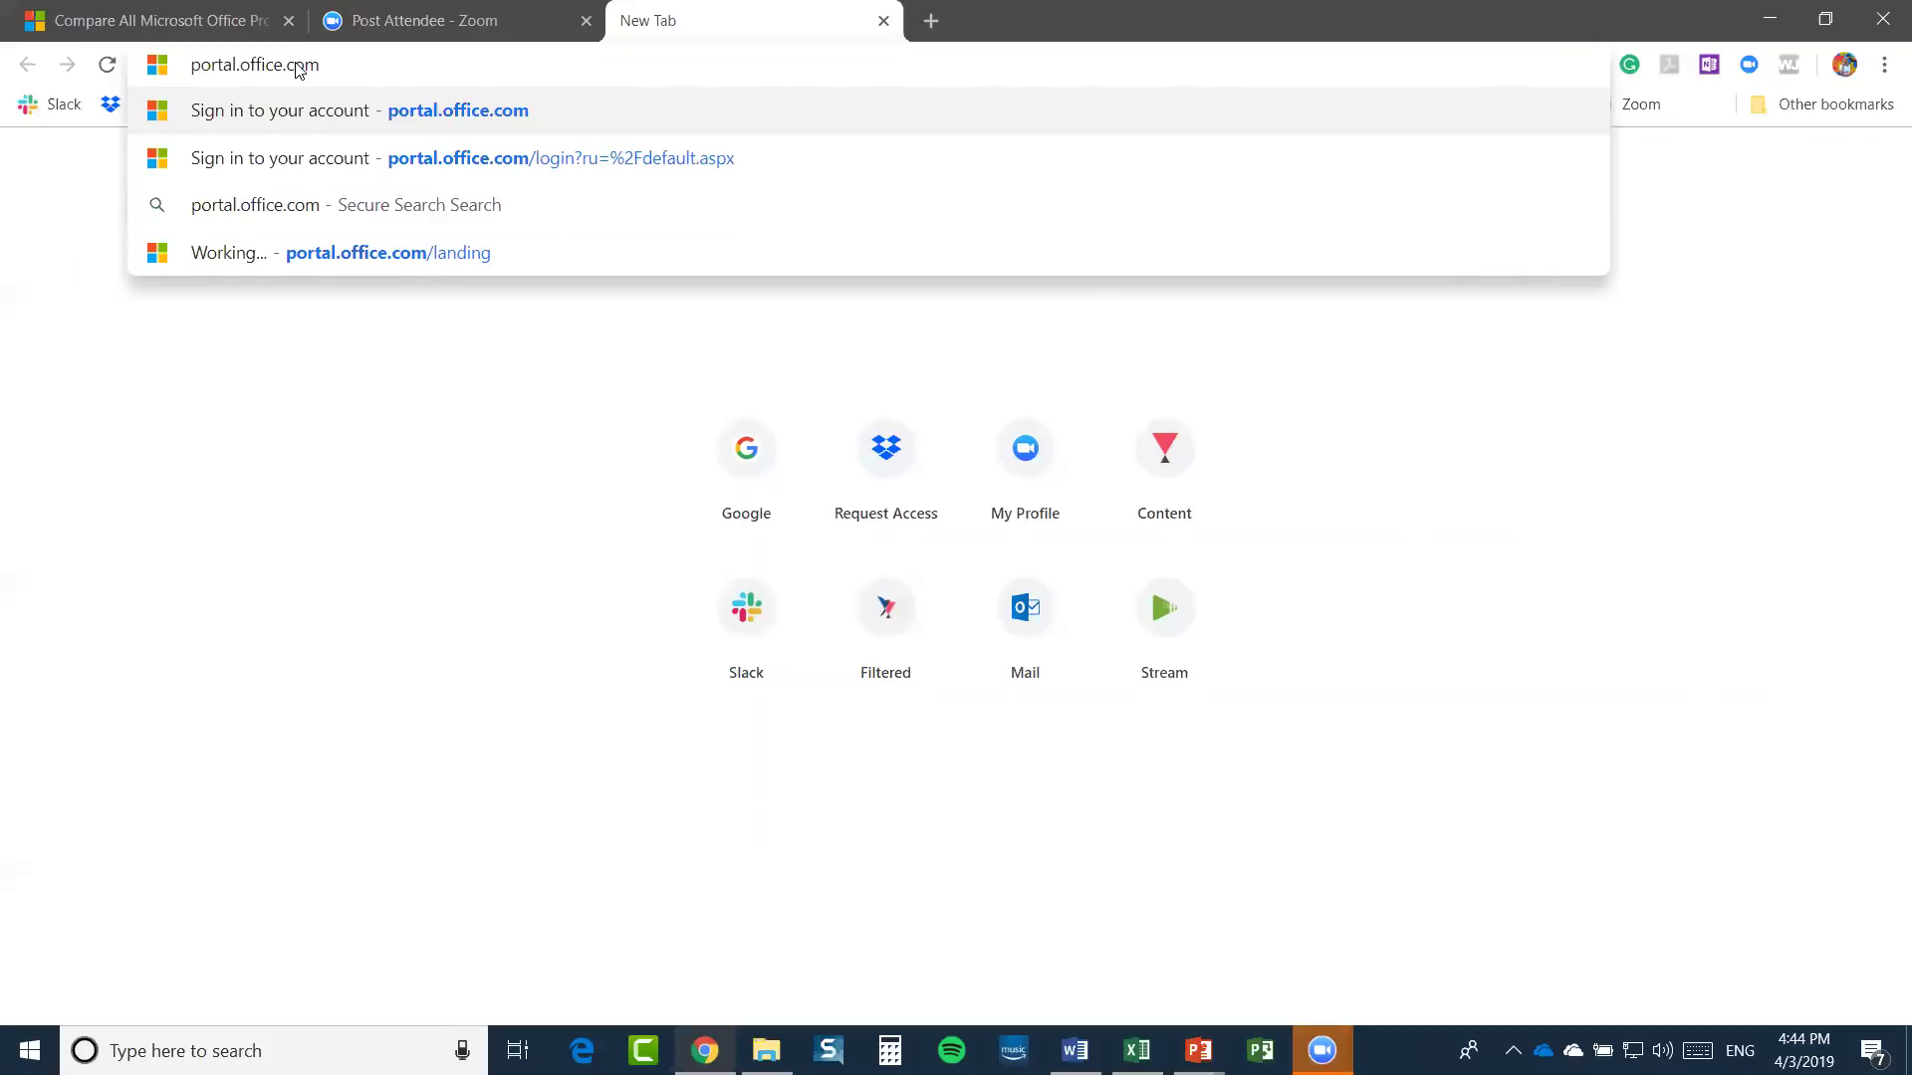
Go to portal.office.com and create a new blank workbook in Excel Online
key("Return")
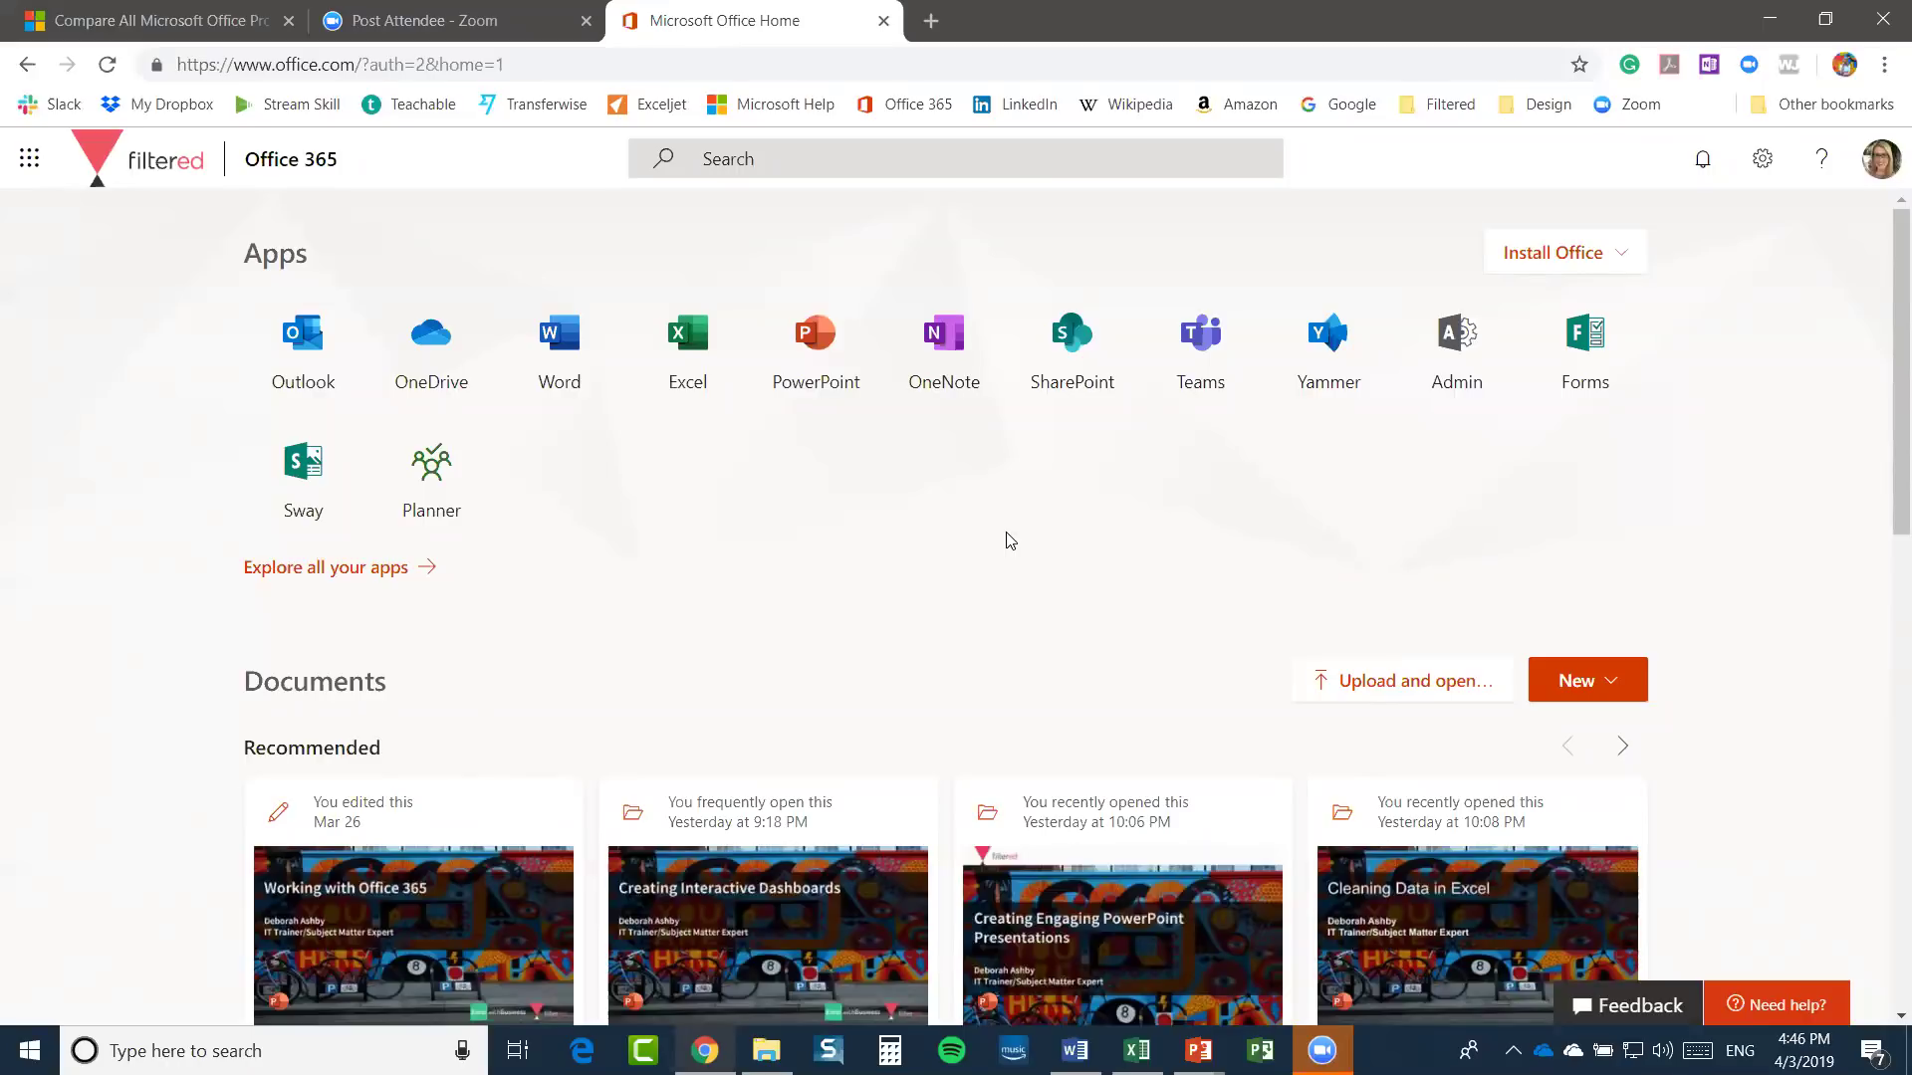
left_click(691, 356)
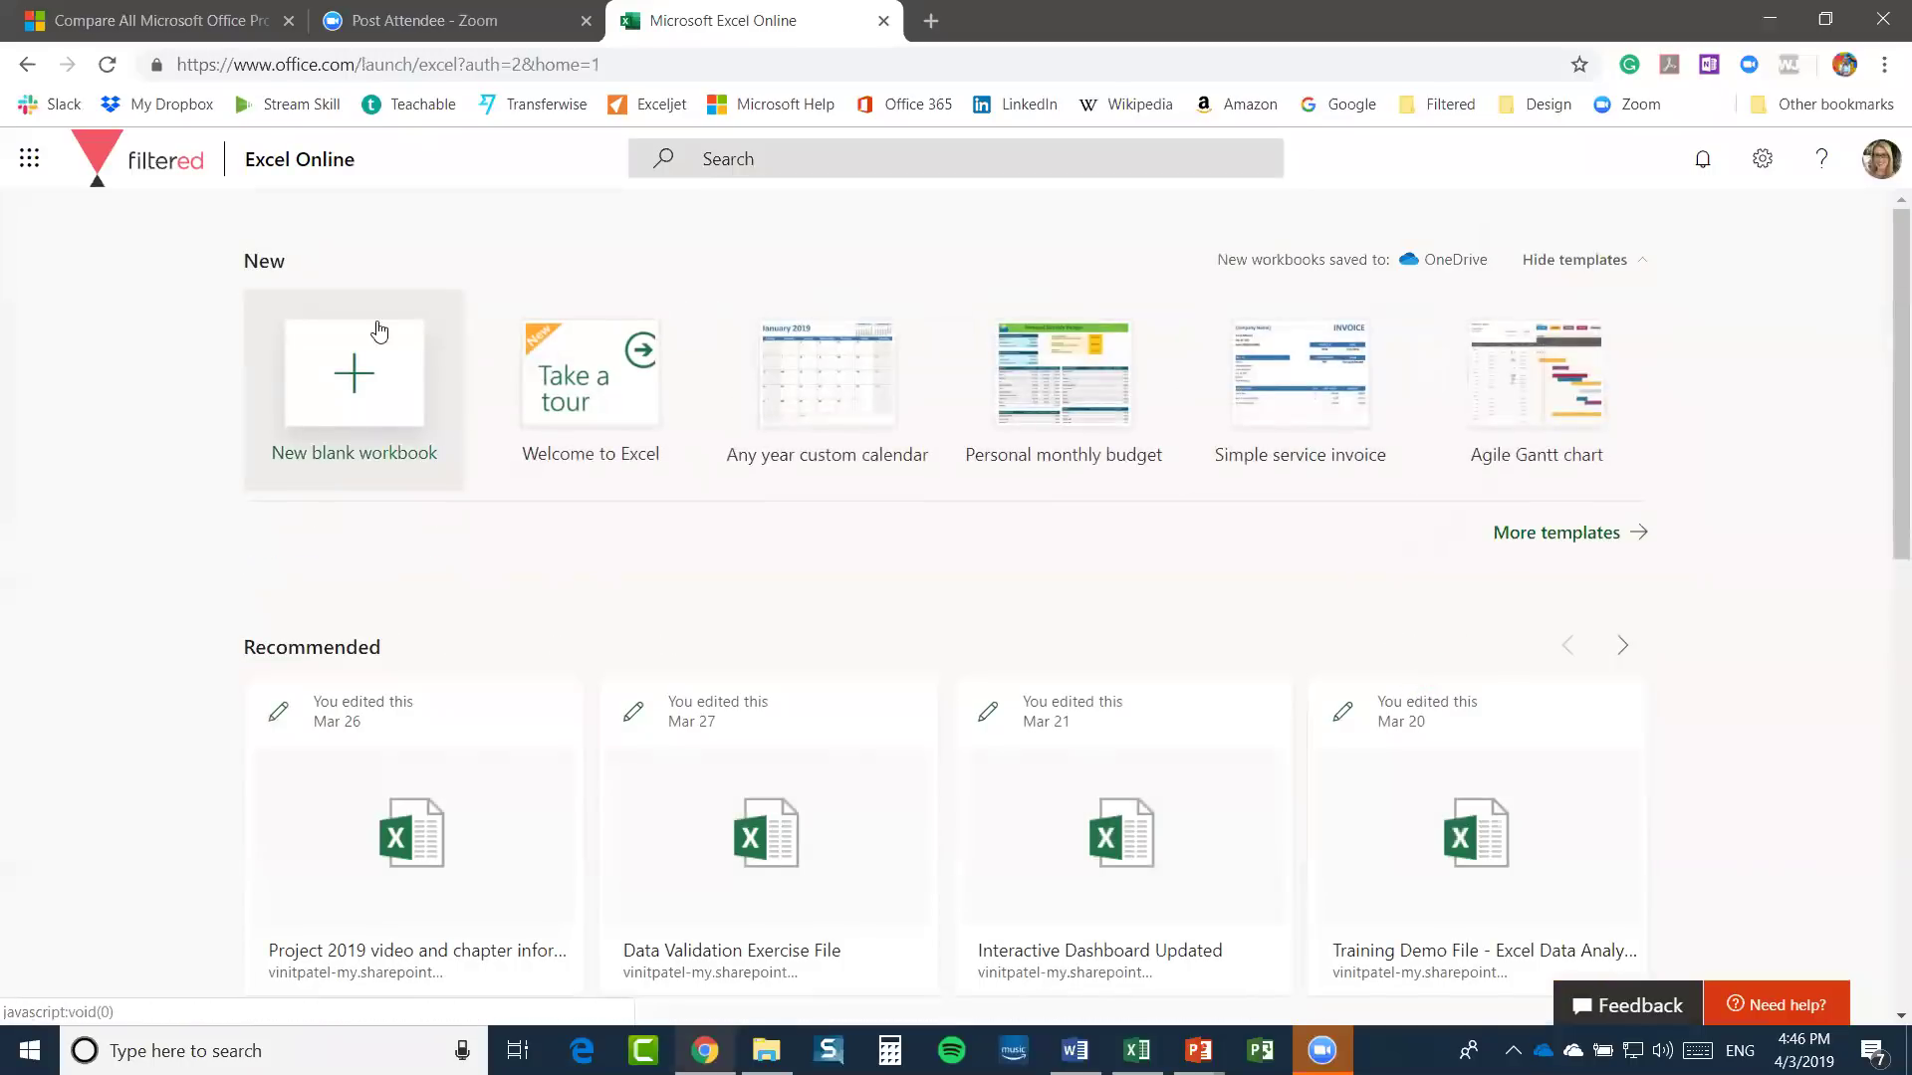
left_click(348, 382)
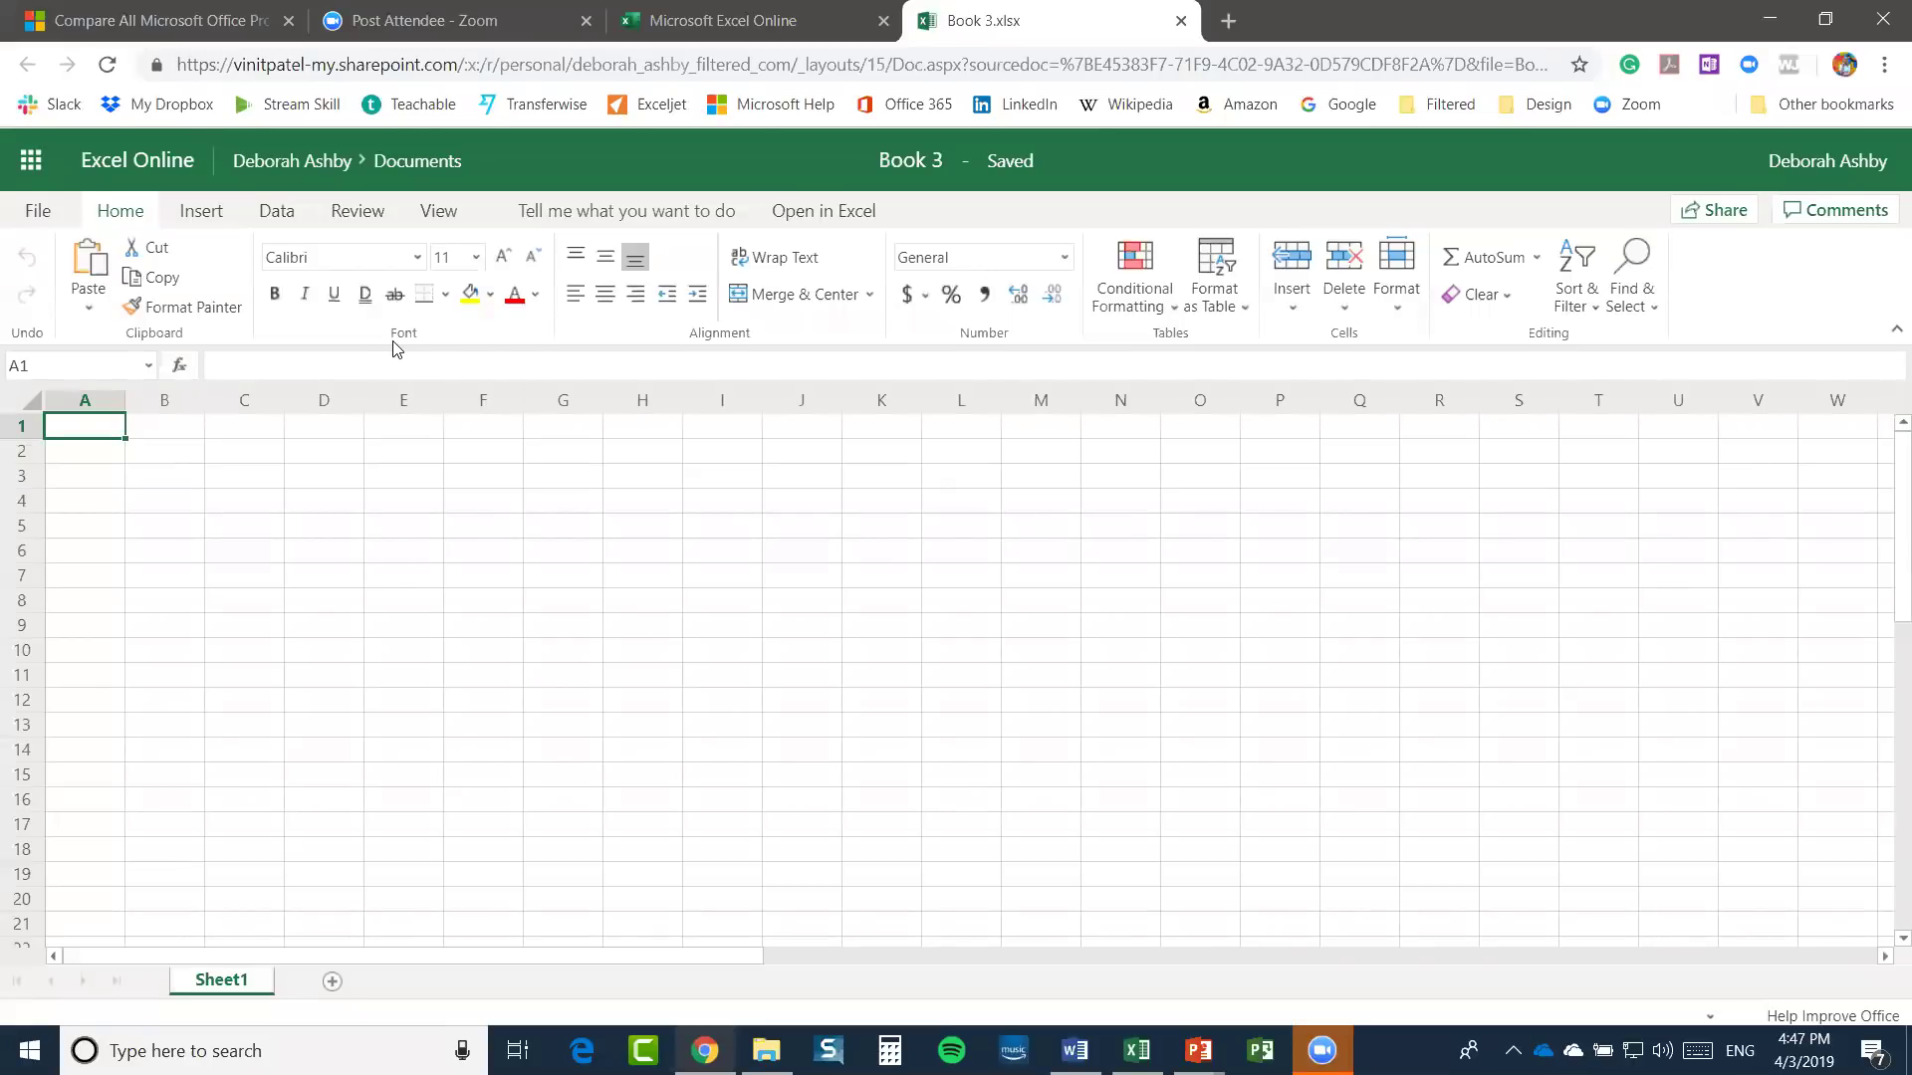
Review the Insert, Data, Review and View commands available in Excel Online, ending on the Home commands
left_click(203, 219)
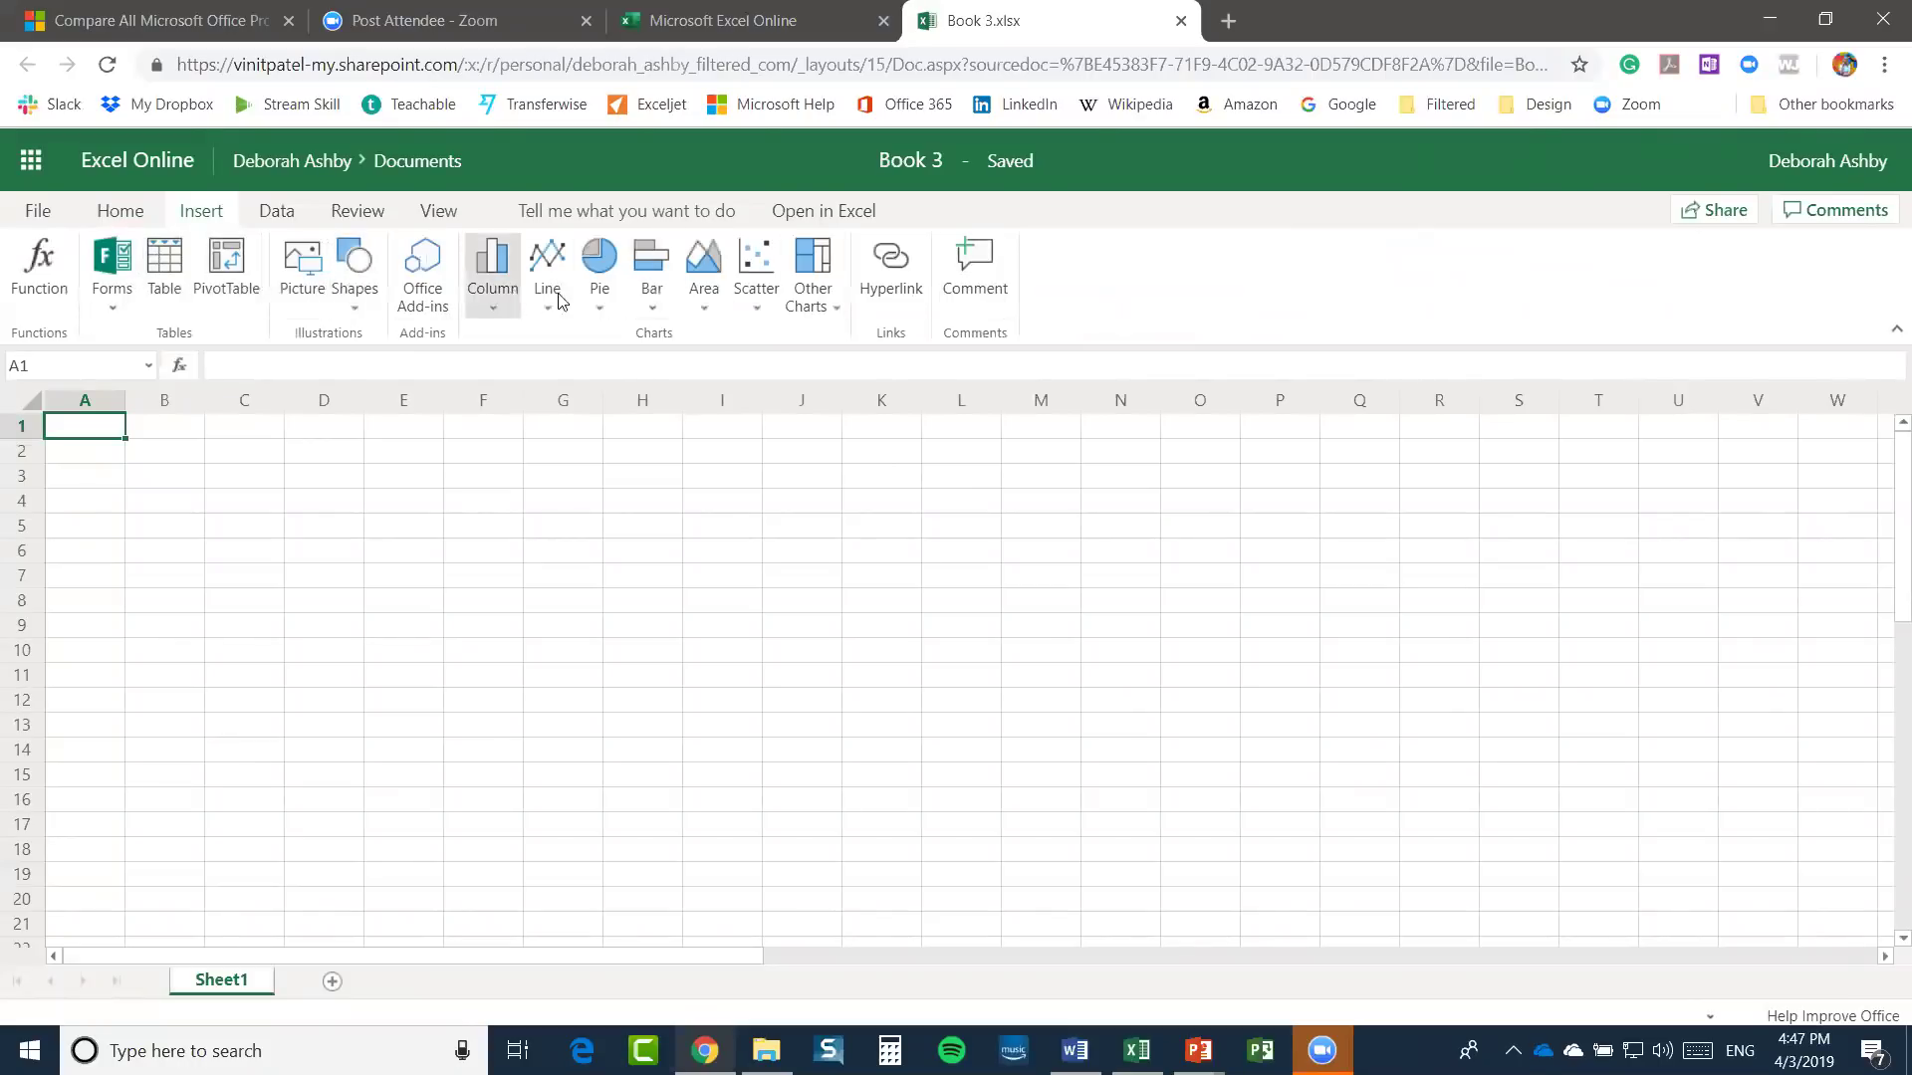
left_click(278, 214)
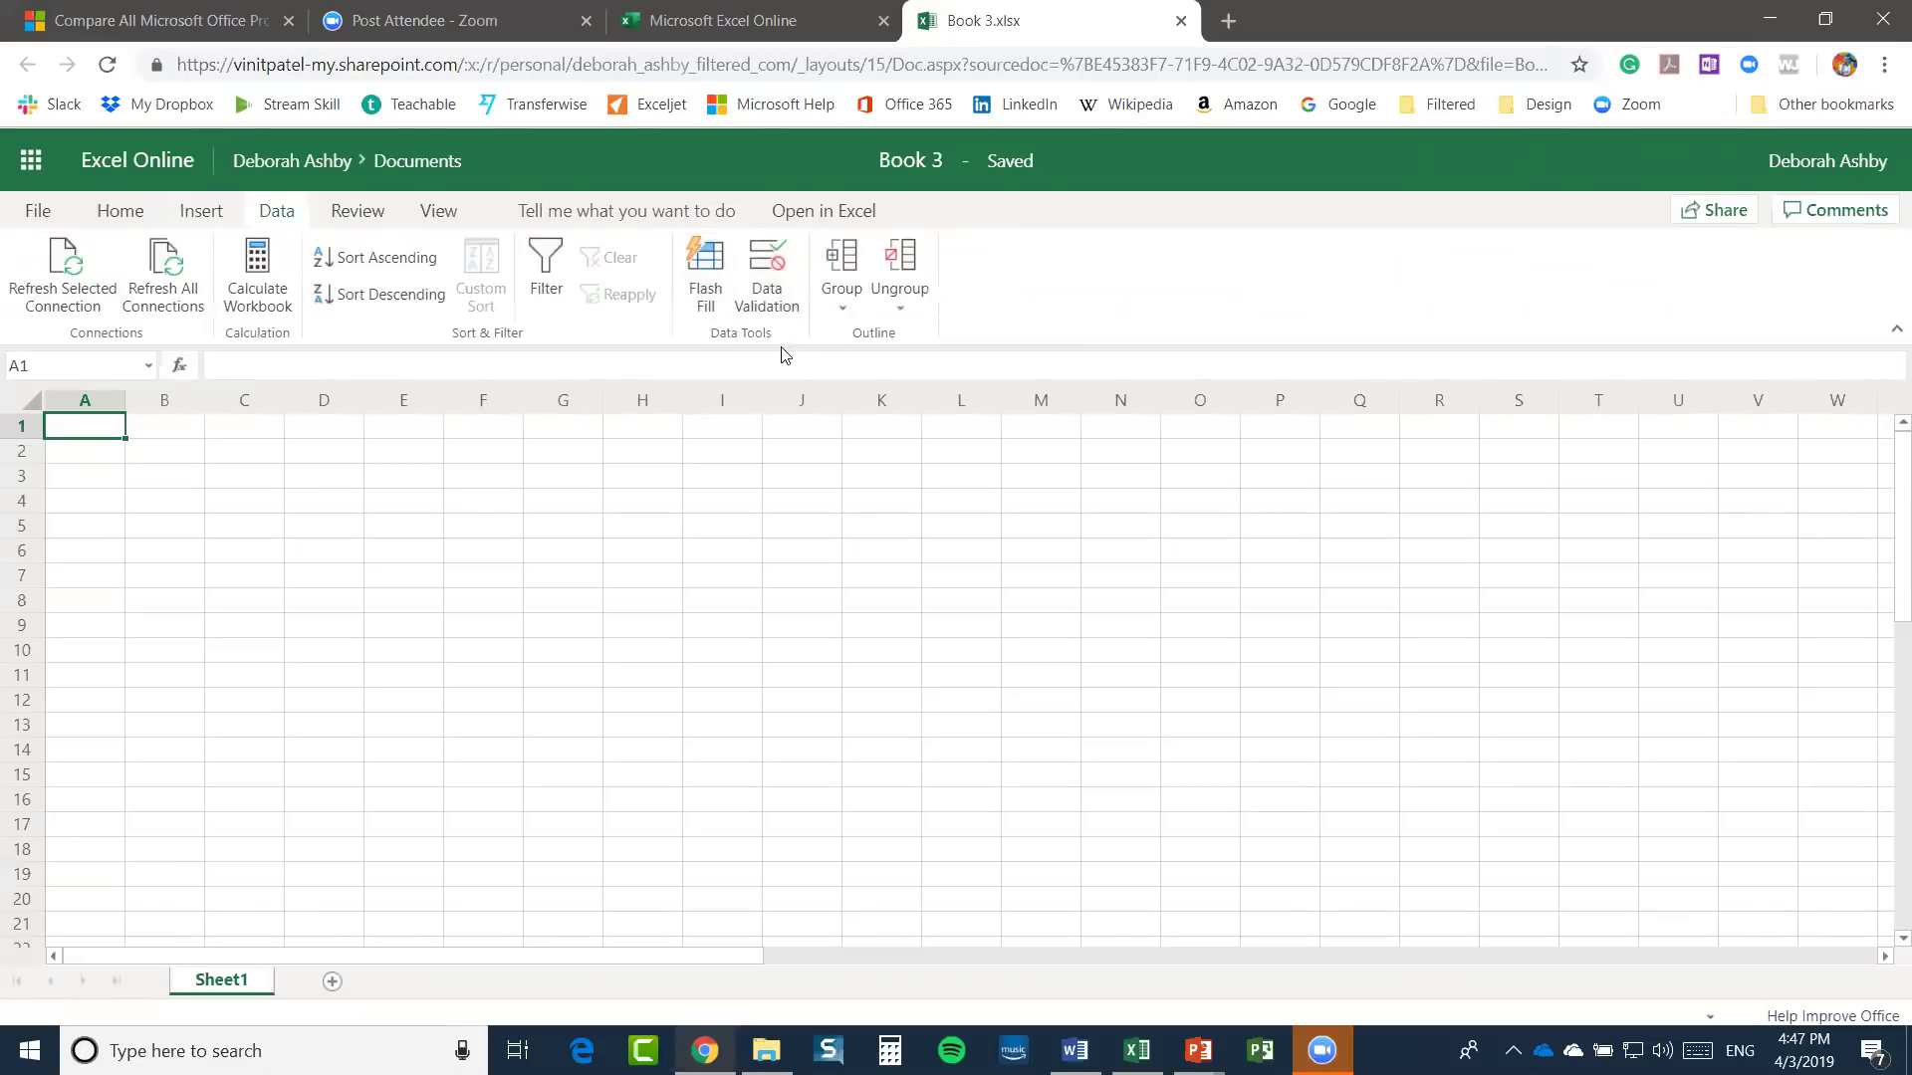
left_click(369, 213)
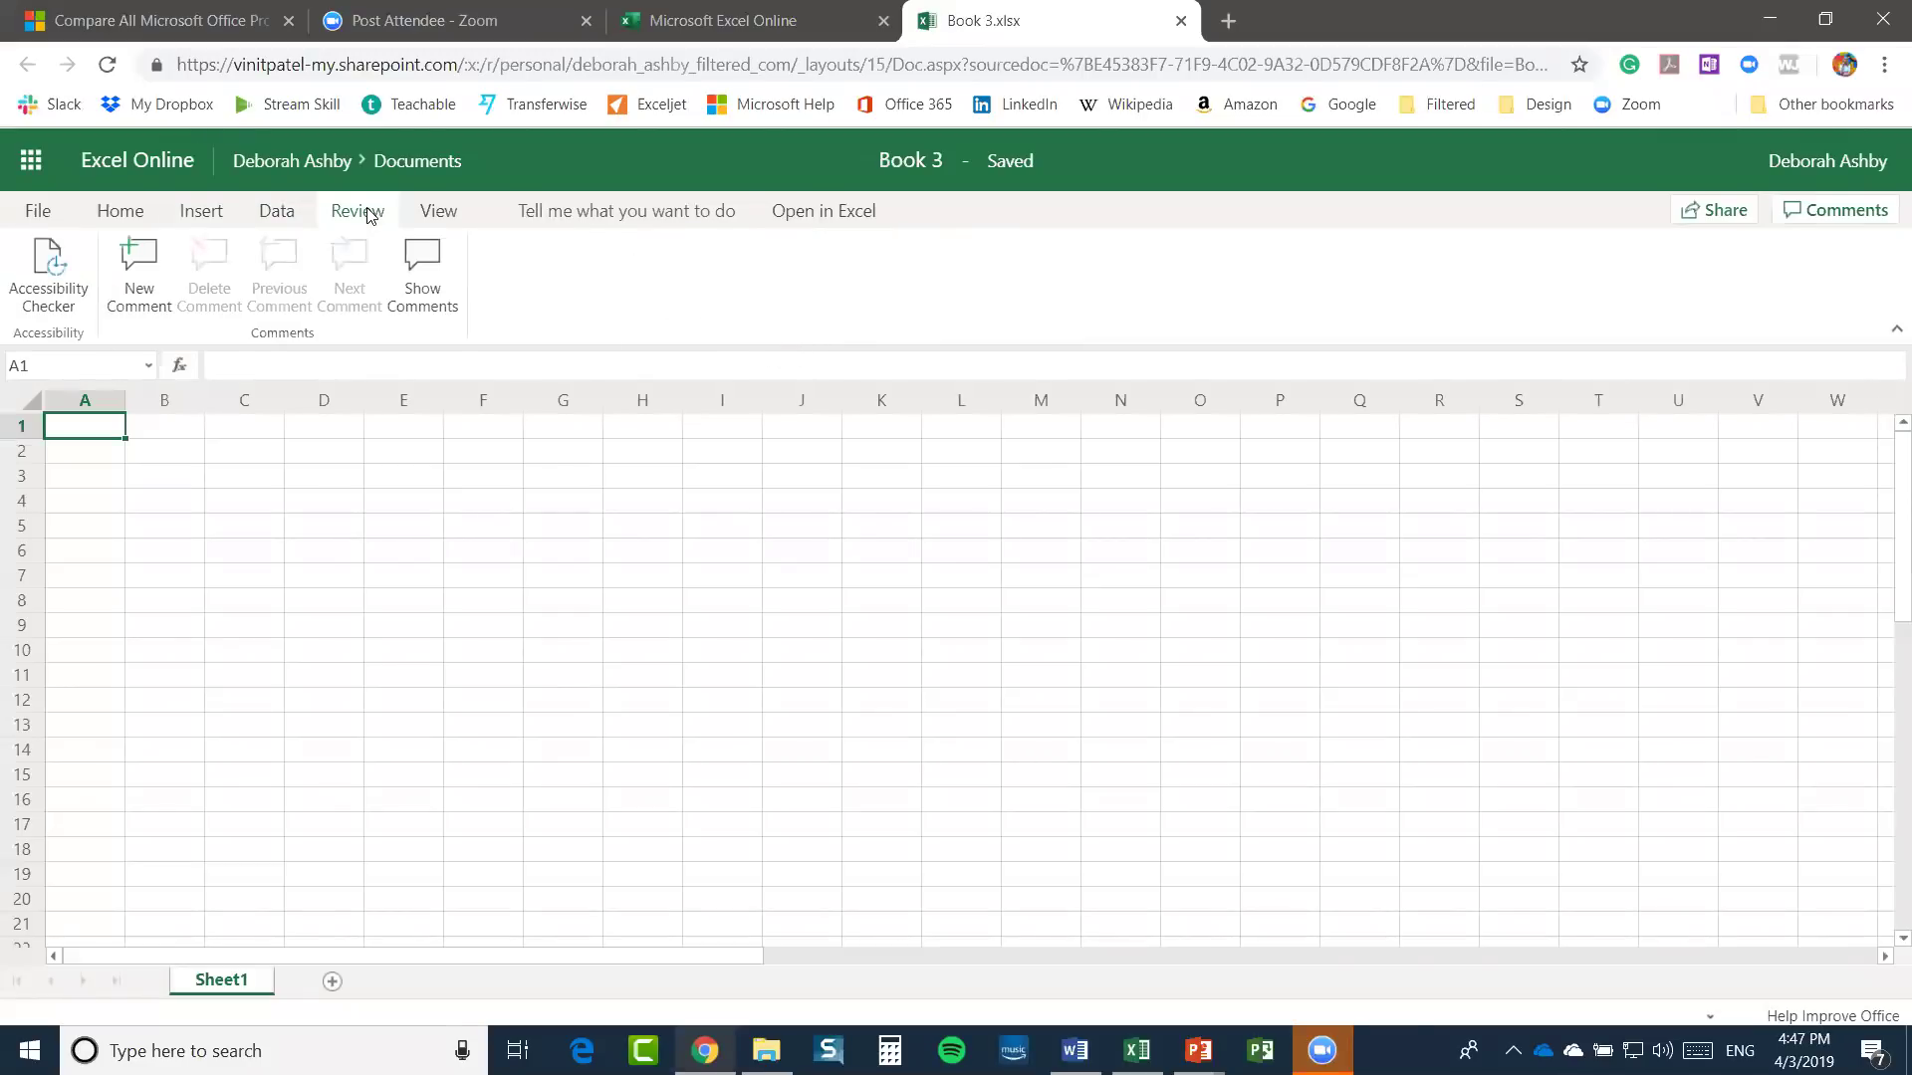
left_click(451, 213)
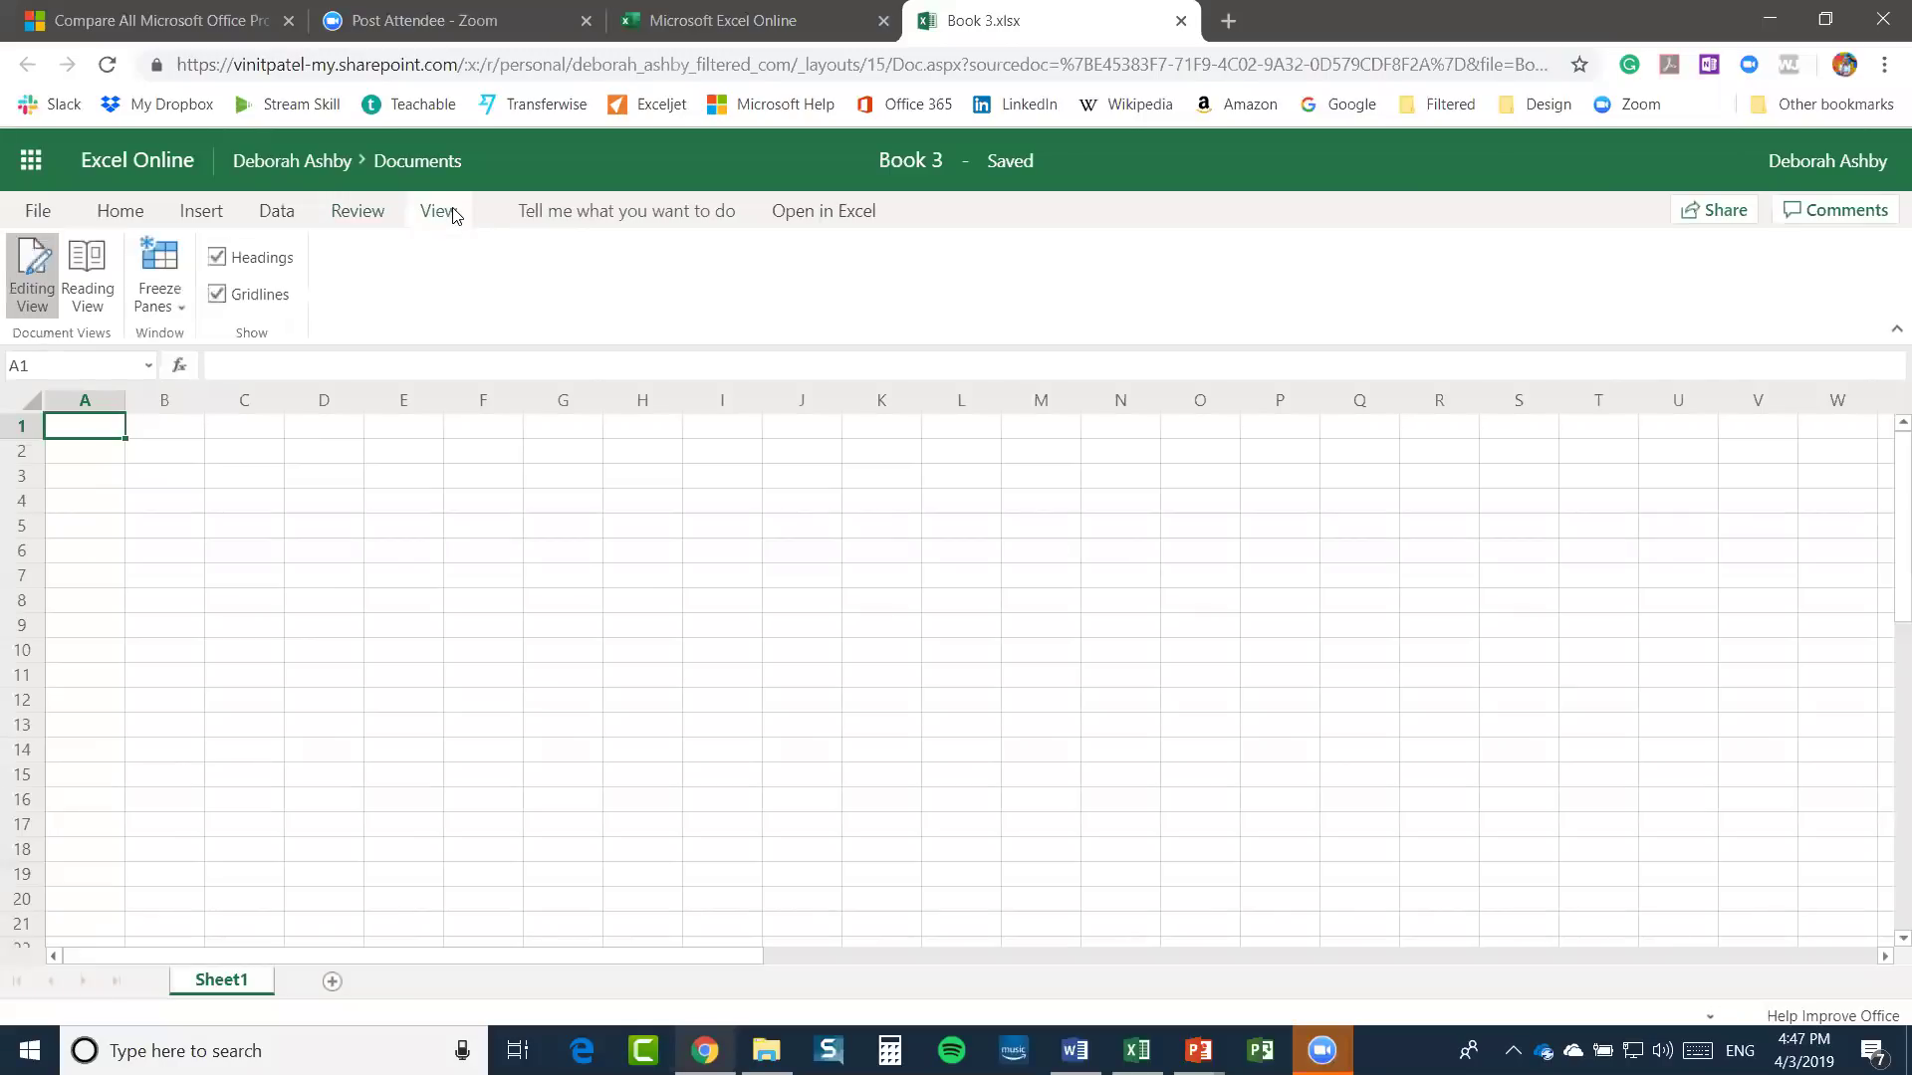
left_click(134, 215)
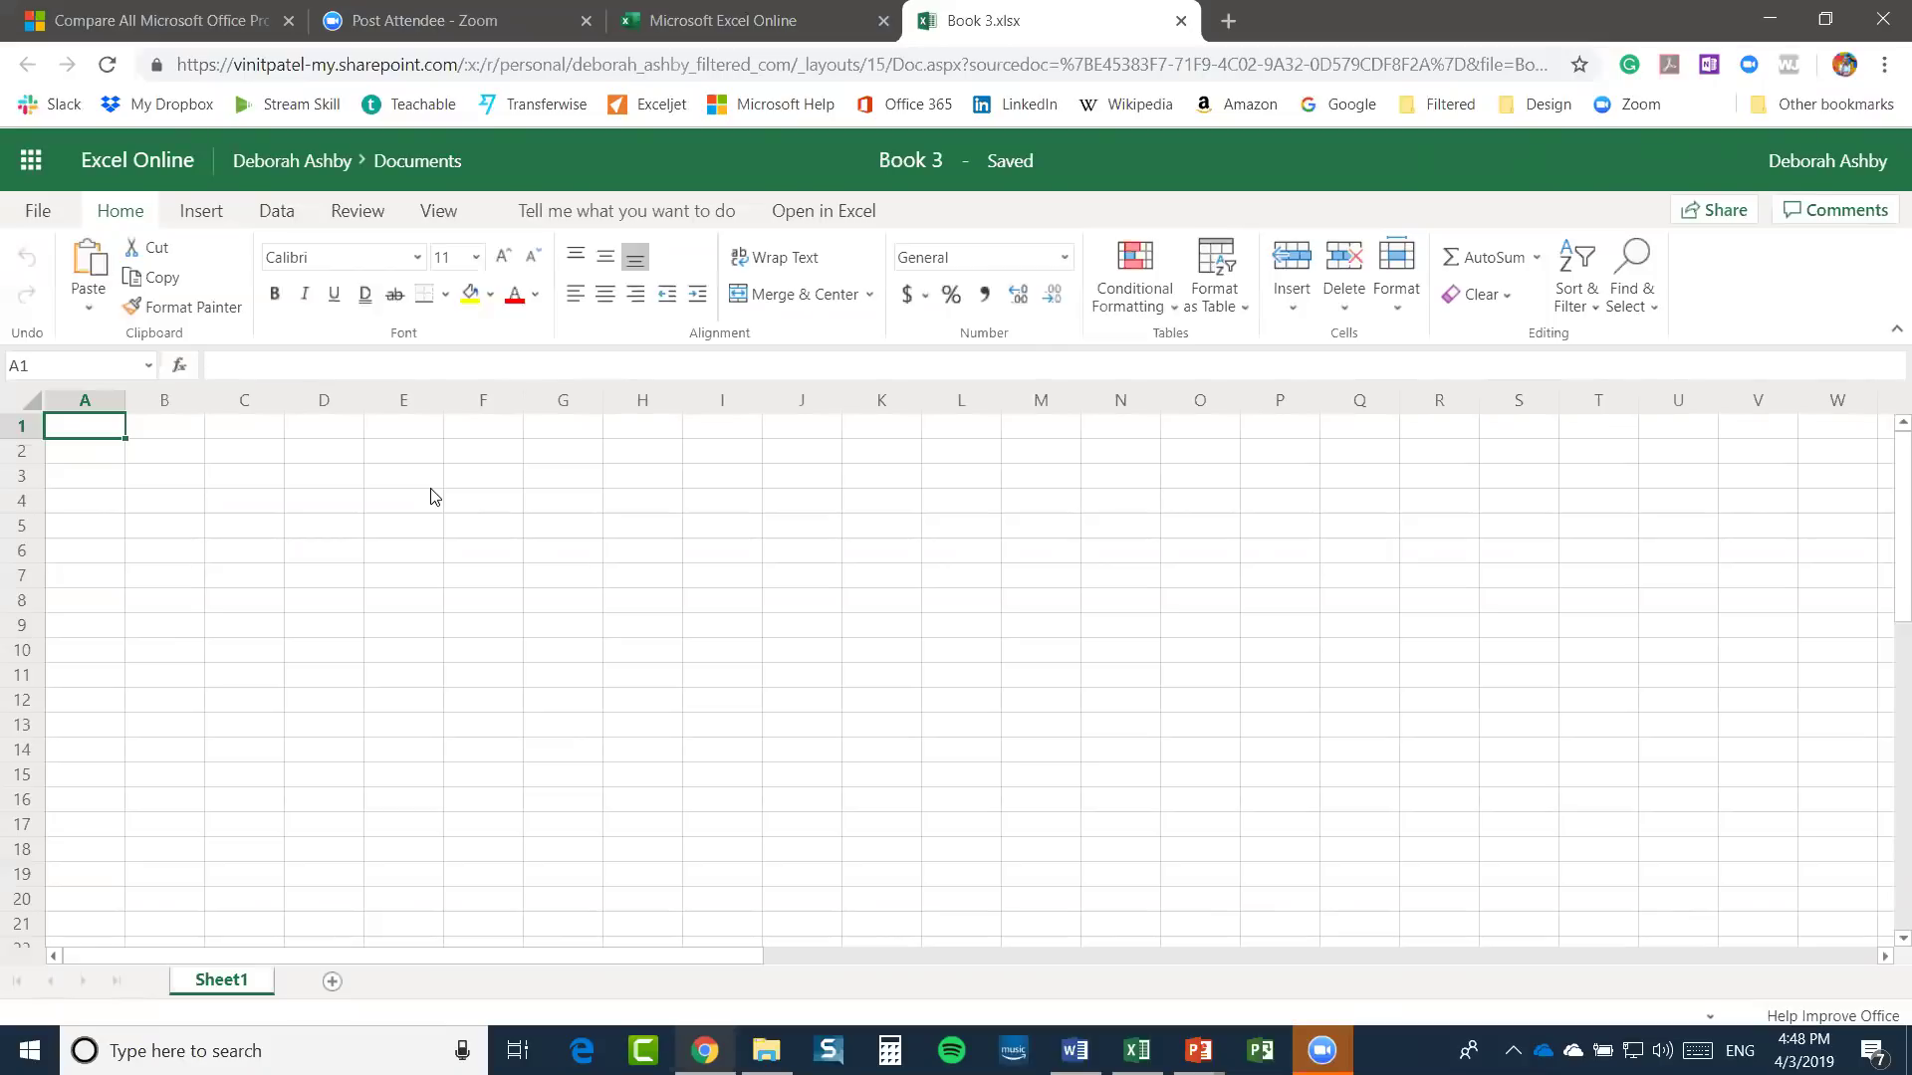
Switch to desktop Excel and compare a blank workbook's ribbon with the Excel Online ribbon, minimizing the window when done
left_click(1137, 1050)
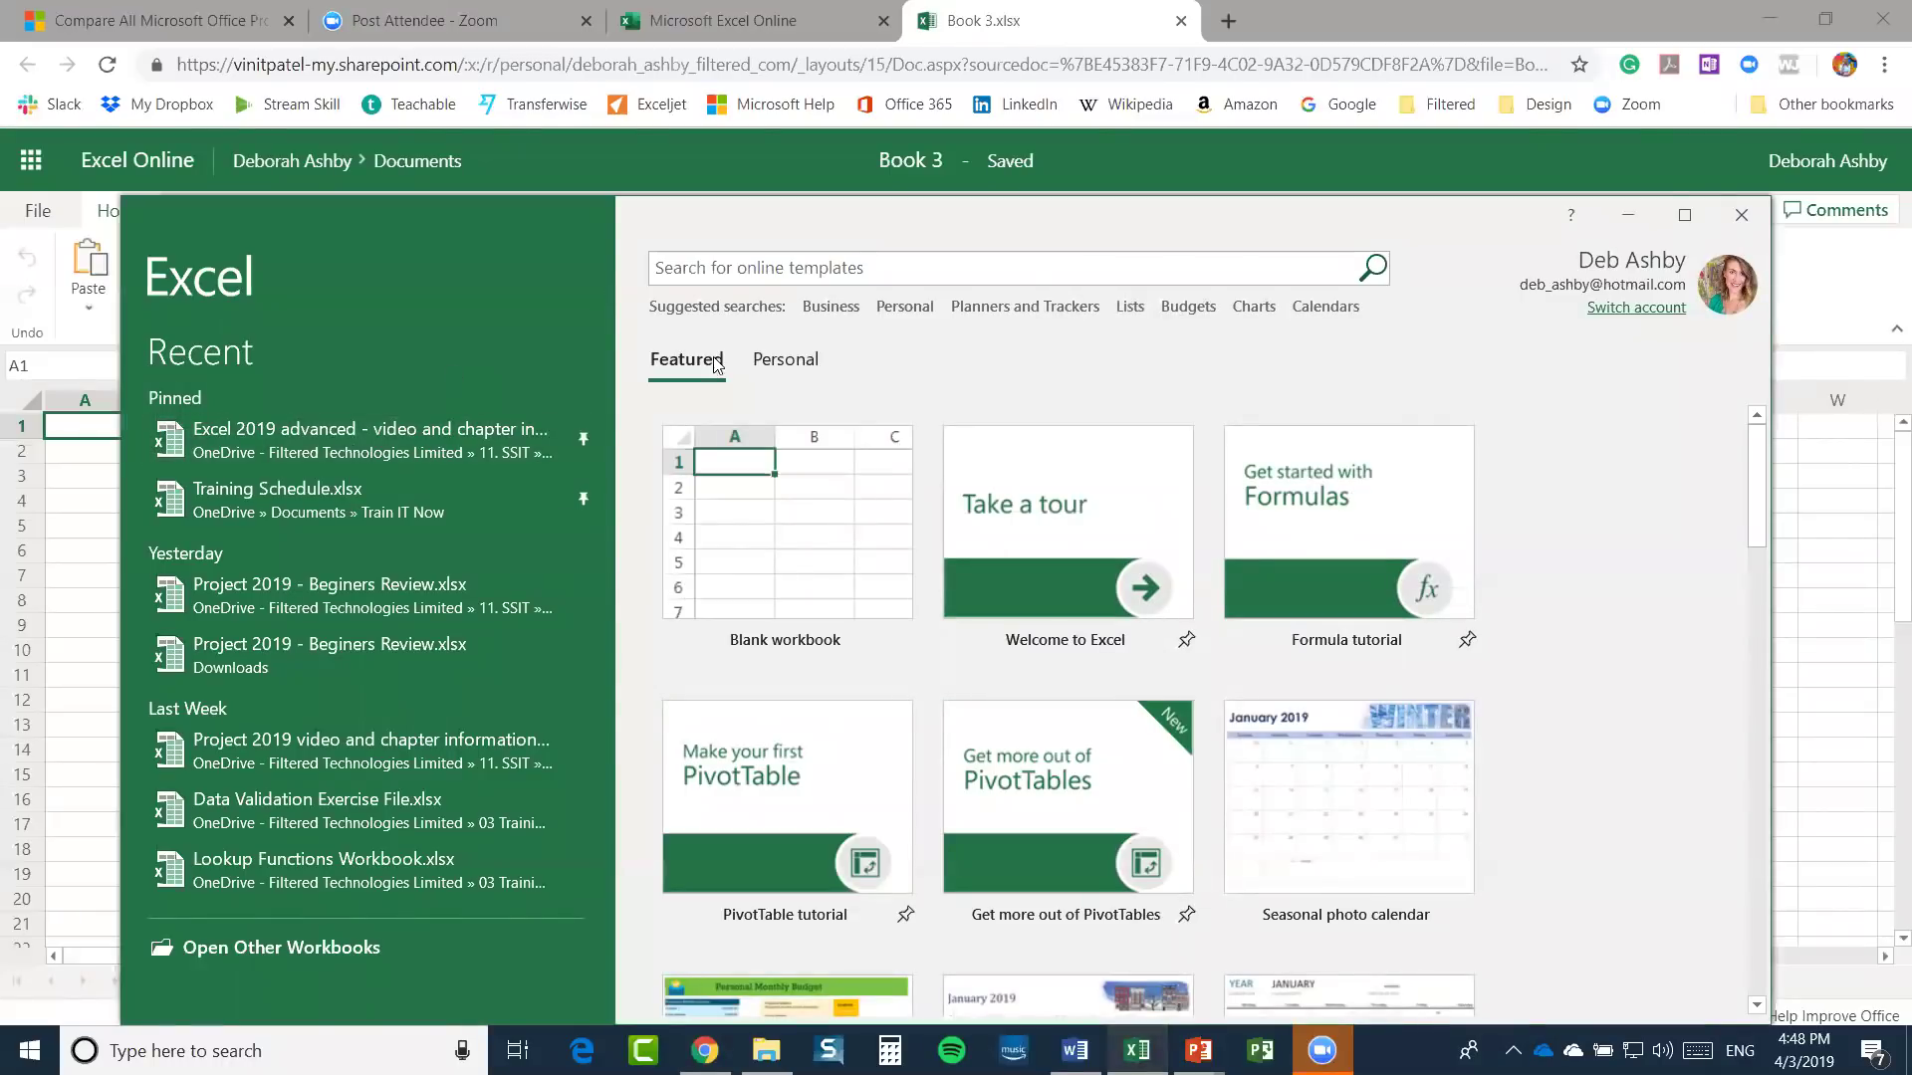
left_click(790, 516)
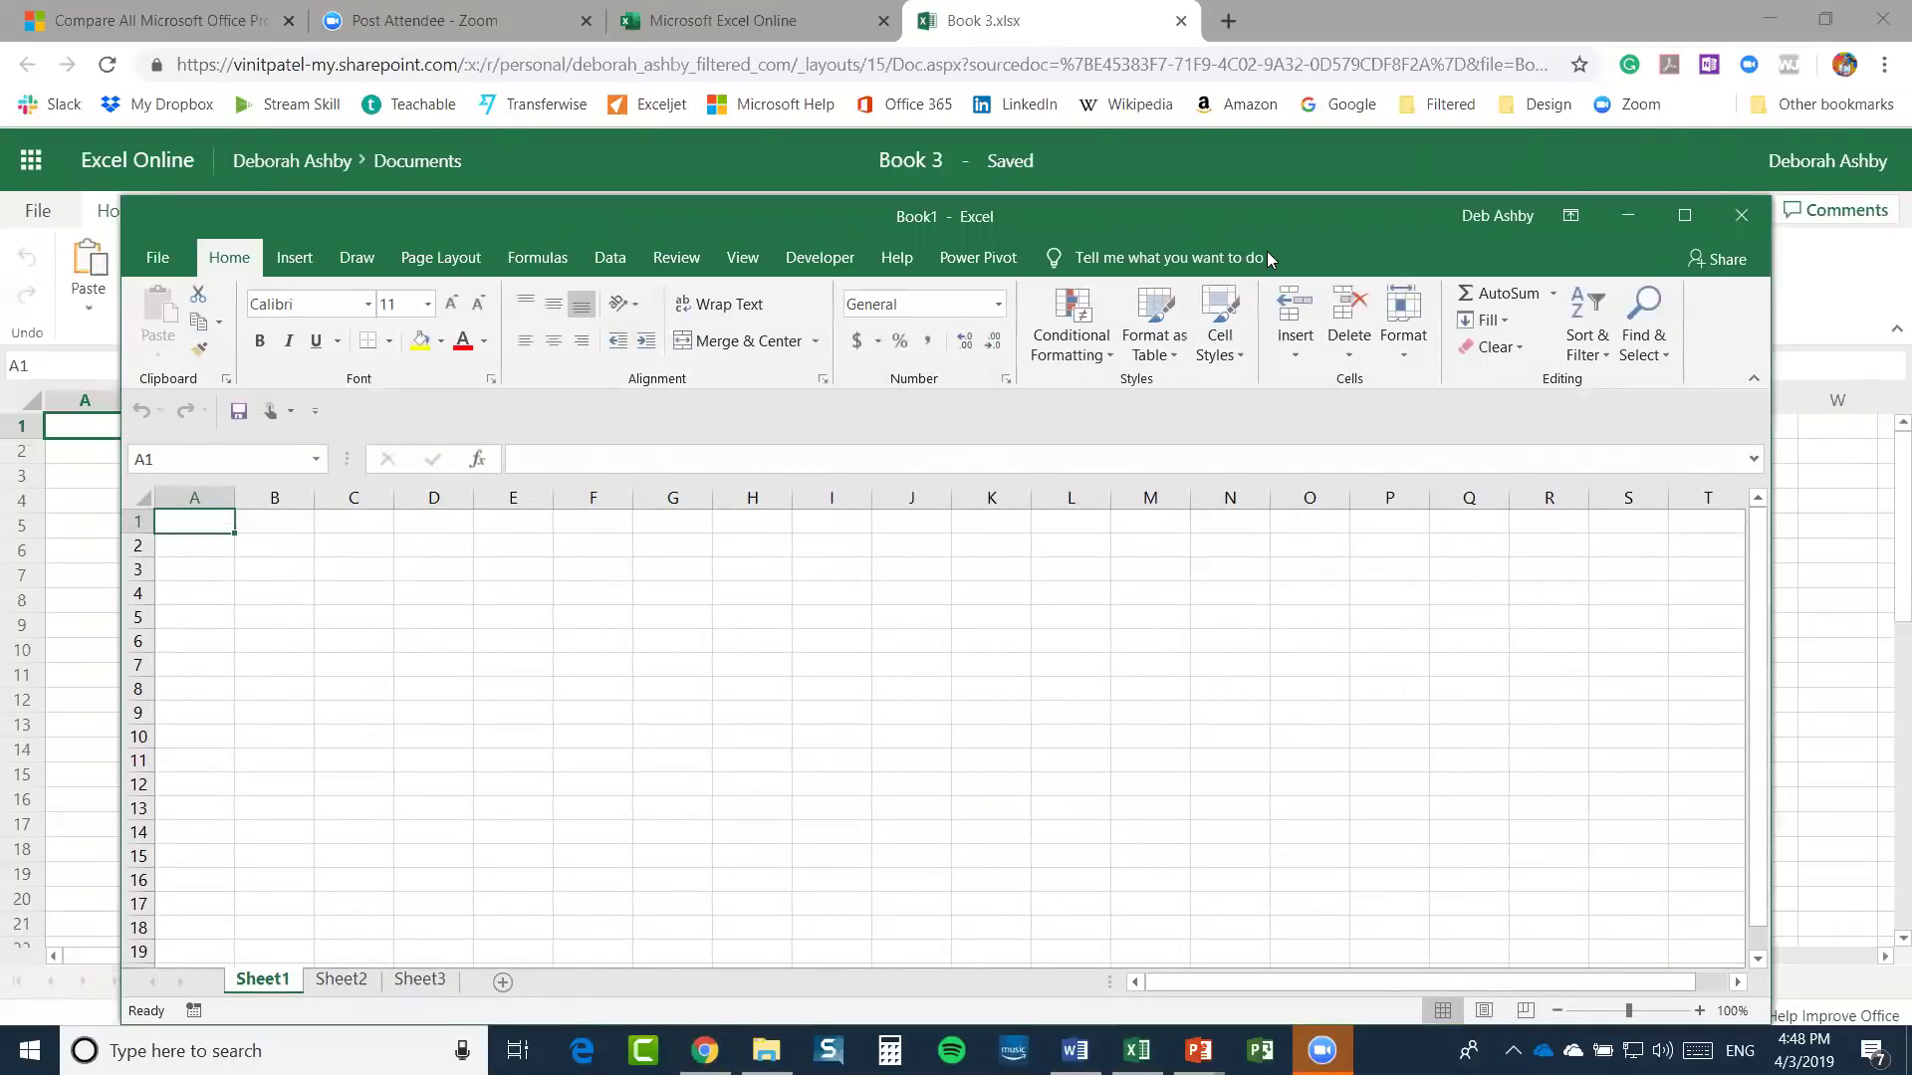
left_click_drag(1267, 257, 1185, 452)
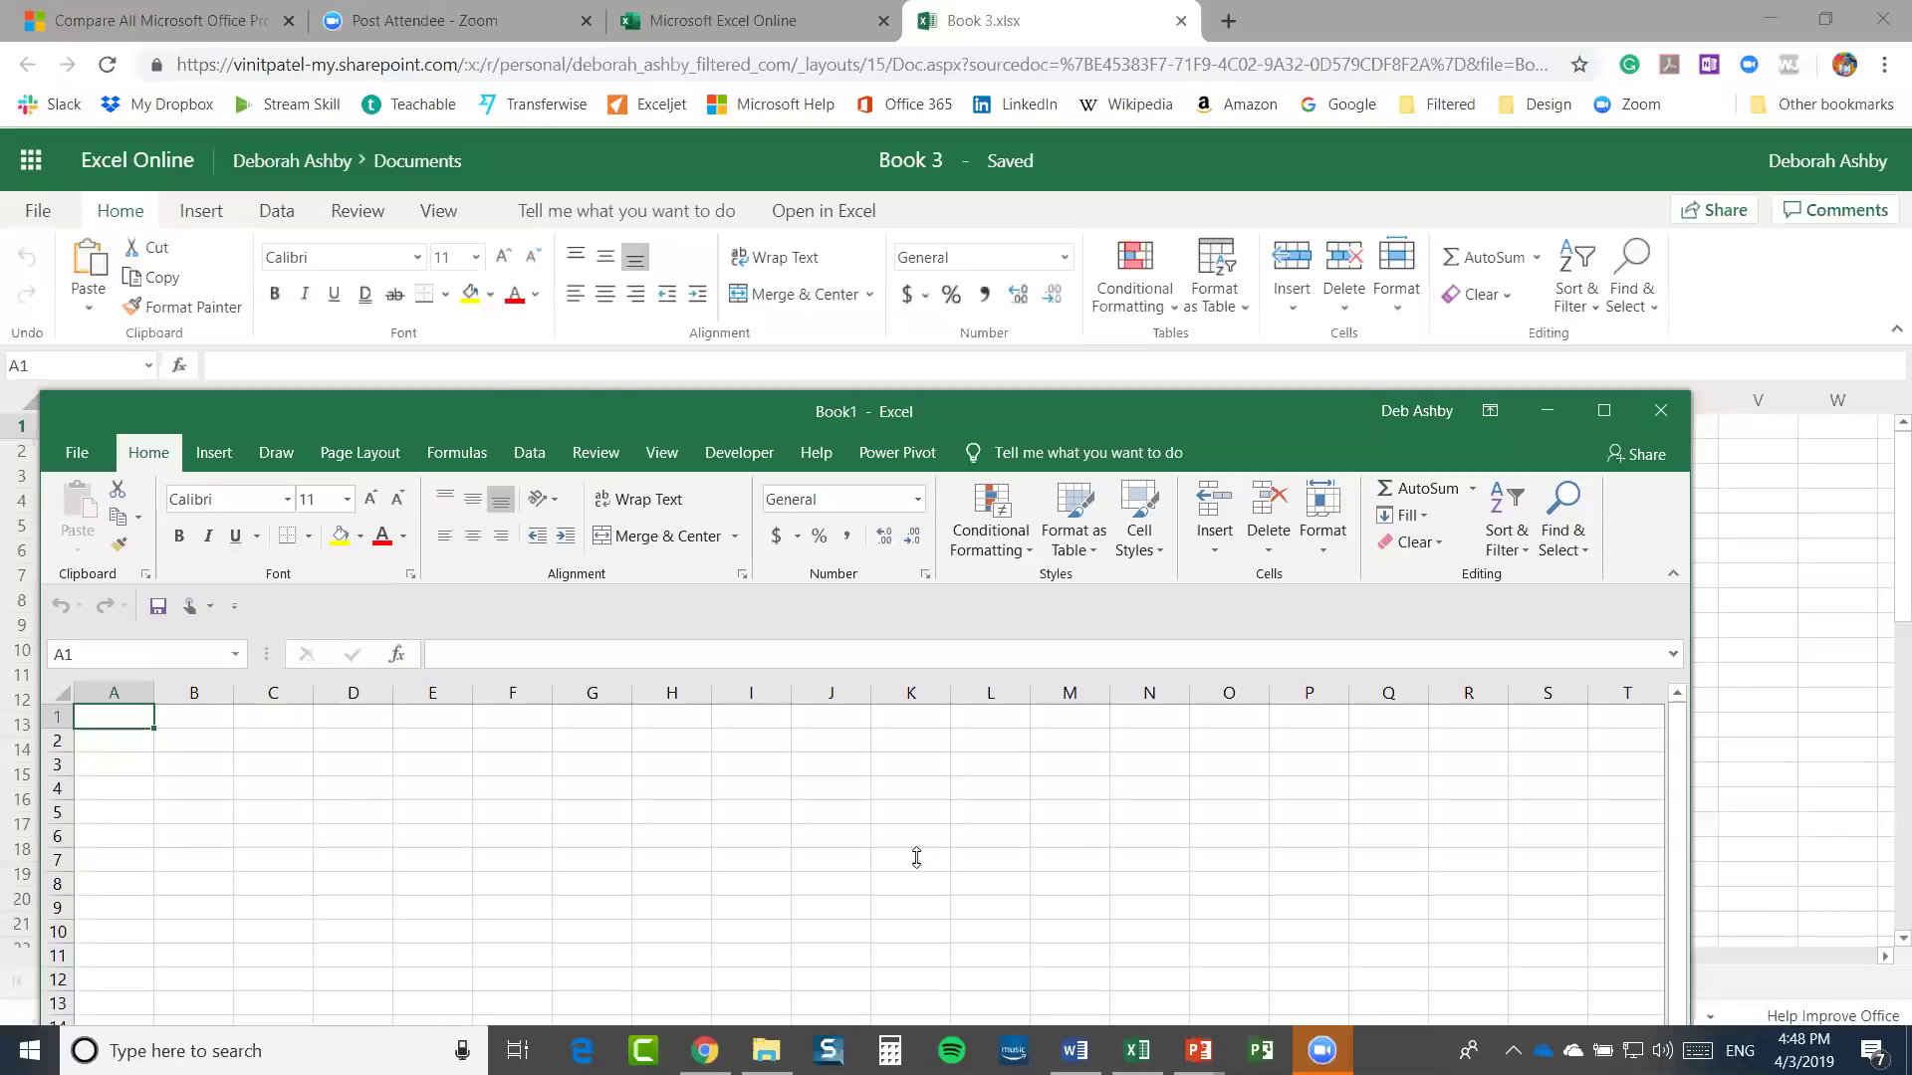
left_click(1546, 411)
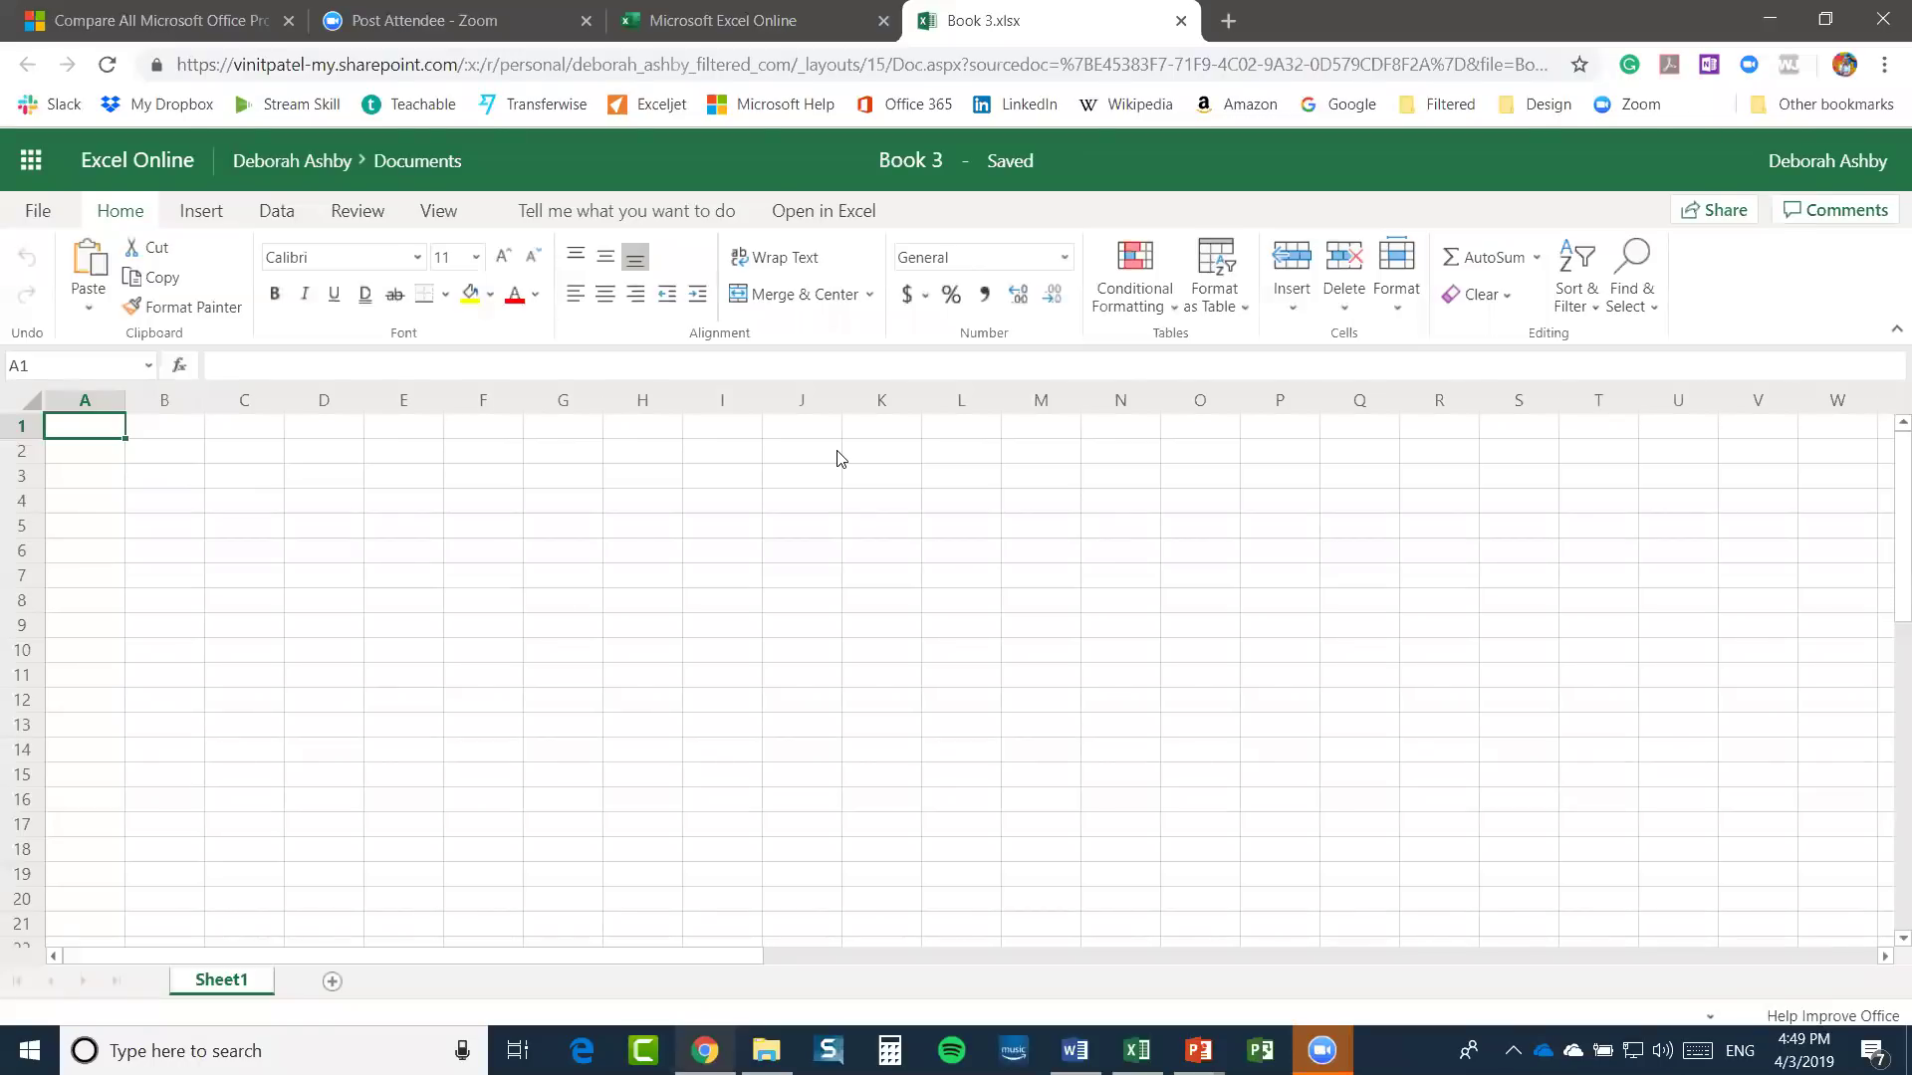
Close the Book 3 workbook and return to the Office 365 home page through the app launcher after viewing all available apps
left_click(1182, 20)
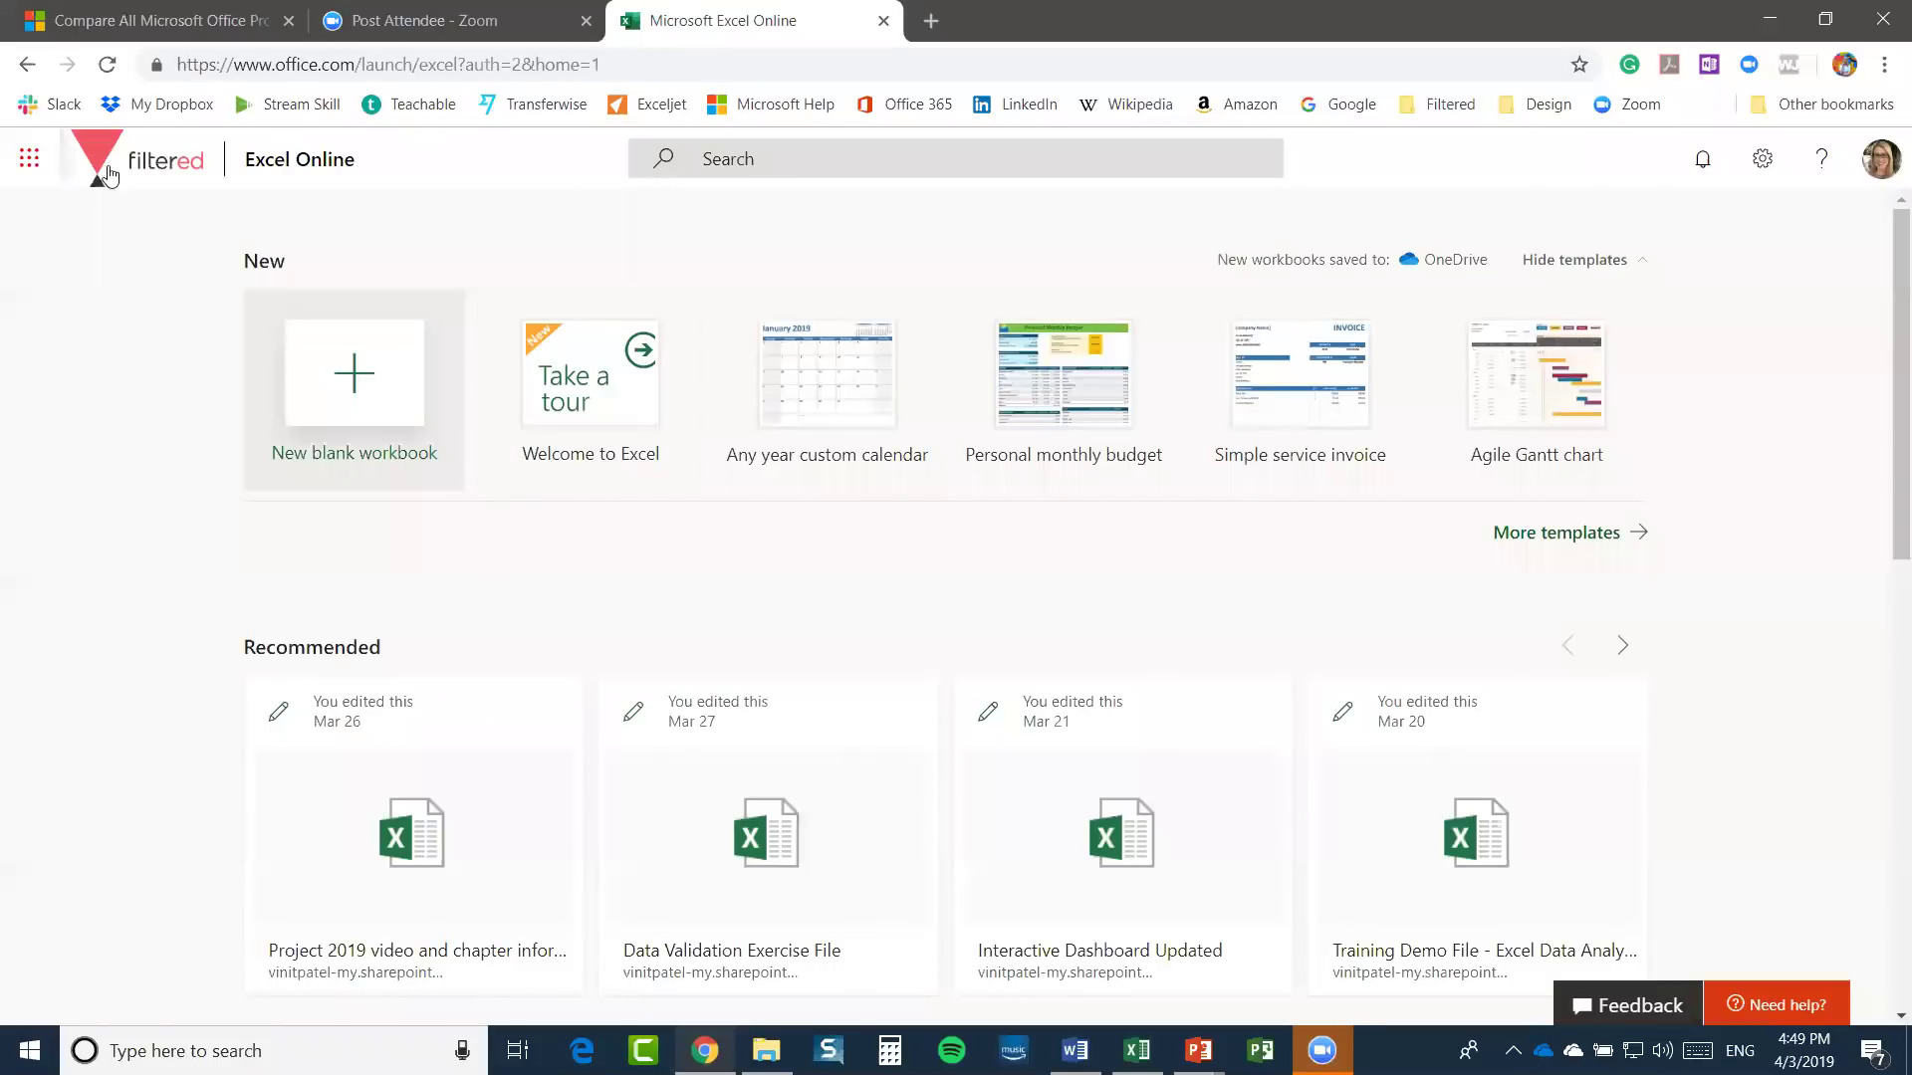
left_click(30, 158)
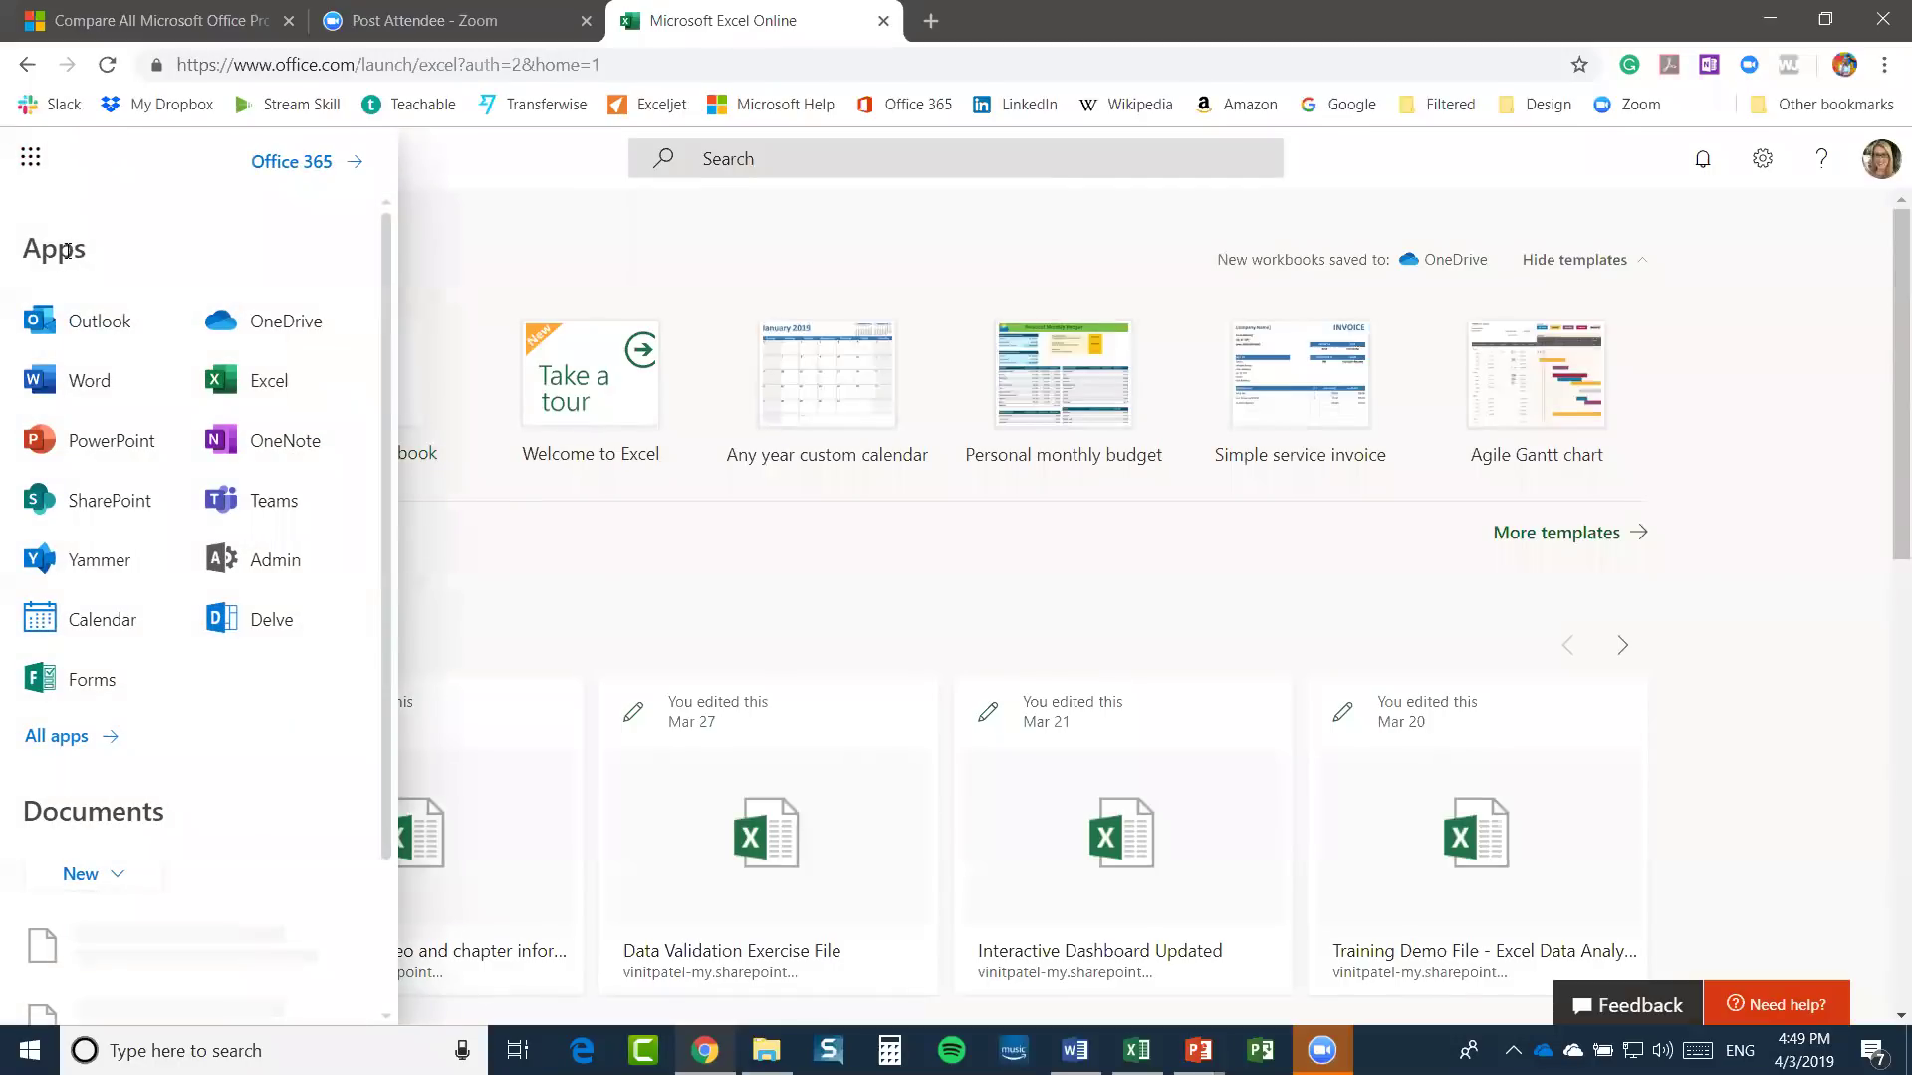
left_click(65, 742)
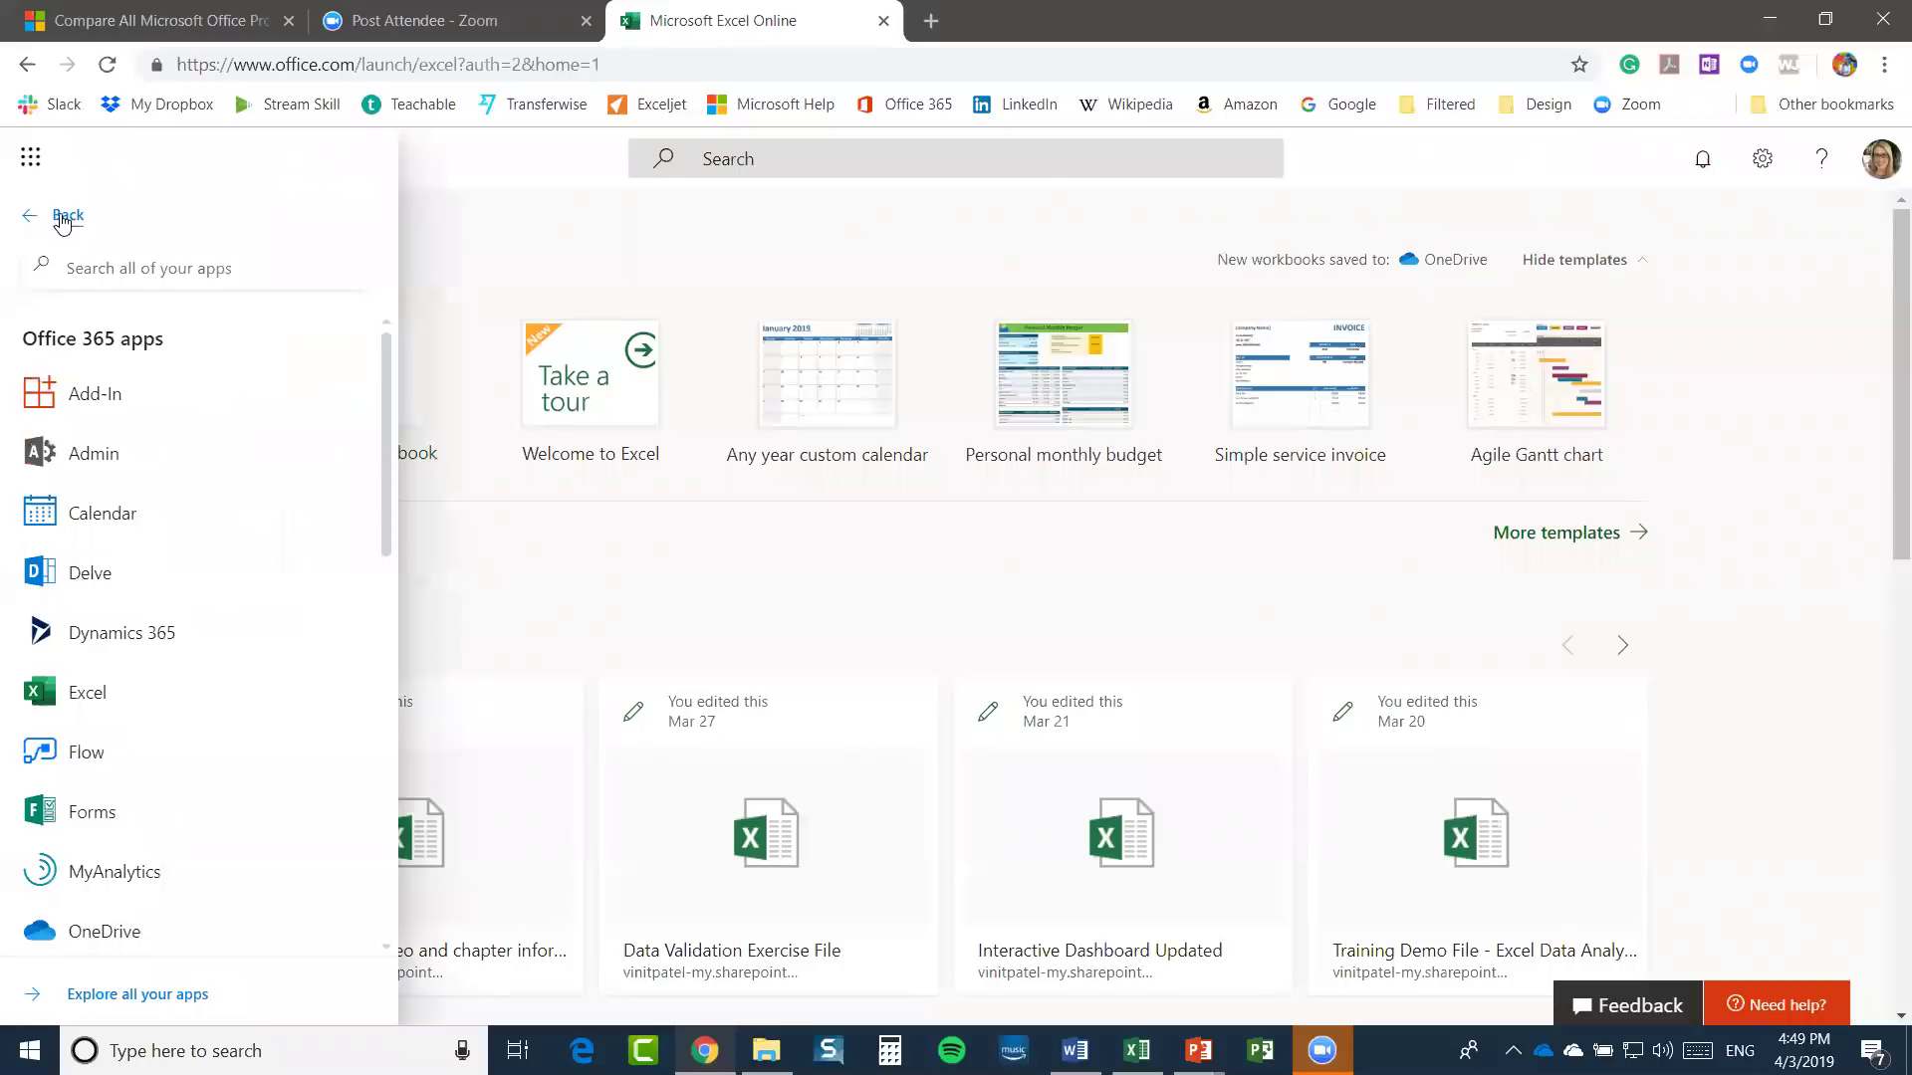
left_click(61, 221)
left_click(310, 166)
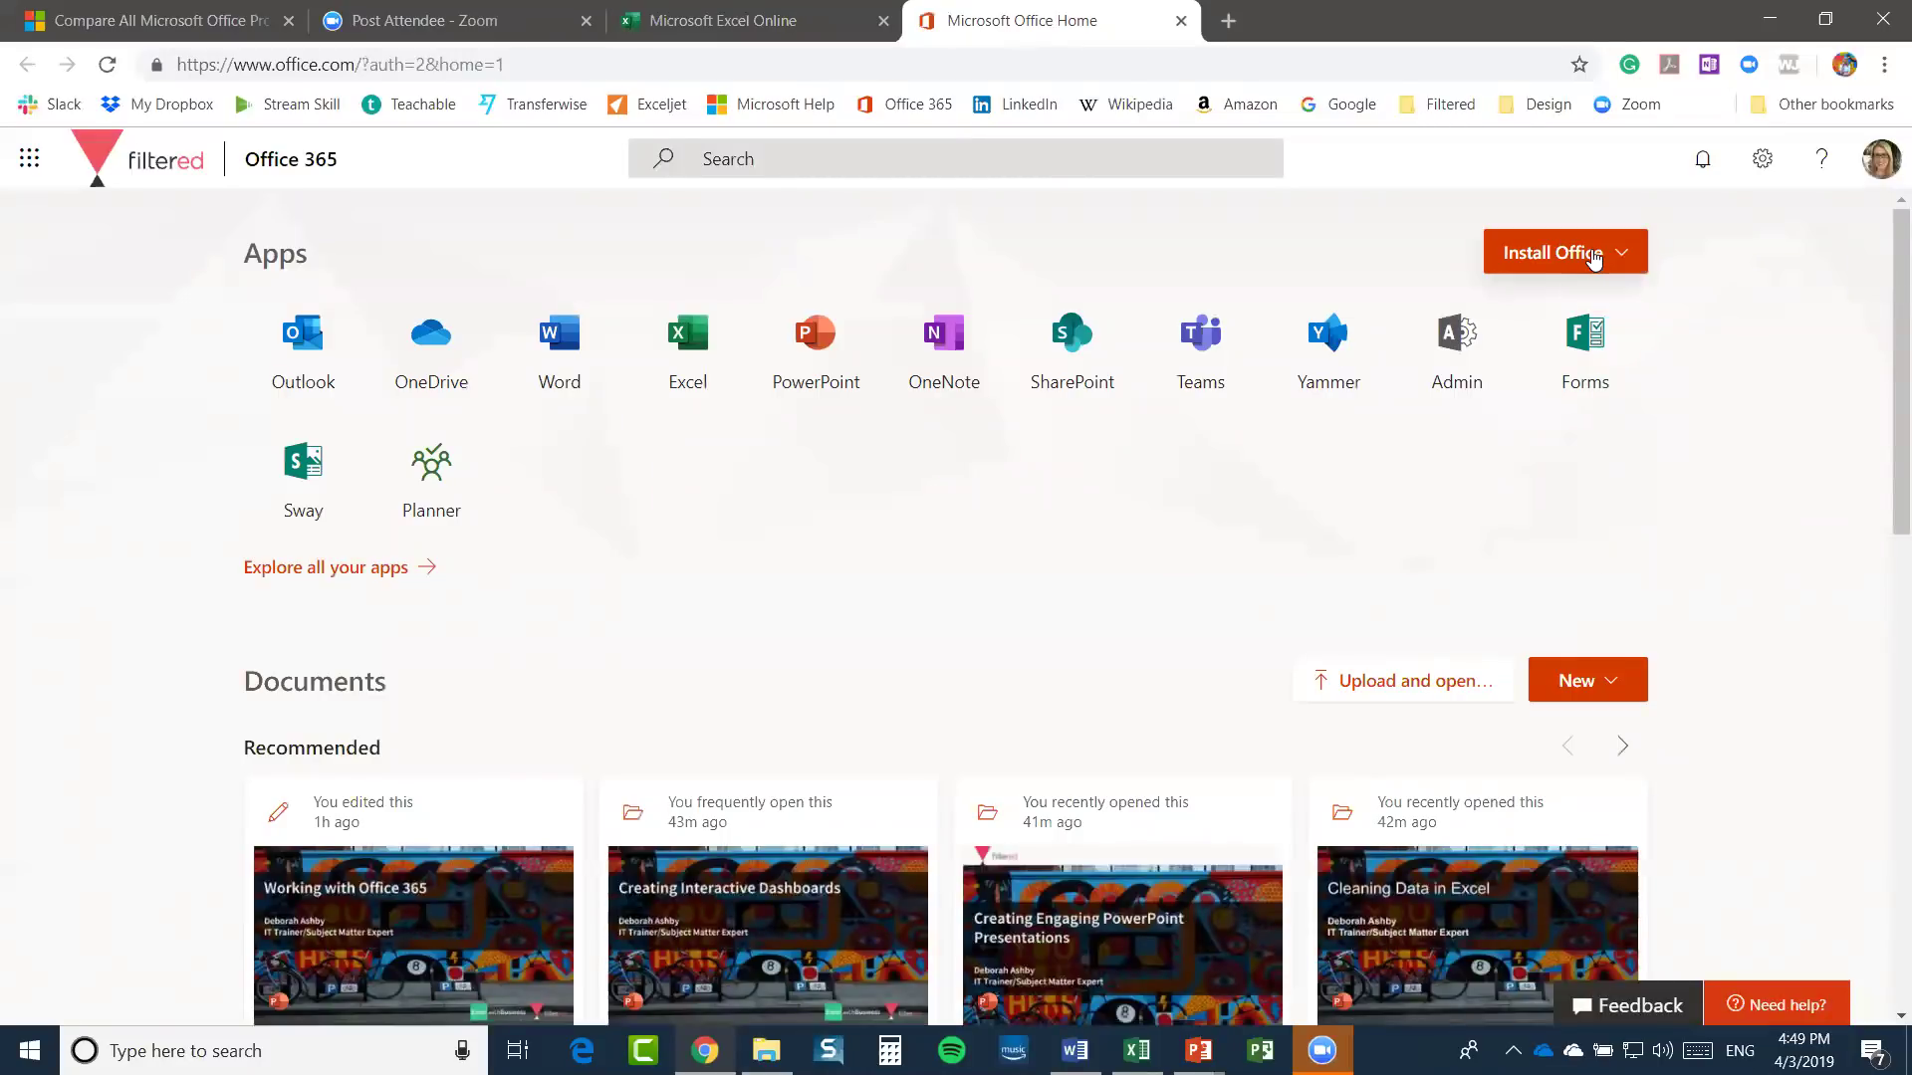
Download the Office 365 apps installer from the Install Office options and dismiss the installation instructions
left_click(1593, 257)
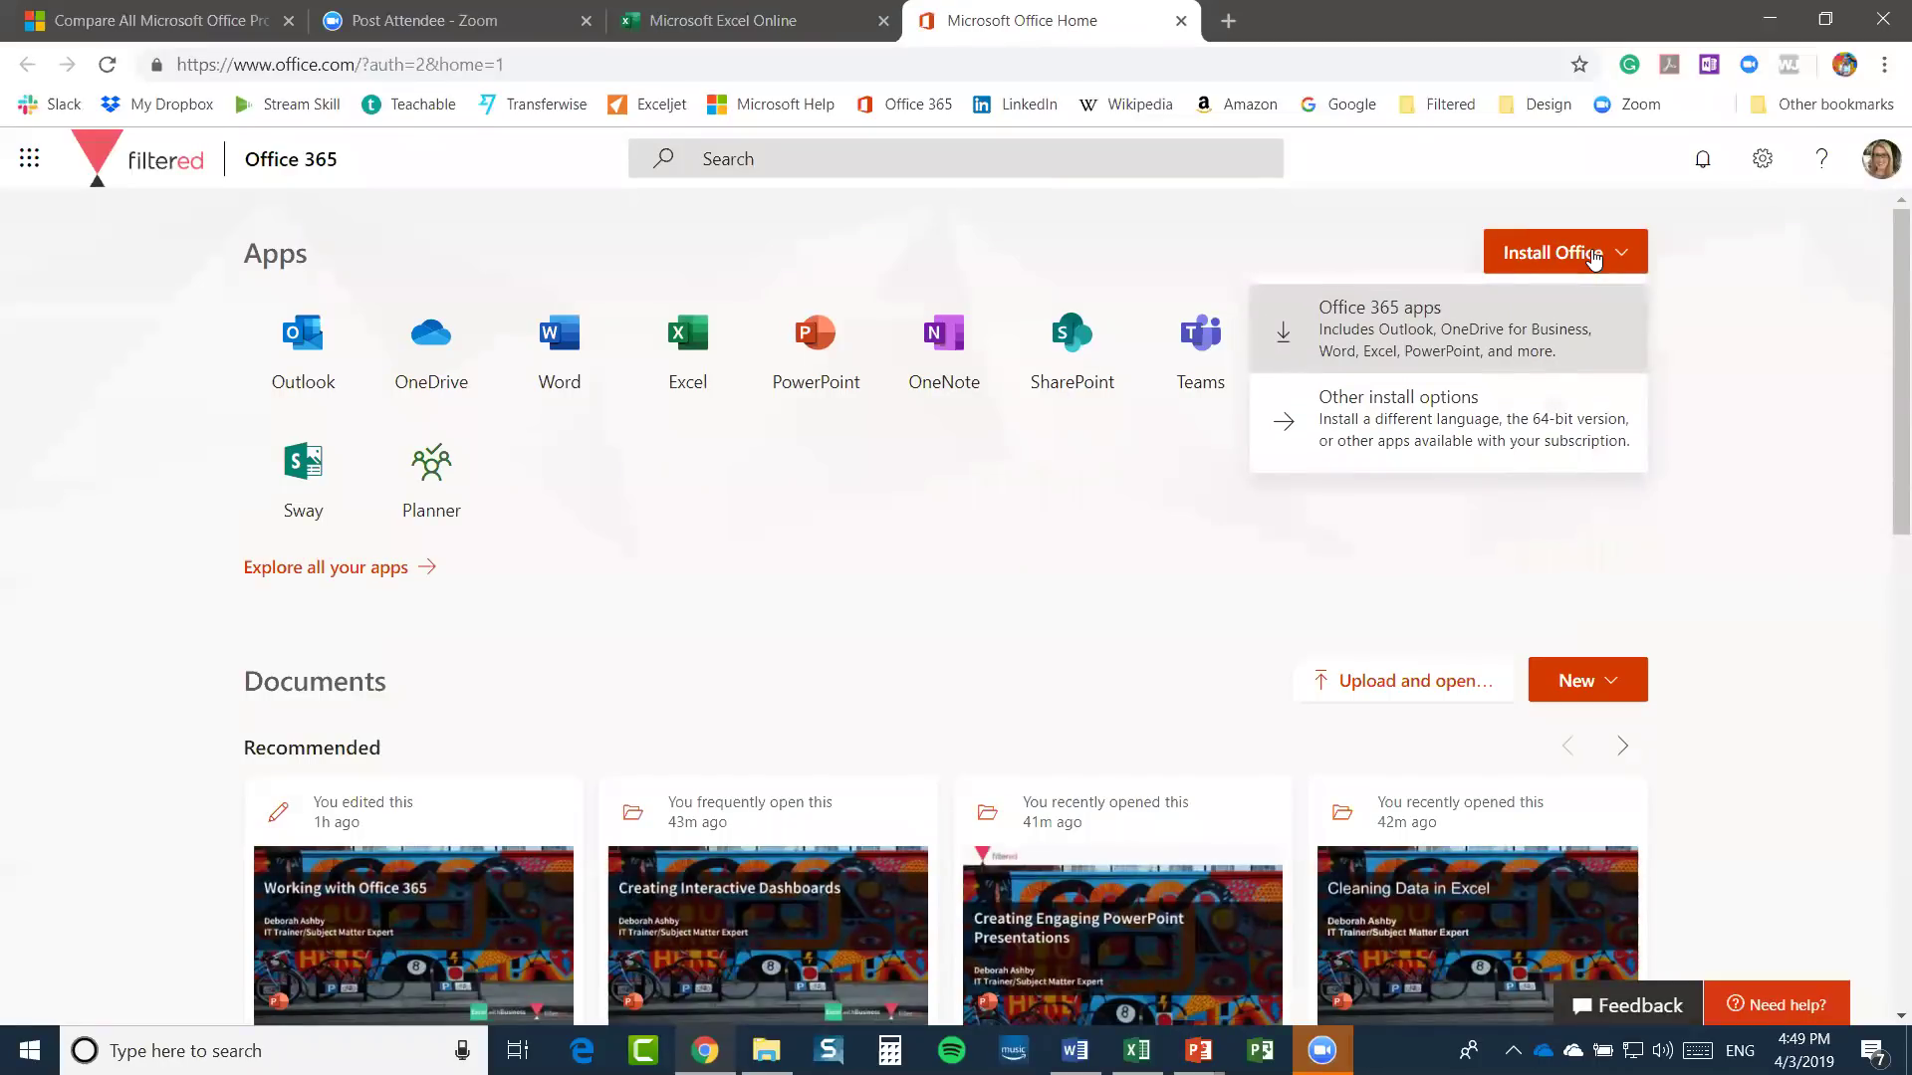
left_click(1433, 318)
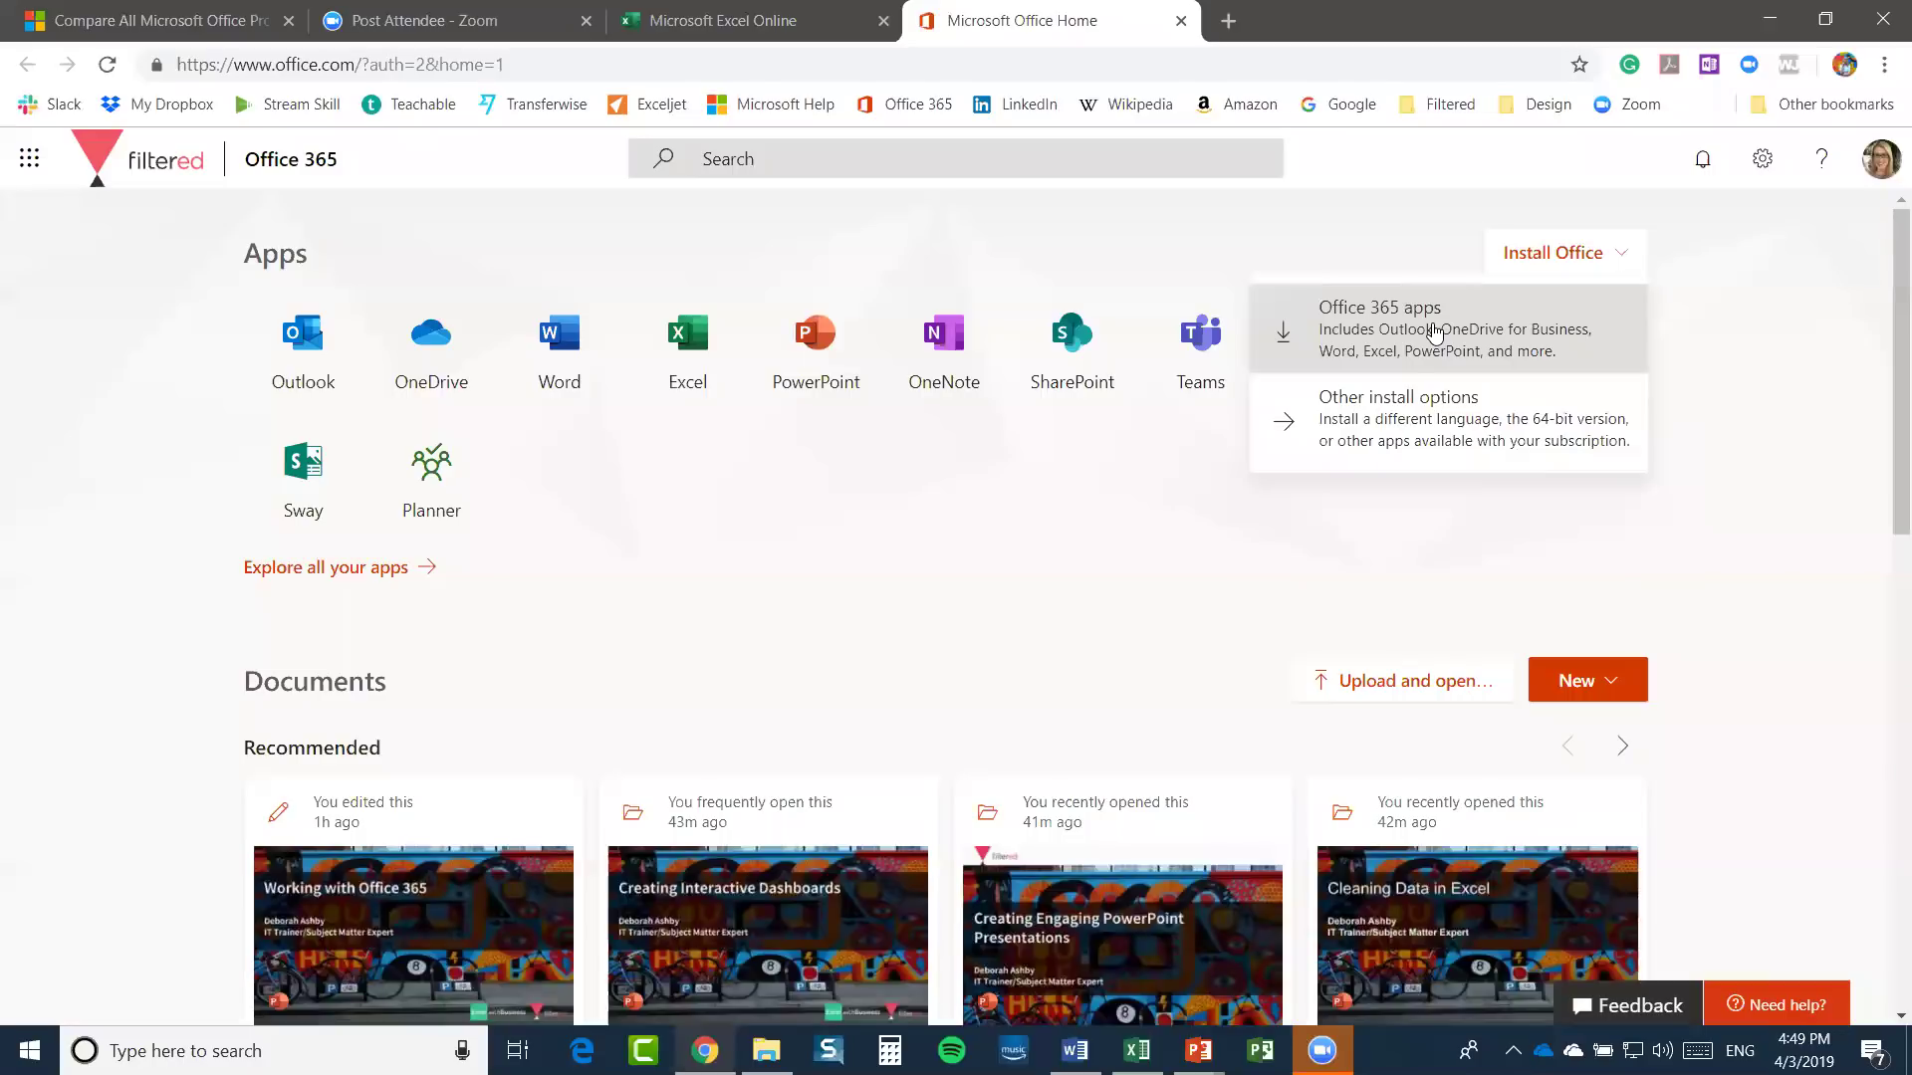
left_click(1434, 331)
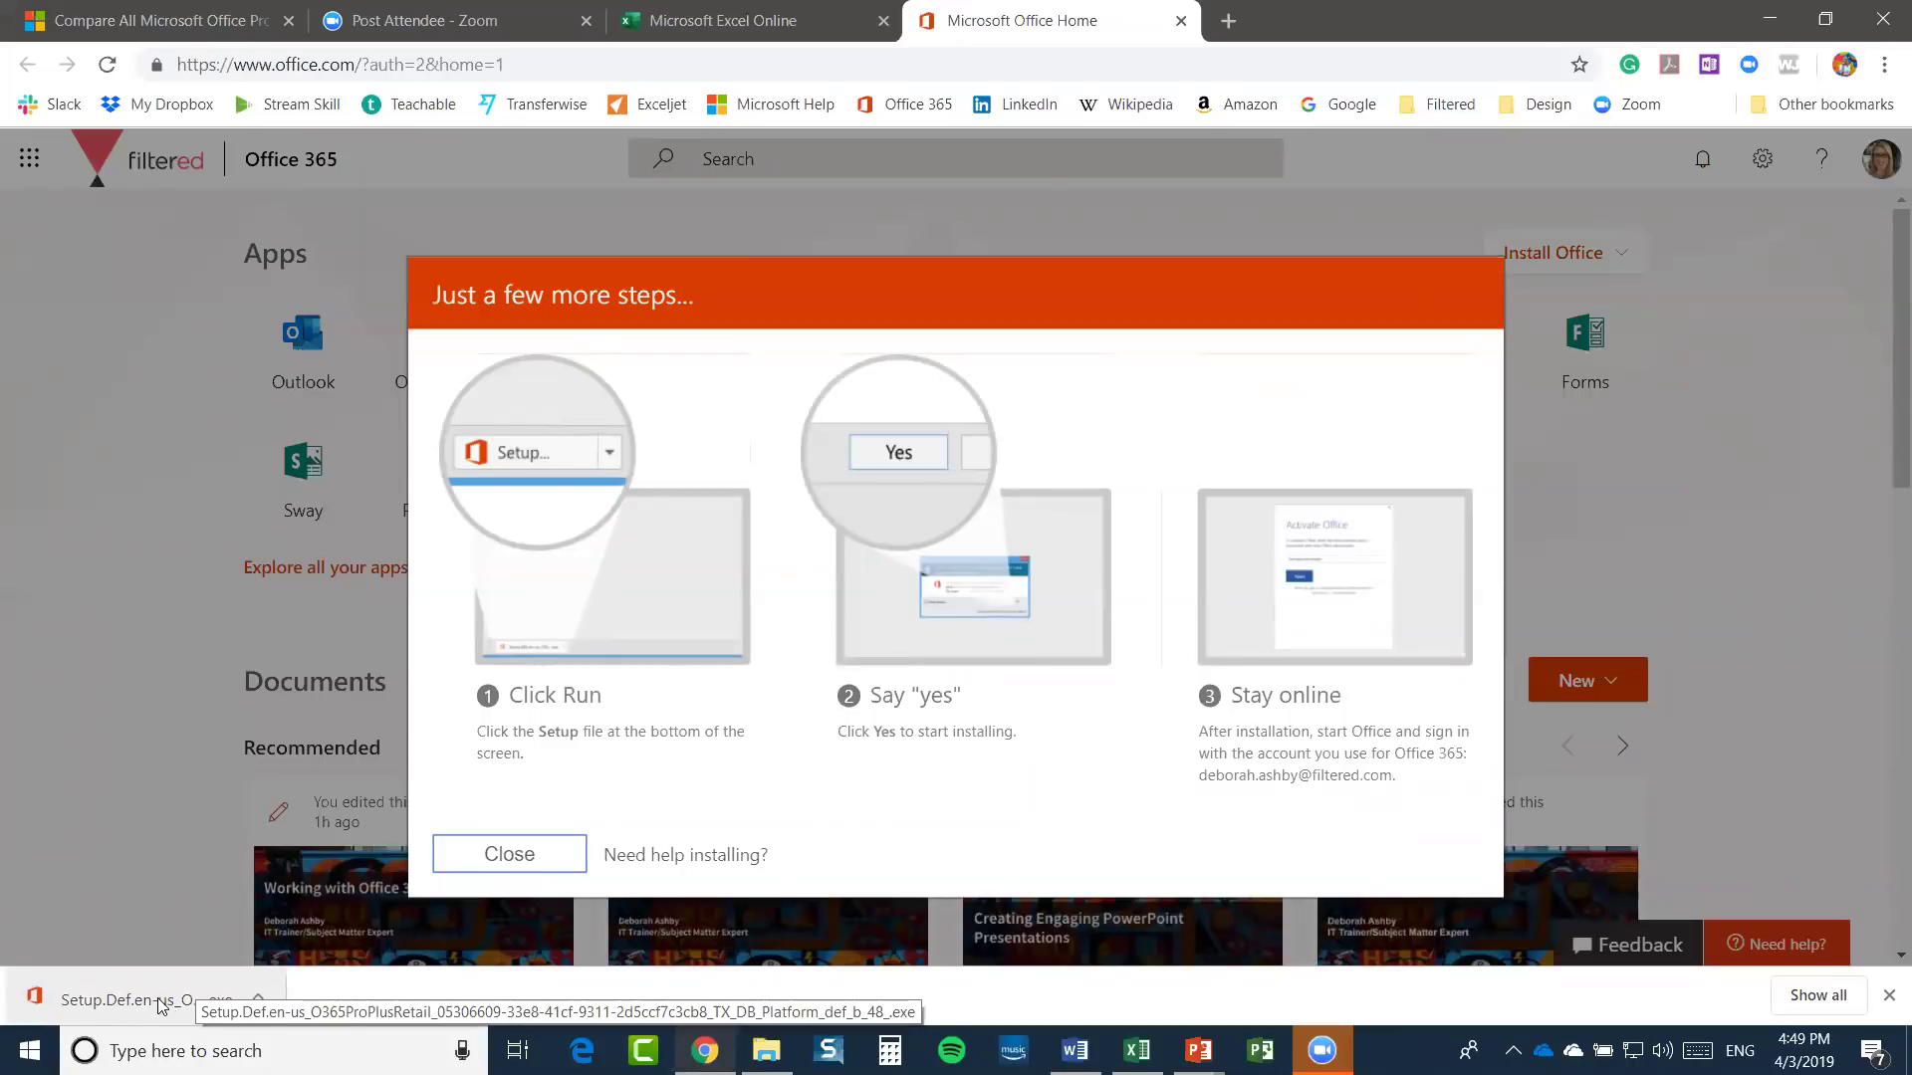
left_click(189, 763)
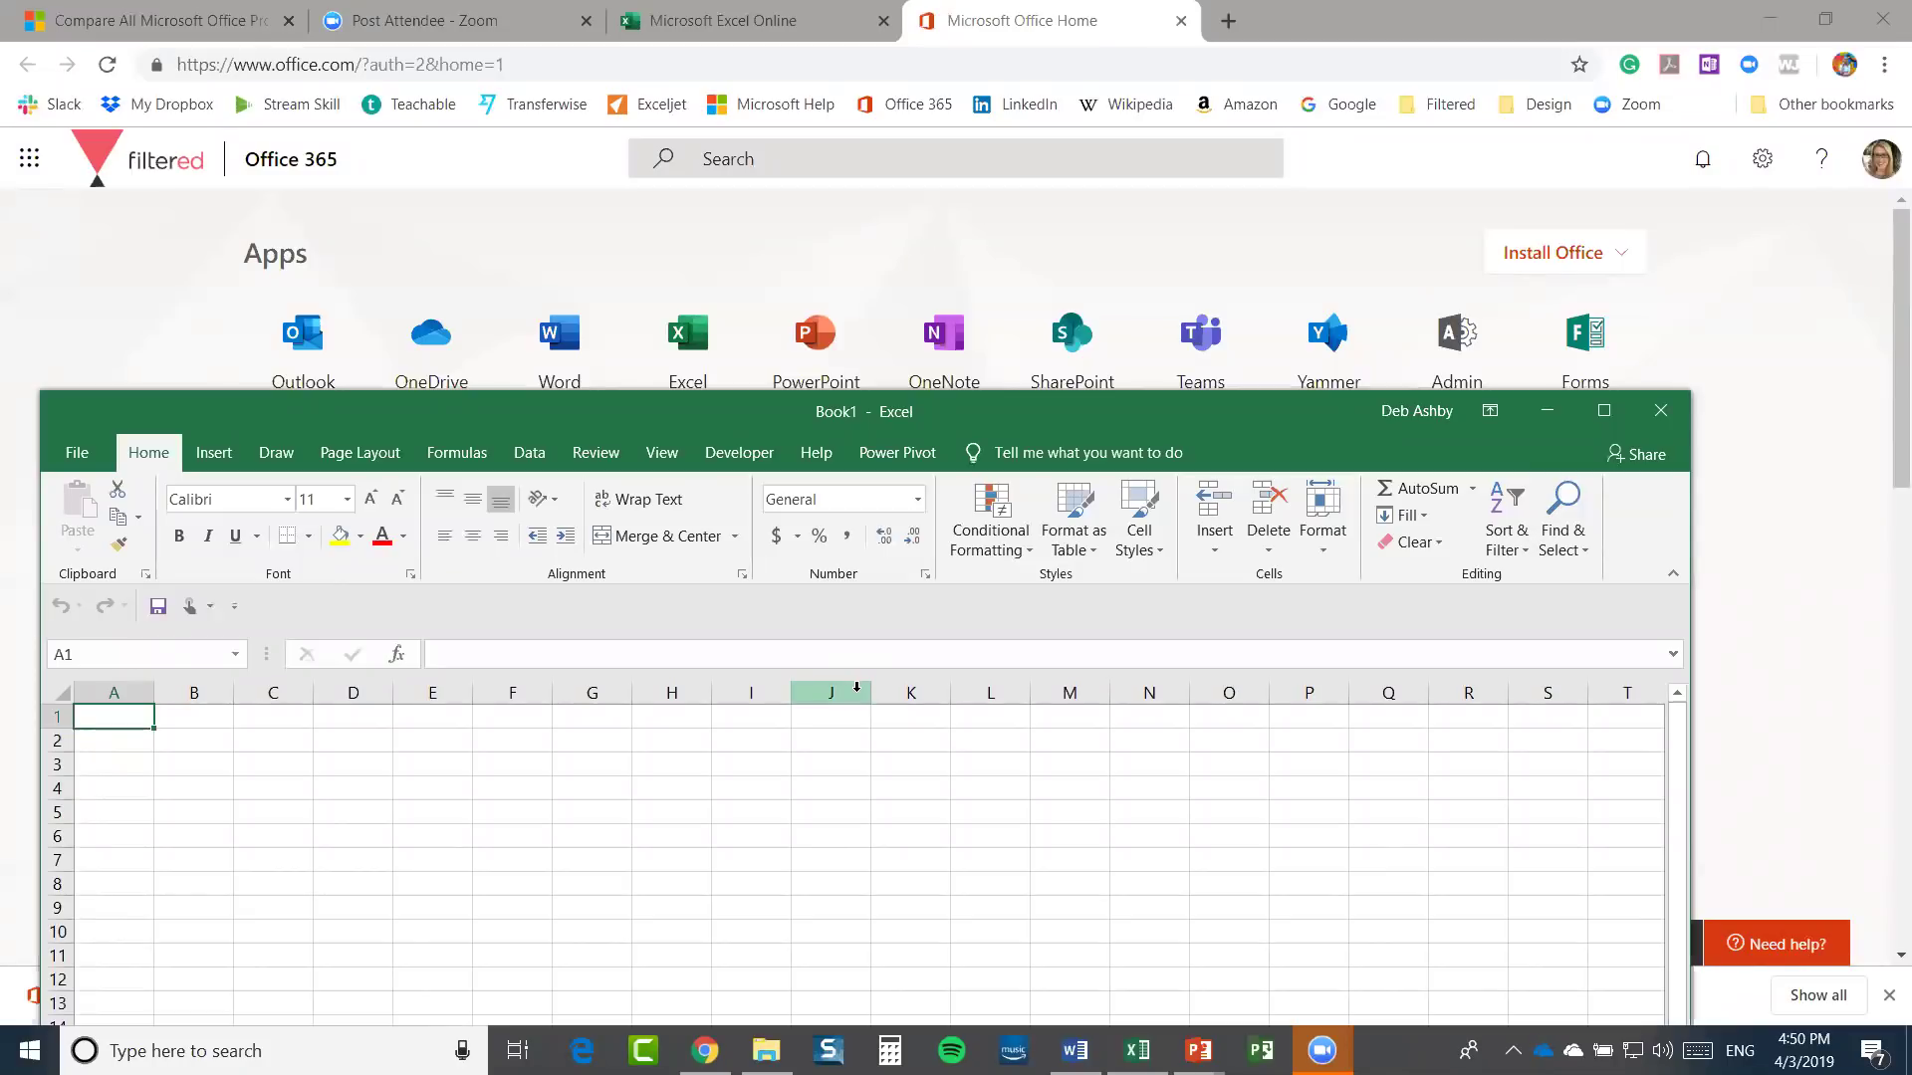
Minimize desktop Excel and examine the home page's recommended and recent documents, OneDrive folders and SharePoint sites
left_click(1547, 411)
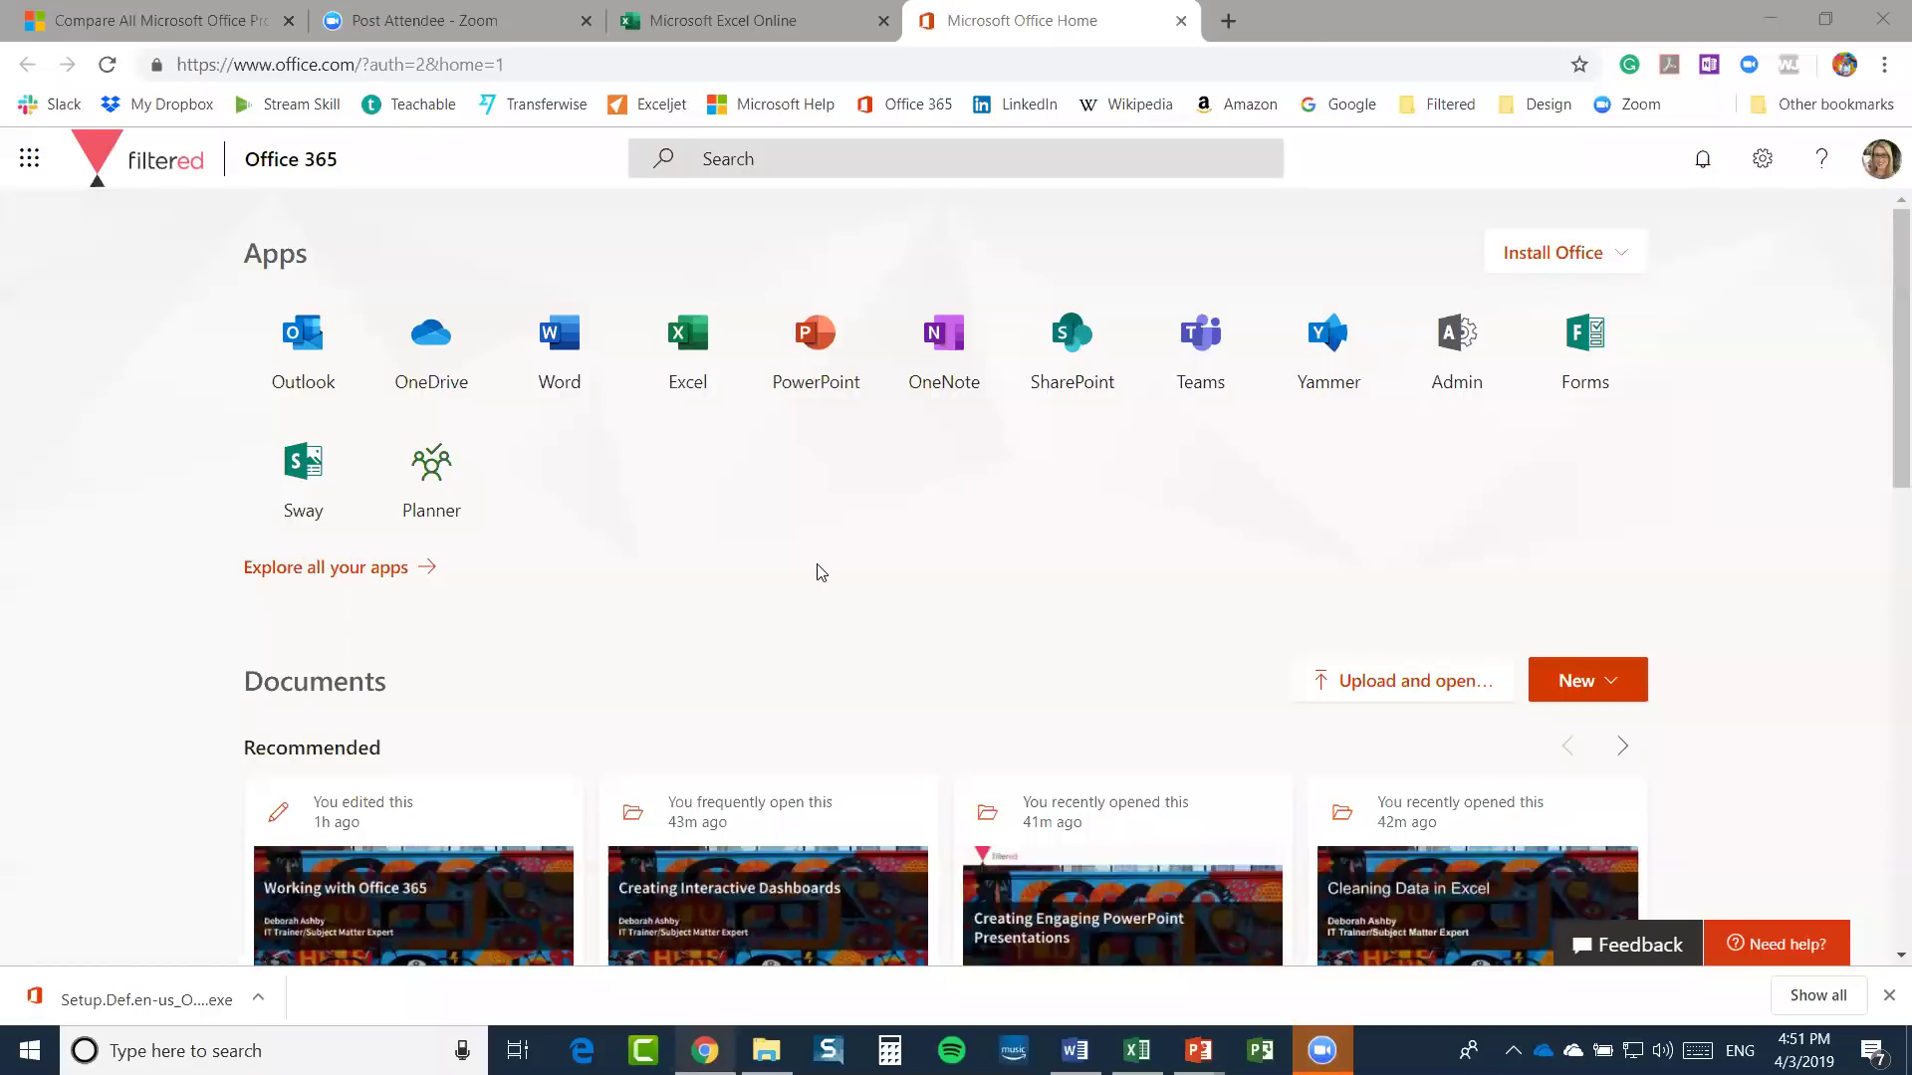
scroll(814, 563, "down", 1)
scroll(815, 546, "down", 5)
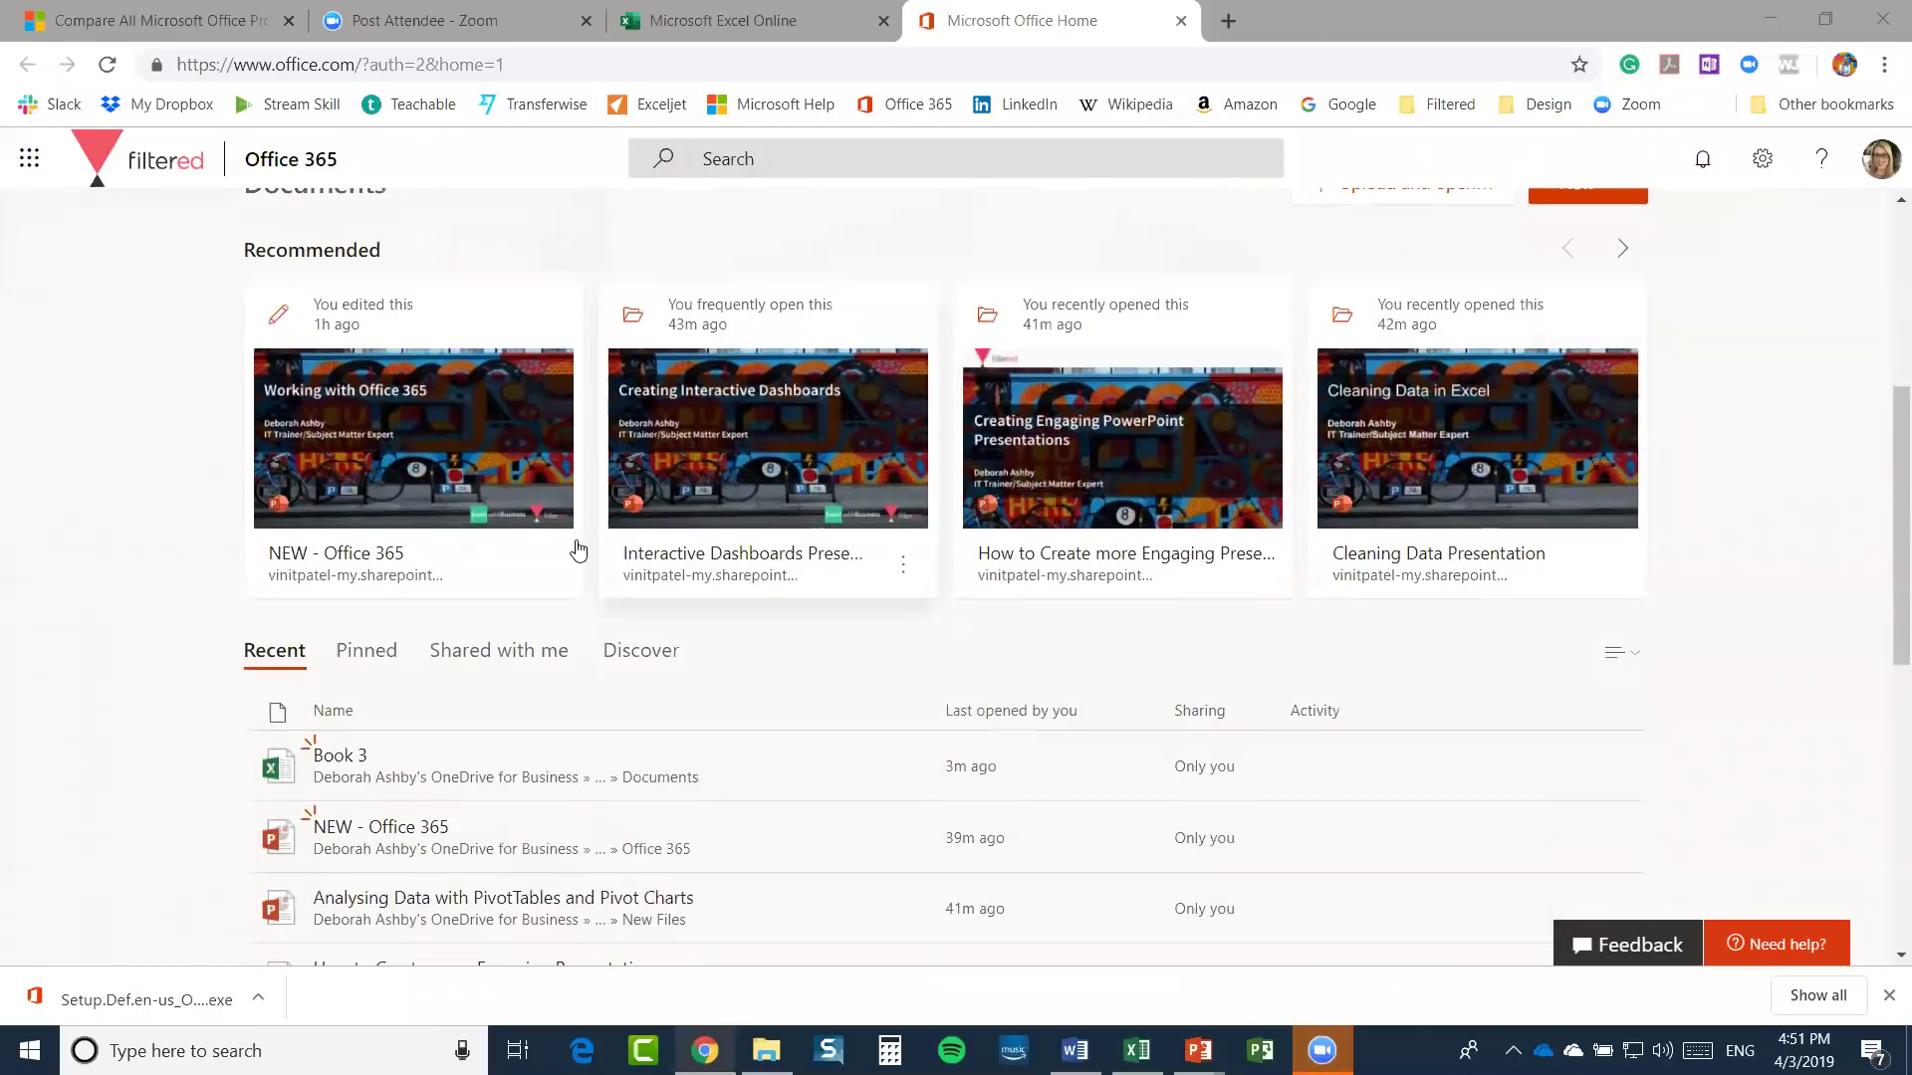
scroll(521, 677, "down", 1)
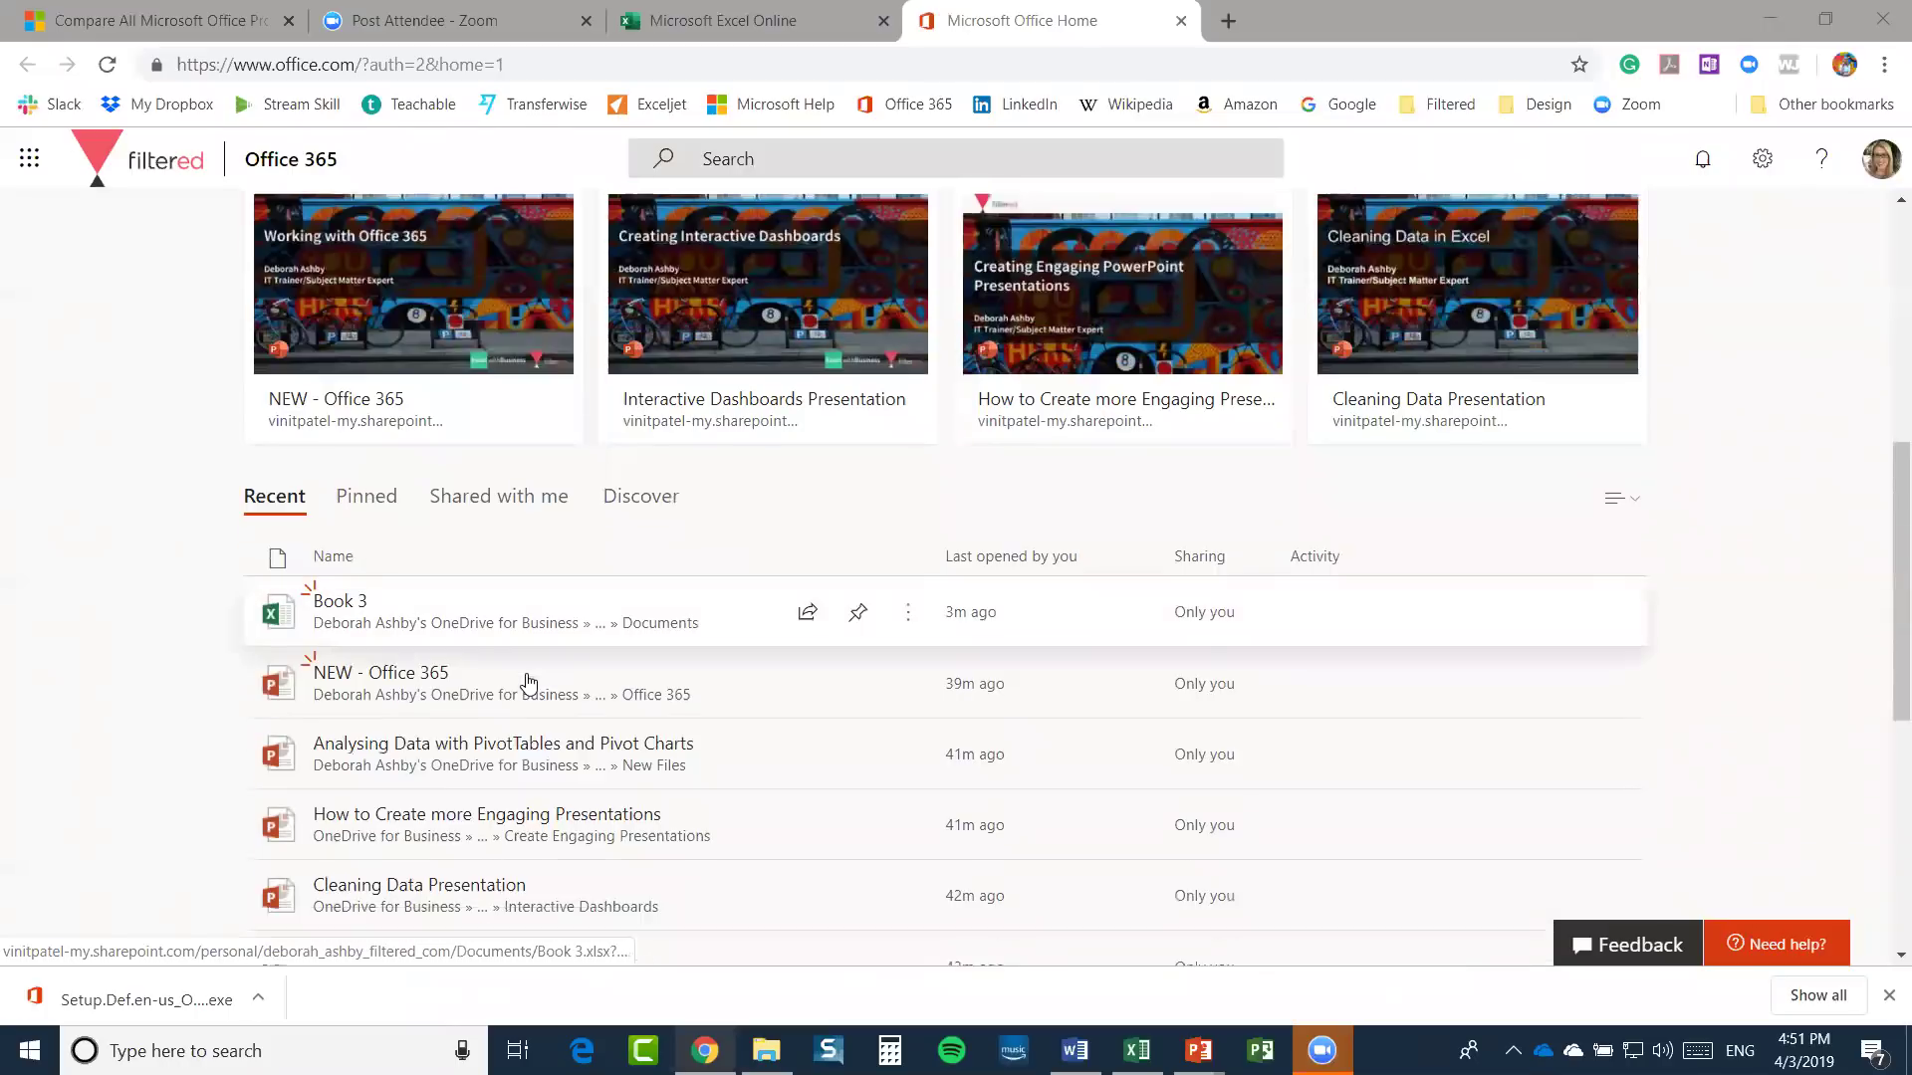
scroll(585, 517, "down", 4)
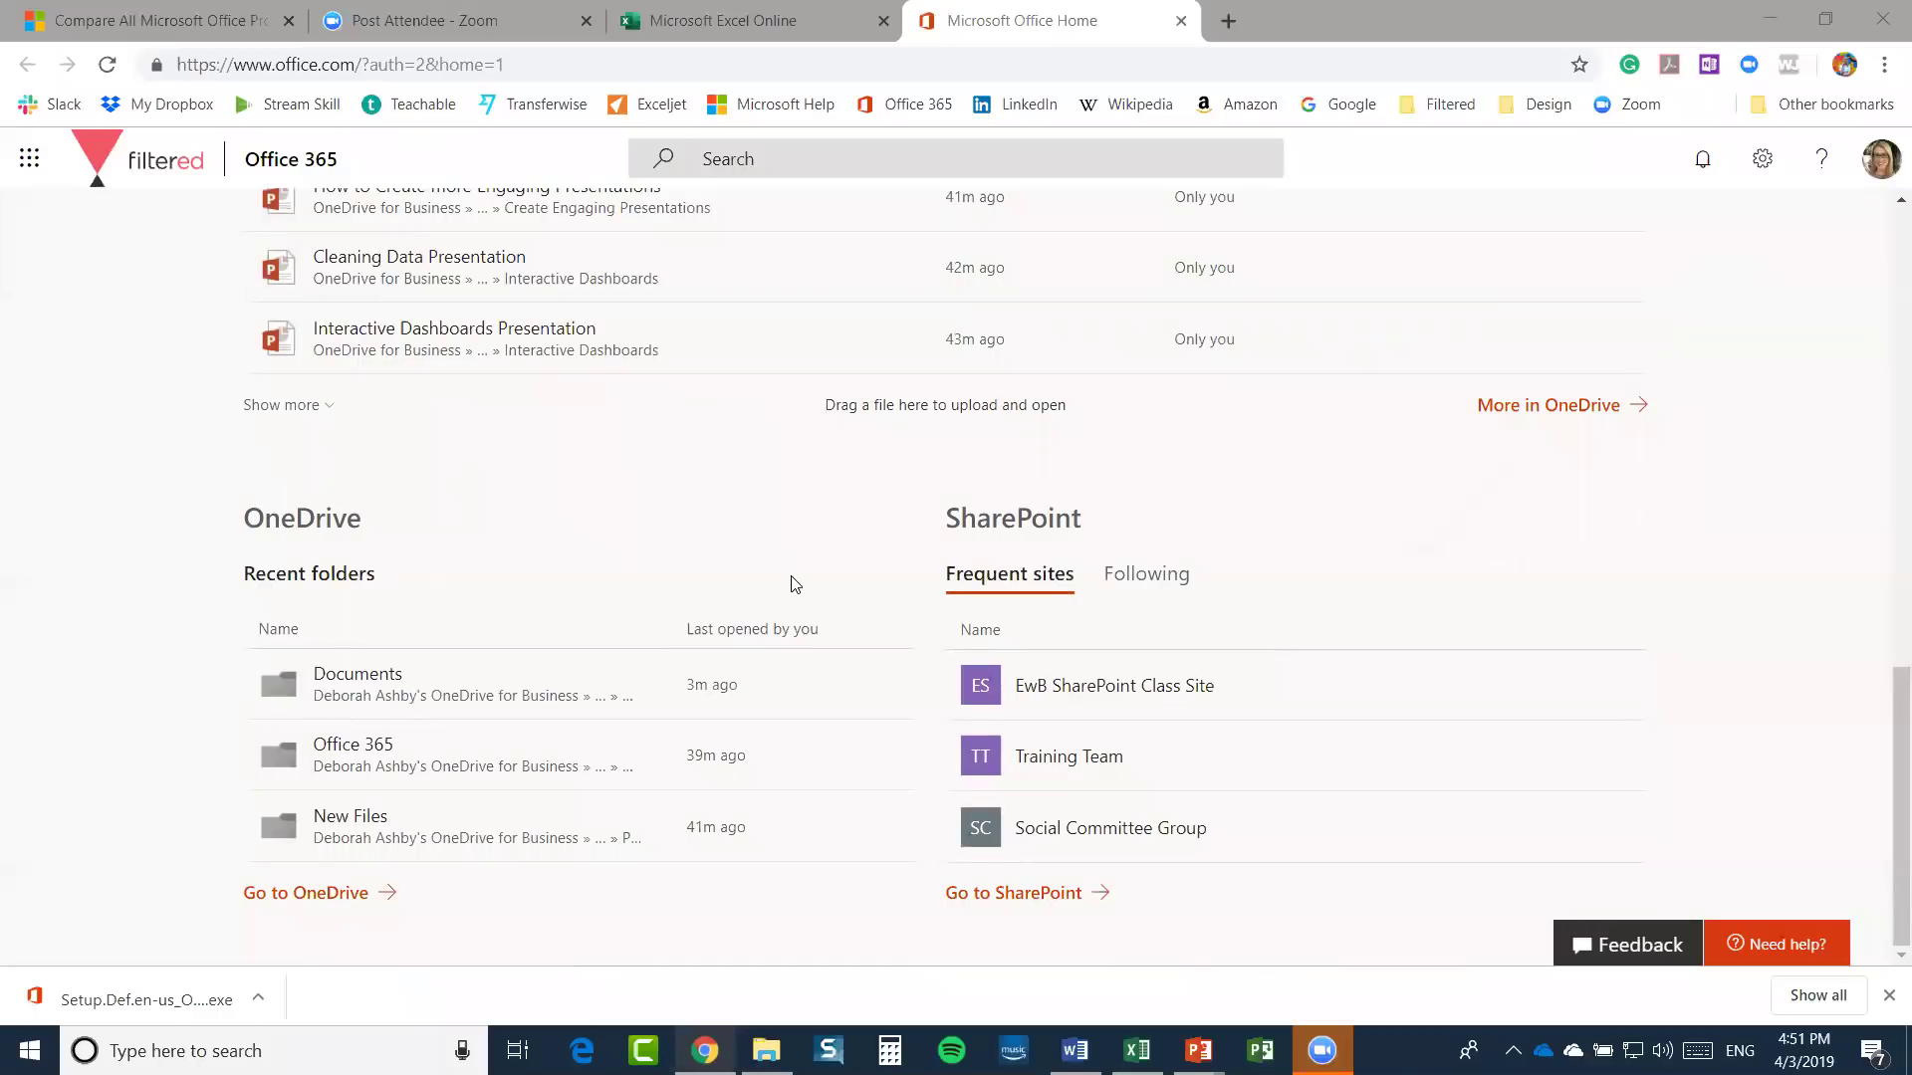
scroll(794, 583, "up", 3)
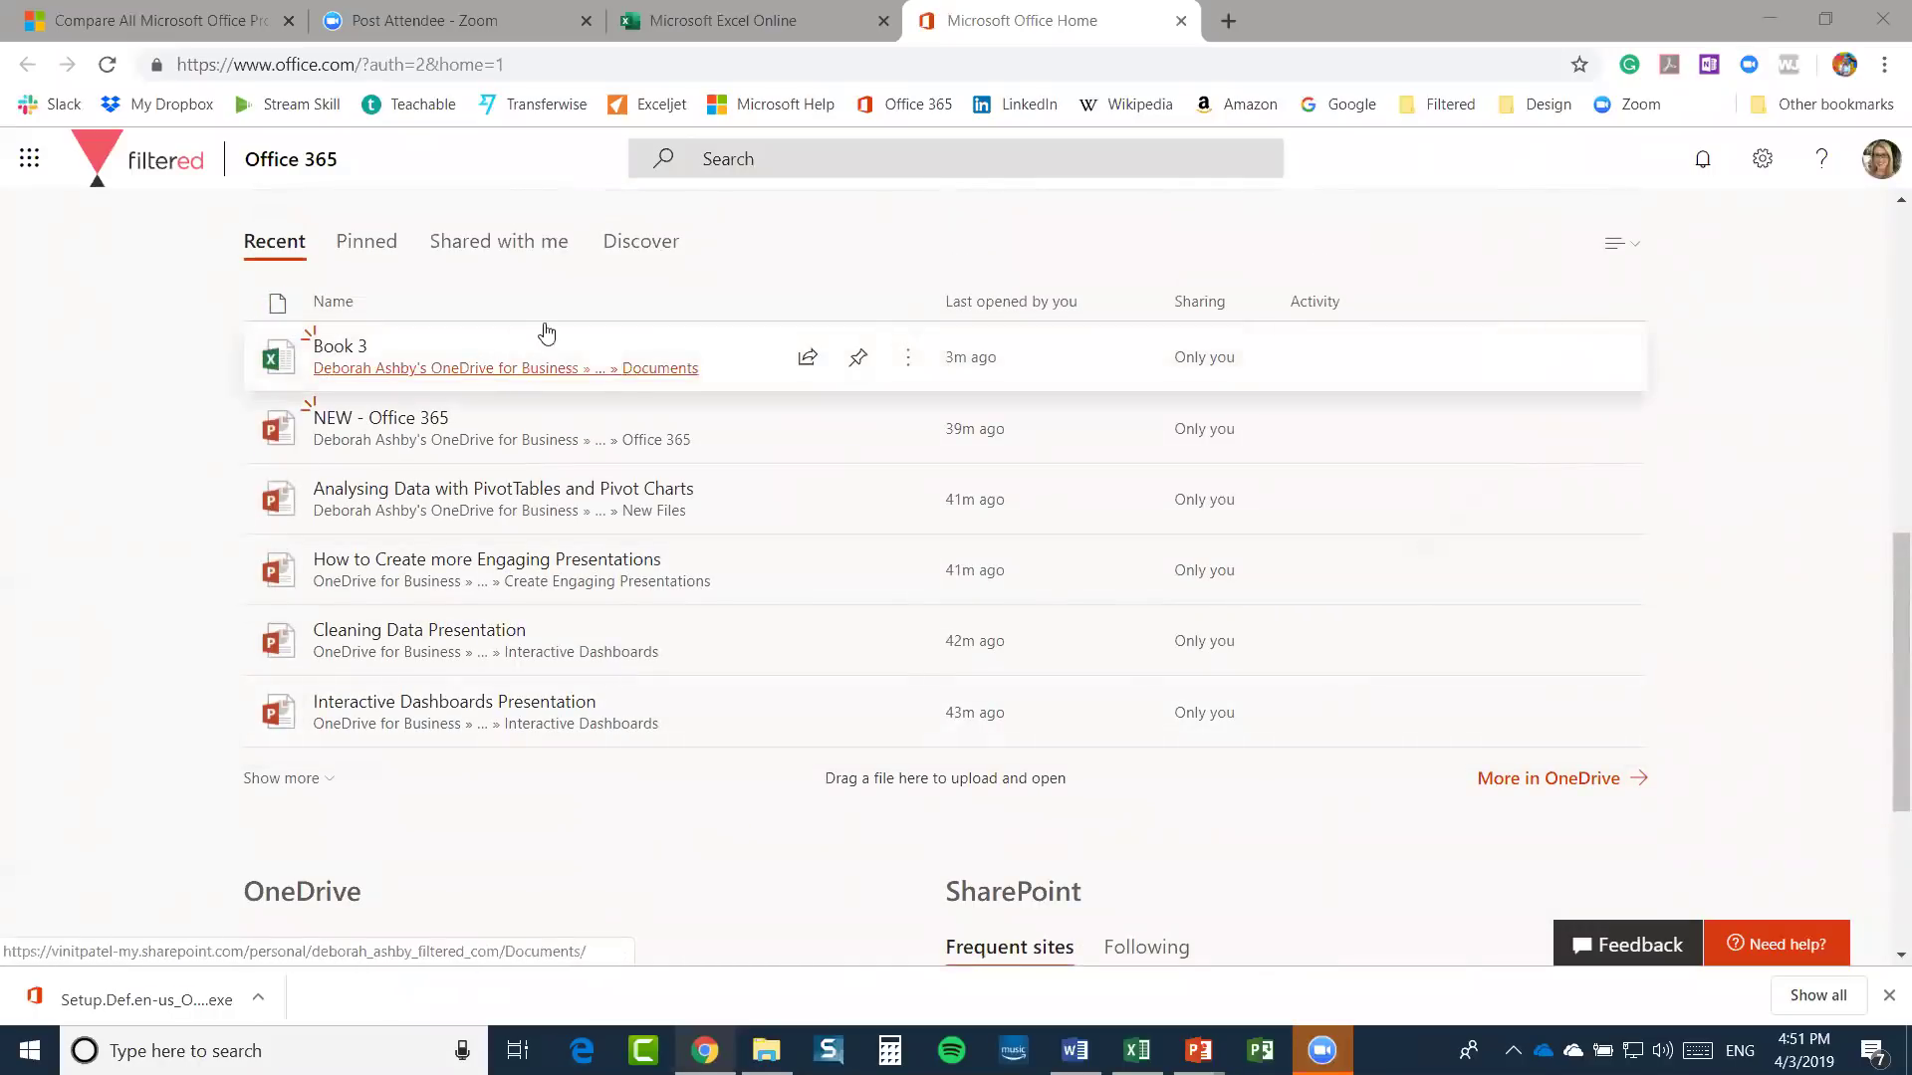
scroll(644, 372, "up", 7)
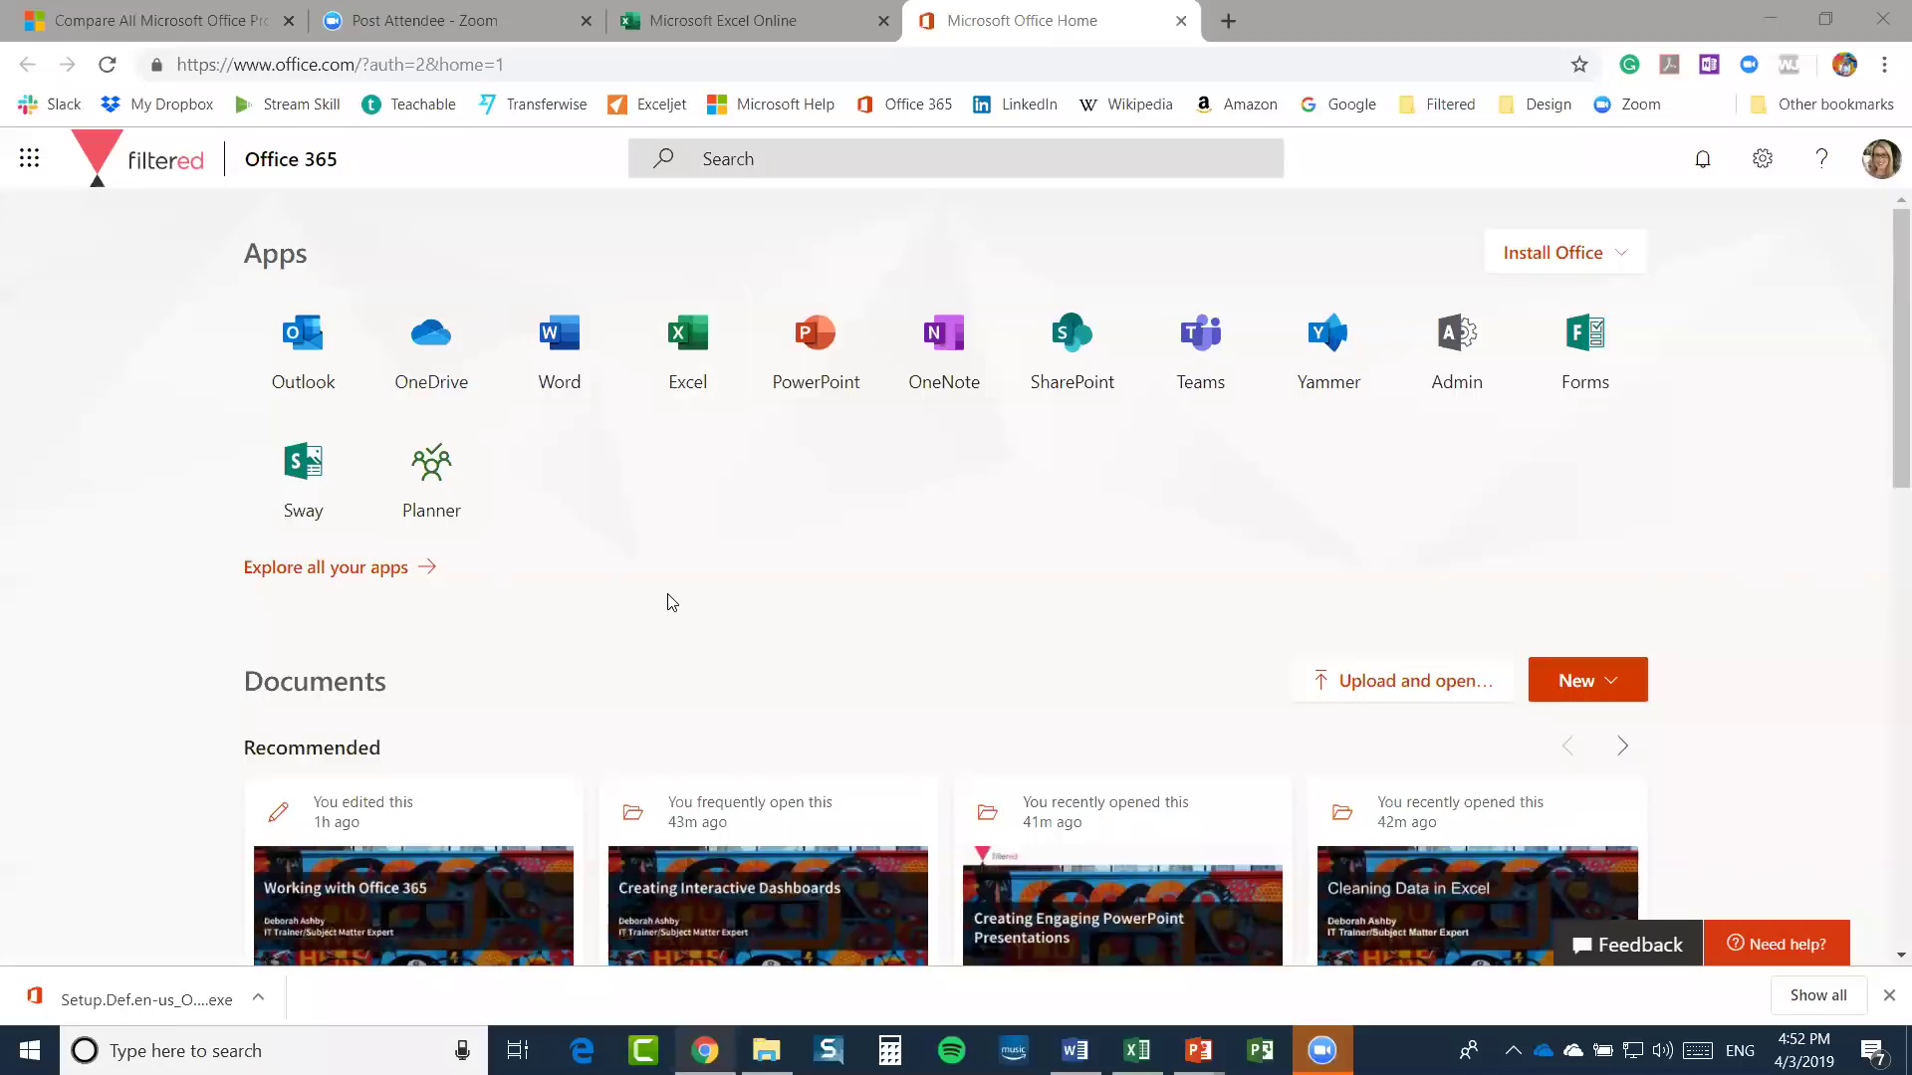
Open the Outlook mailbox from the Office 365 home page
left_click(307, 348)
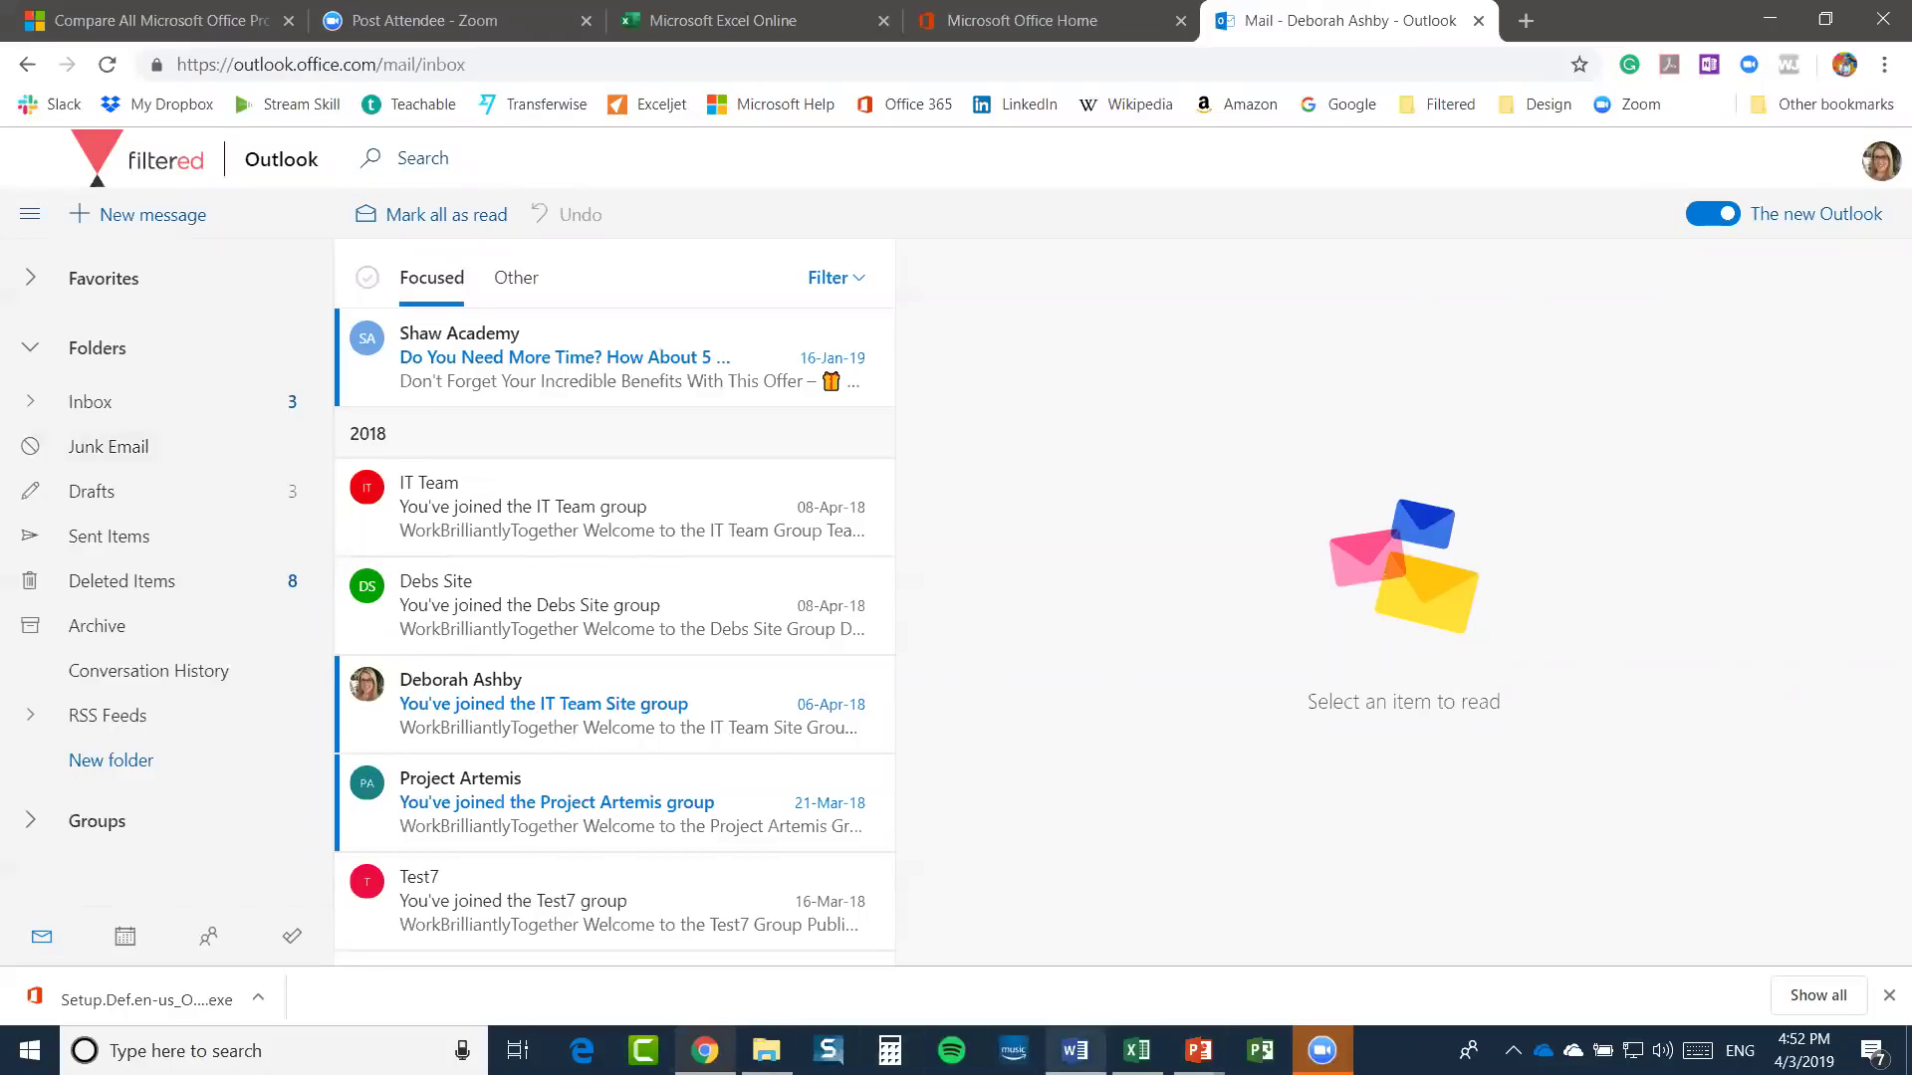
mouse_move(1074, 1050)
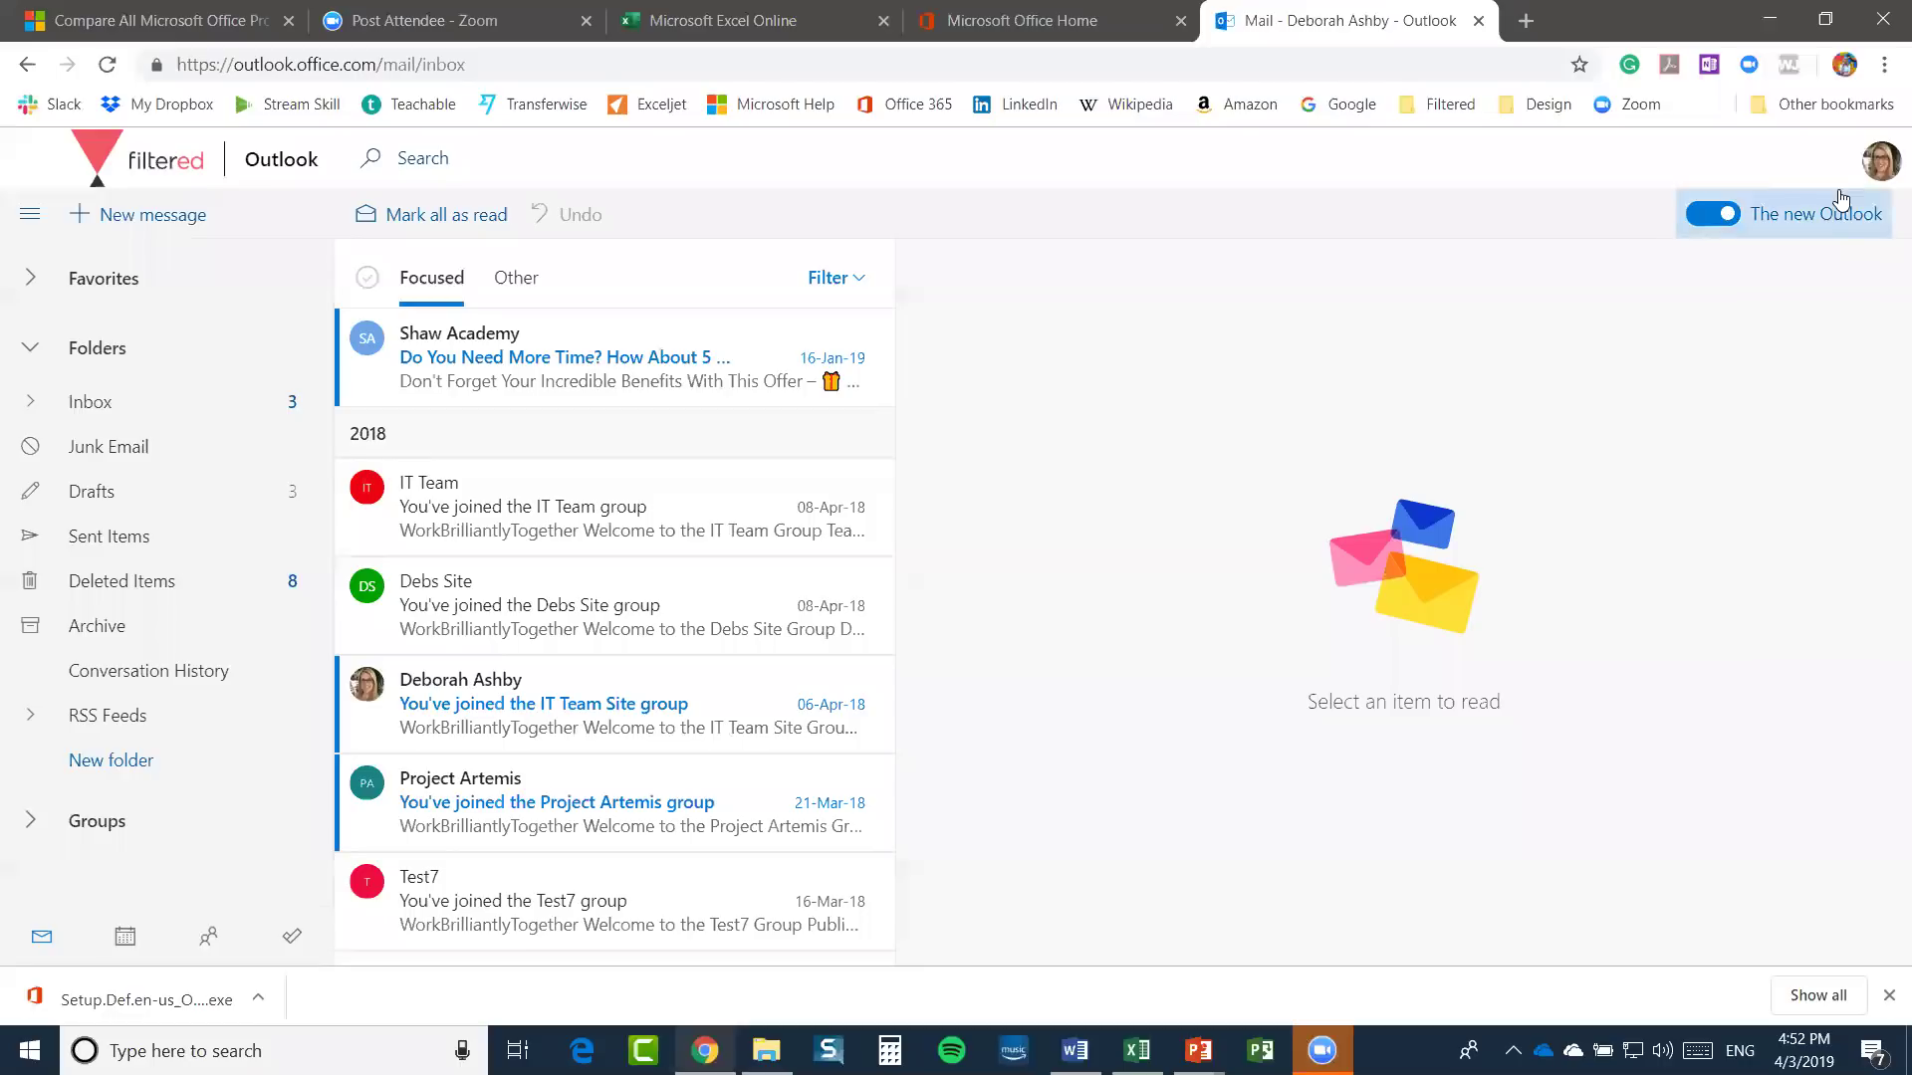
Switch Outlook to the classic version without sharing feedback, and return to the new Outlook
left_click(1705, 215)
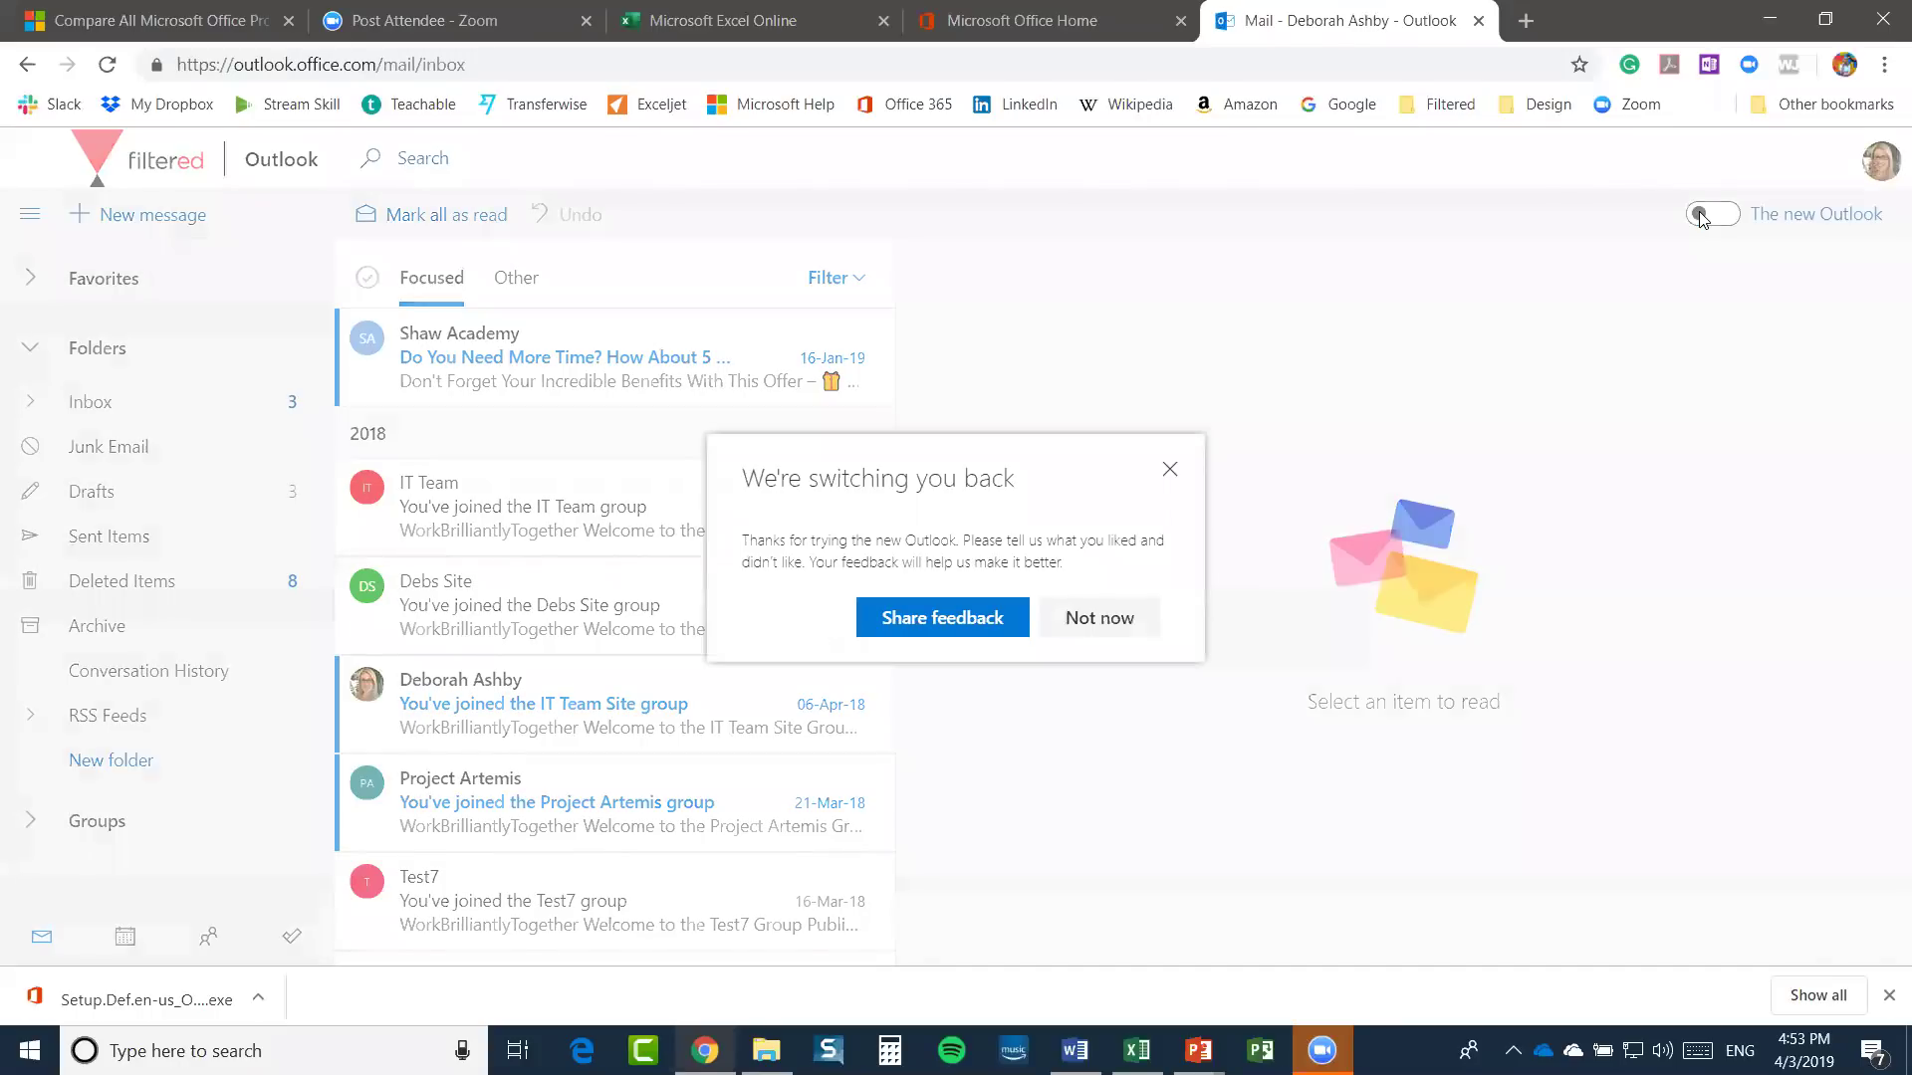
left_click(1100, 615)
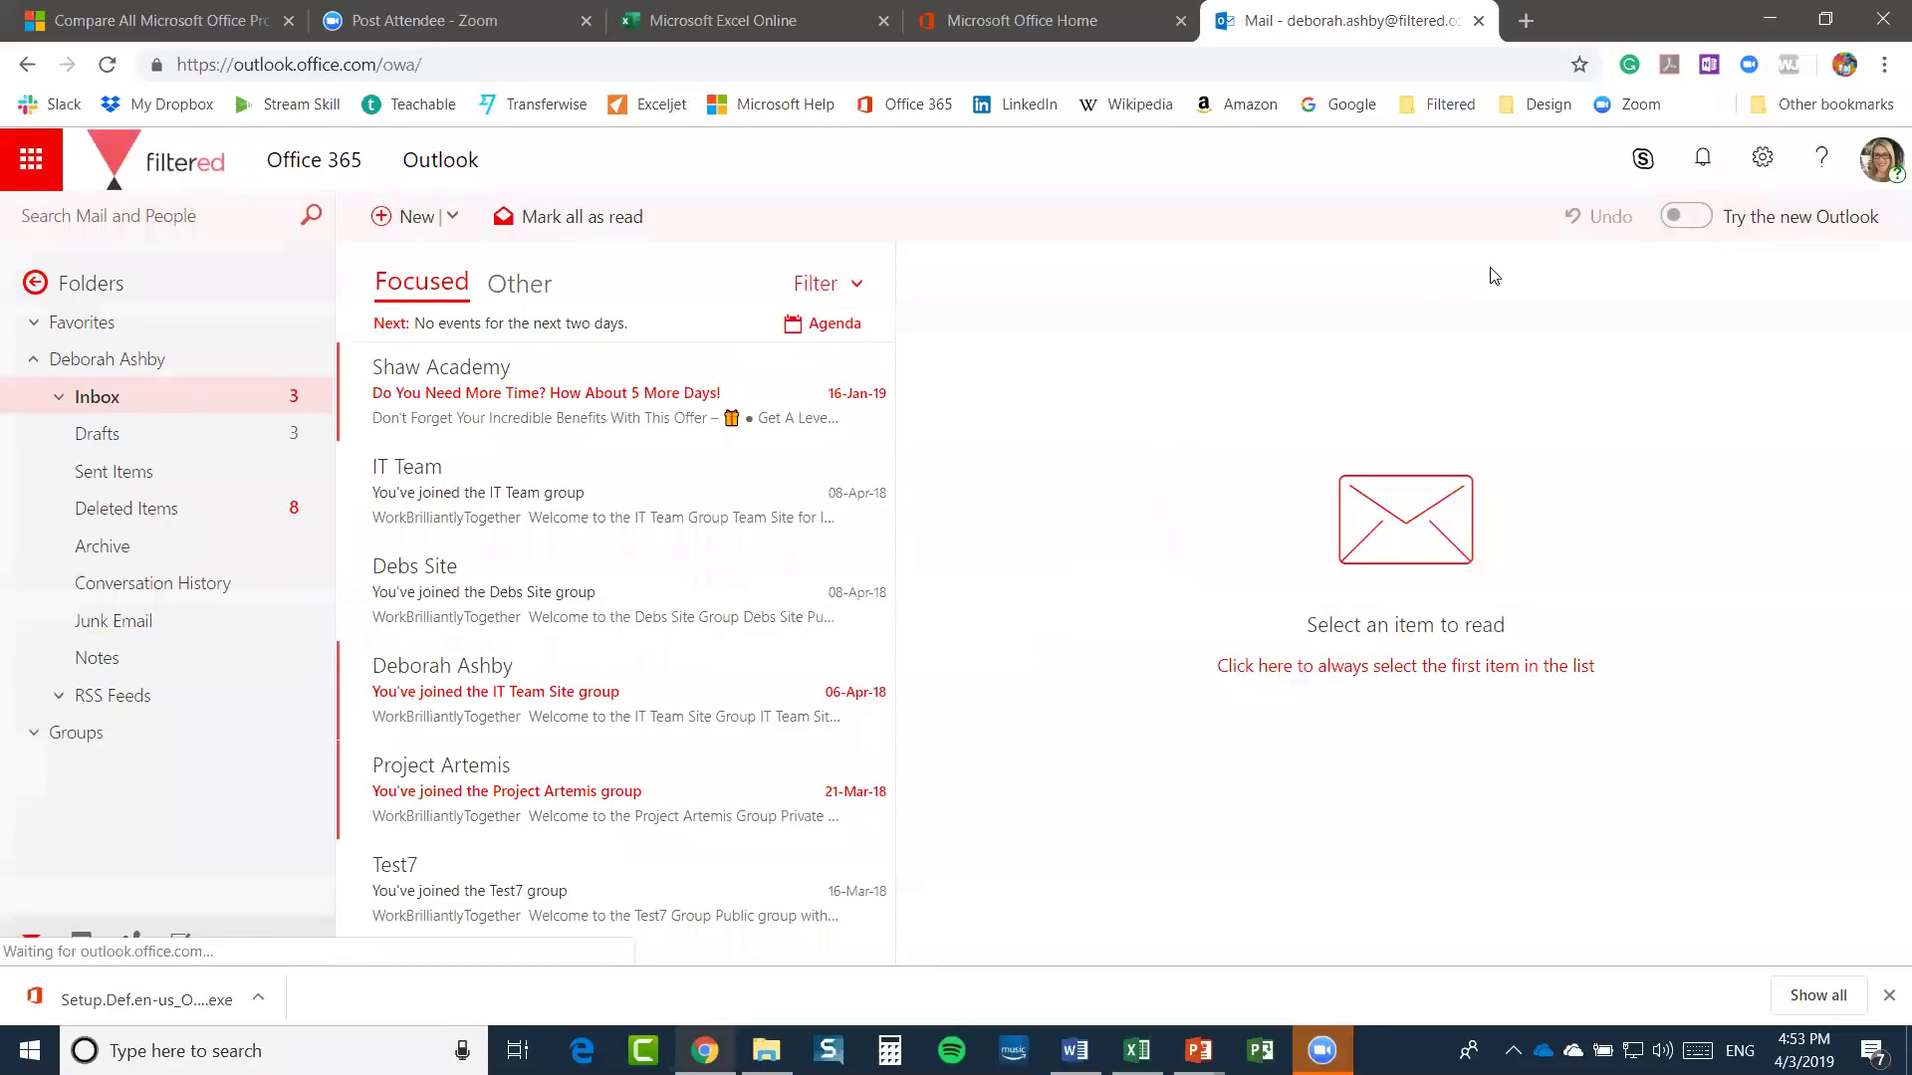
left_click(1700, 223)
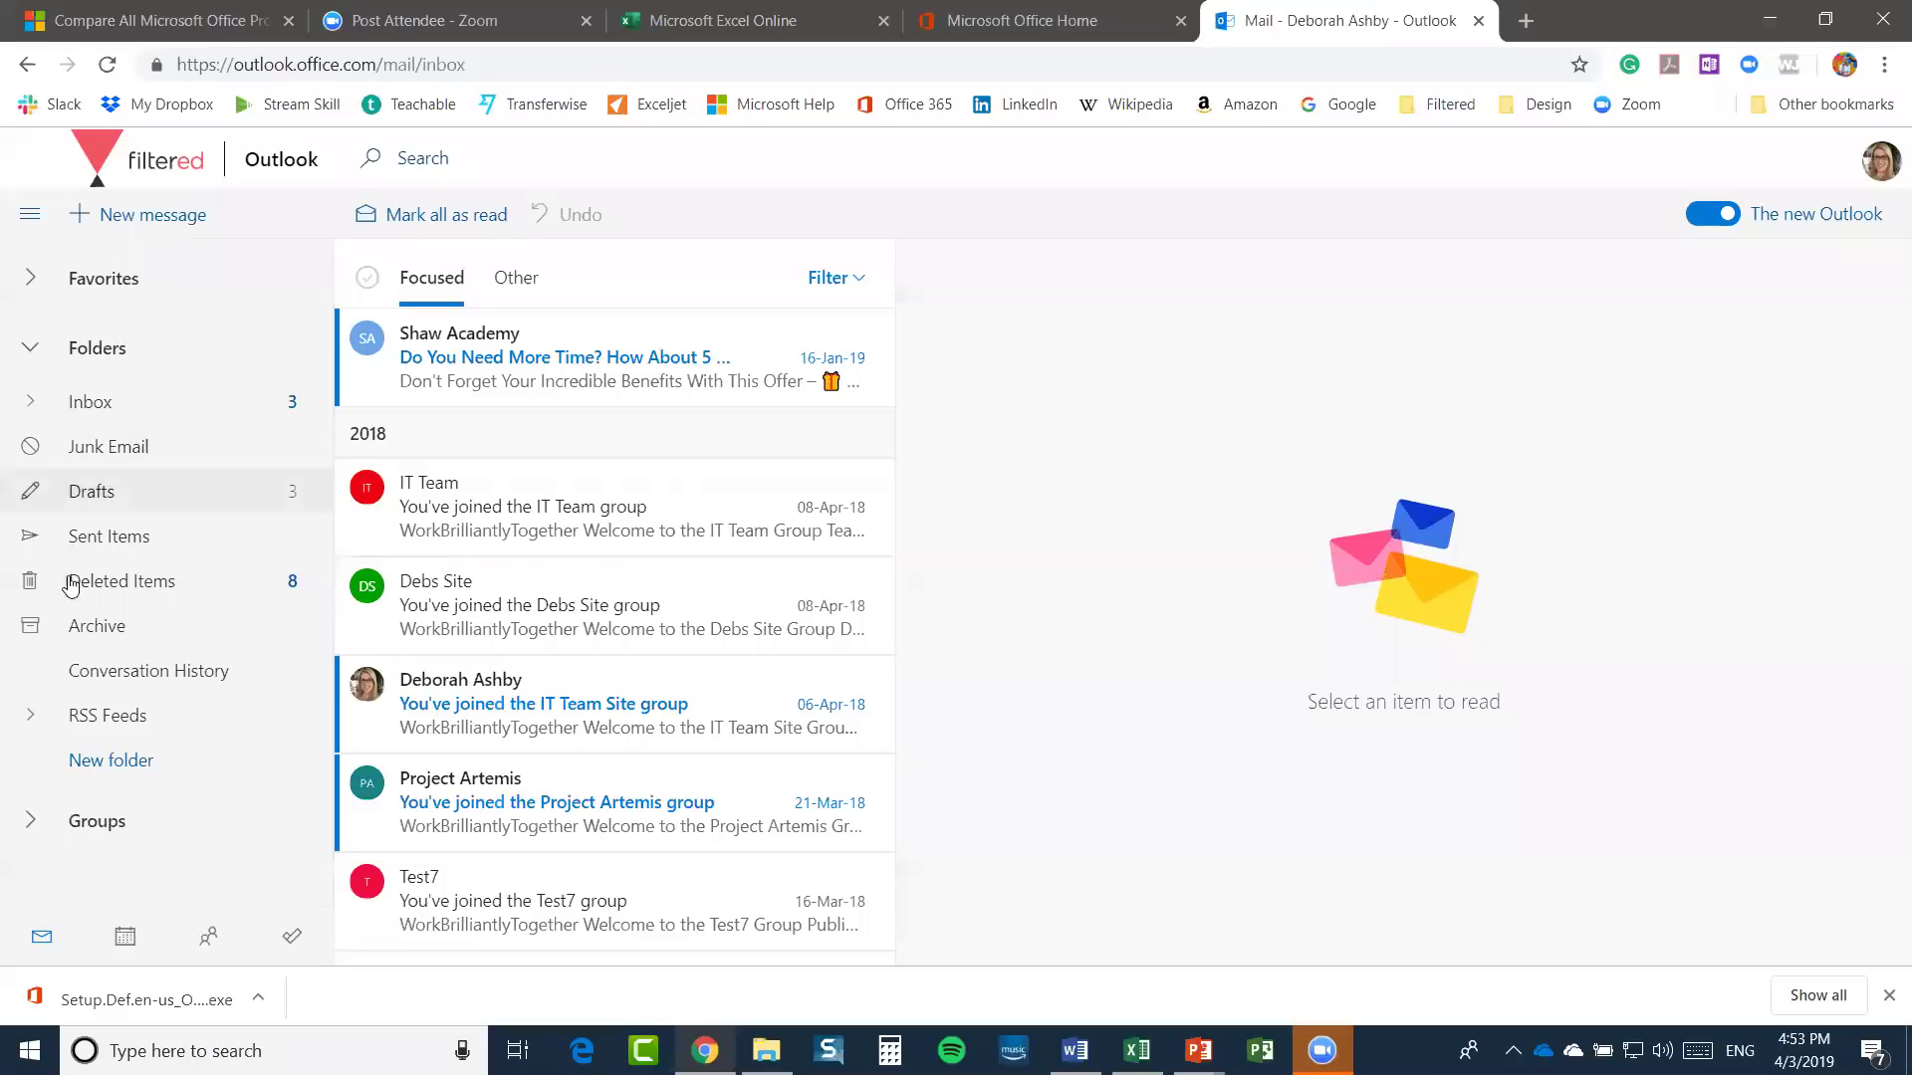
Expand the Inbox folder and compare the Focused and Other messages, ending on Other
left_click(31, 401)
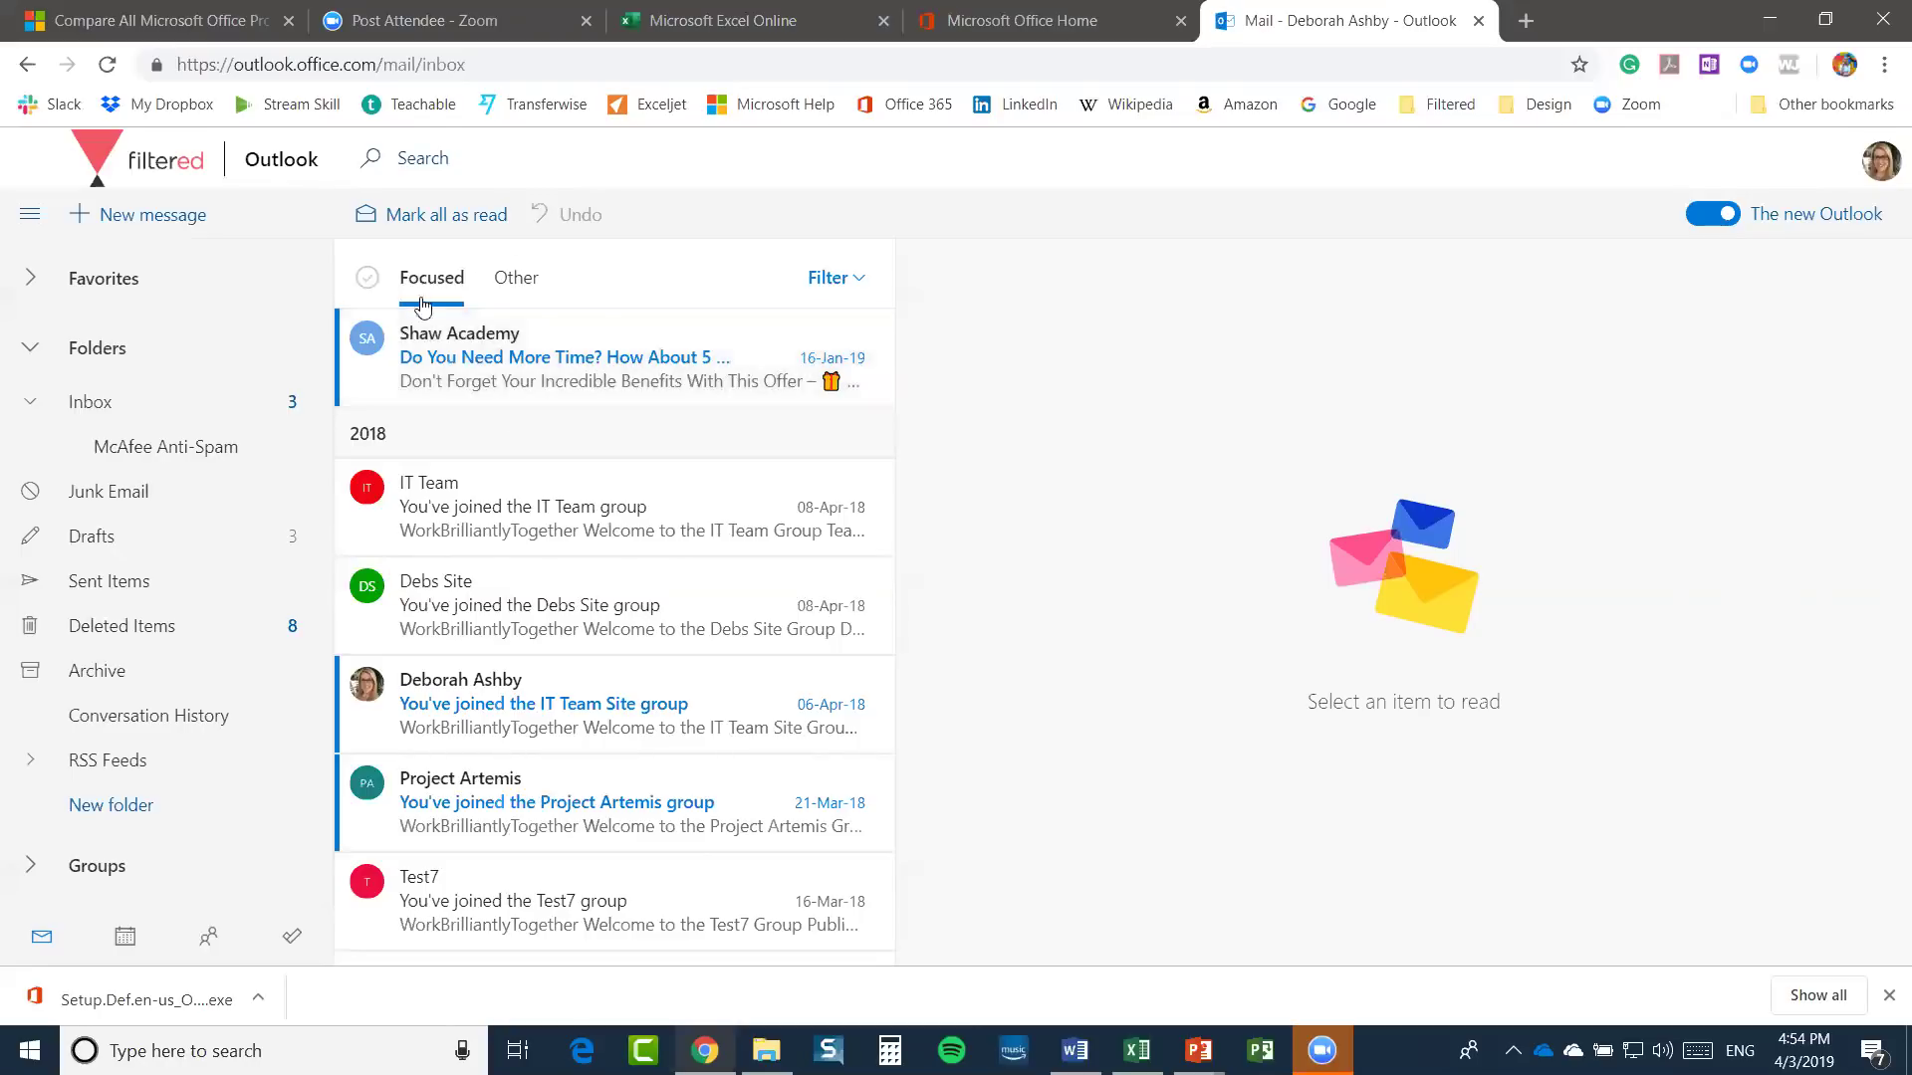
left_click(529, 289)
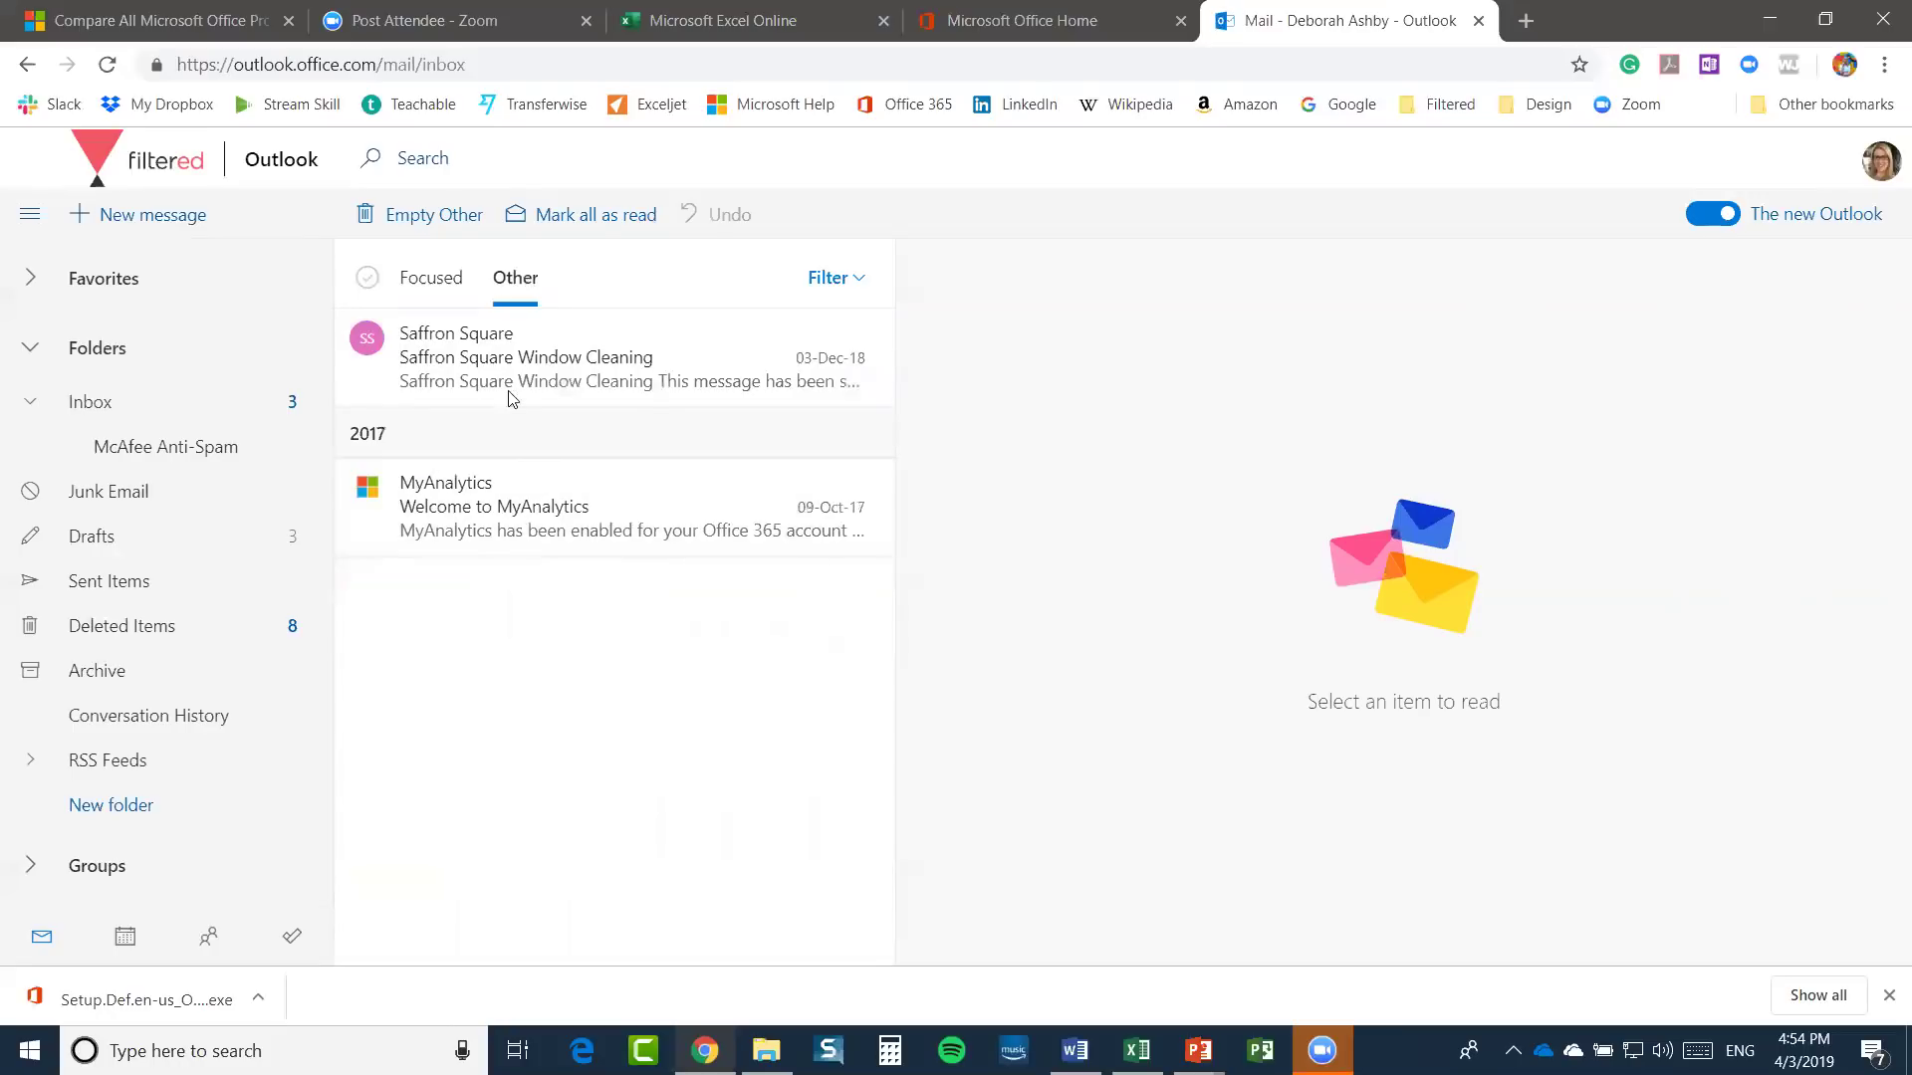
left_click(432, 289)
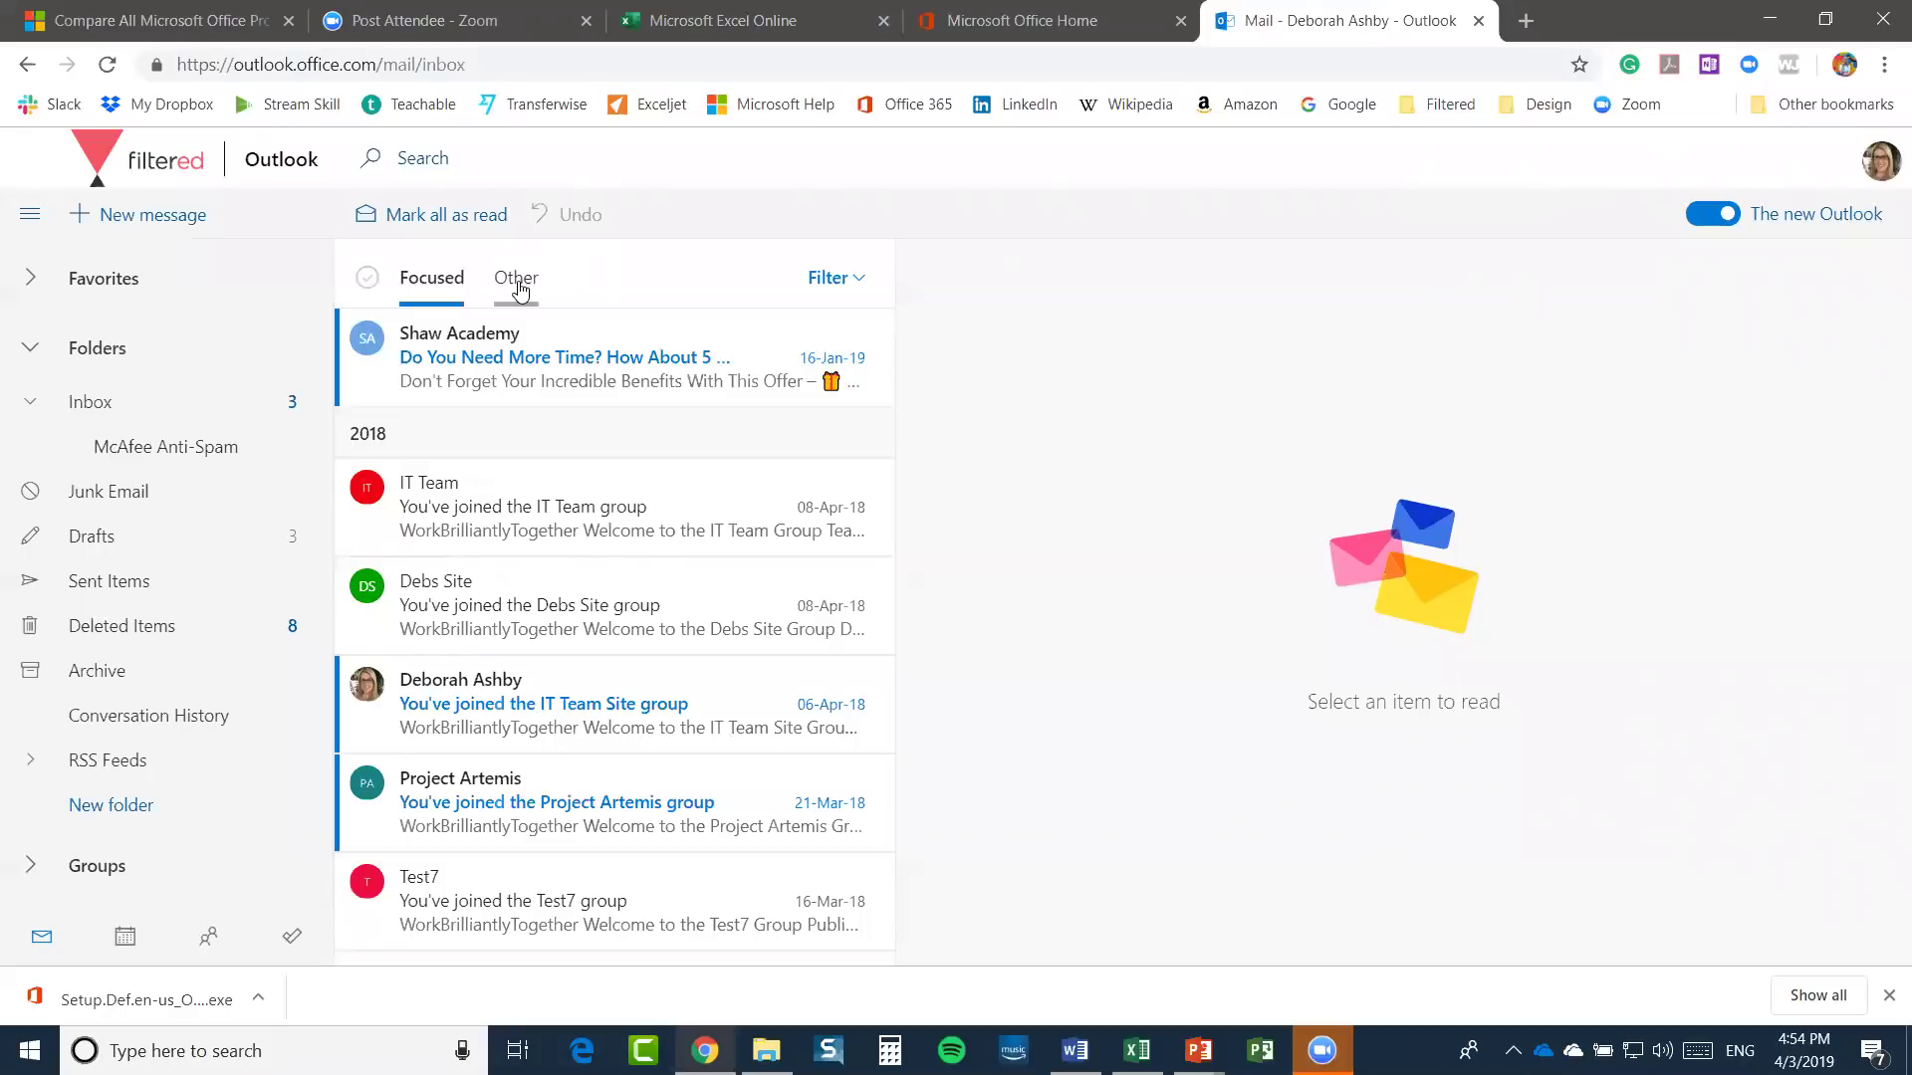
left_click(513, 284)
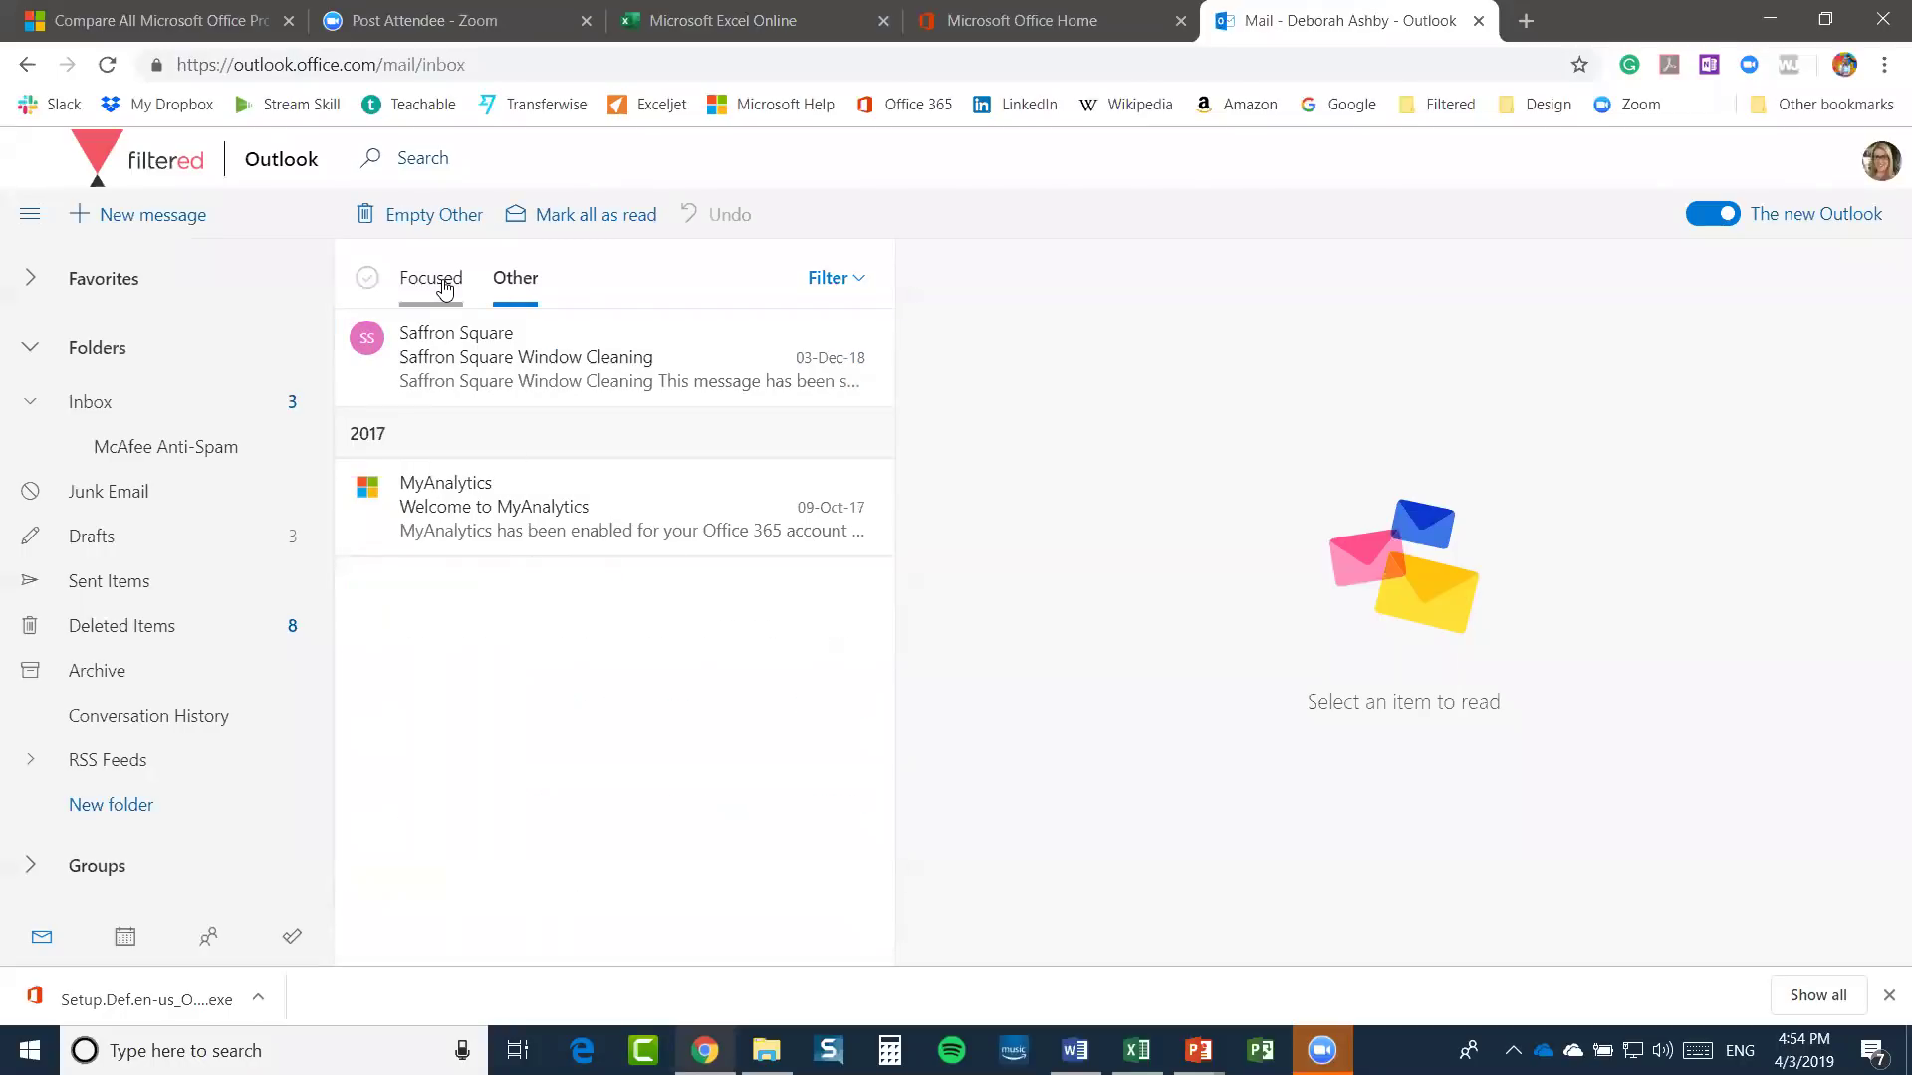
Return to the Focused messages and open the Shaw Academy email
left_click(444, 289)
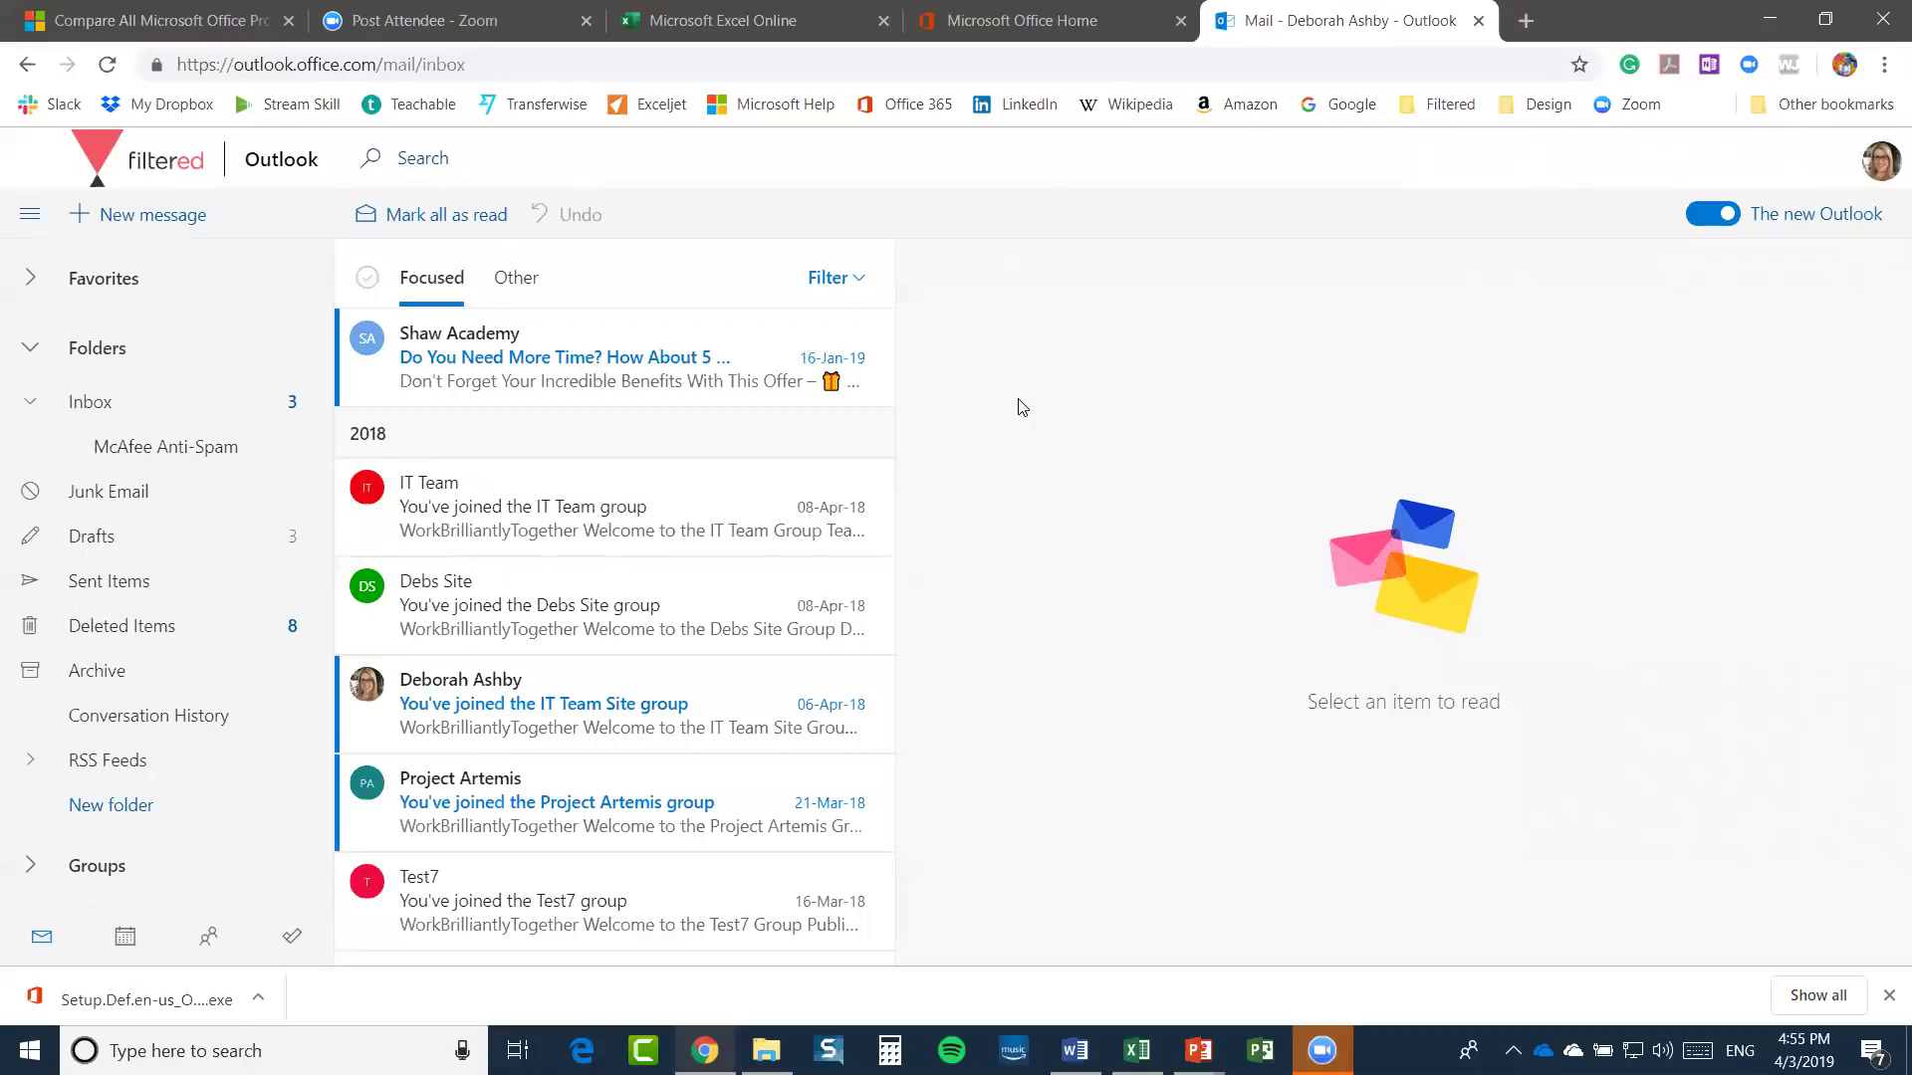
left_click(605, 341)
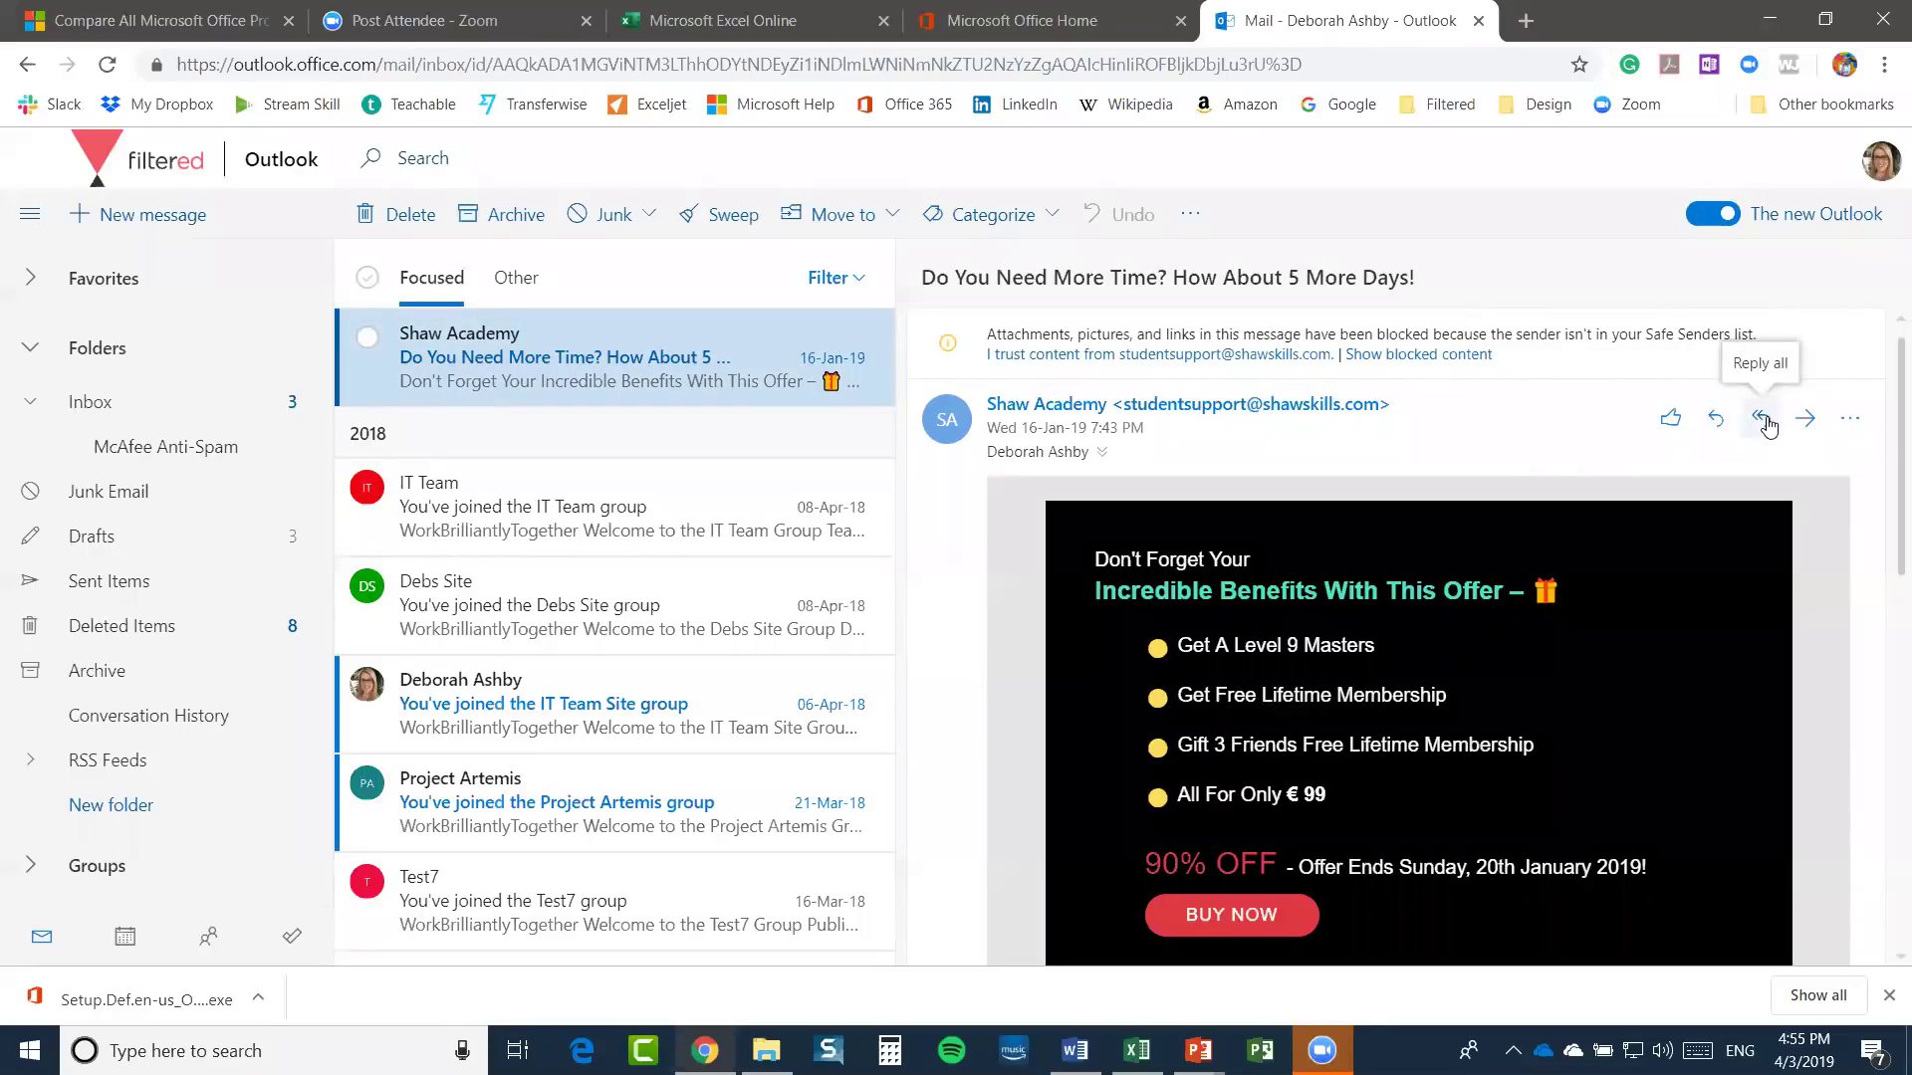
Start a reply-all meeting from the open message, examine the invitation form, and return to the mailbox without sending it
left_click(1850, 419)
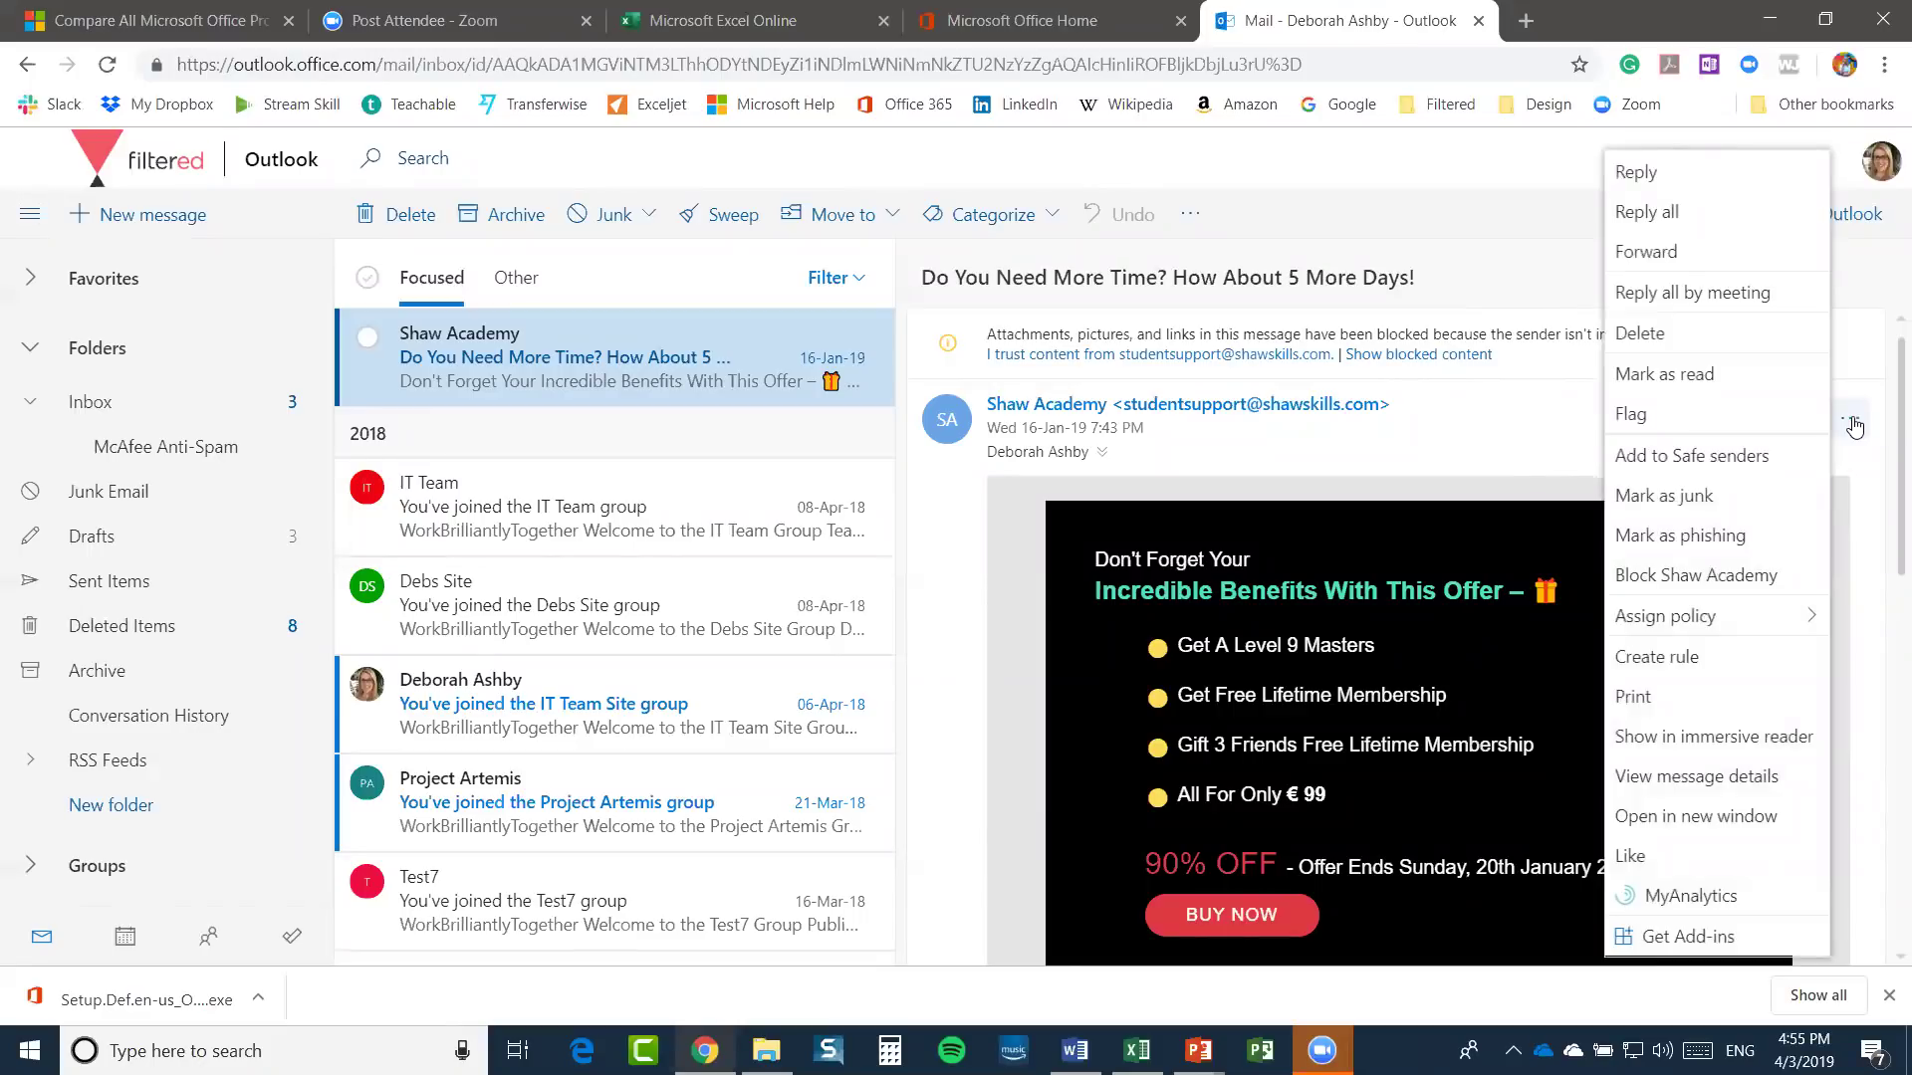
left_click(1743, 295)
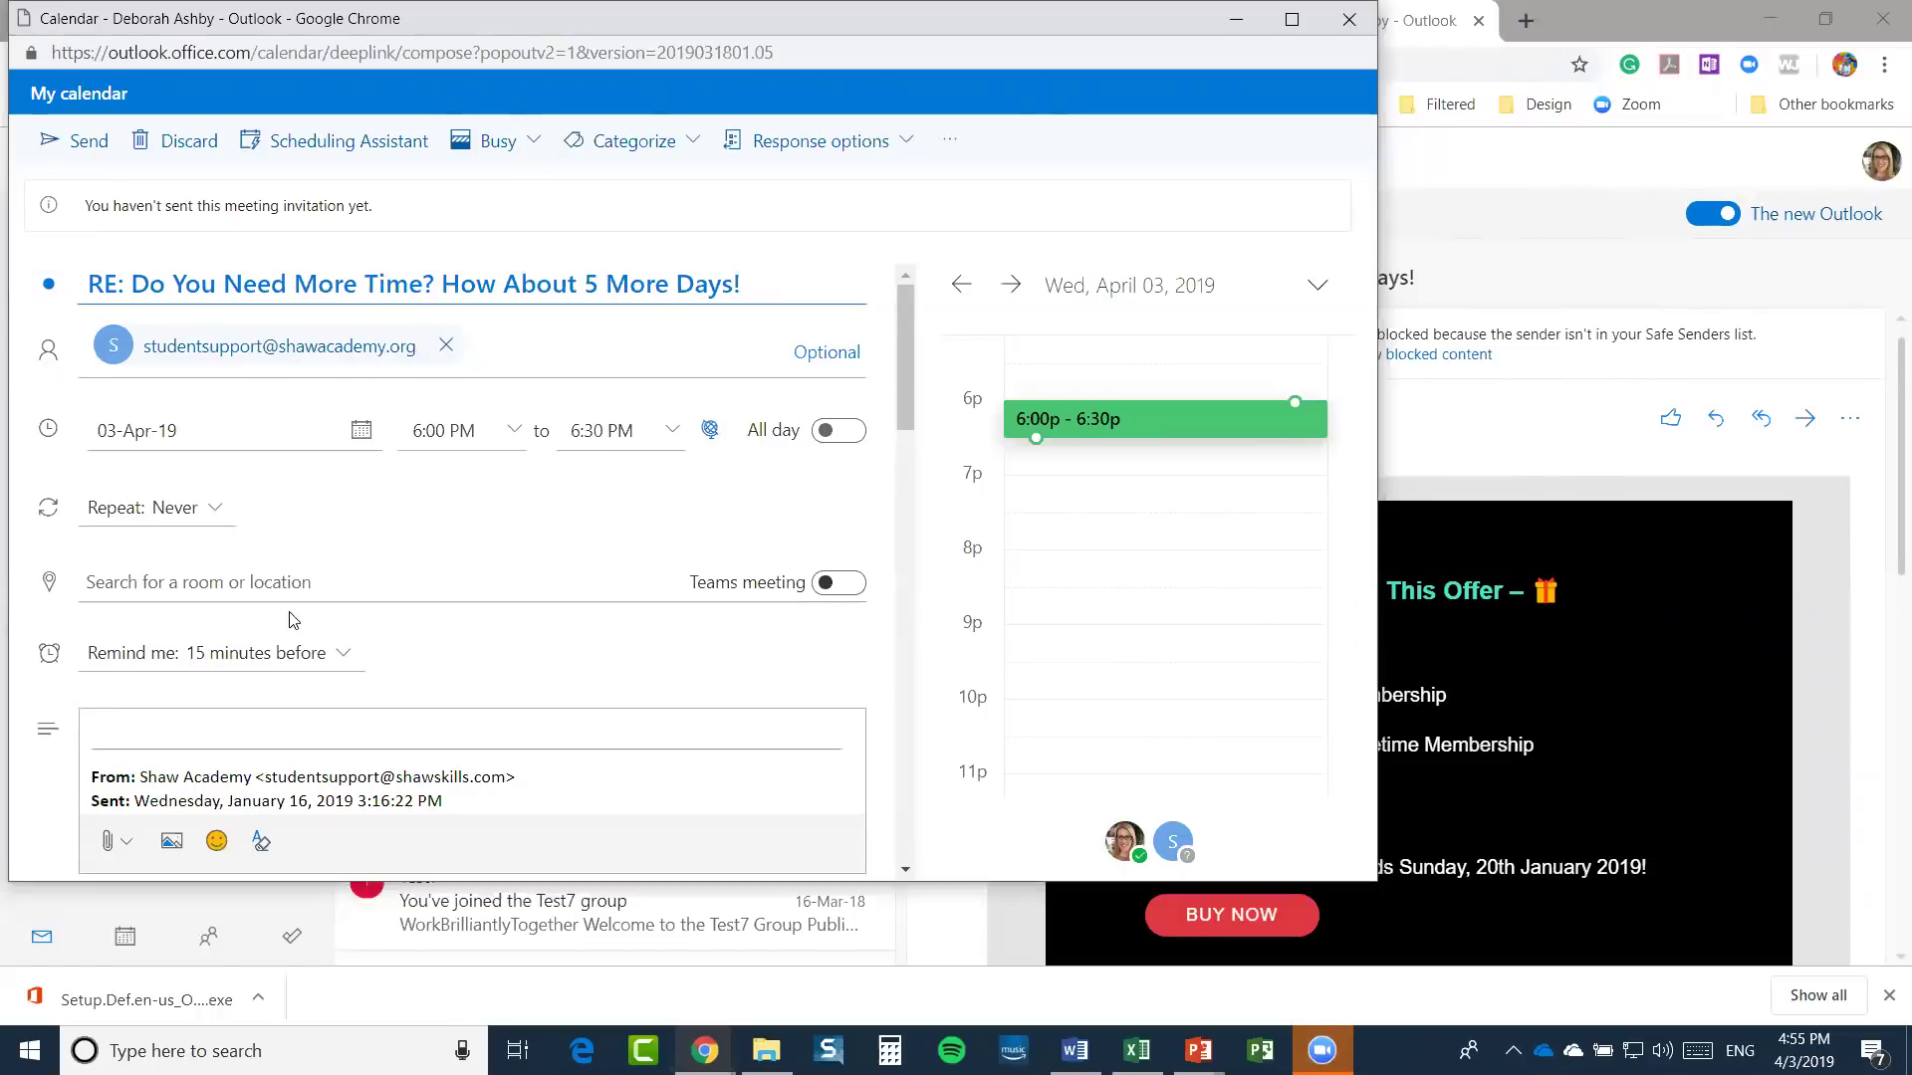
scroll(289, 618, "down", 3)
scroll(361, 554, "up", 3)
scroll(399, 517, "down", 5)
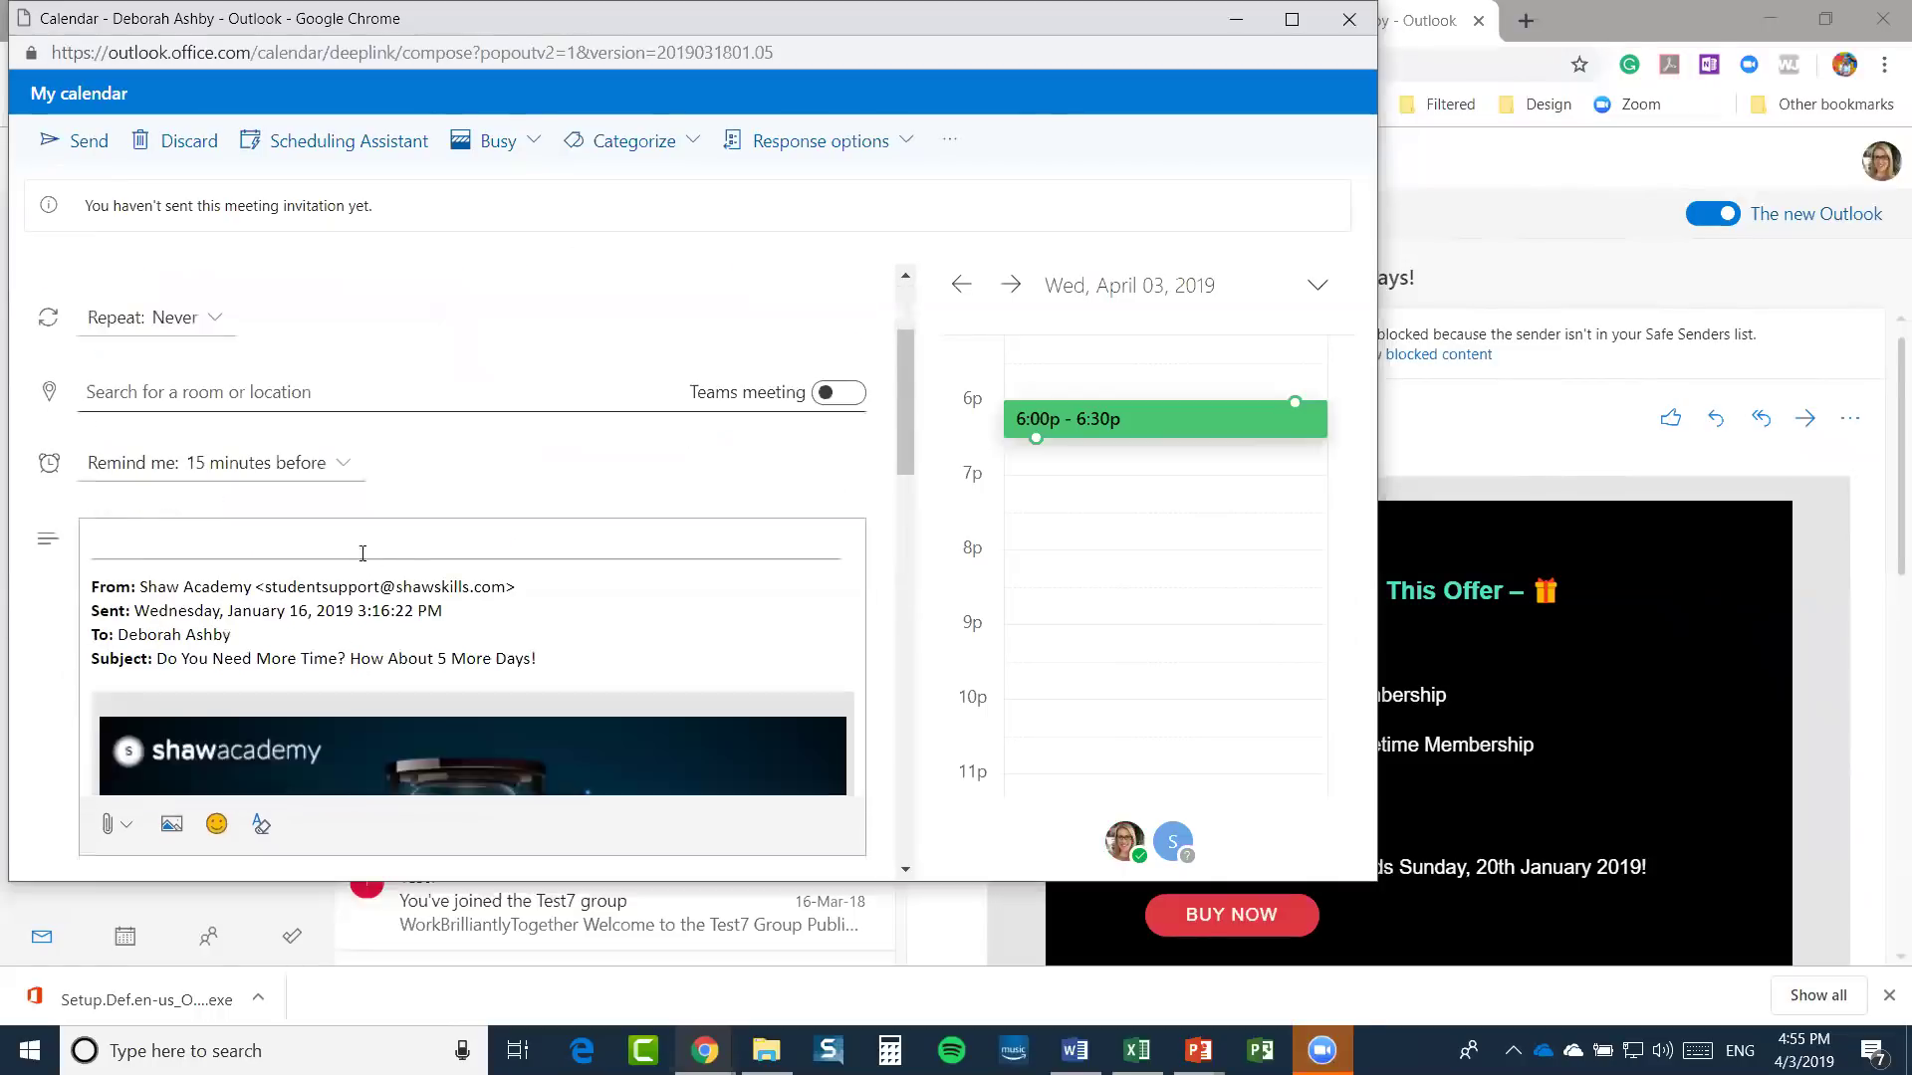
scroll(417, 479, "up", 4)
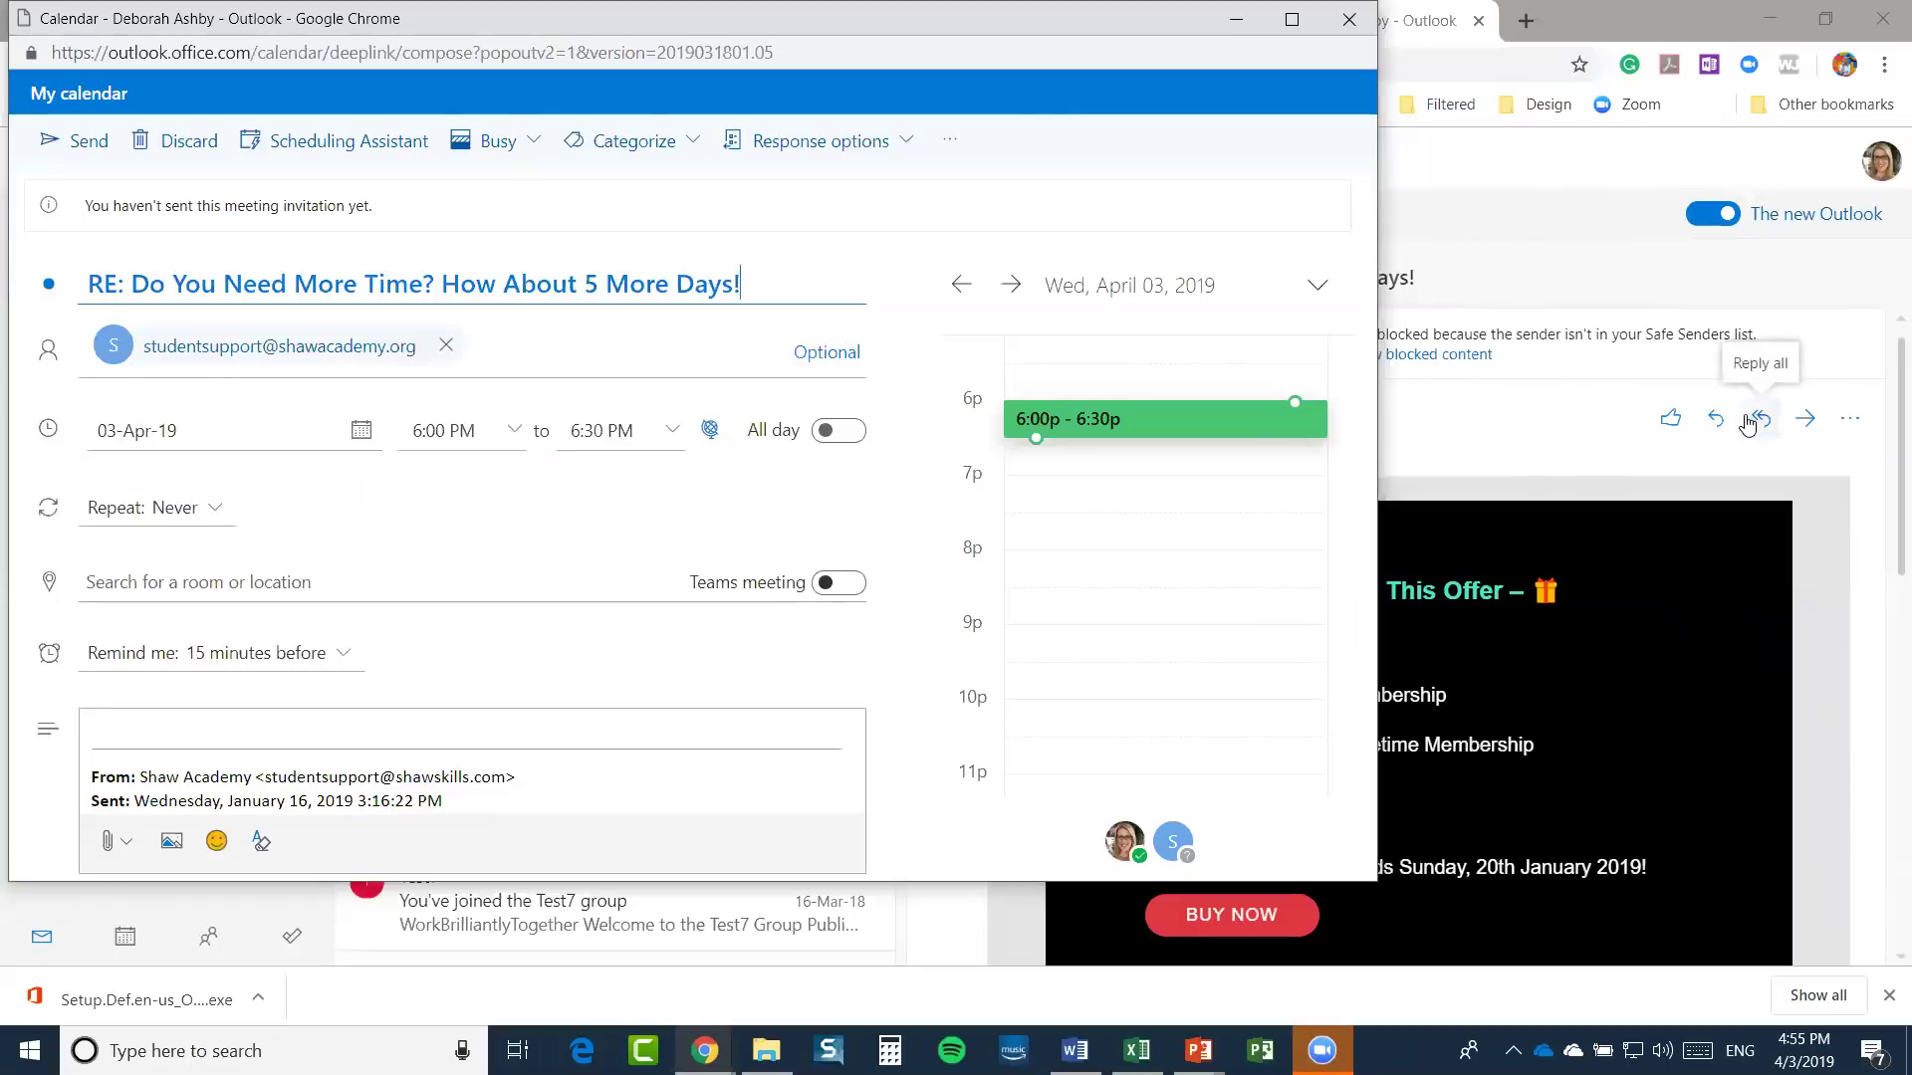
left_click_drag(924, 164, 942, 100)
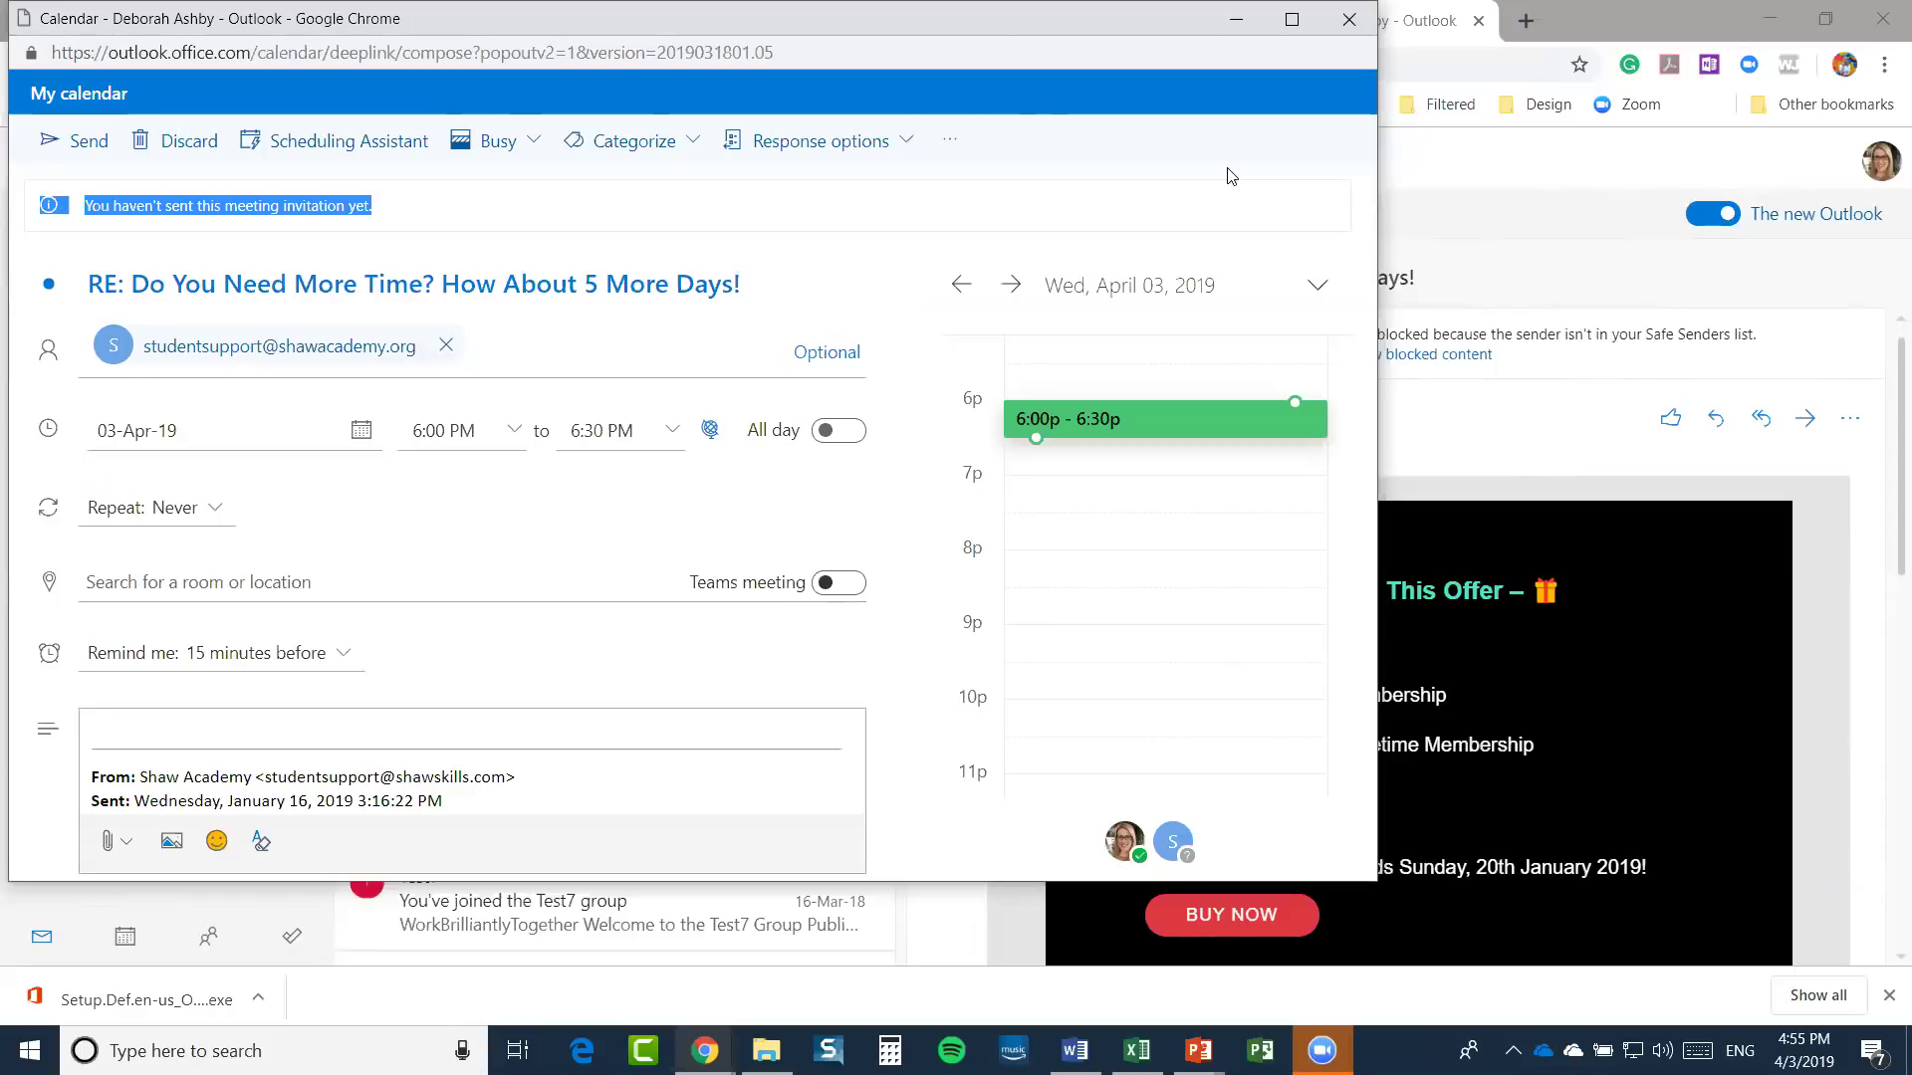
left_click(1887, 543)
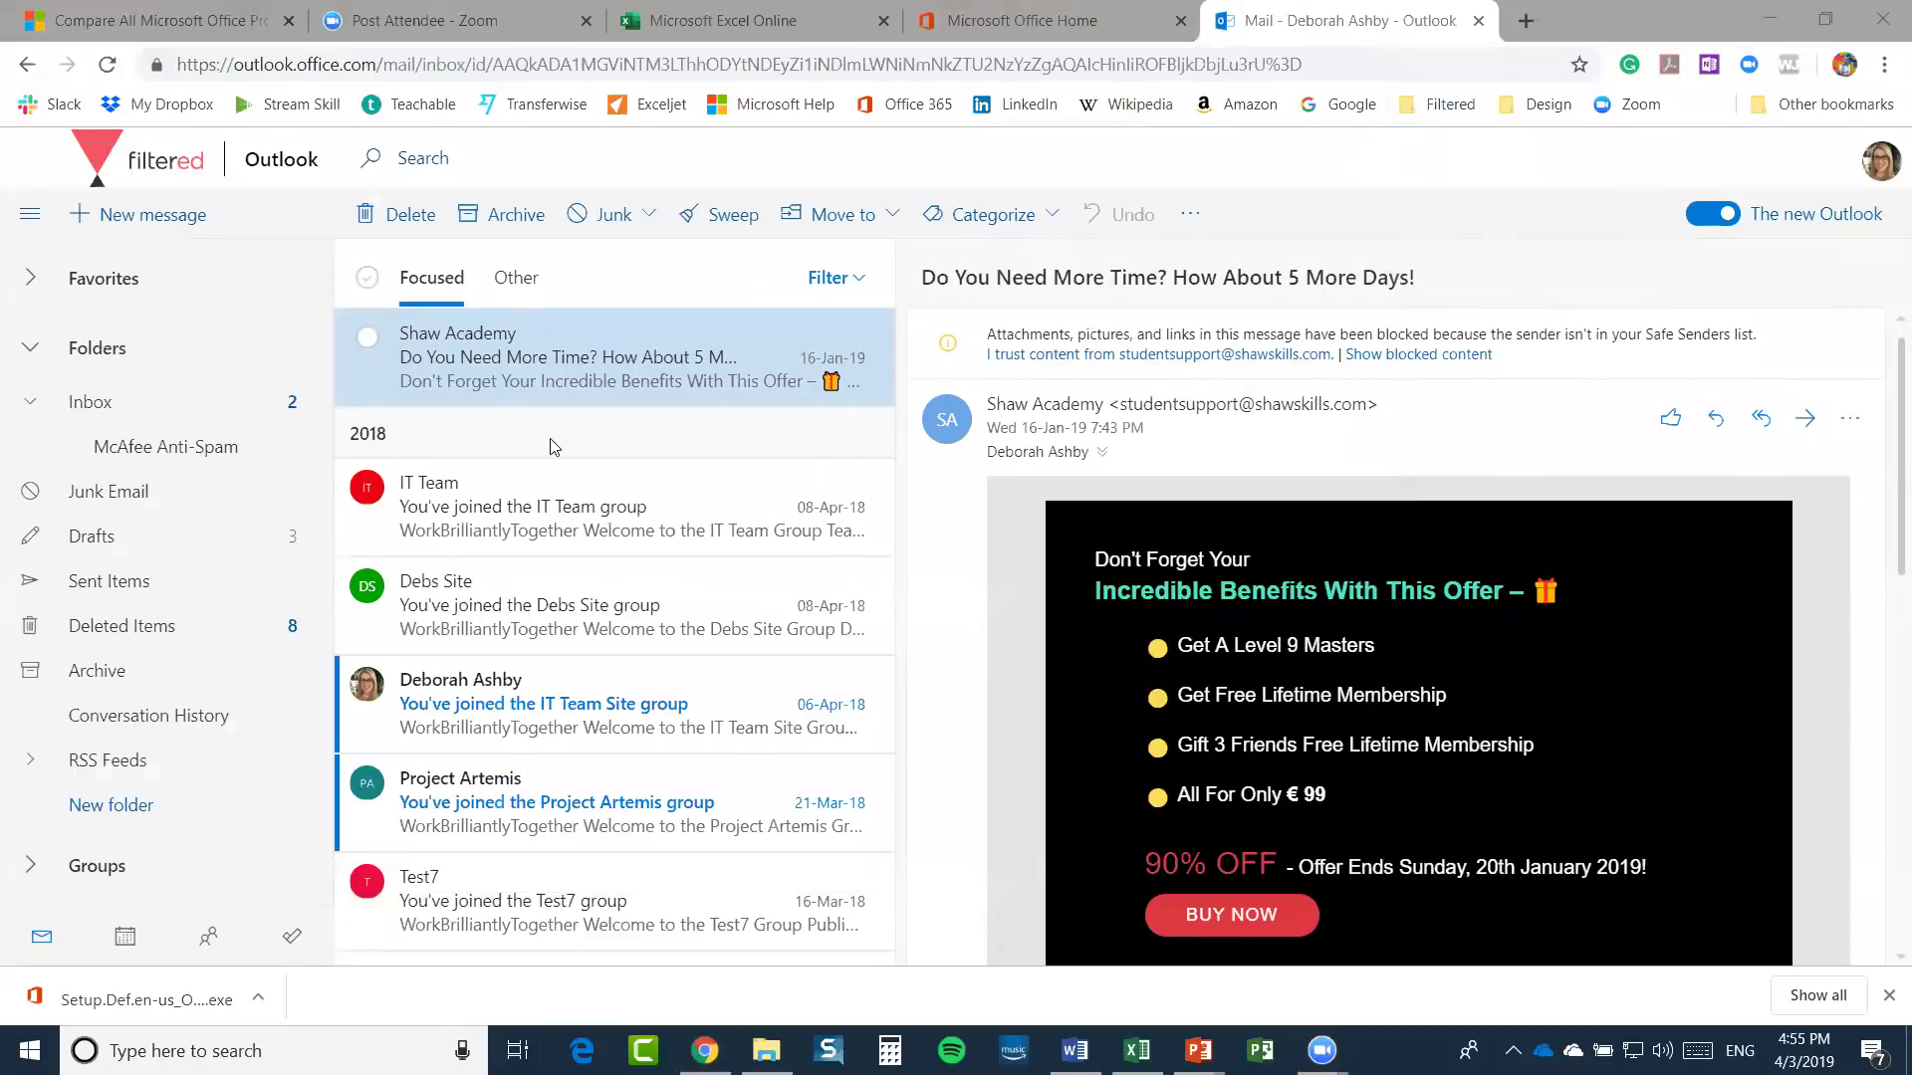
Select the Shaw Academy message and examine the available move destinations and colour categories without applying any
left_click(368, 340)
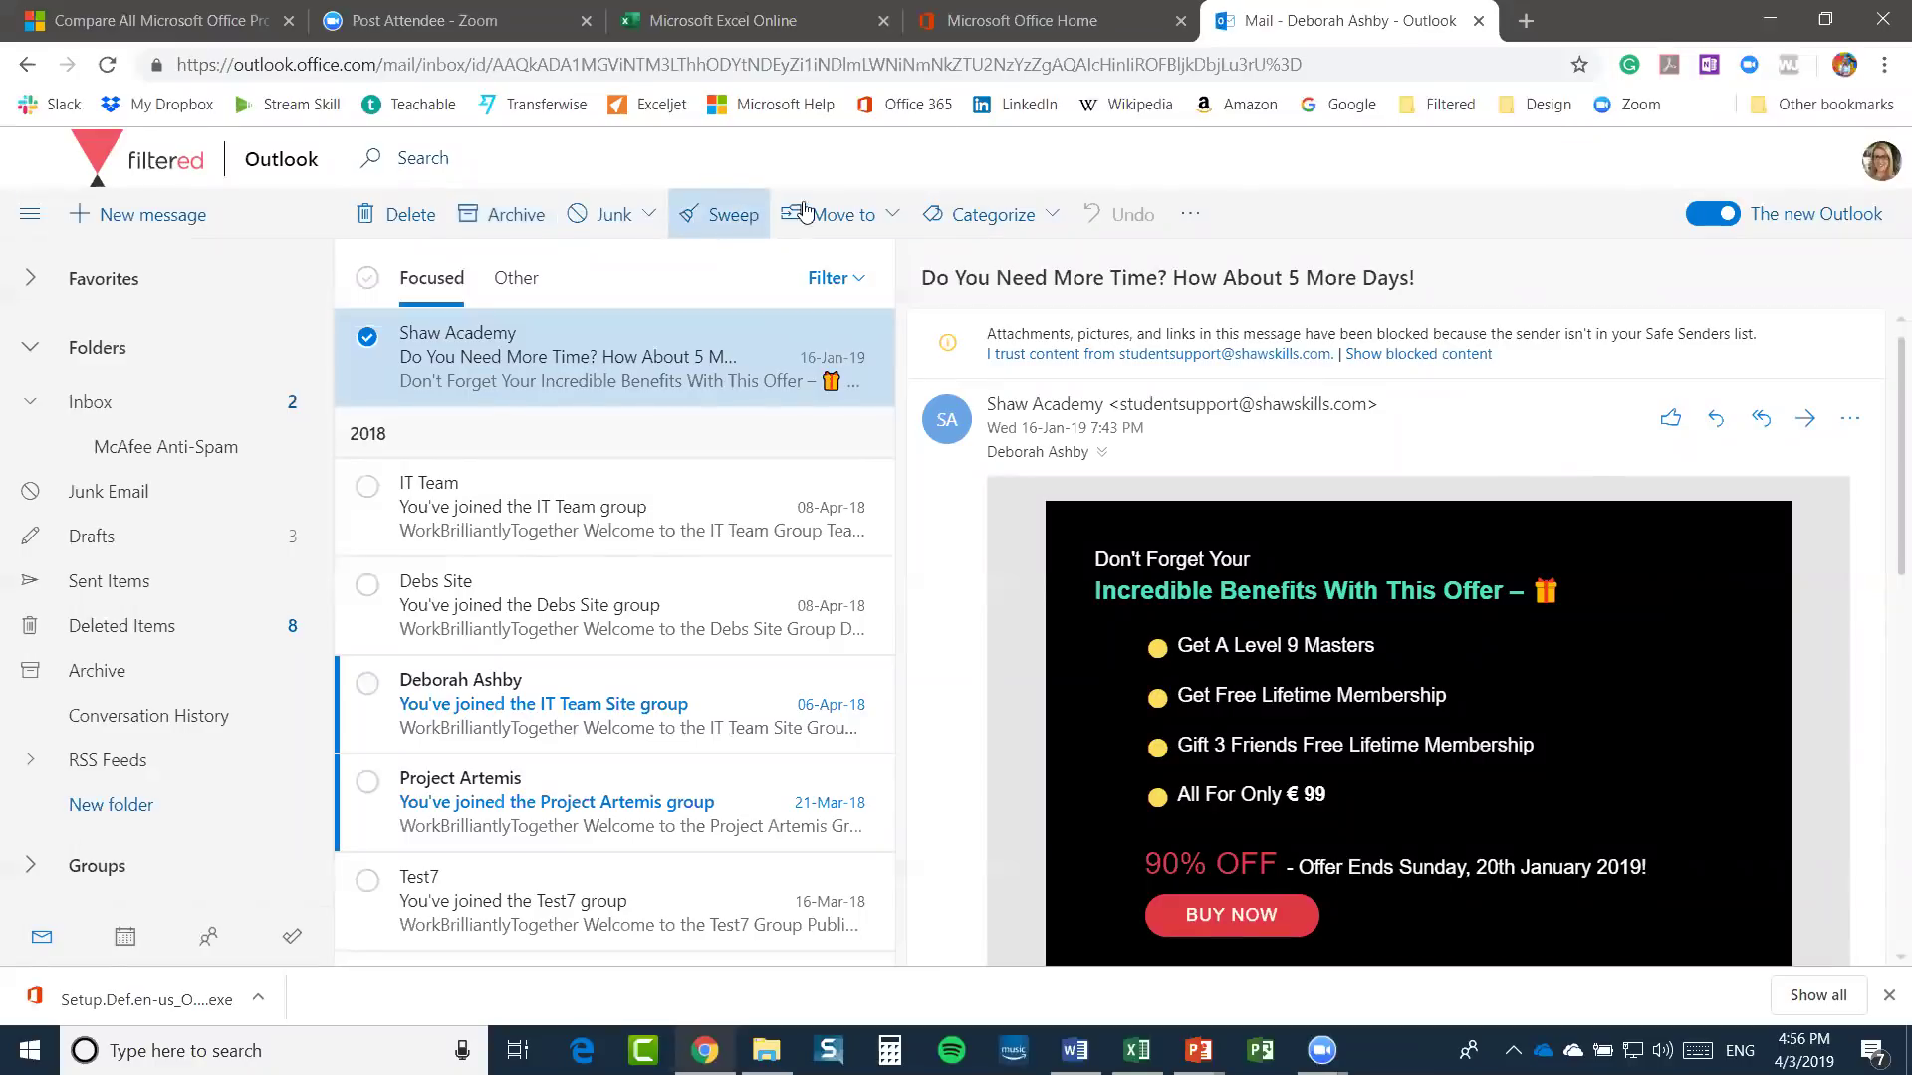
left_click(892, 217)
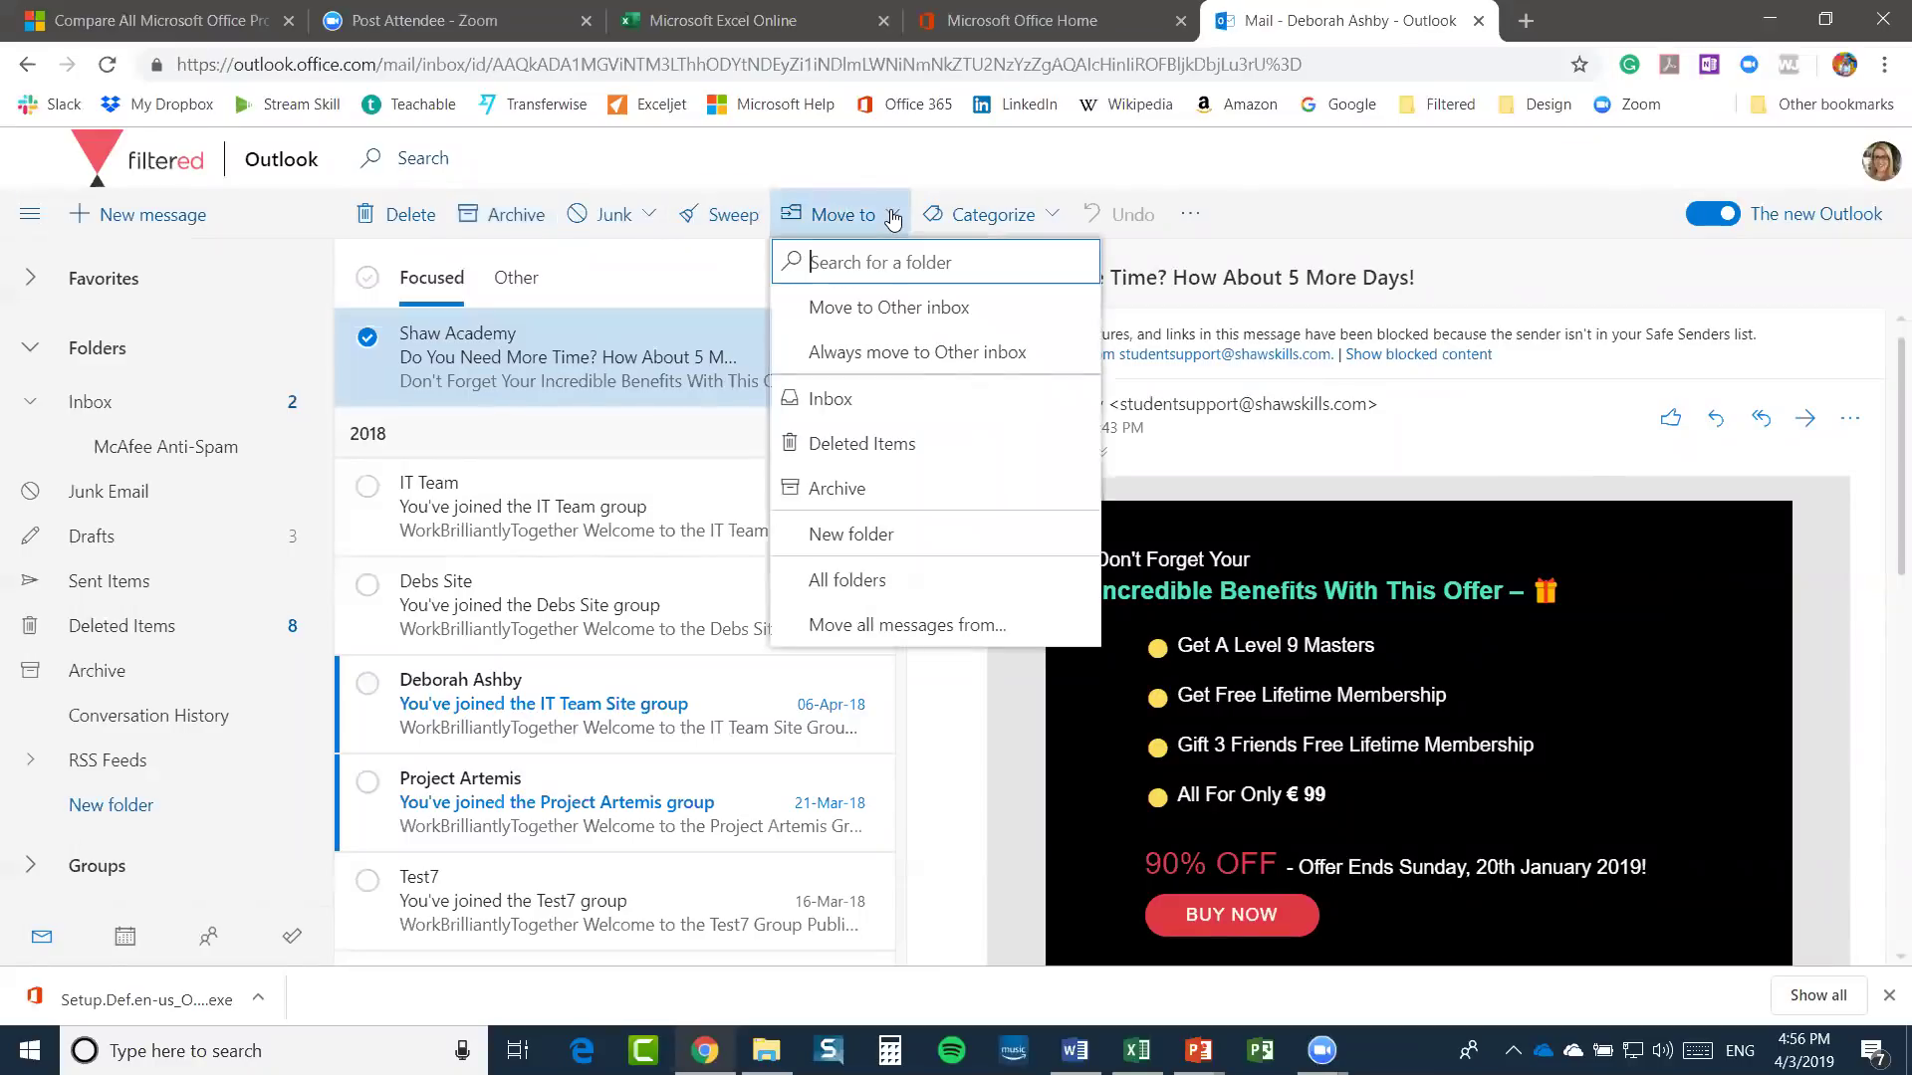
left_click(1052, 218)
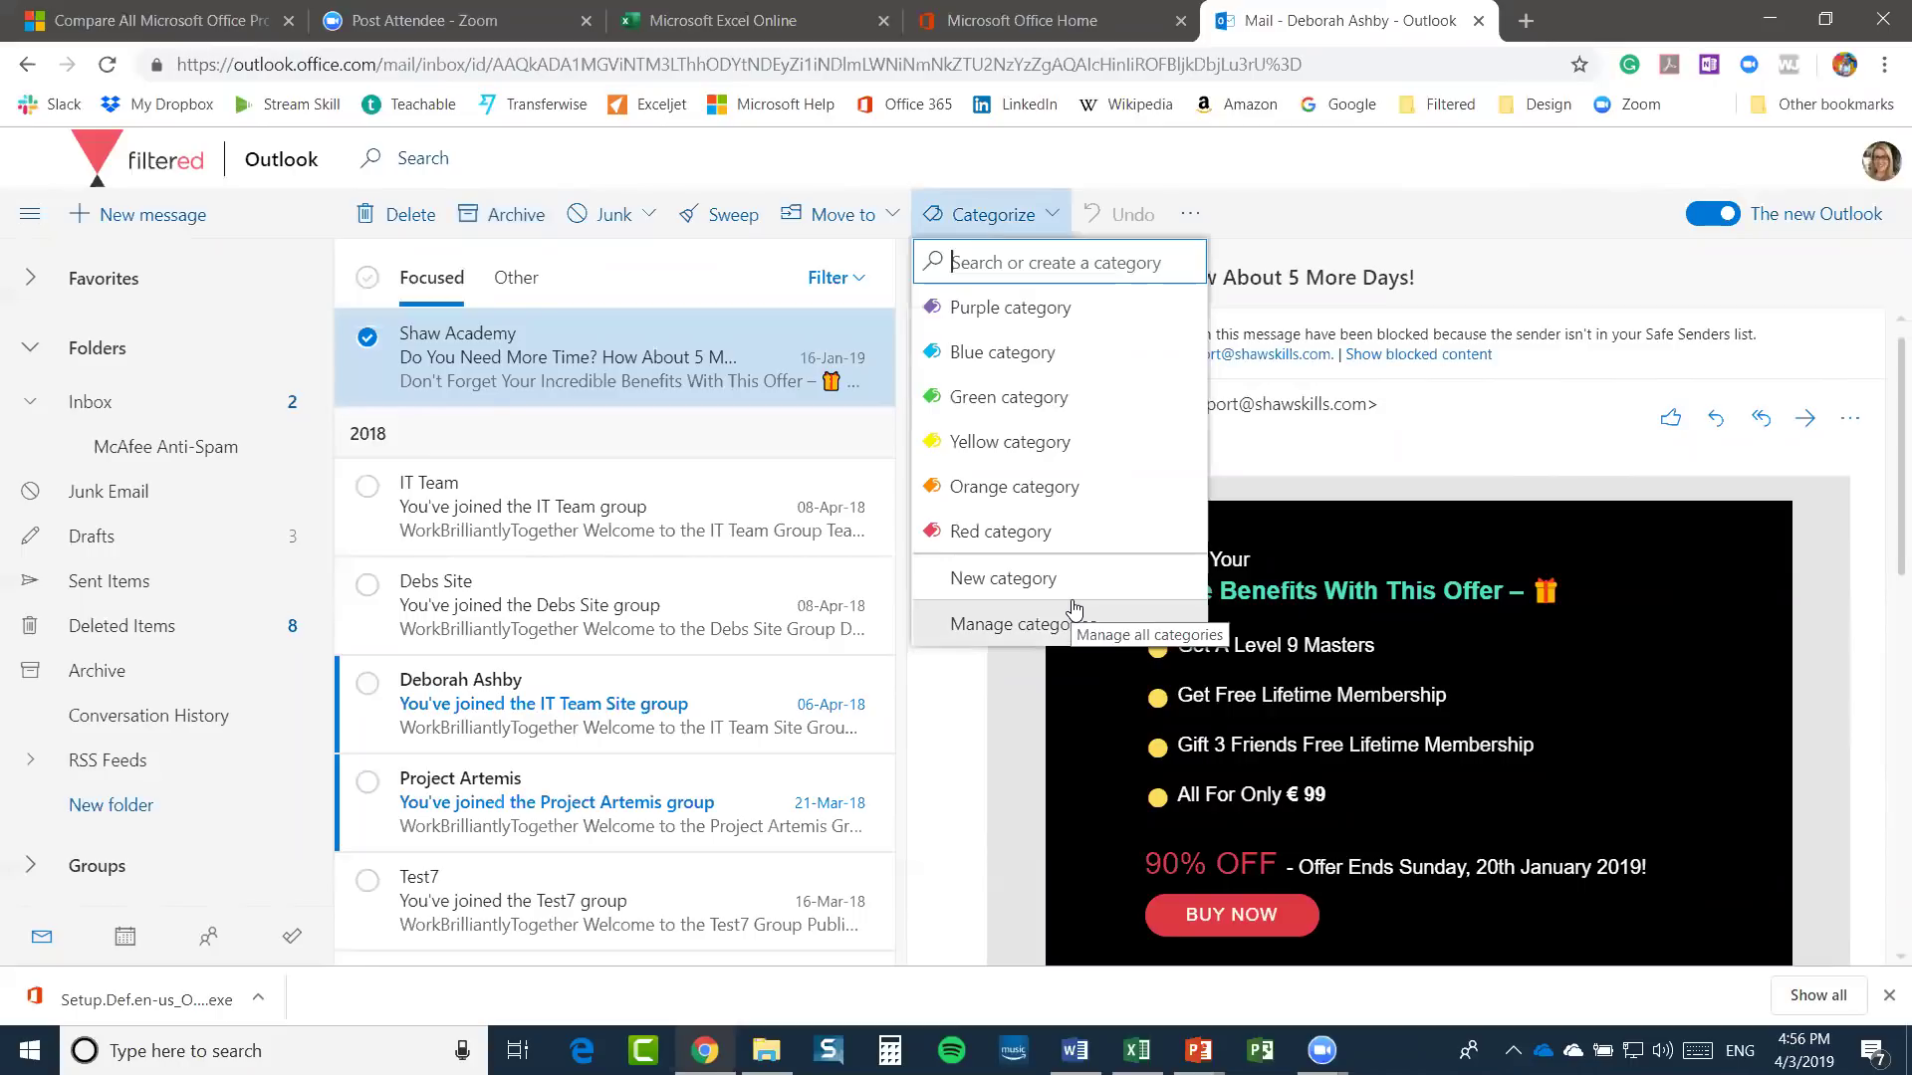
left_click(1097, 182)
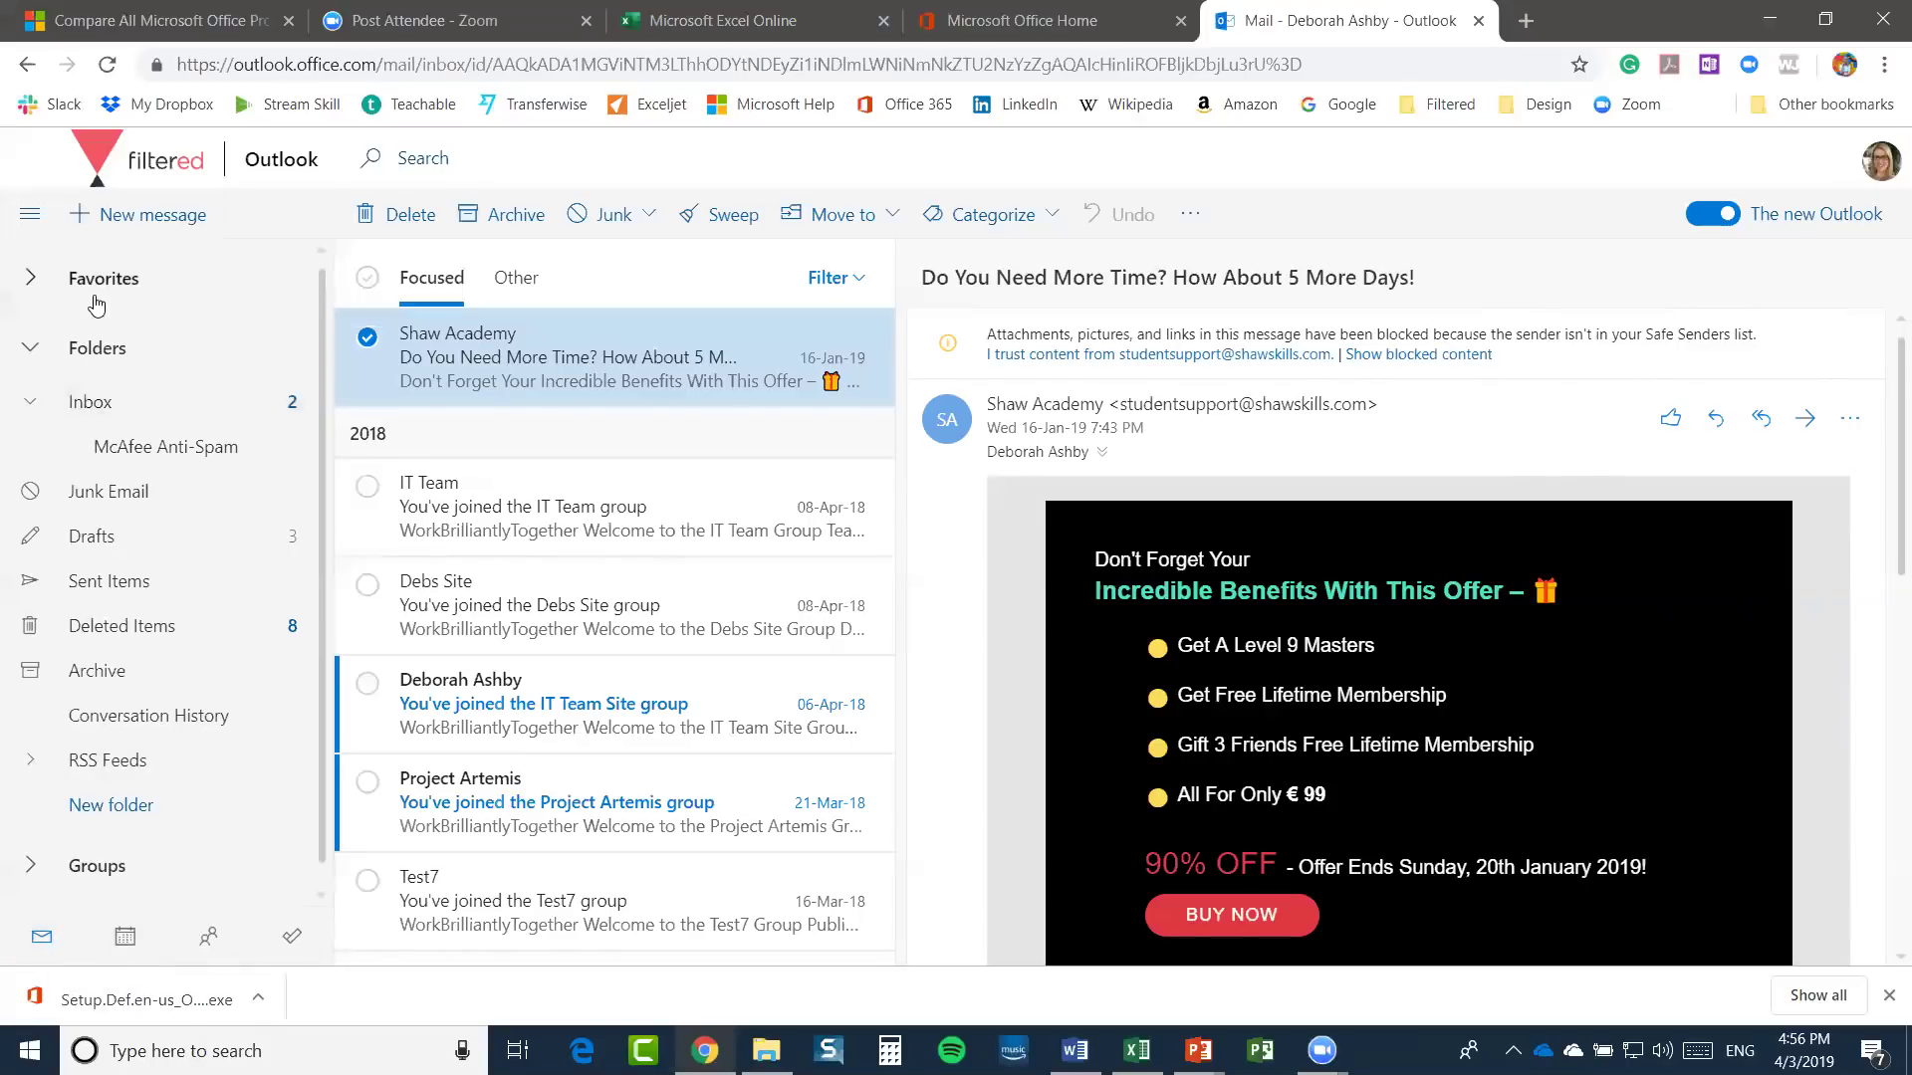
View the Outlook calendar and the Tasks list, dismissing the new-look introduction and closing each page to return to the mailbox
left_click(125, 939)
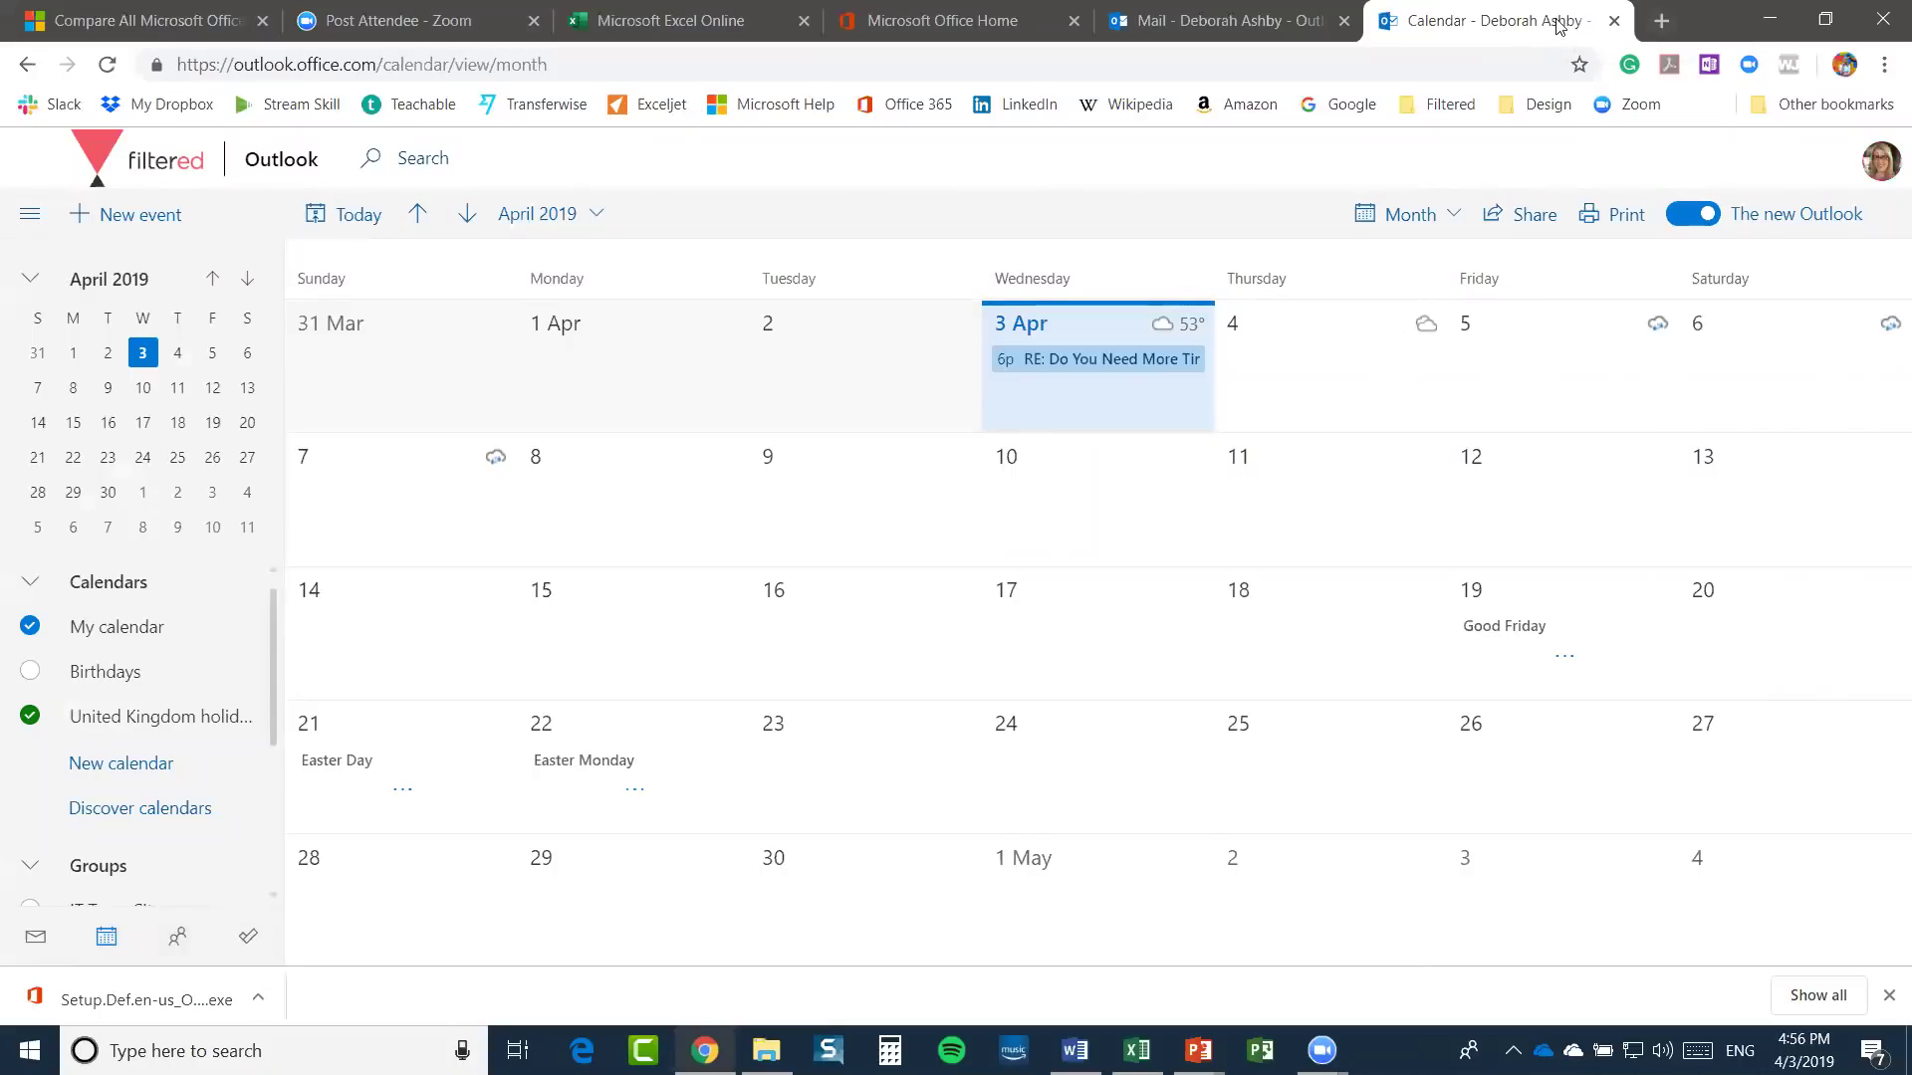
key("ctrl+w")
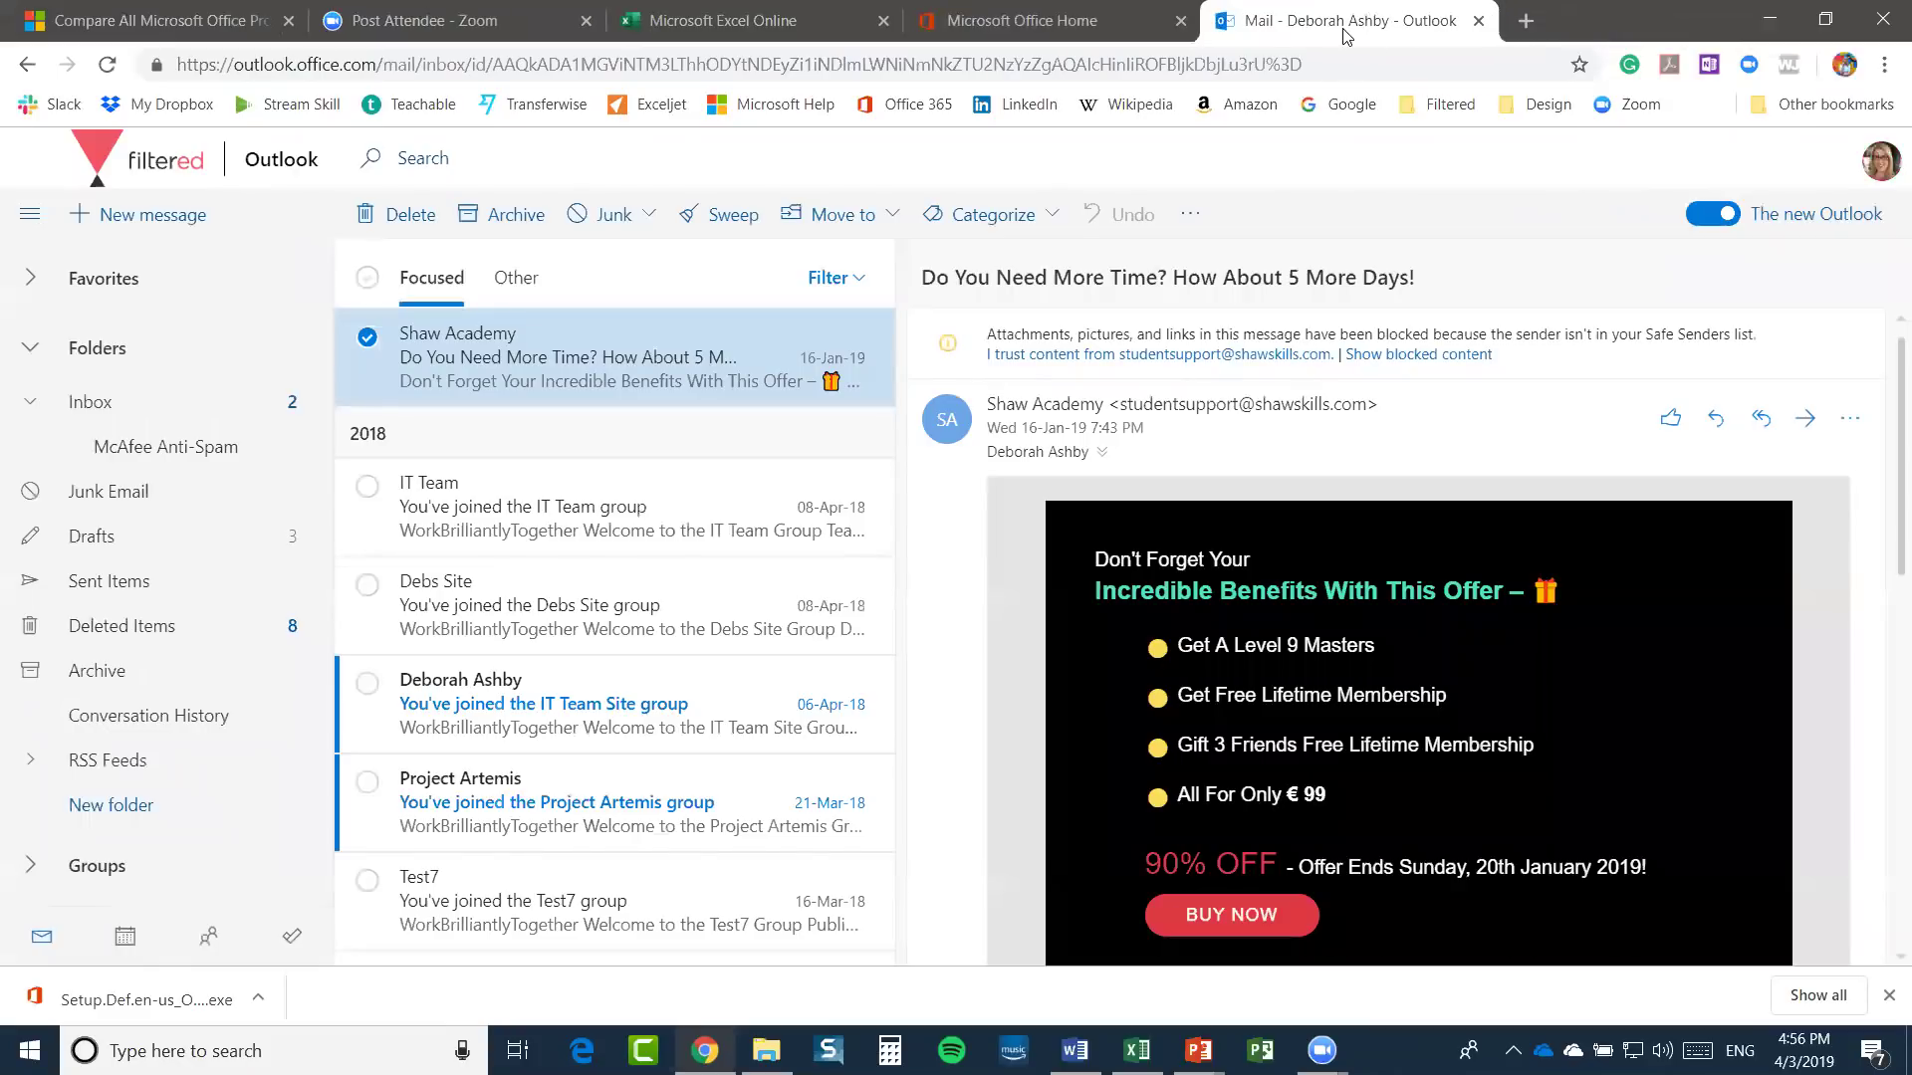
left_click(295, 936)
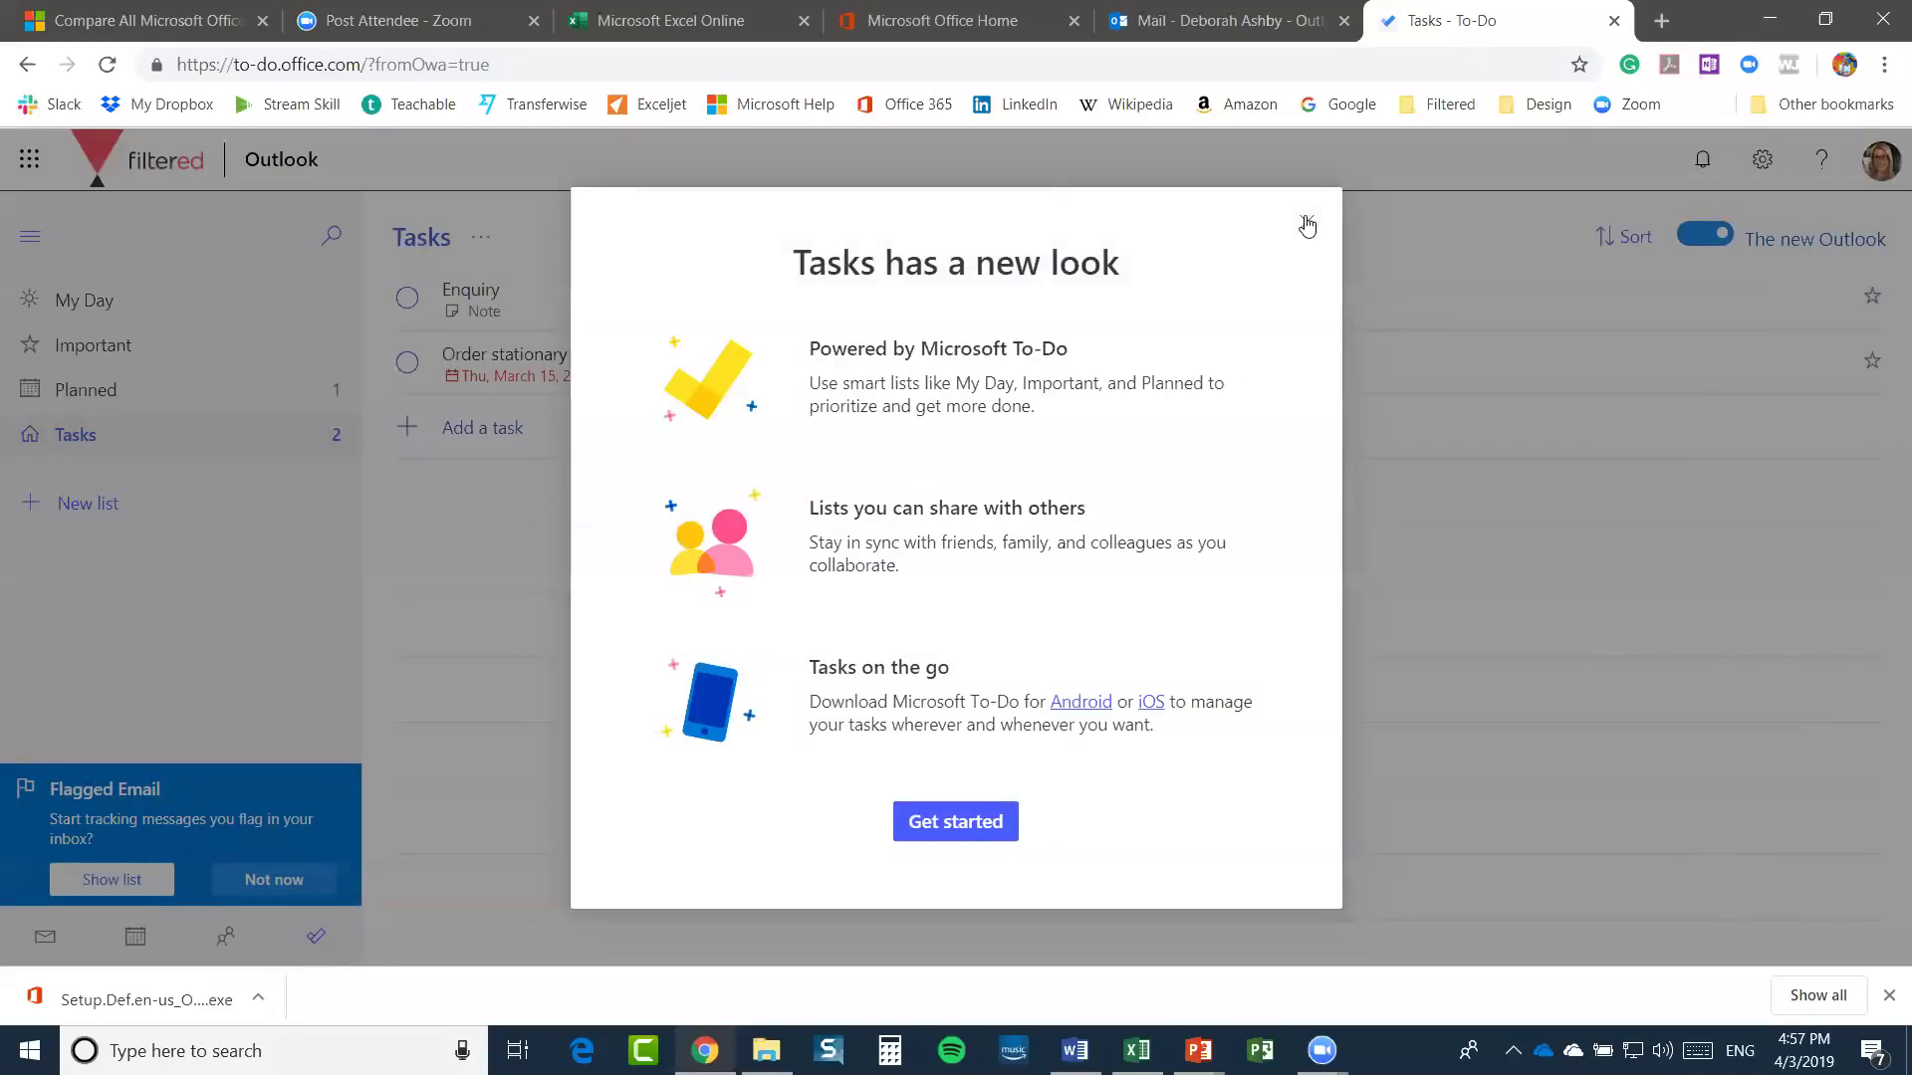
left_click(1307, 226)
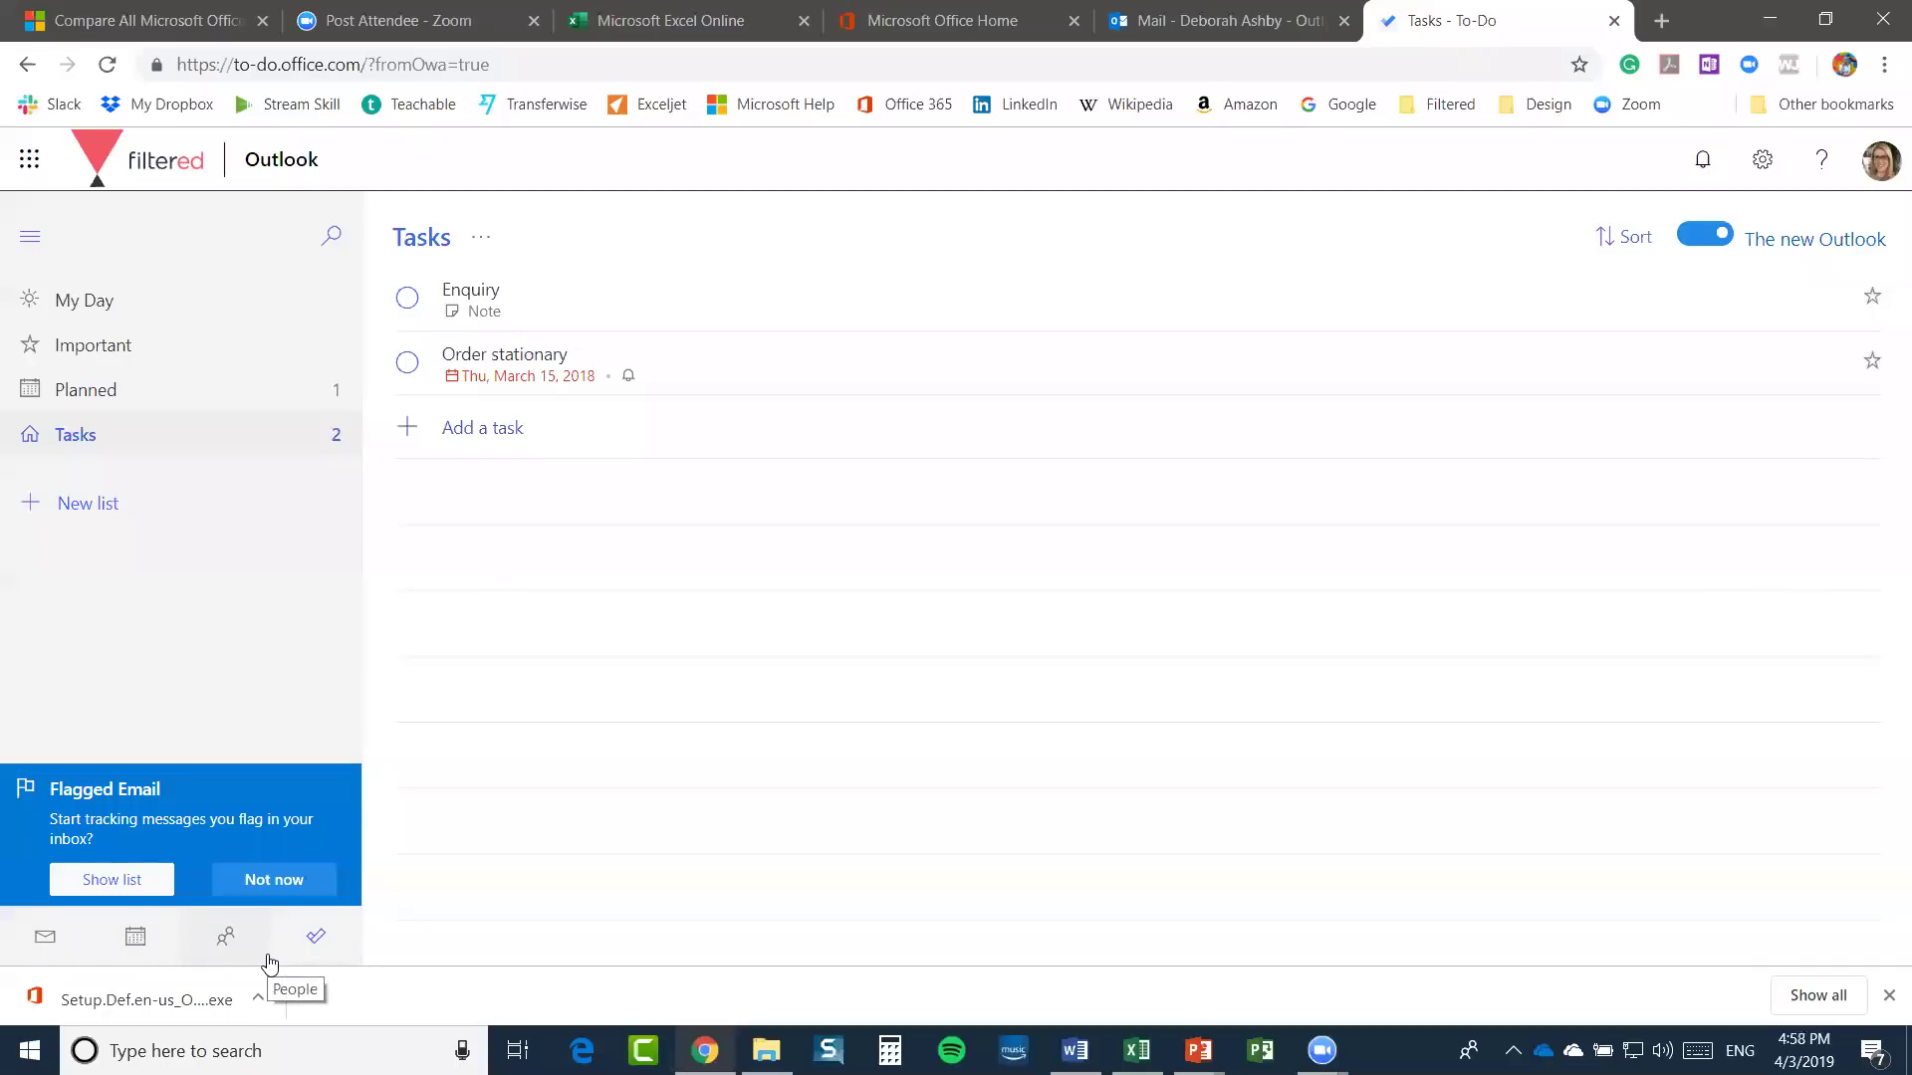
left_click(1614, 21)
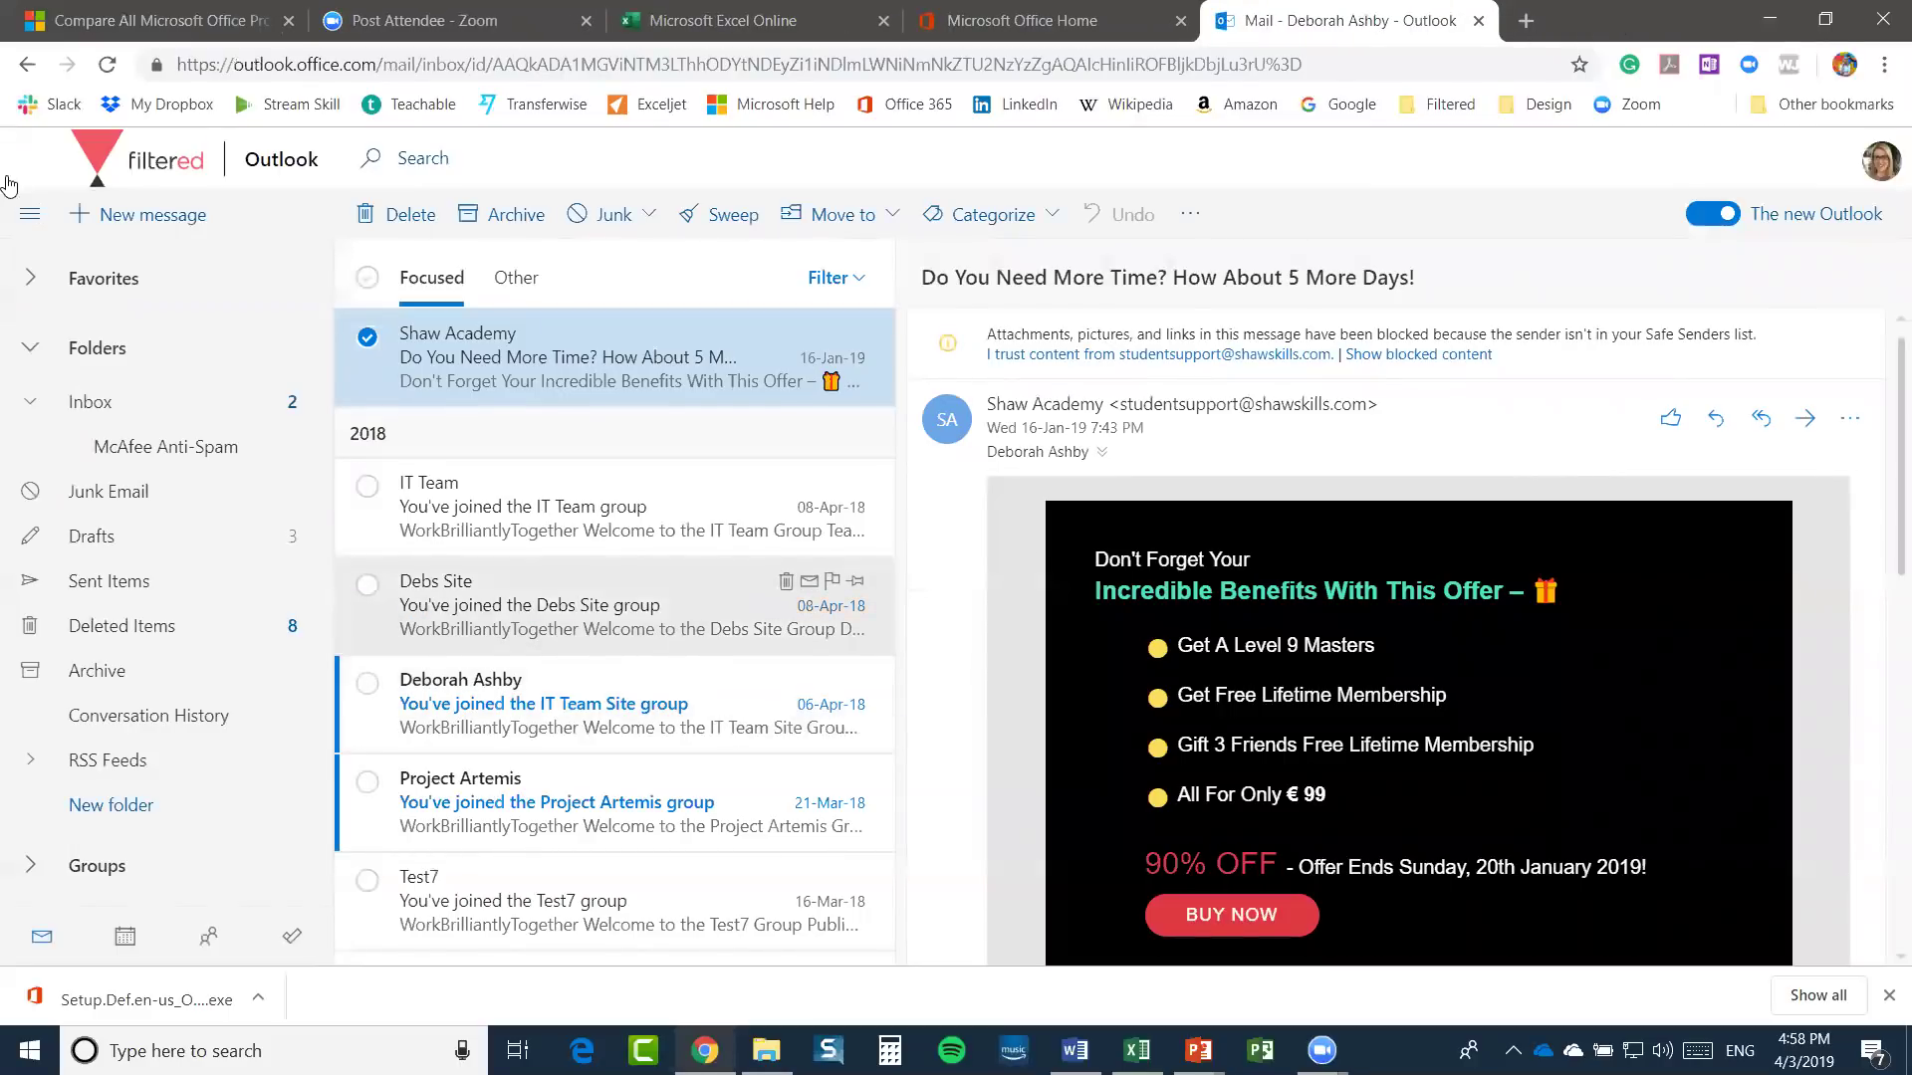
Collapse and restore the mailbox's folder pane, and close Outlook to return to the Office 365 home page
left_click(29, 219)
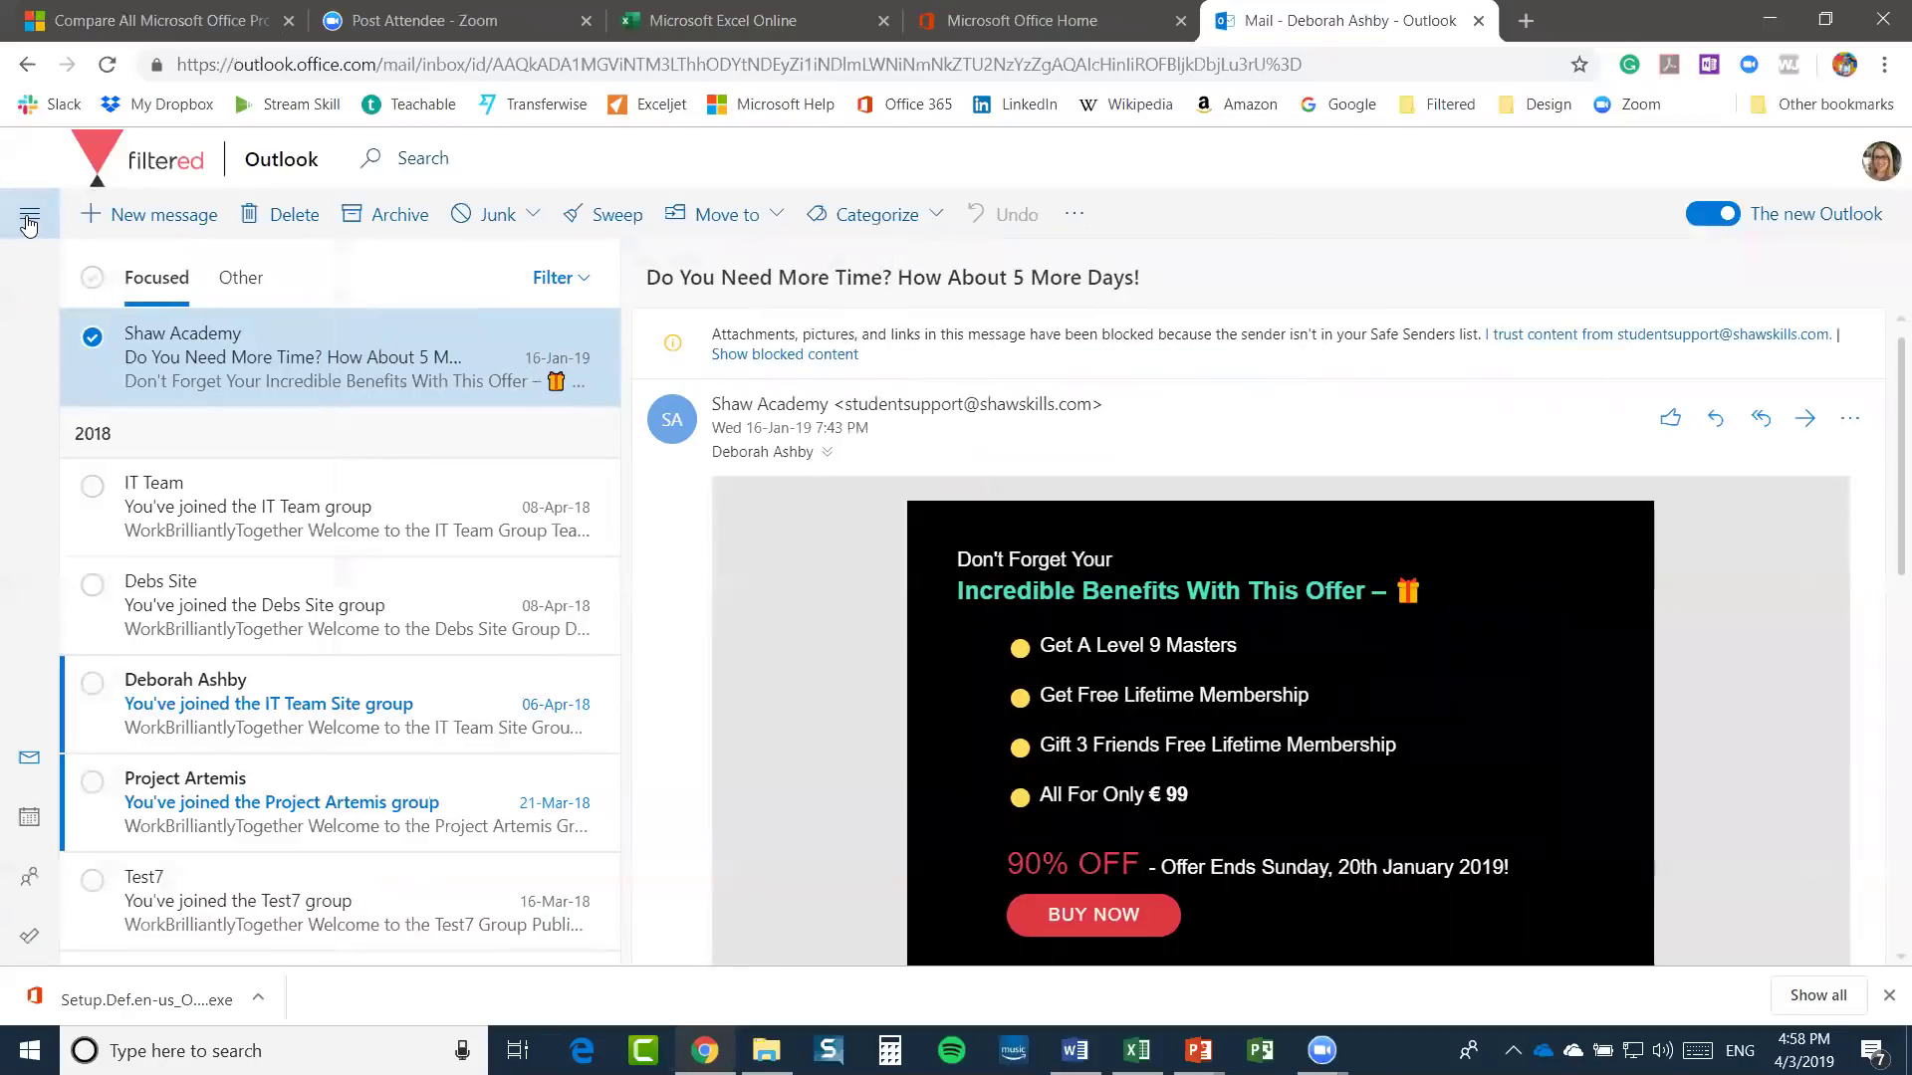
left_click(29, 221)
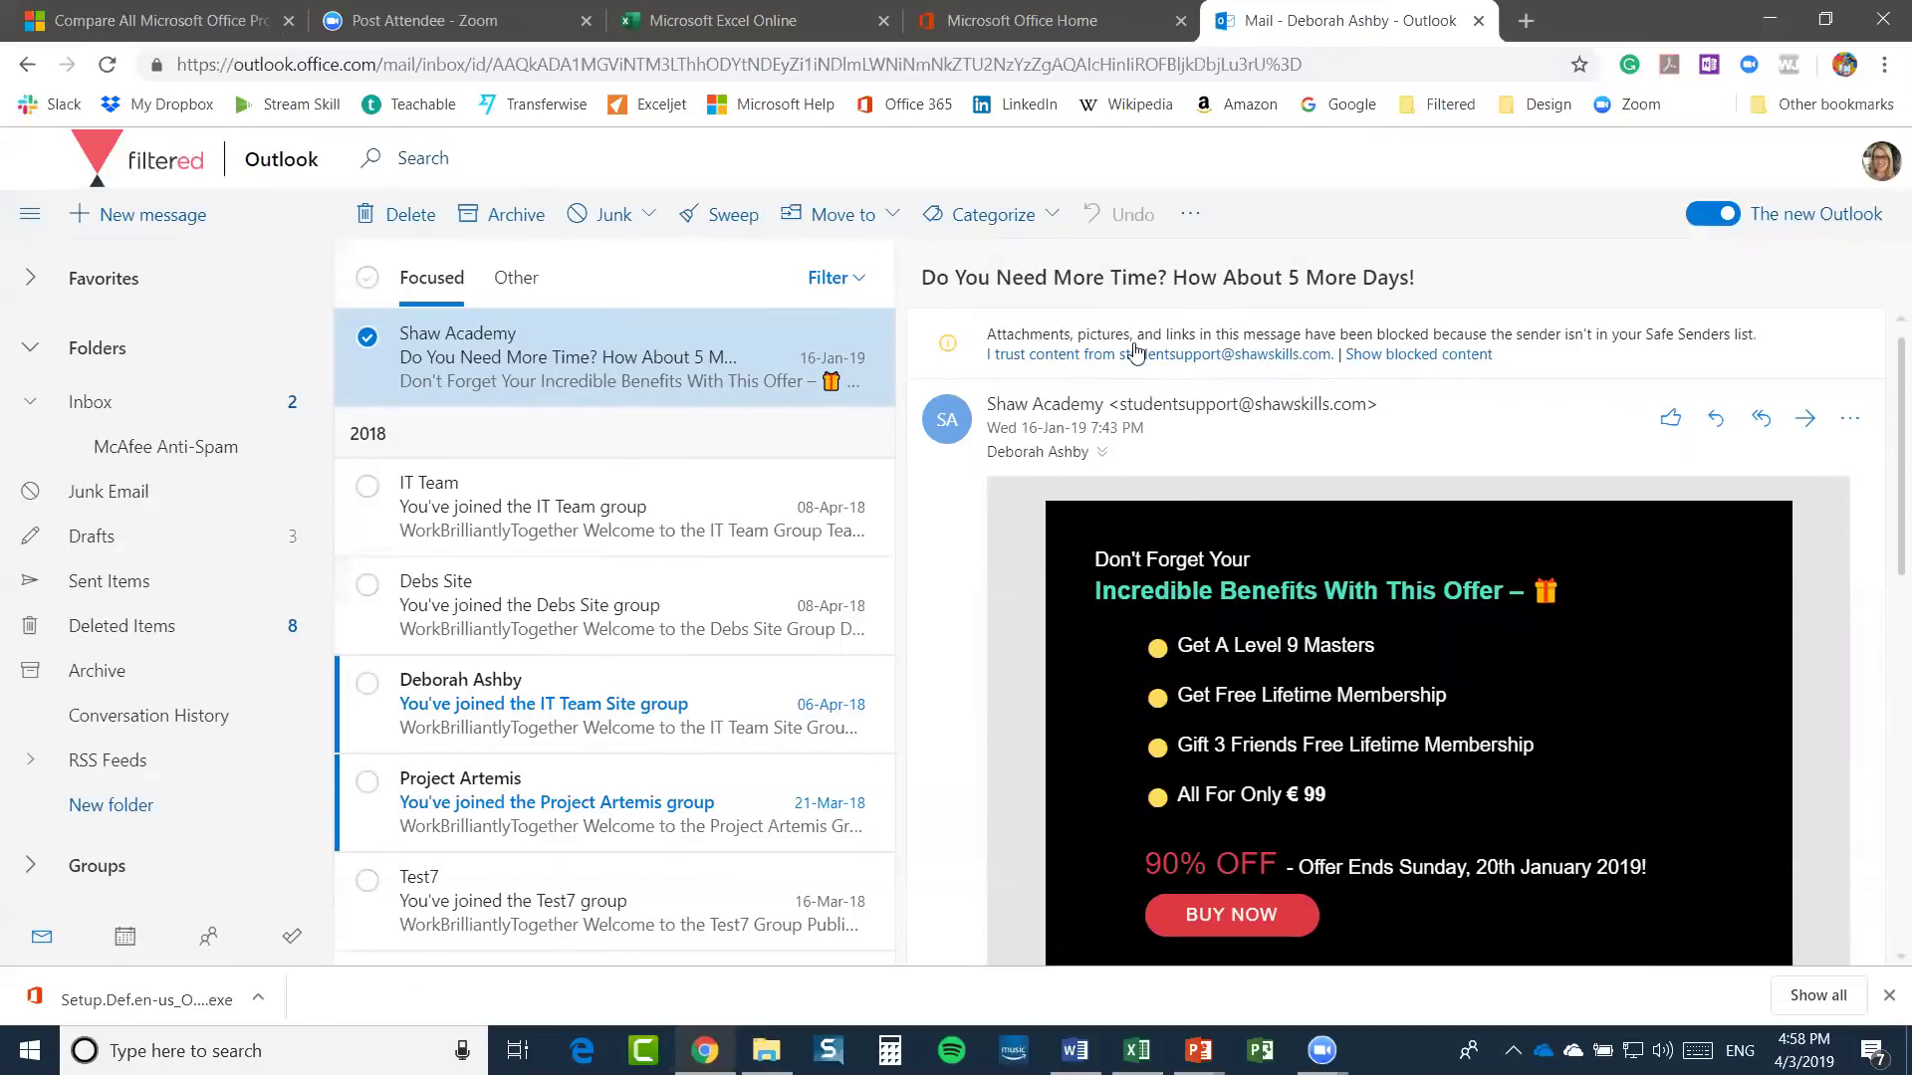
left_click(1479, 22)
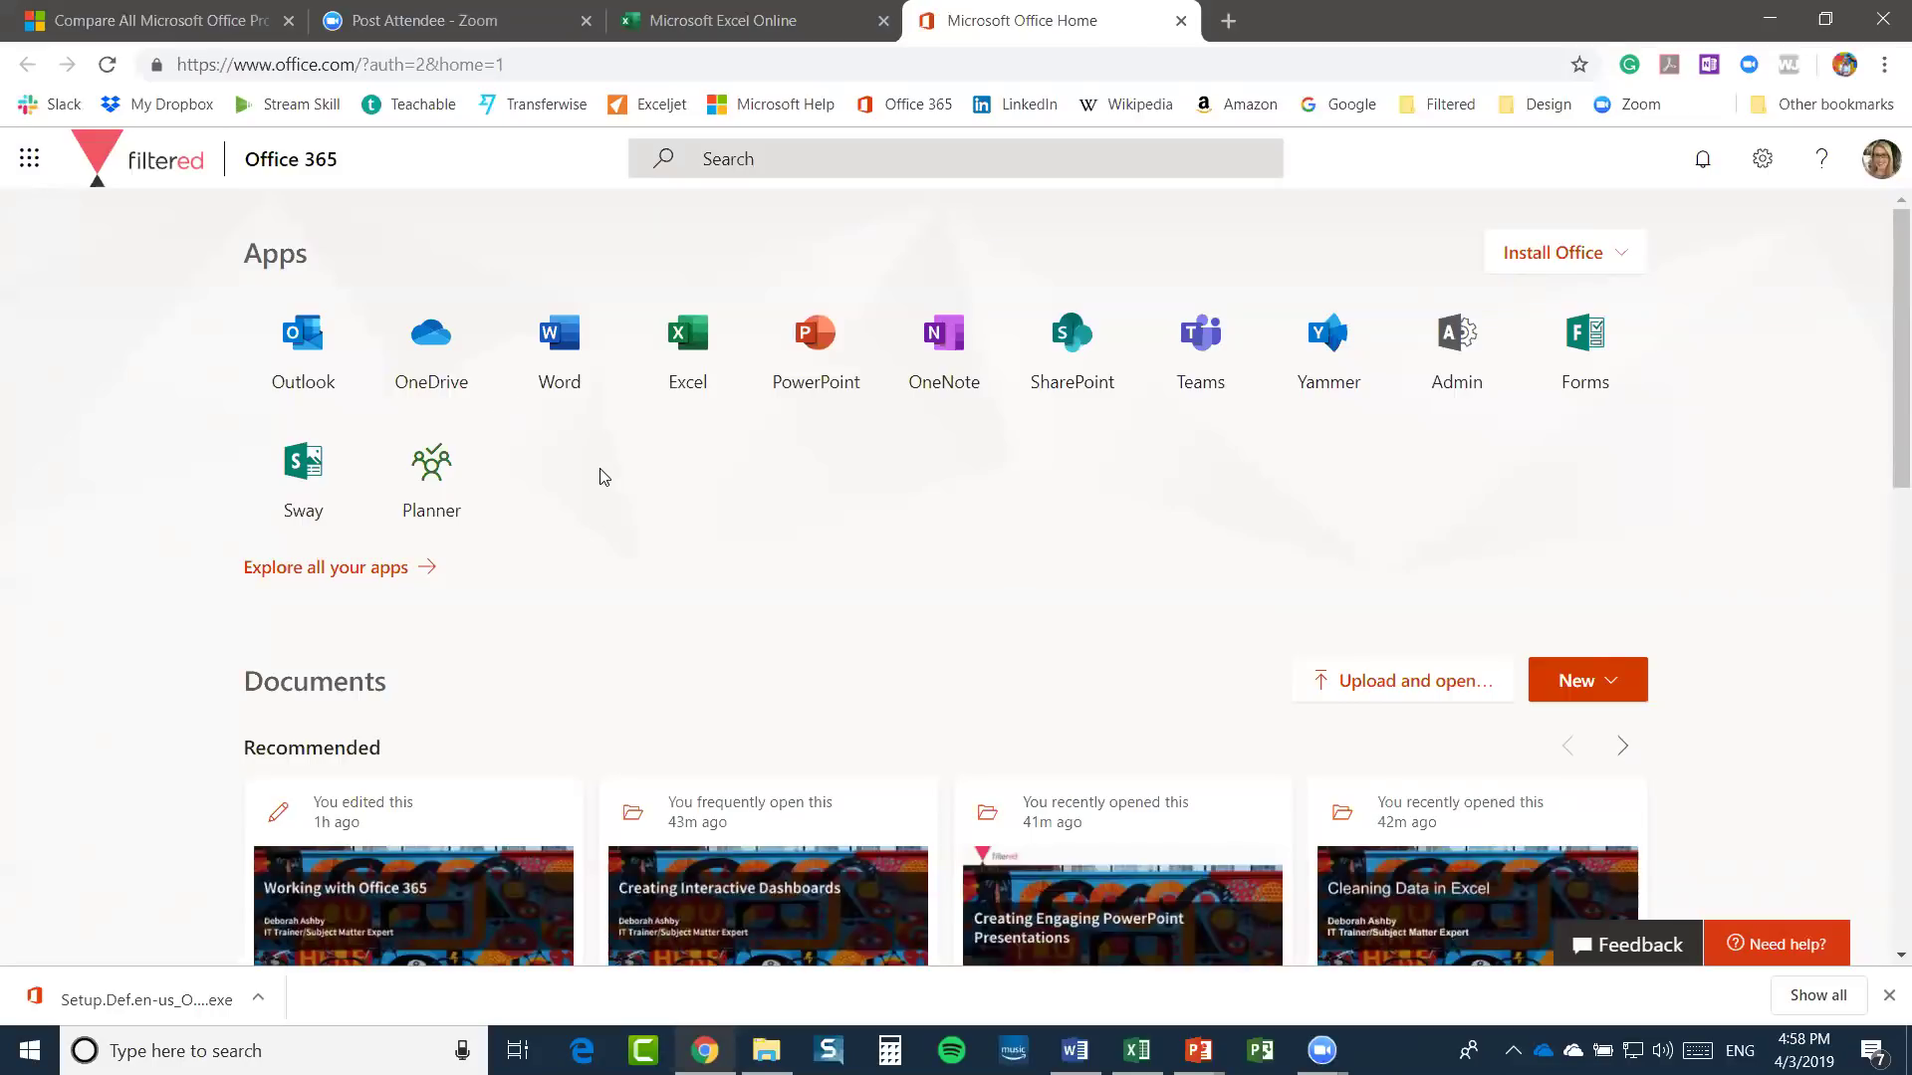
Open OneDrive from the Office 365 home page and look through the stored folders and files
left_click(431, 338)
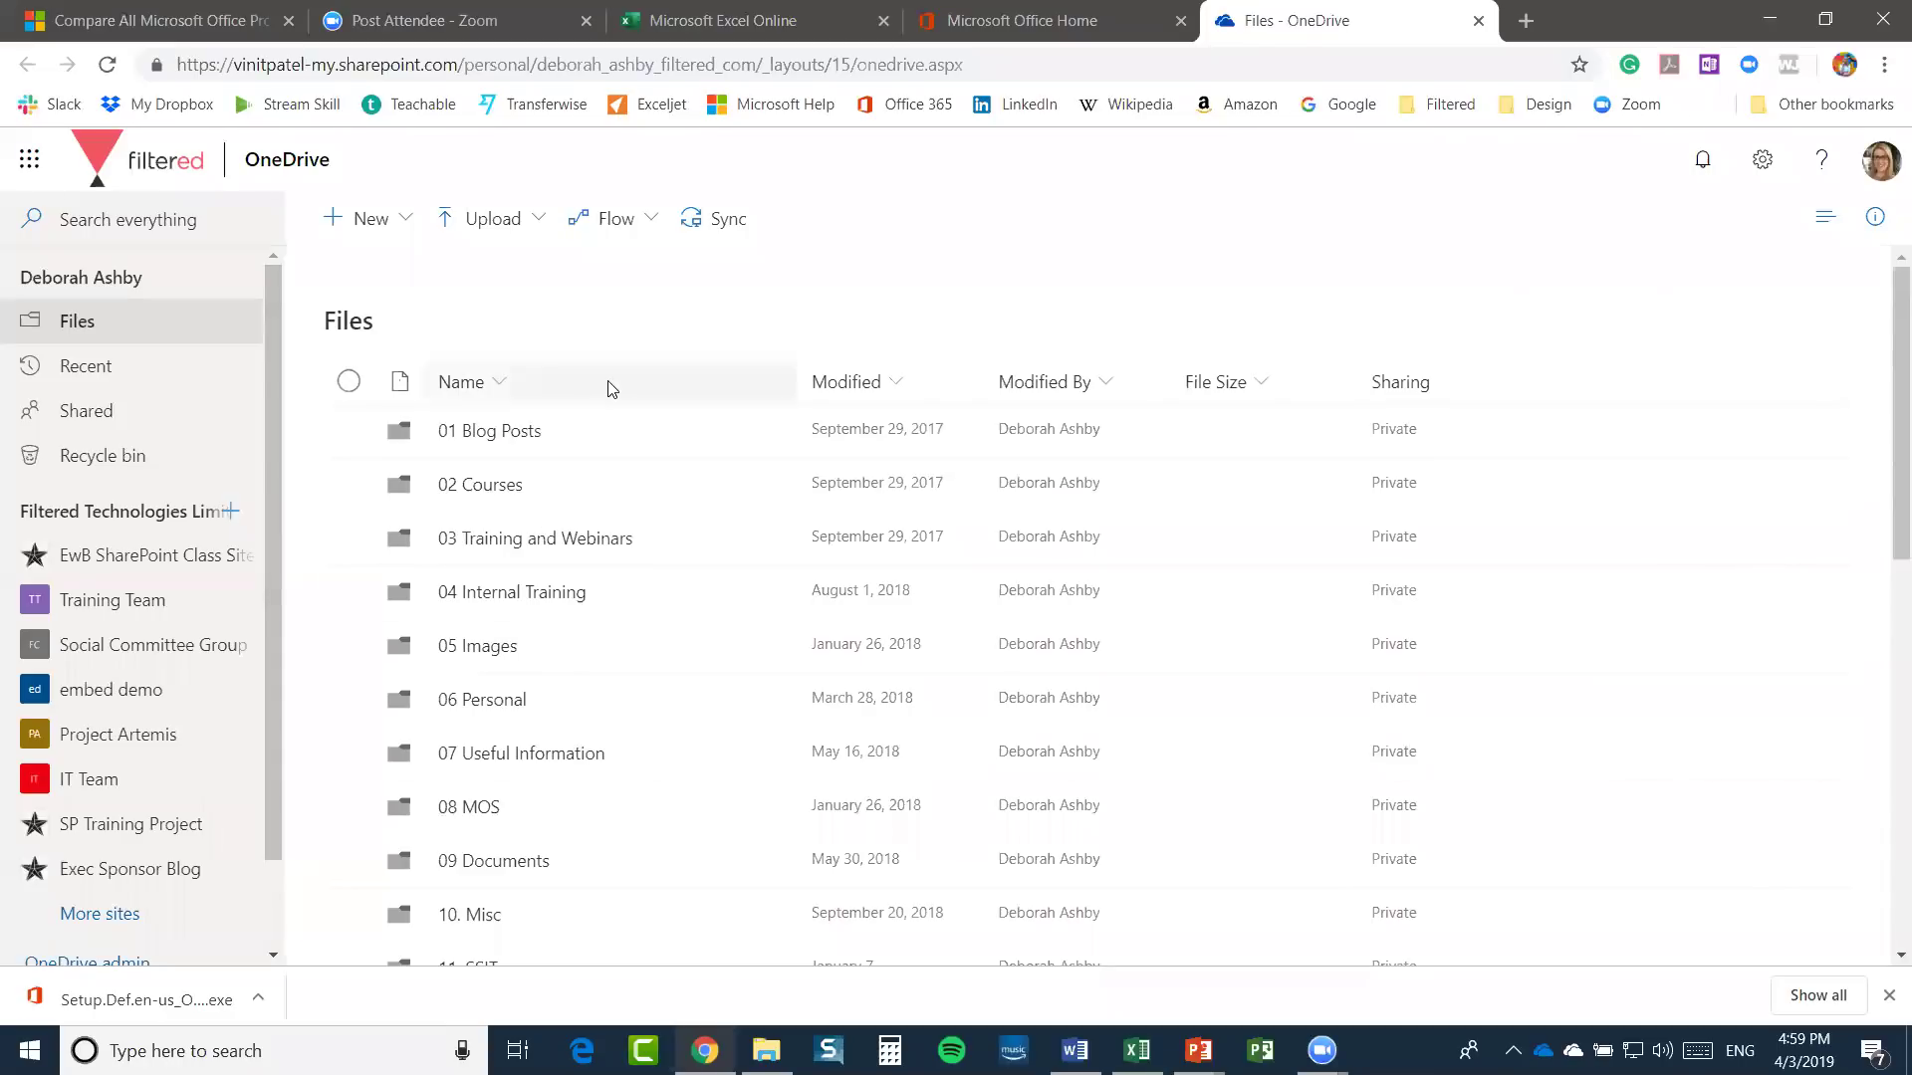
scroll(608, 386, "down", 3)
scroll(606, 385, "up", 3)
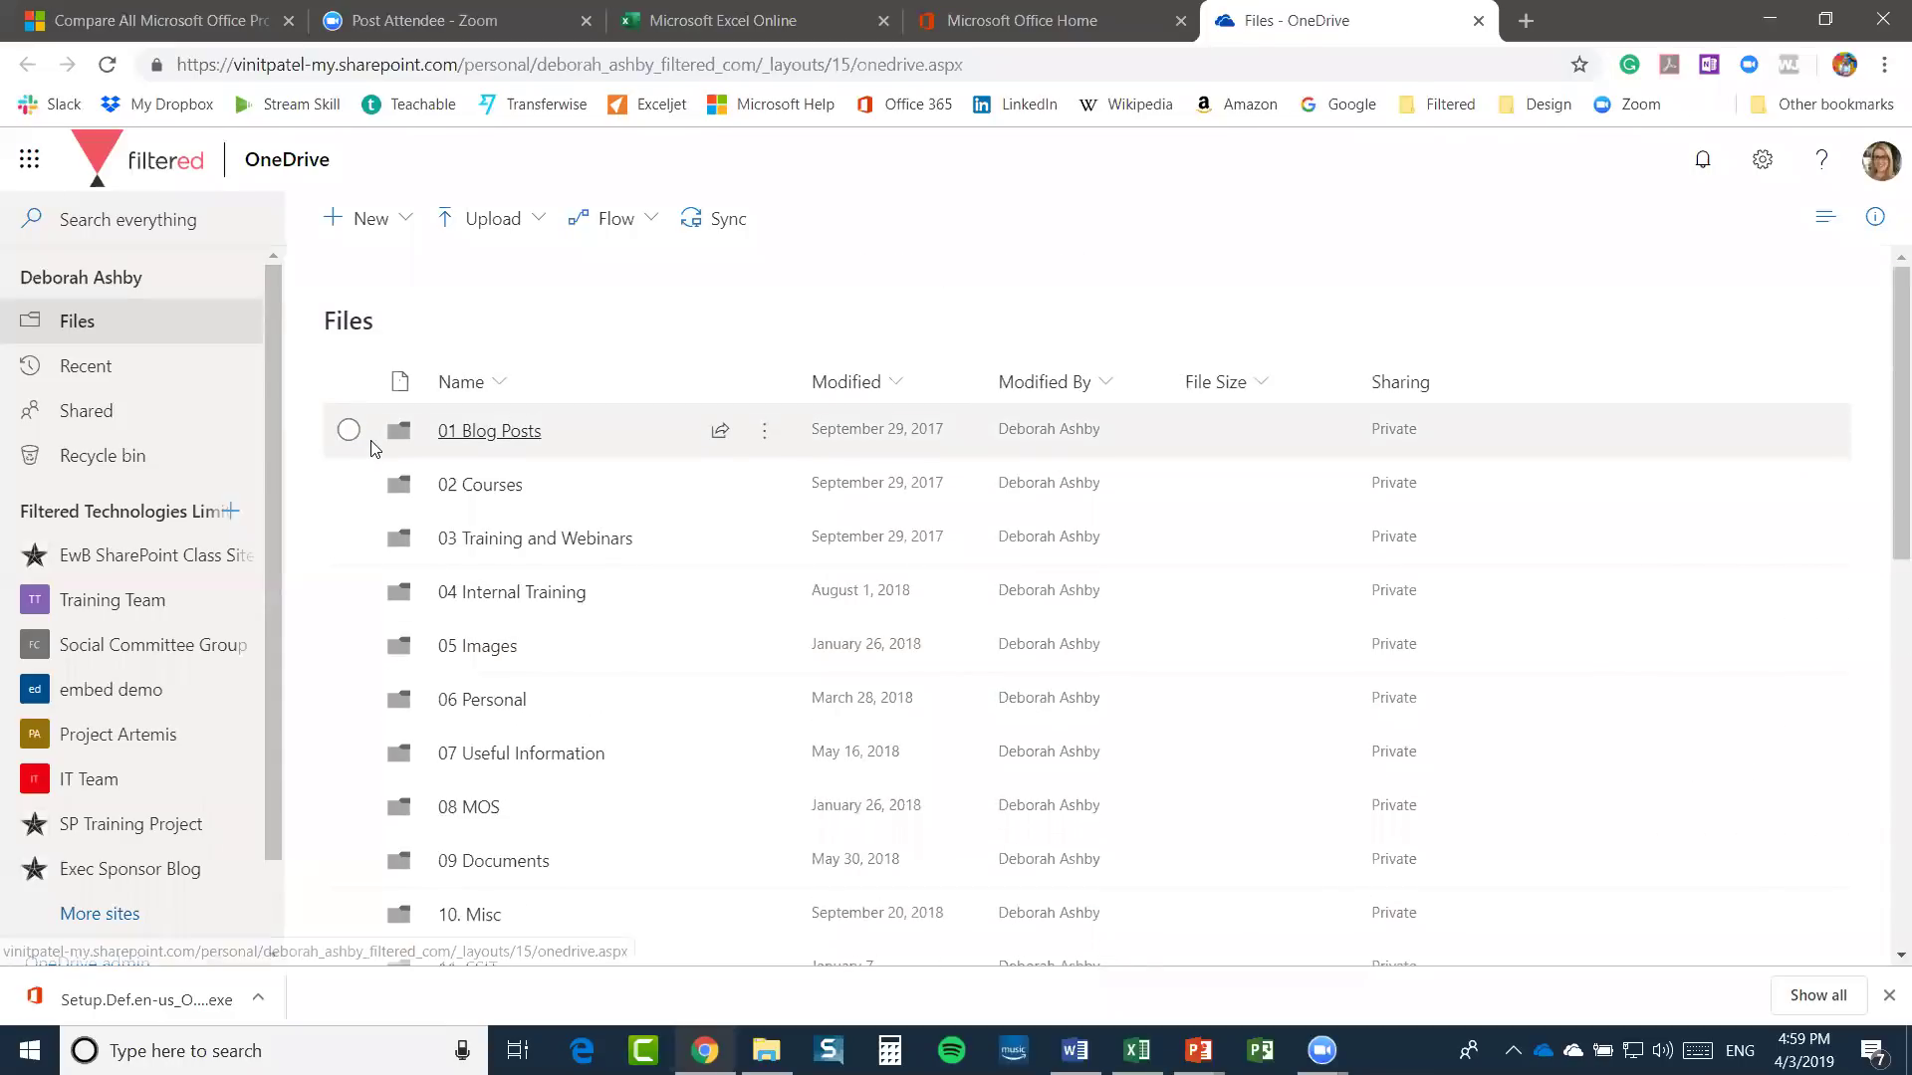
scroll(374, 447, "down", 5)
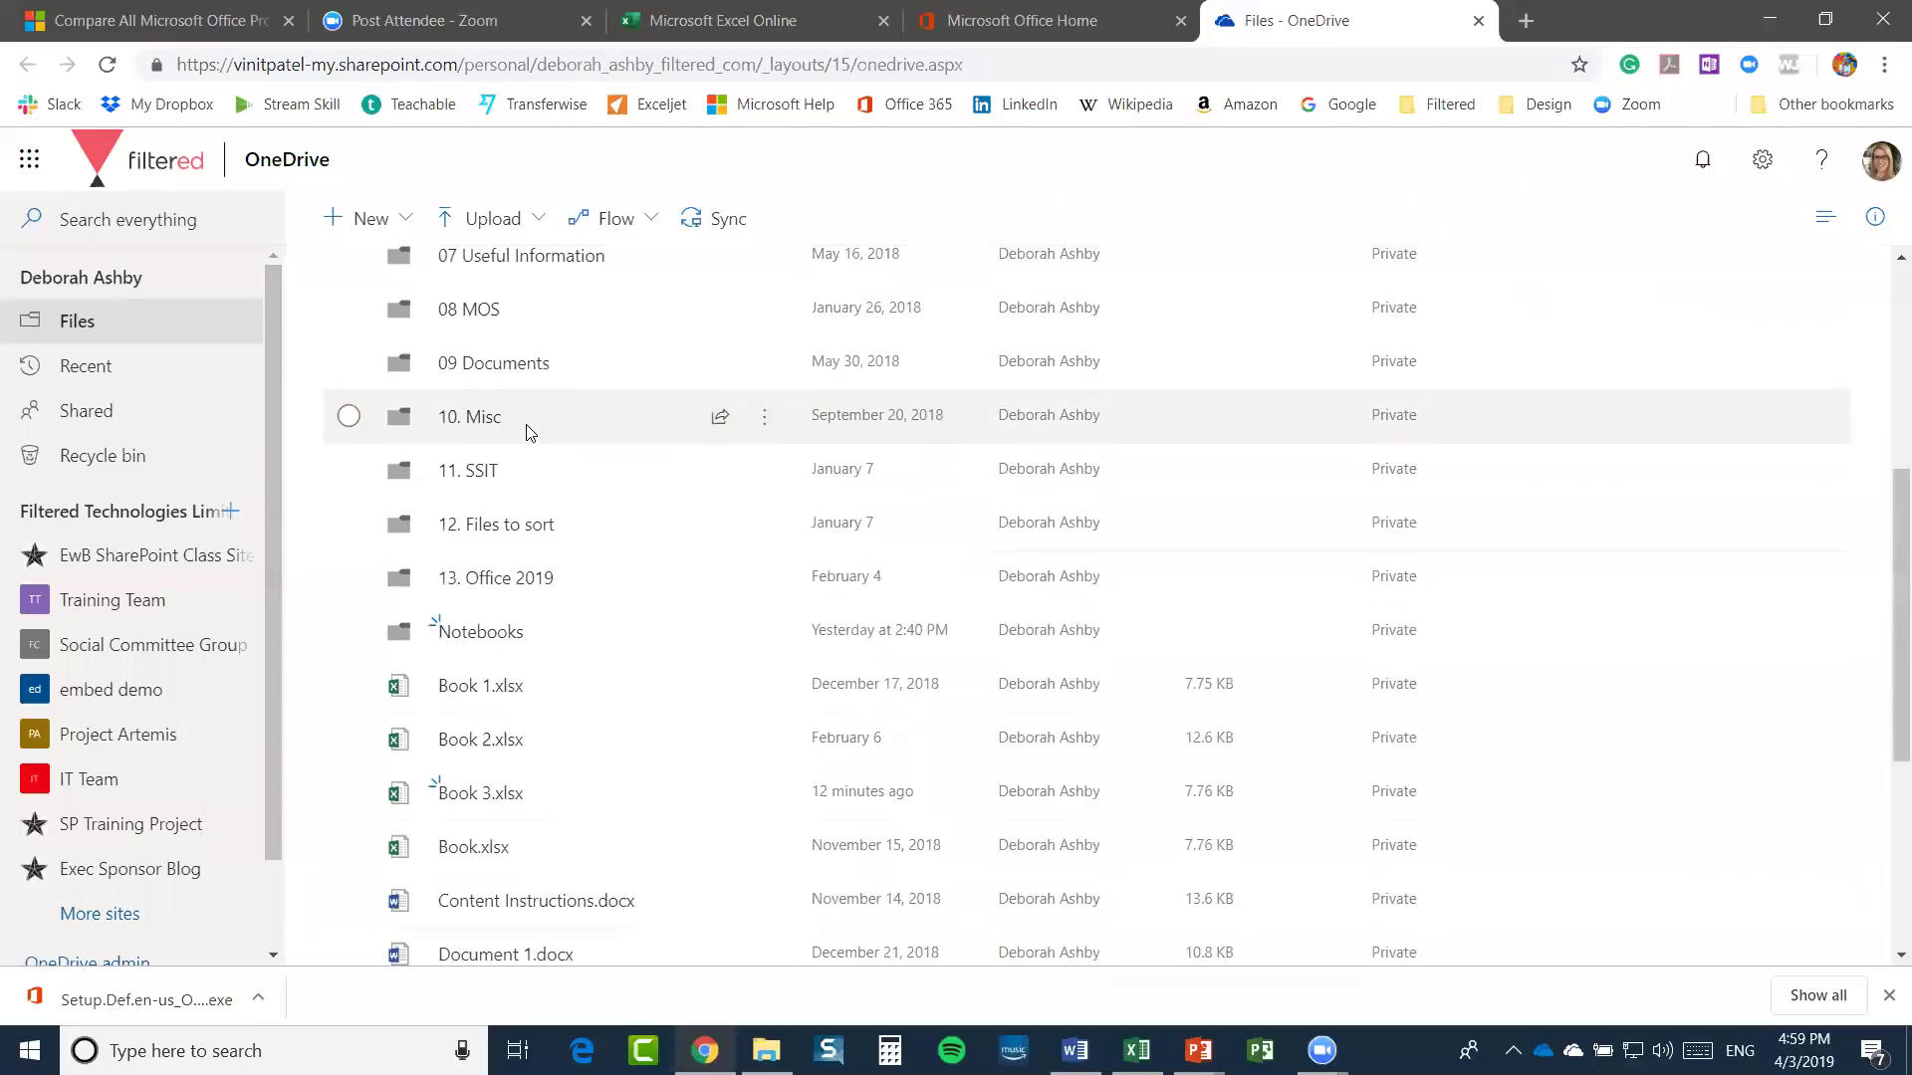
scroll(527, 431, "up", 5)
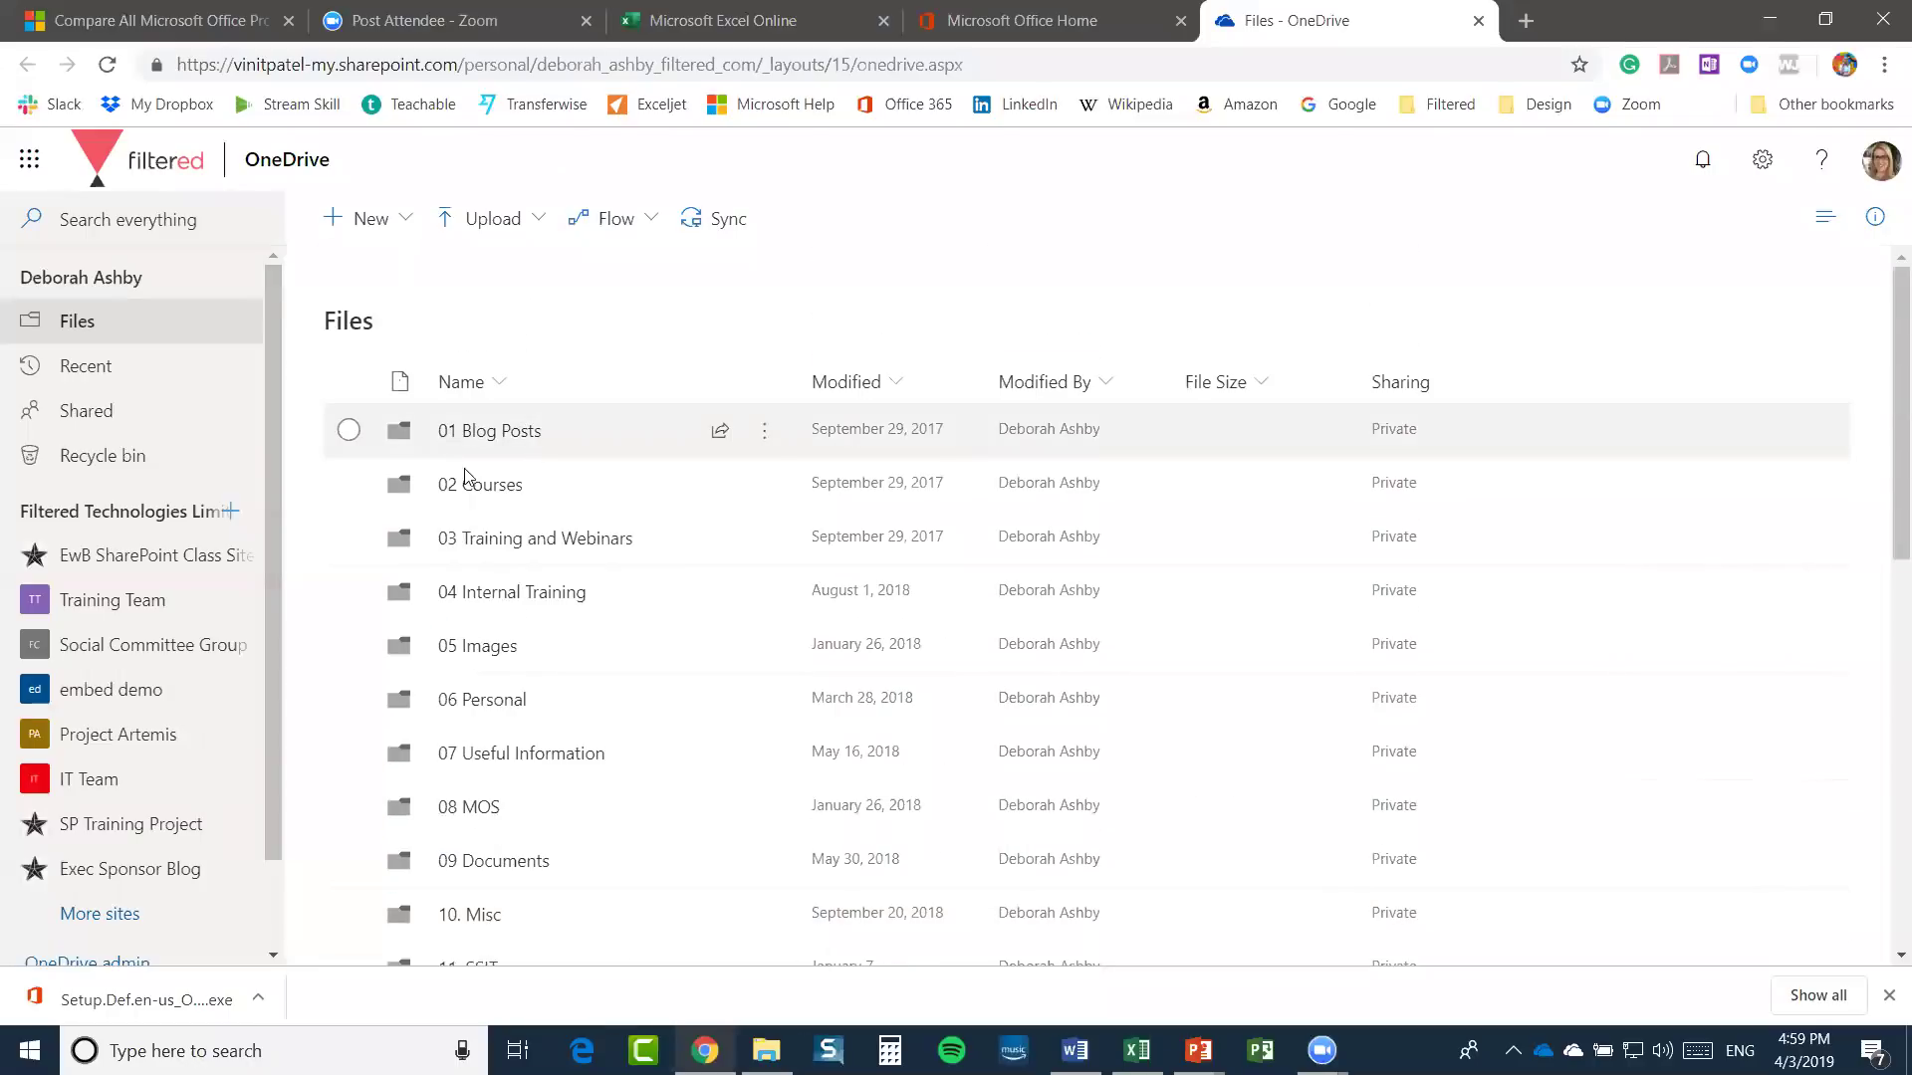
View the contents of the 01 Blog Posts folder, return to Files, and examine the rest of the file list
left_click(486, 436)
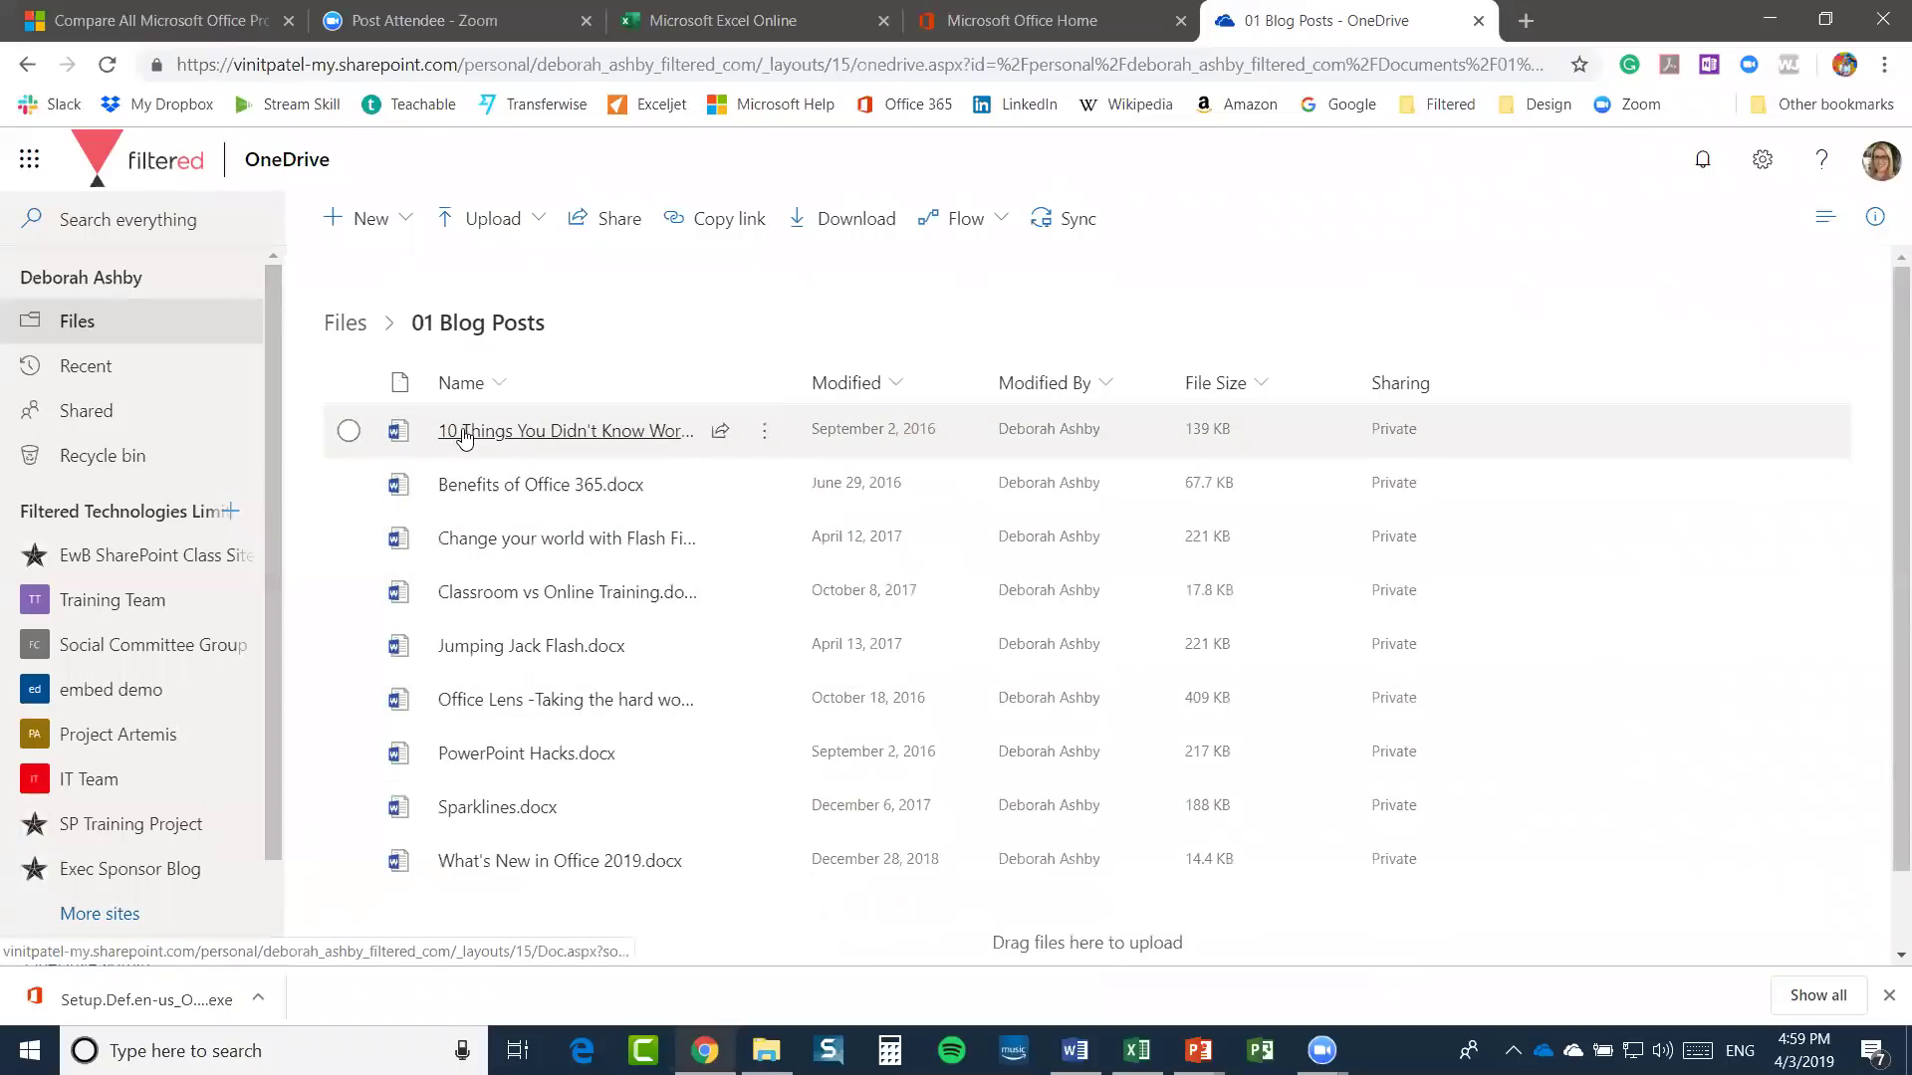
left_click(344, 325)
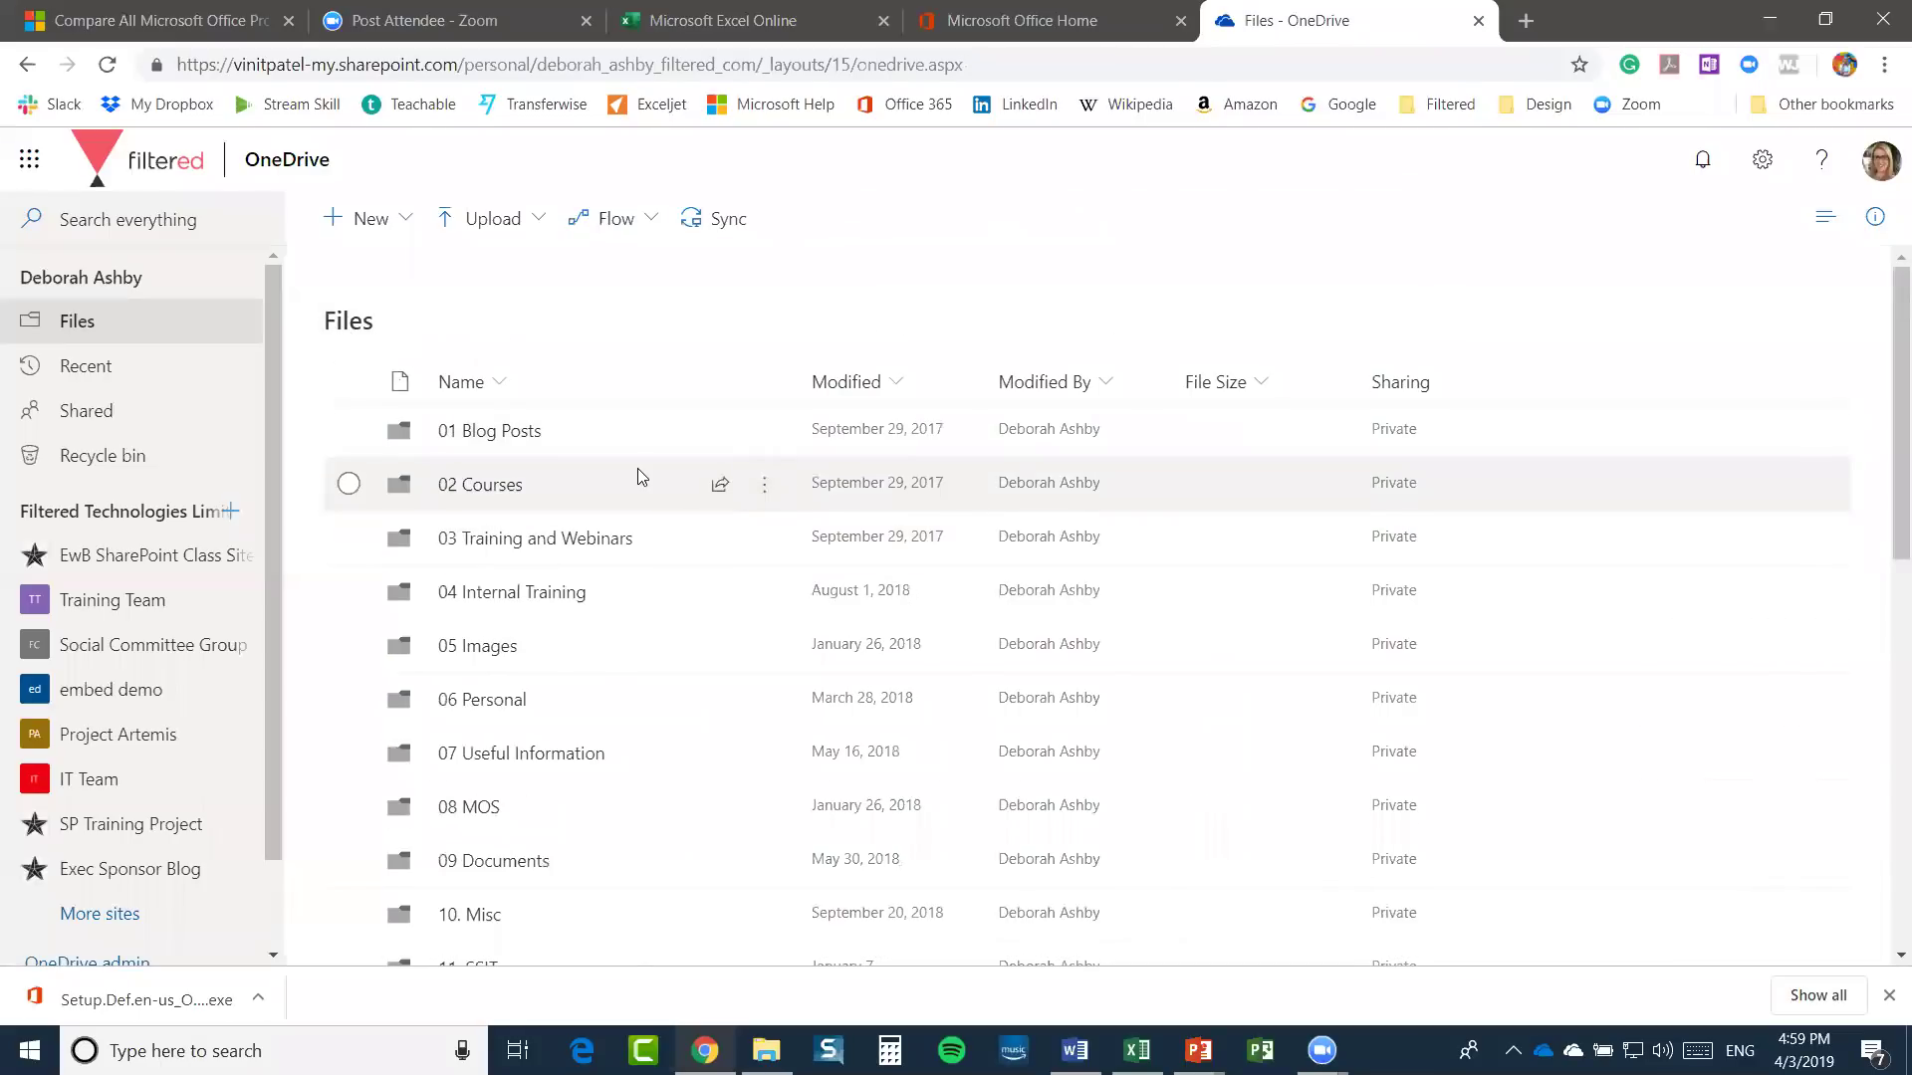
scroll(637, 476, "down", 8)
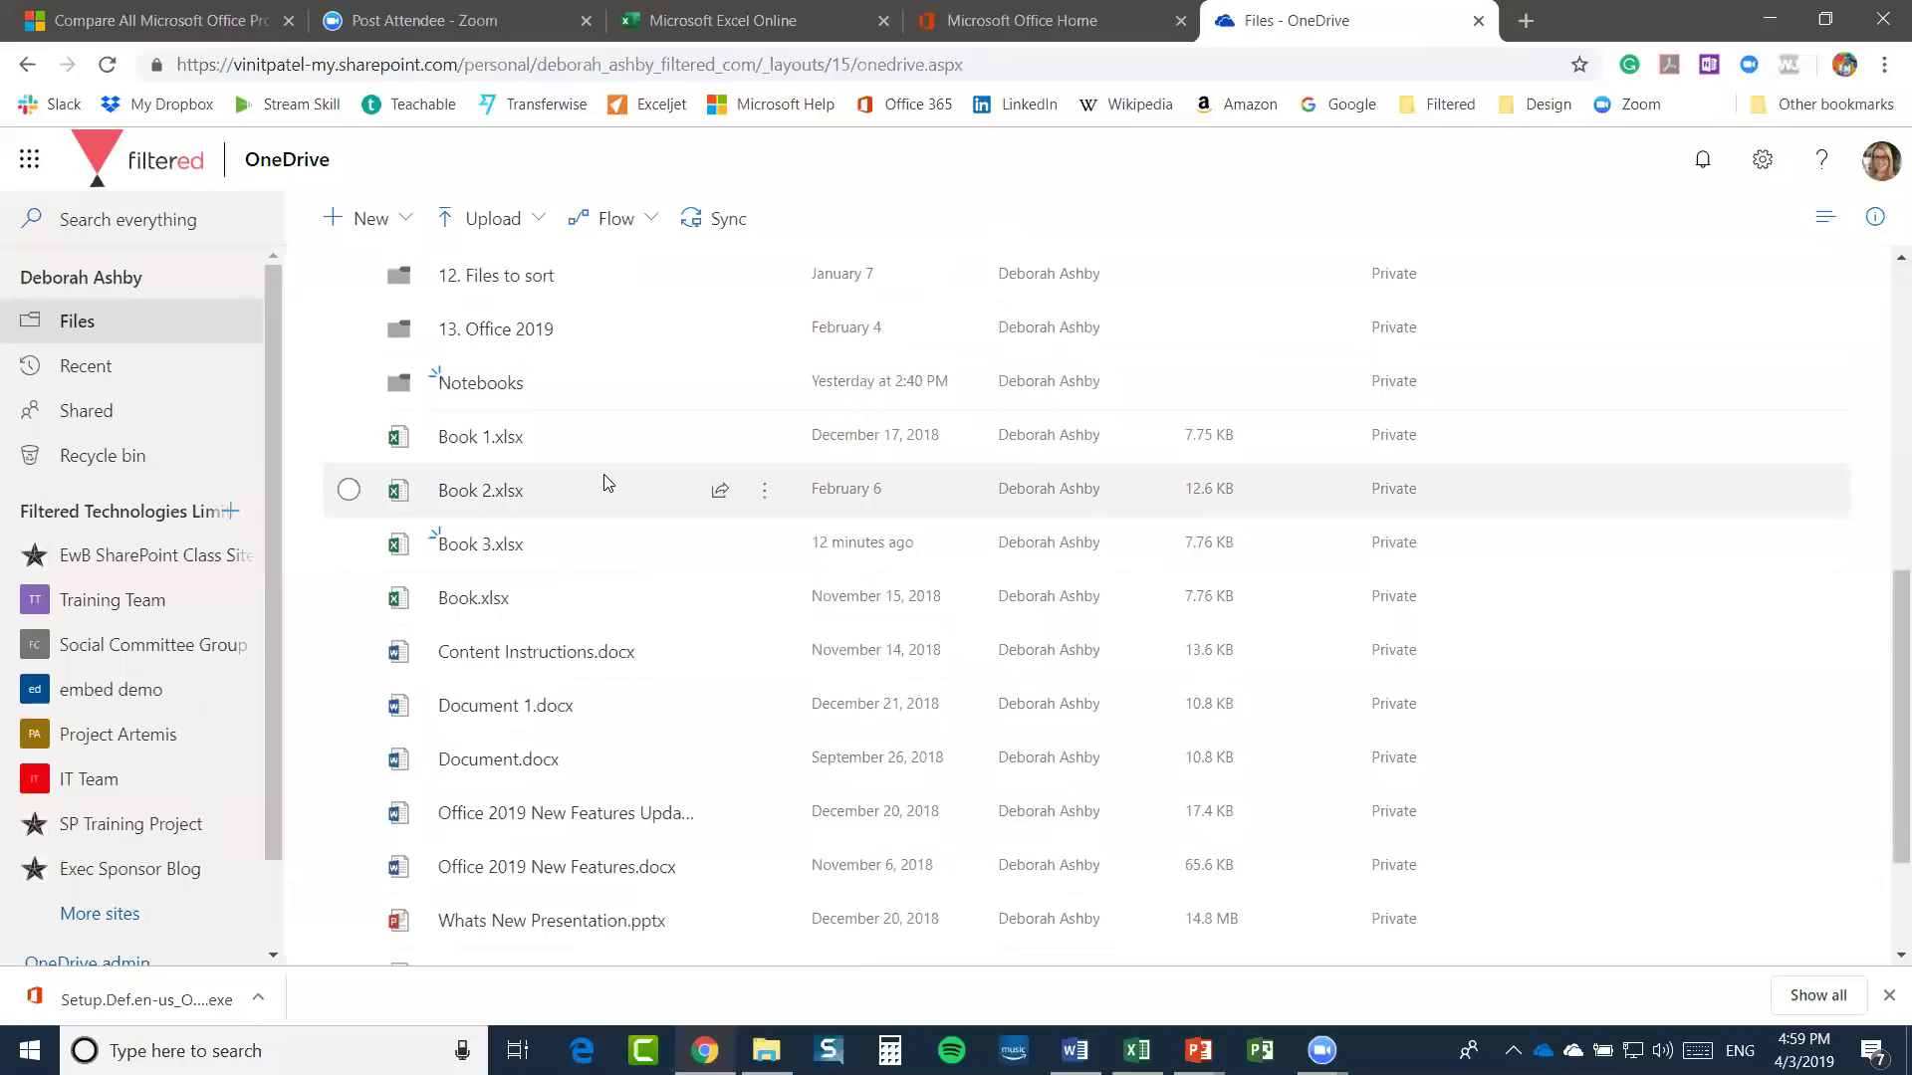
scroll(606, 482, "down", 2)
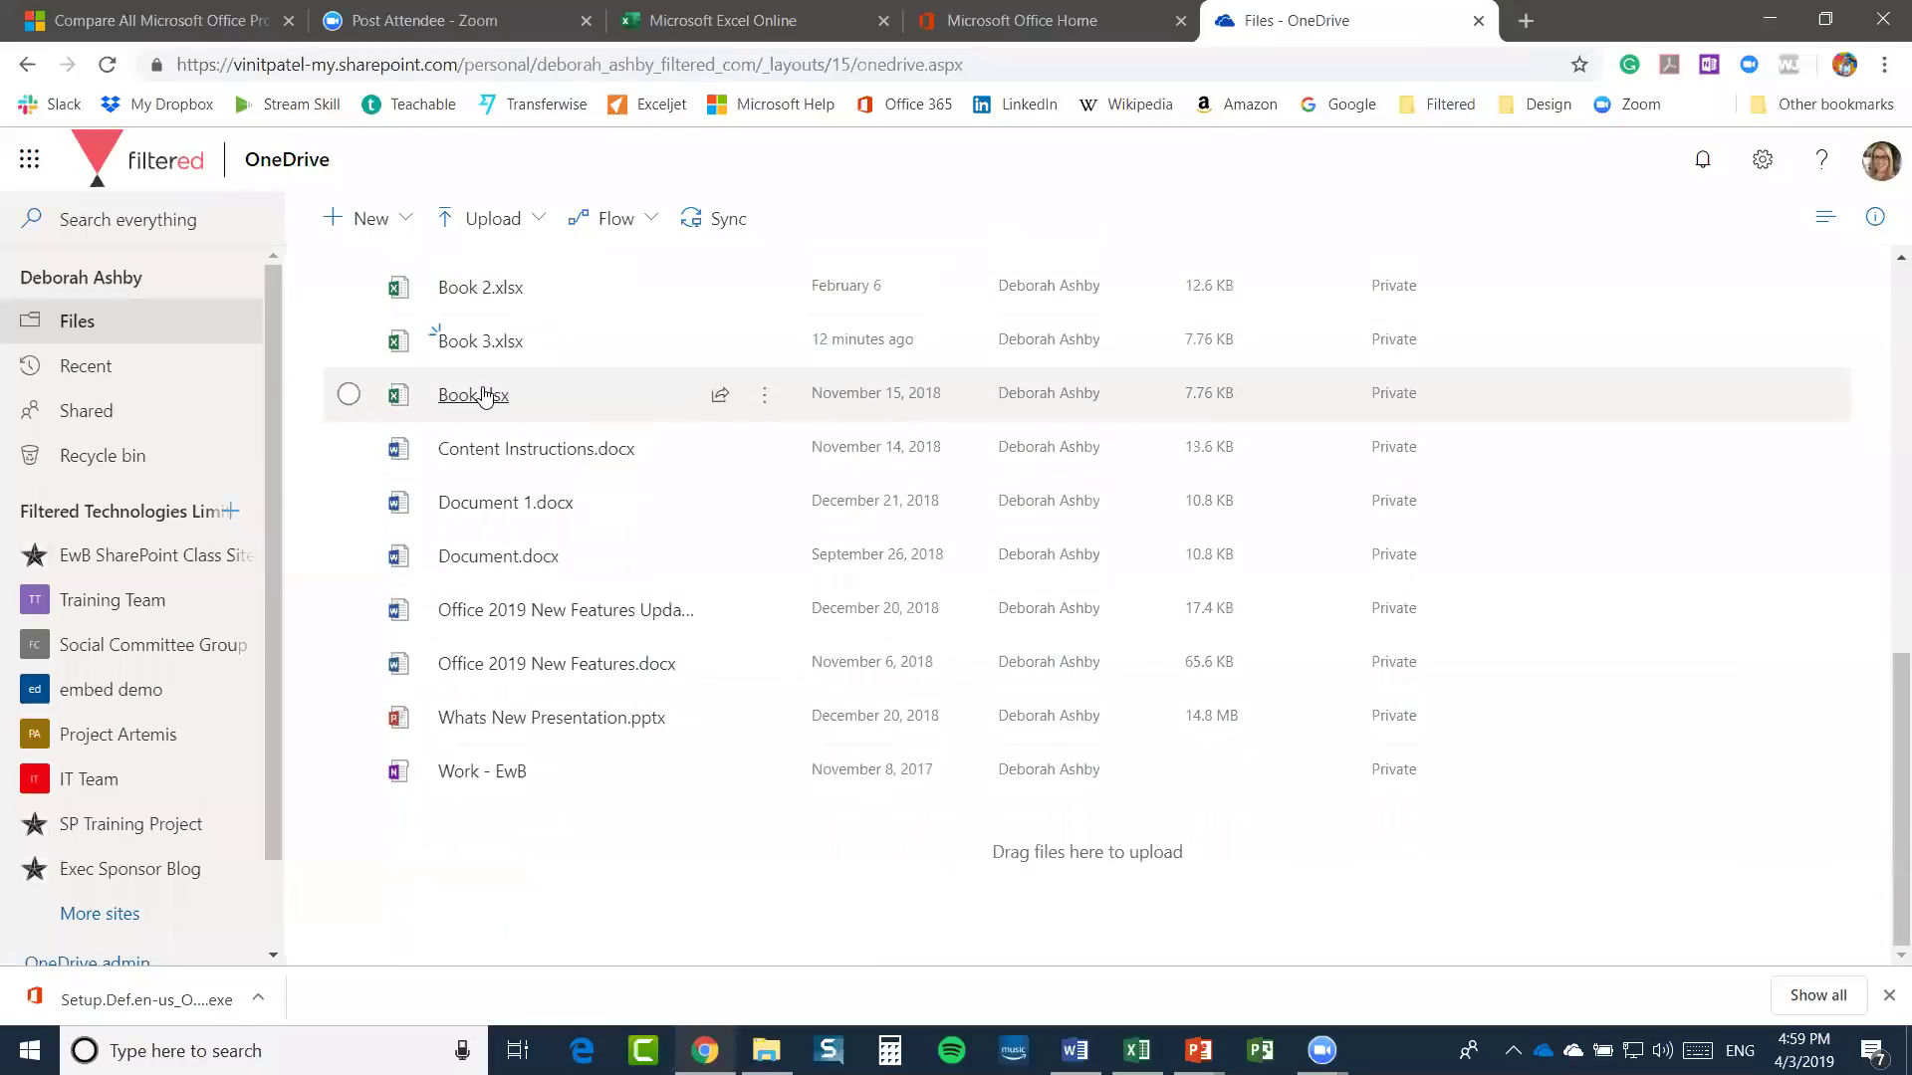
scroll(485, 395, "up", 2)
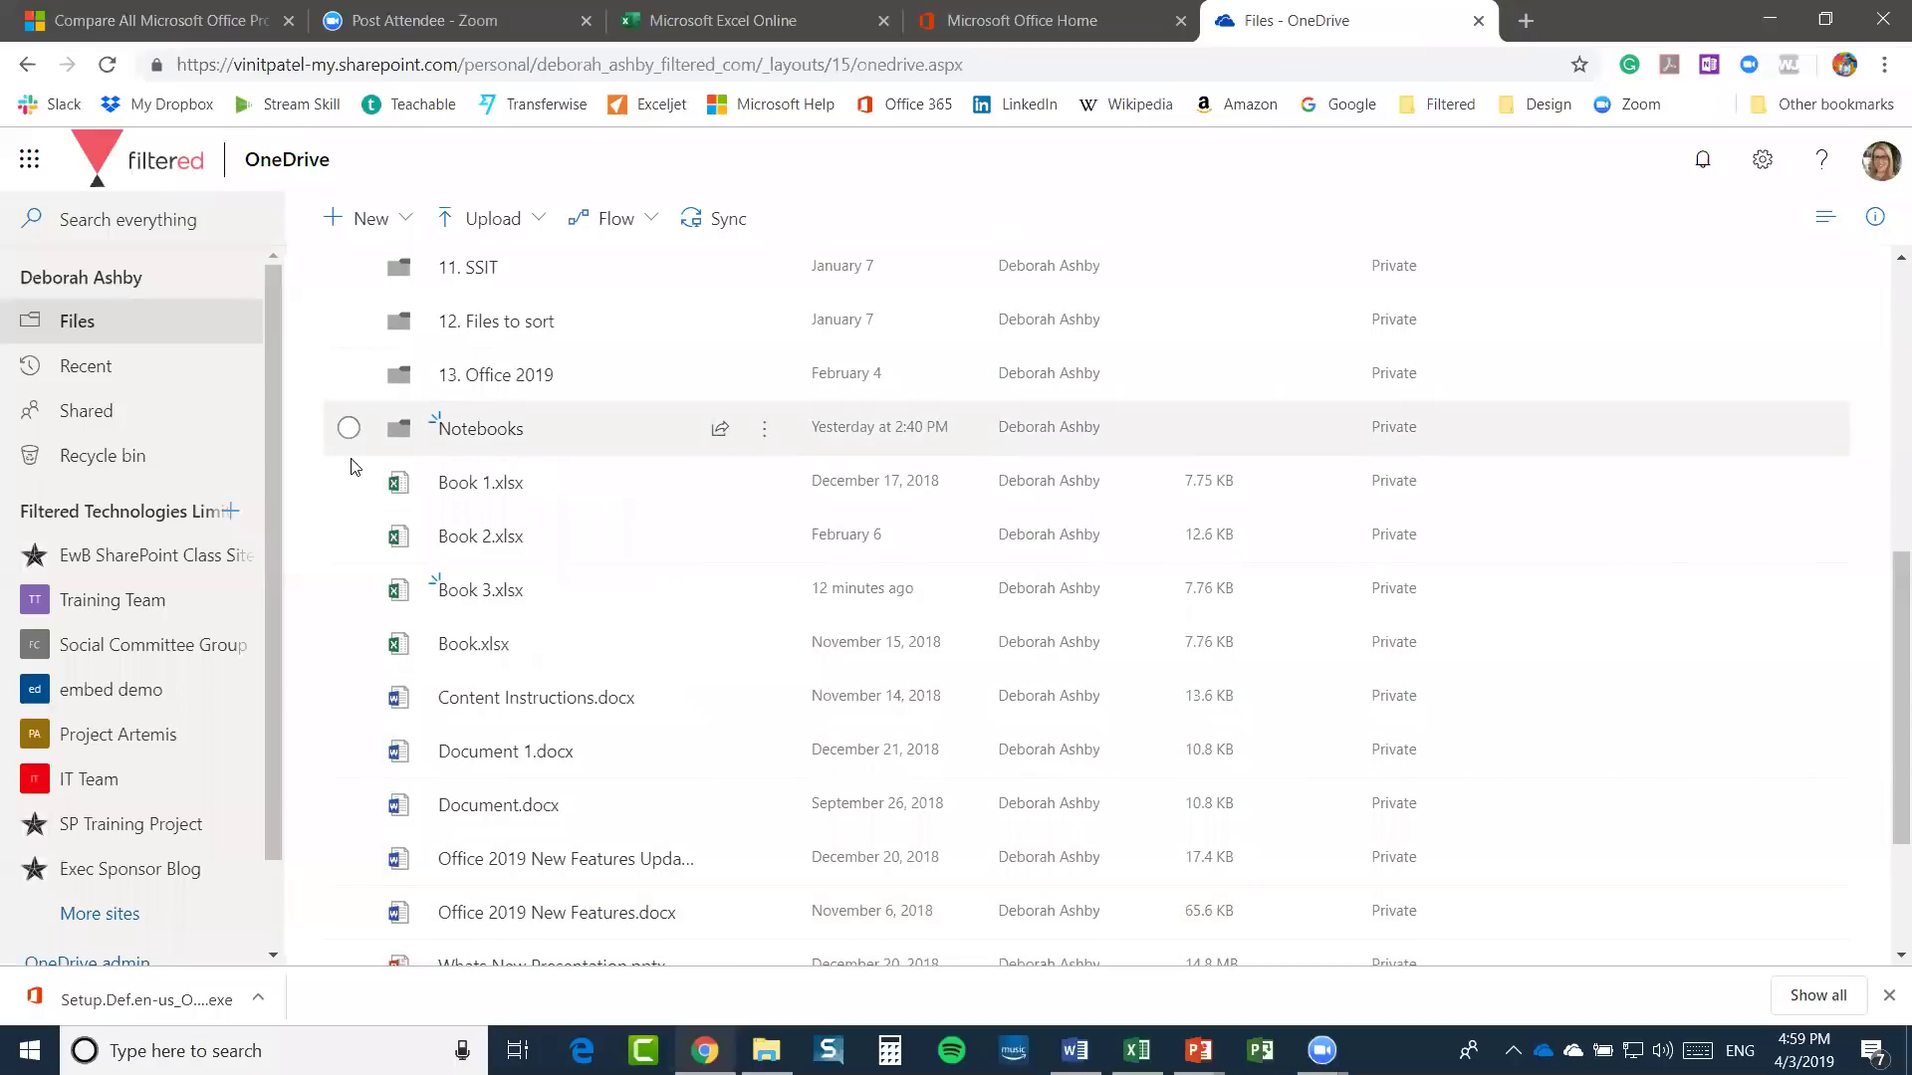
scroll(797, 587, "up", 7)
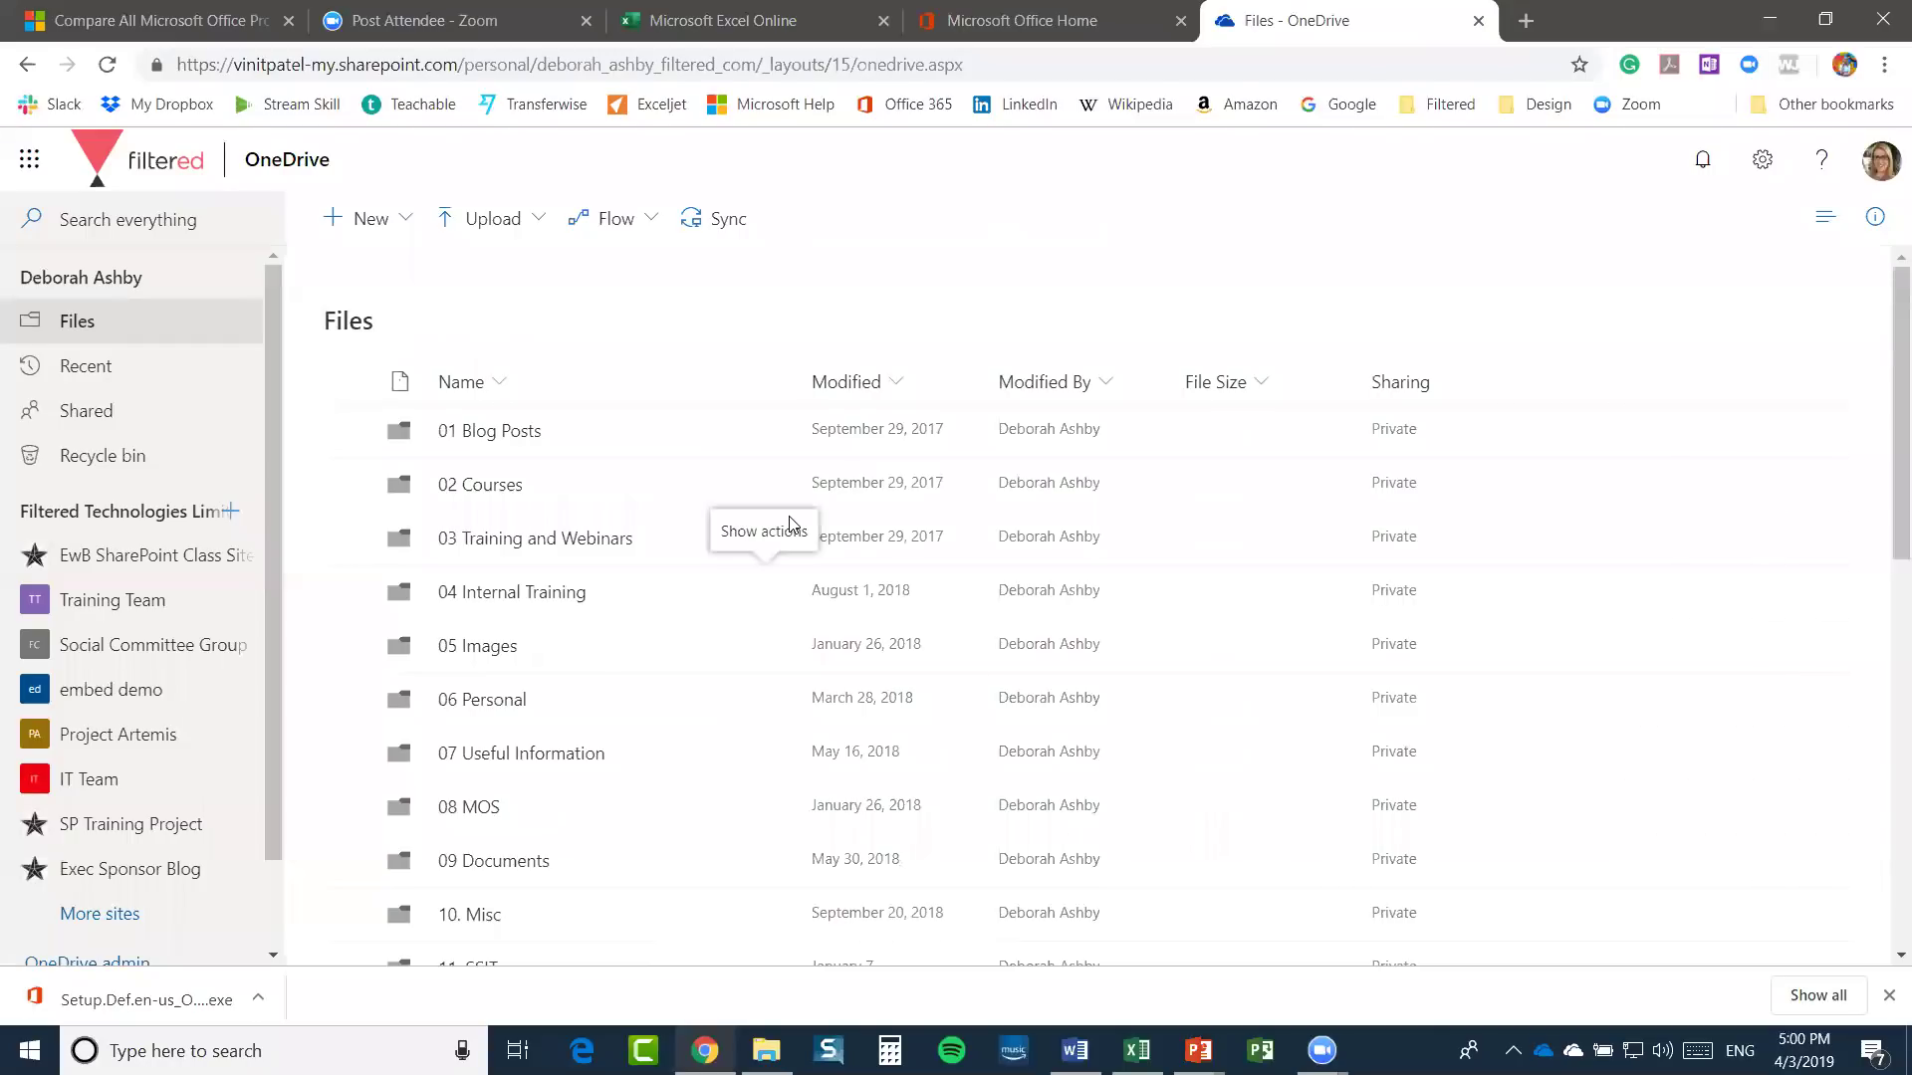
Create a new Word document in the OneDrive Files folder
left_click(398, 222)
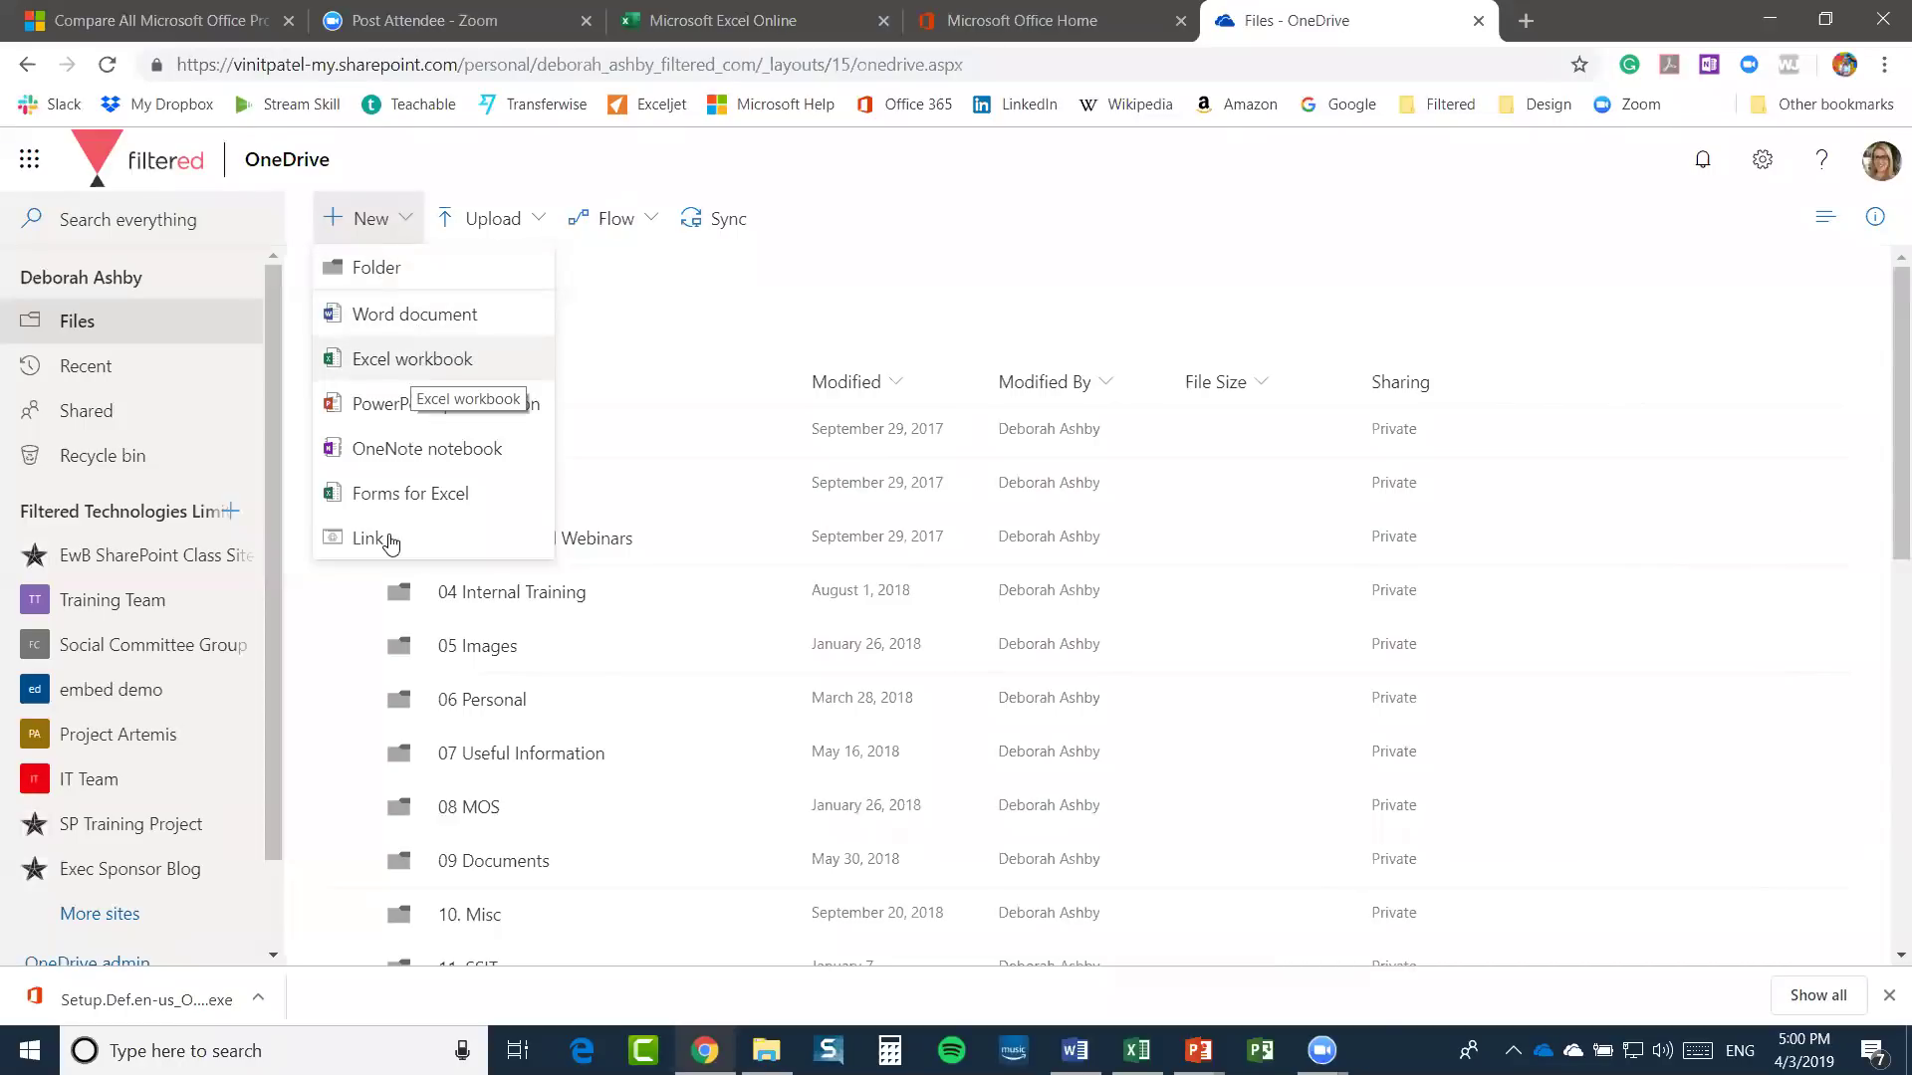
left_click(432, 321)
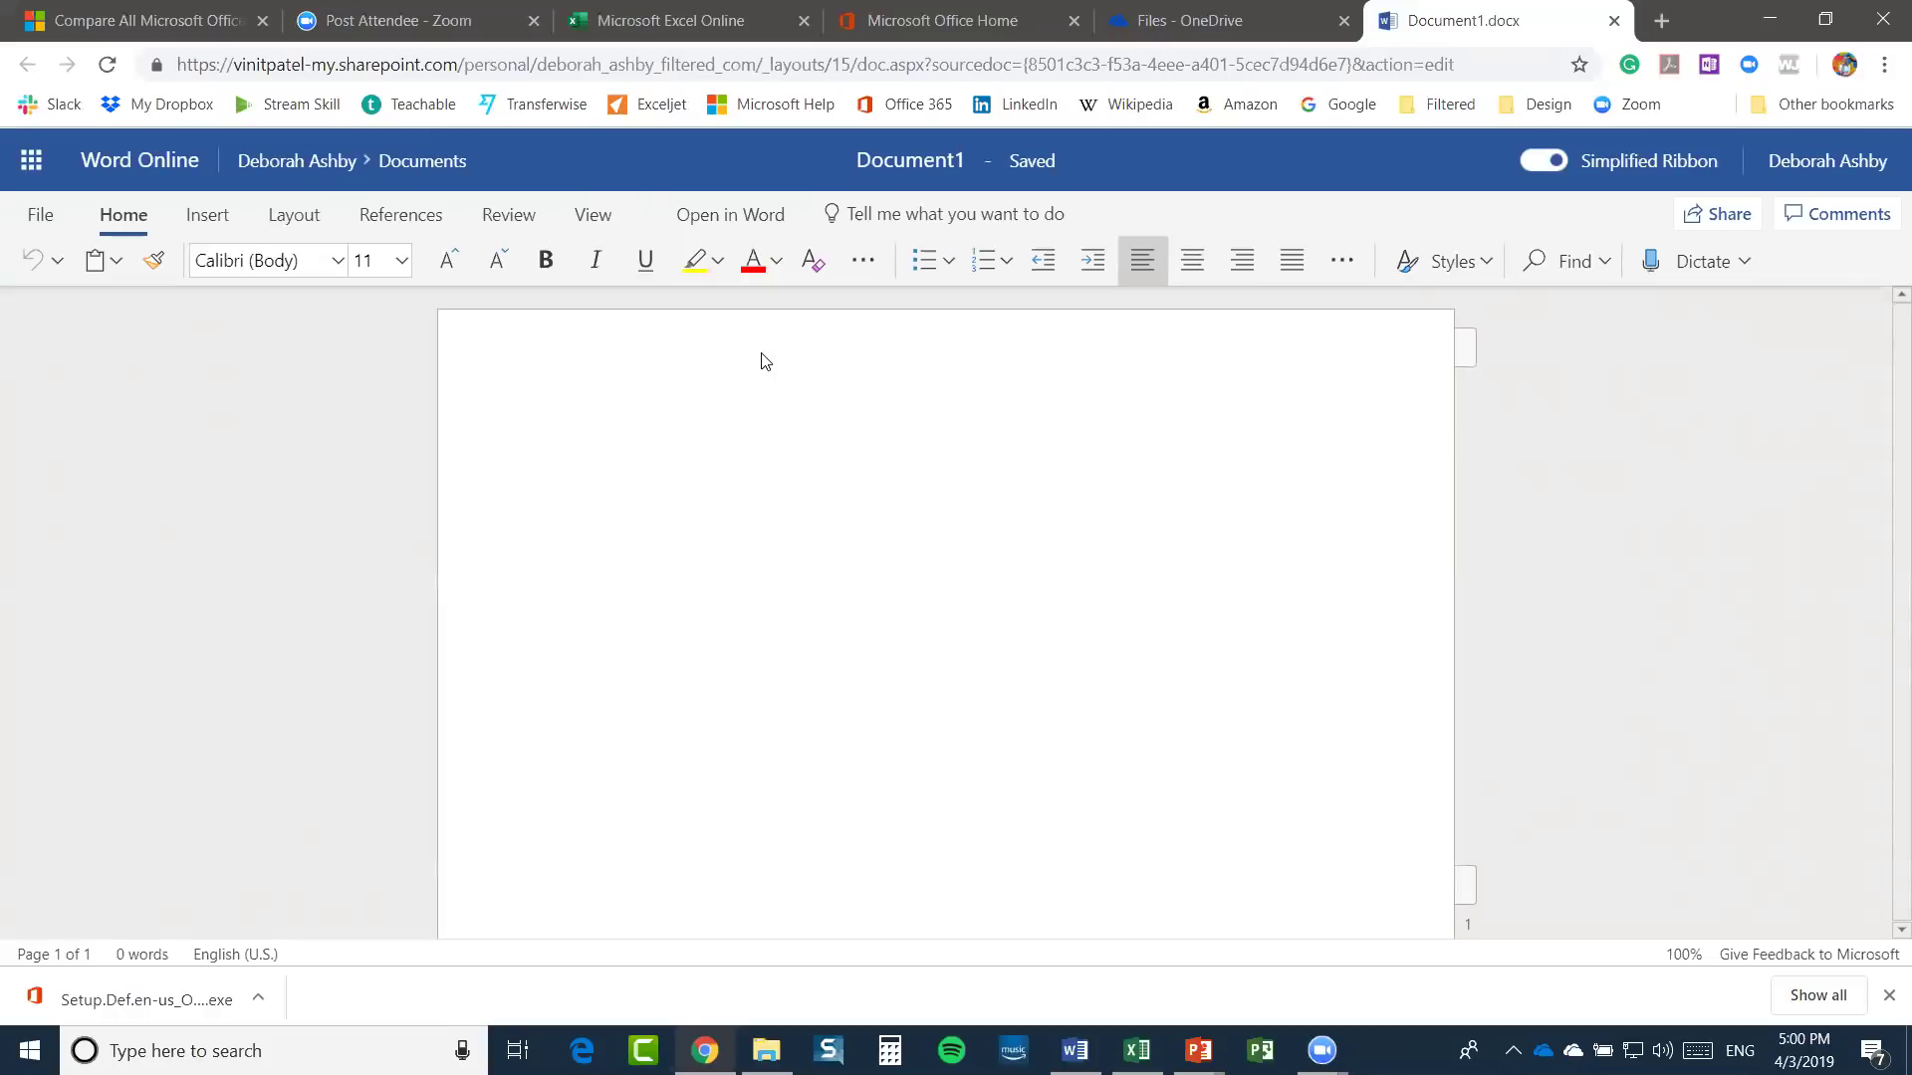
Rename the new Word document to Test for Training
left_click(44, 218)
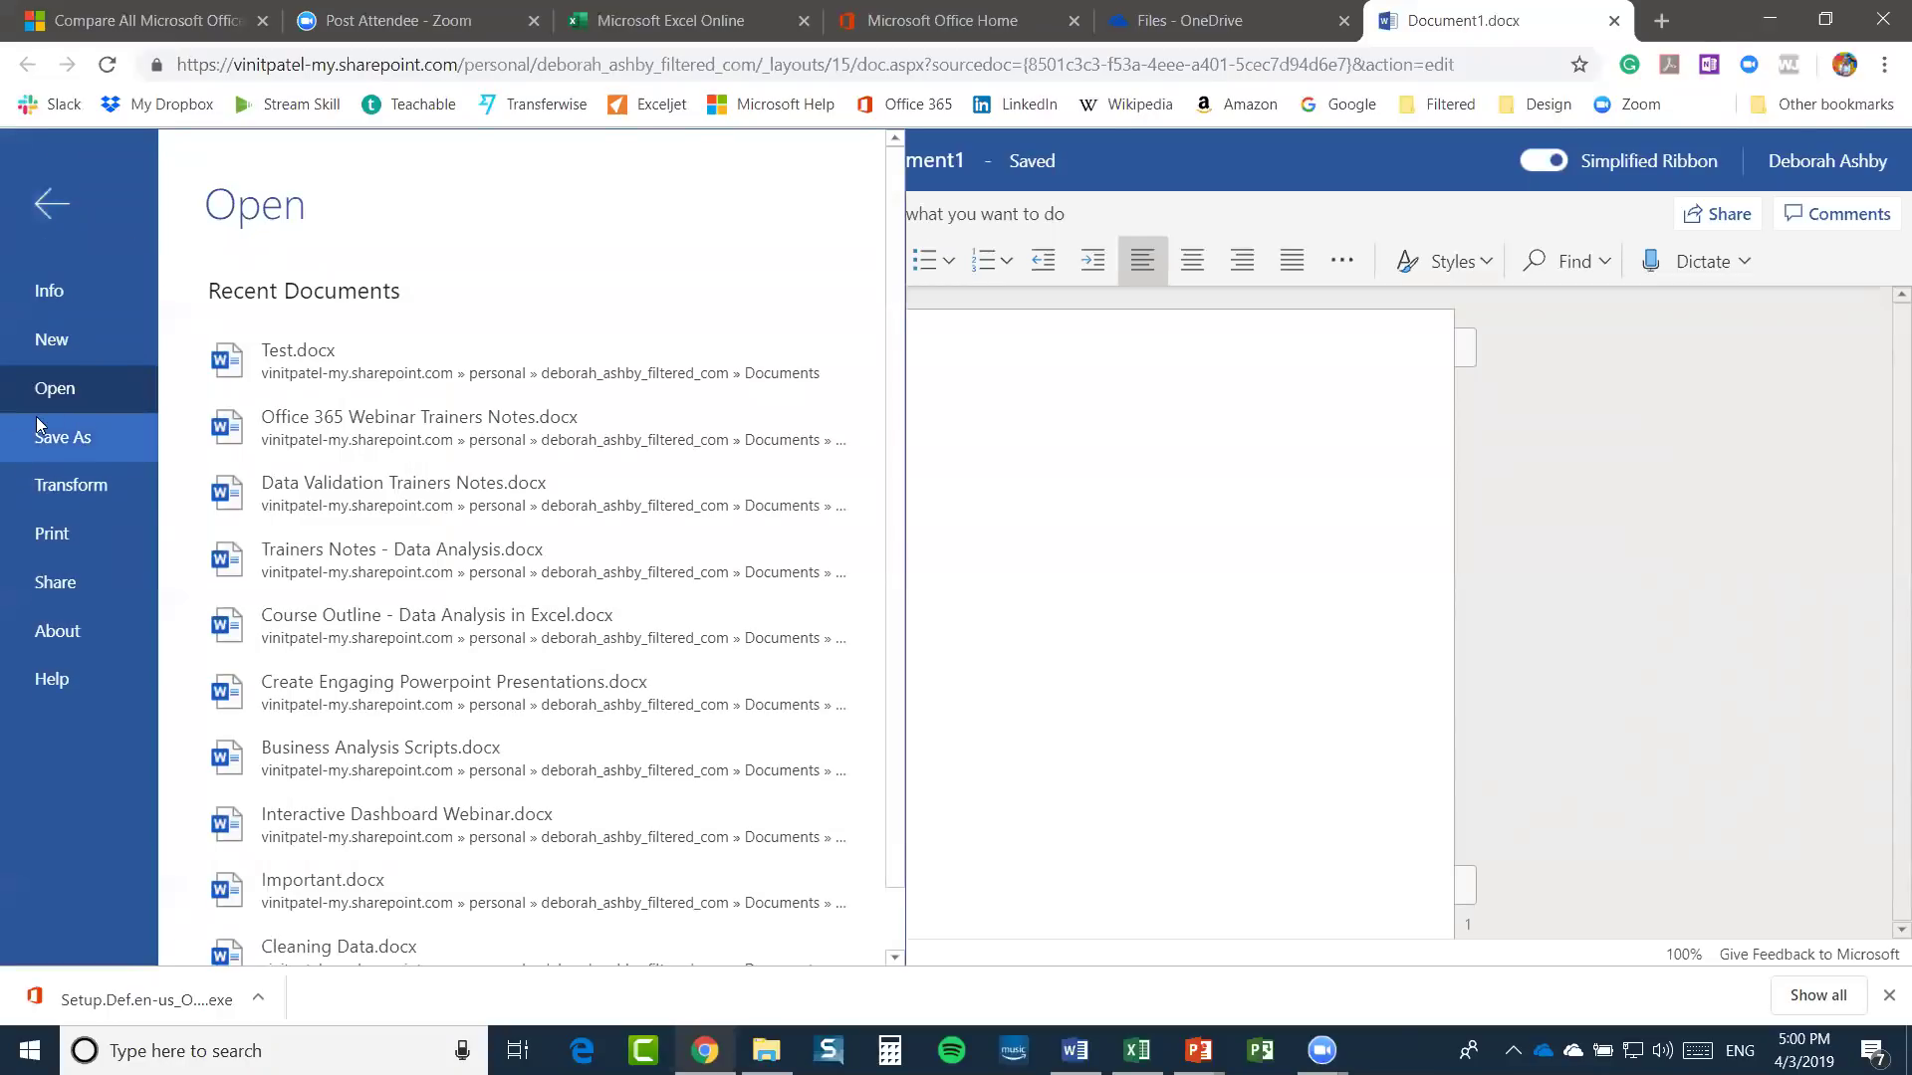
left_click(58, 440)
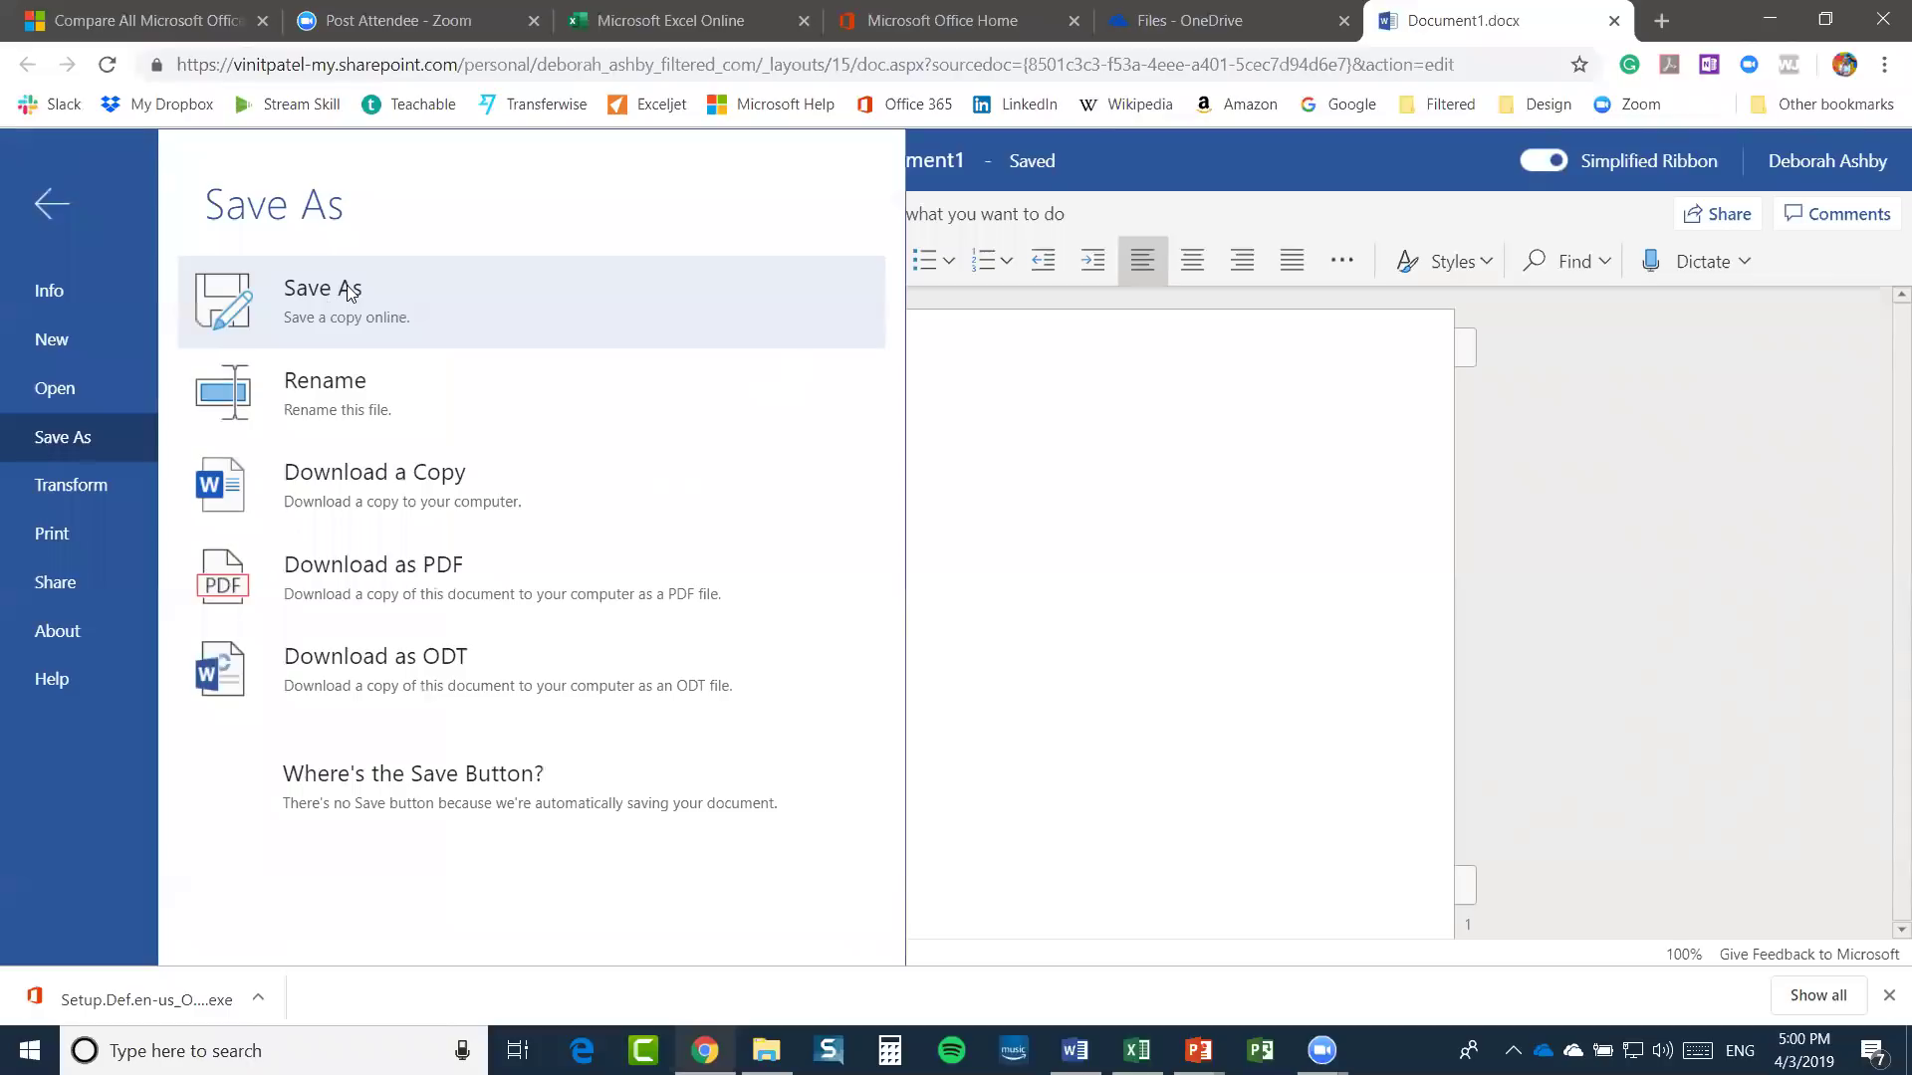
left_click(345, 412)
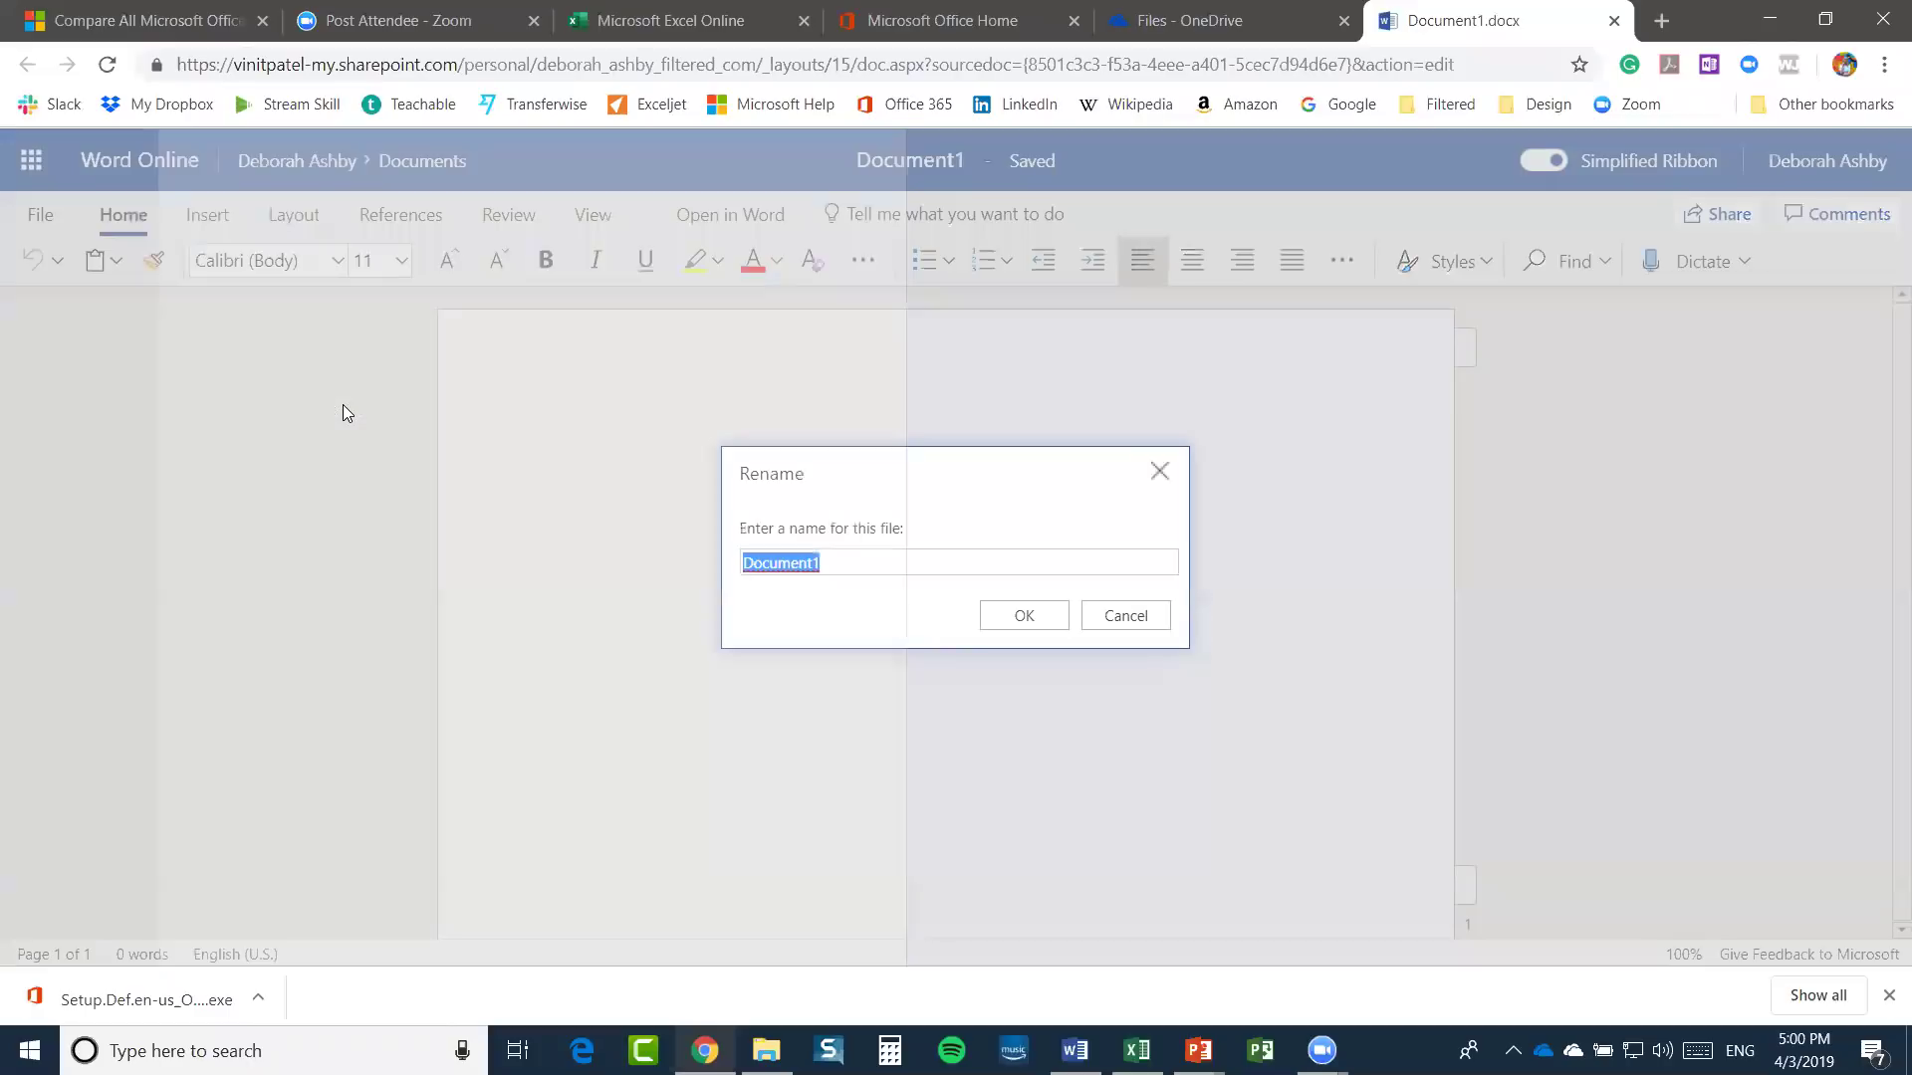
type("Test for")
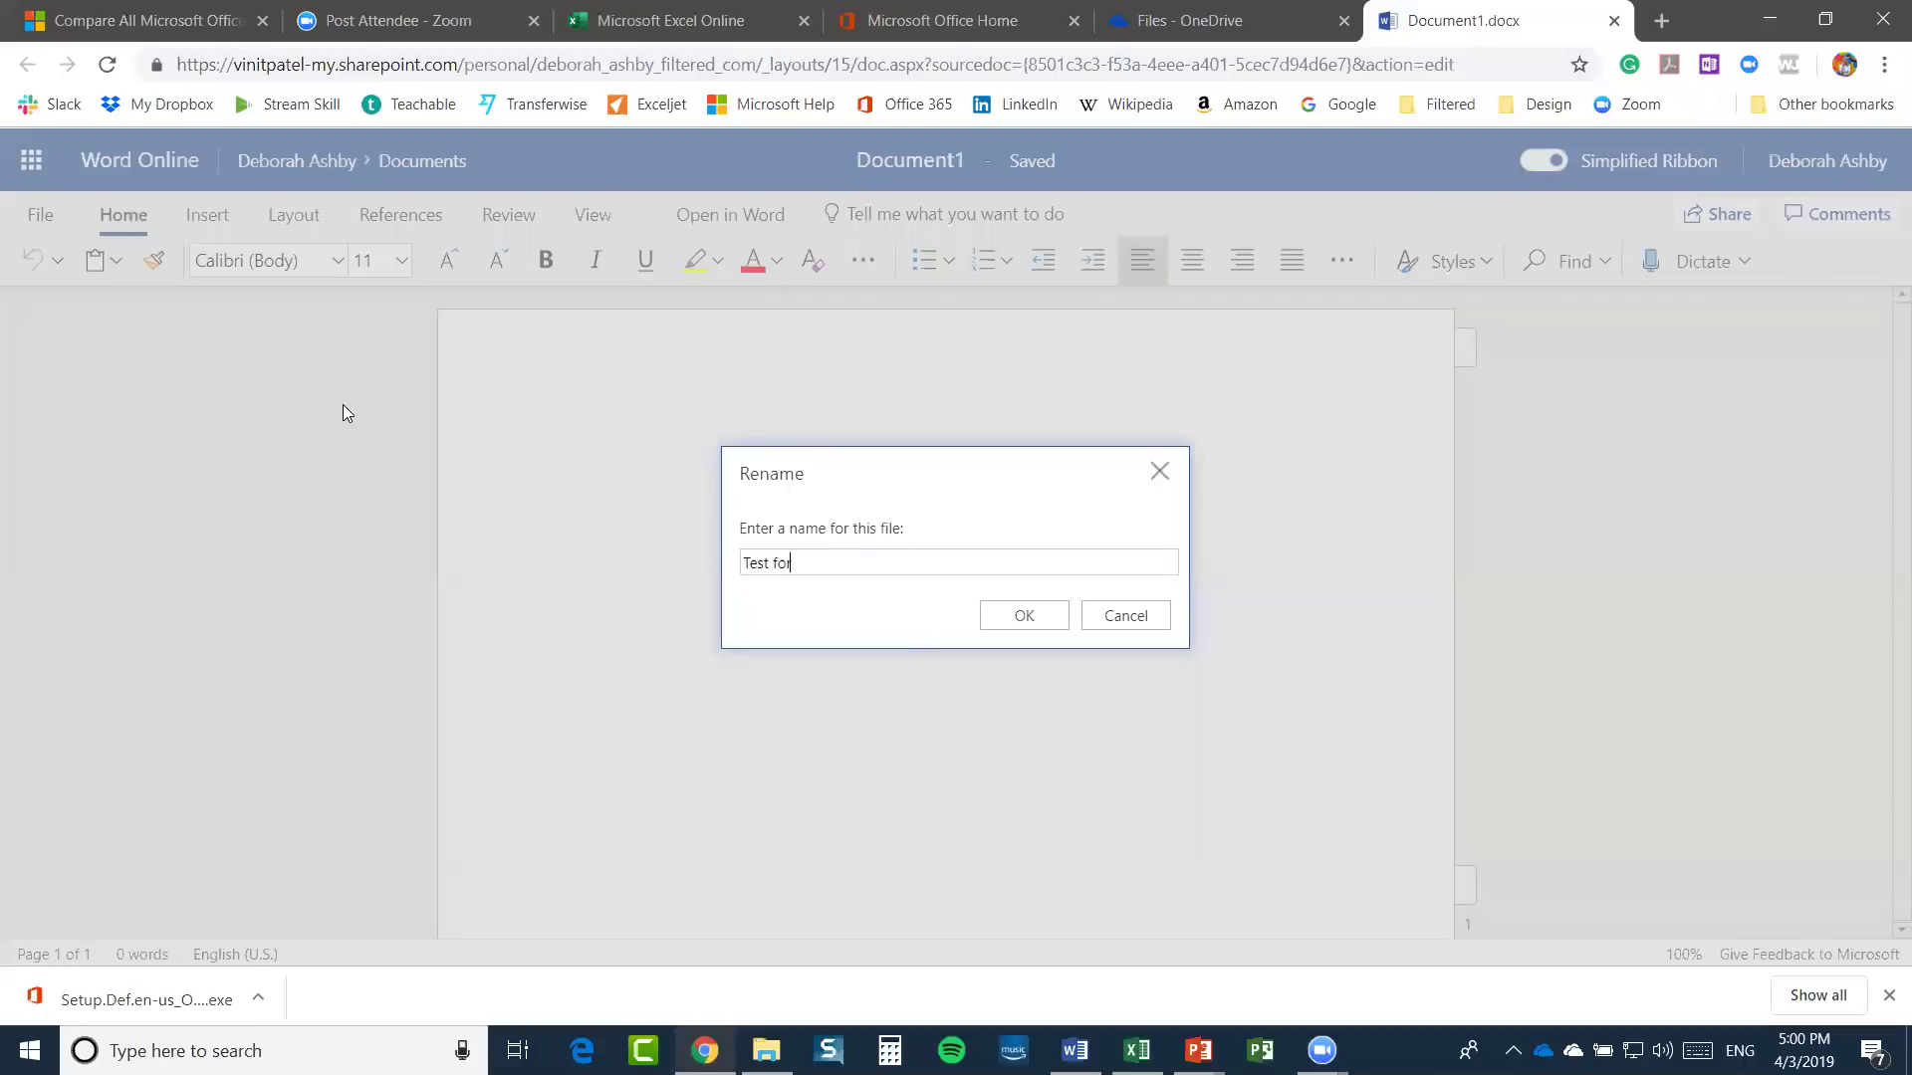
type(" Trainnig")
key("BackSpace")
key("BackSpace")
key("BackSpace")
type("ing")
left_click(1026, 614)
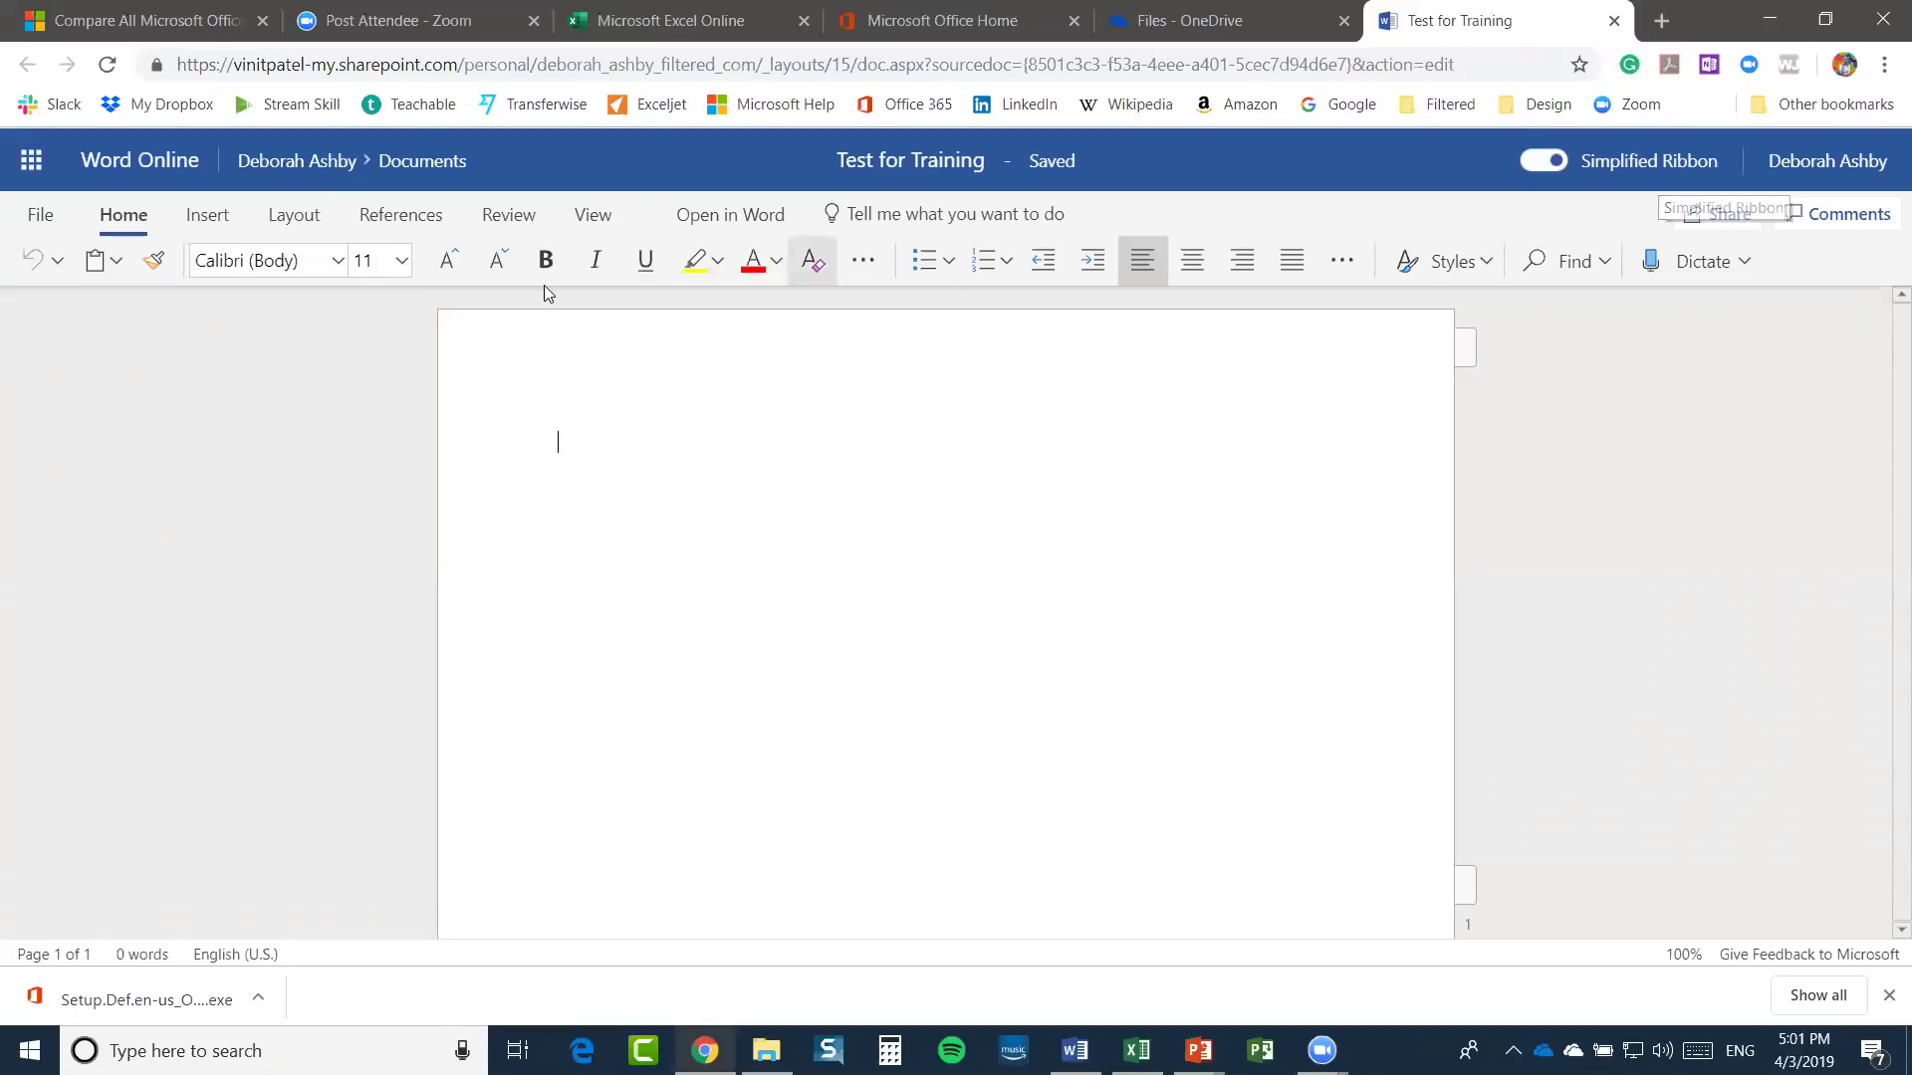
Turn off the Simplified Ribbon and enter the text "This is a document for training purposes" in the document
left_click(1543, 161)
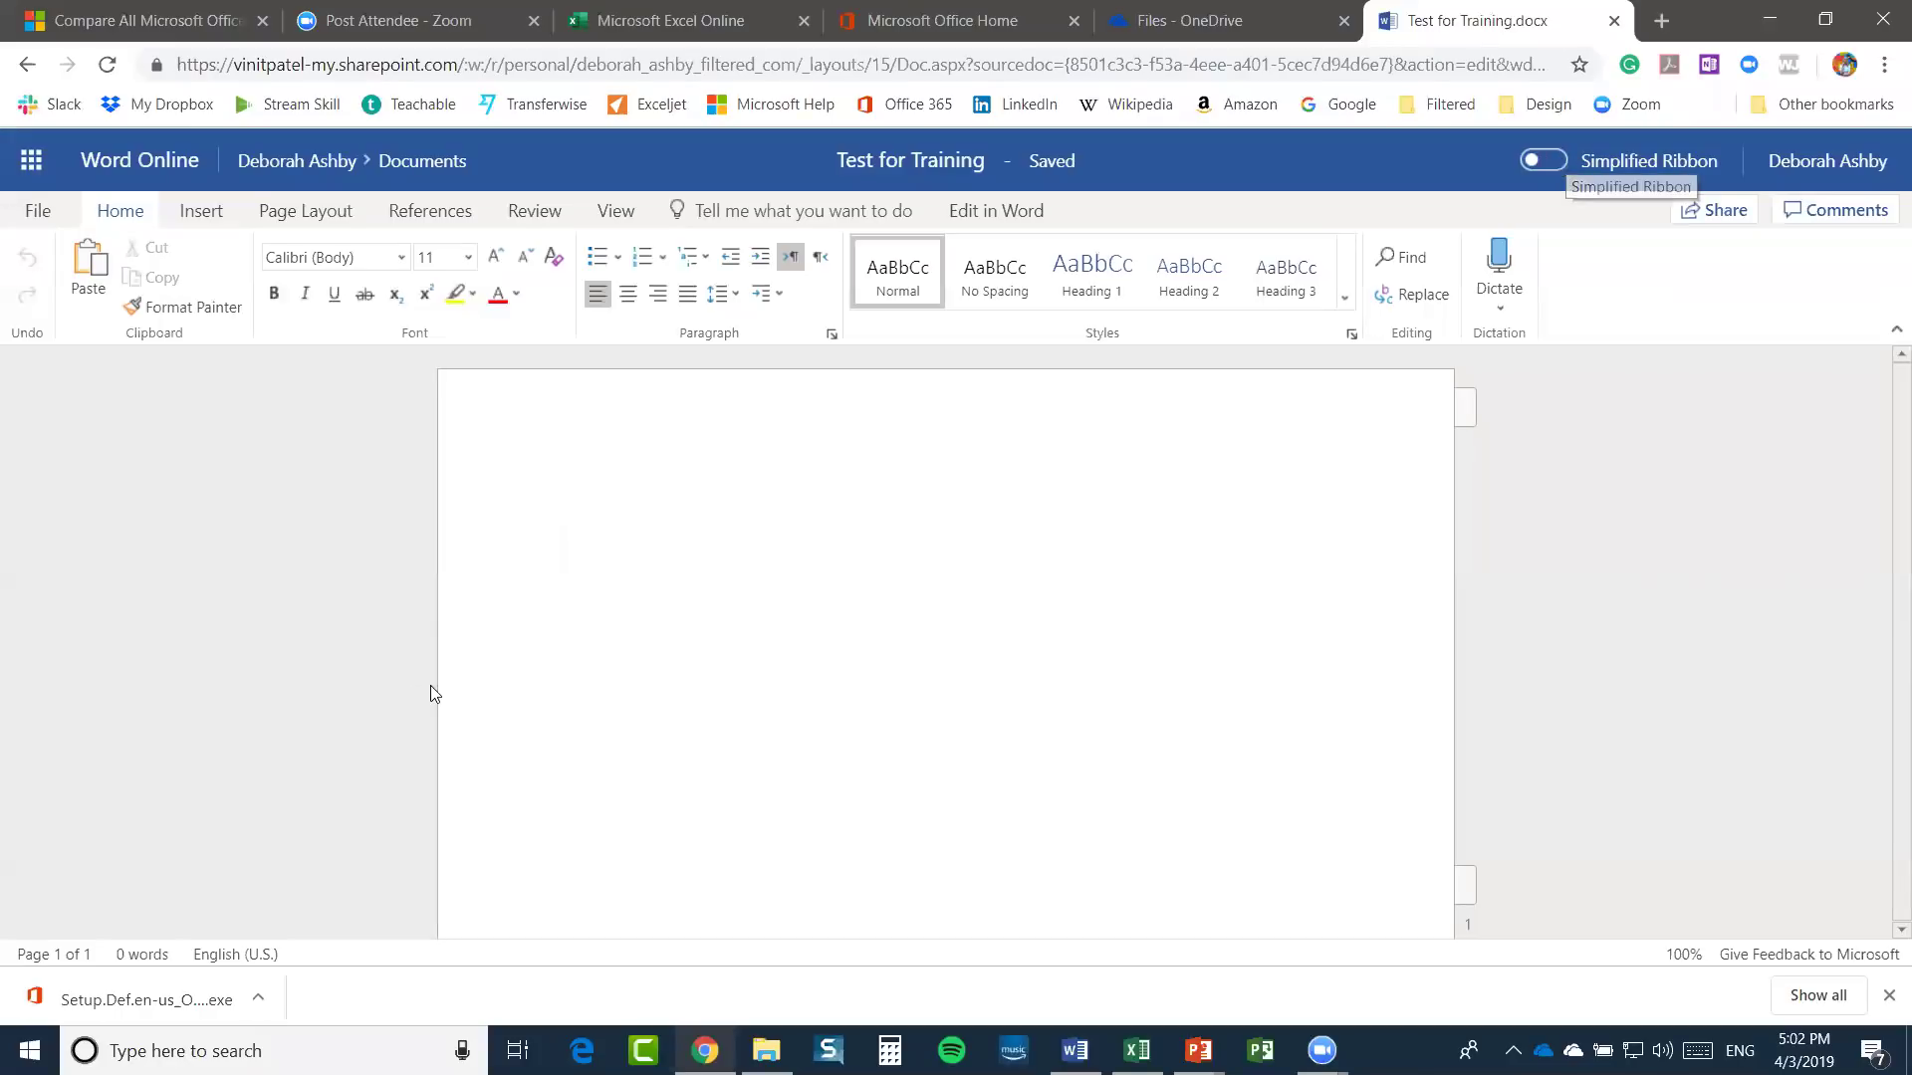
type("This")
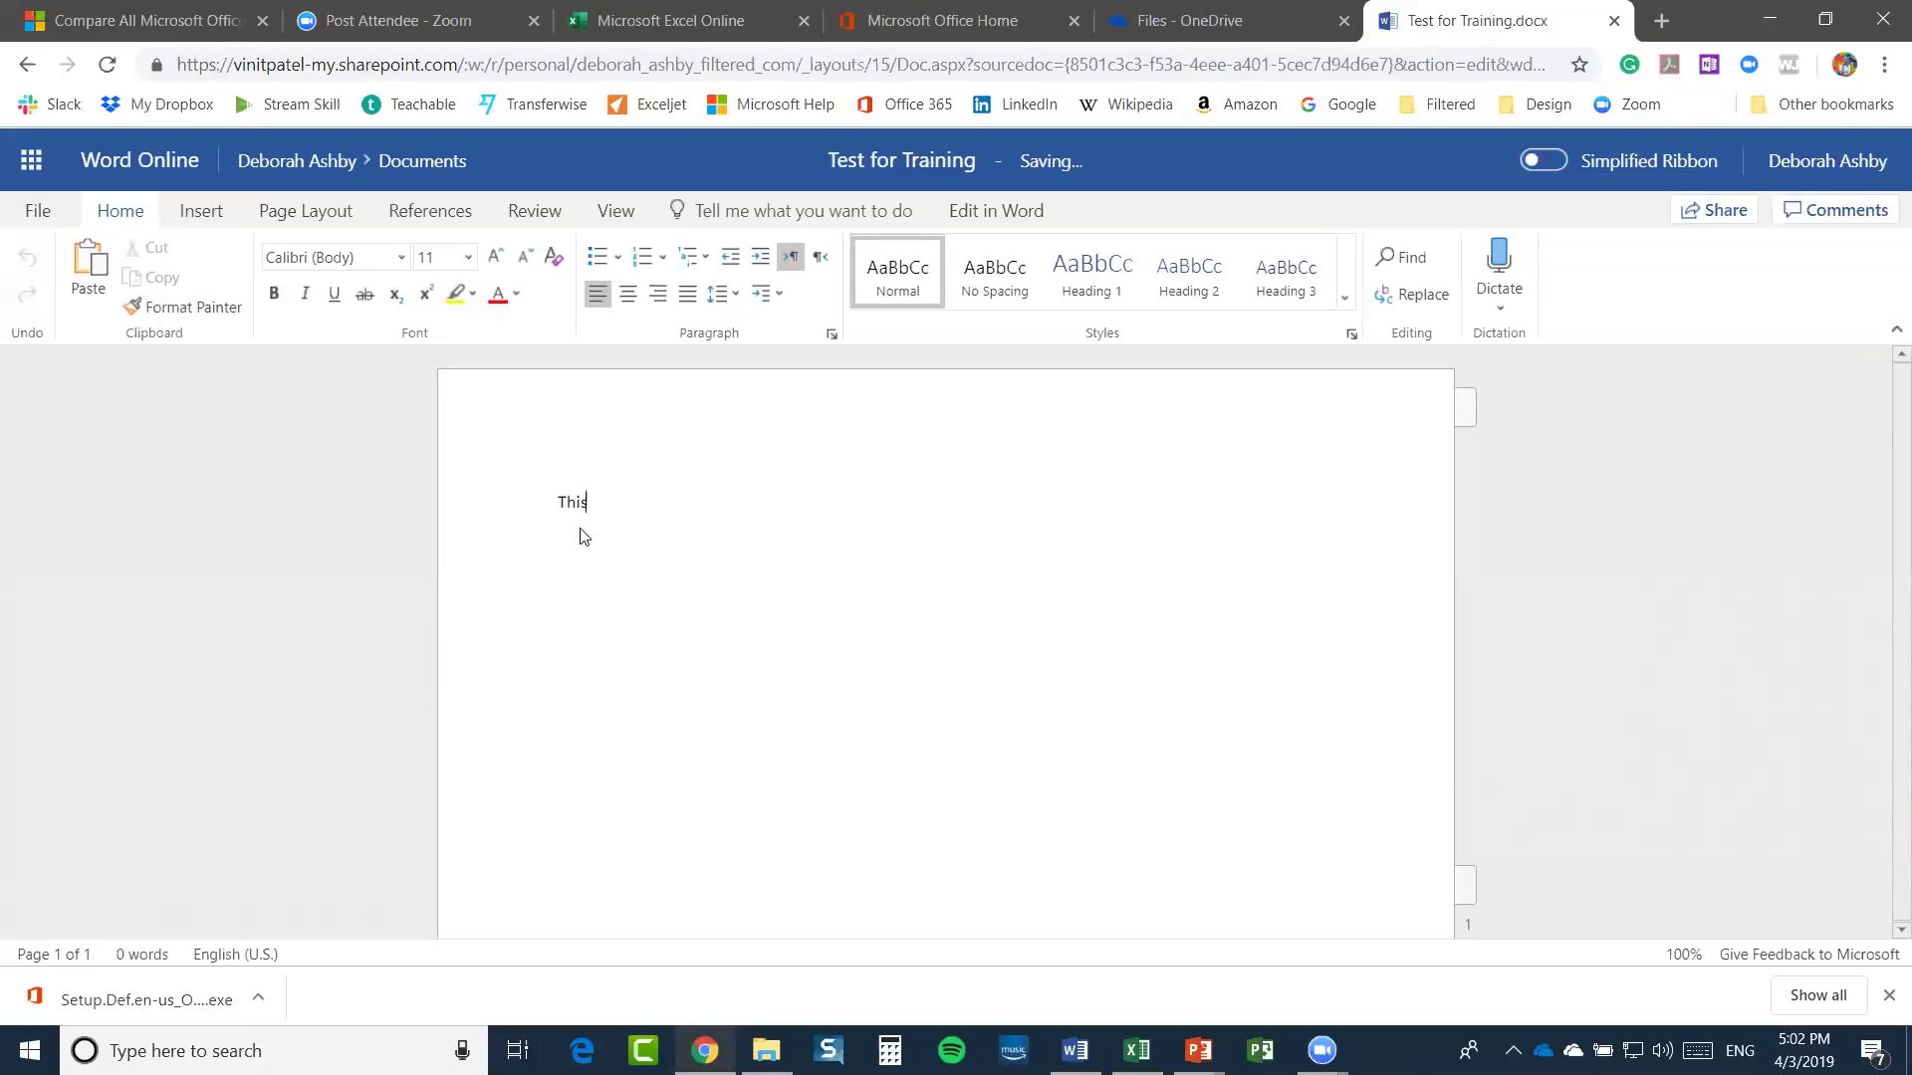
type(" is a ocument")
key("BackSpace")
key("BackSpace")
key("BackSpace")
type("document for training purposes")
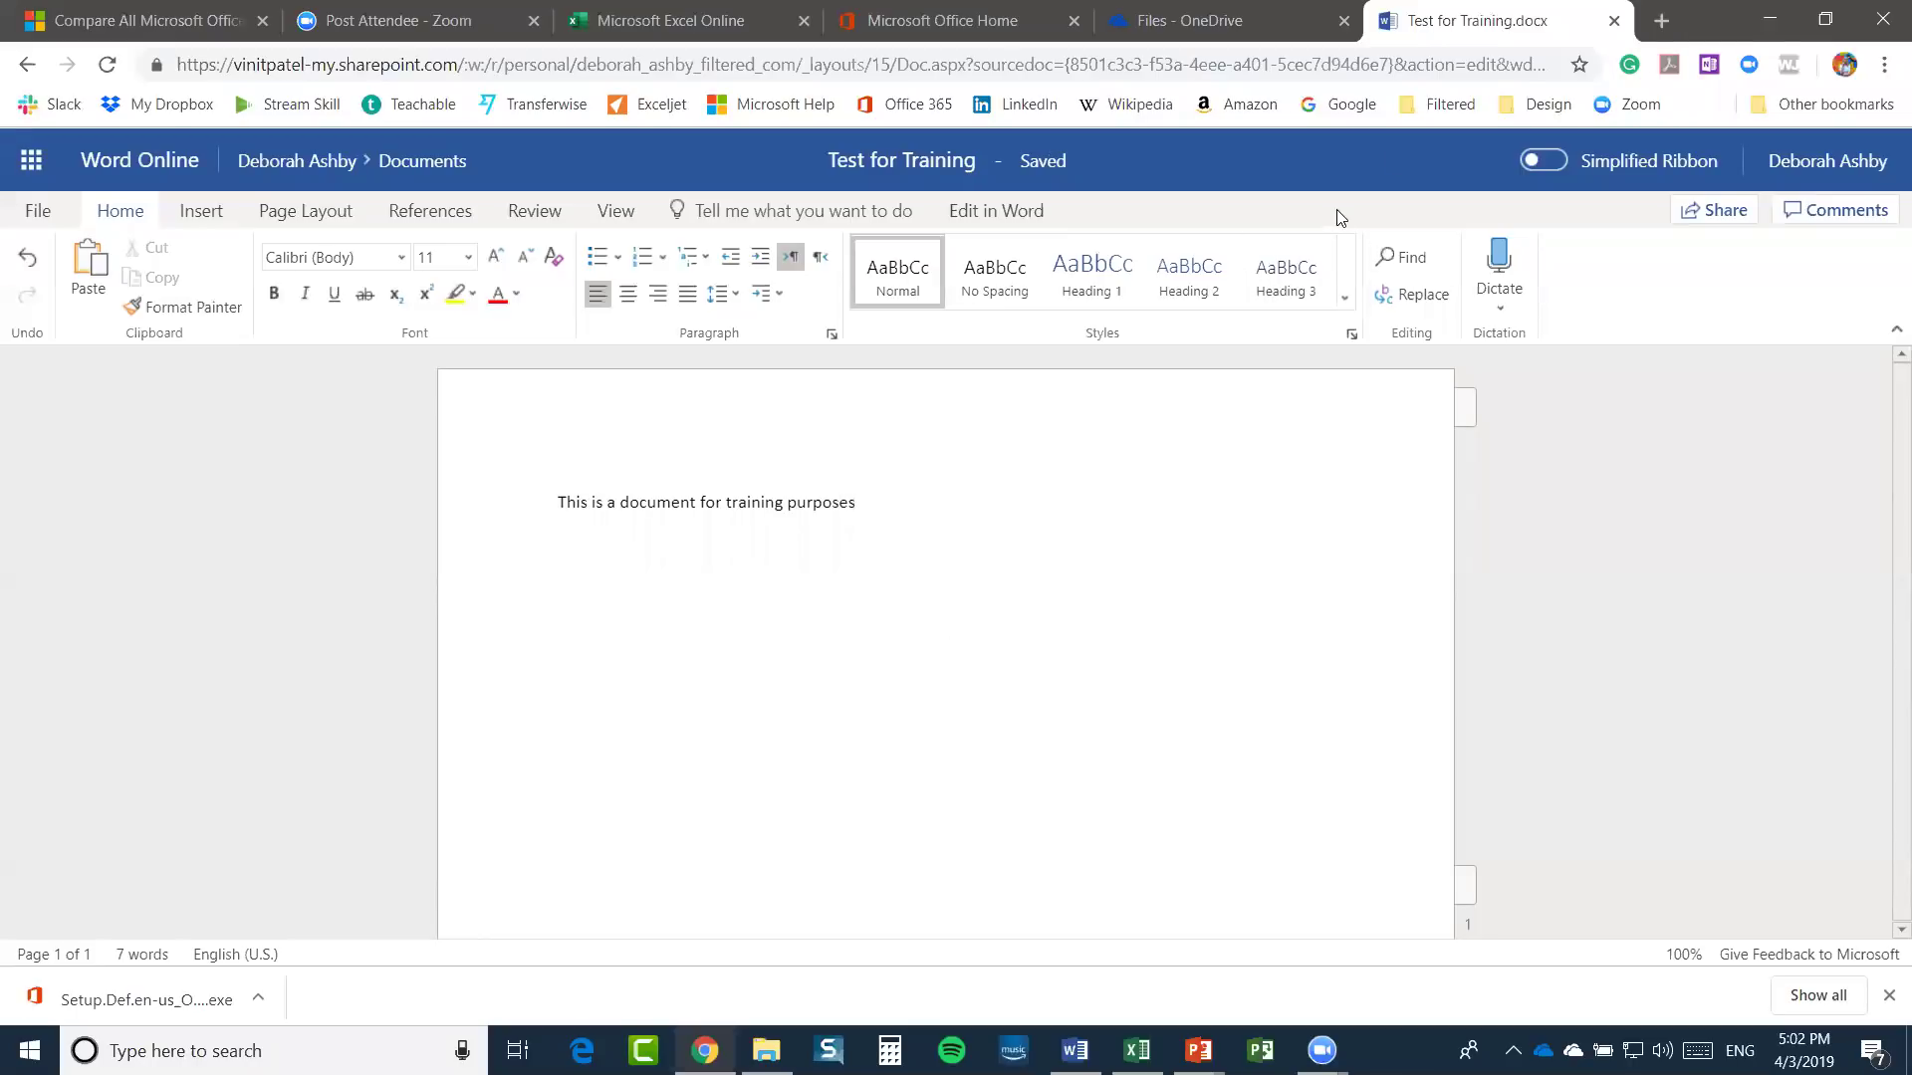
Close the document, refresh the OneDrive Files list, and check the contents of the saved Test for Training.docx
left_click(1615, 20)
left_click(111, 68)
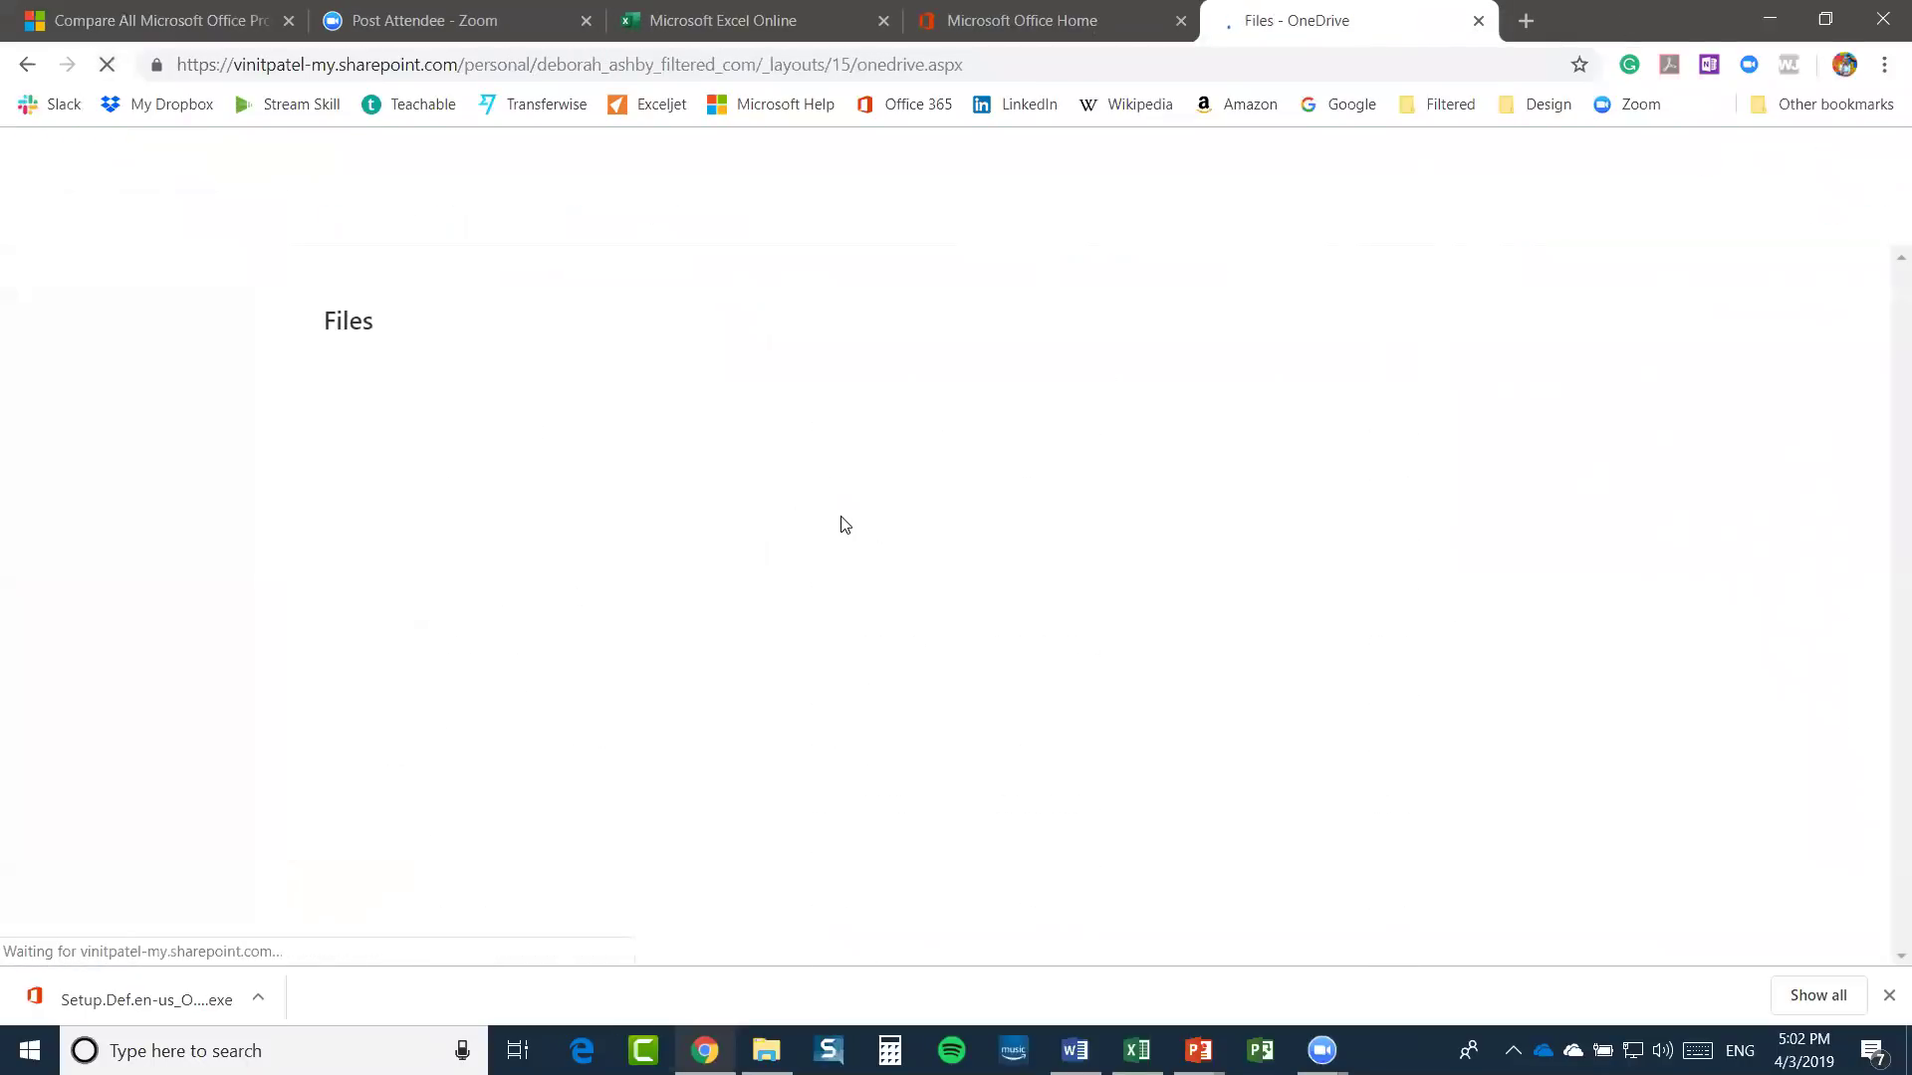
scroll(700, 662, "down", 6)
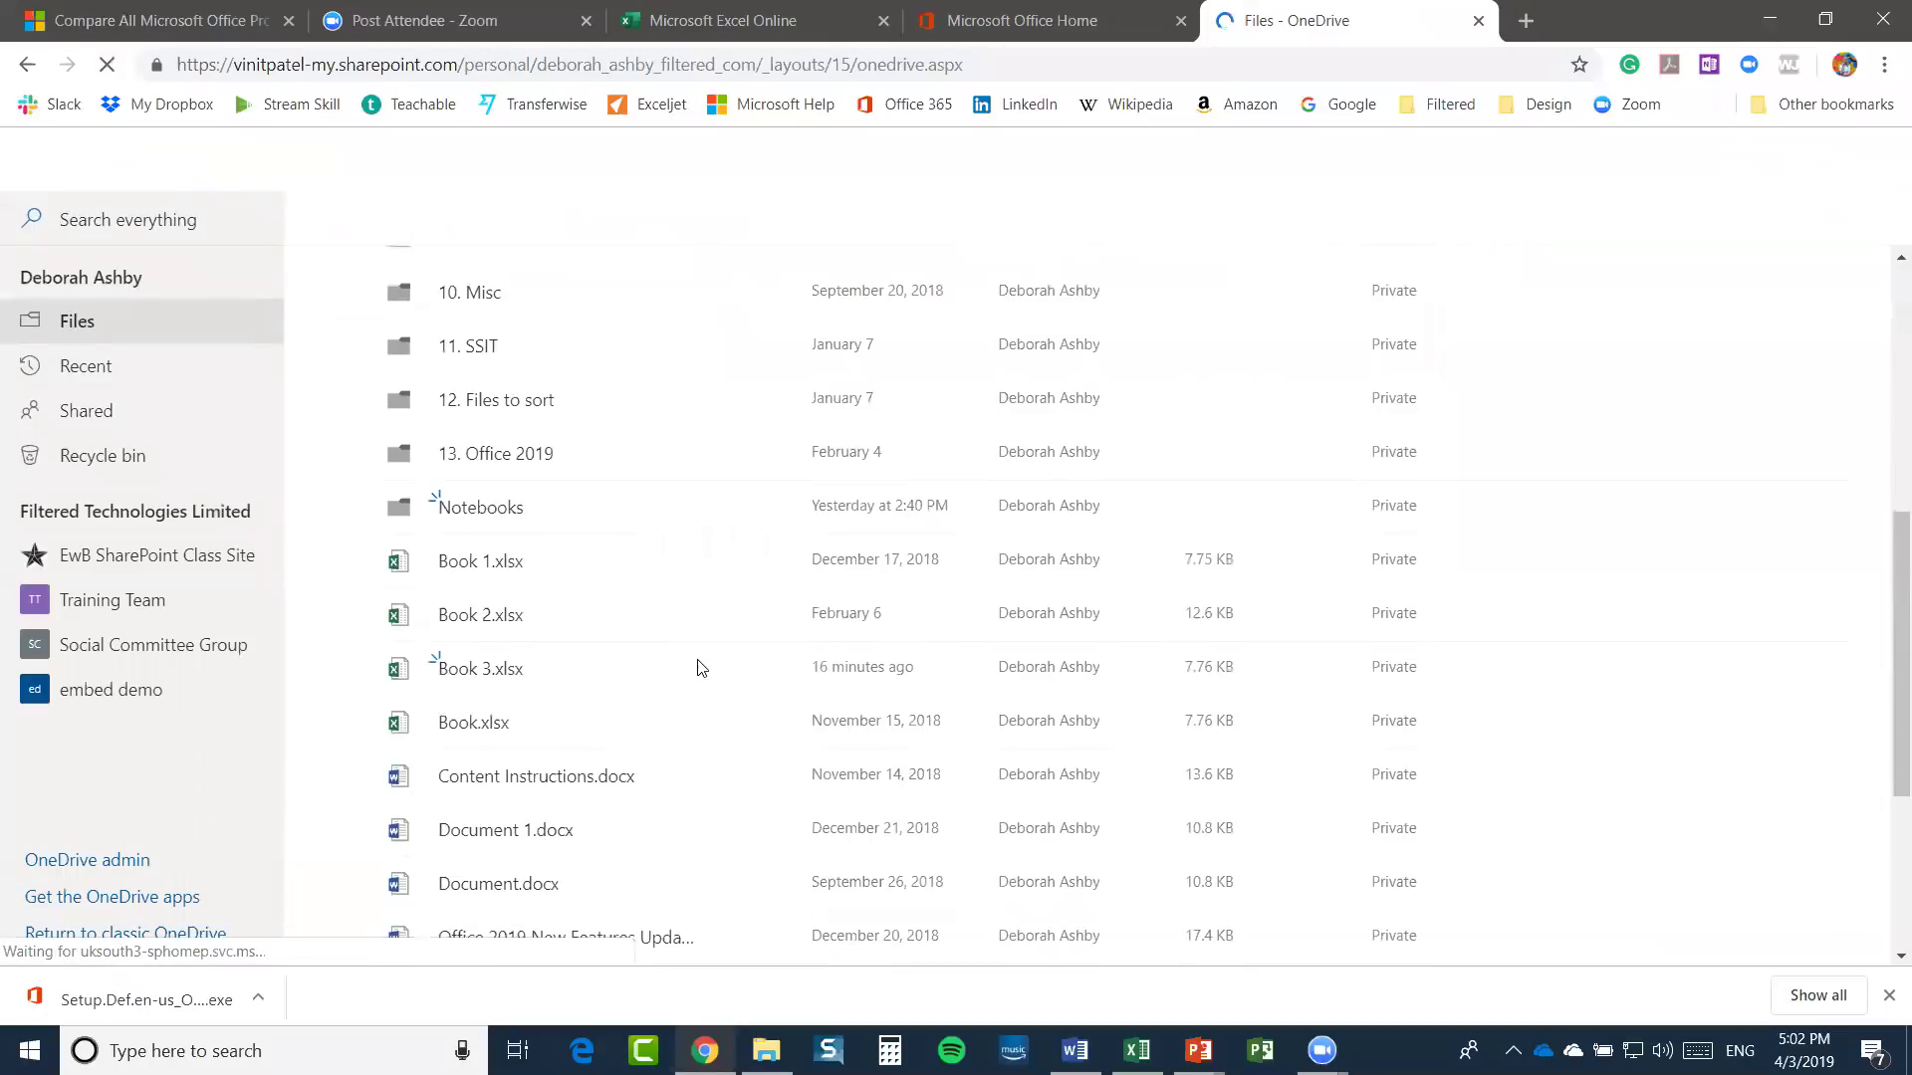
scroll(700, 667, "down", 4)
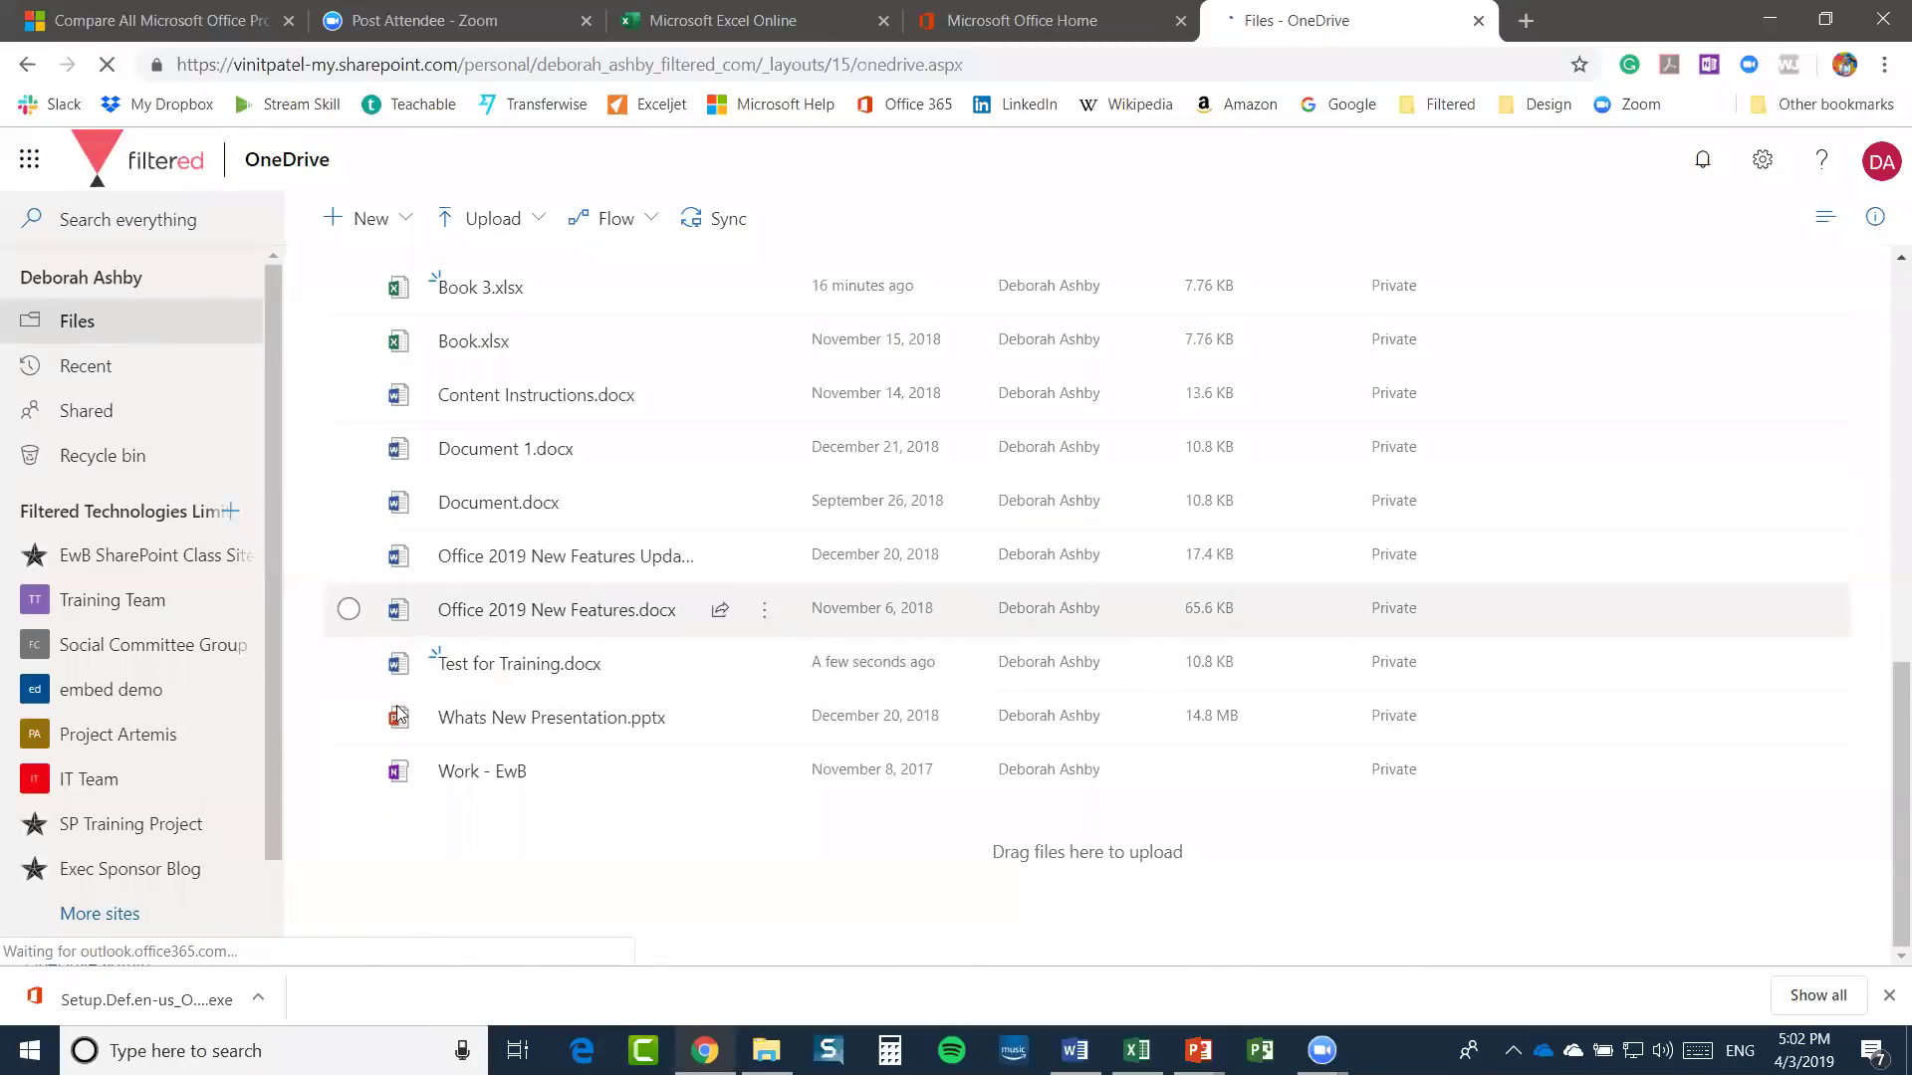
mouse_move(521, 664)
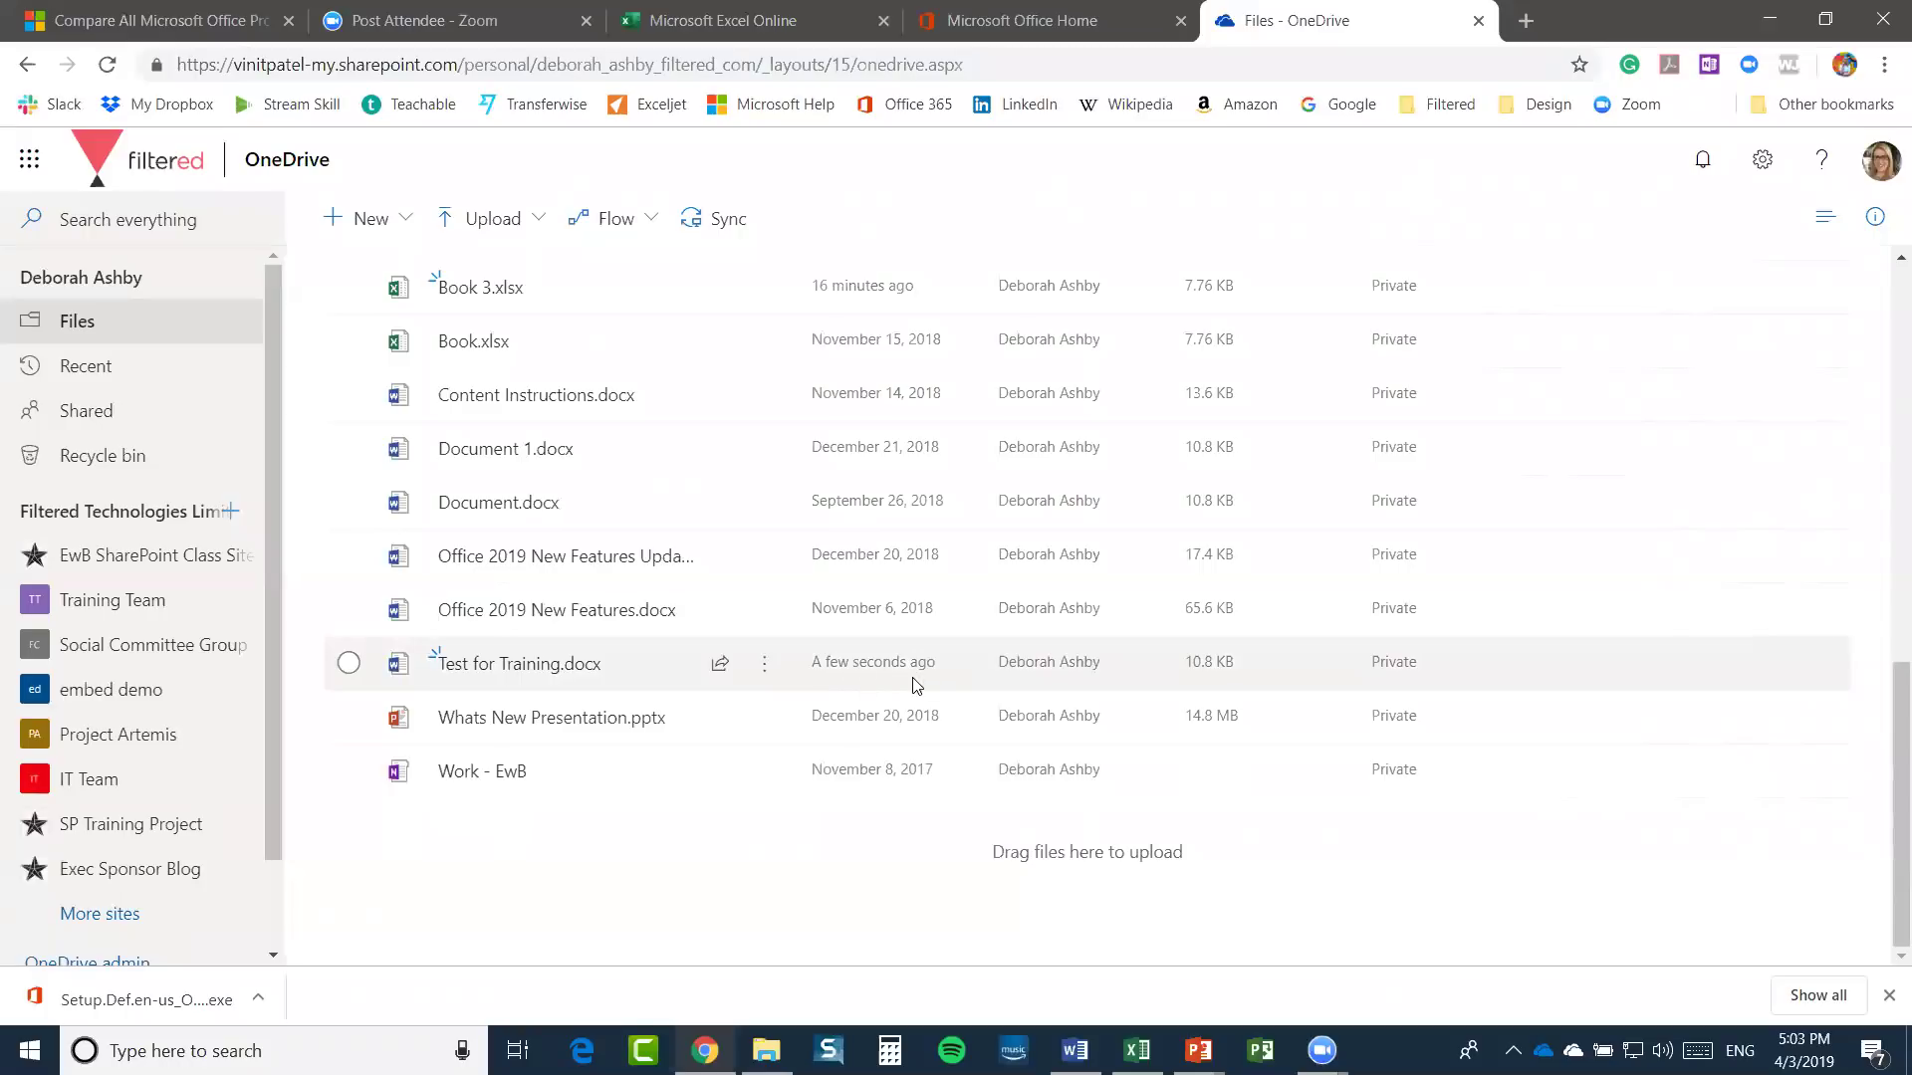
left_click(508, 664)
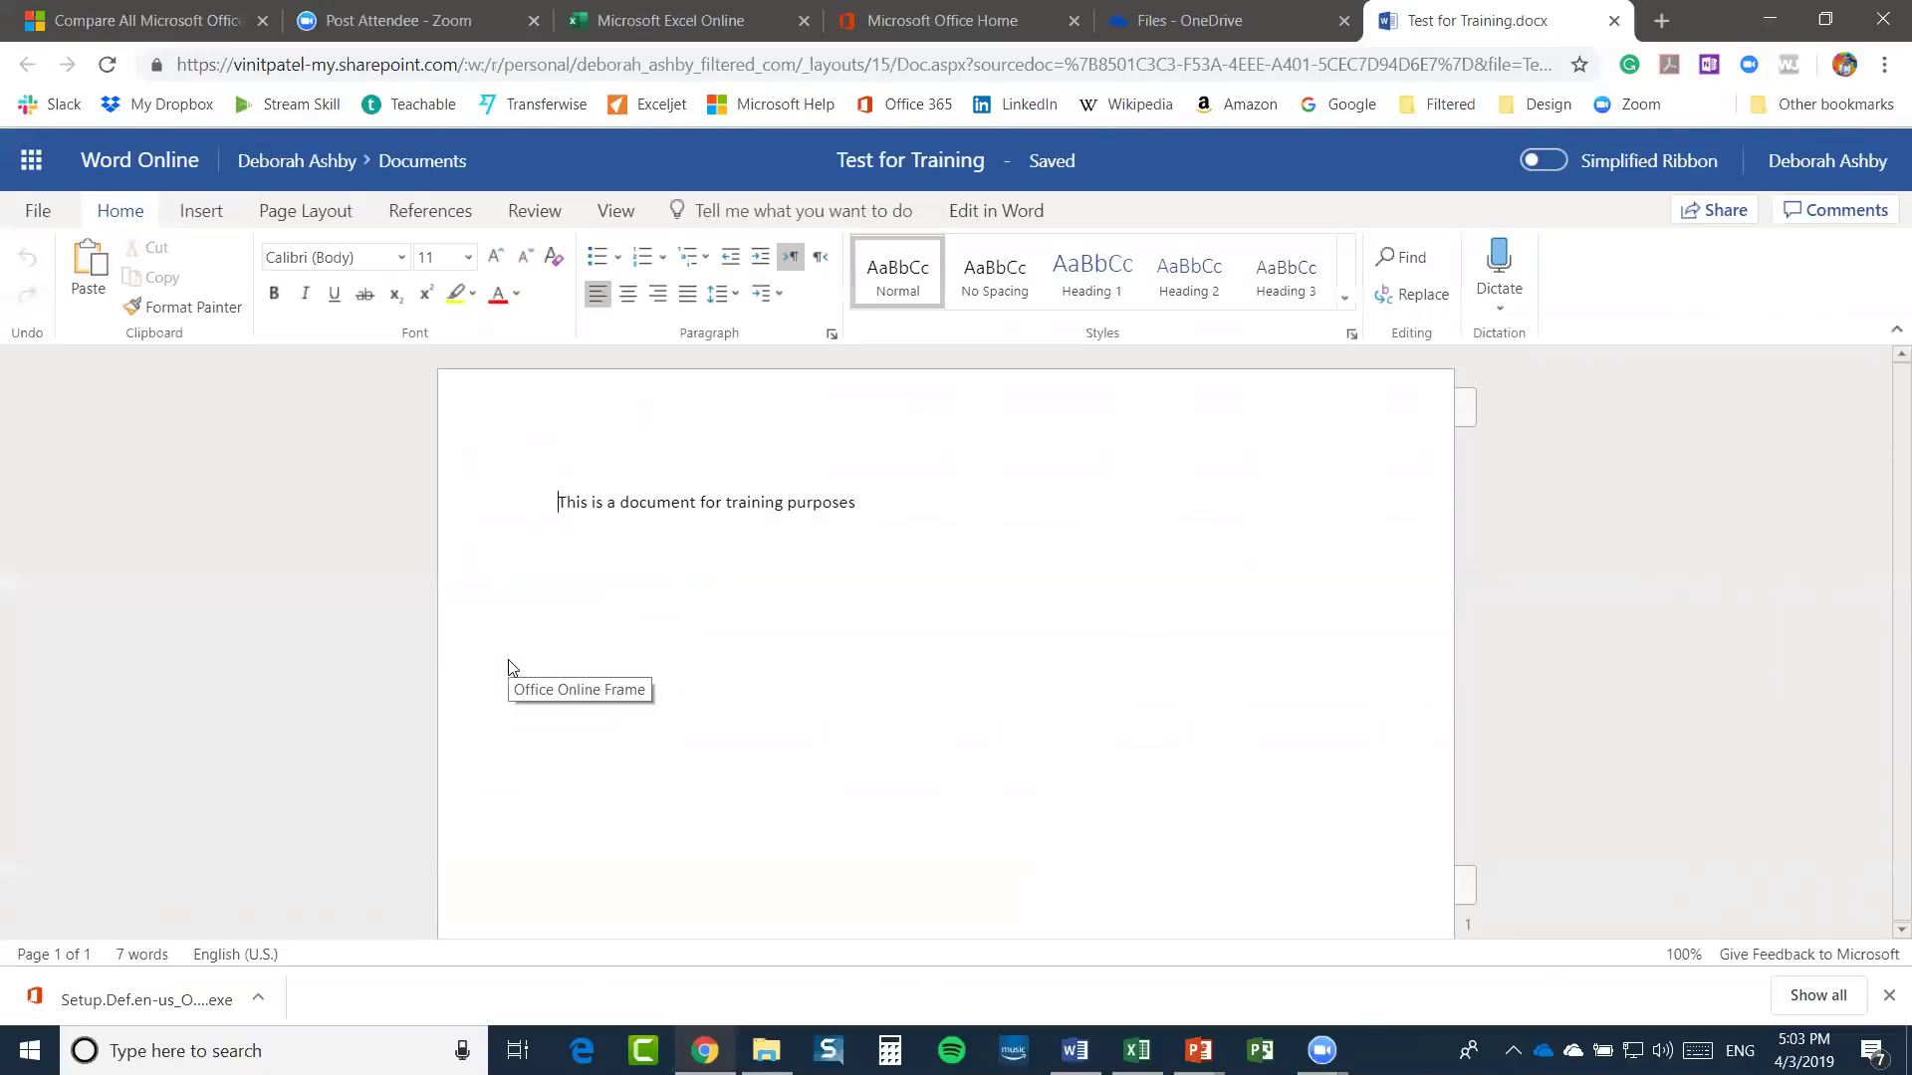
left_click(1615, 21)
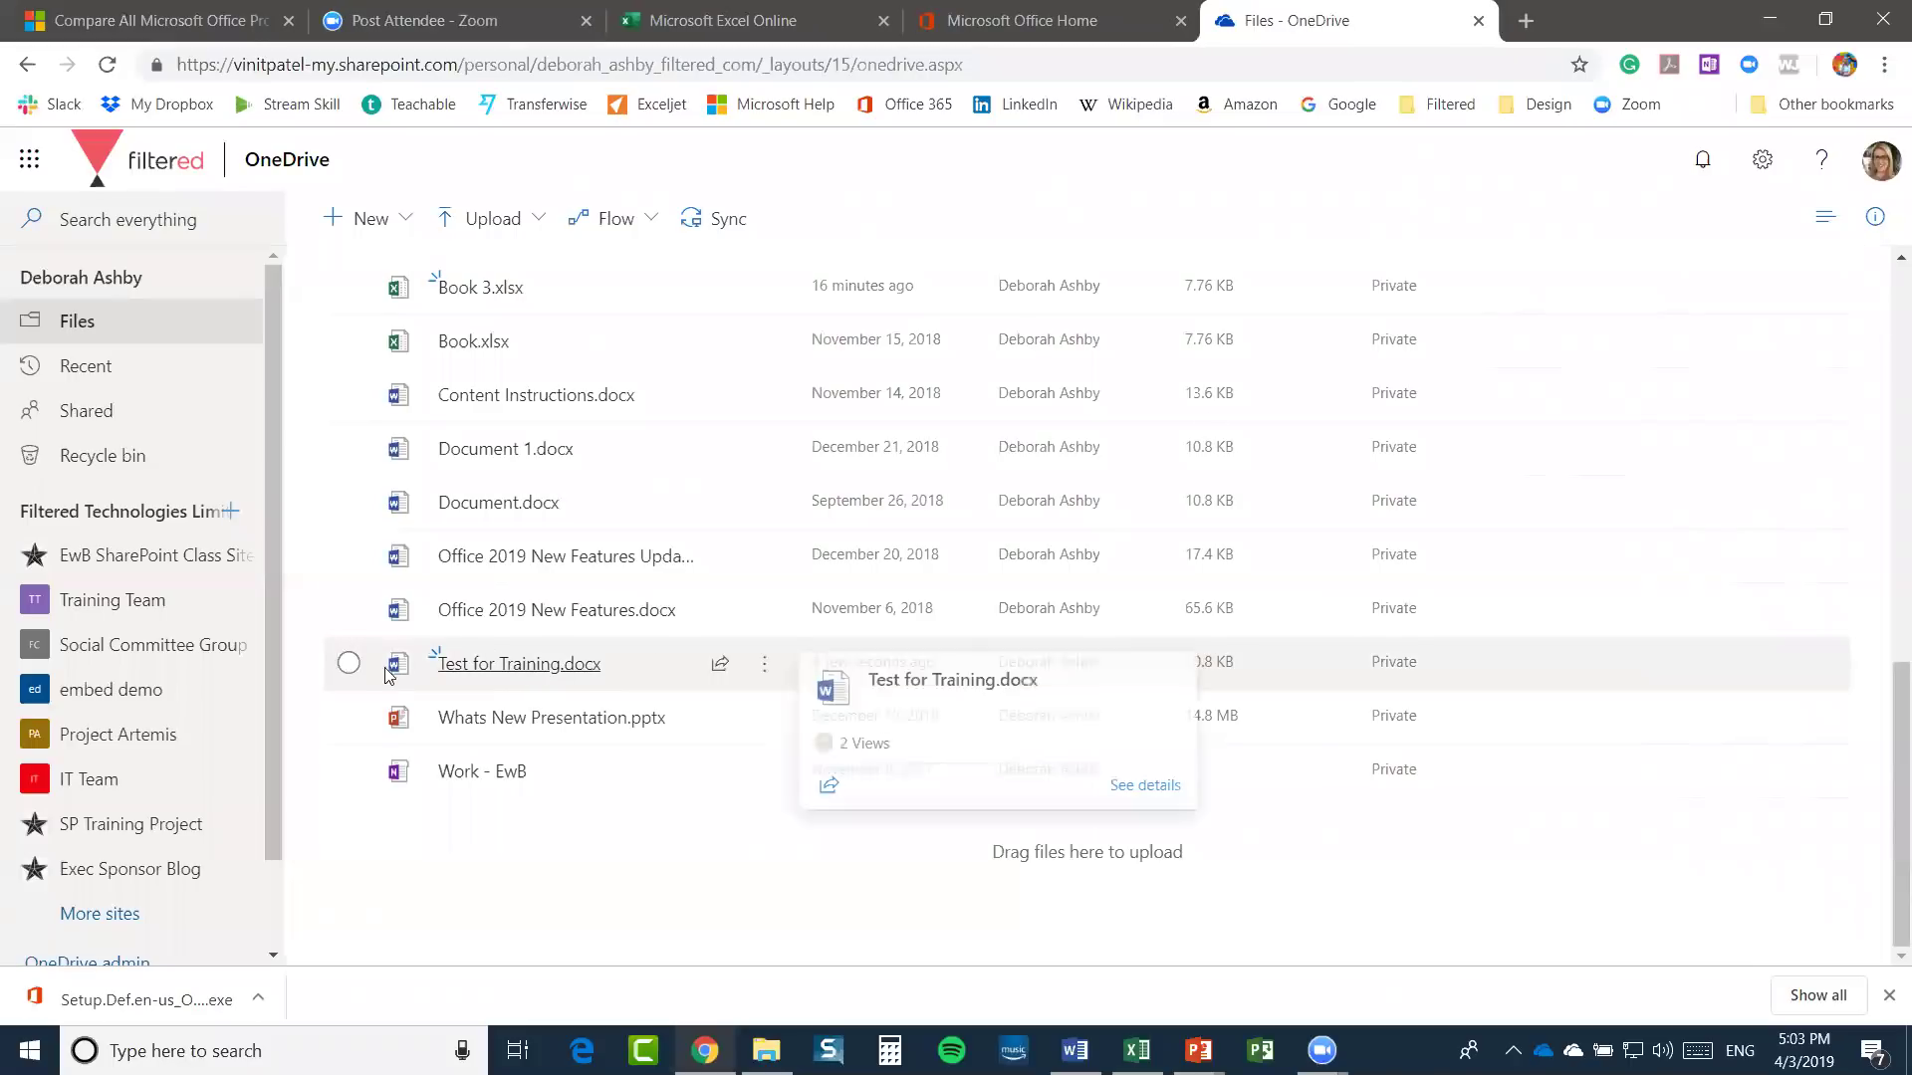
Examine the sharing options and link settings for Test for Training.docx without sending a link, and deselect the file
left_click(350, 669)
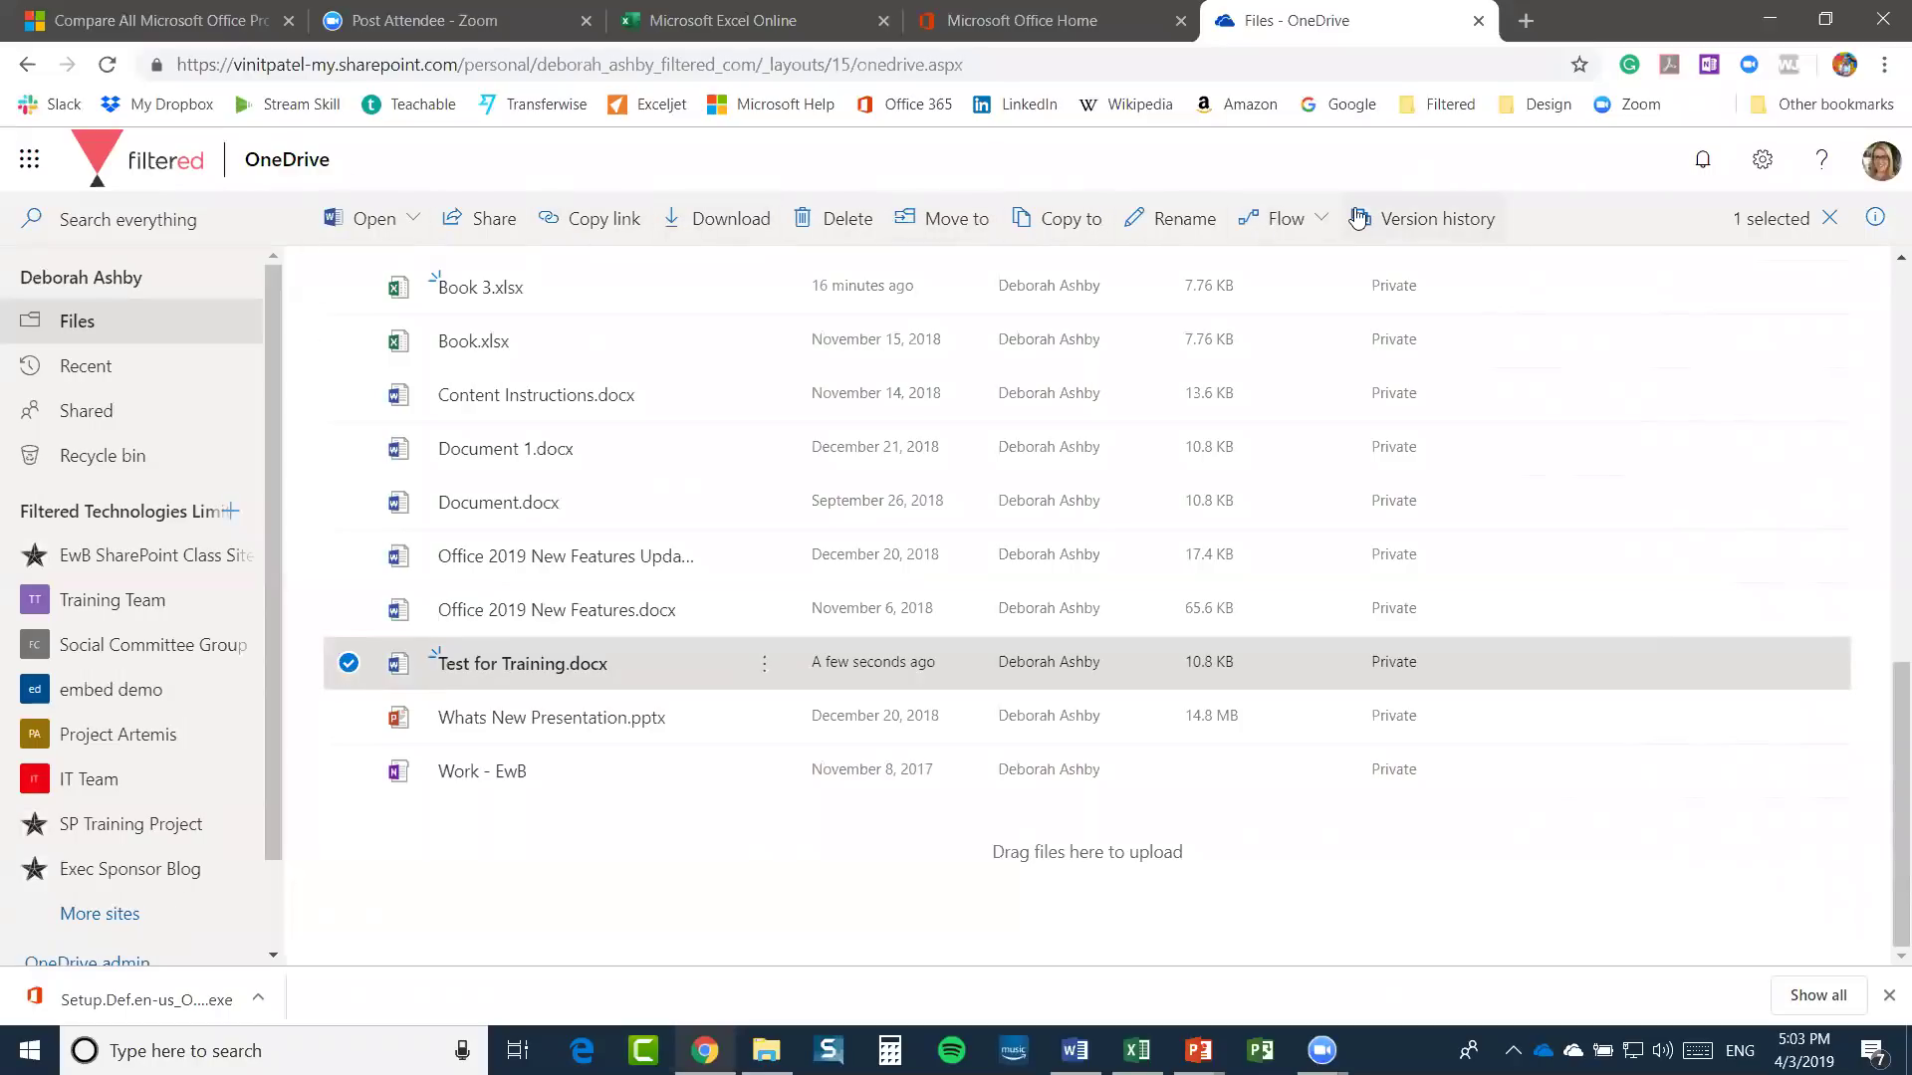
left_click(489, 221)
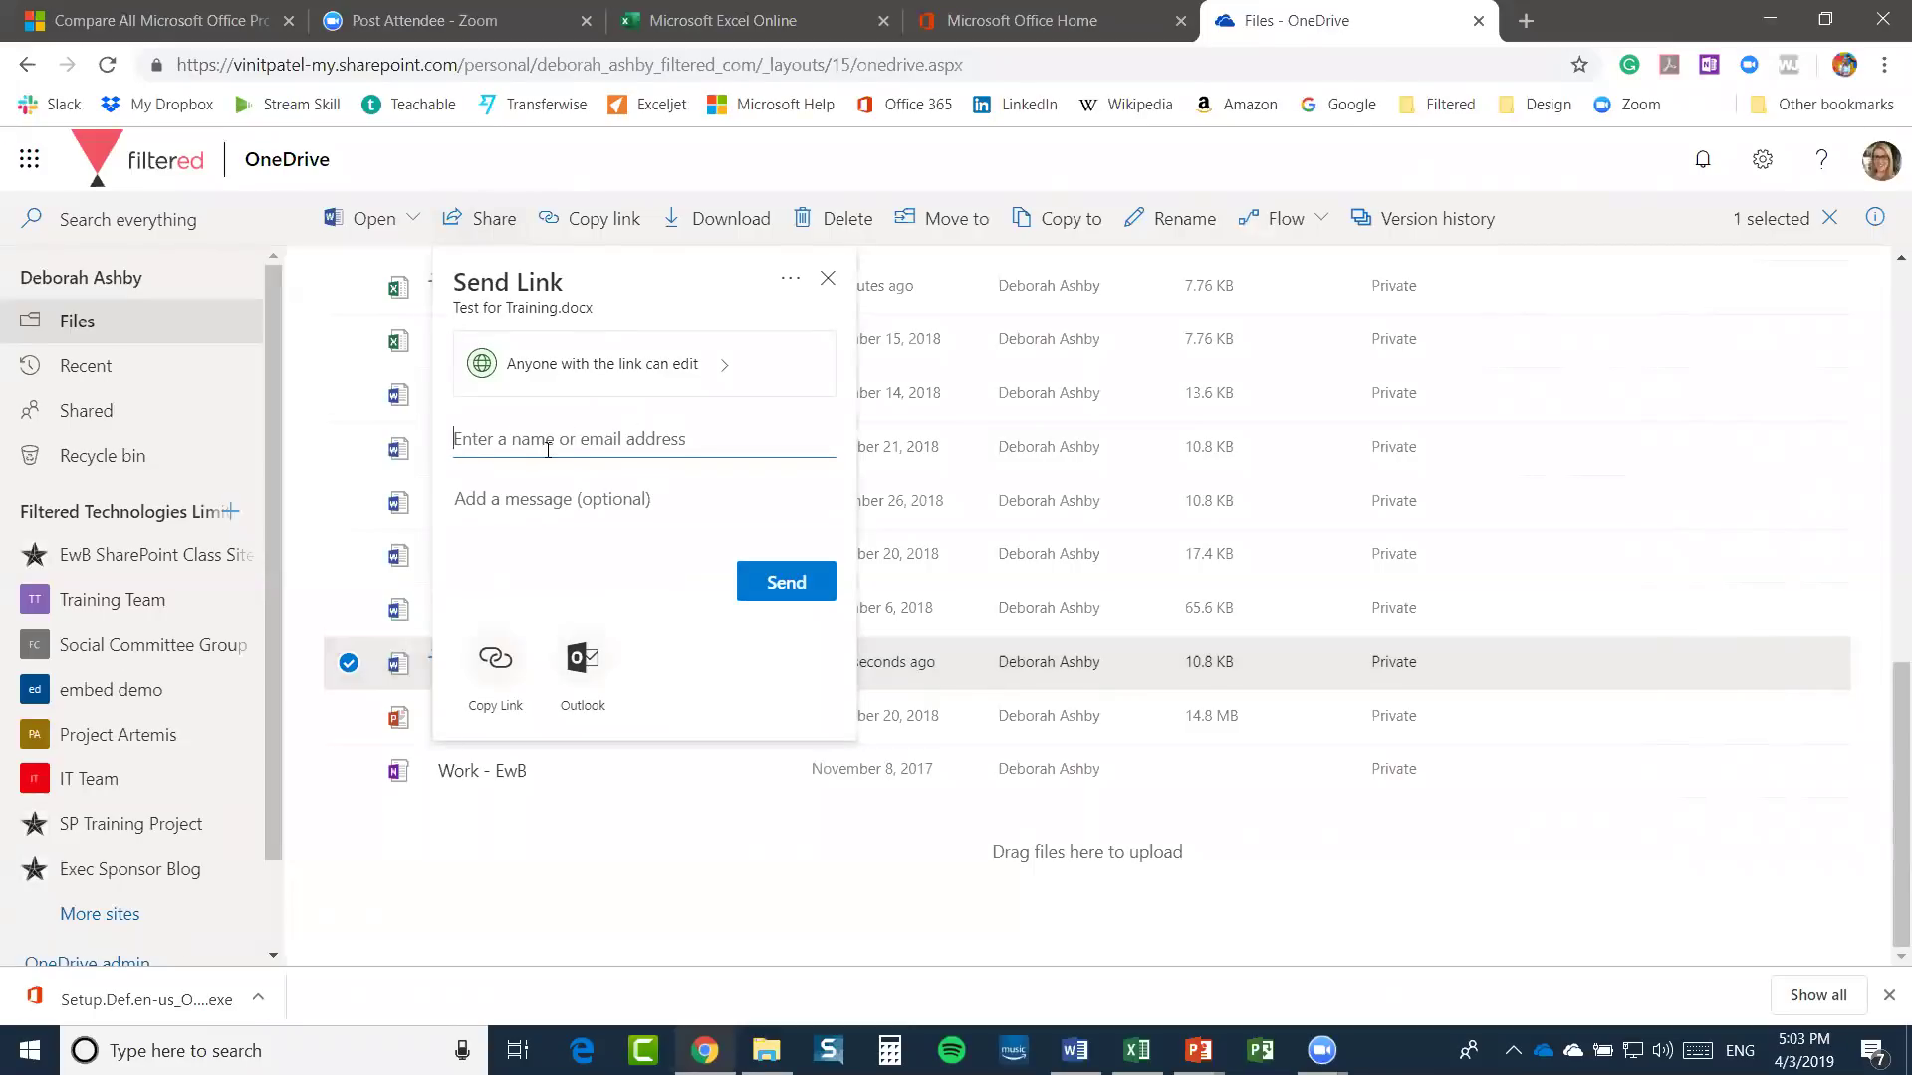
left_click(722, 369)
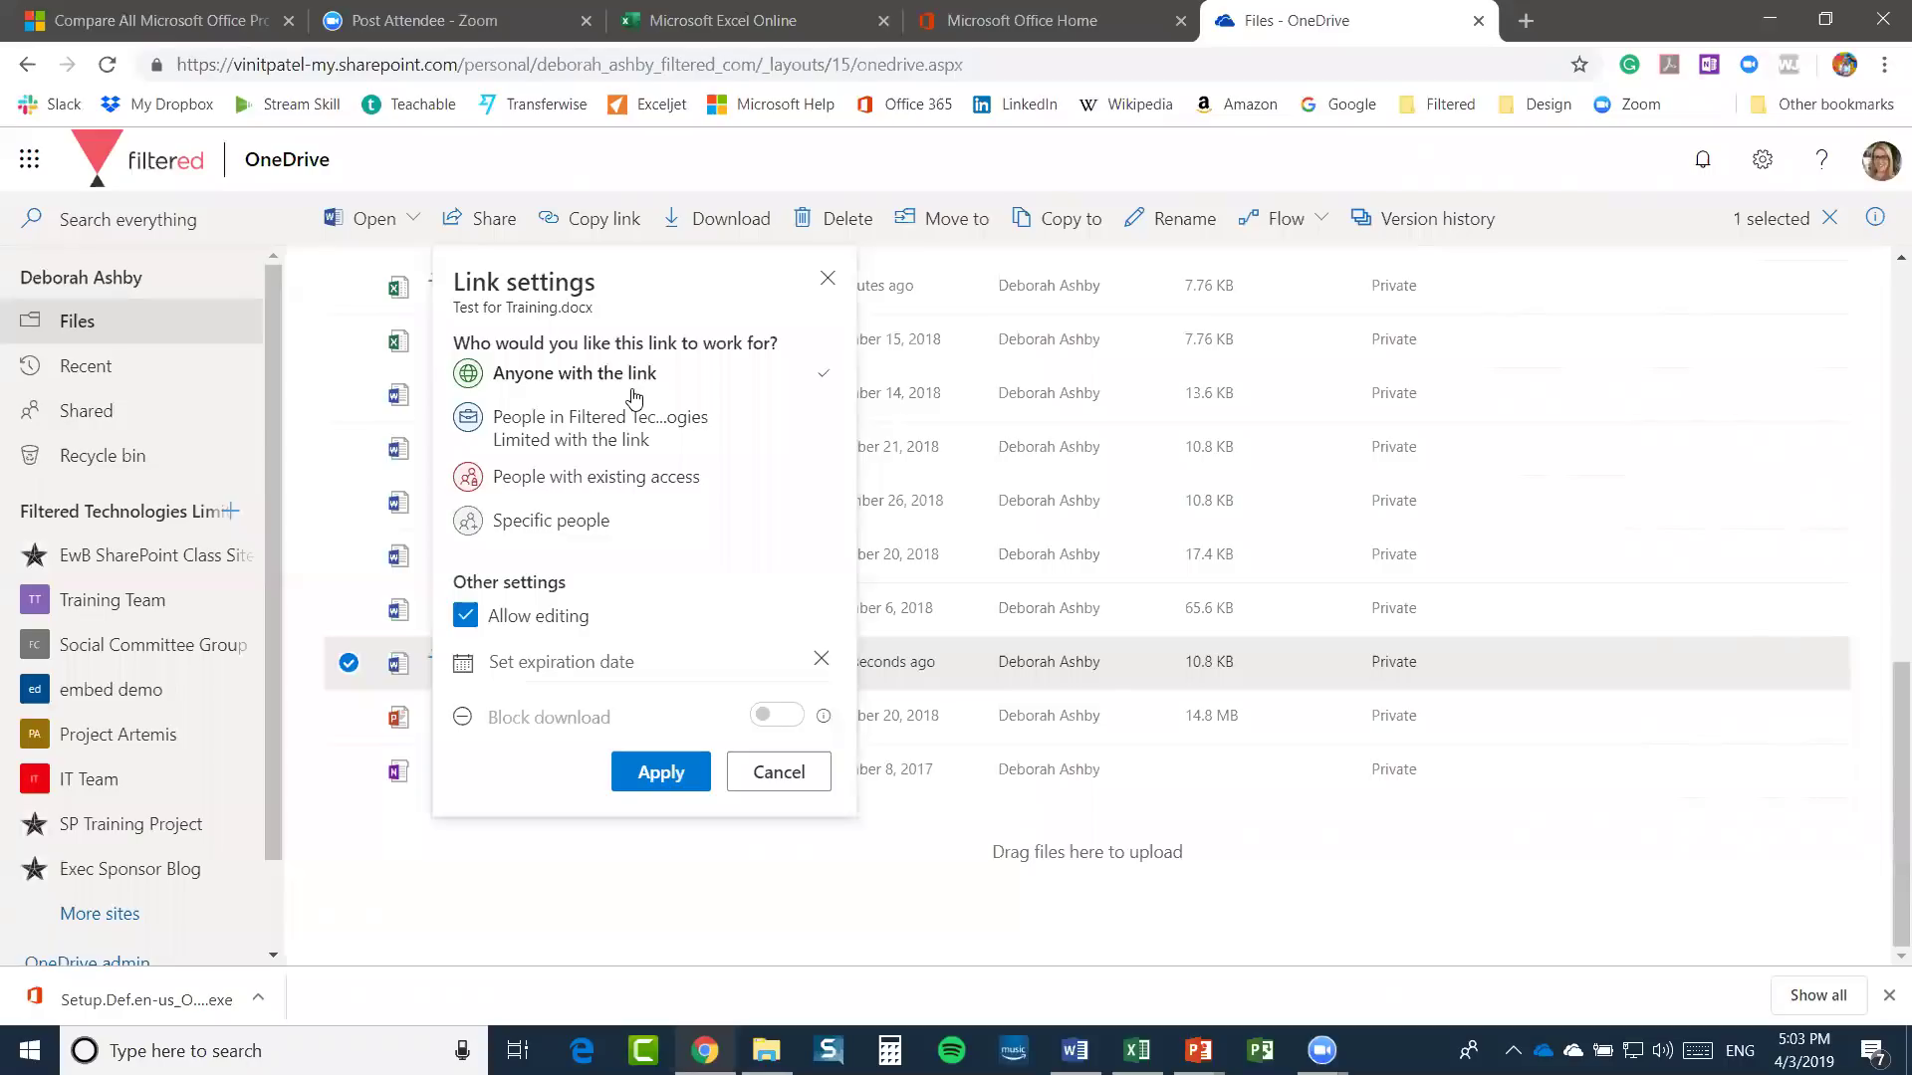
left_click(779, 772)
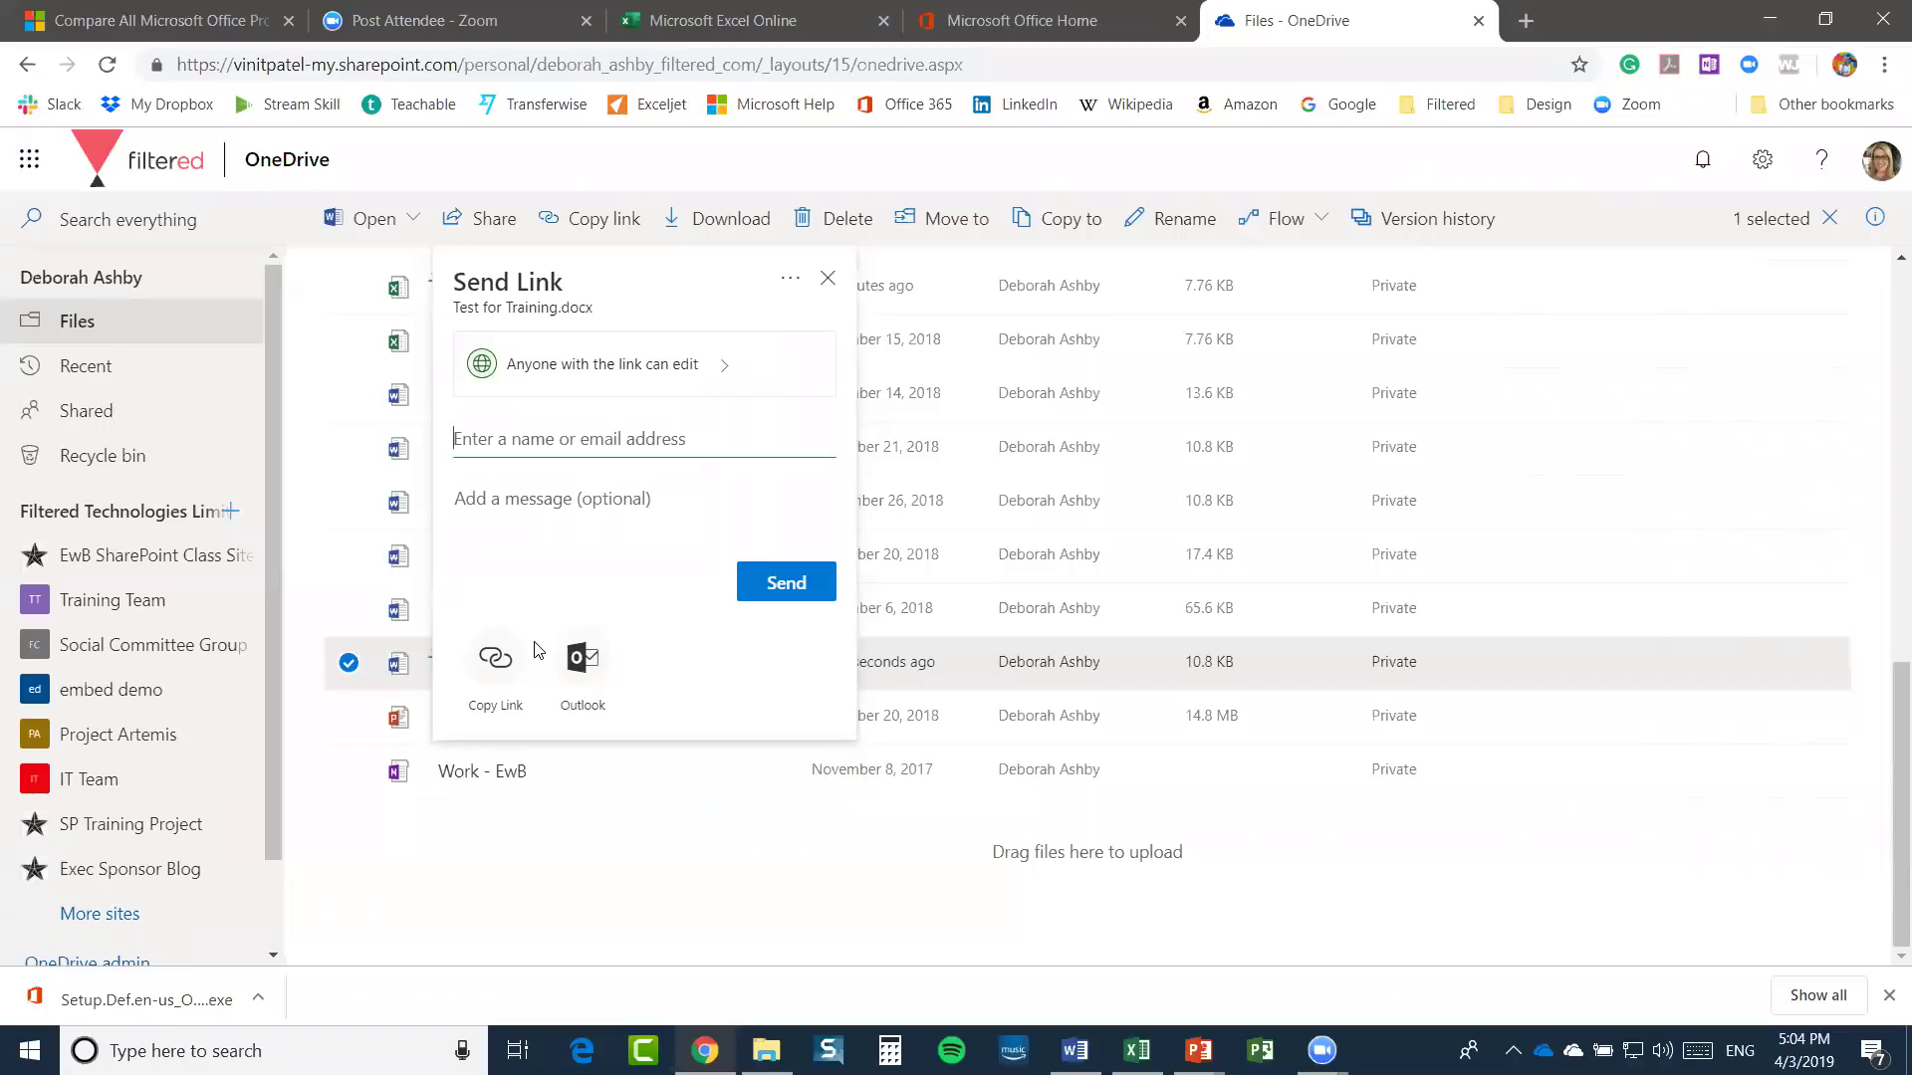
left_click(829, 280)
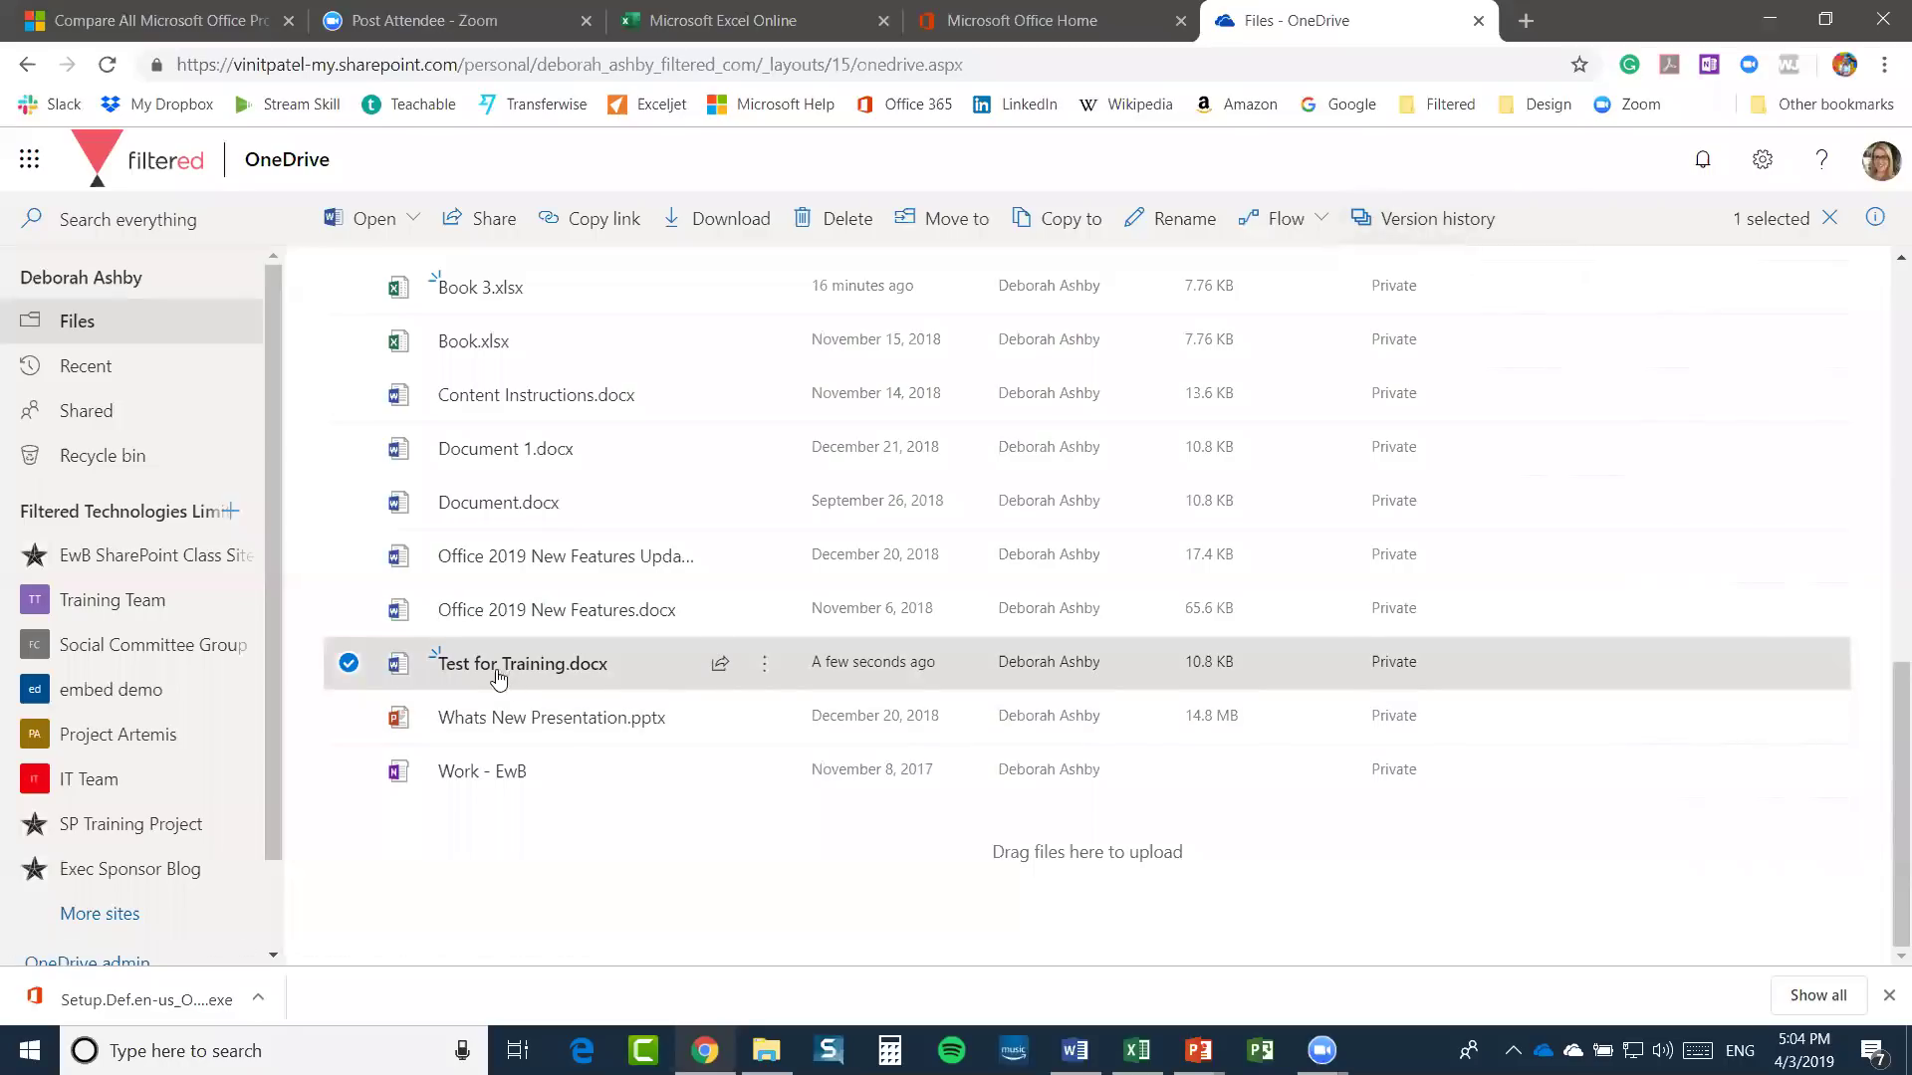
left_click(349, 665)
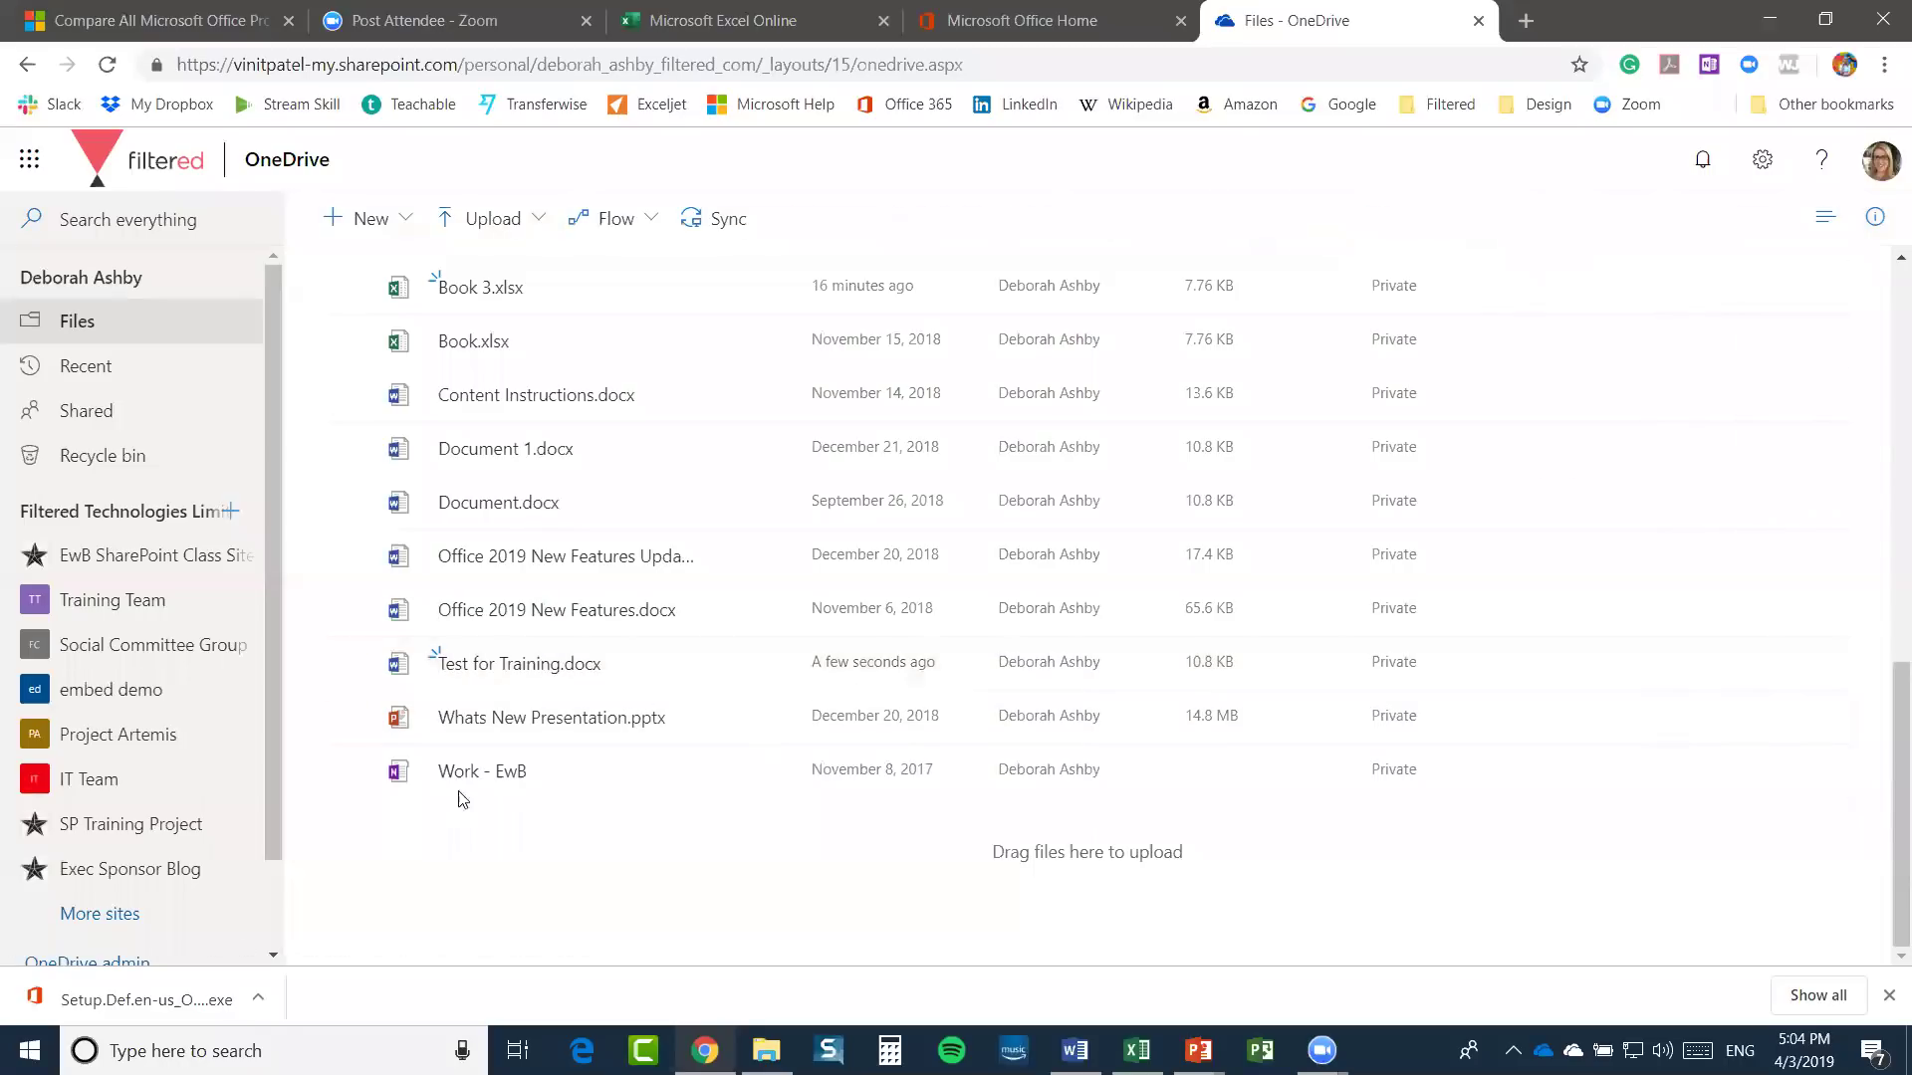
Examine the version history of Whats New Presentation.pptx, including the actions available for version 4.0
left_click(348, 719)
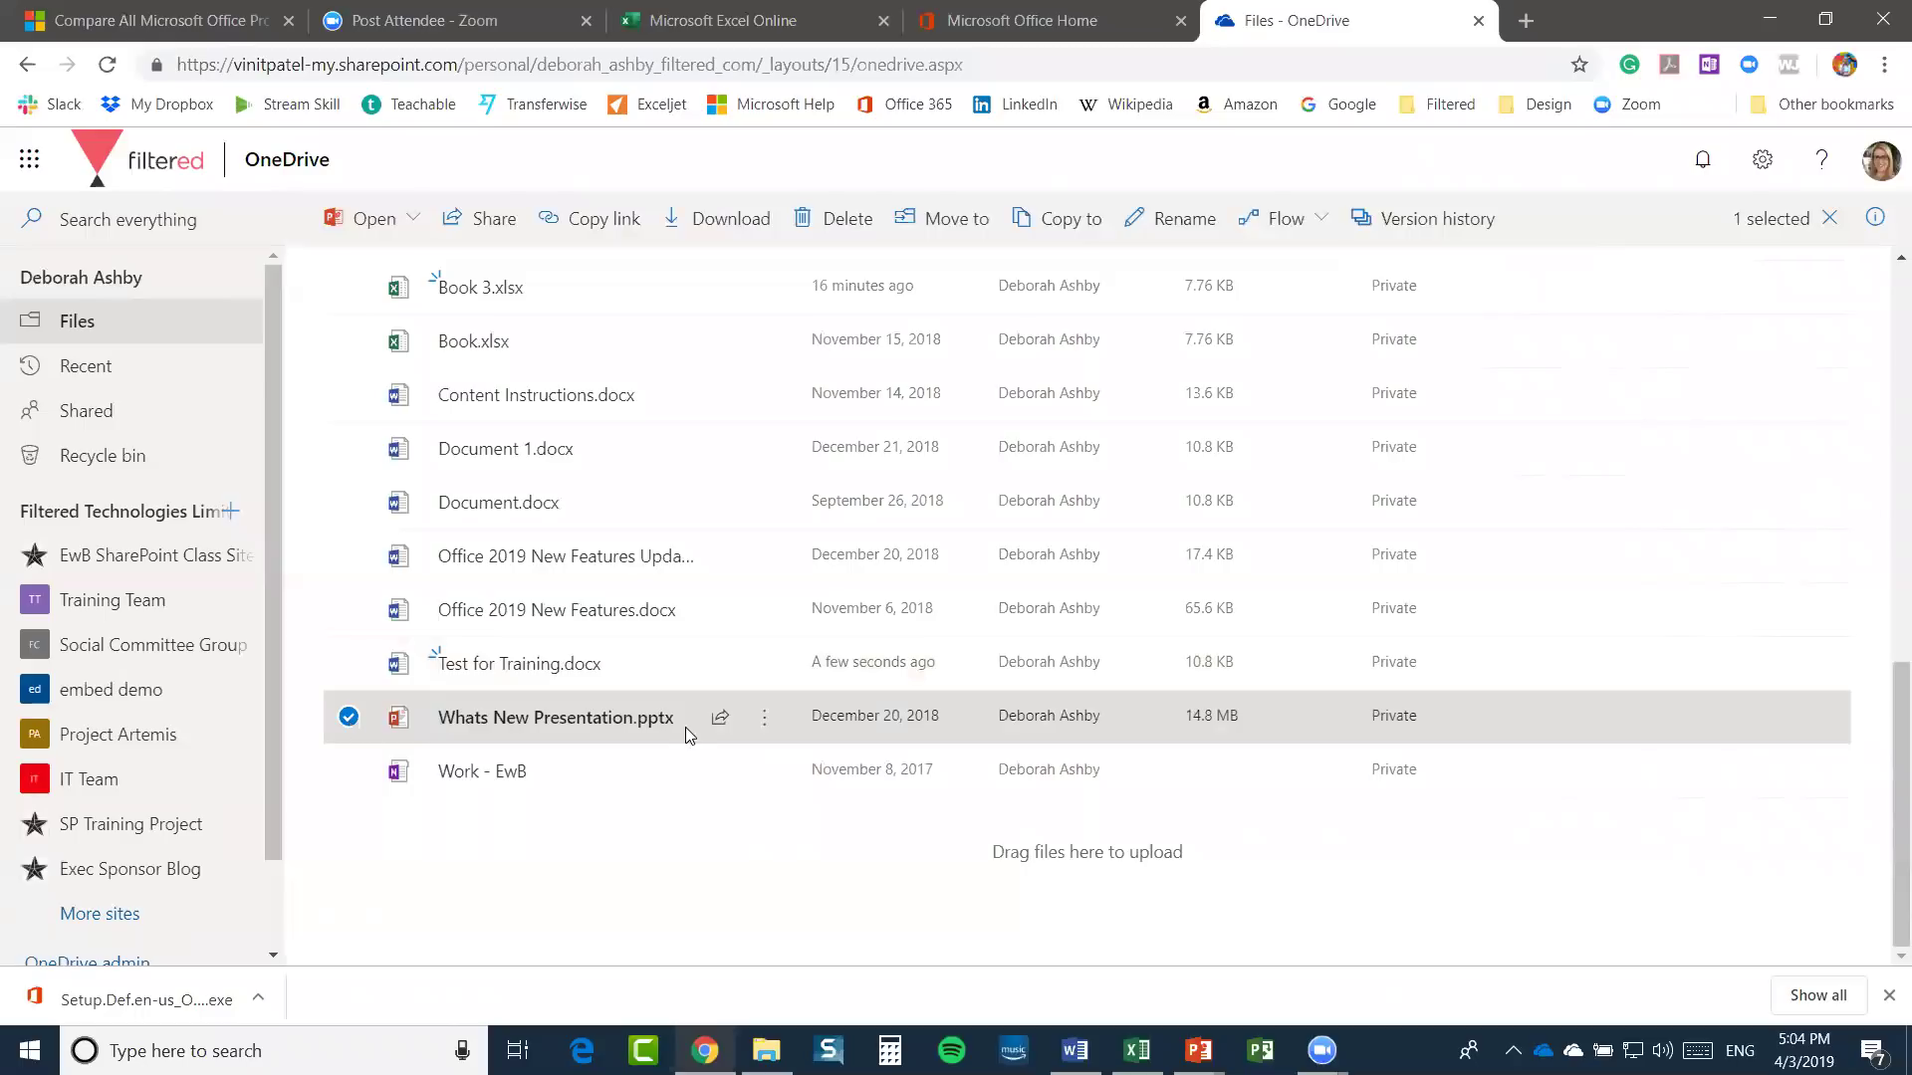
left_click(1434, 223)
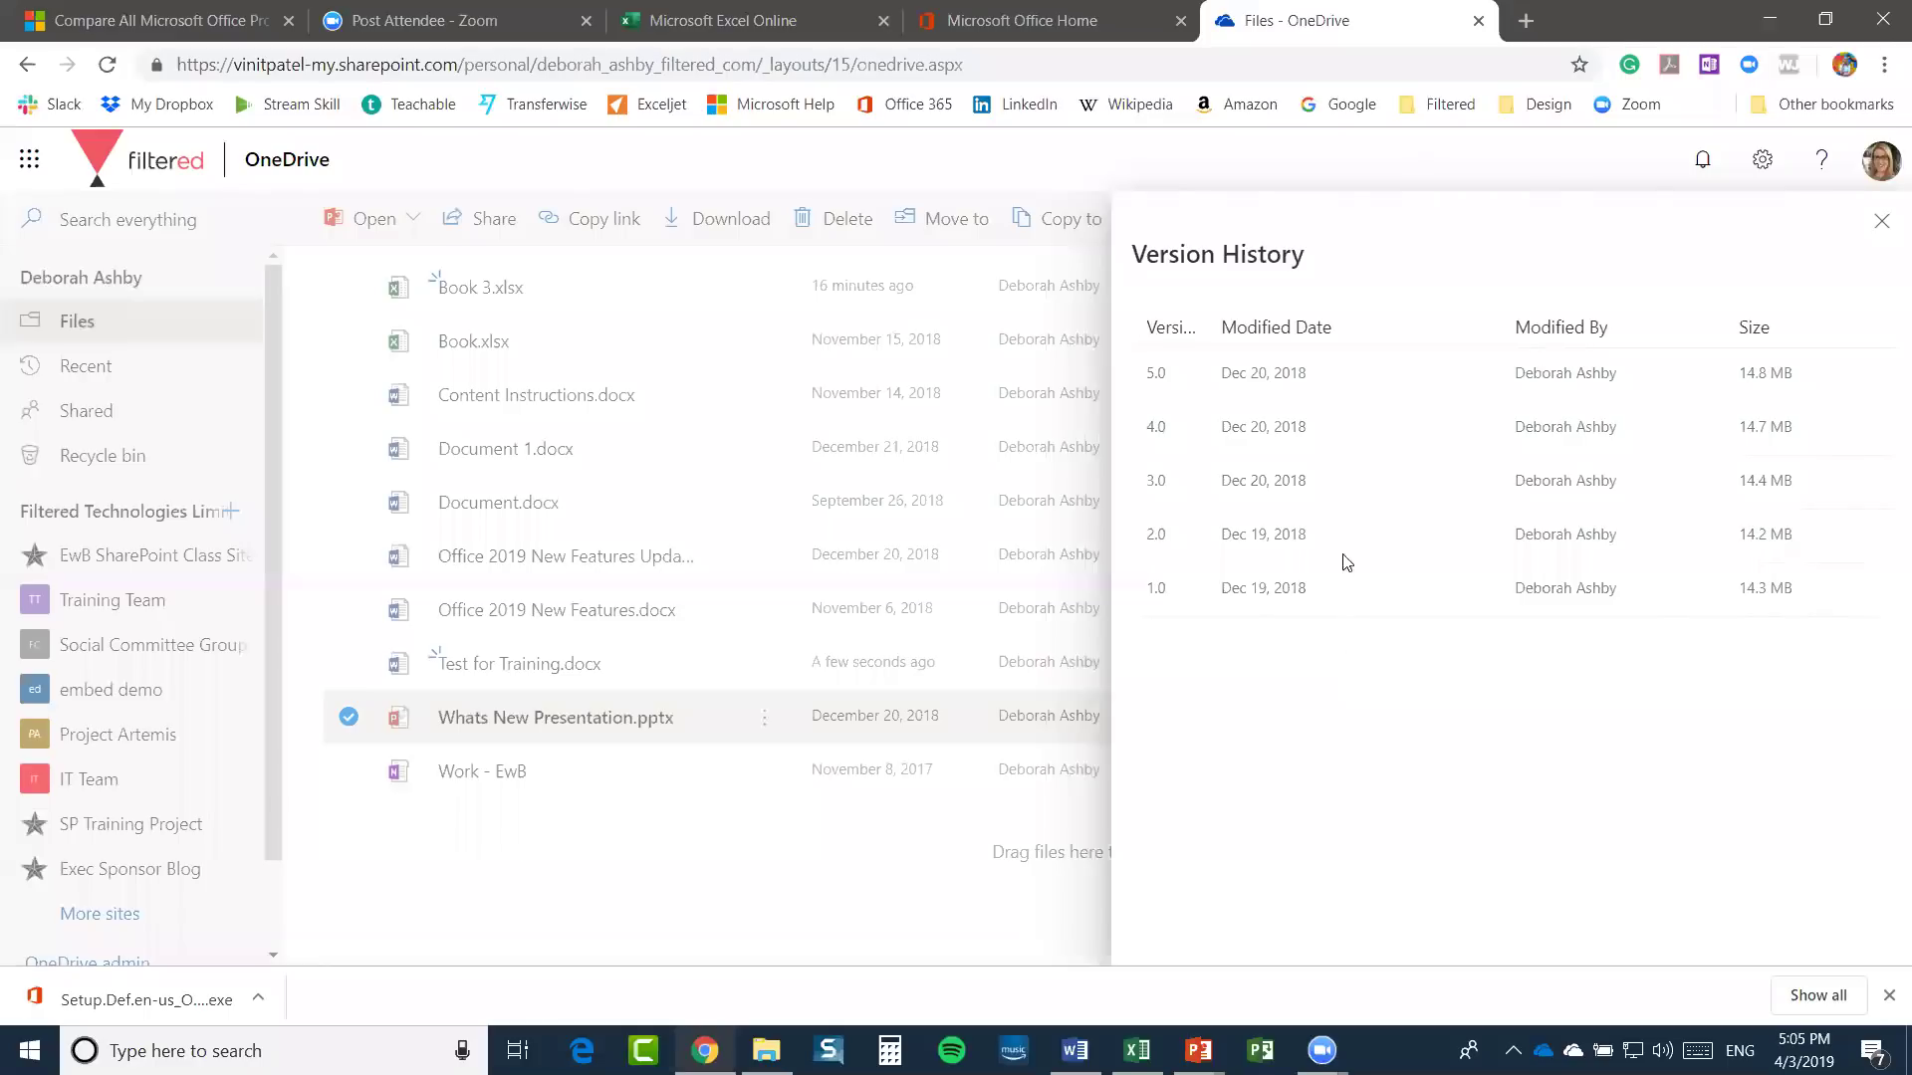
left_click(1471, 431)
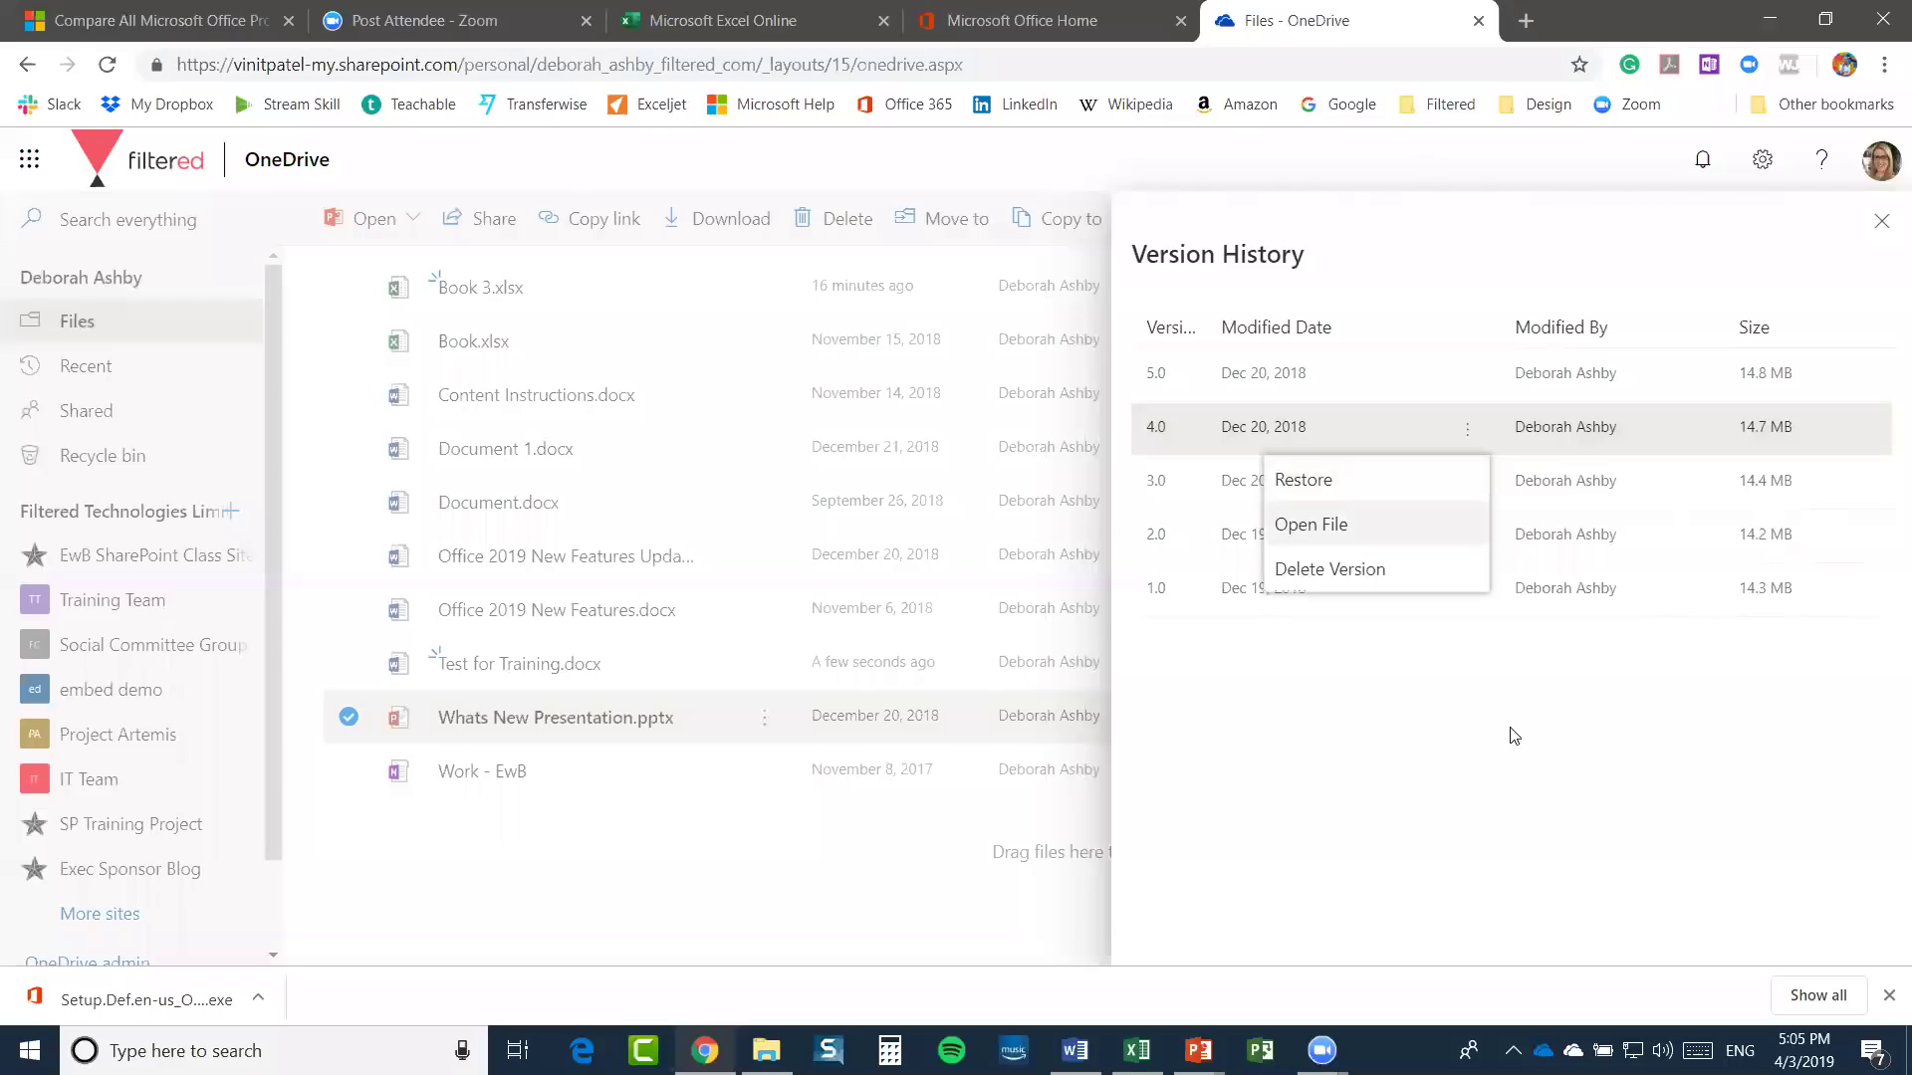
left_click(1600, 674)
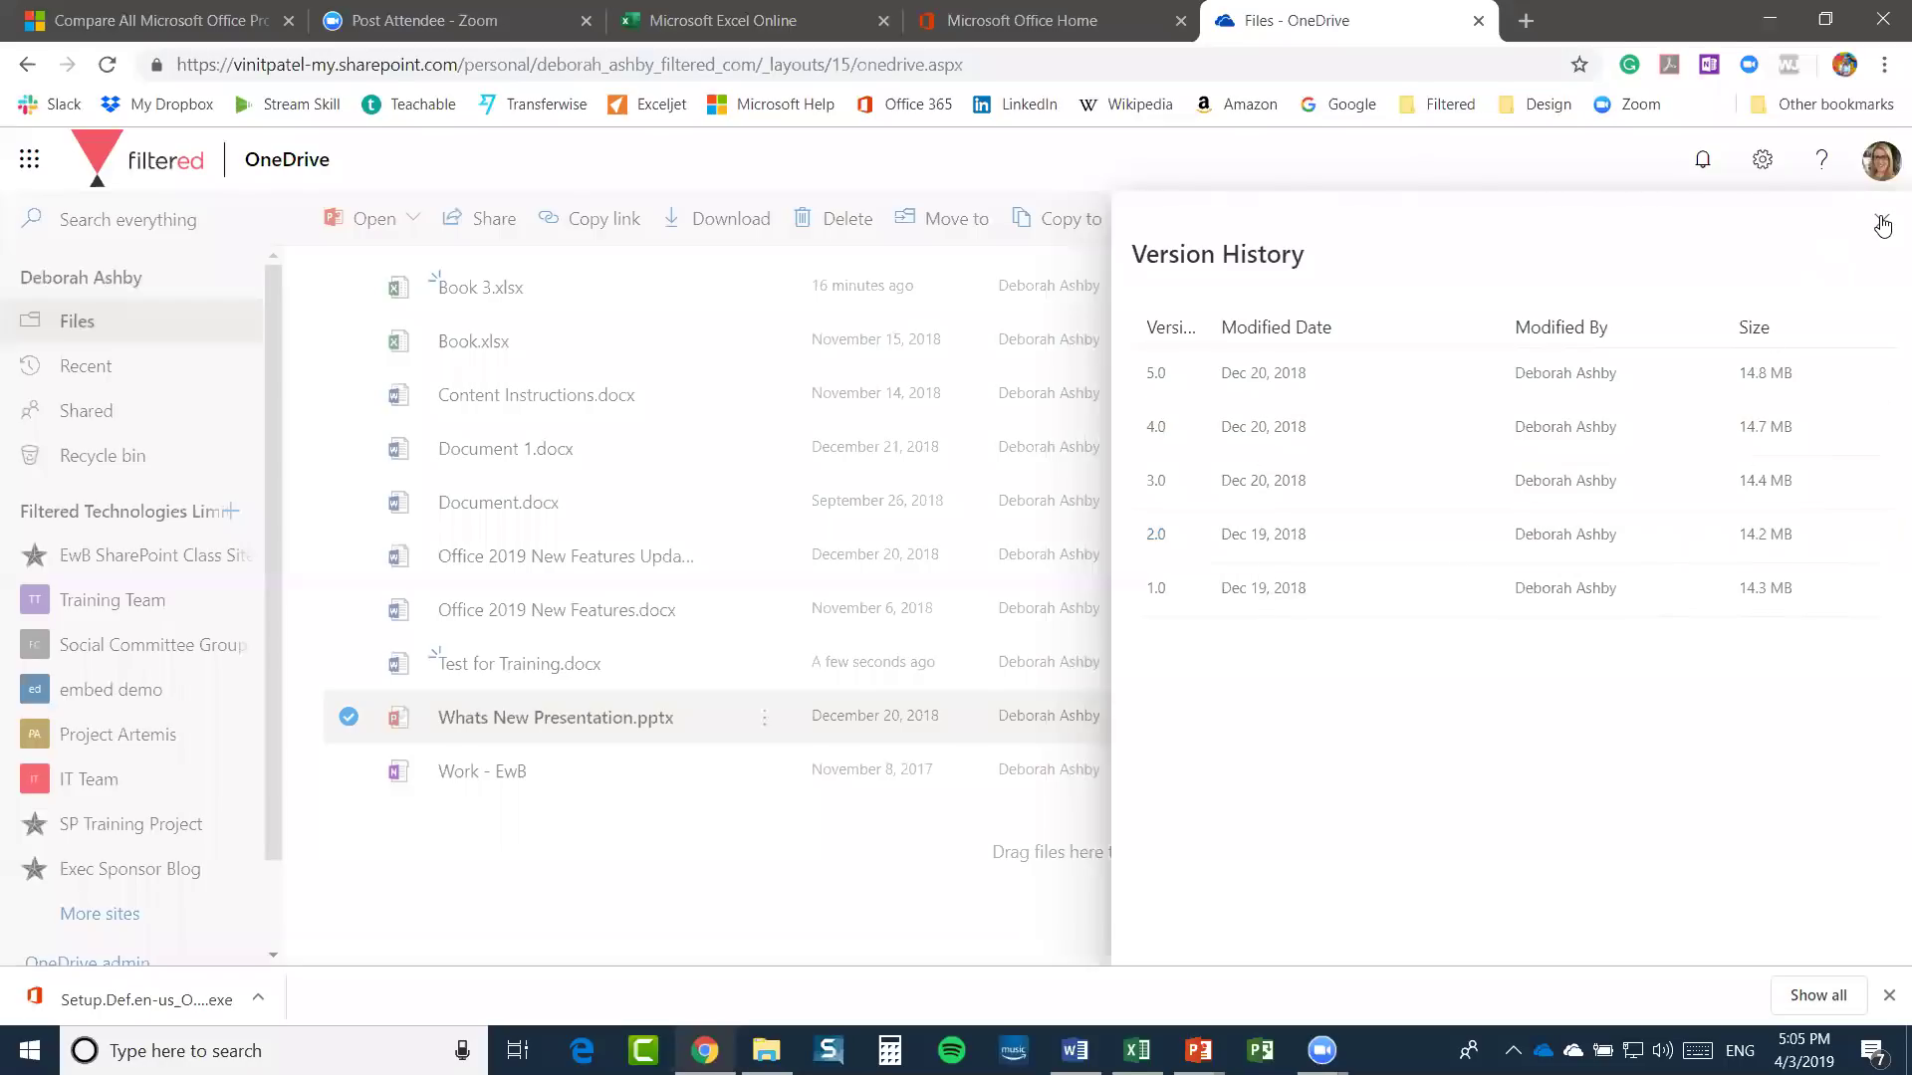
left_click(1875, 223)
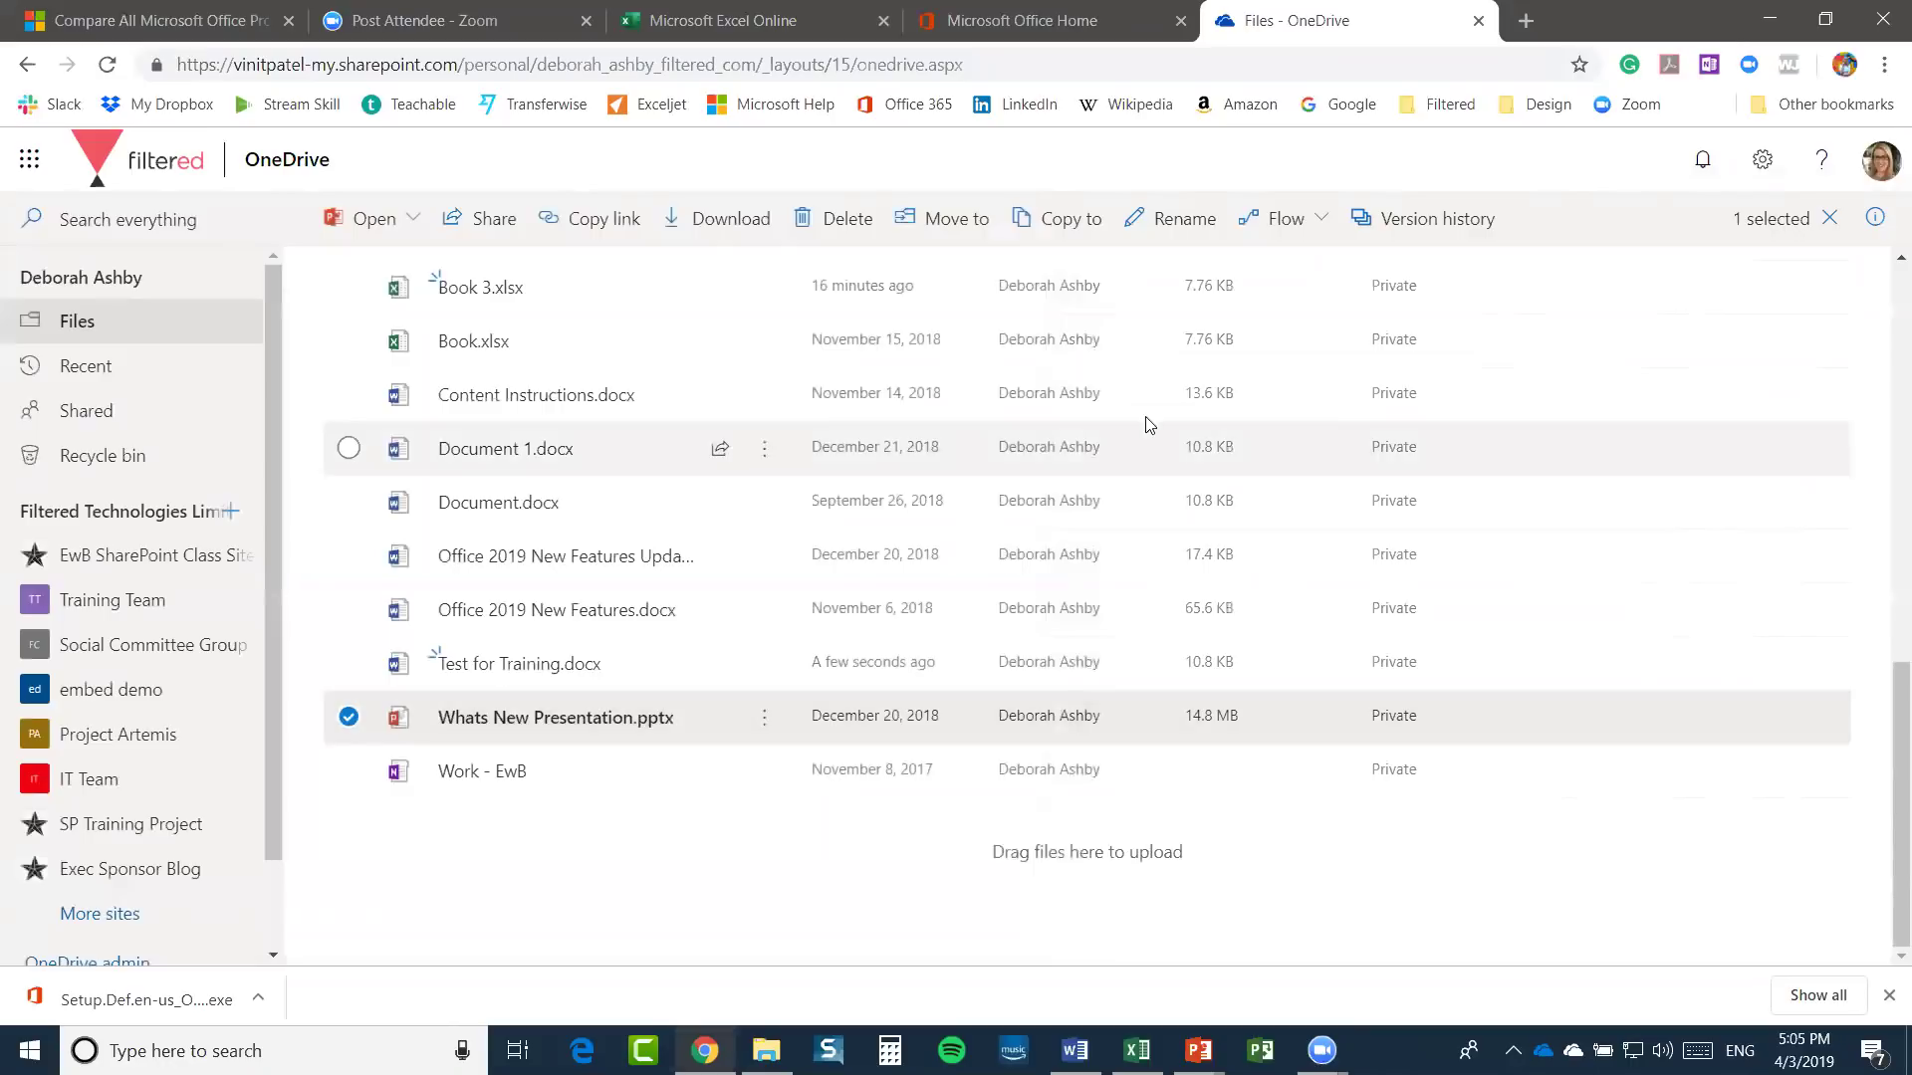
Review the actions available for Whats New Presentation.pptx and look through the OneDrive Files list
left_click(765, 725)
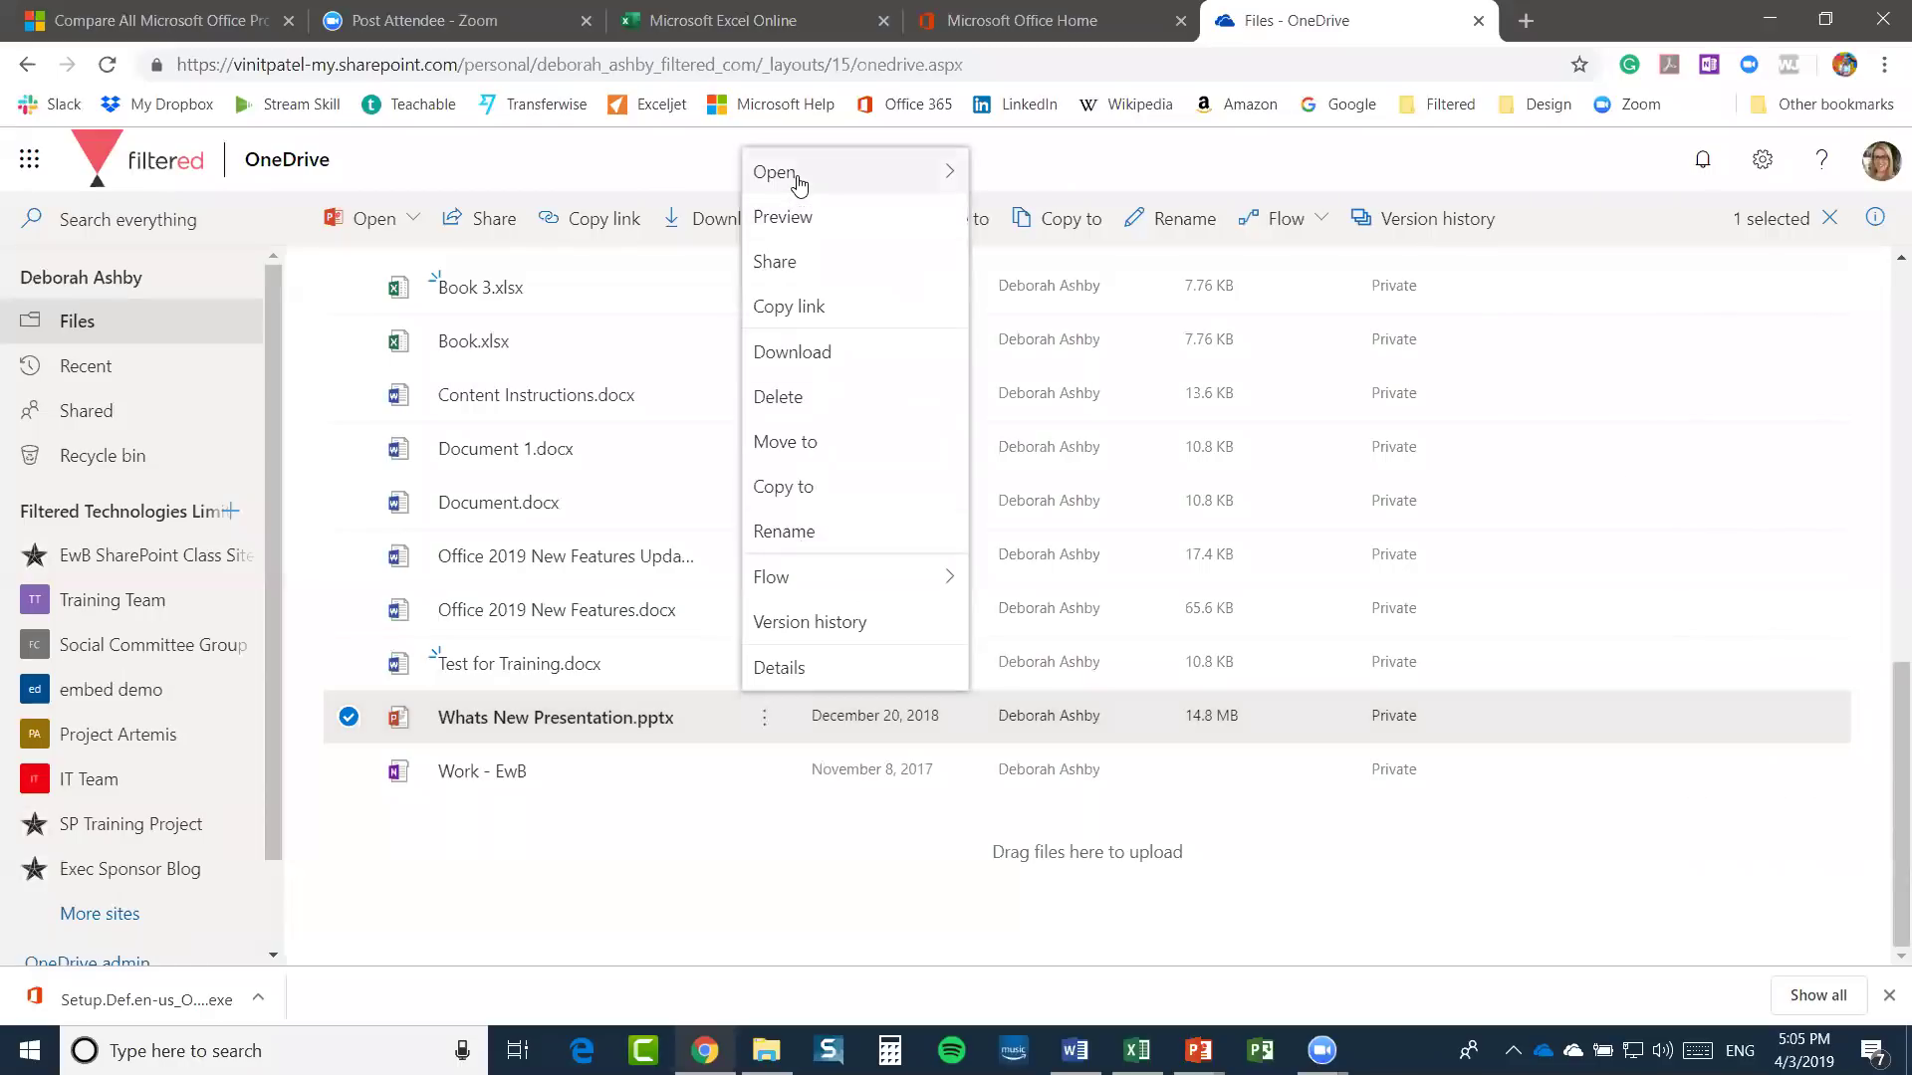
mouse_move(823, 184)
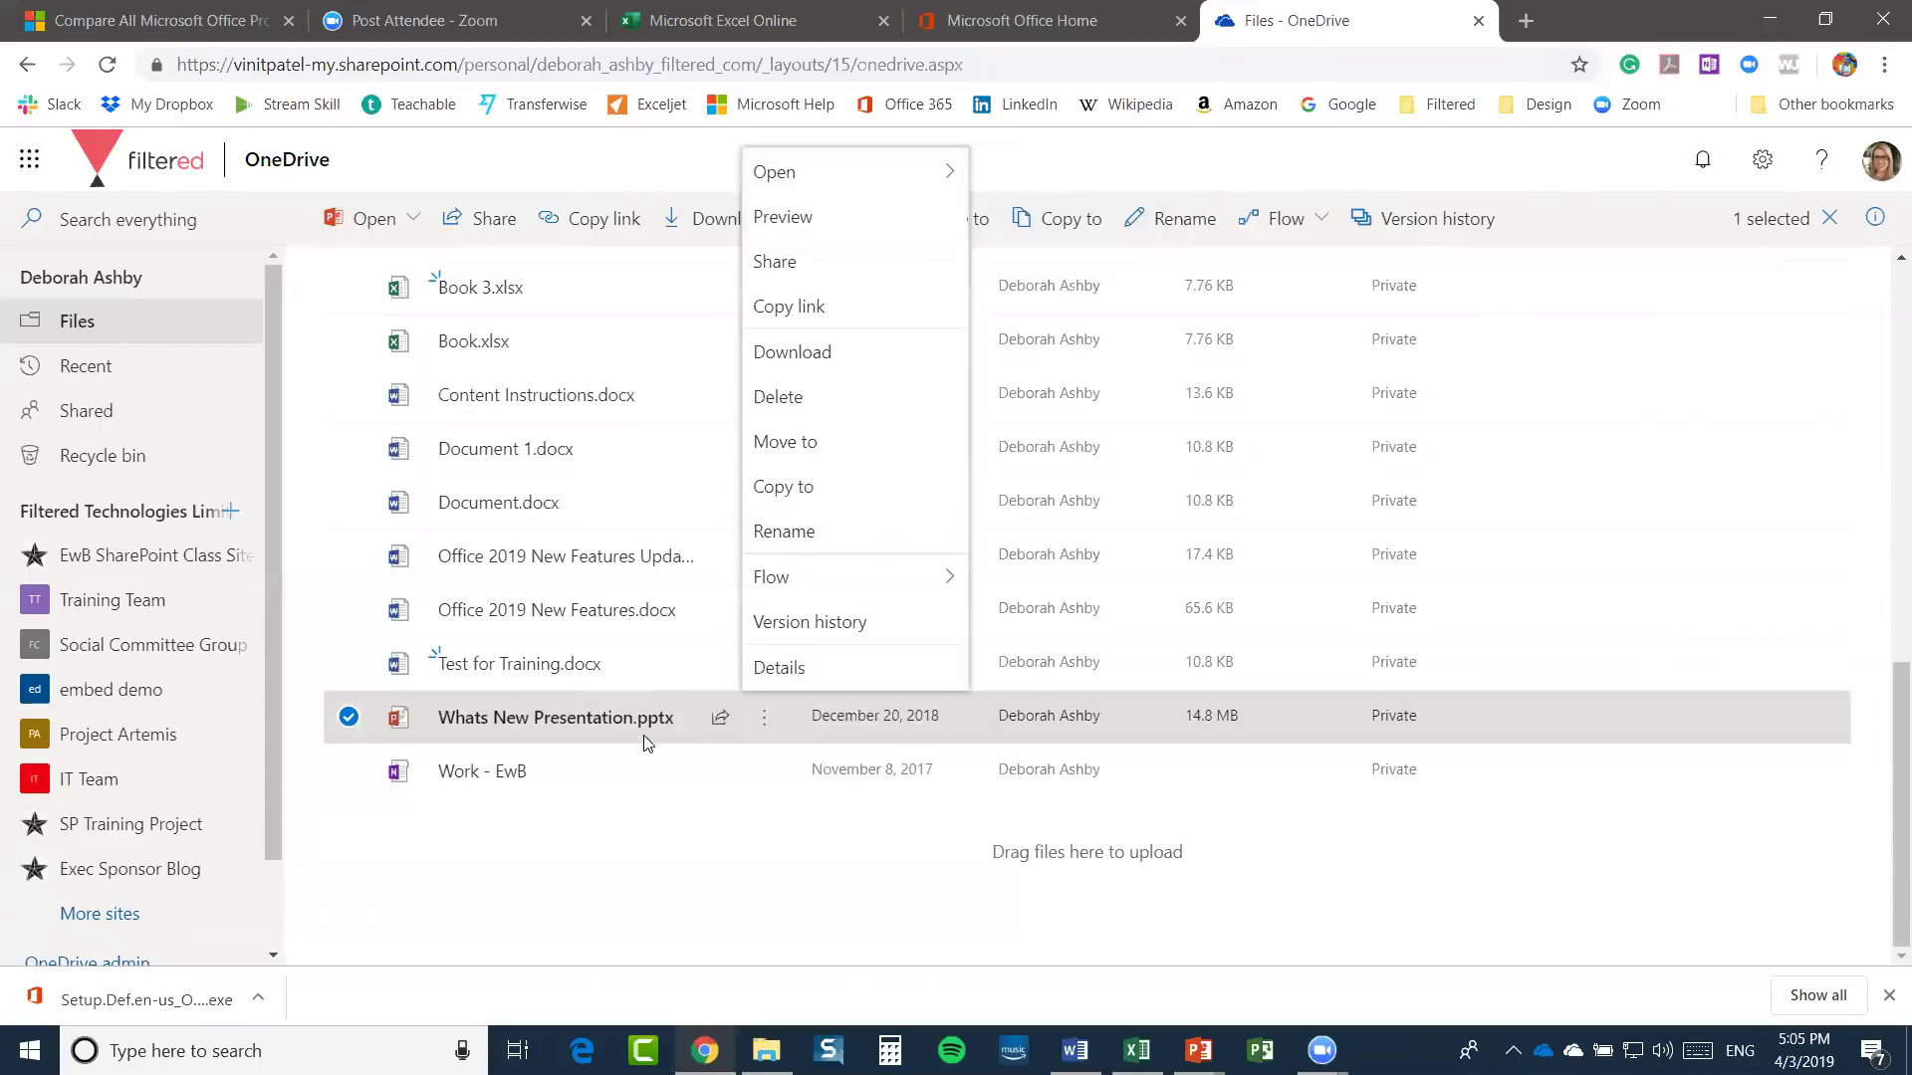
left_click(687, 906)
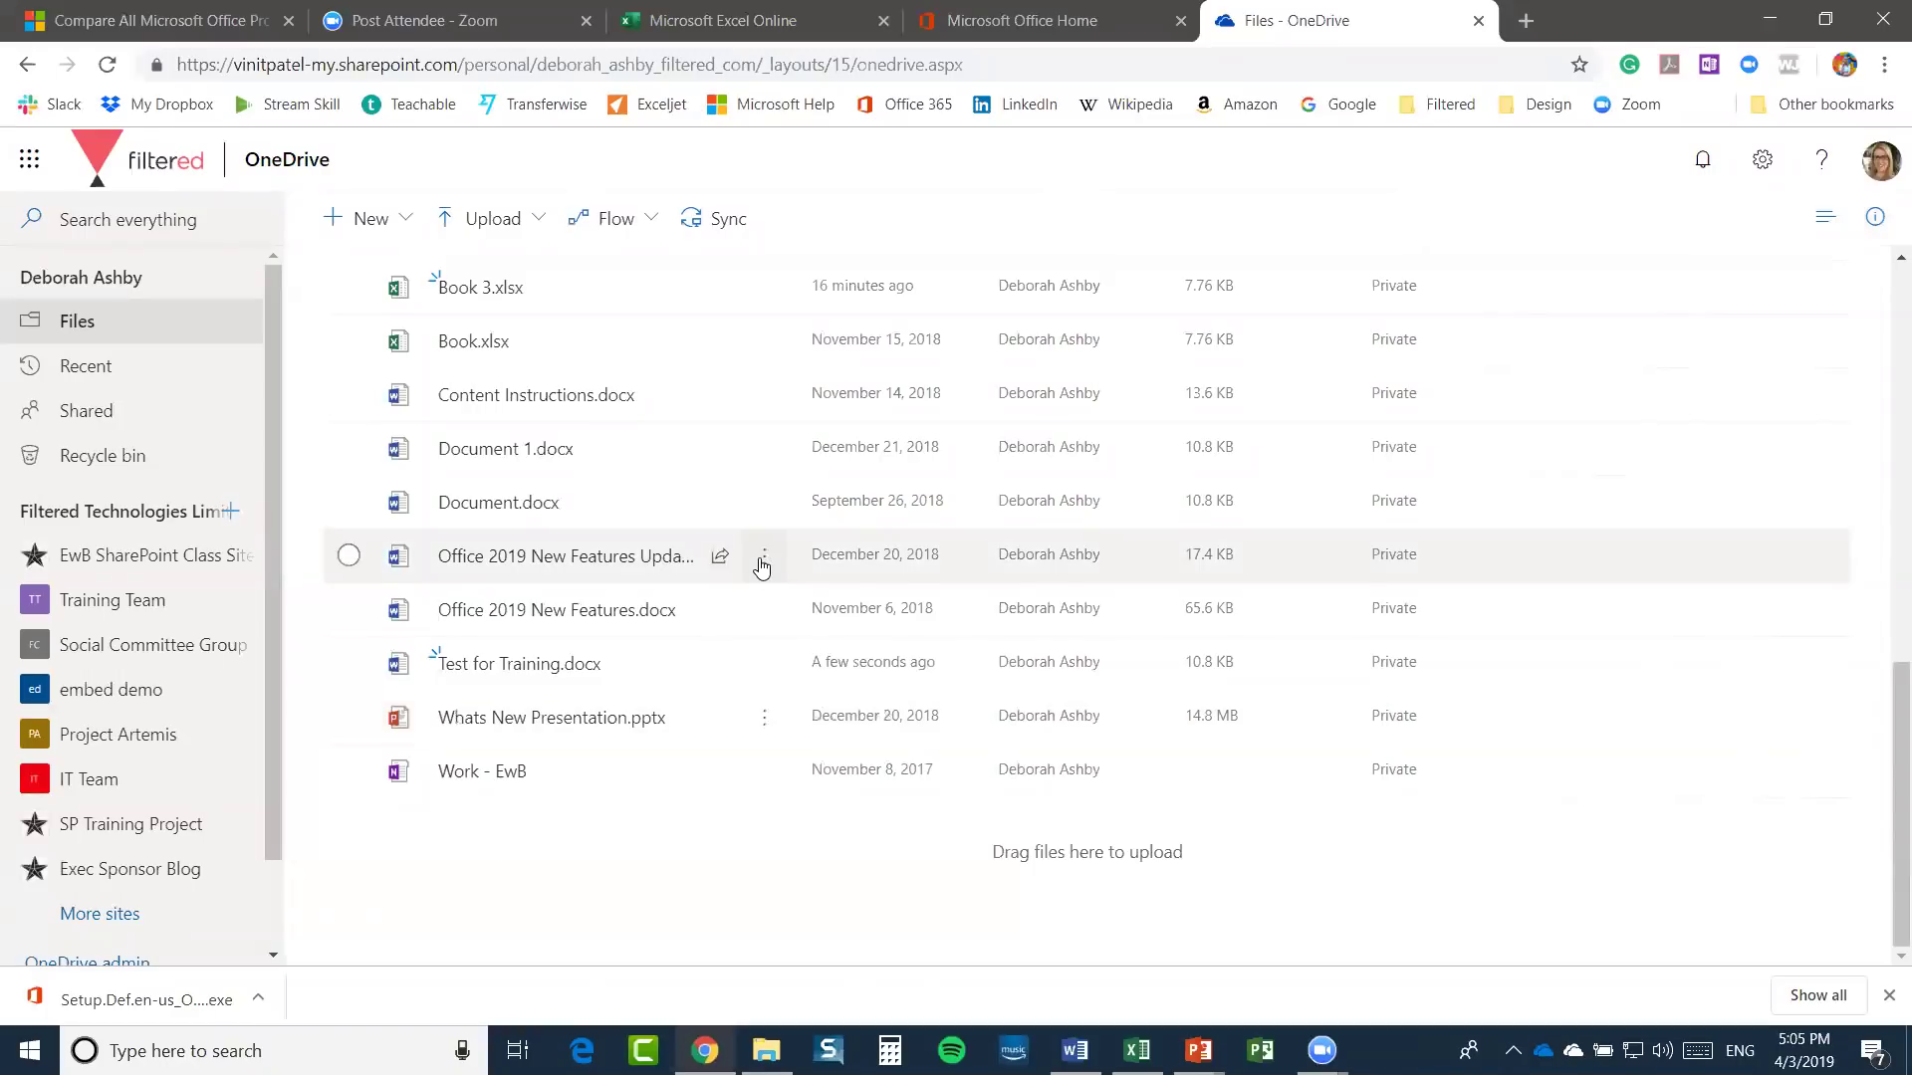
scroll(760, 567, "up", 5)
scroll(761, 568, "down", 5)
mouse_move(511, 623)
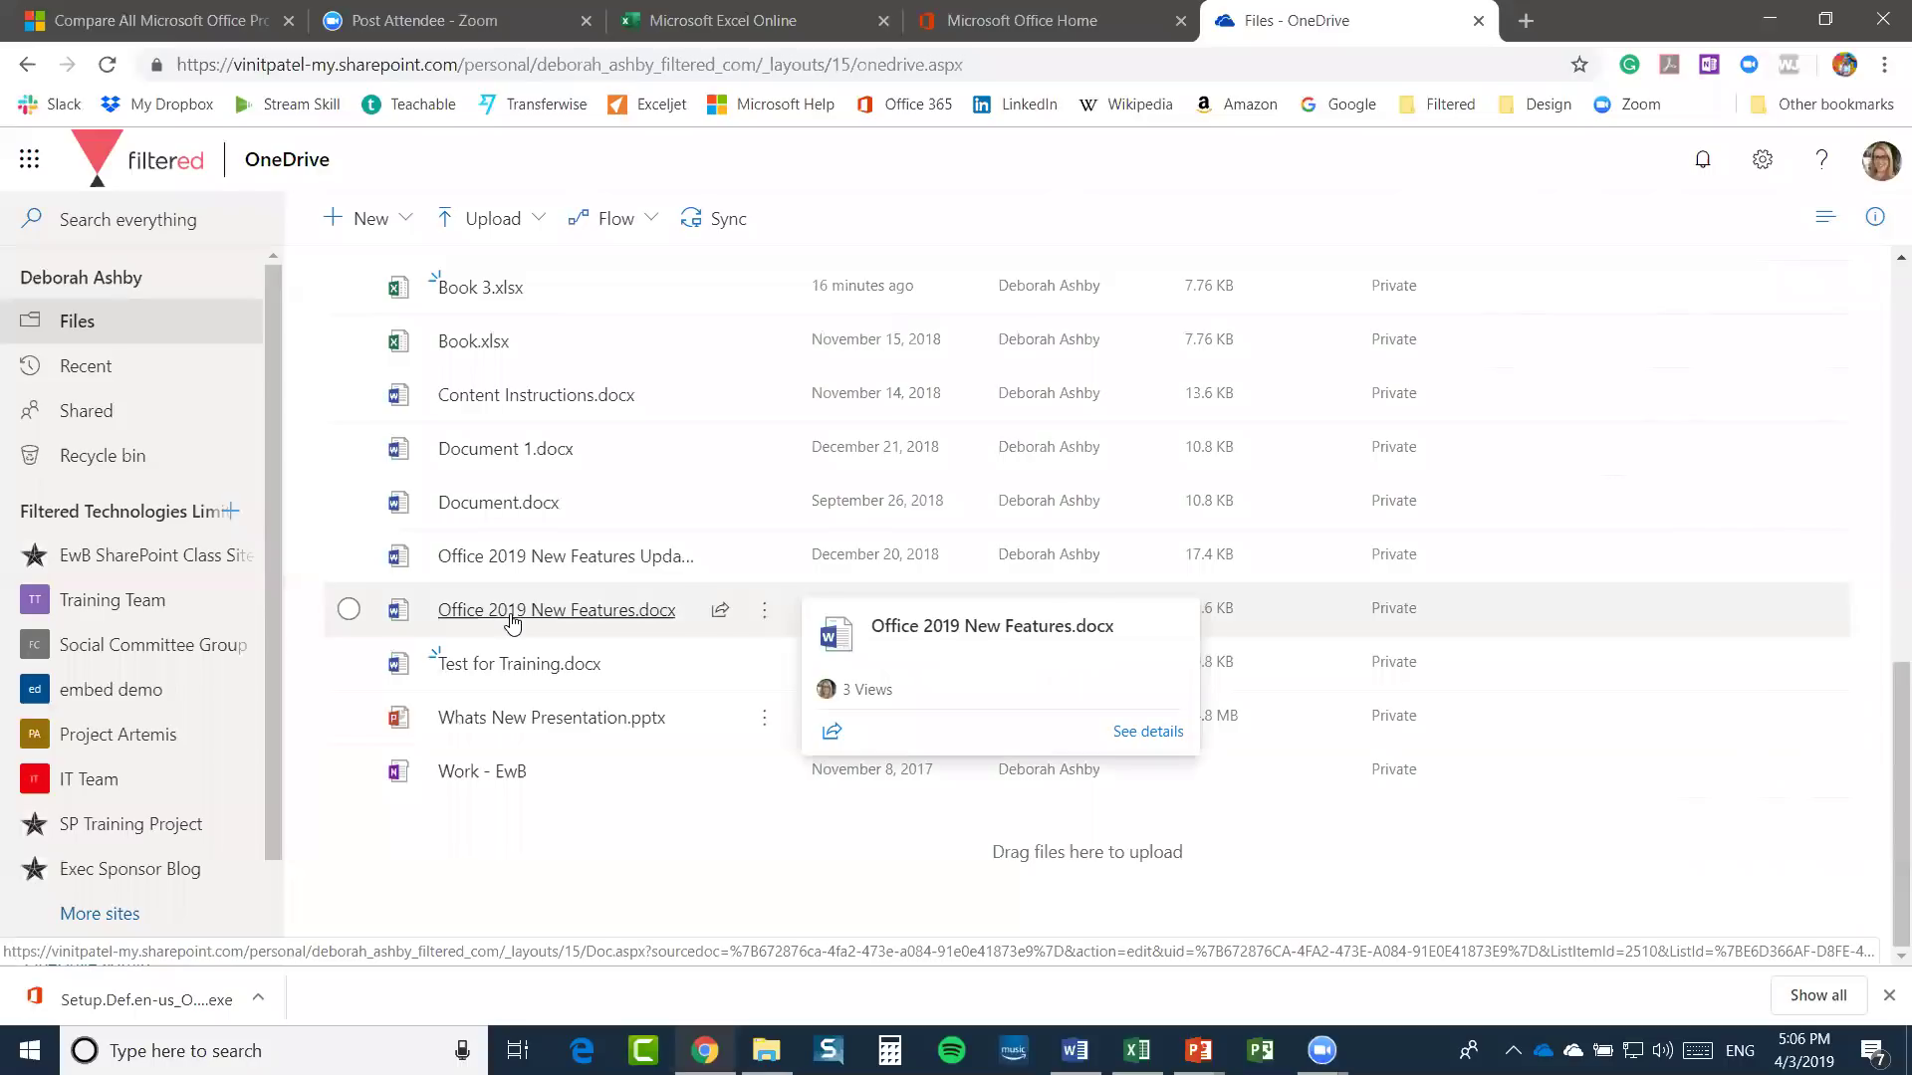
scroll(559, 502, "up", 6)
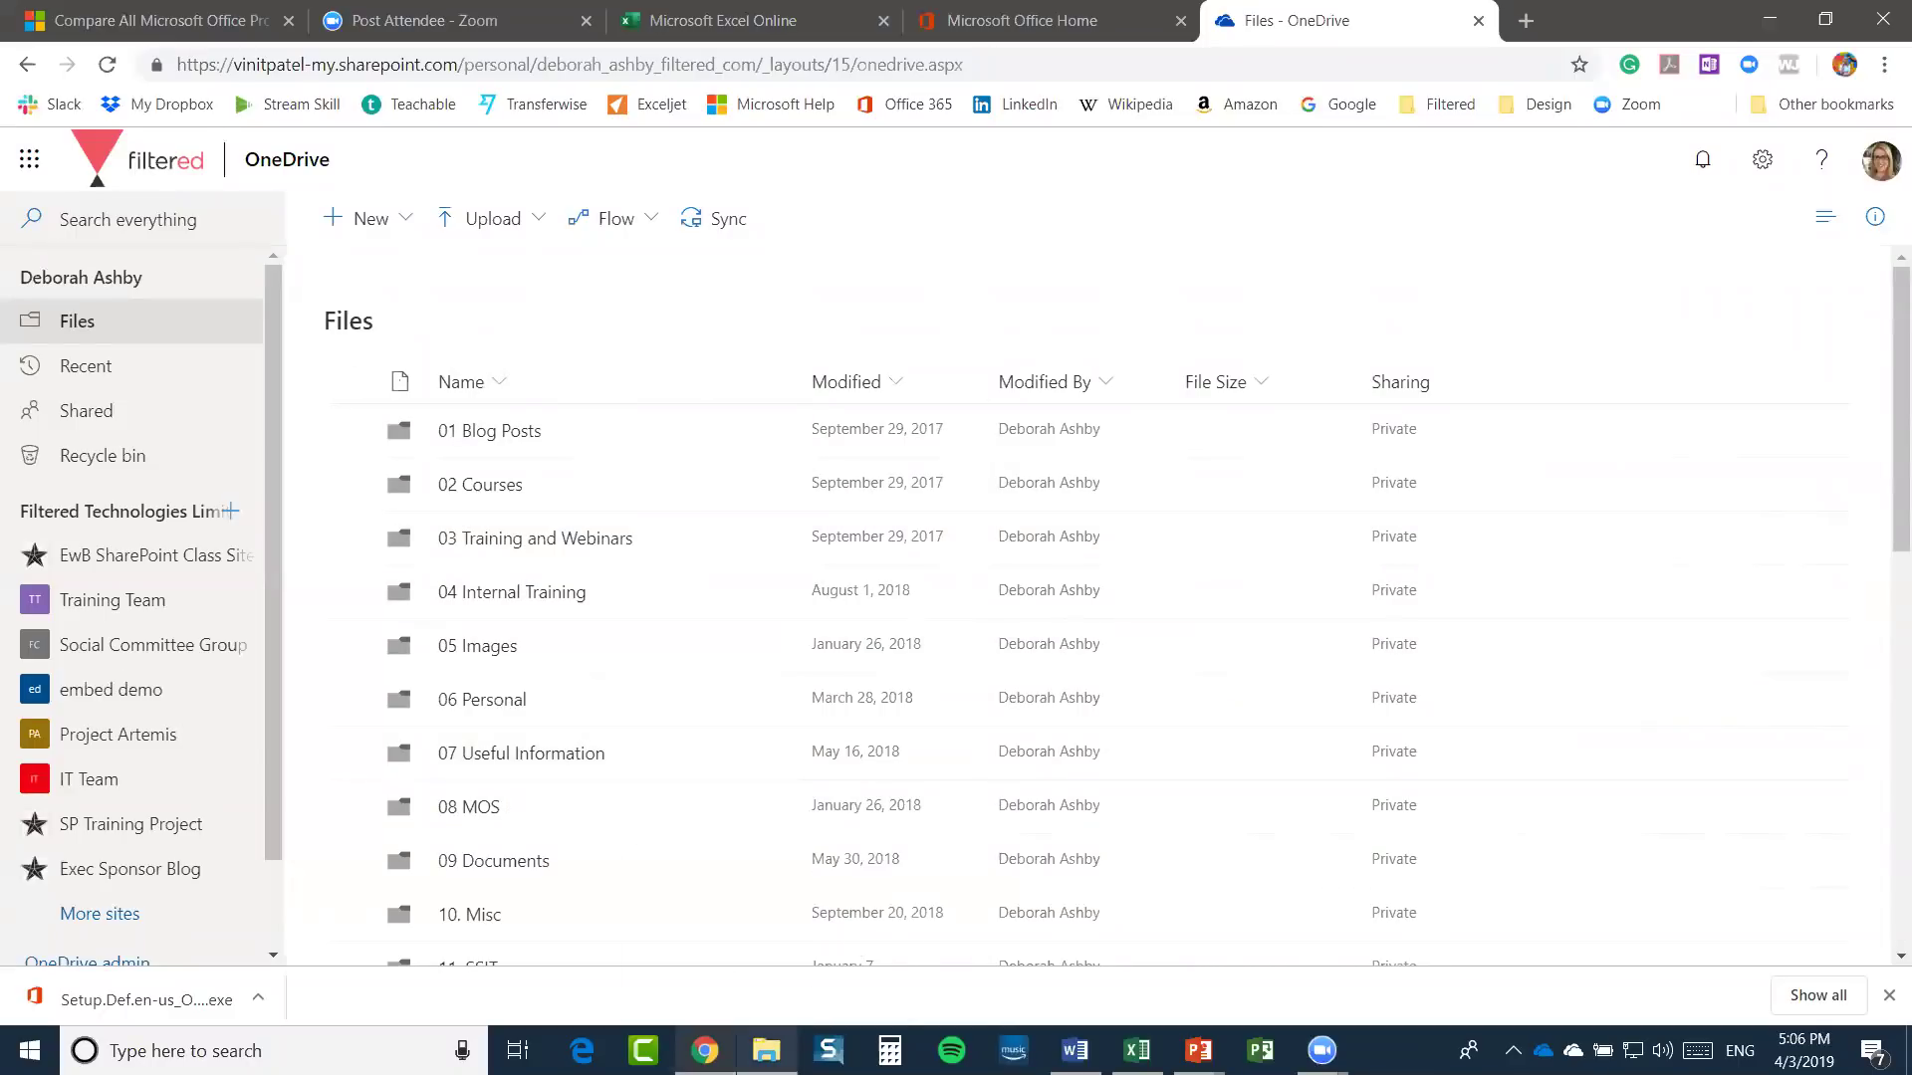
Switch to File Explorer, expand the synced OneDrive files folder under EwB, and make the window taller and narrower to view its subfolders
left_click(766, 1051)
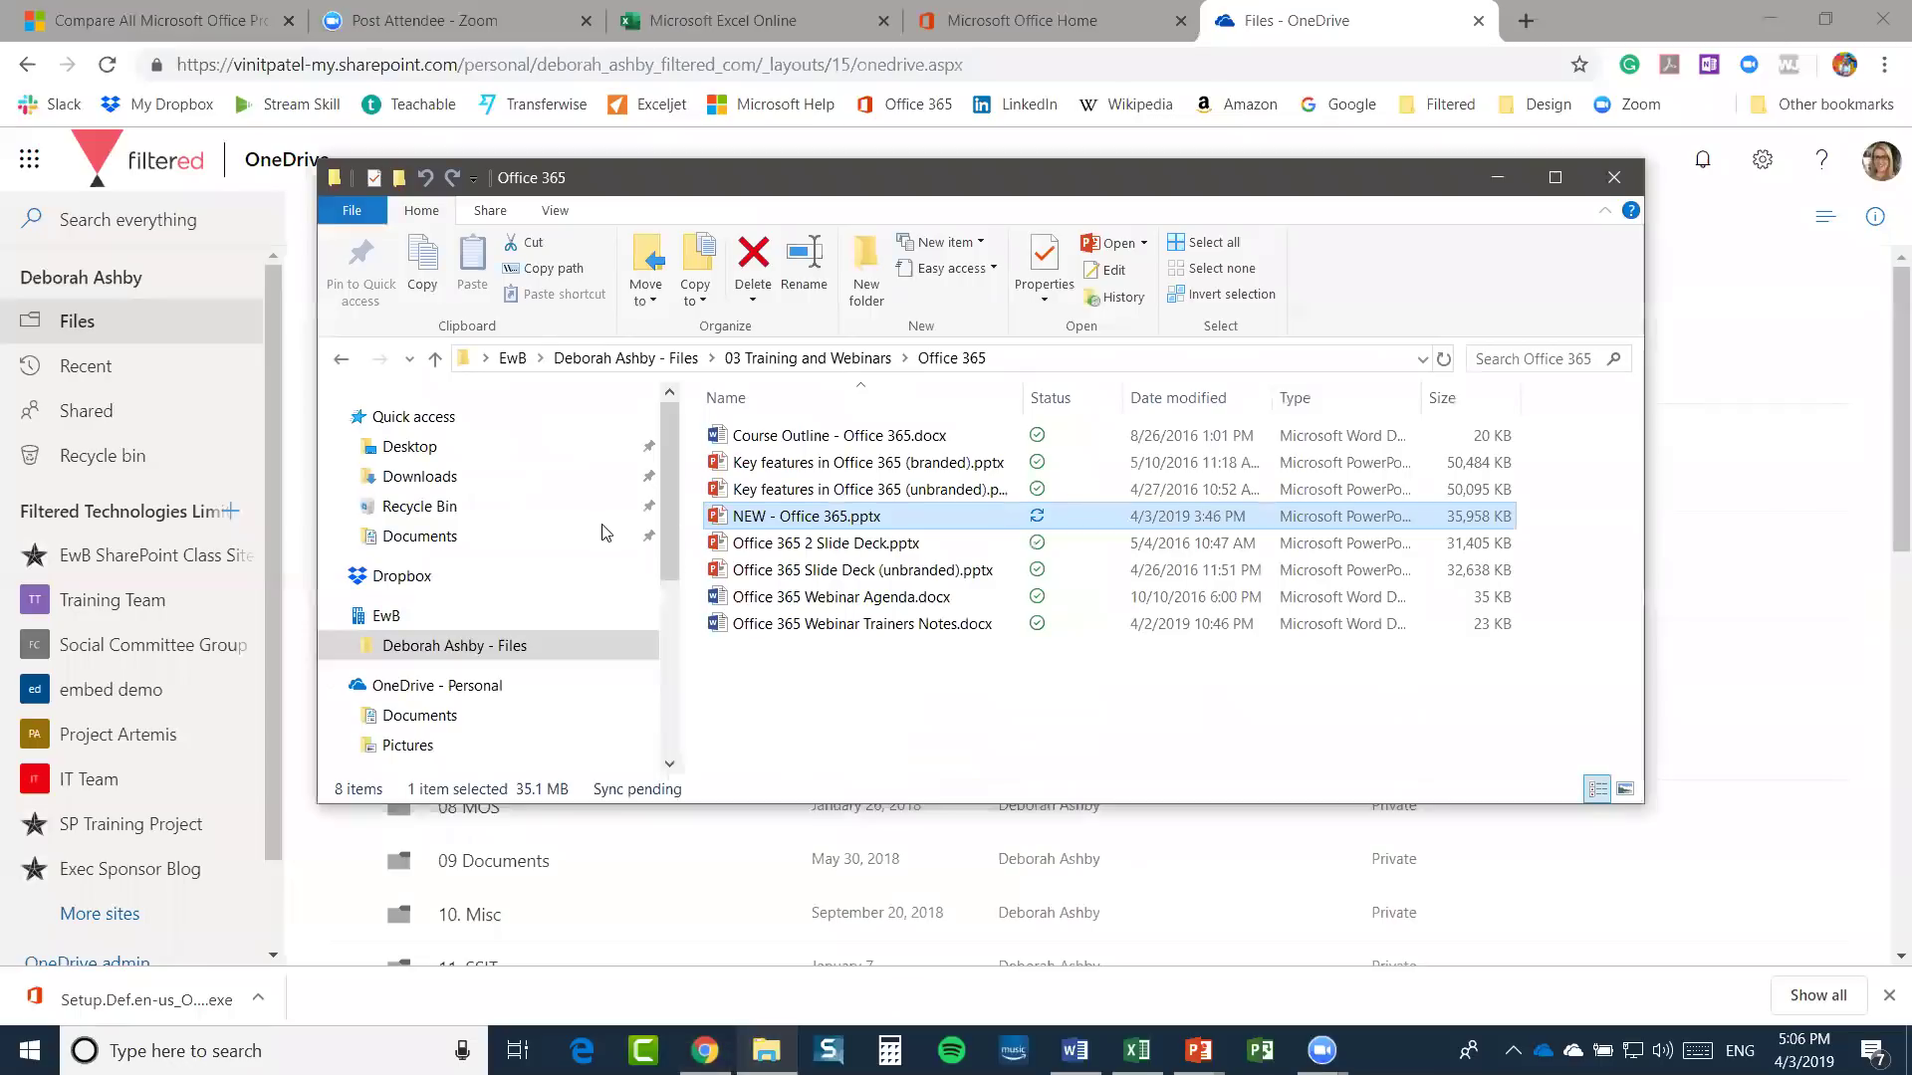
left_click(343, 648)
scroll(669, 518, "up", 2)
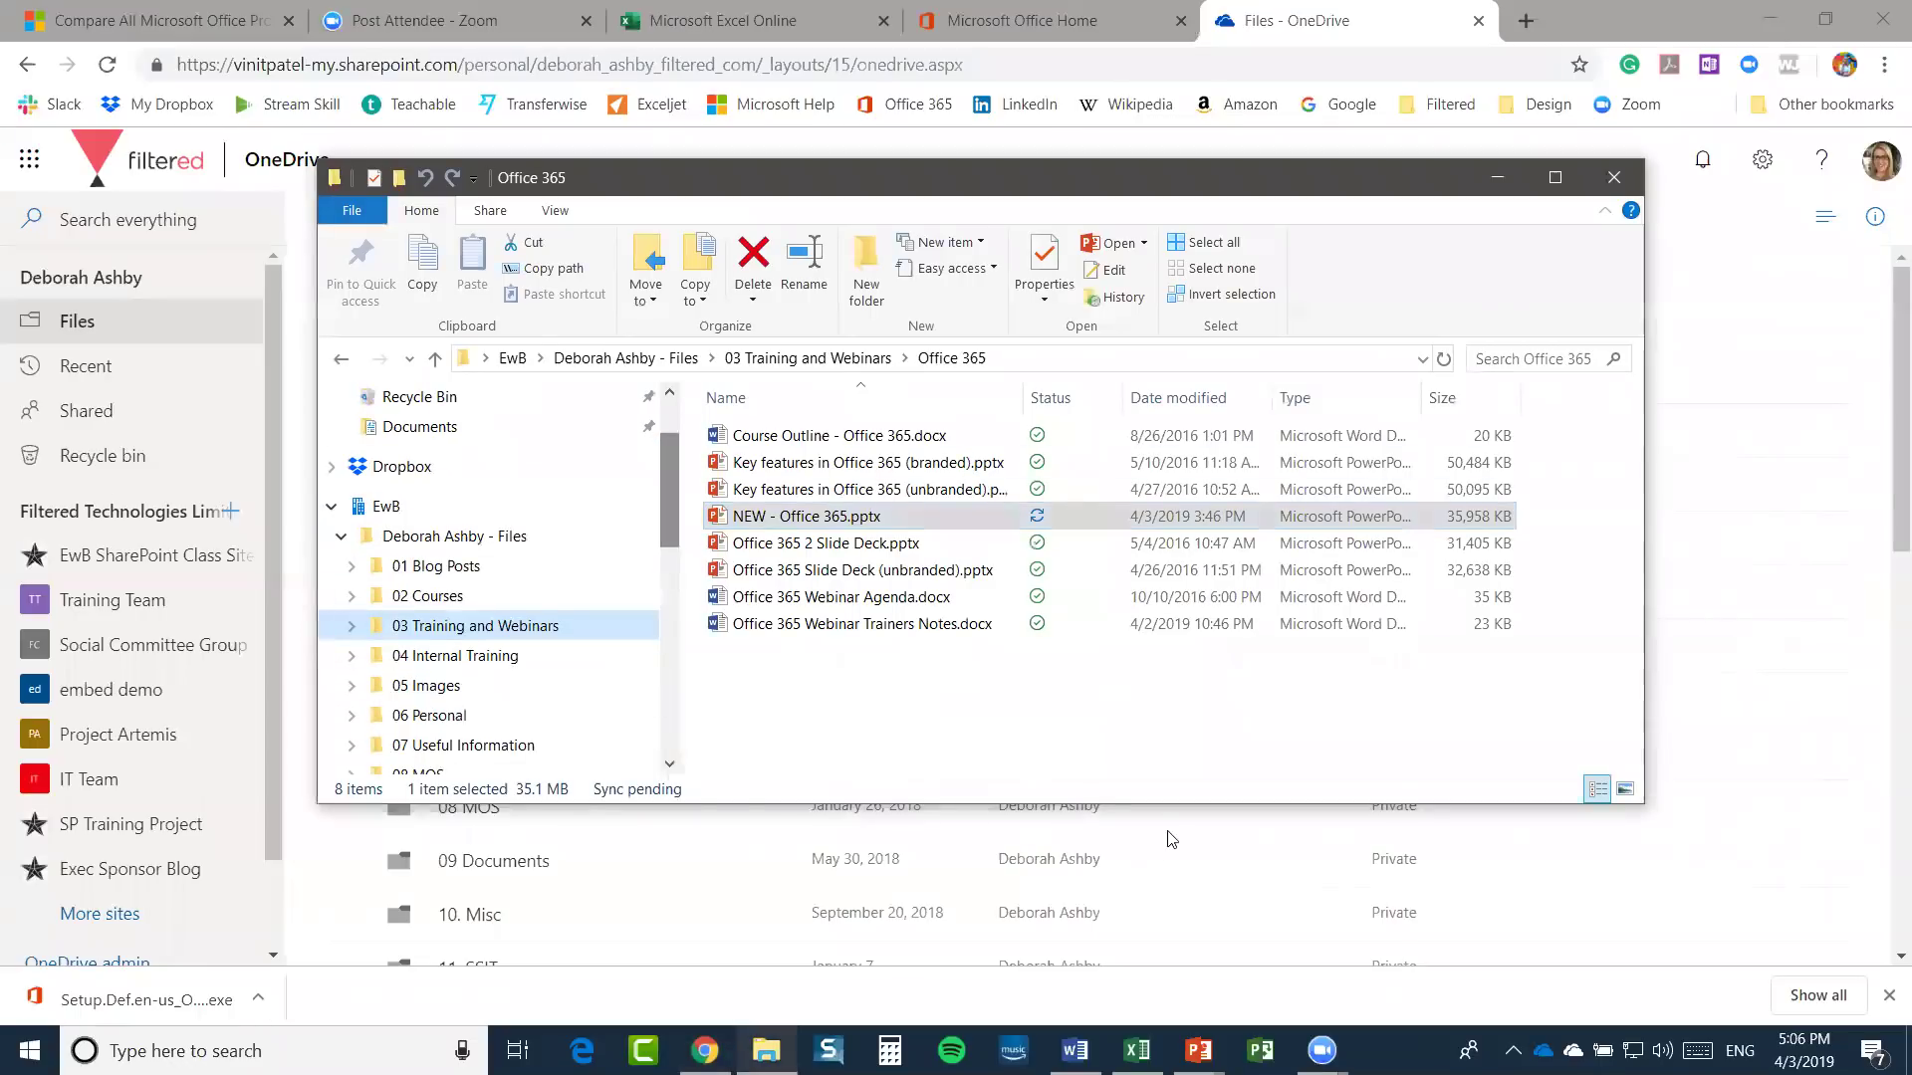
left_click_drag(1165, 841, 1165, 1005)
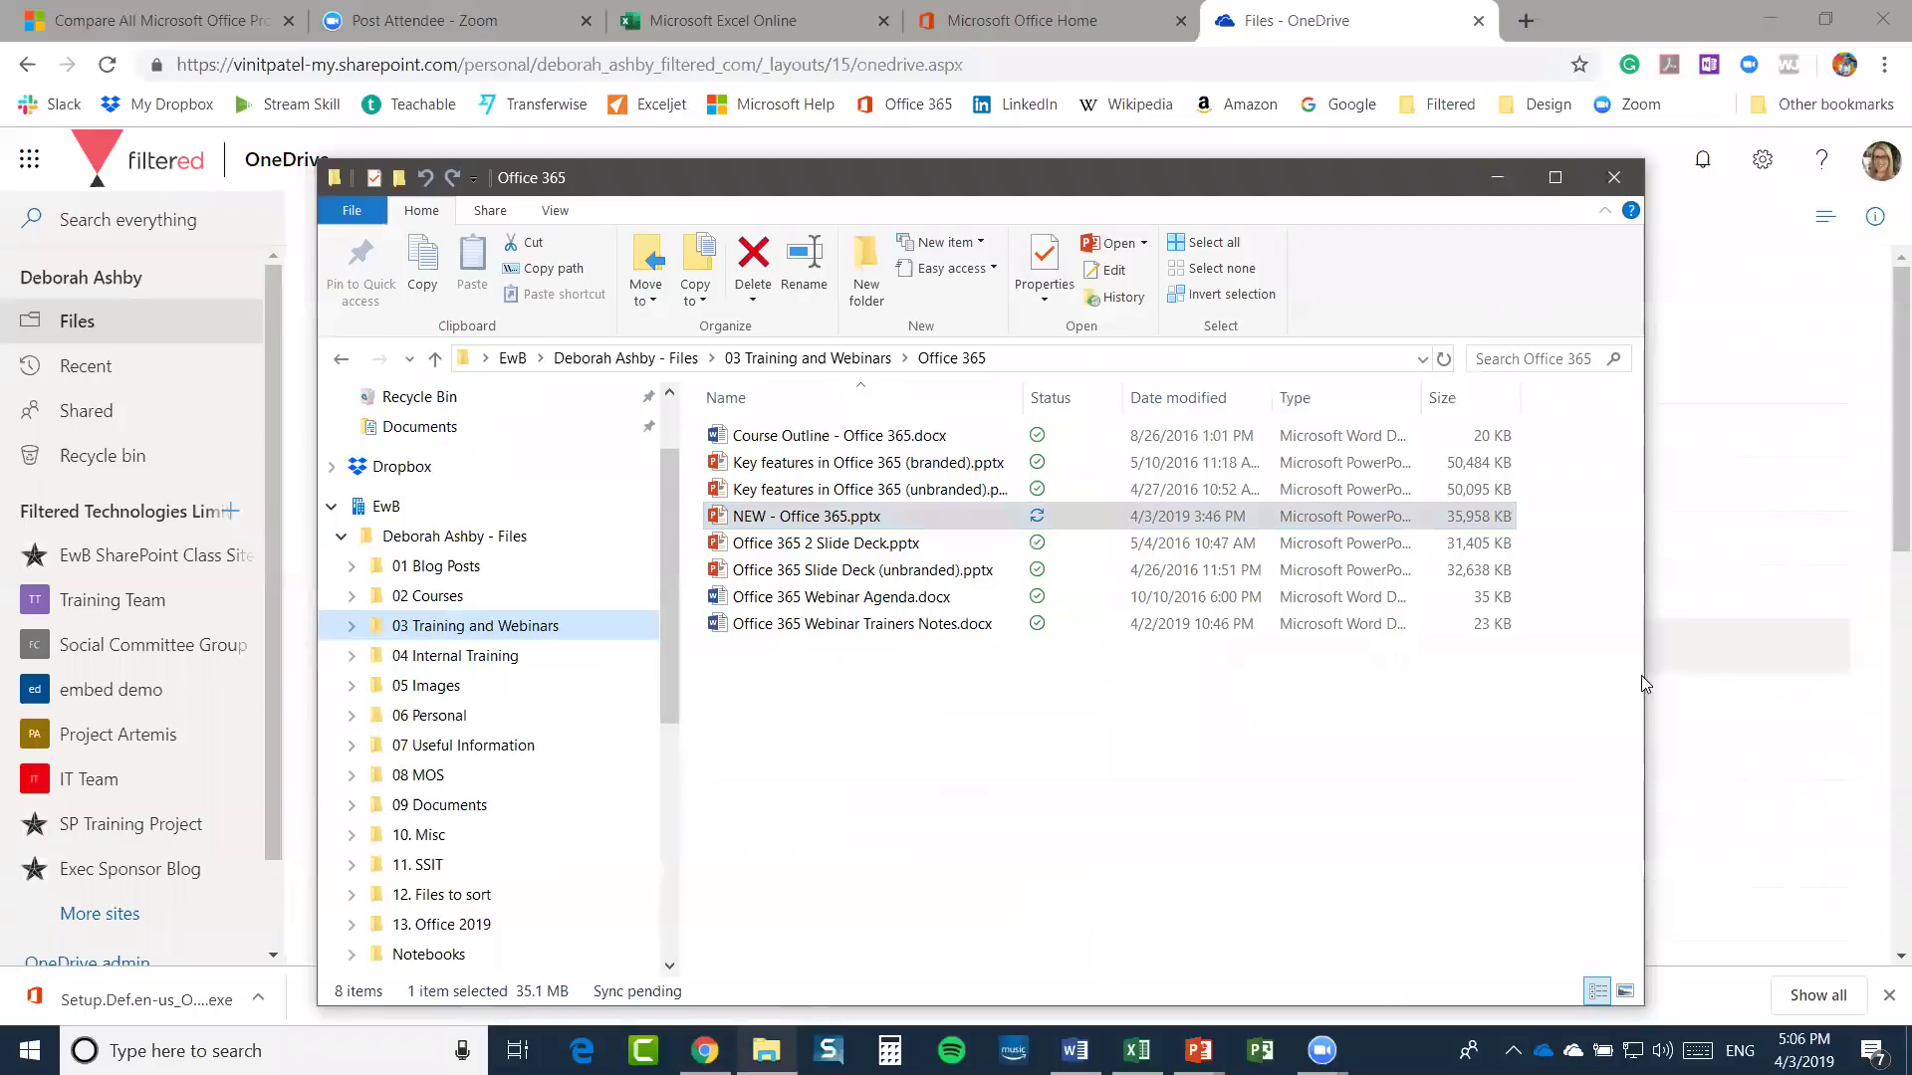
left_click_drag(1650, 675, 1394, 677)
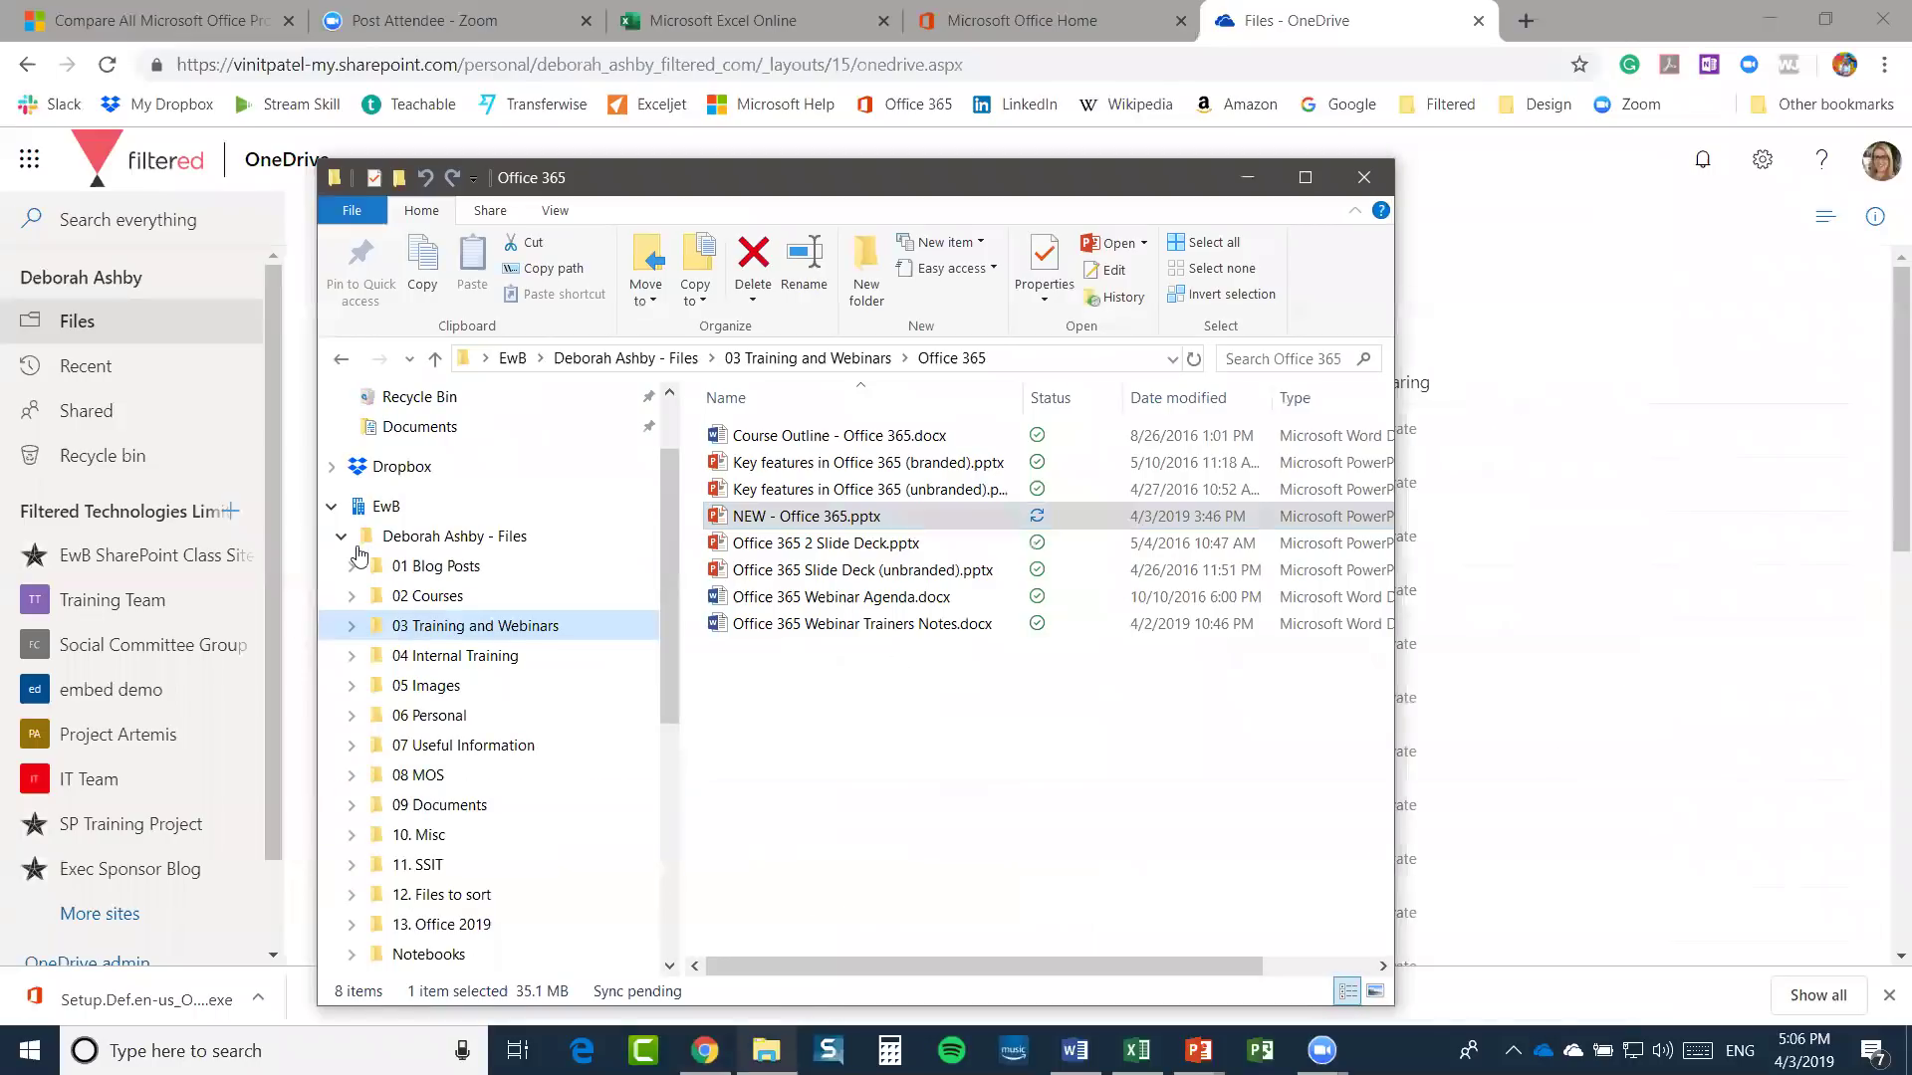
scroll(673, 538, "down", 2)
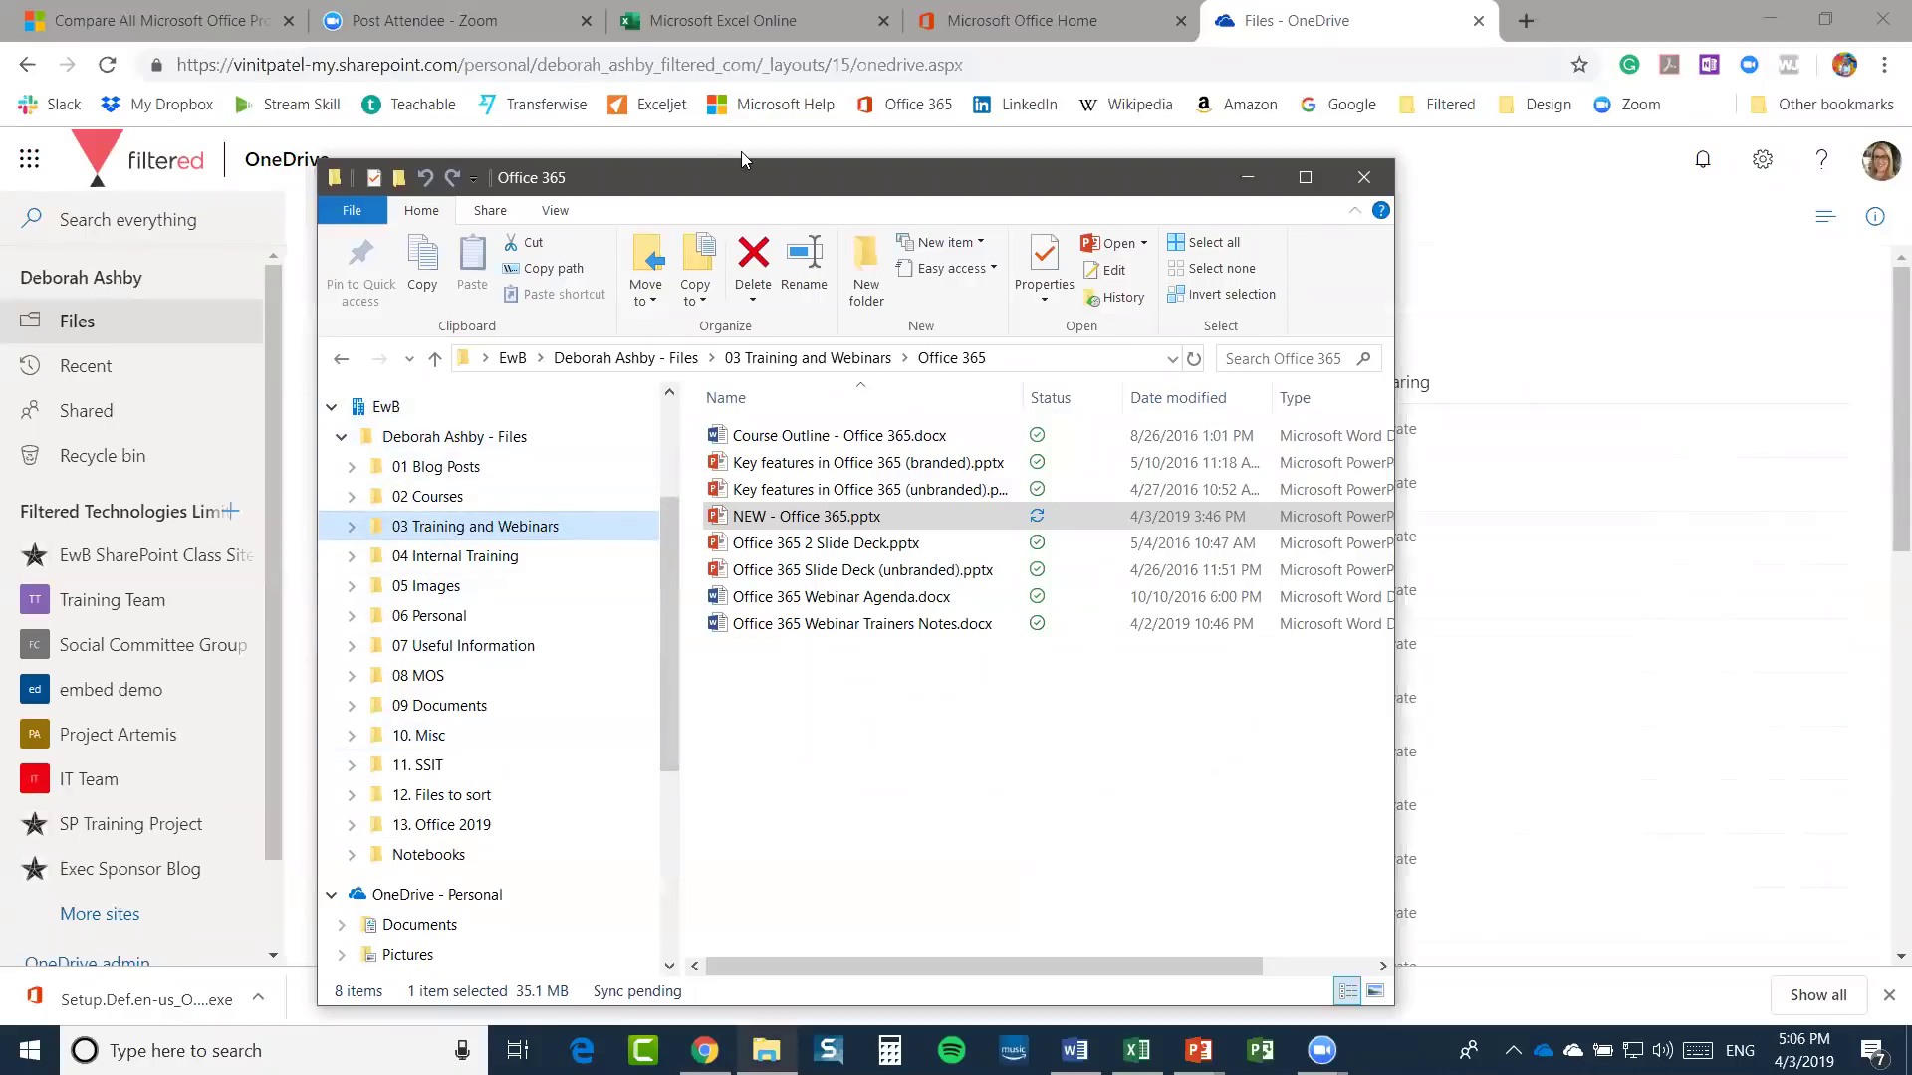
Place the File Explorer window beside the OneDrive page and compare its synced folders with the online Files list
left_click_drag(770, 197, 1268, 163)
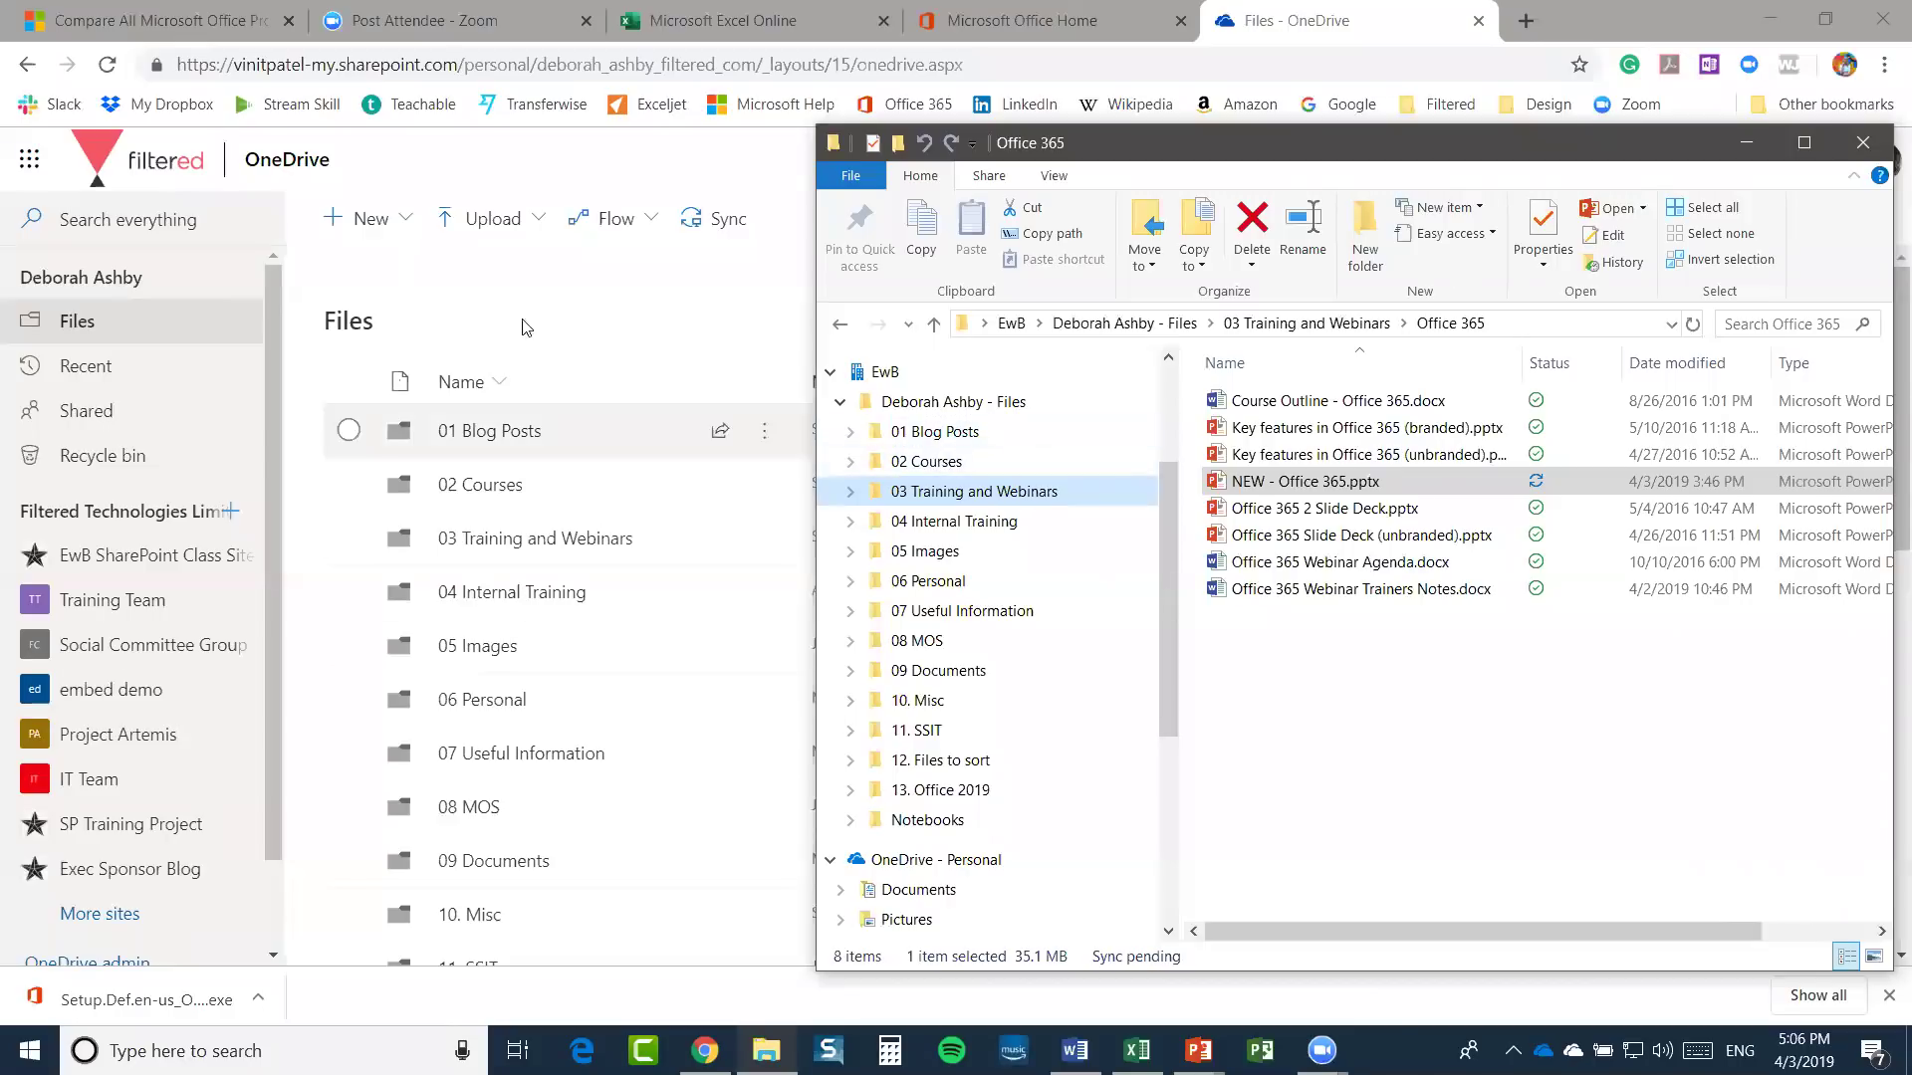
left_click(474, 271)
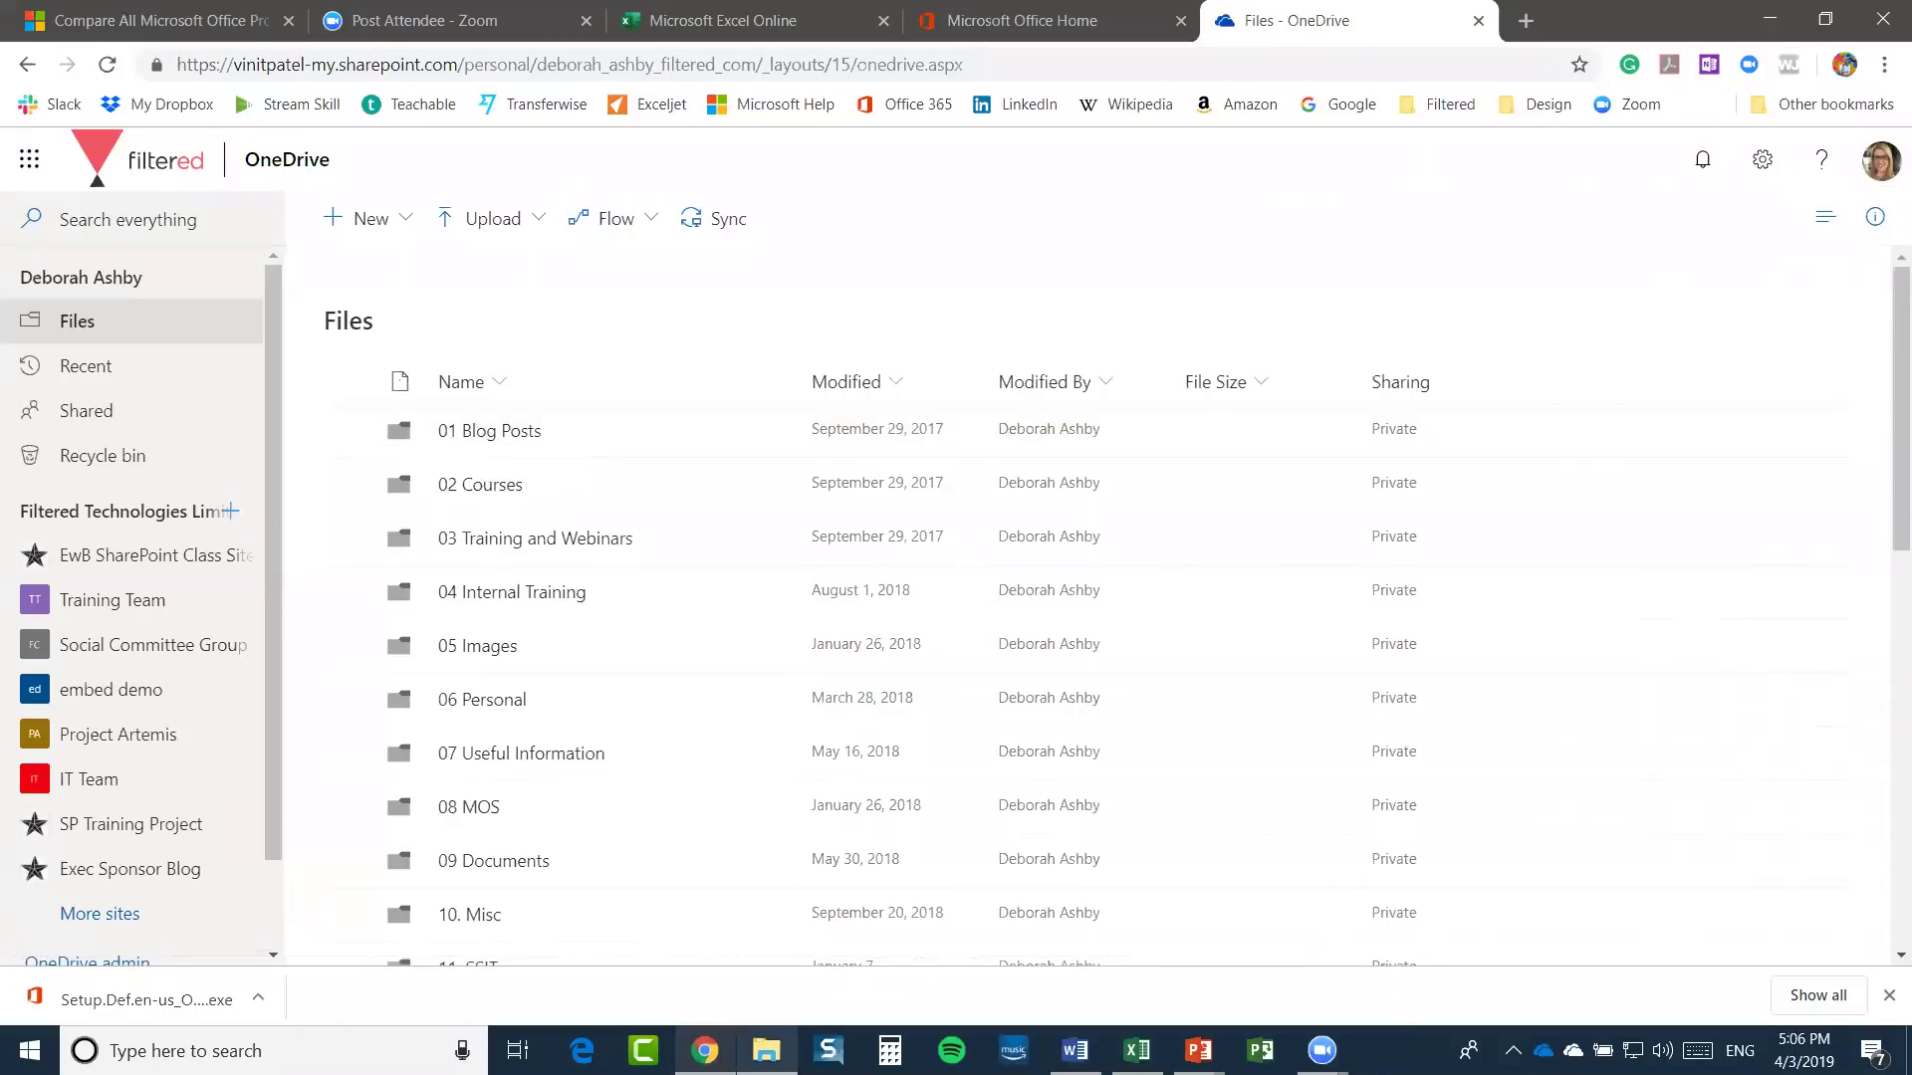
left_click(765, 1050)
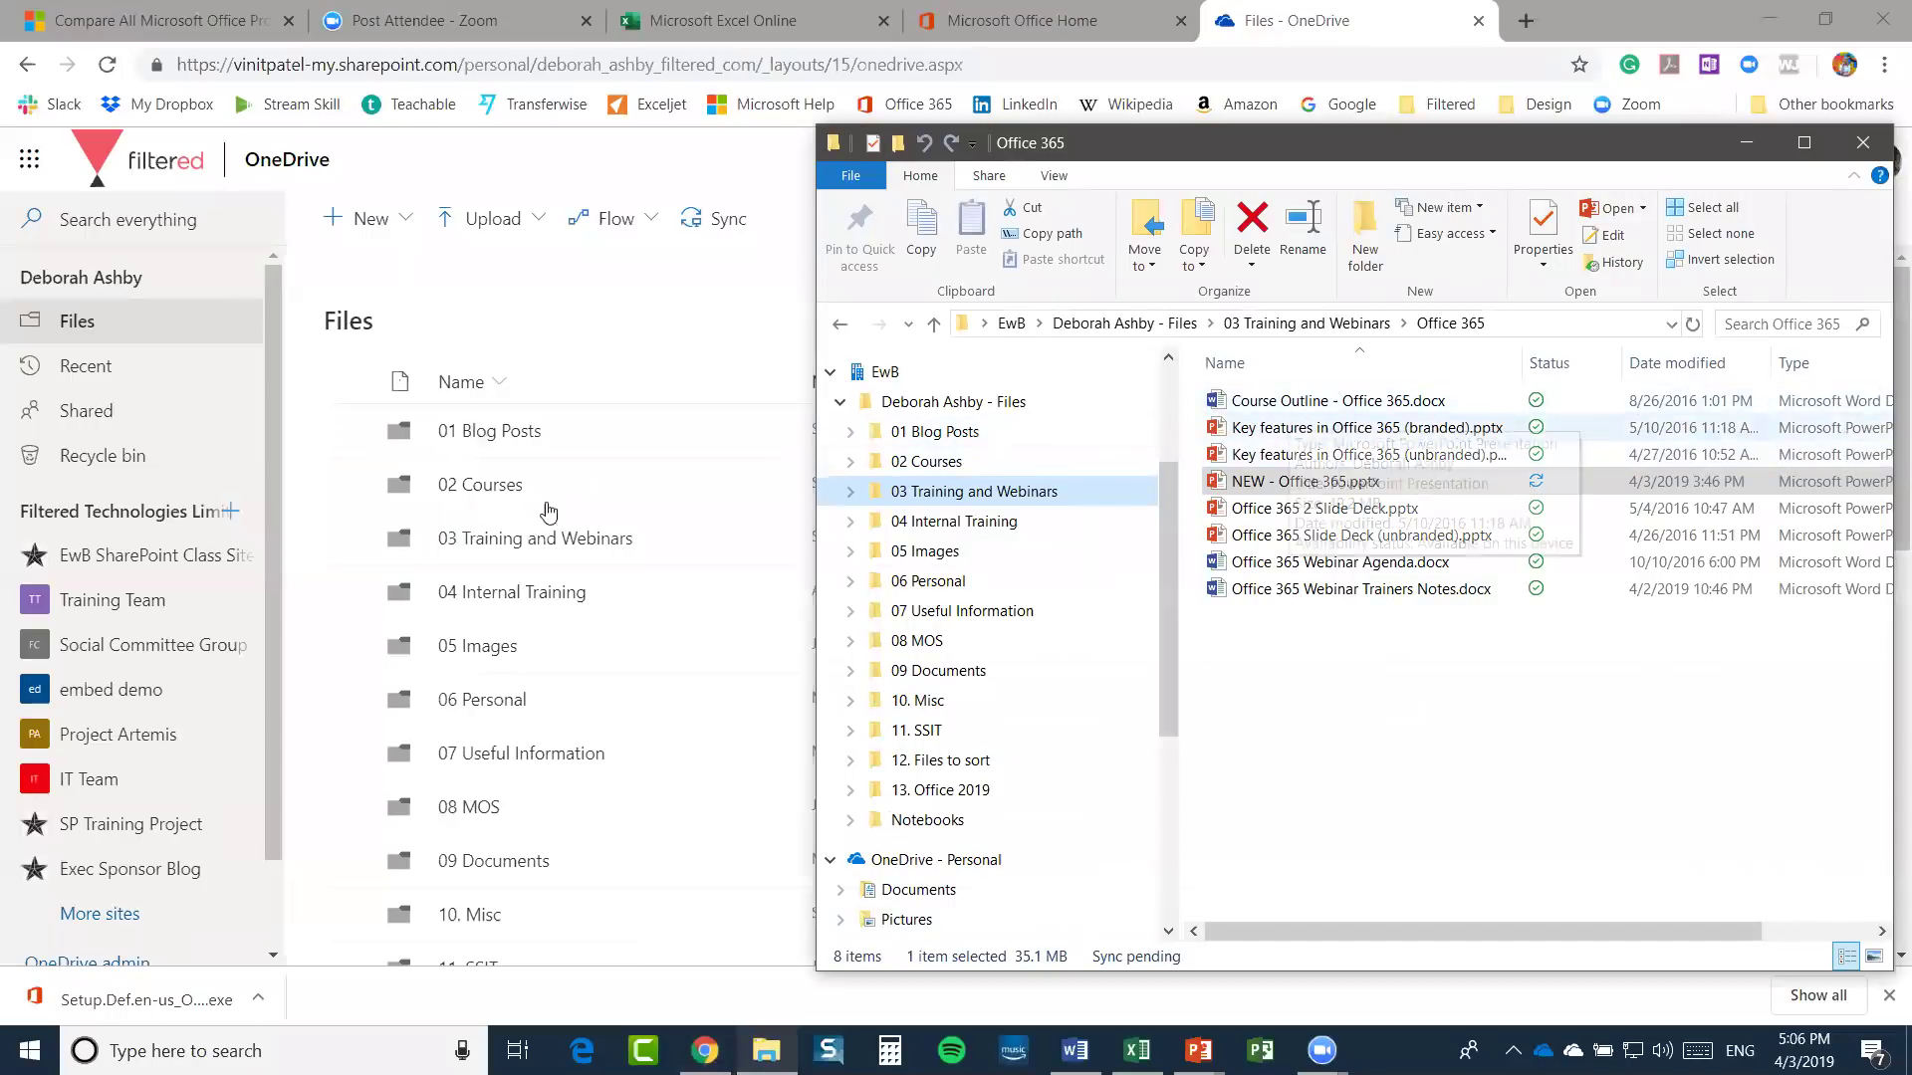
left_click(603, 328)
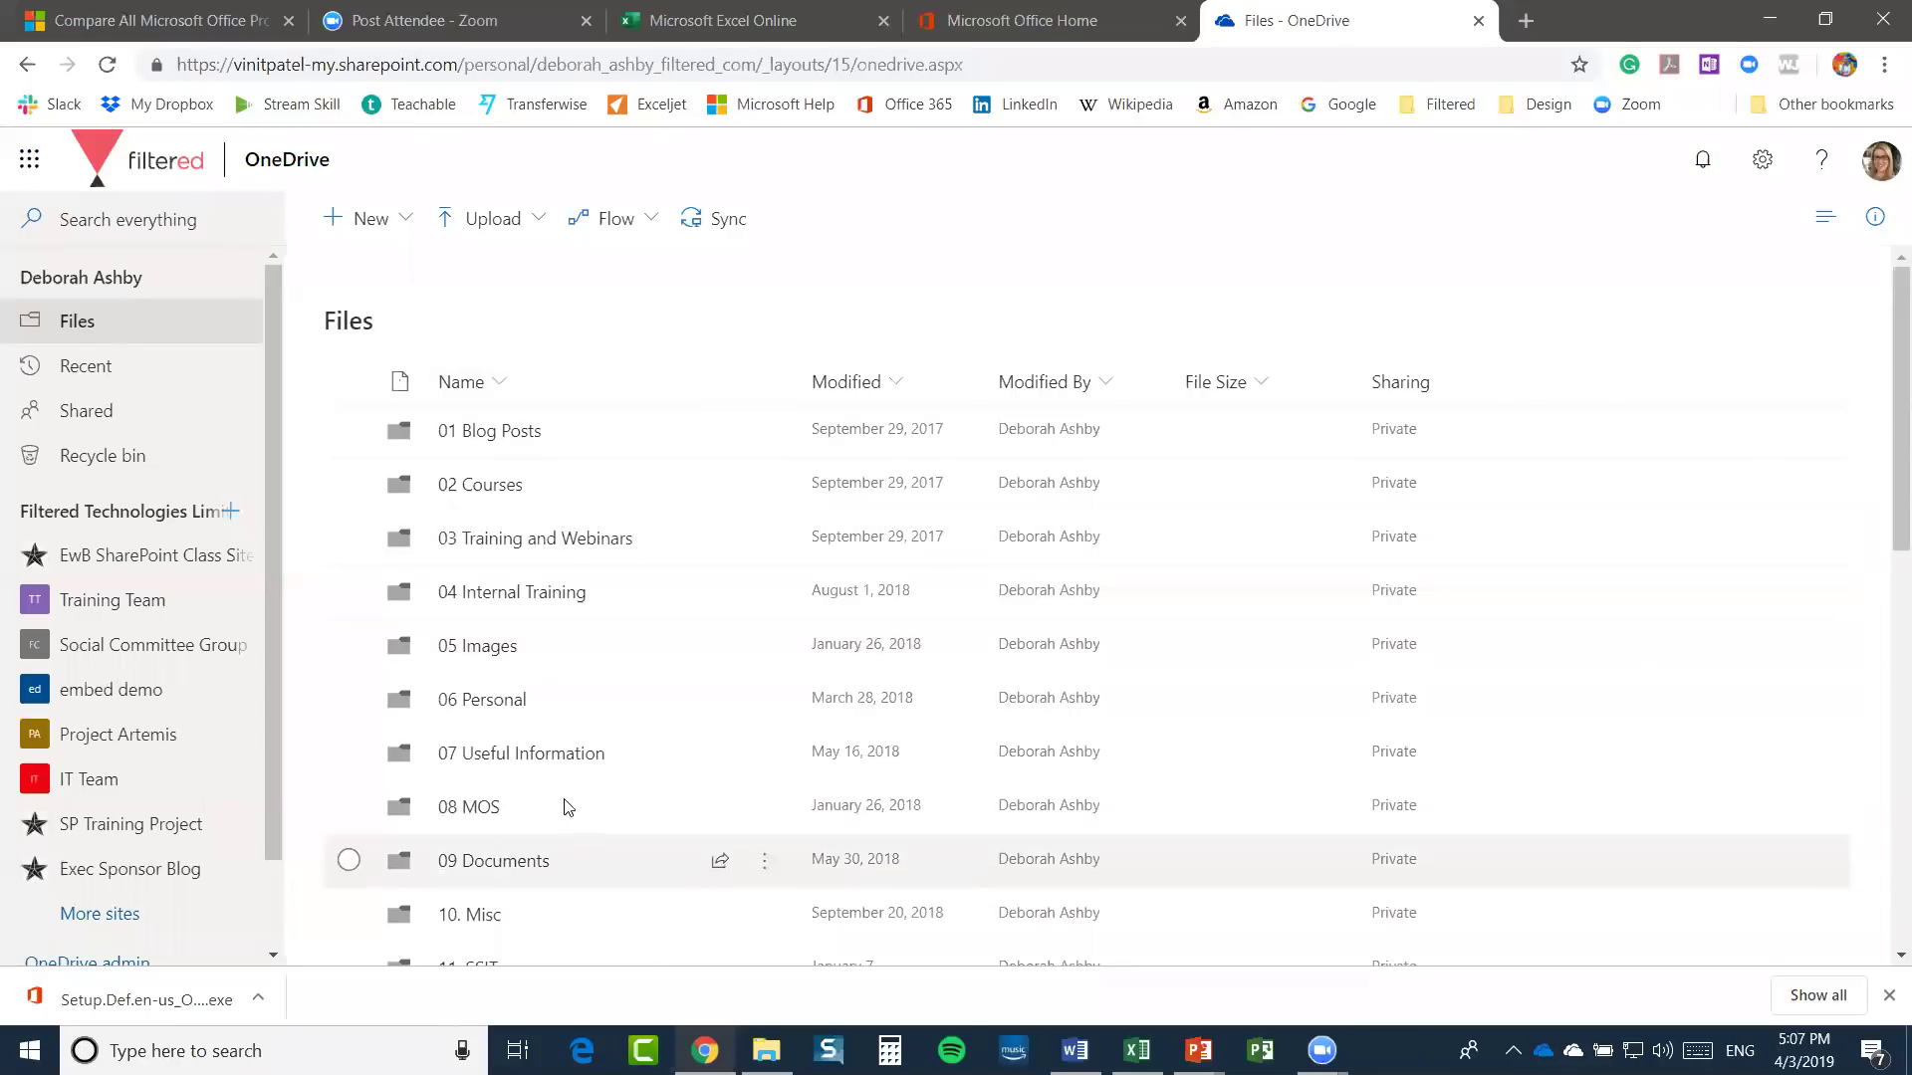
left_click(766, 1050)
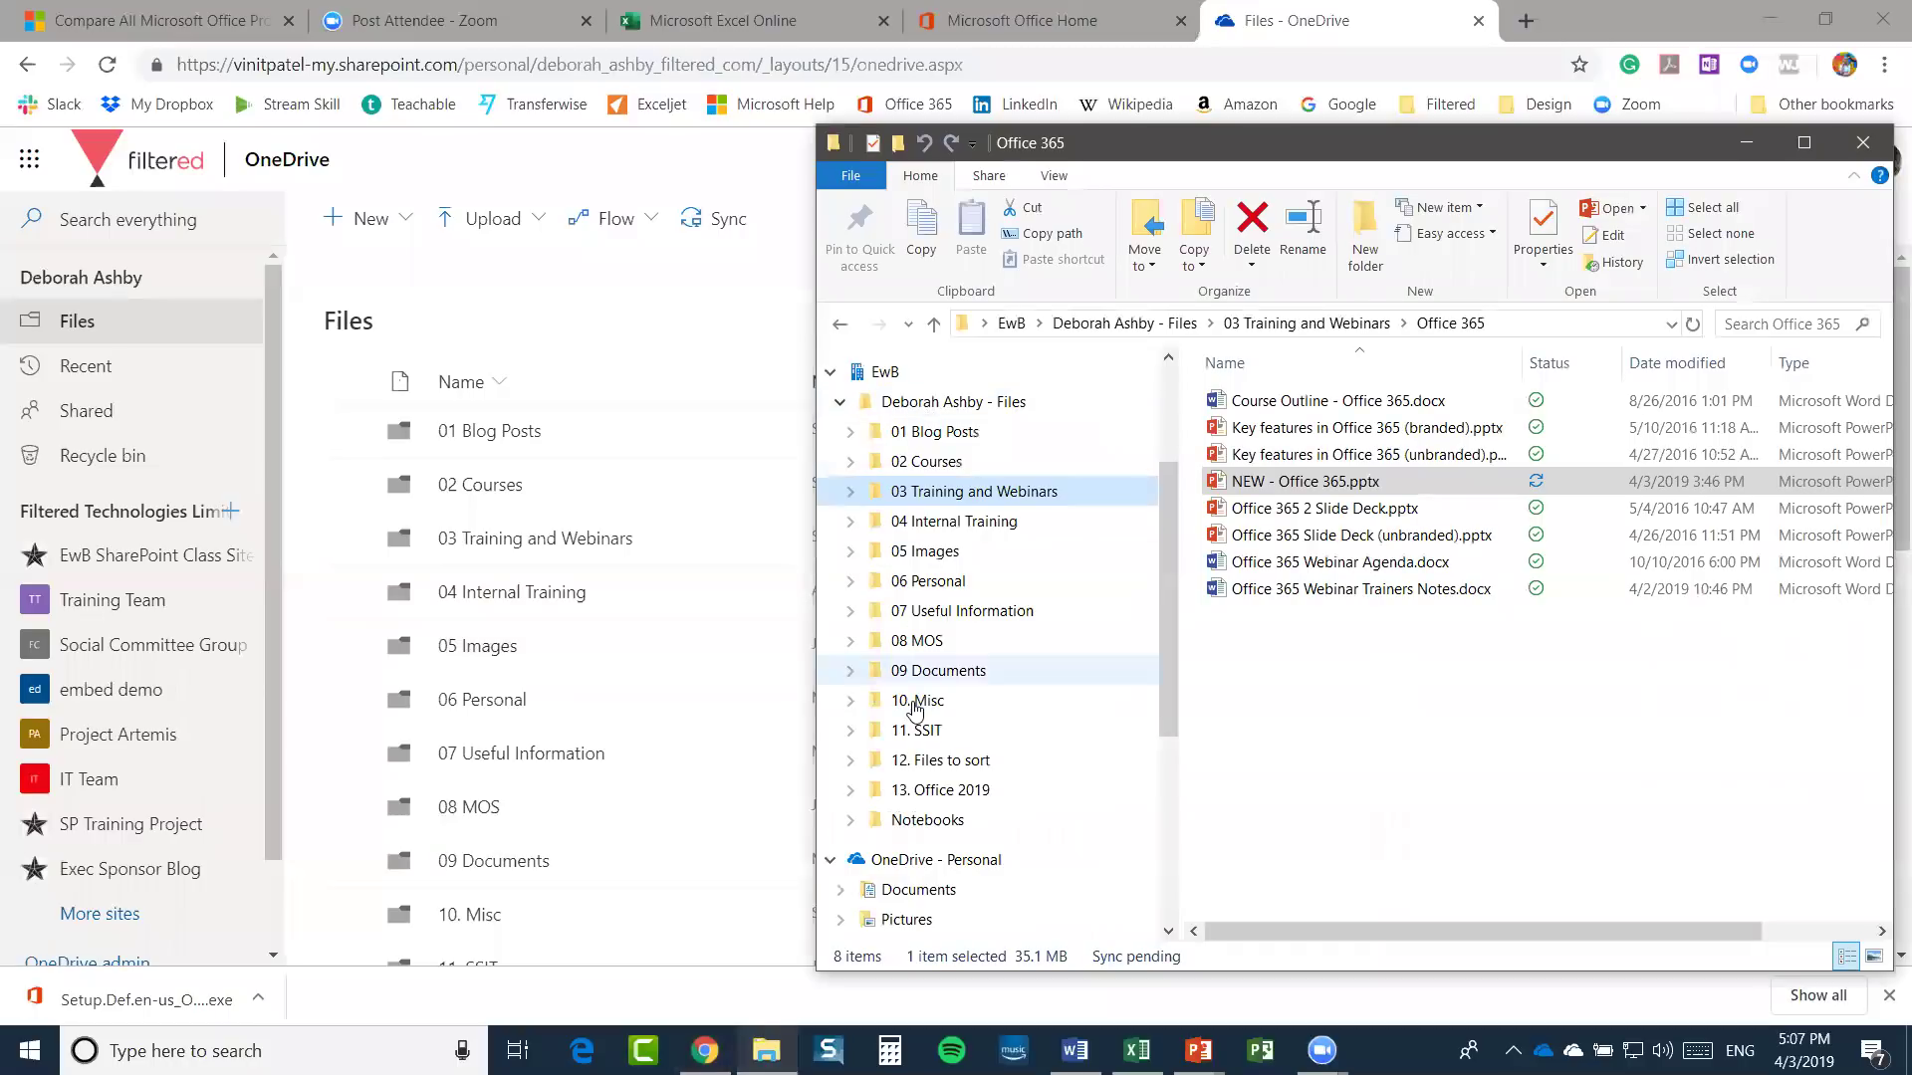
left_click(687, 318)
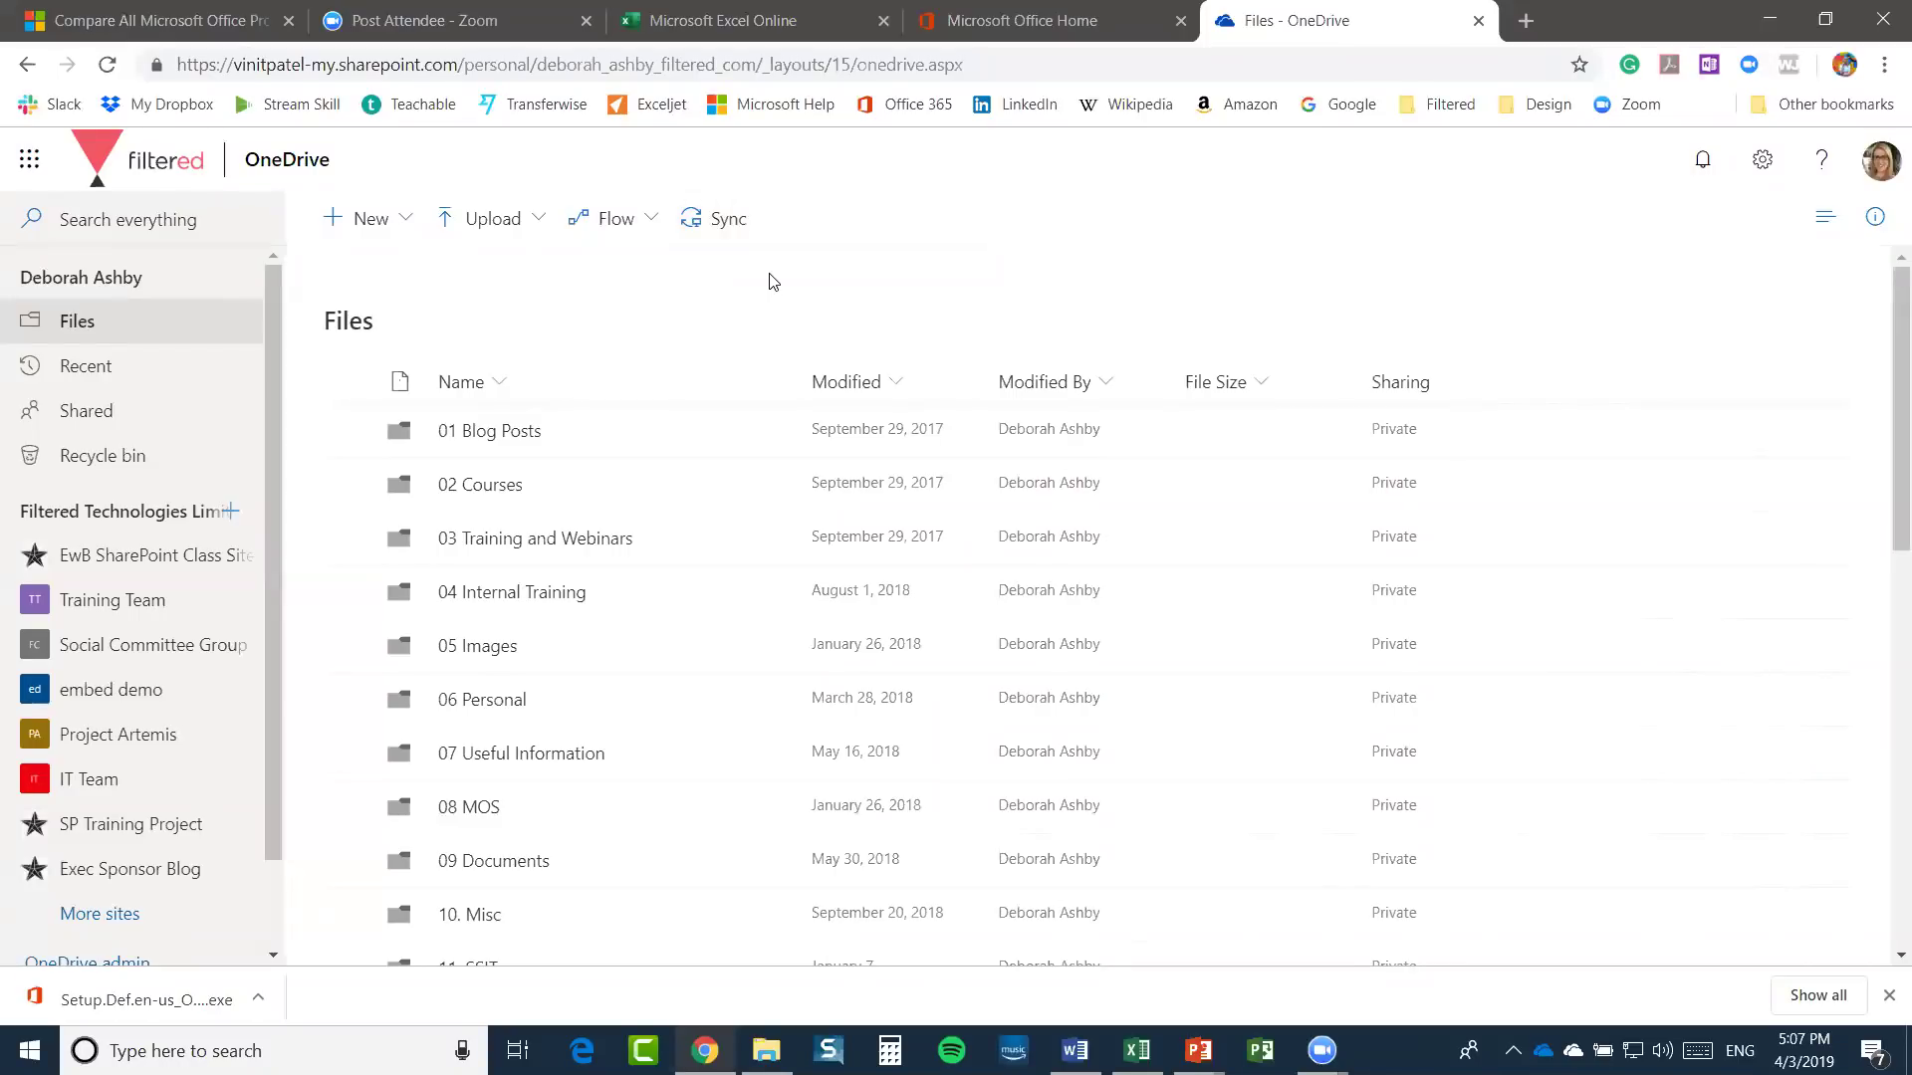
scroll(636, 414, "down", 7)
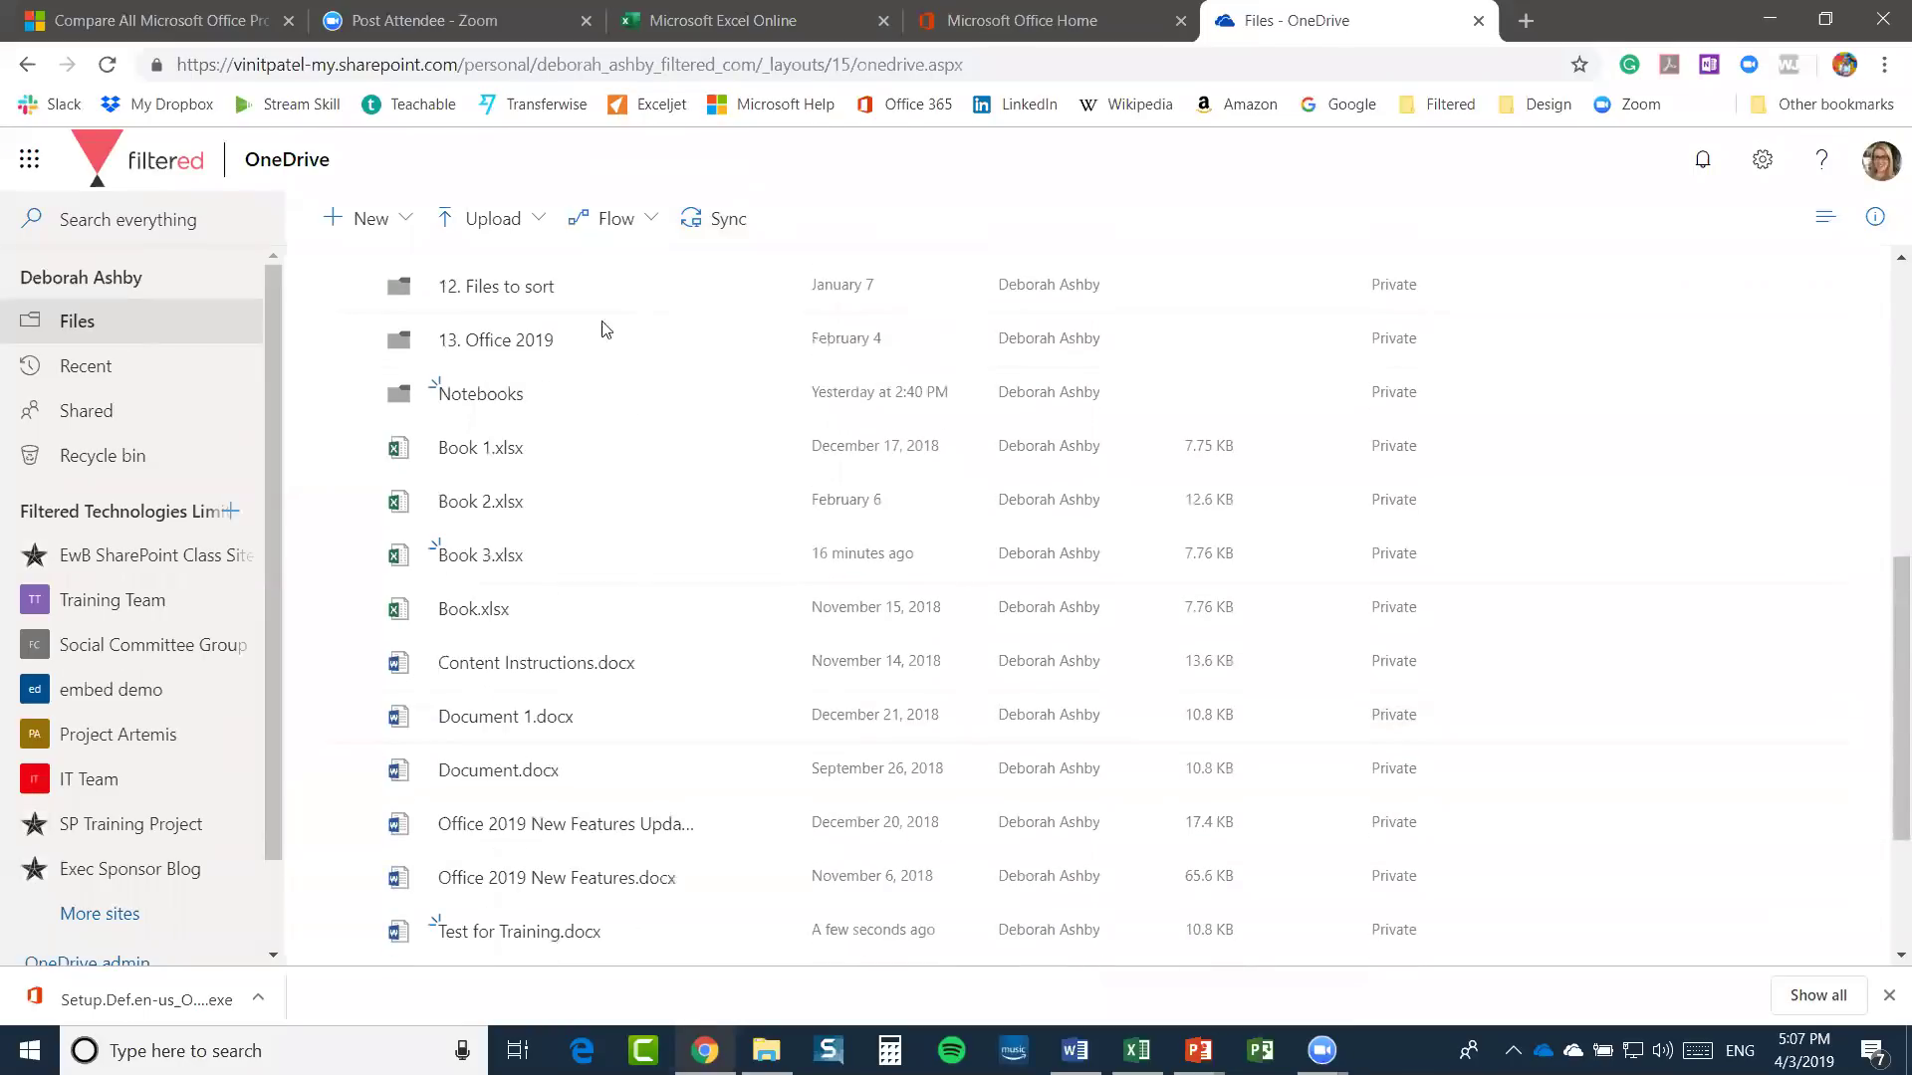
scroll(610, 384, "up", 7)
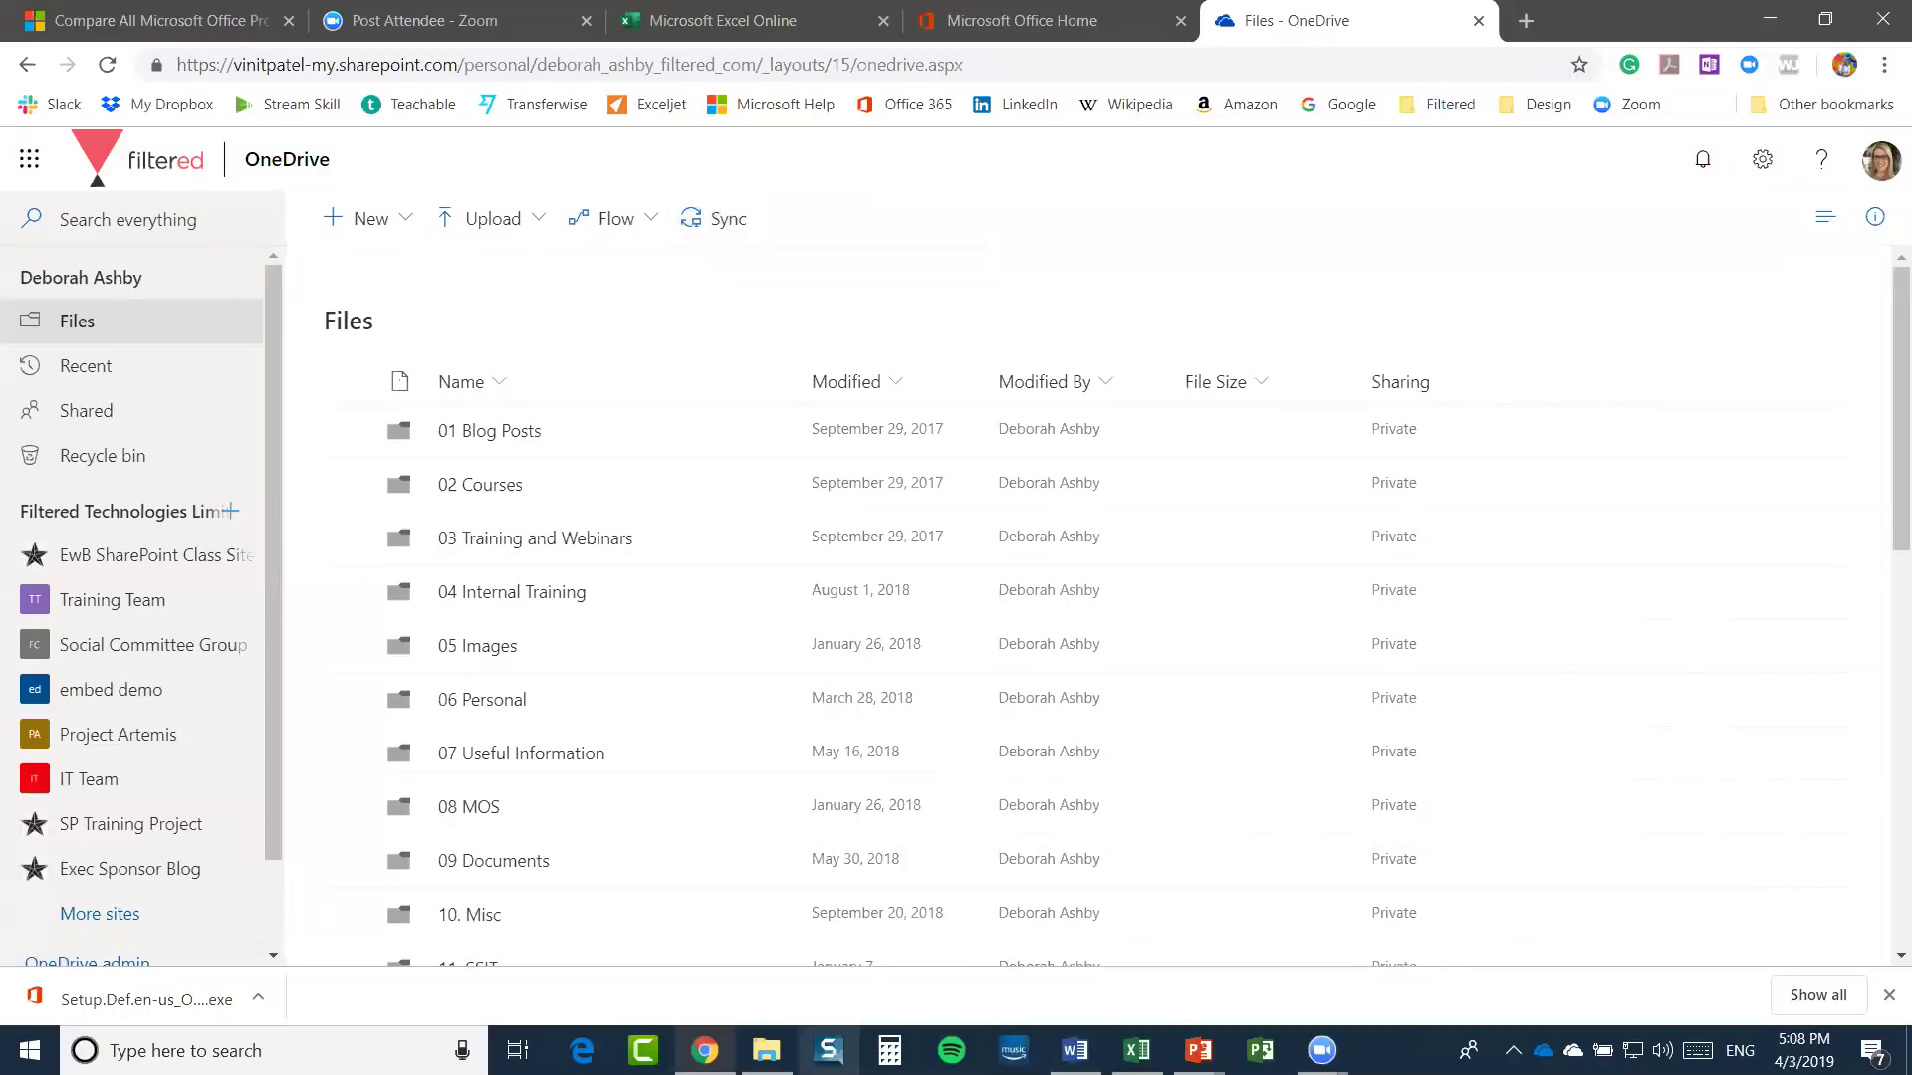
Open the top-level synced files folder in File Explorer and open Test for Training.docx in a maximized desktop Word window
left_click(765, 1050)
left_click(931, 401)
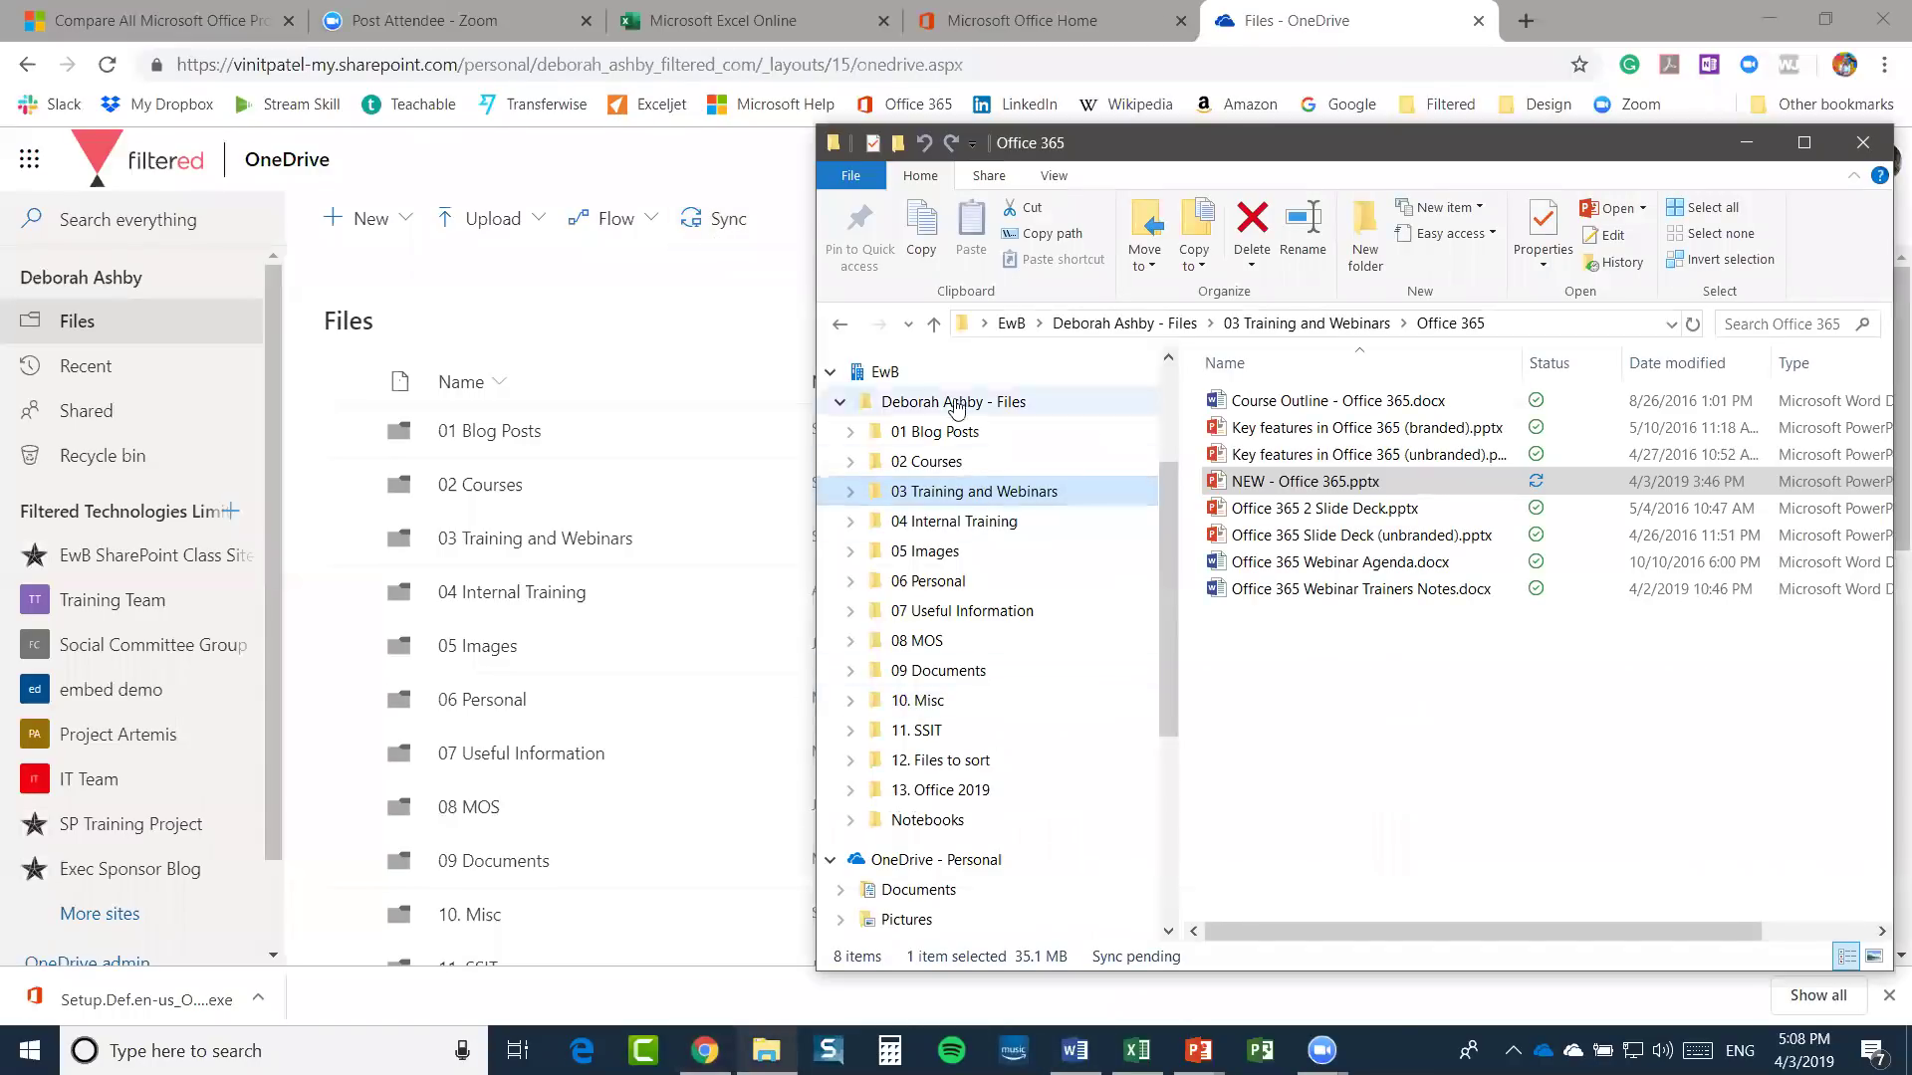
scroll(1434, 658, "down", 2)
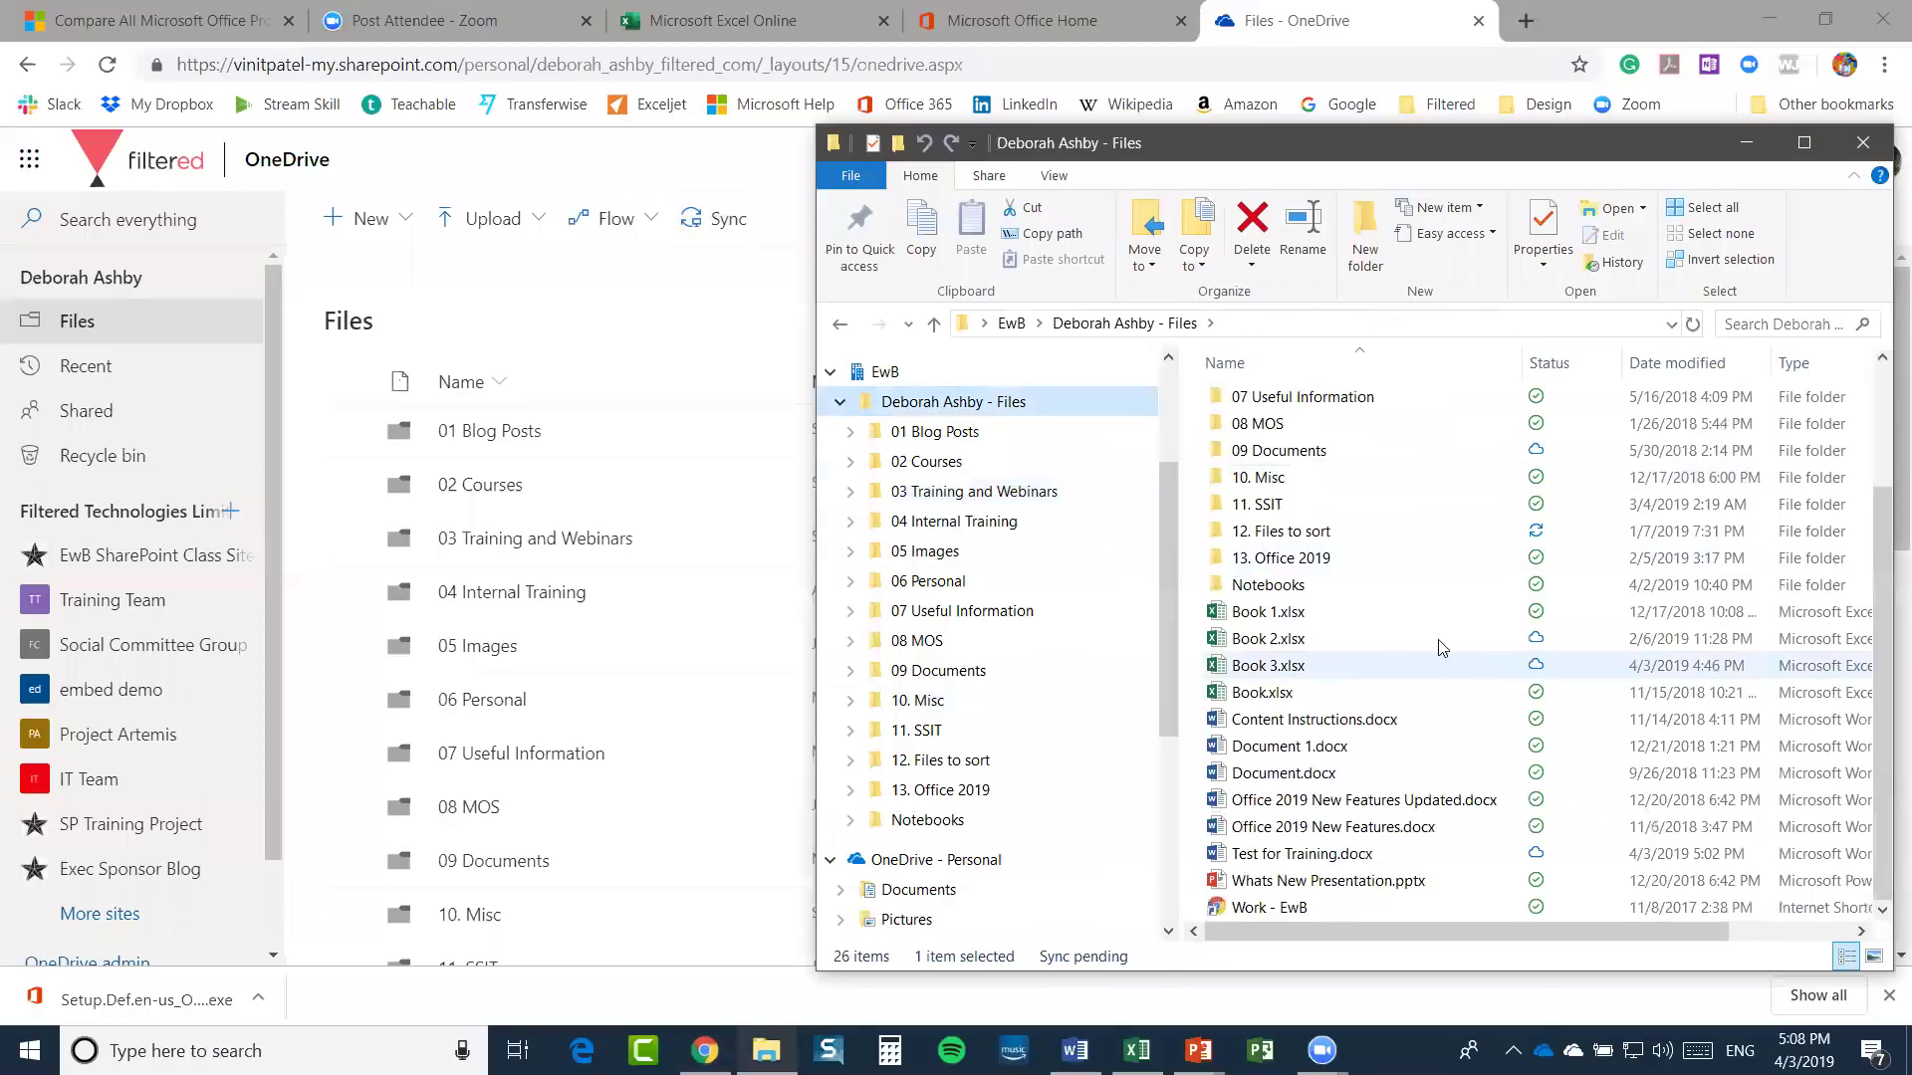
left_click_drag(1482, 155, 1194, 111)
scroll(408, 759, "down", 8)
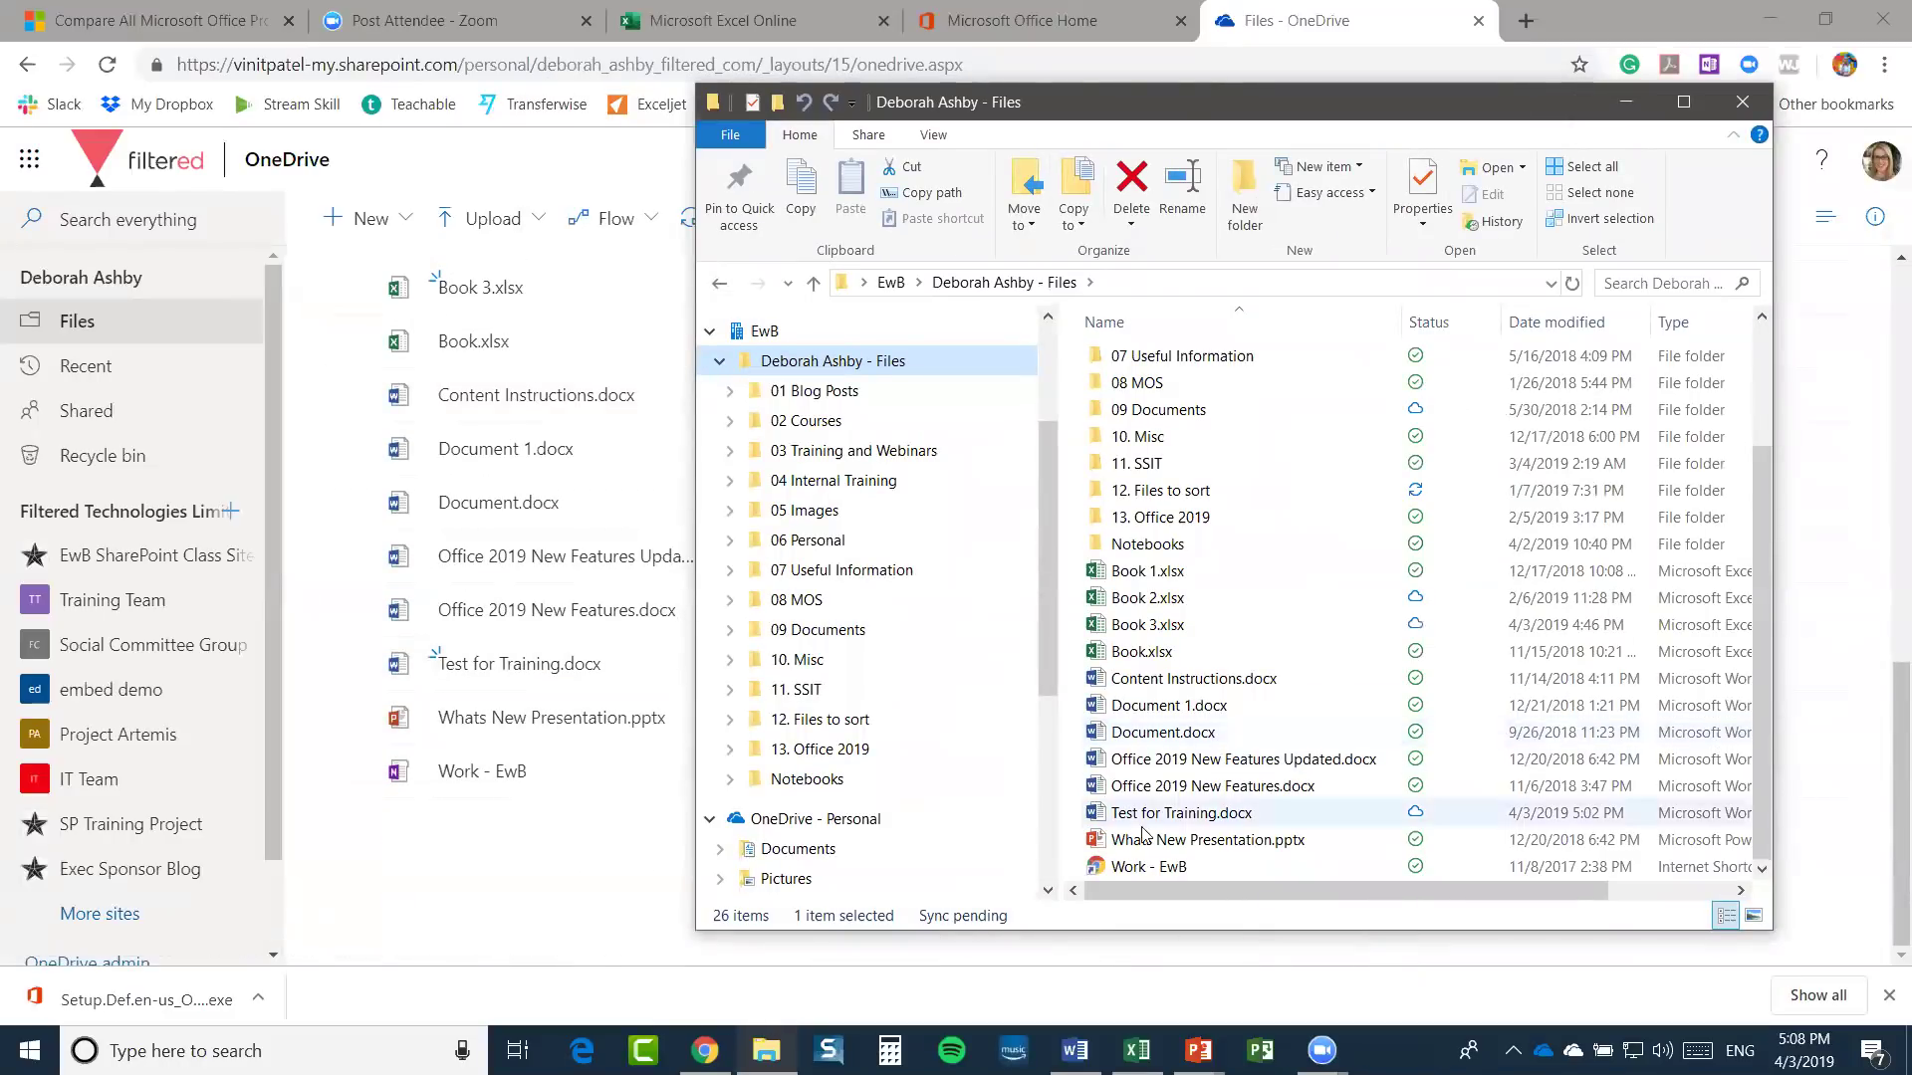
left_click(1208, 819)
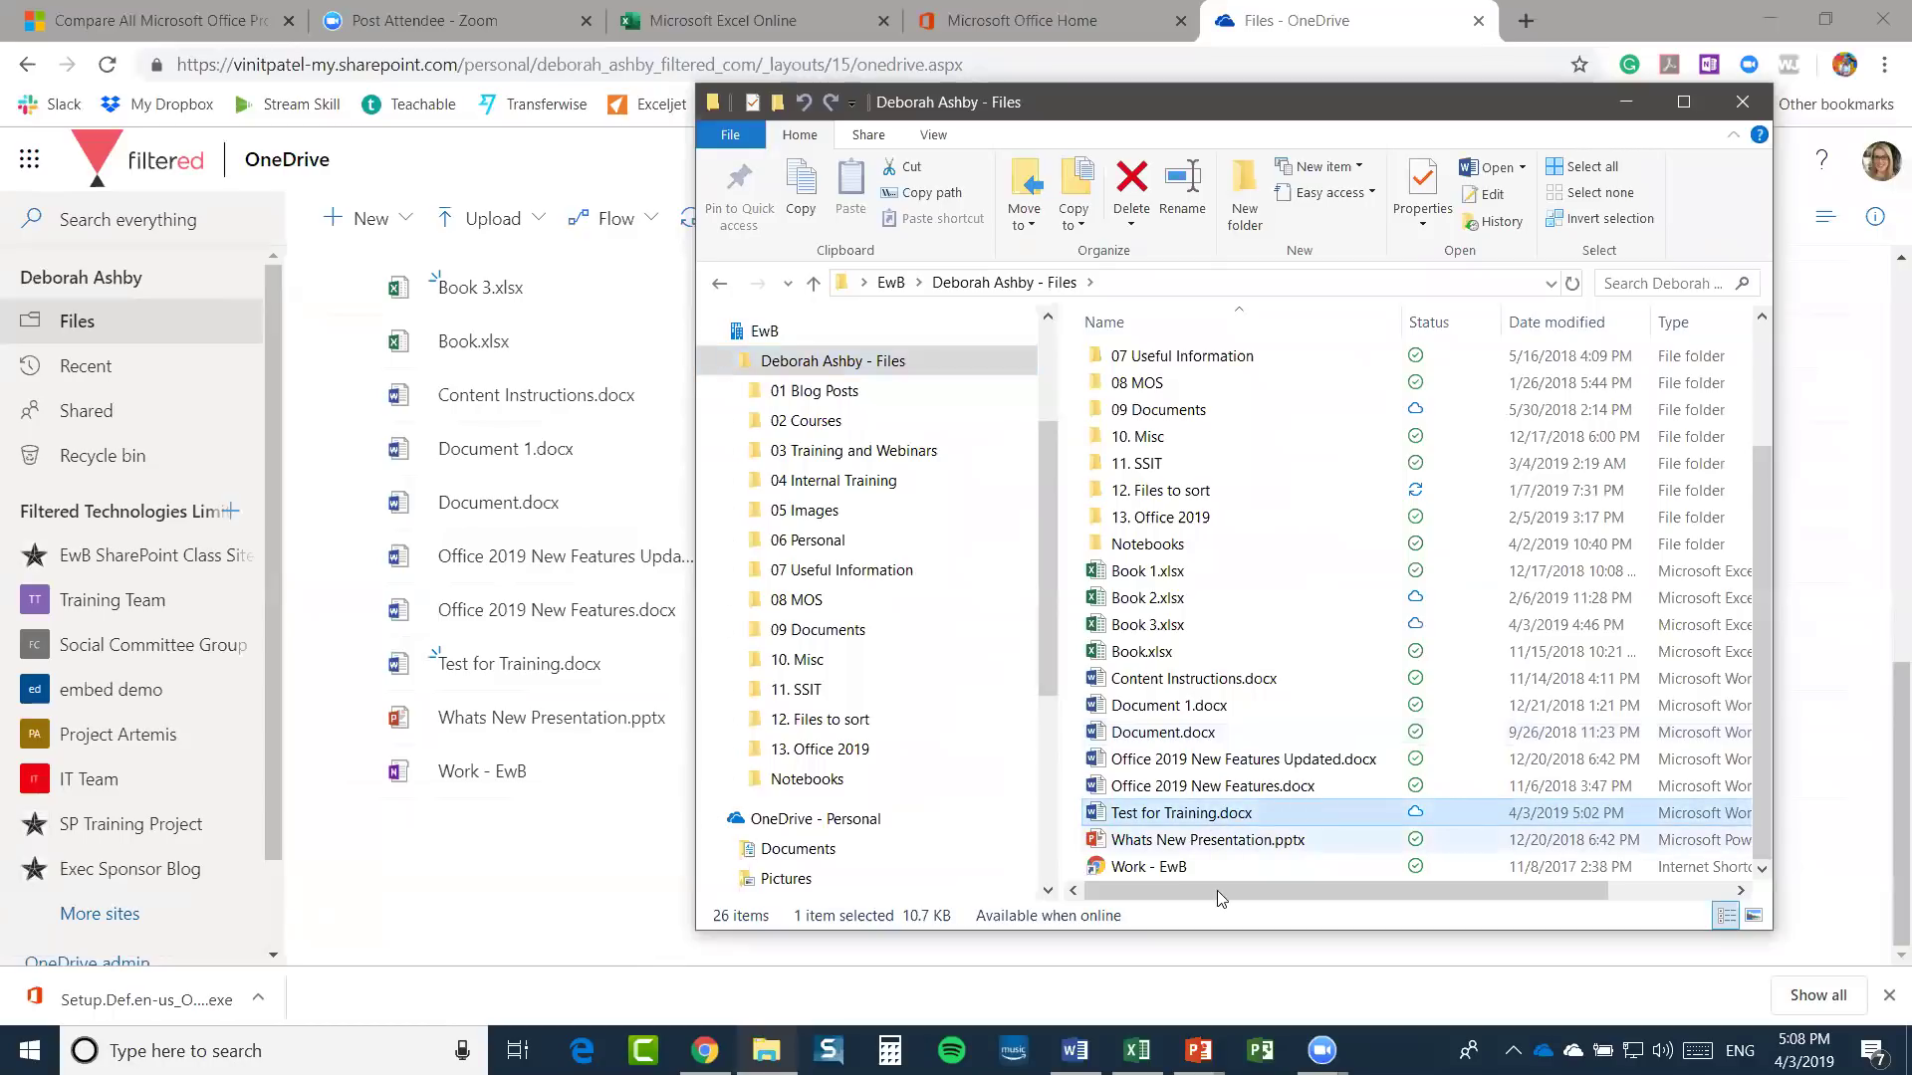
double_click(1211, 817)
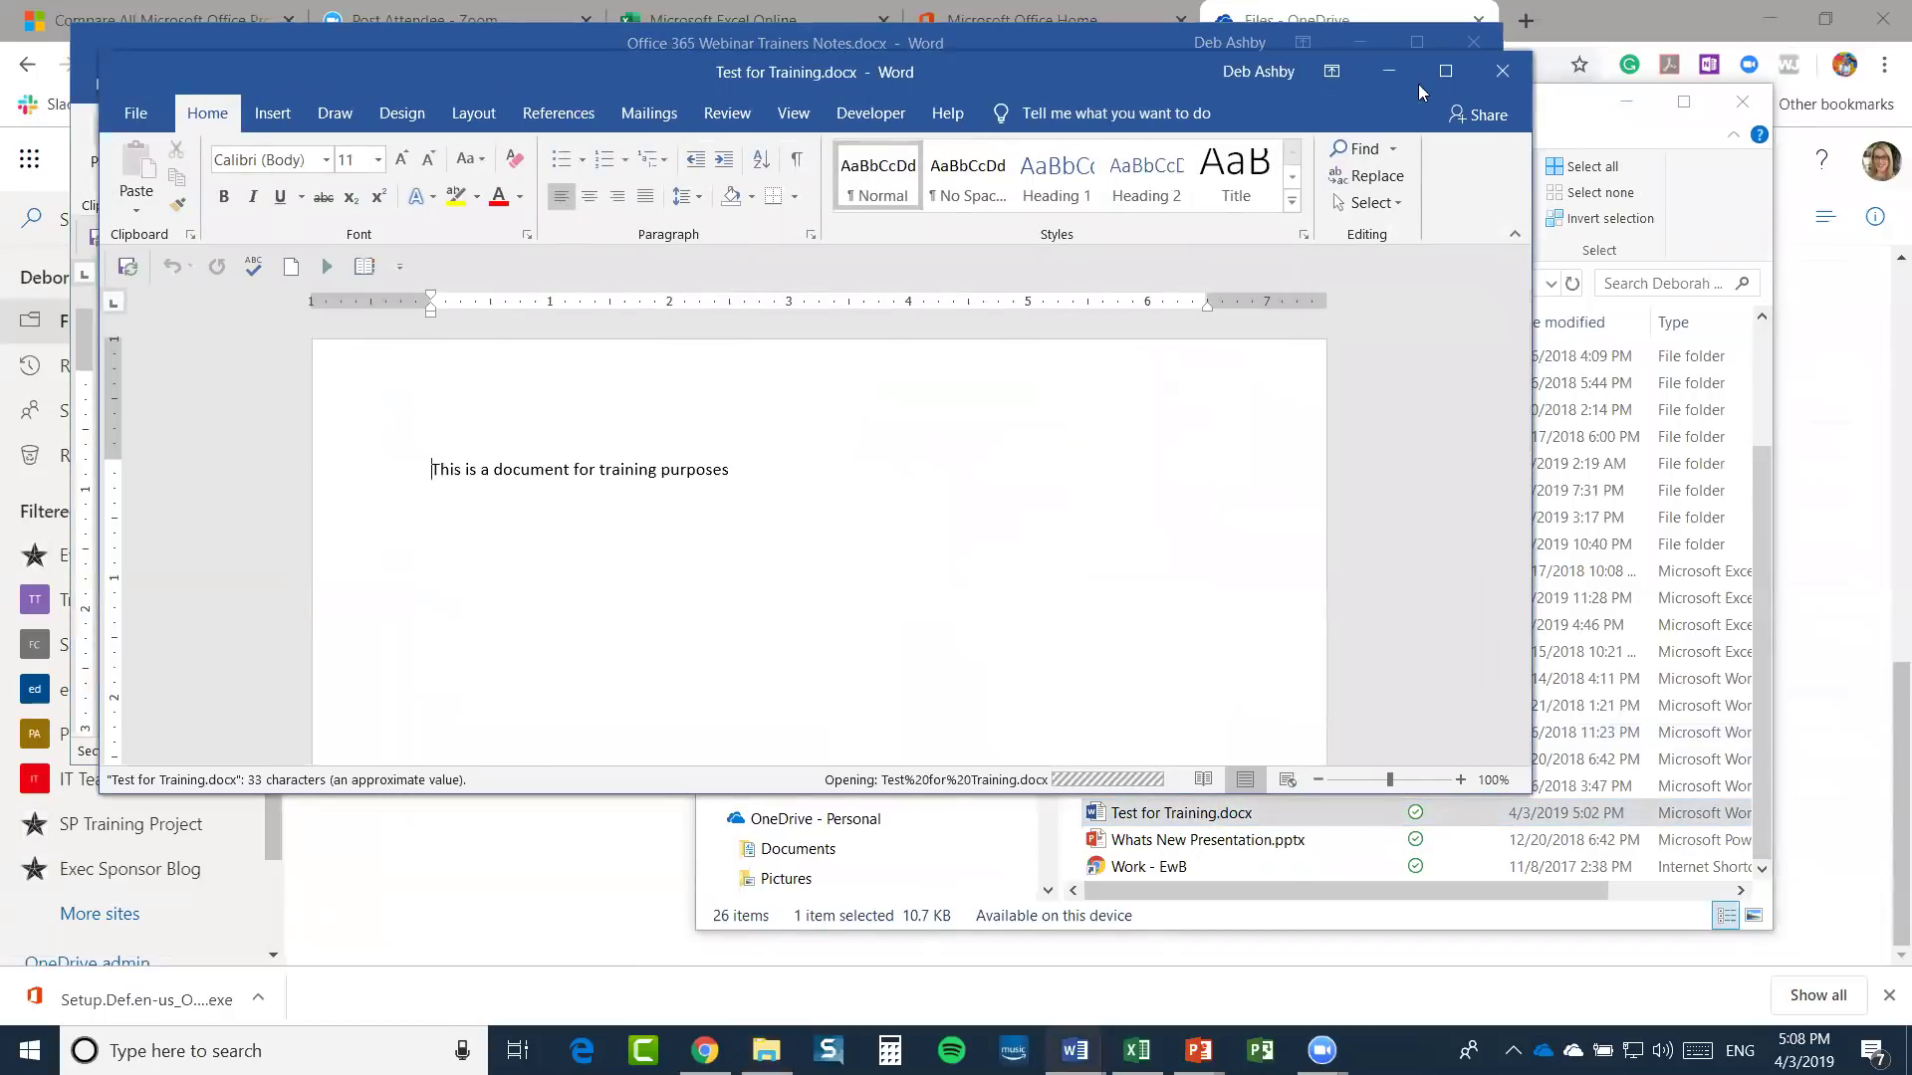
left_click(1445, 71)
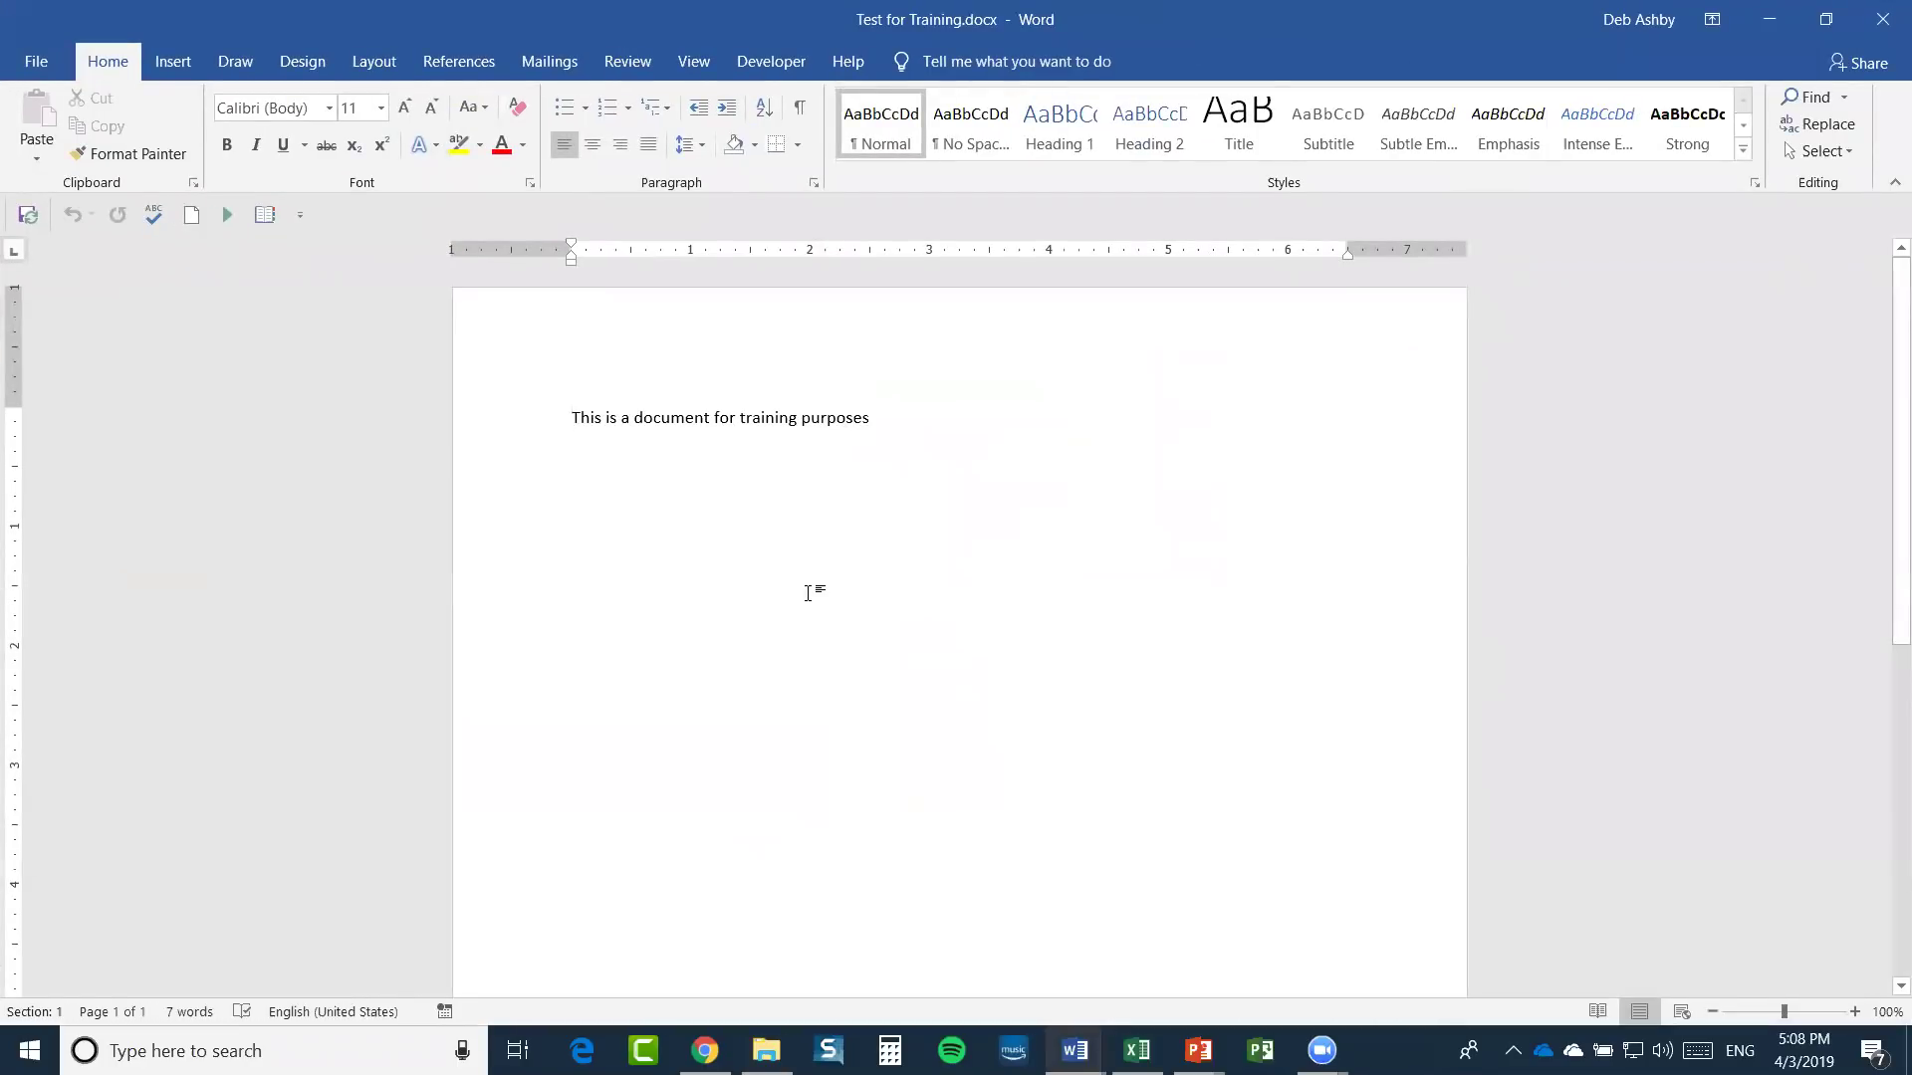
End the sentence with a period, add the line "This is version 2" two paragraphs below, and save and close the document
type(".")
key("Return")
key("Return")
type("This is version 2")
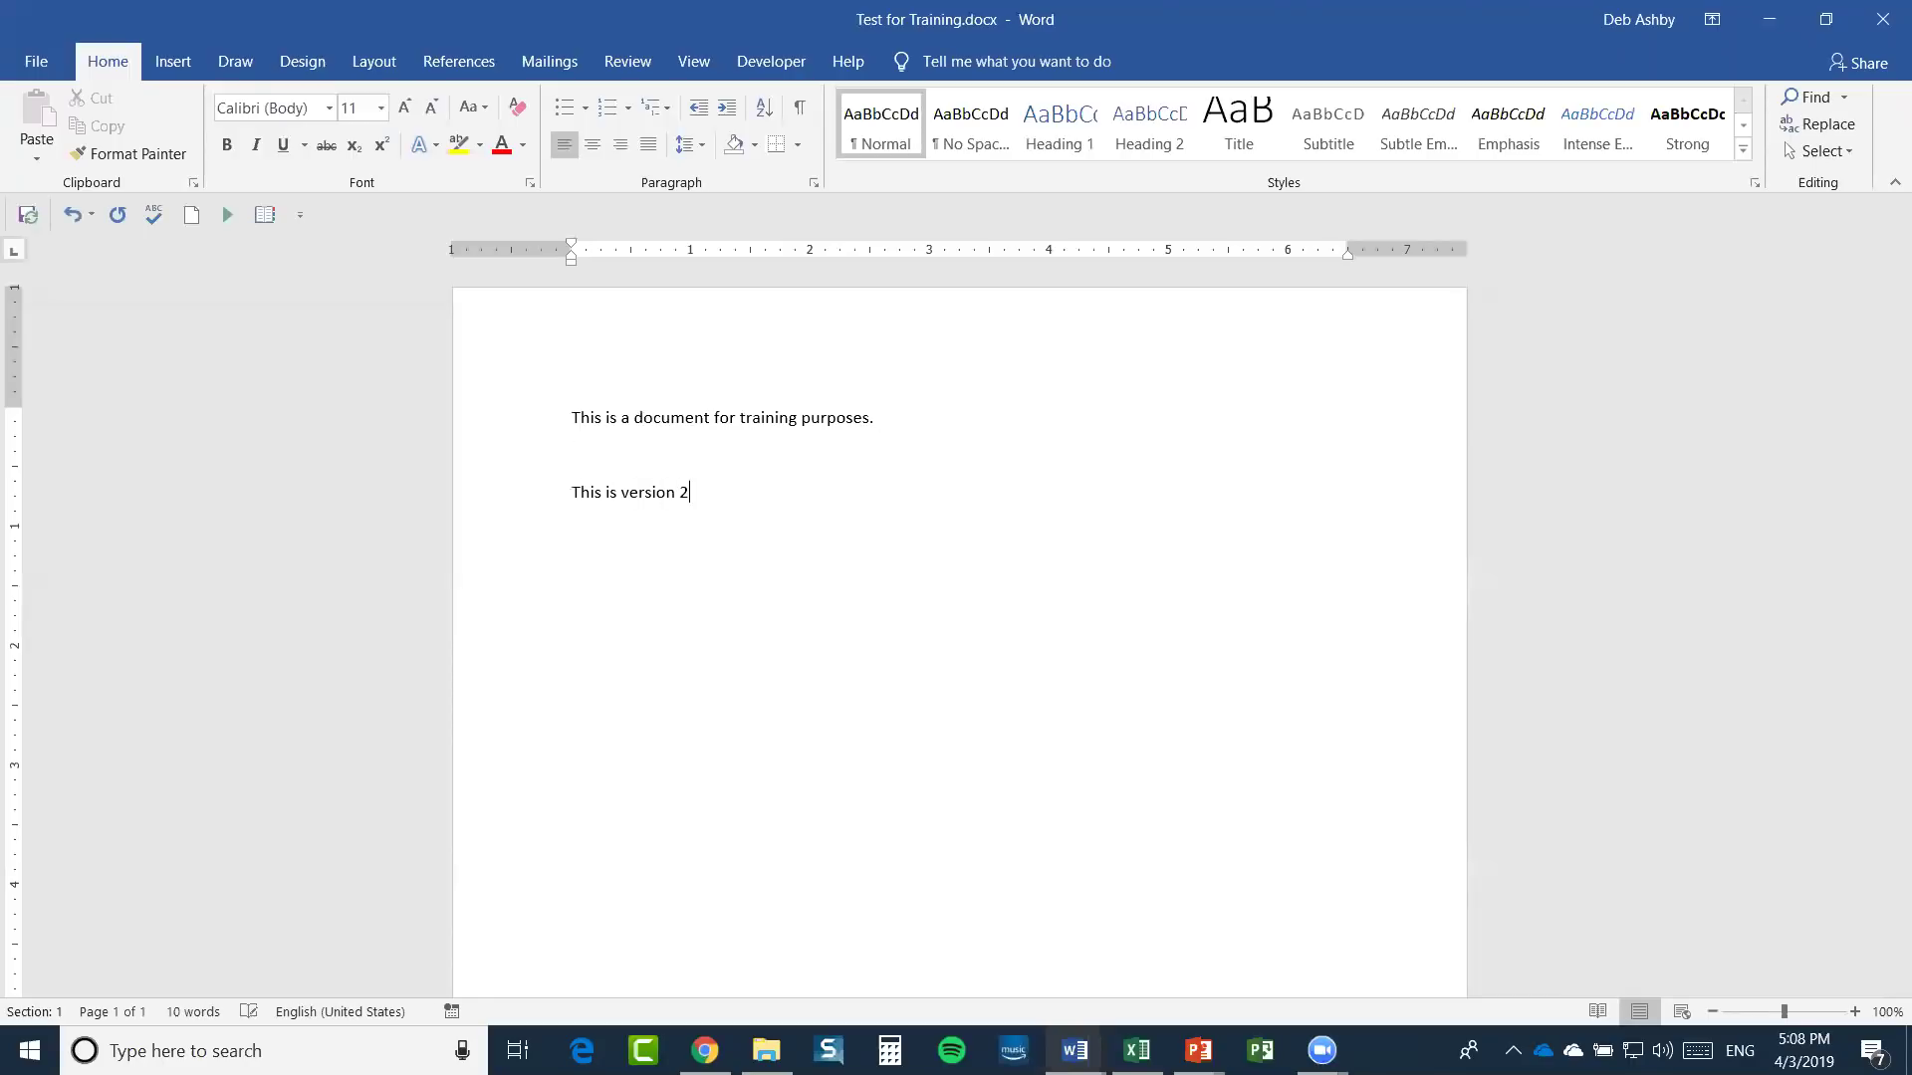
left_click(30, 219)
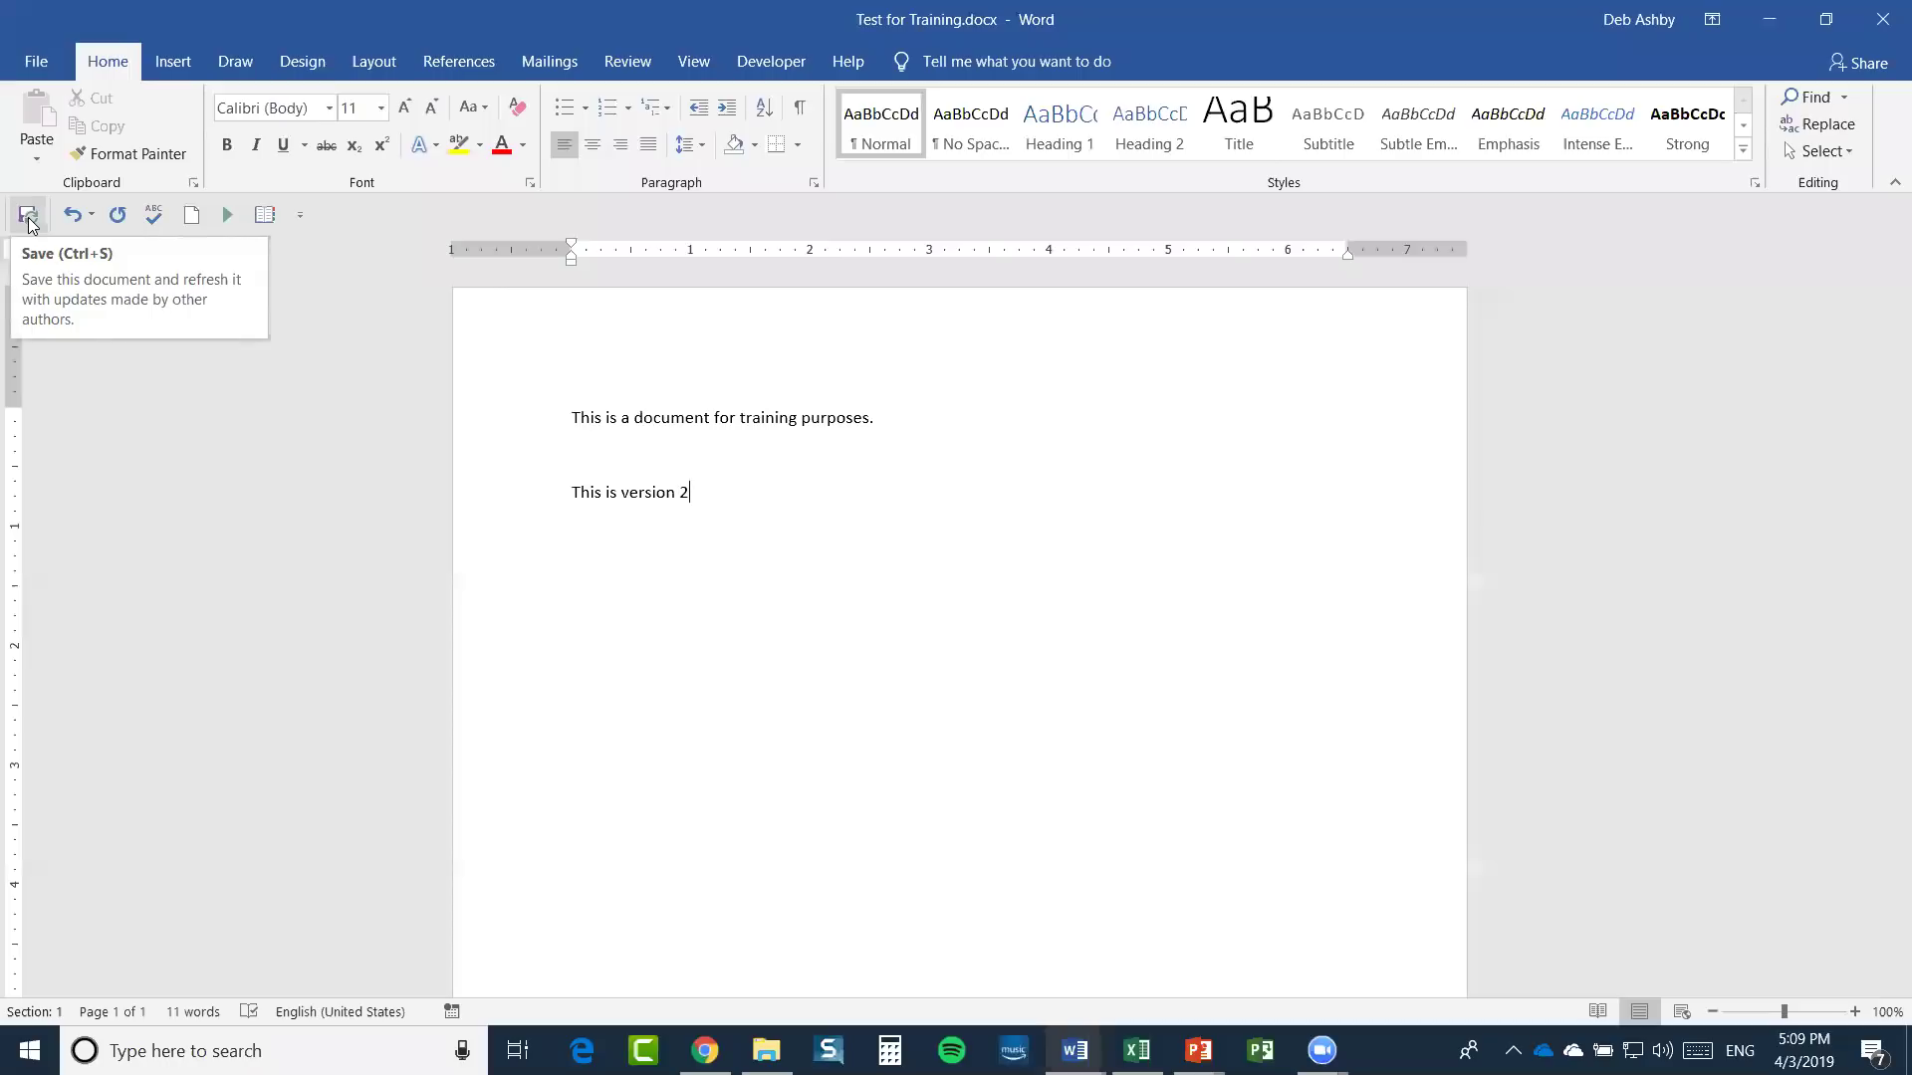
left_click(30, 219)
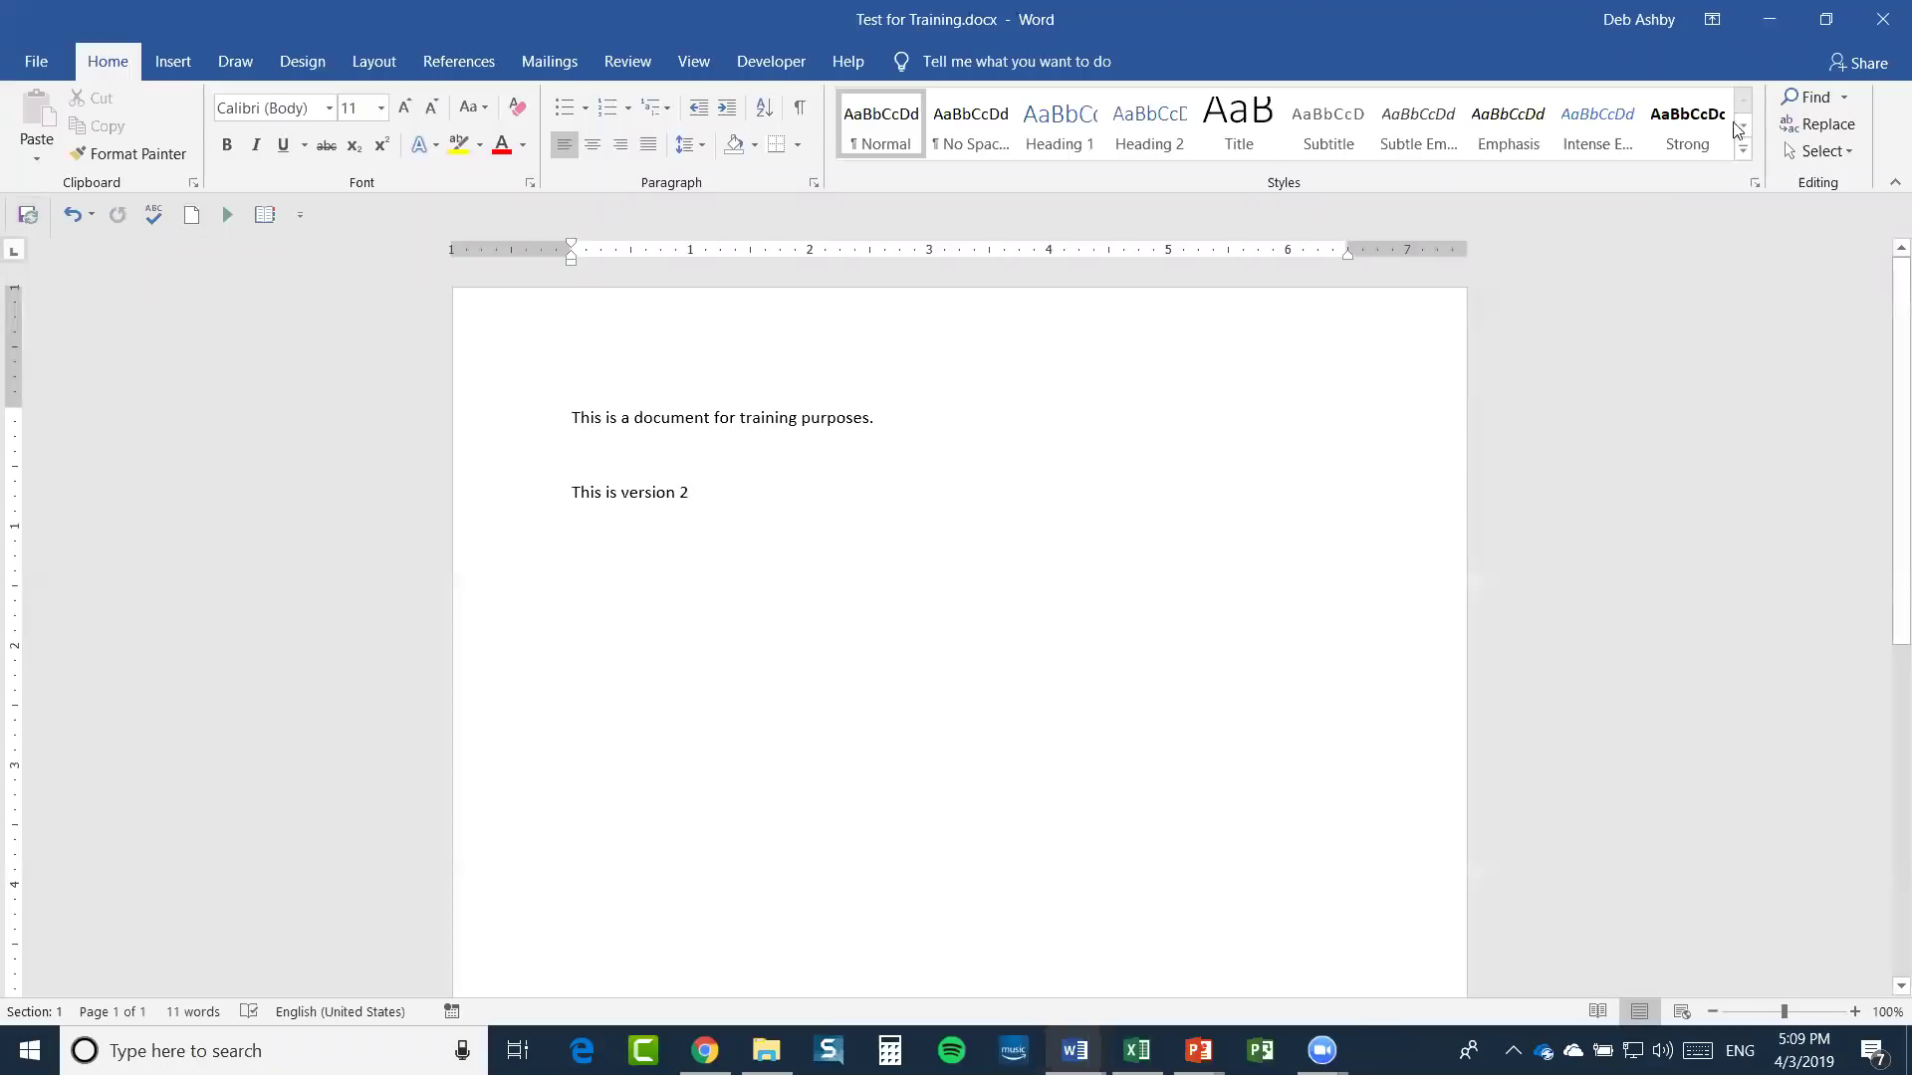
left_click(1883, 29)
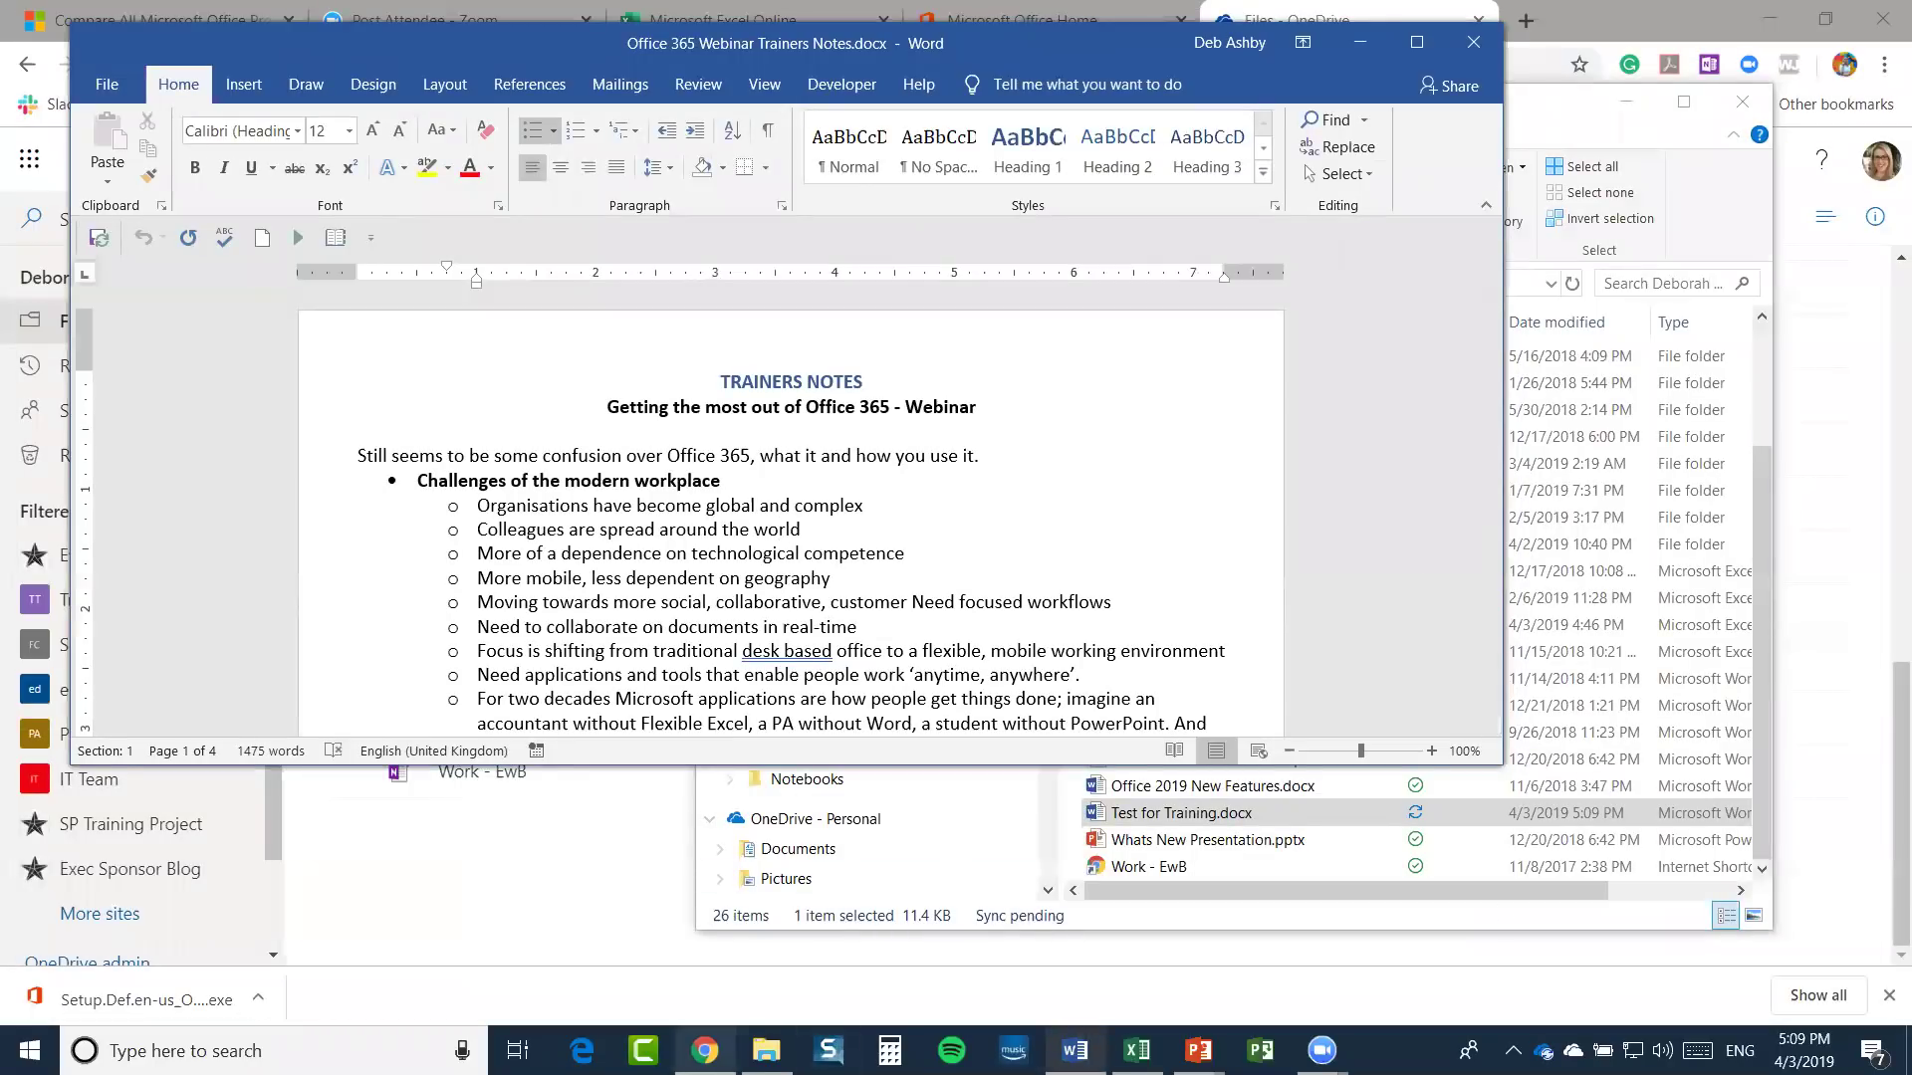
Switch to the OneDrive page in the browser, open Test for Training.docx in Word Online to check the edit, and close it
left_click(704, 1050)
left_click(591, 564)
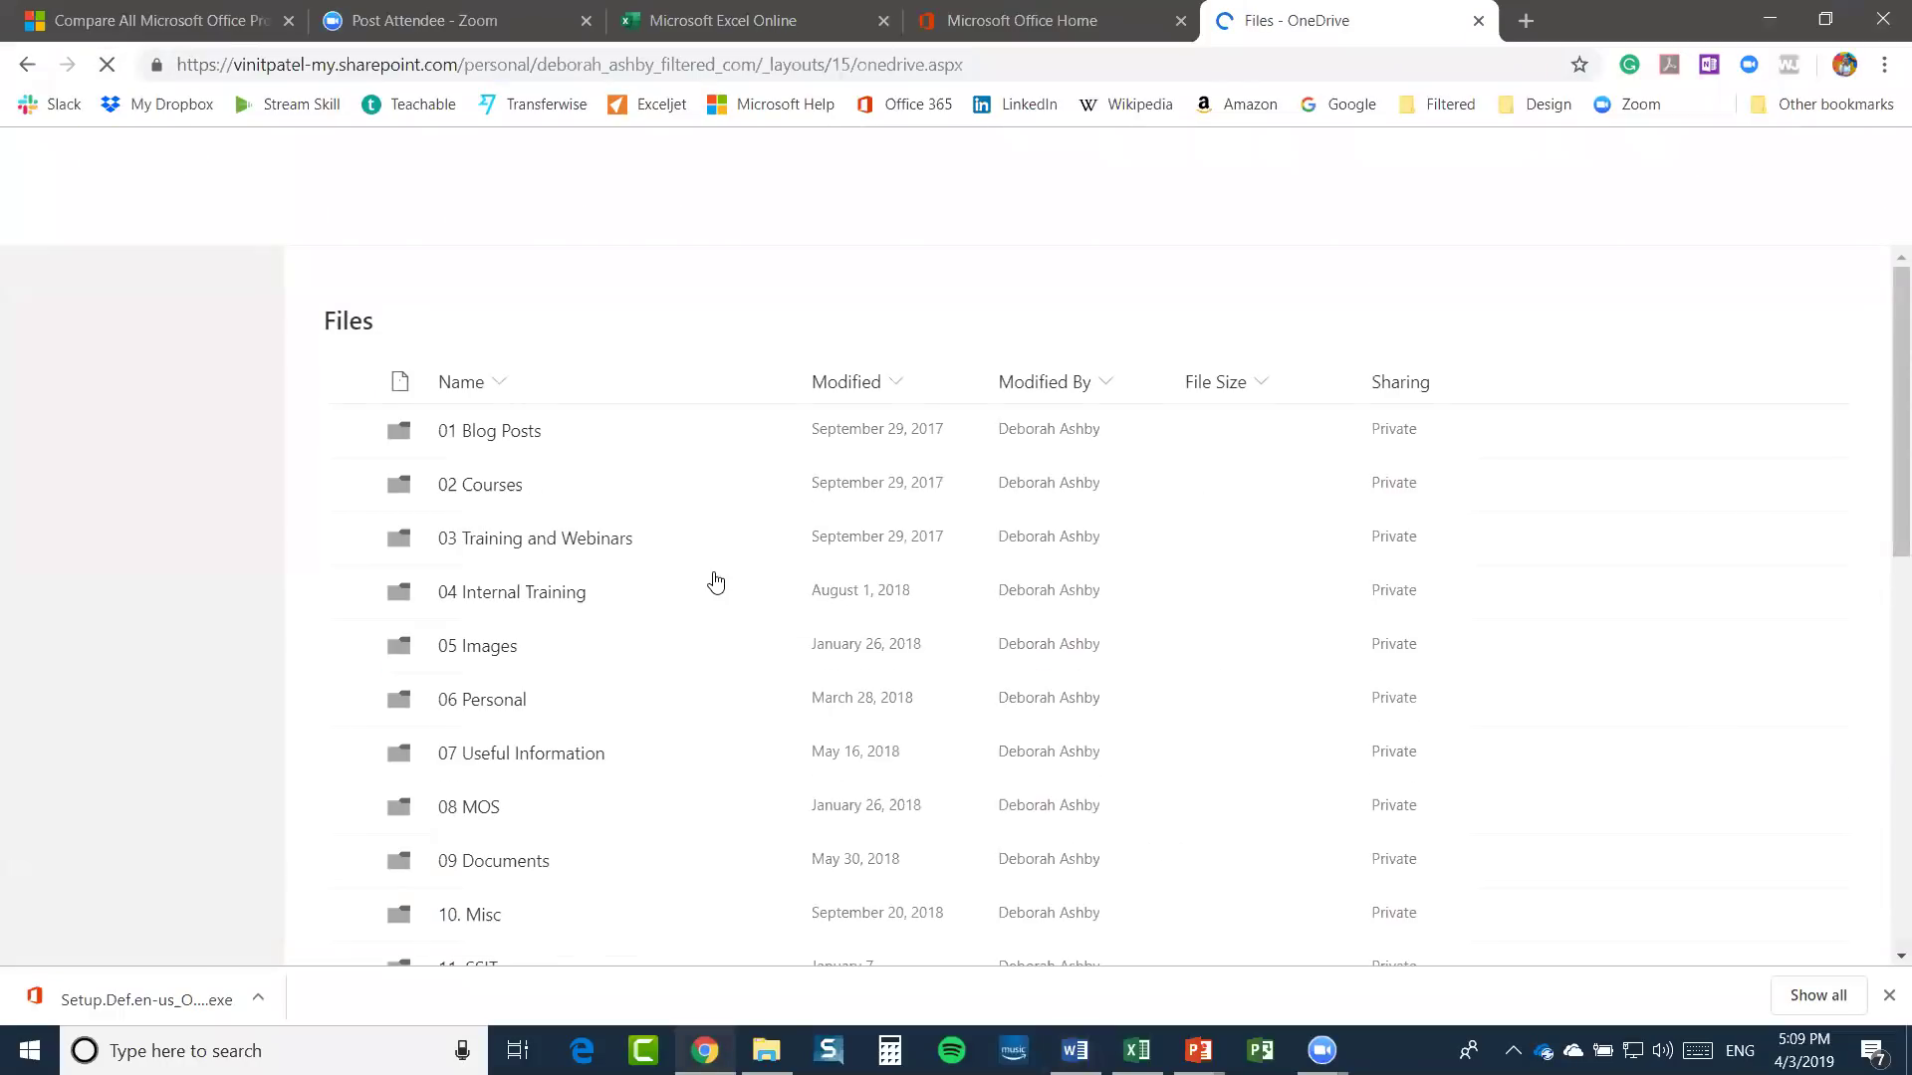
left_click(545, 663)
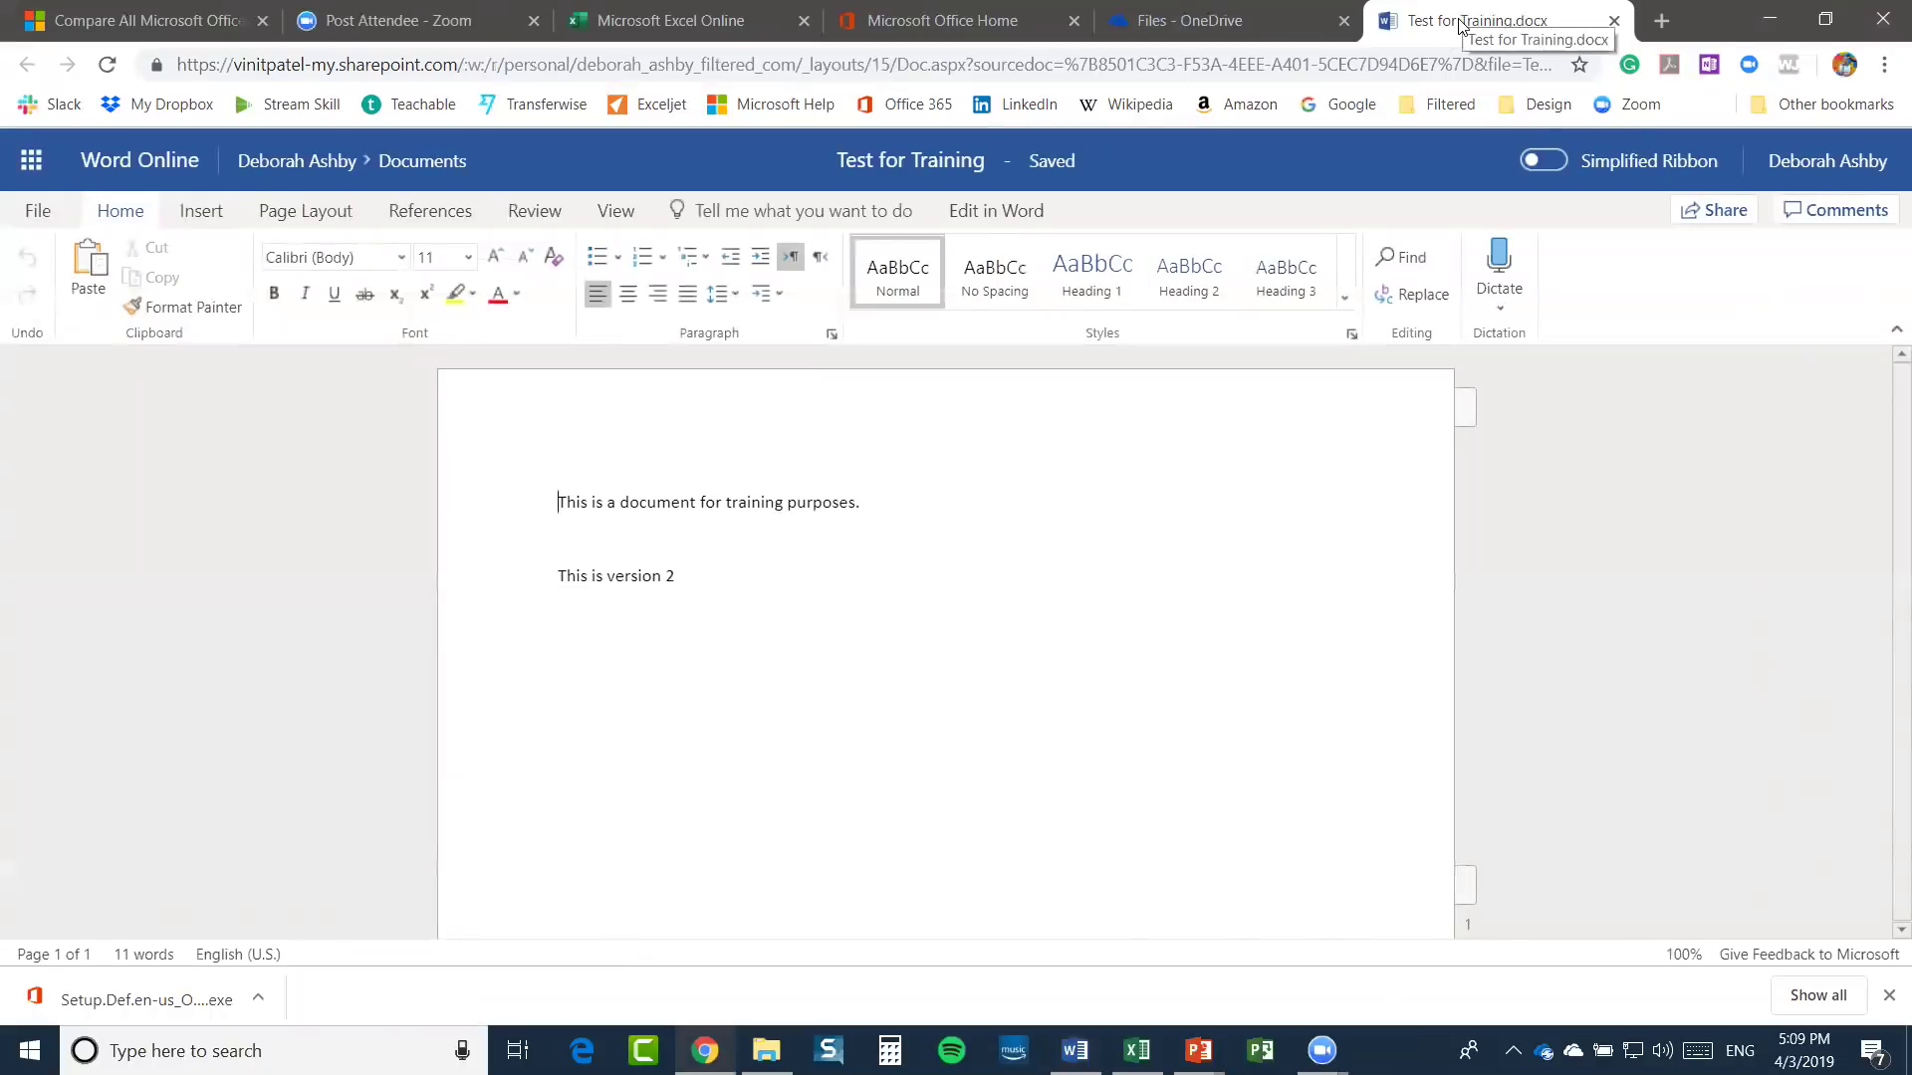
left_click(1614, 21)
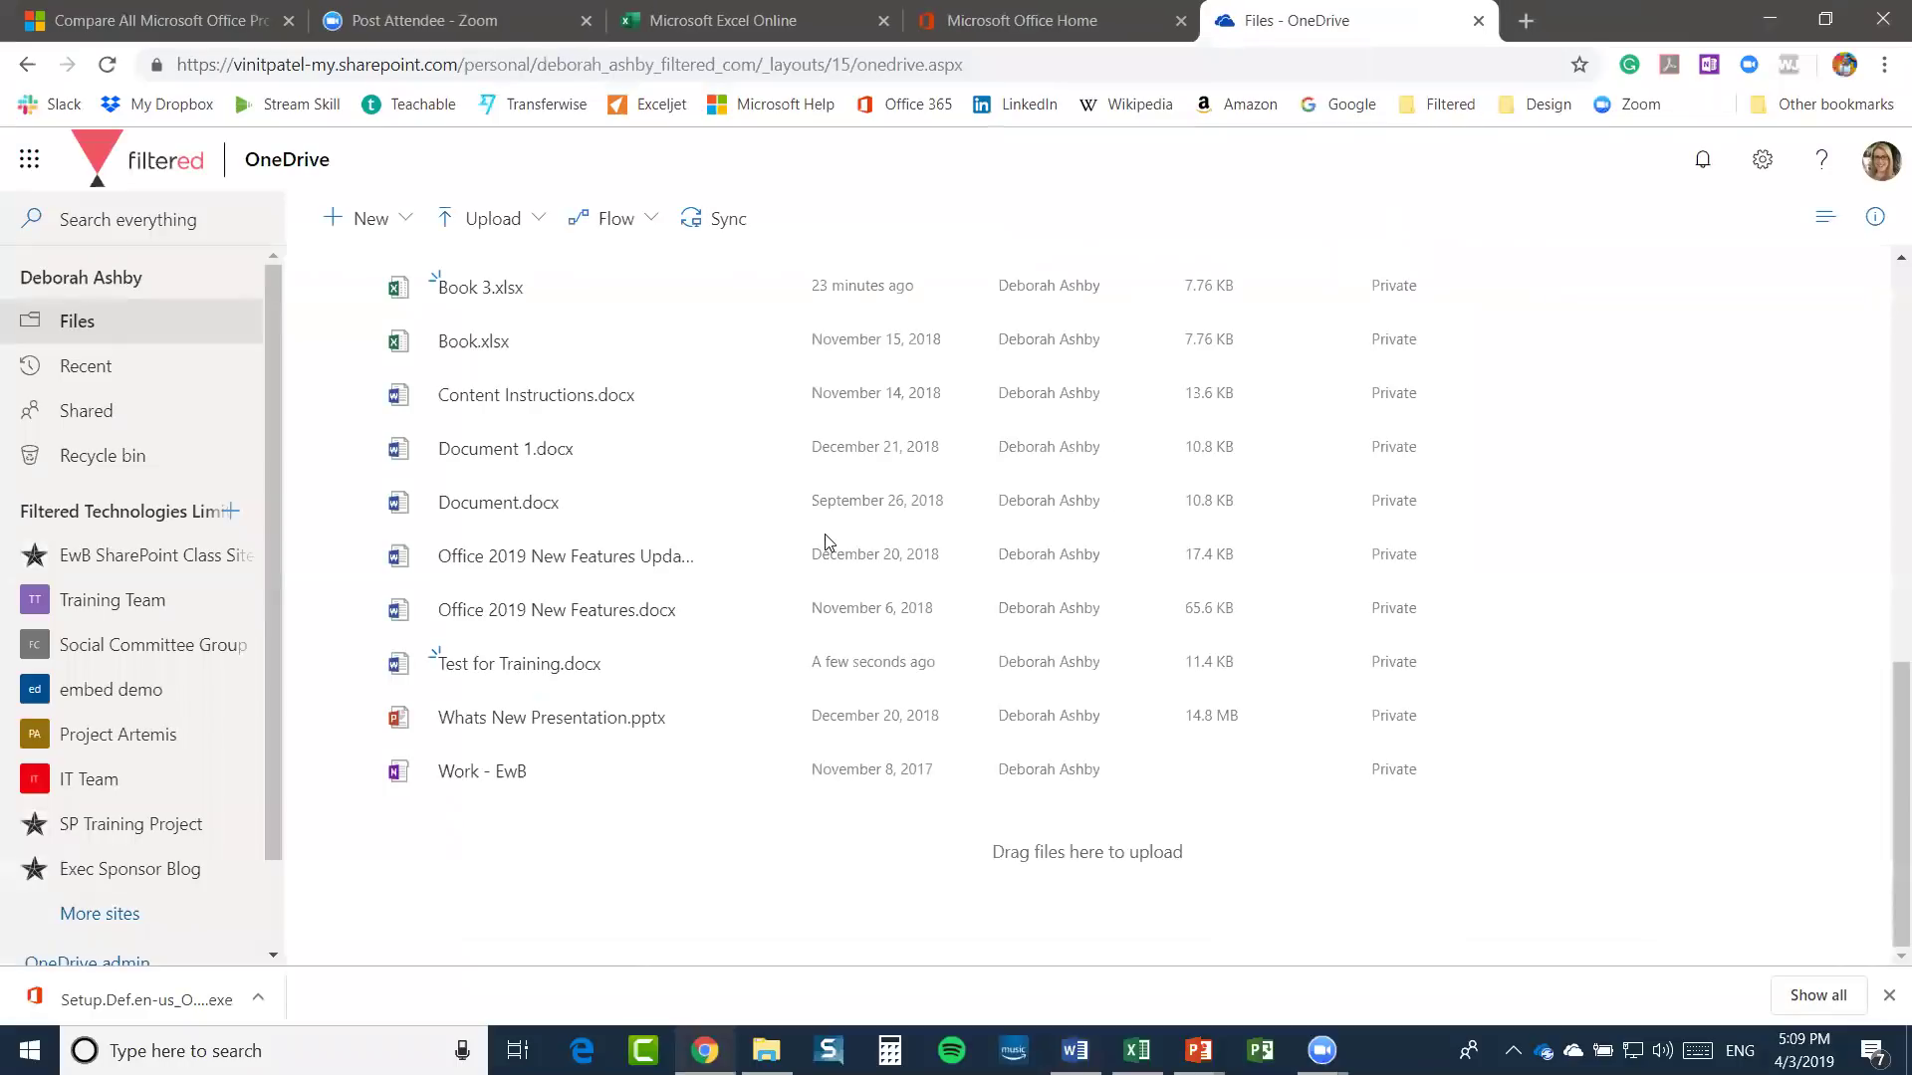
Look over the synced folders and the OneDrive Files list again, and reopen Test for Training.docx online to review its text before closing it
scroll(825, 533, "up", 10)
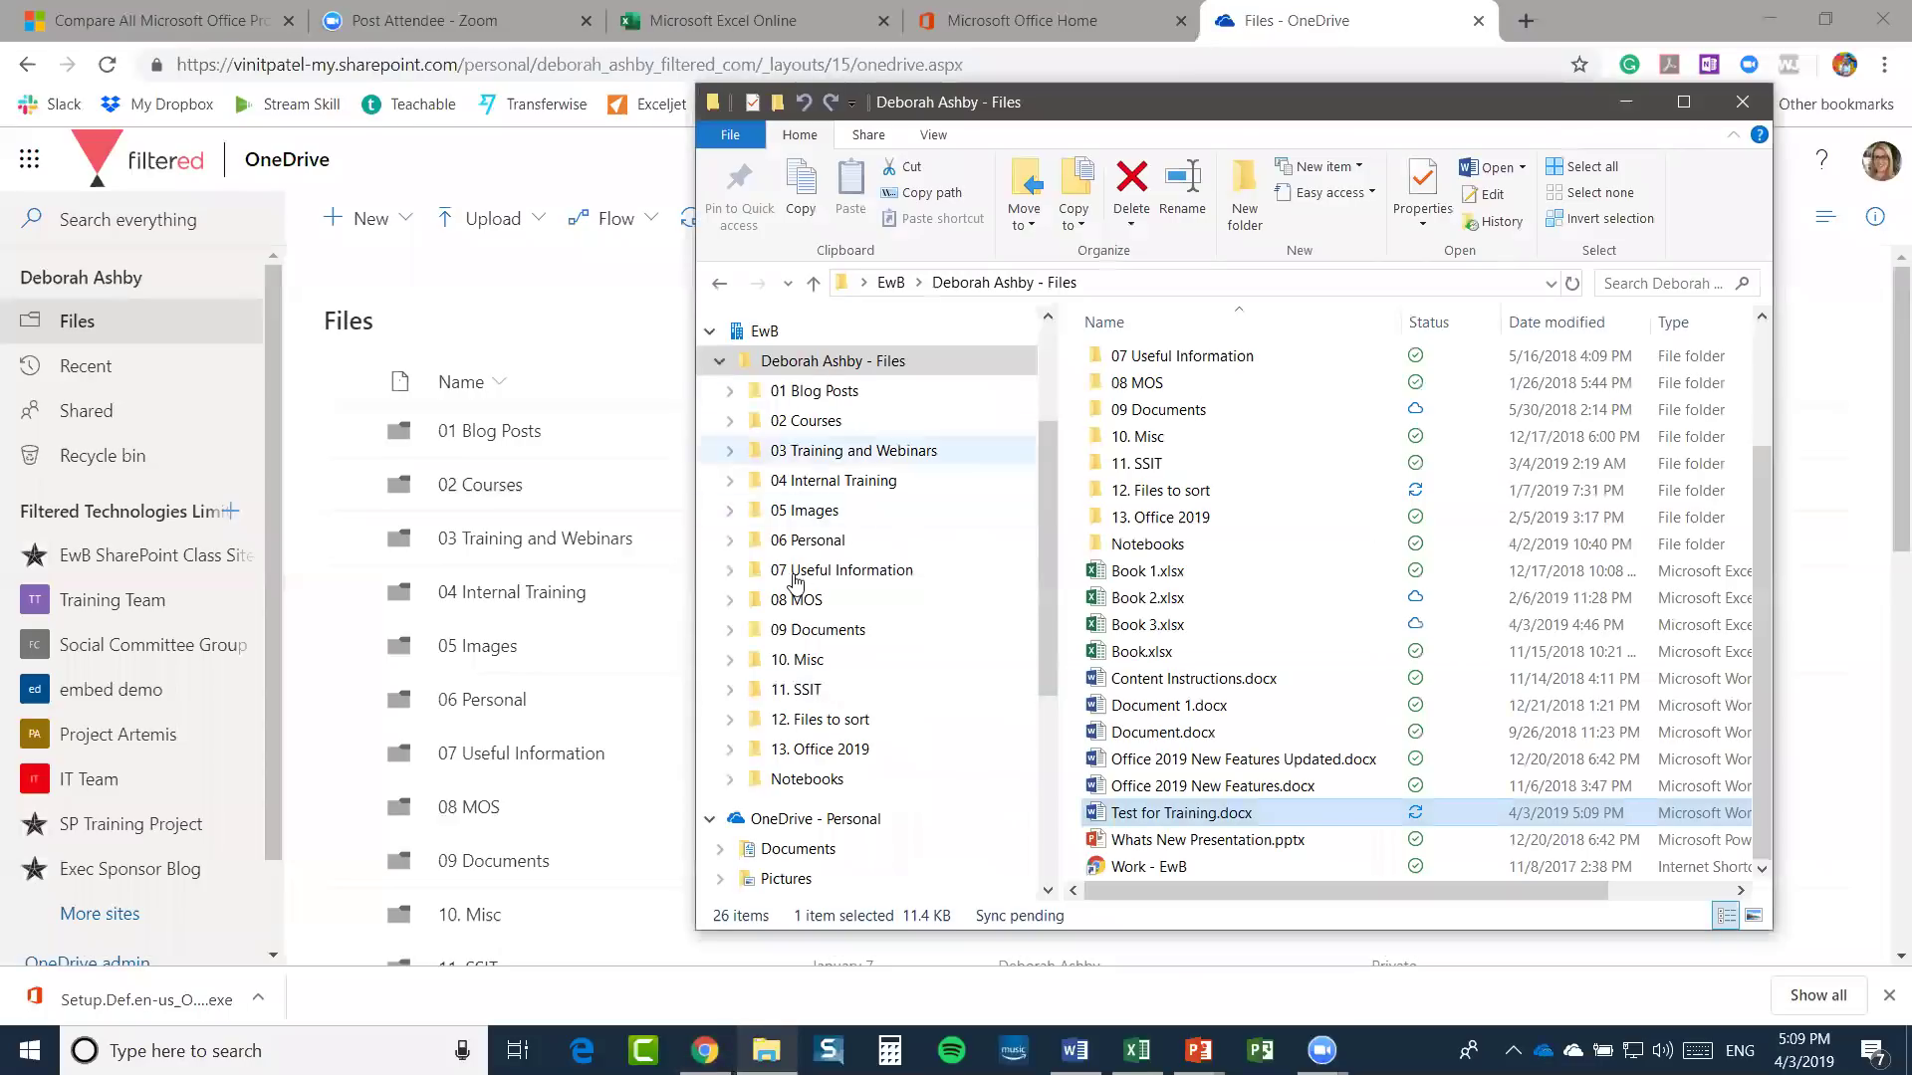
left_click(637, 301)
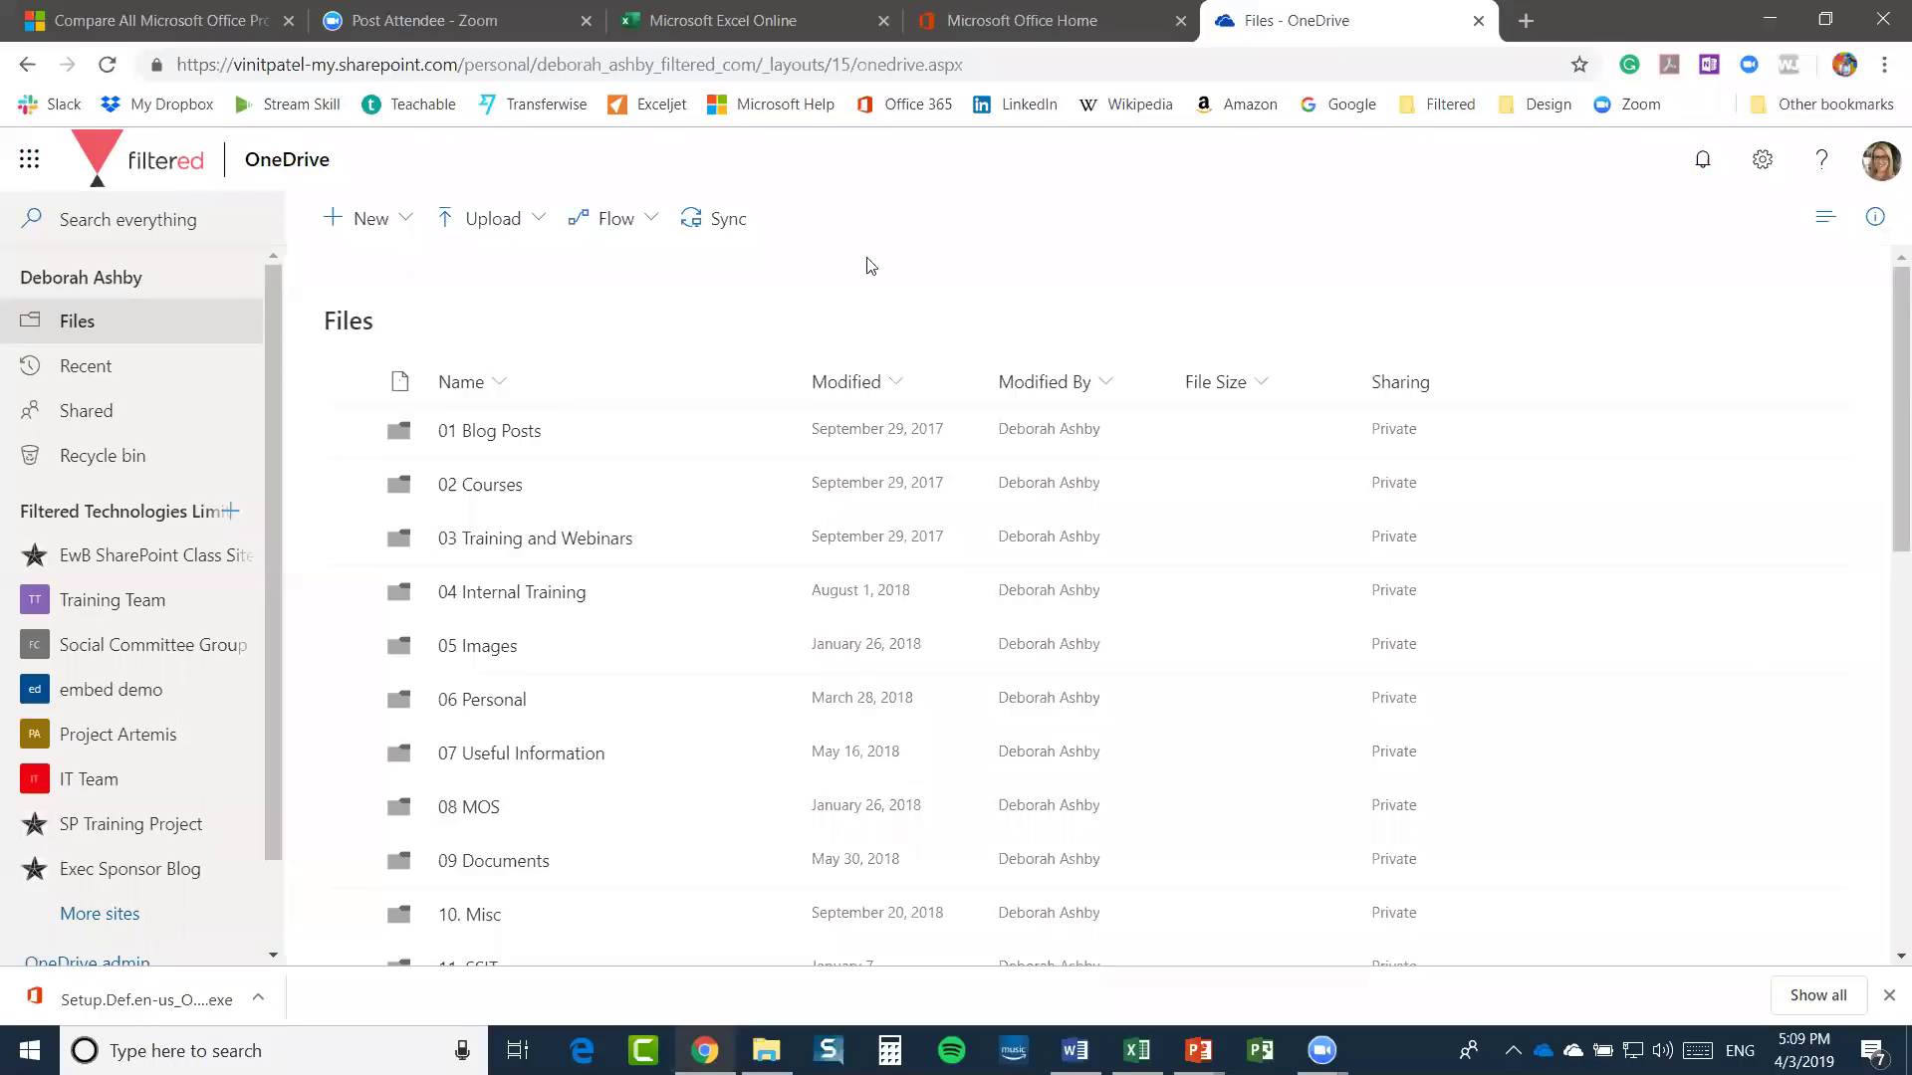
scroll(866, 265, "down", 6)
scroll(685, 702, "down", 3)
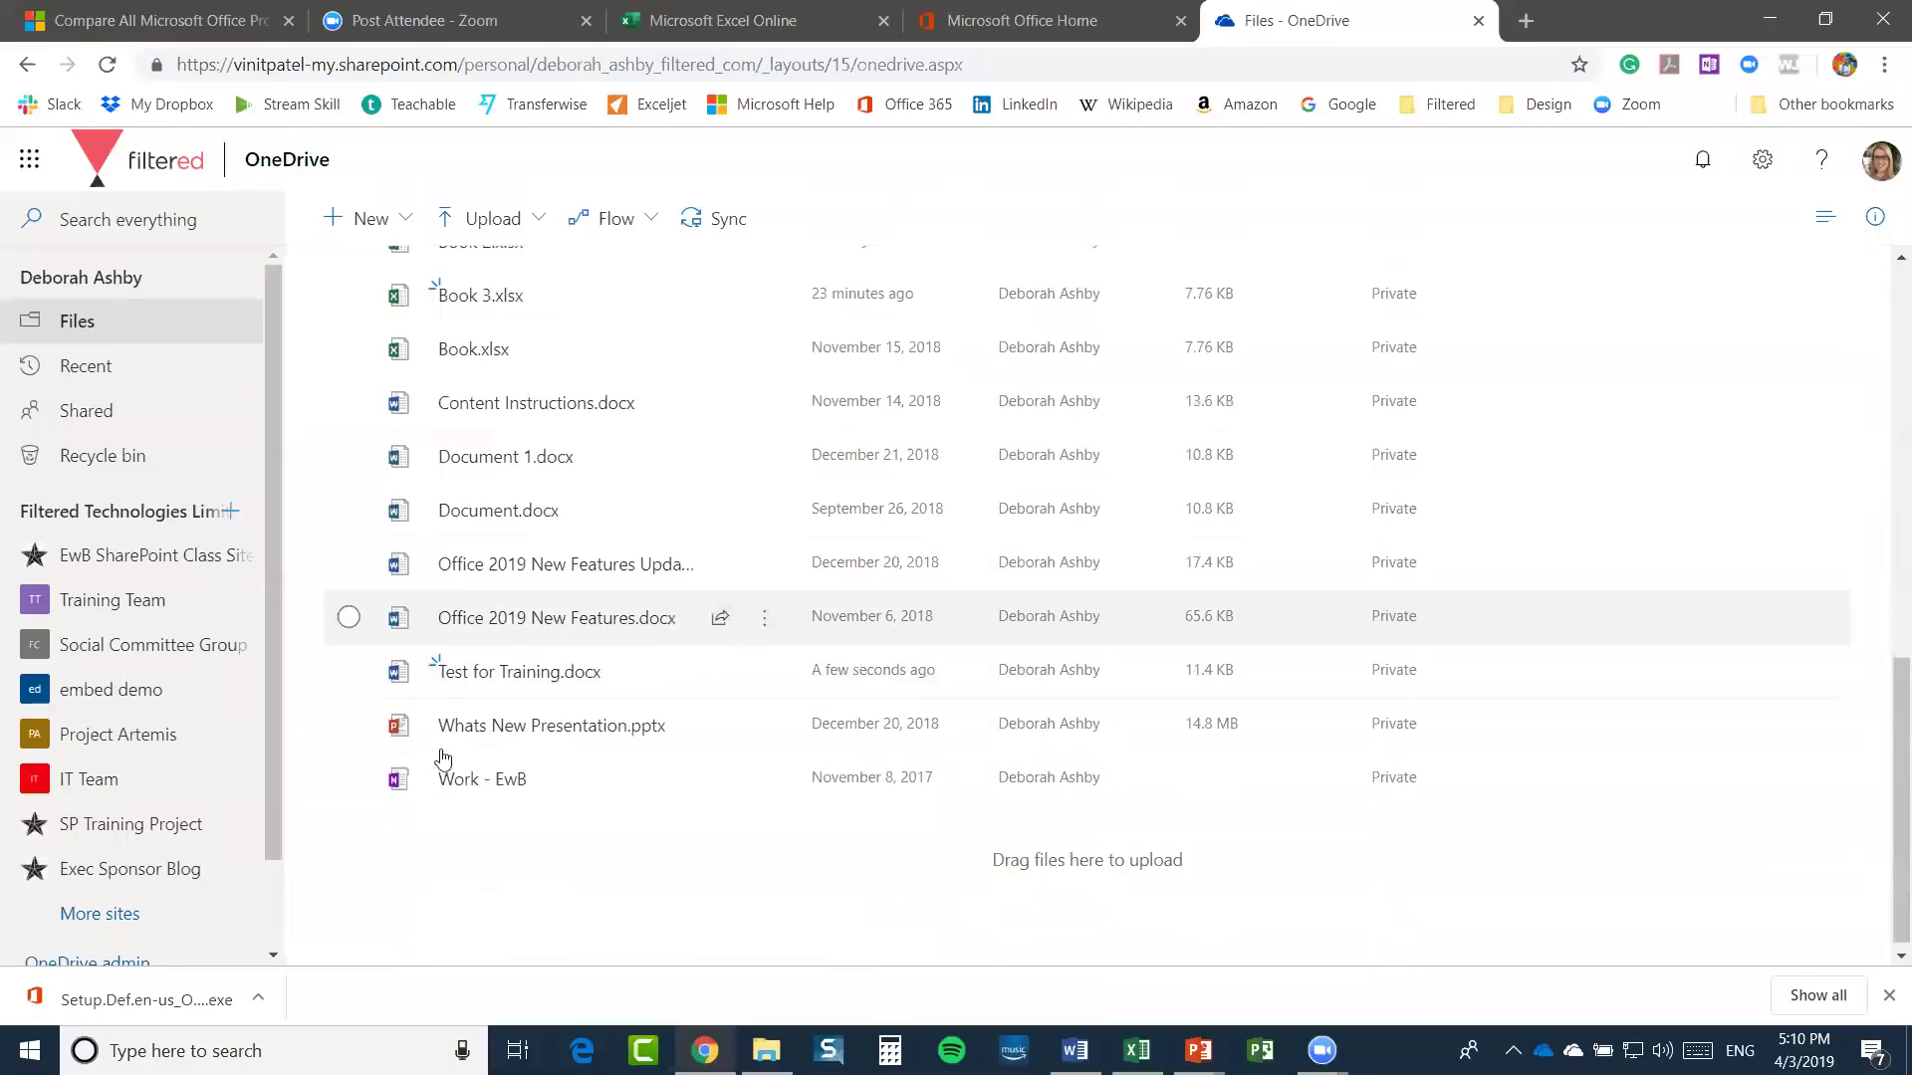
left_click(454, 669)
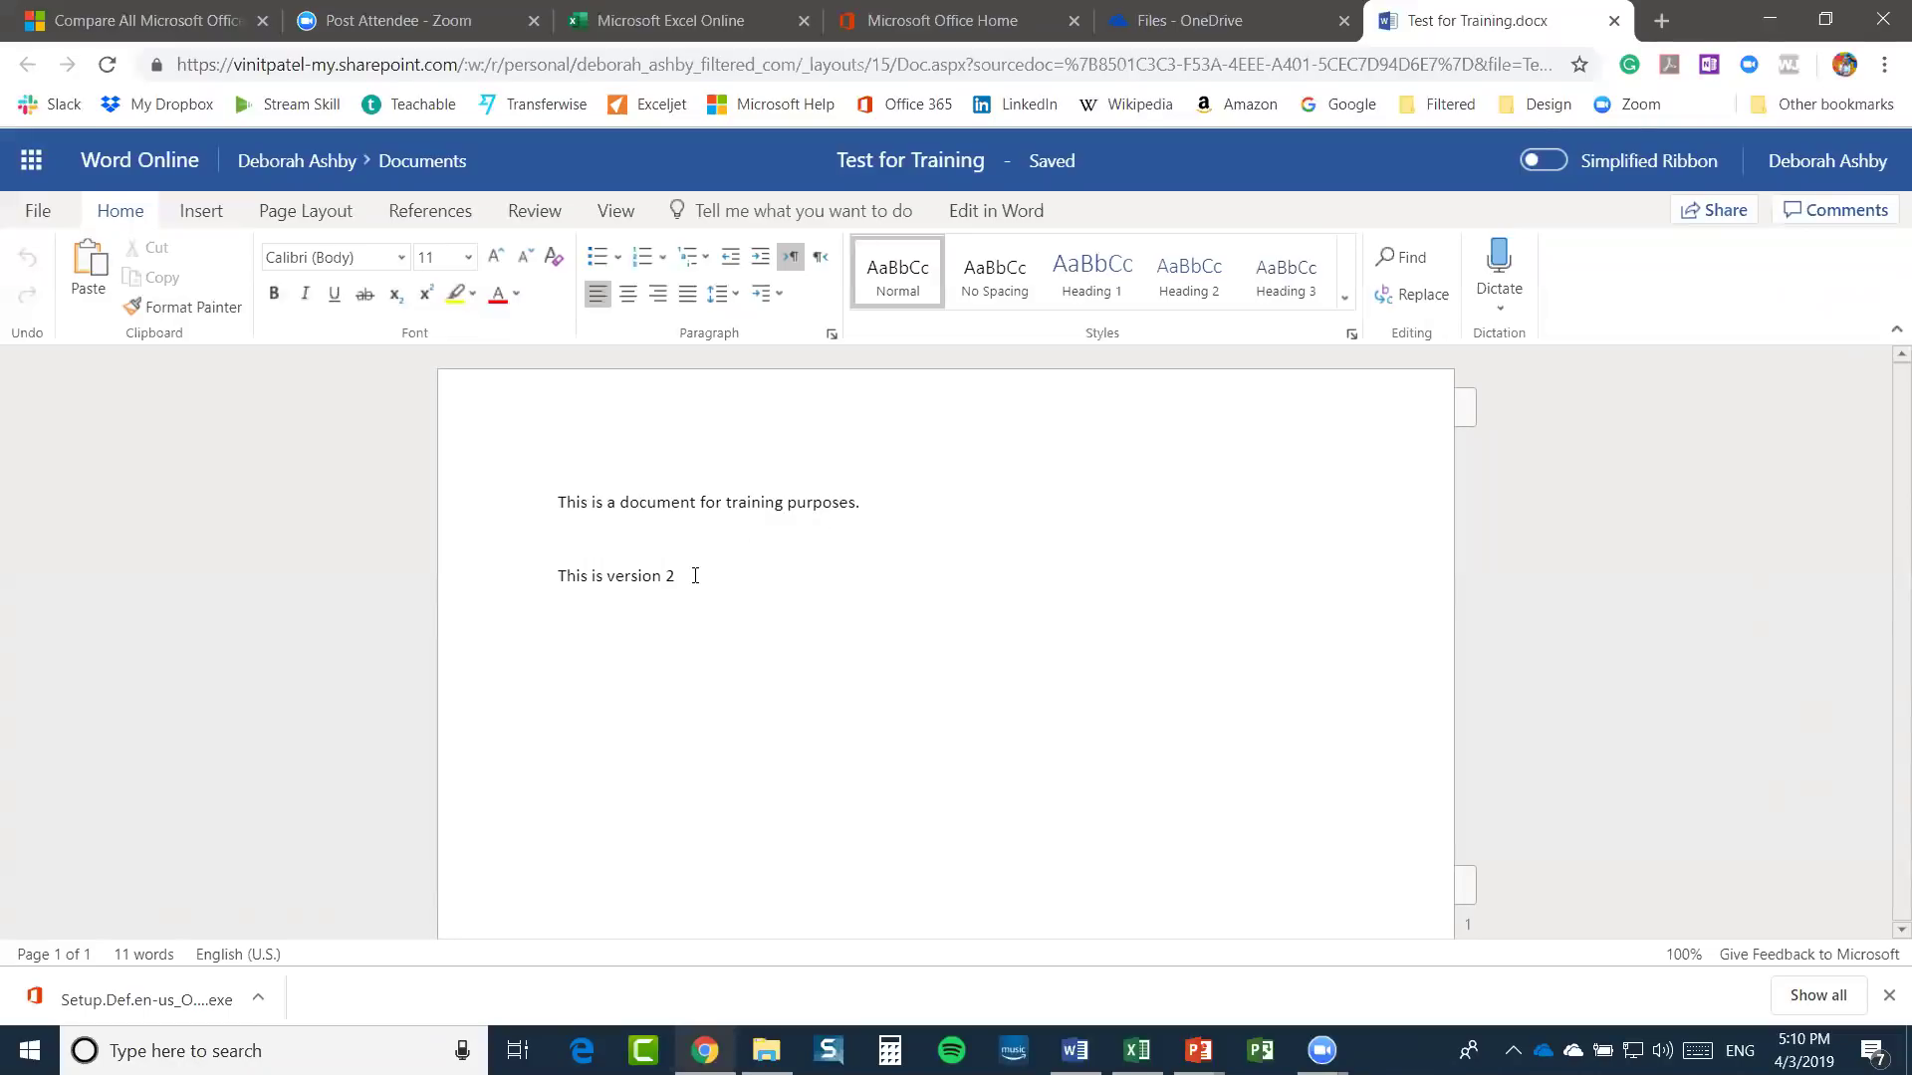
left_click(982, 597)
left_click(1614, 22)
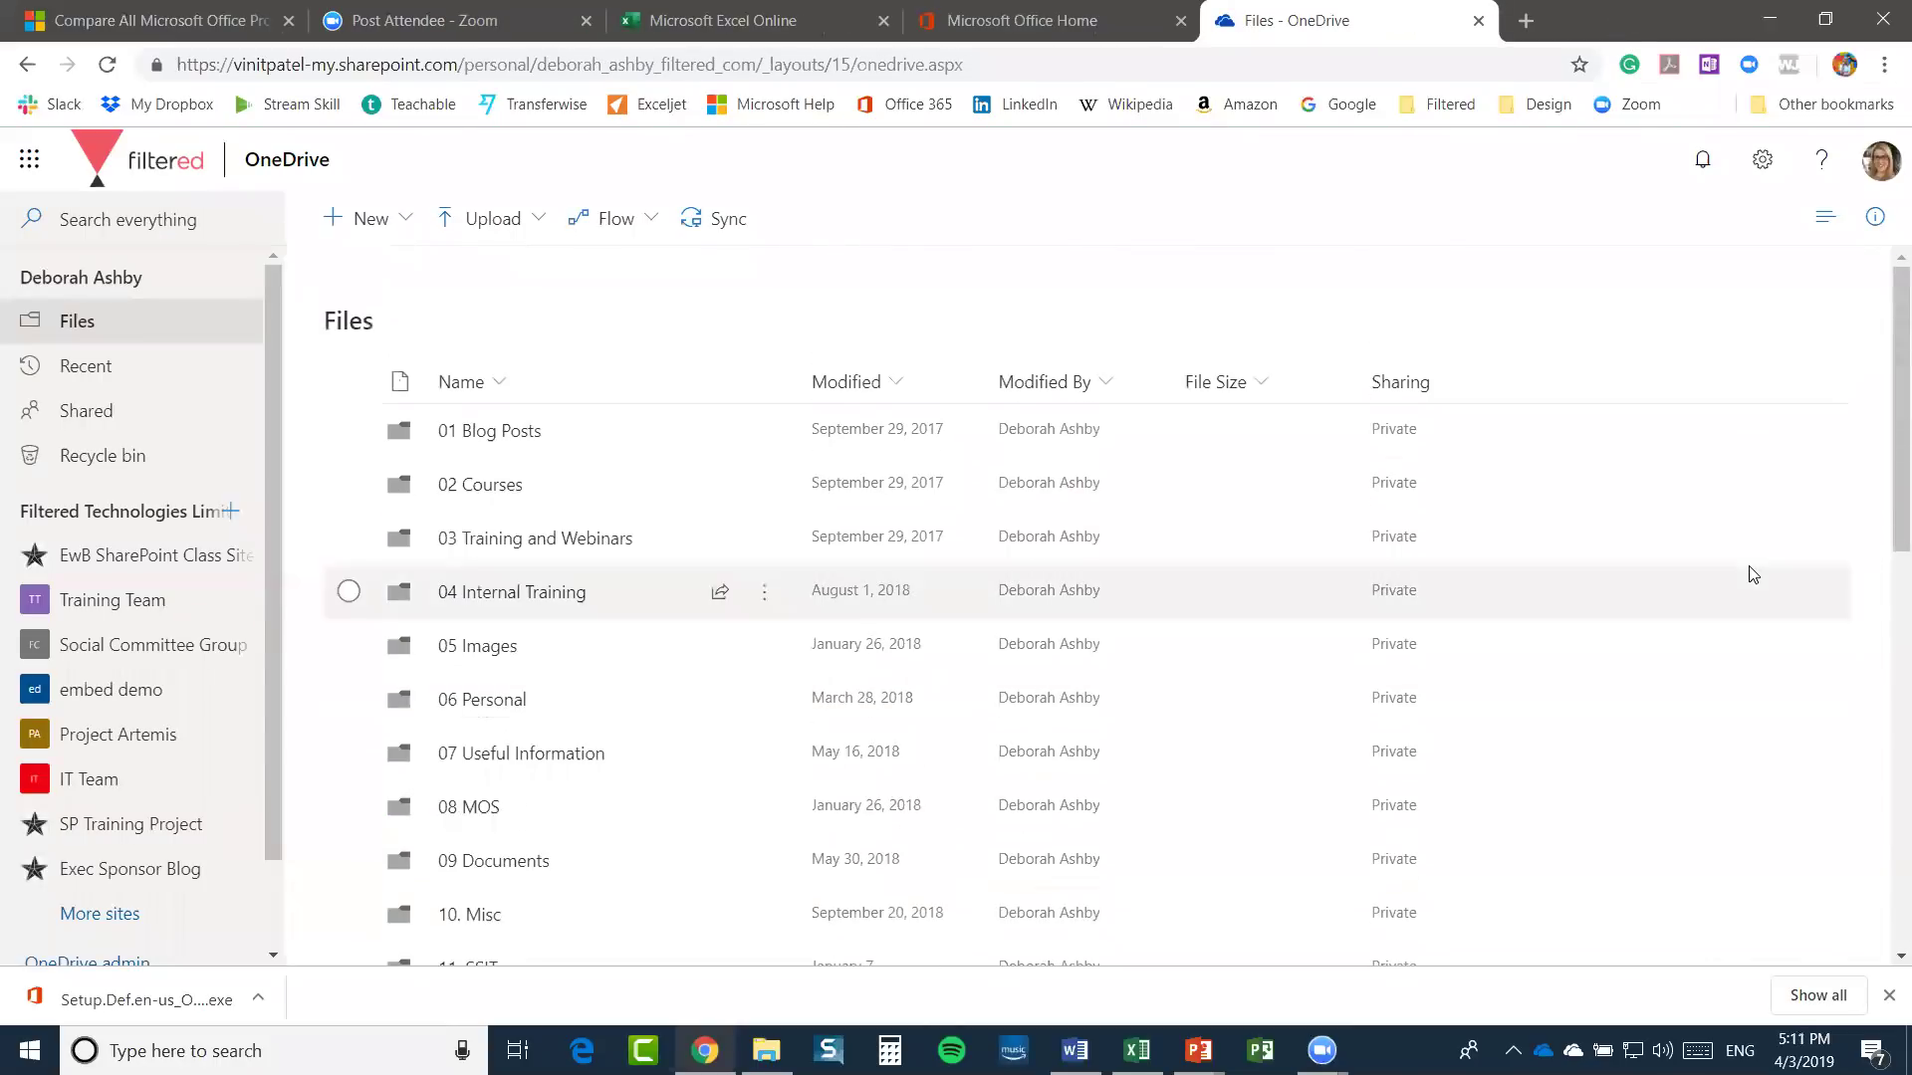
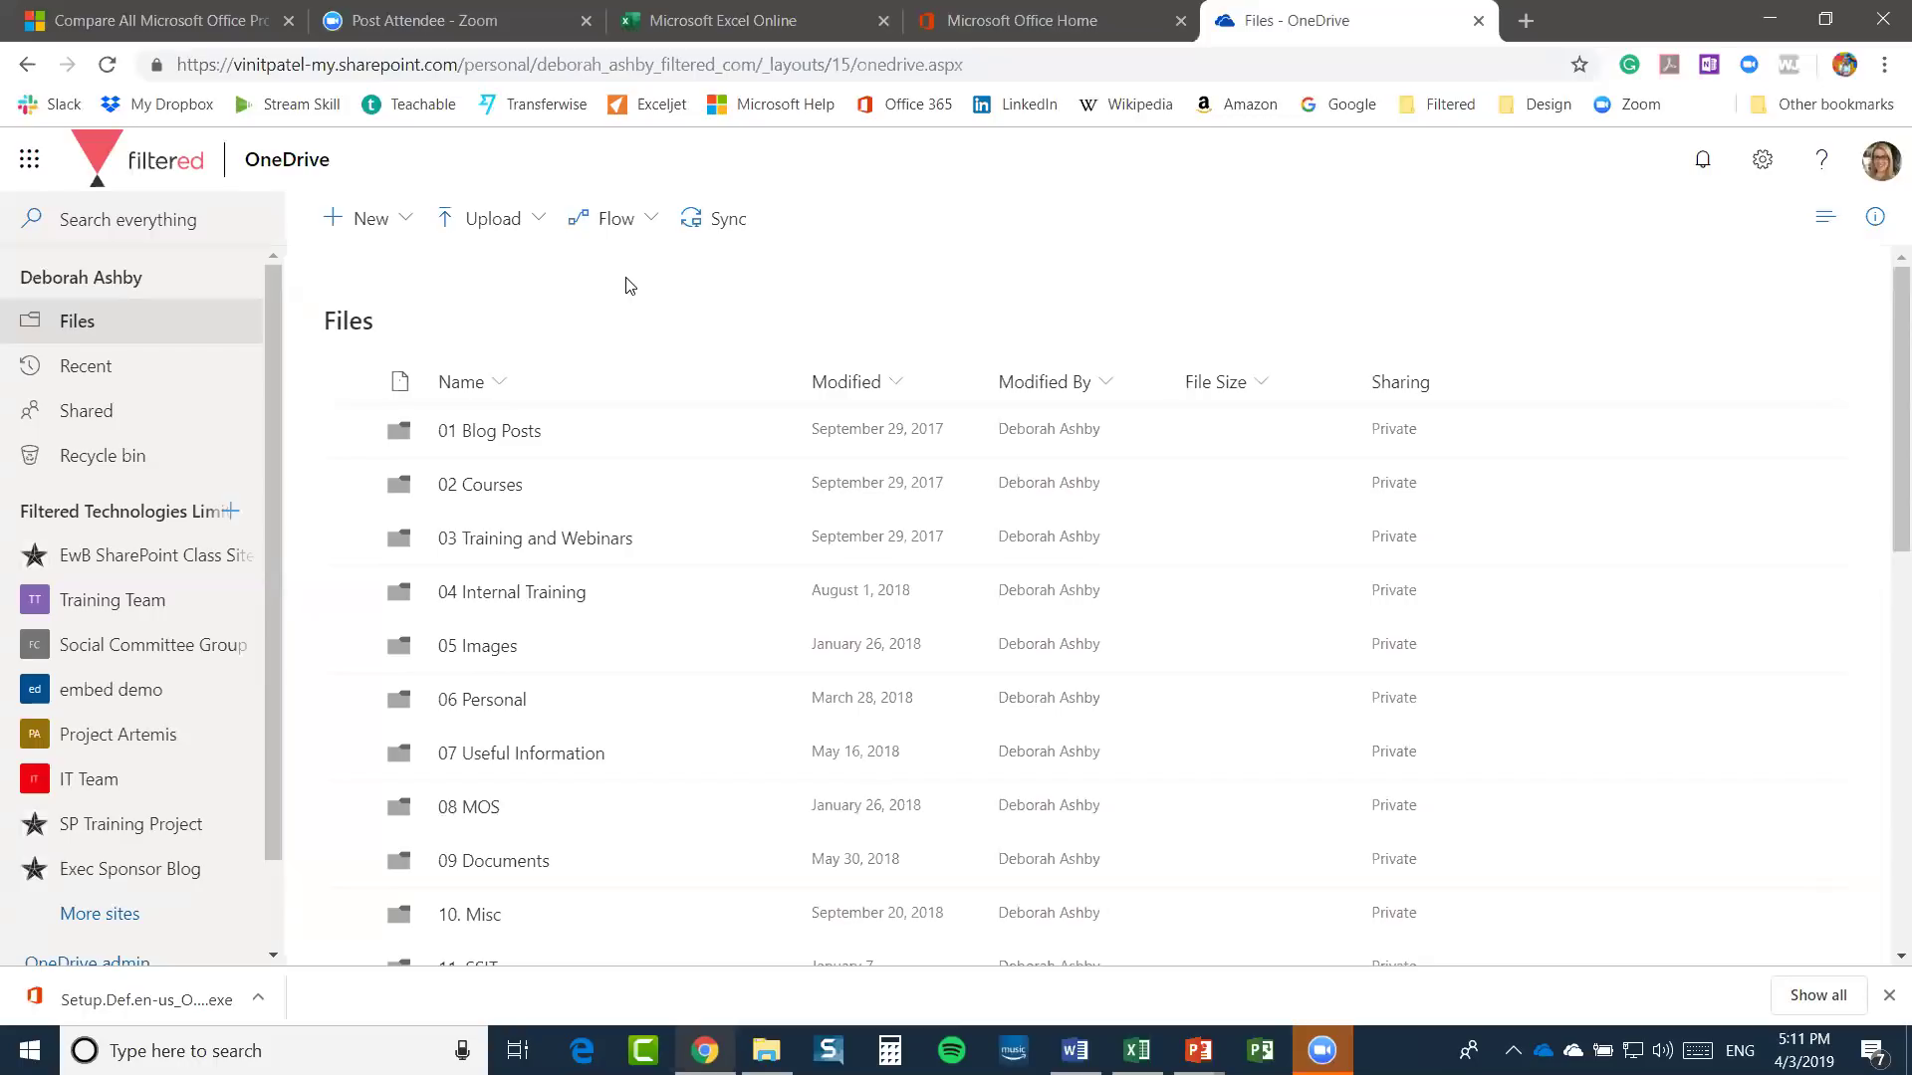
Examine the options for creating new items and for uploading files or folders in OneDrive without choosing any
left_click(383, 236)
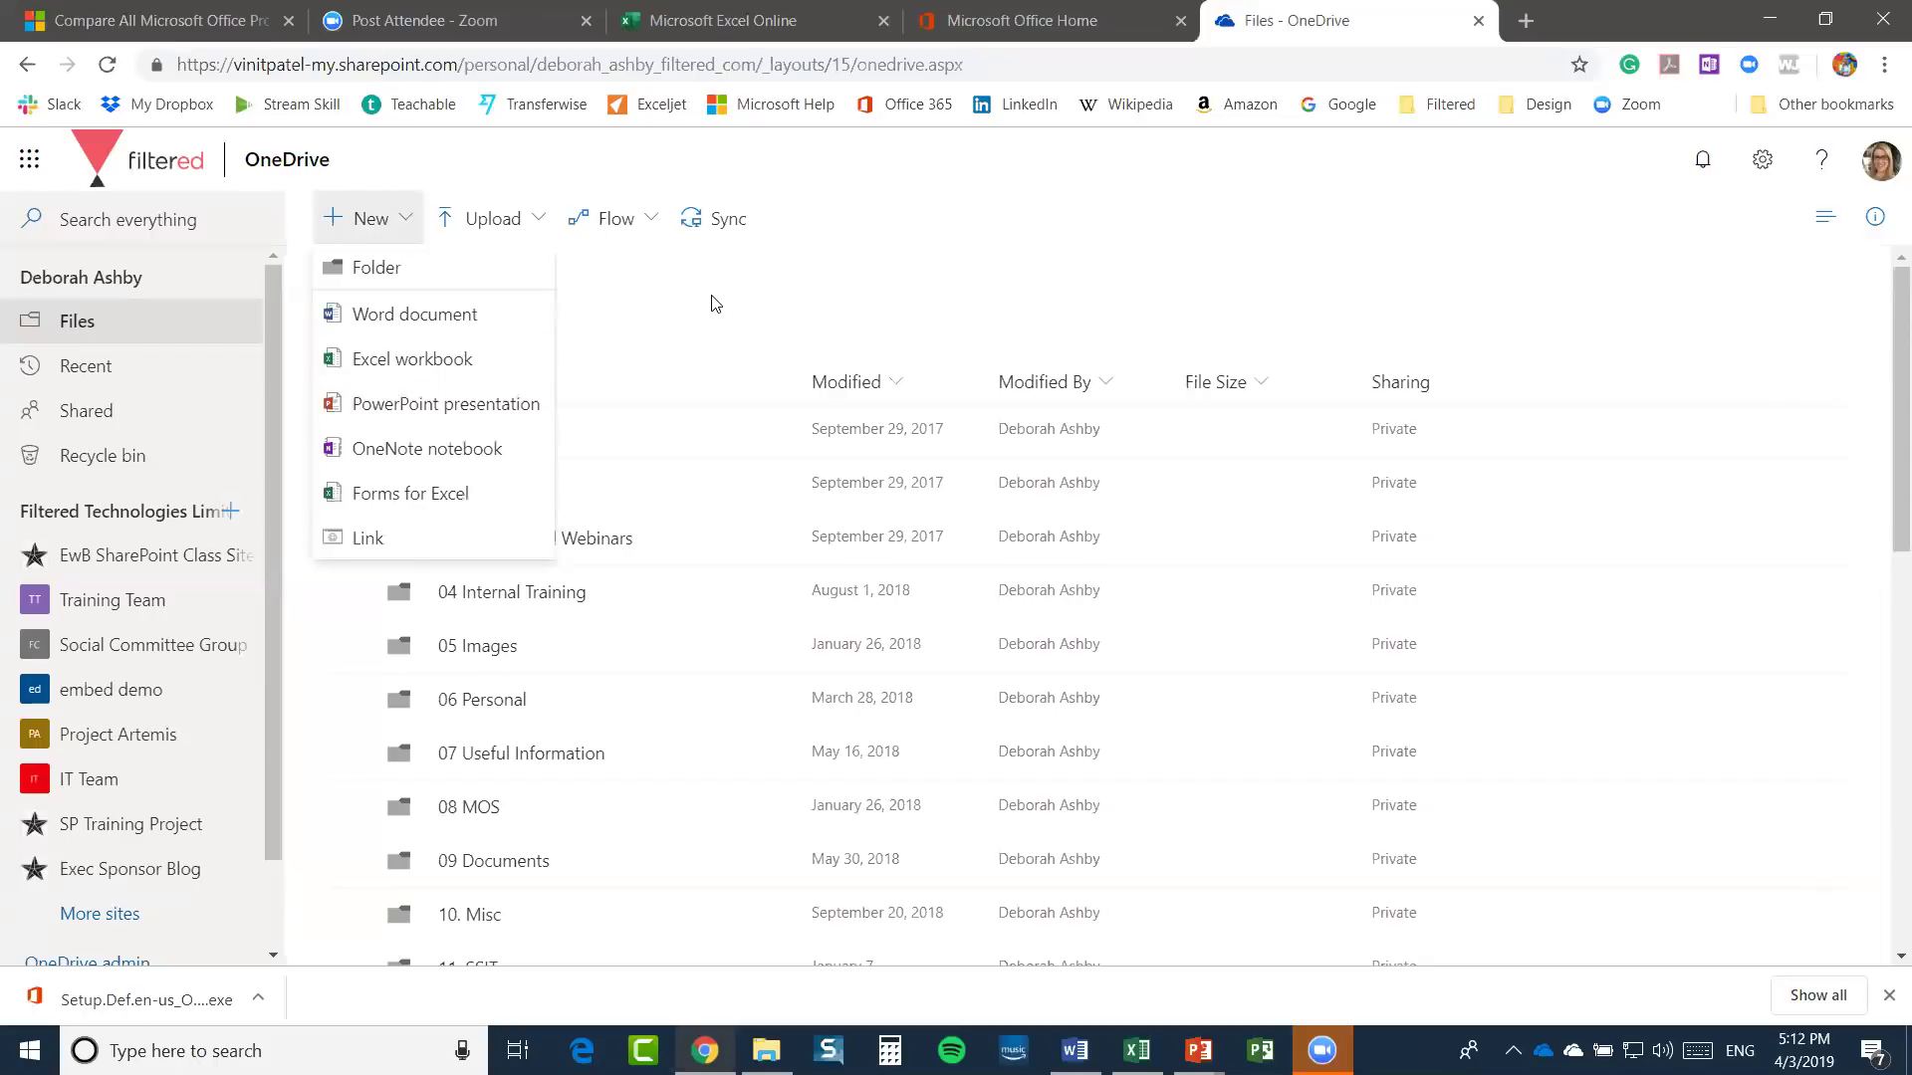
left_click(538, 223)
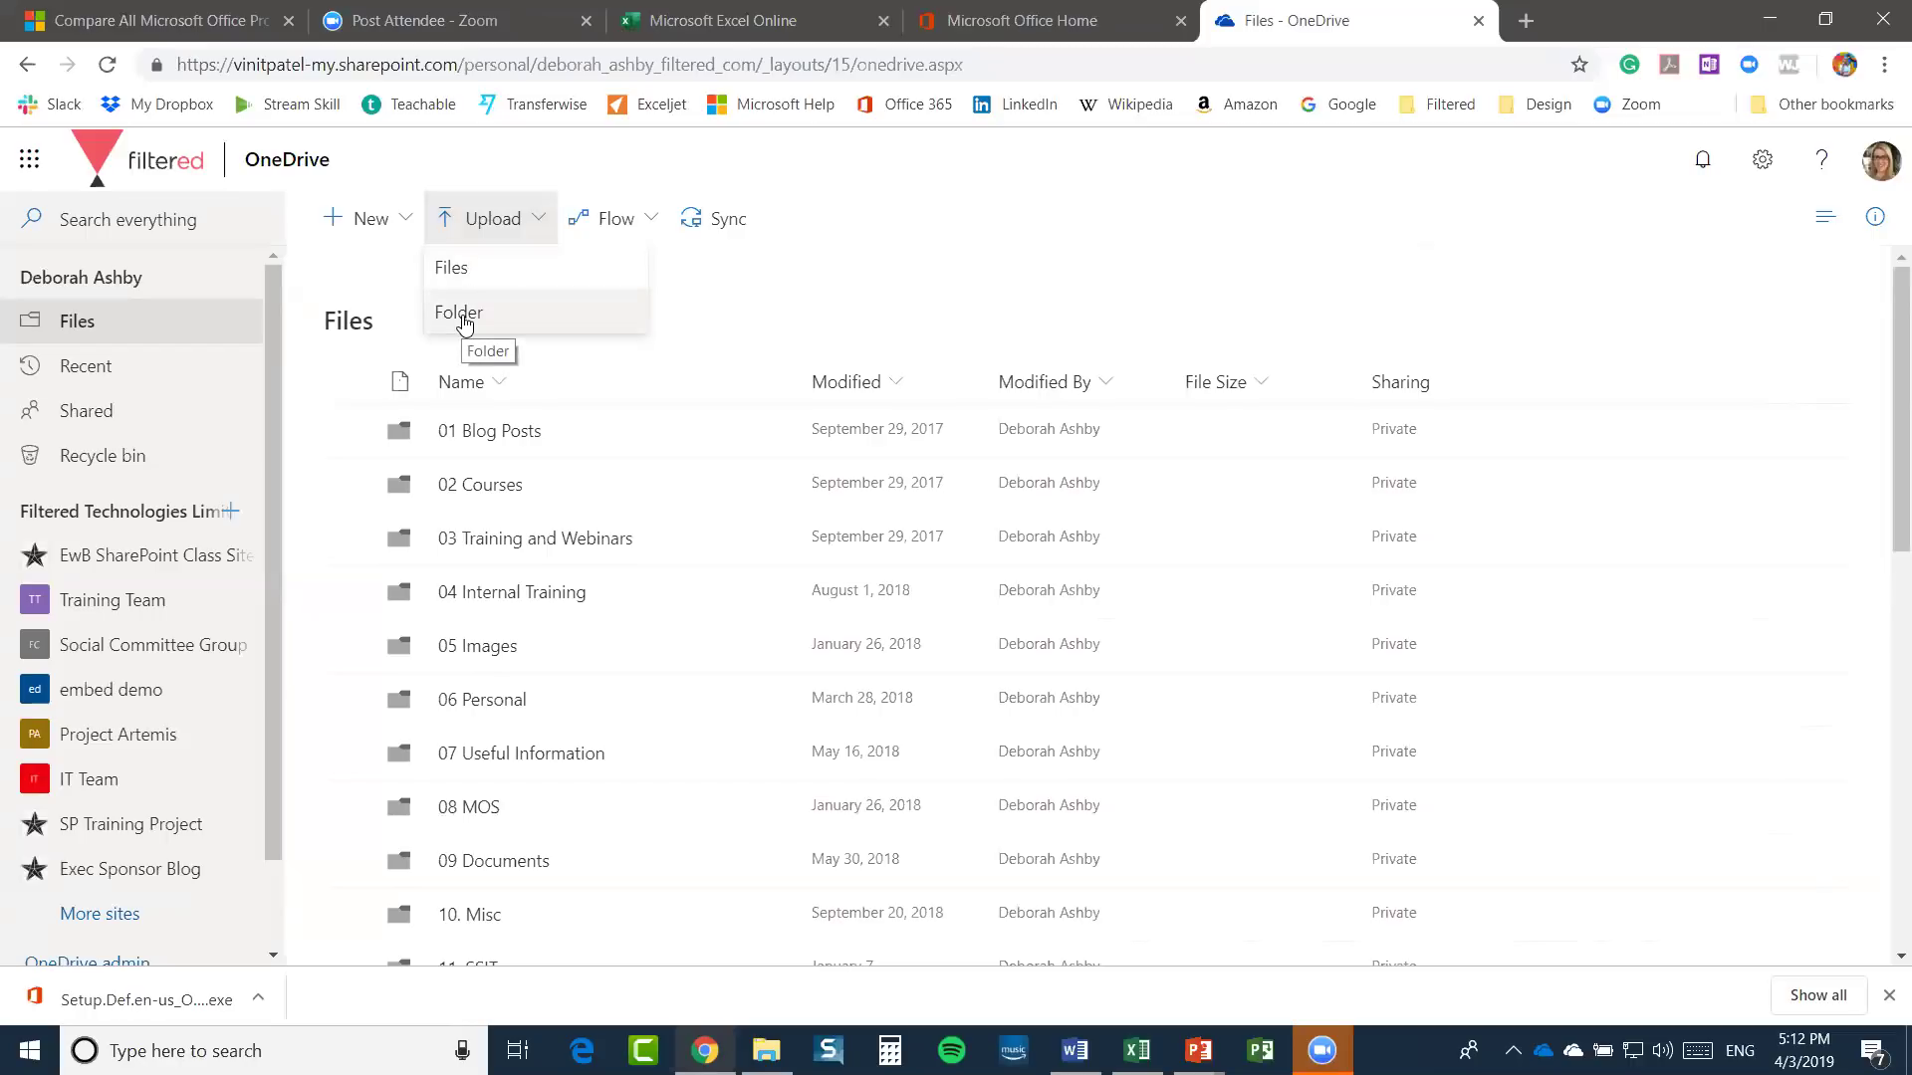
left_click(984, 272)
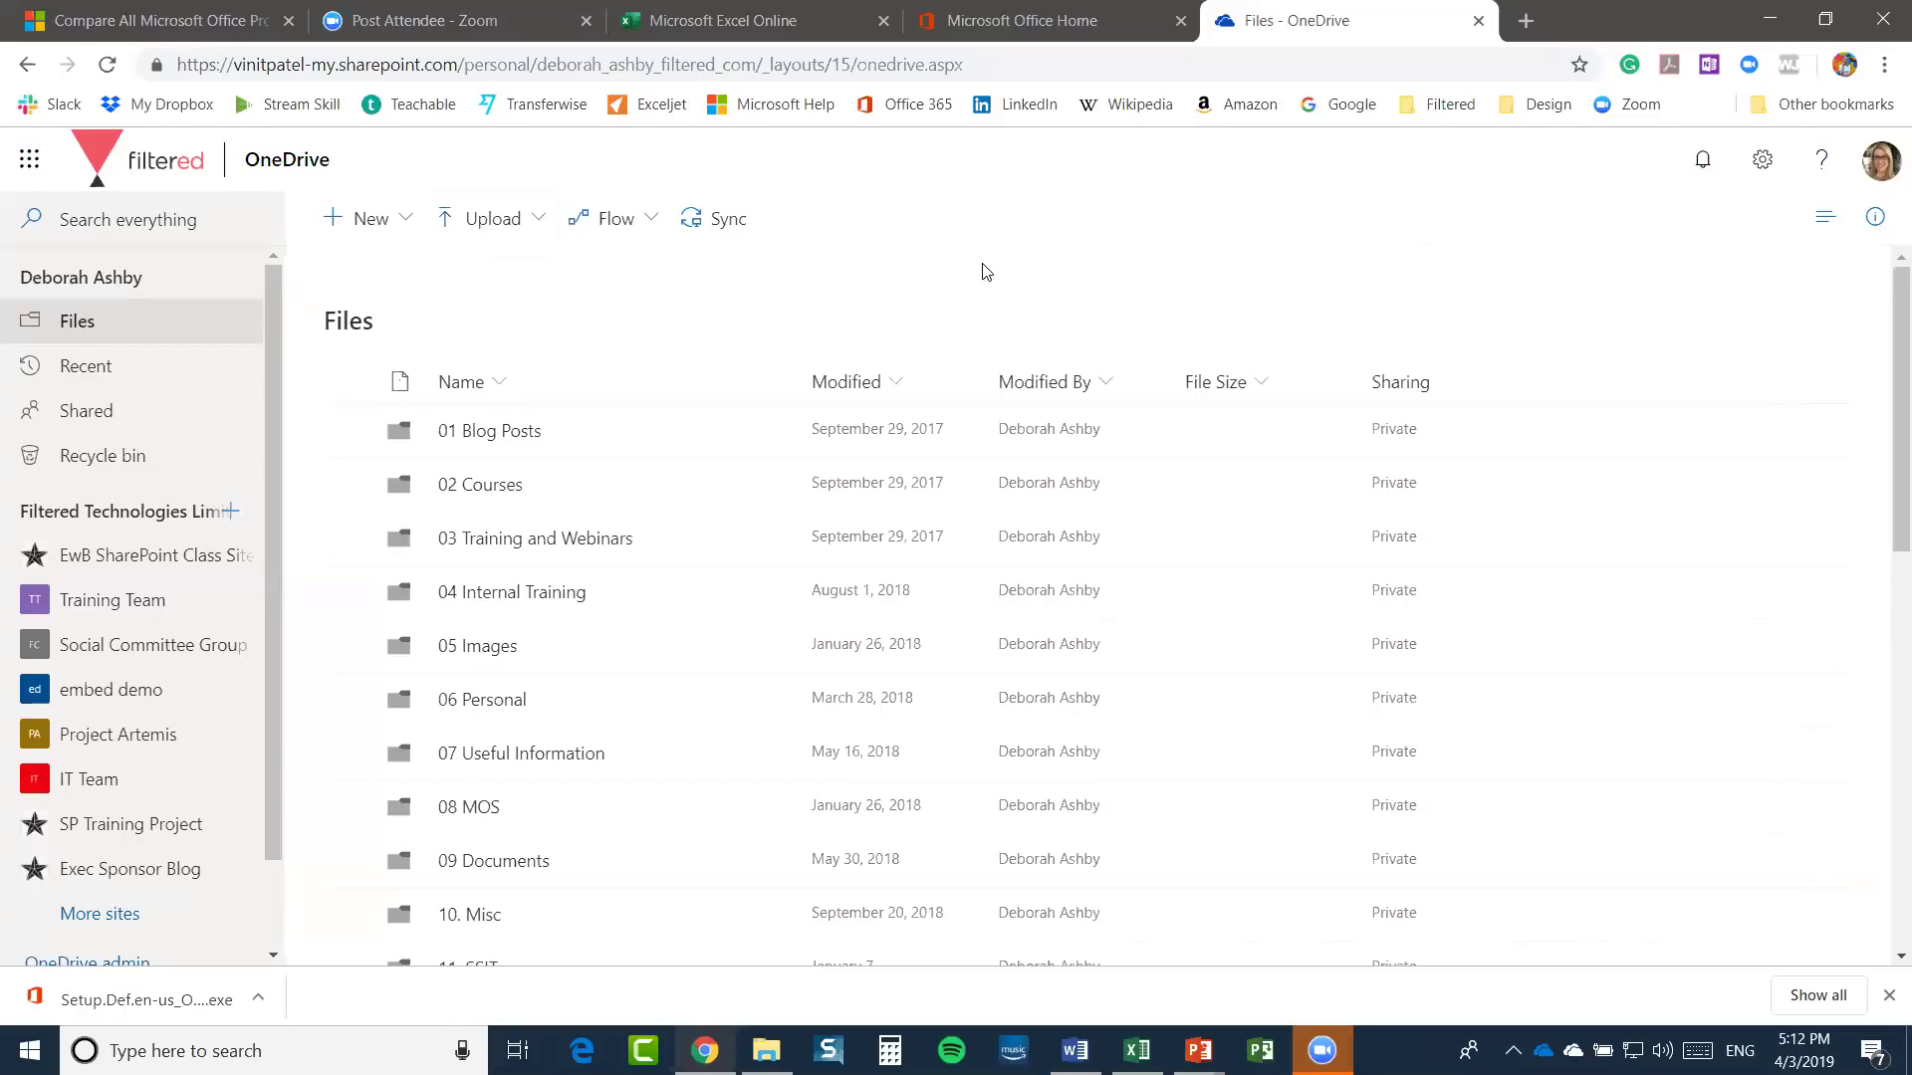
Close OneDrive, open the full list of apps from the Office 365 home page, and read through the app descriptions
left_click(1478, 21)
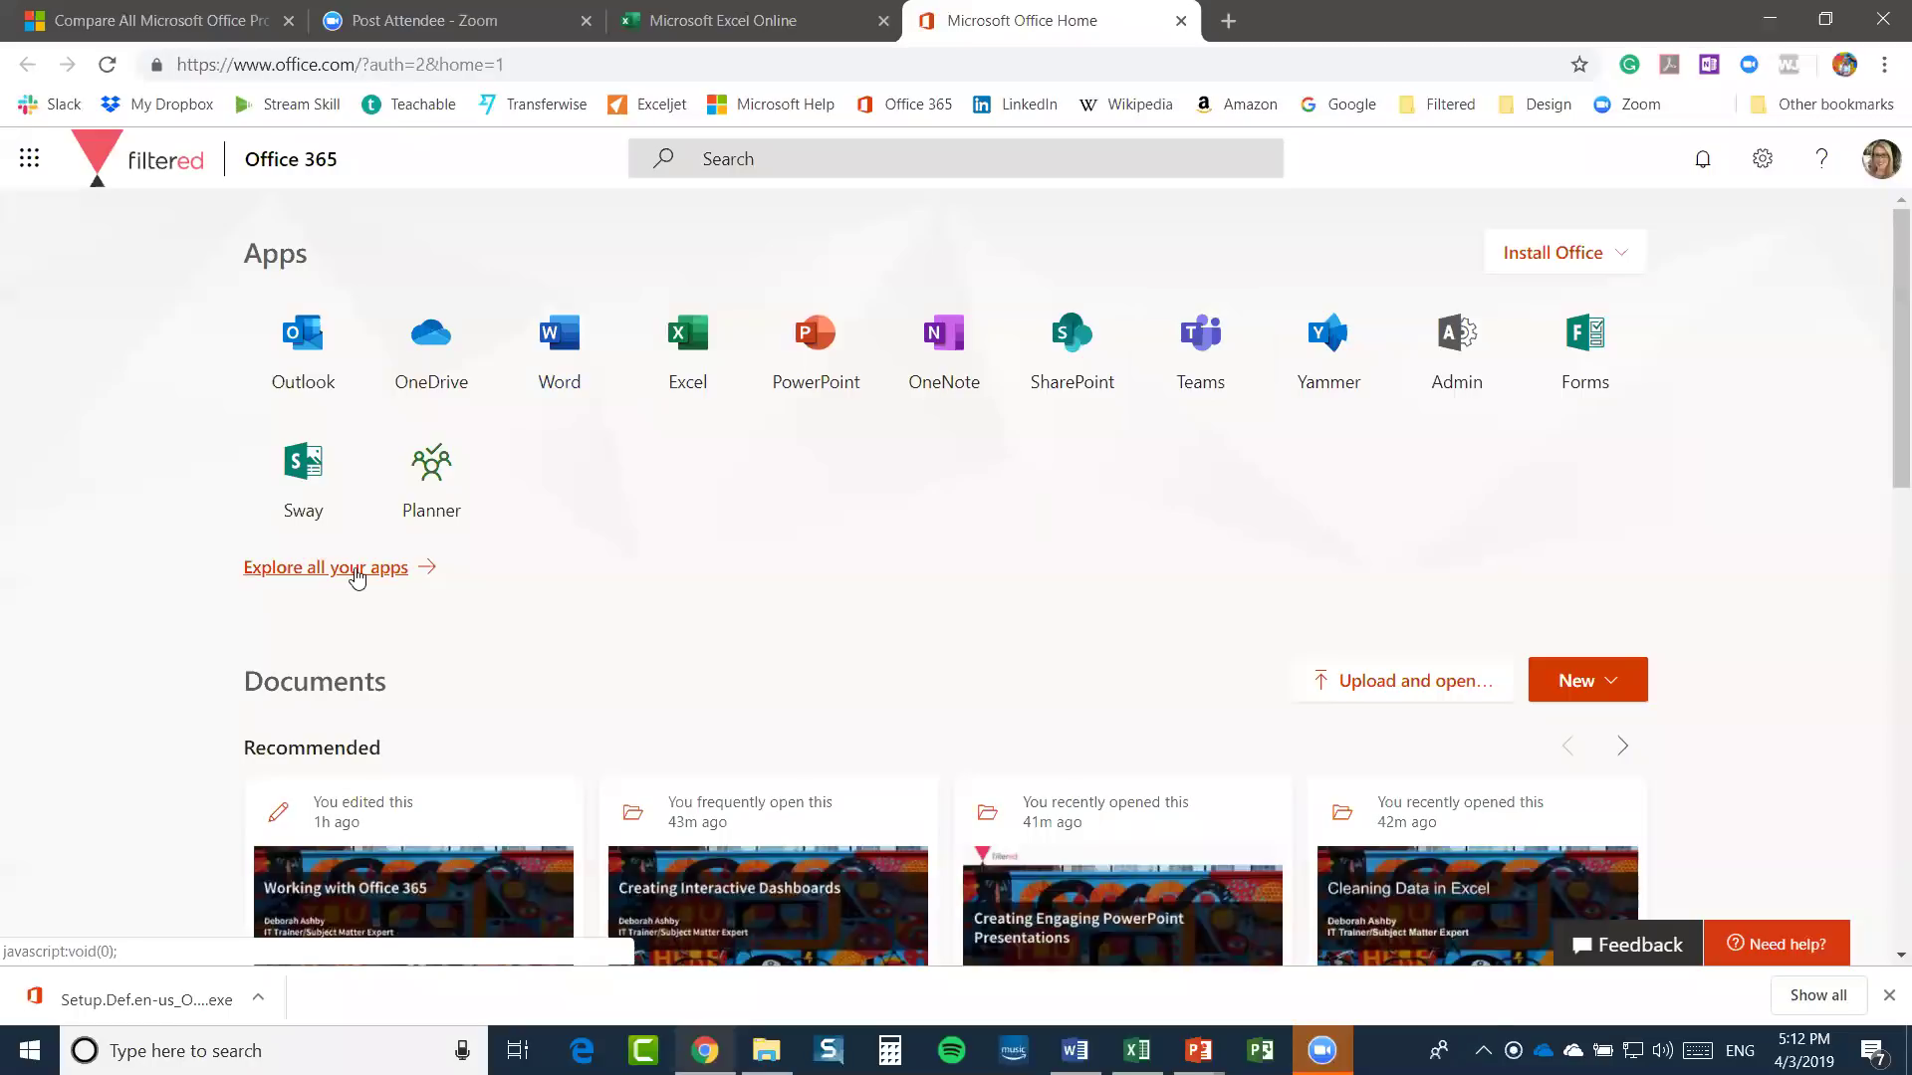
left_click(353, 571)
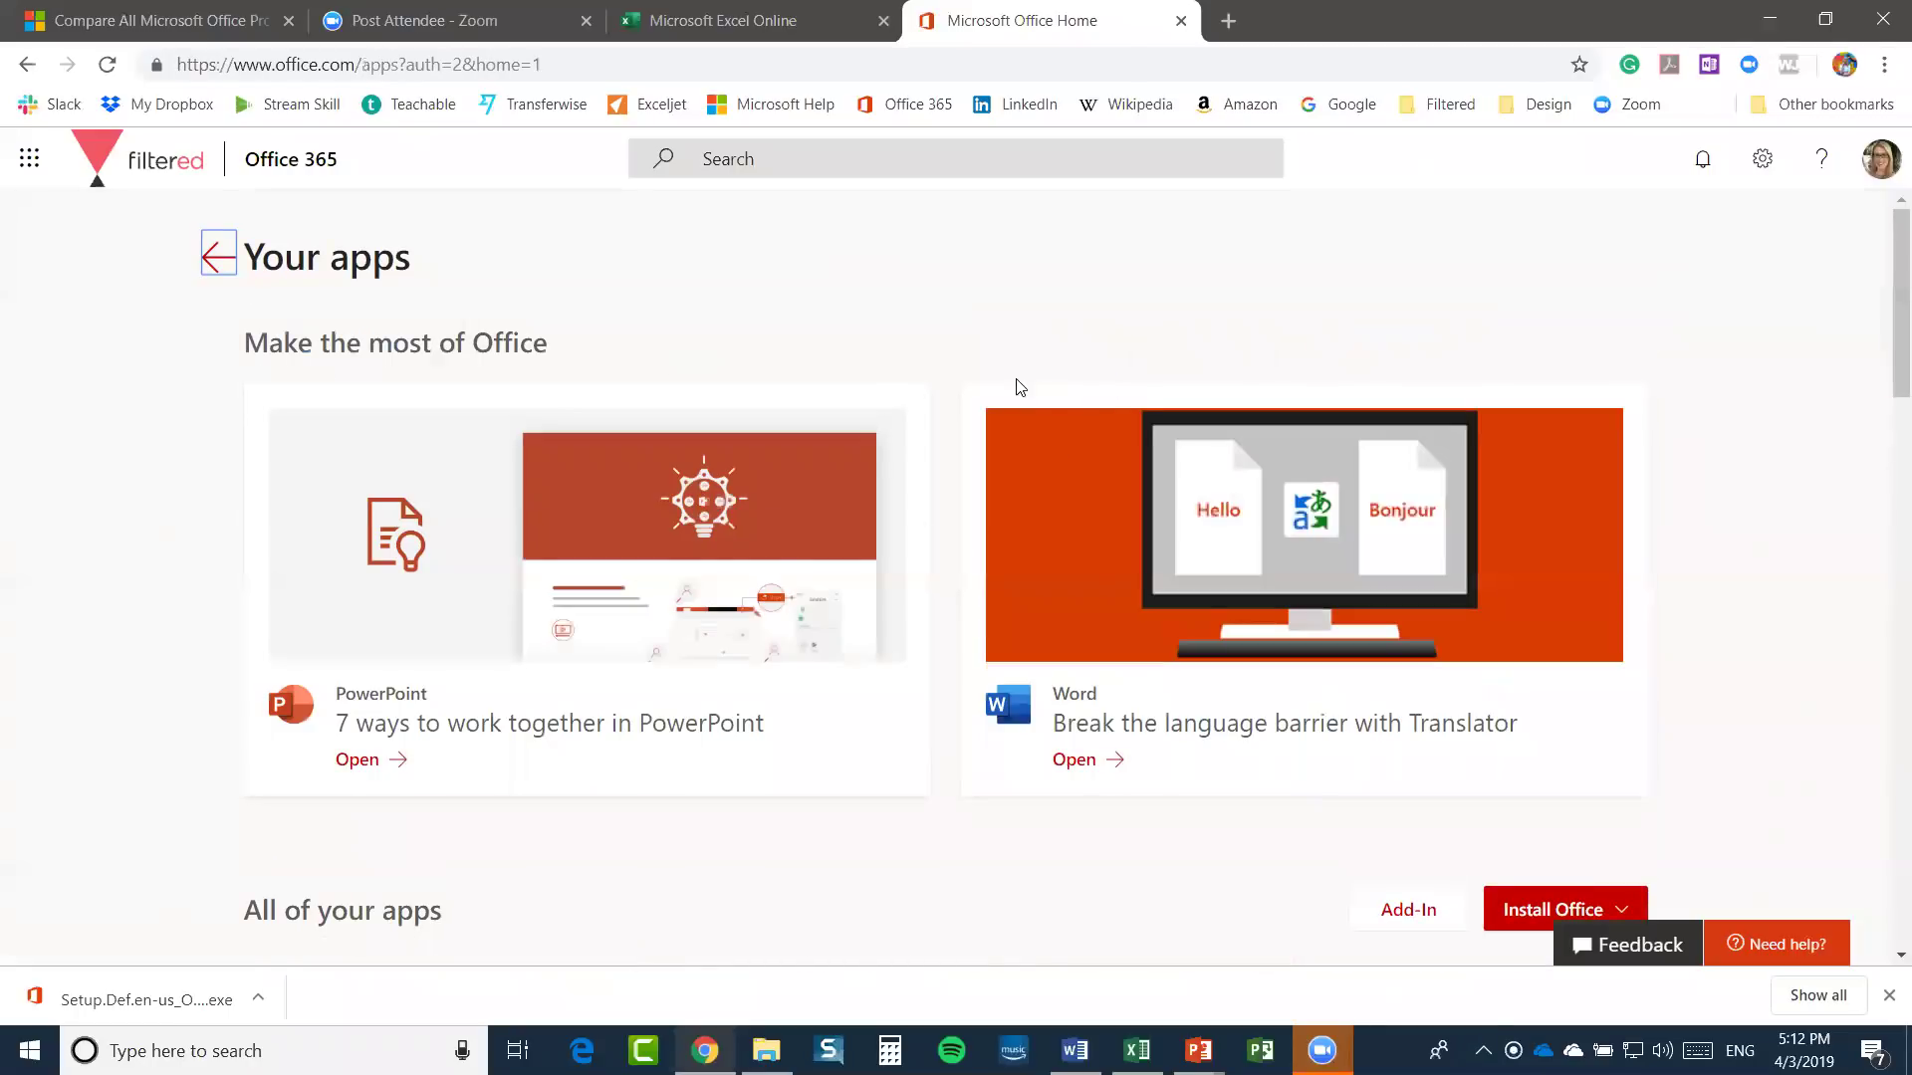
scroll(1019, 385, "down", 2)
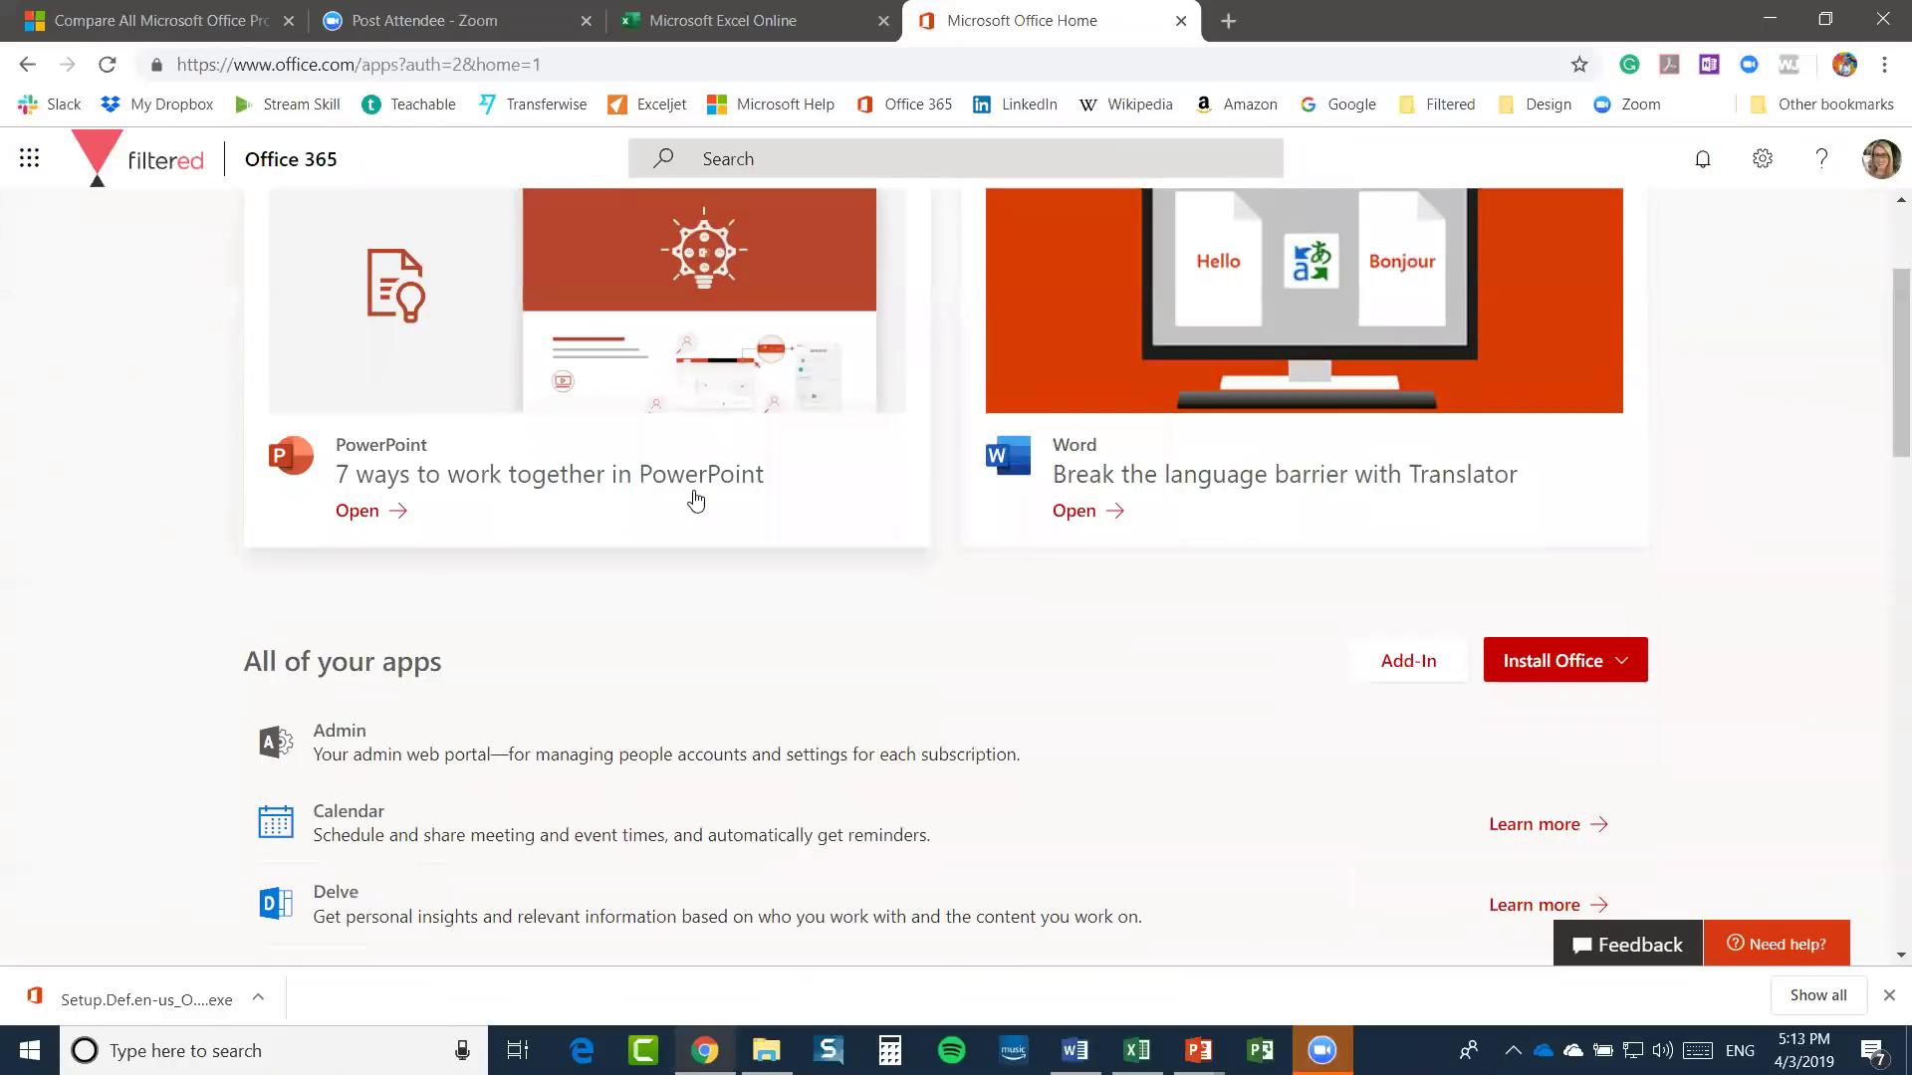
scroll(812, 589, "down", 2)
scroll(812, 589, "down", 3)
scroll(759, 547, "up", 2)
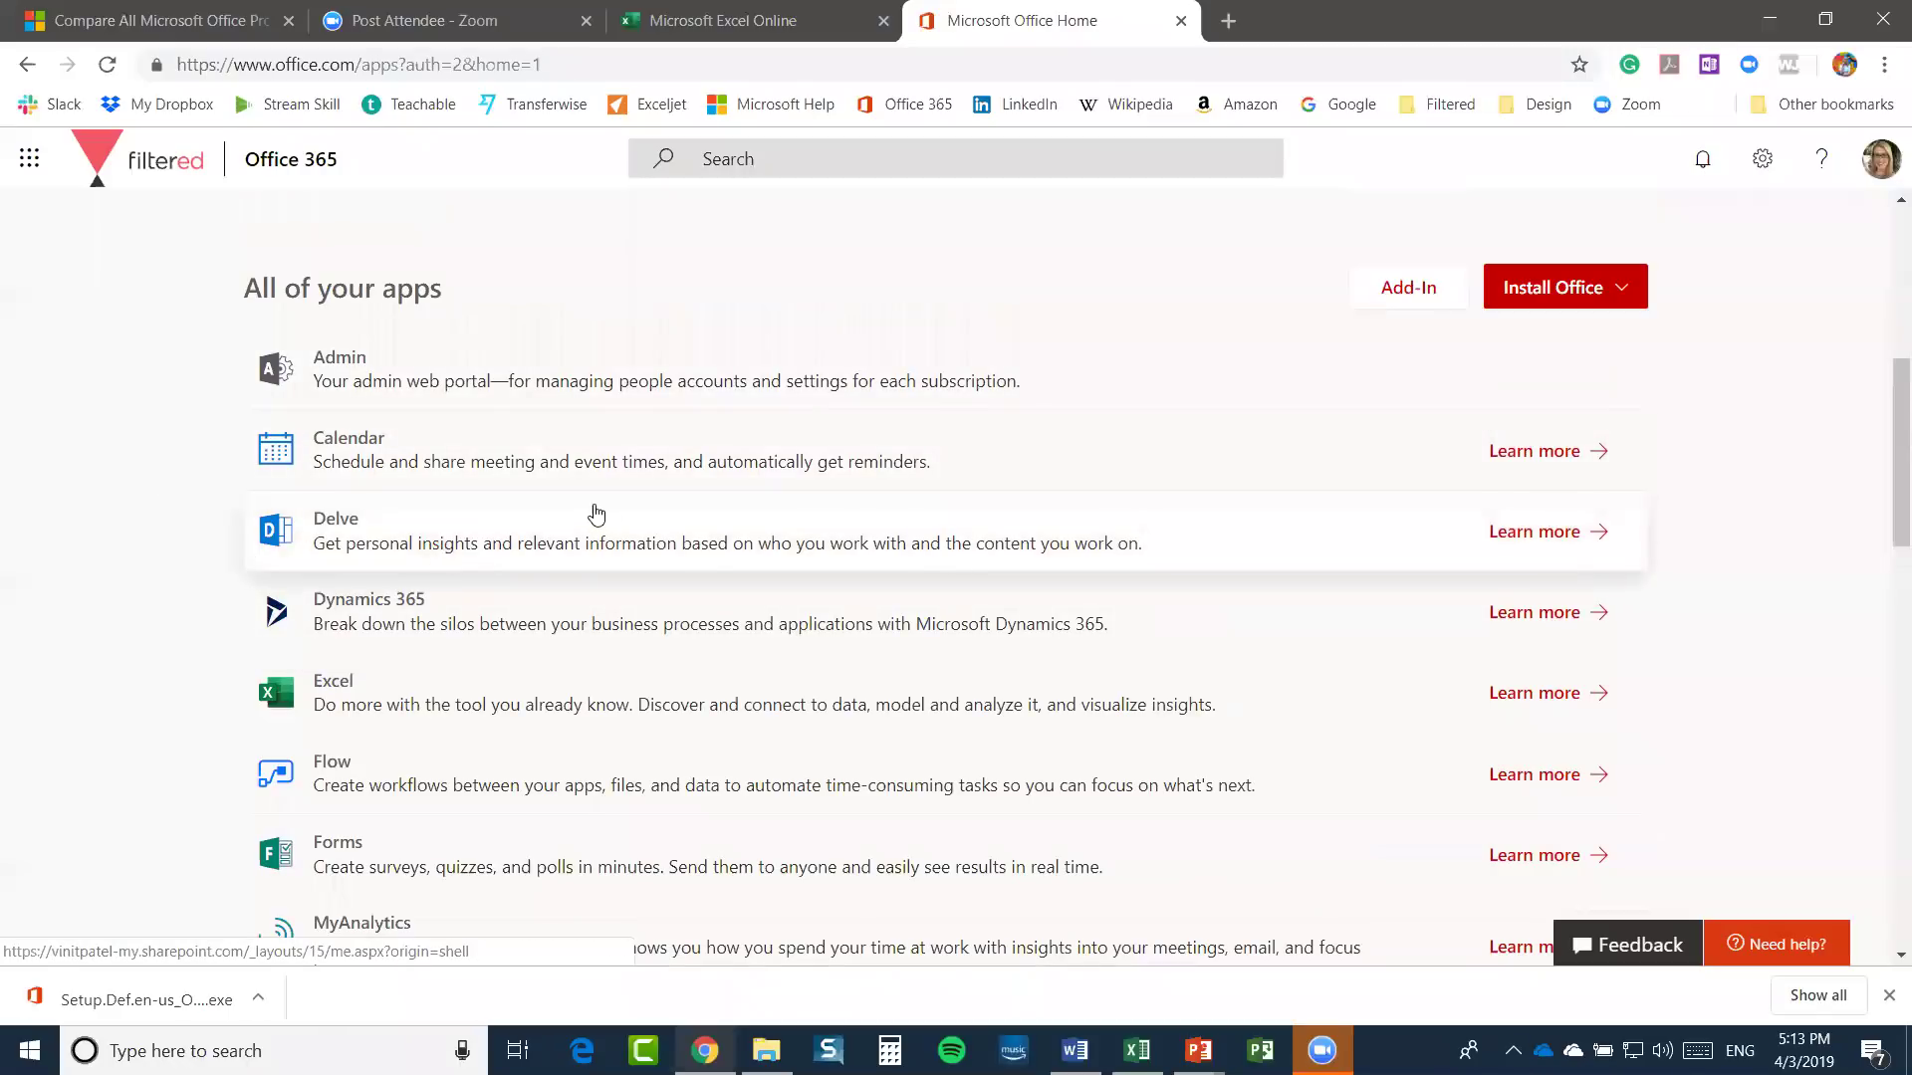
scroll(533, 503, "down", 3)
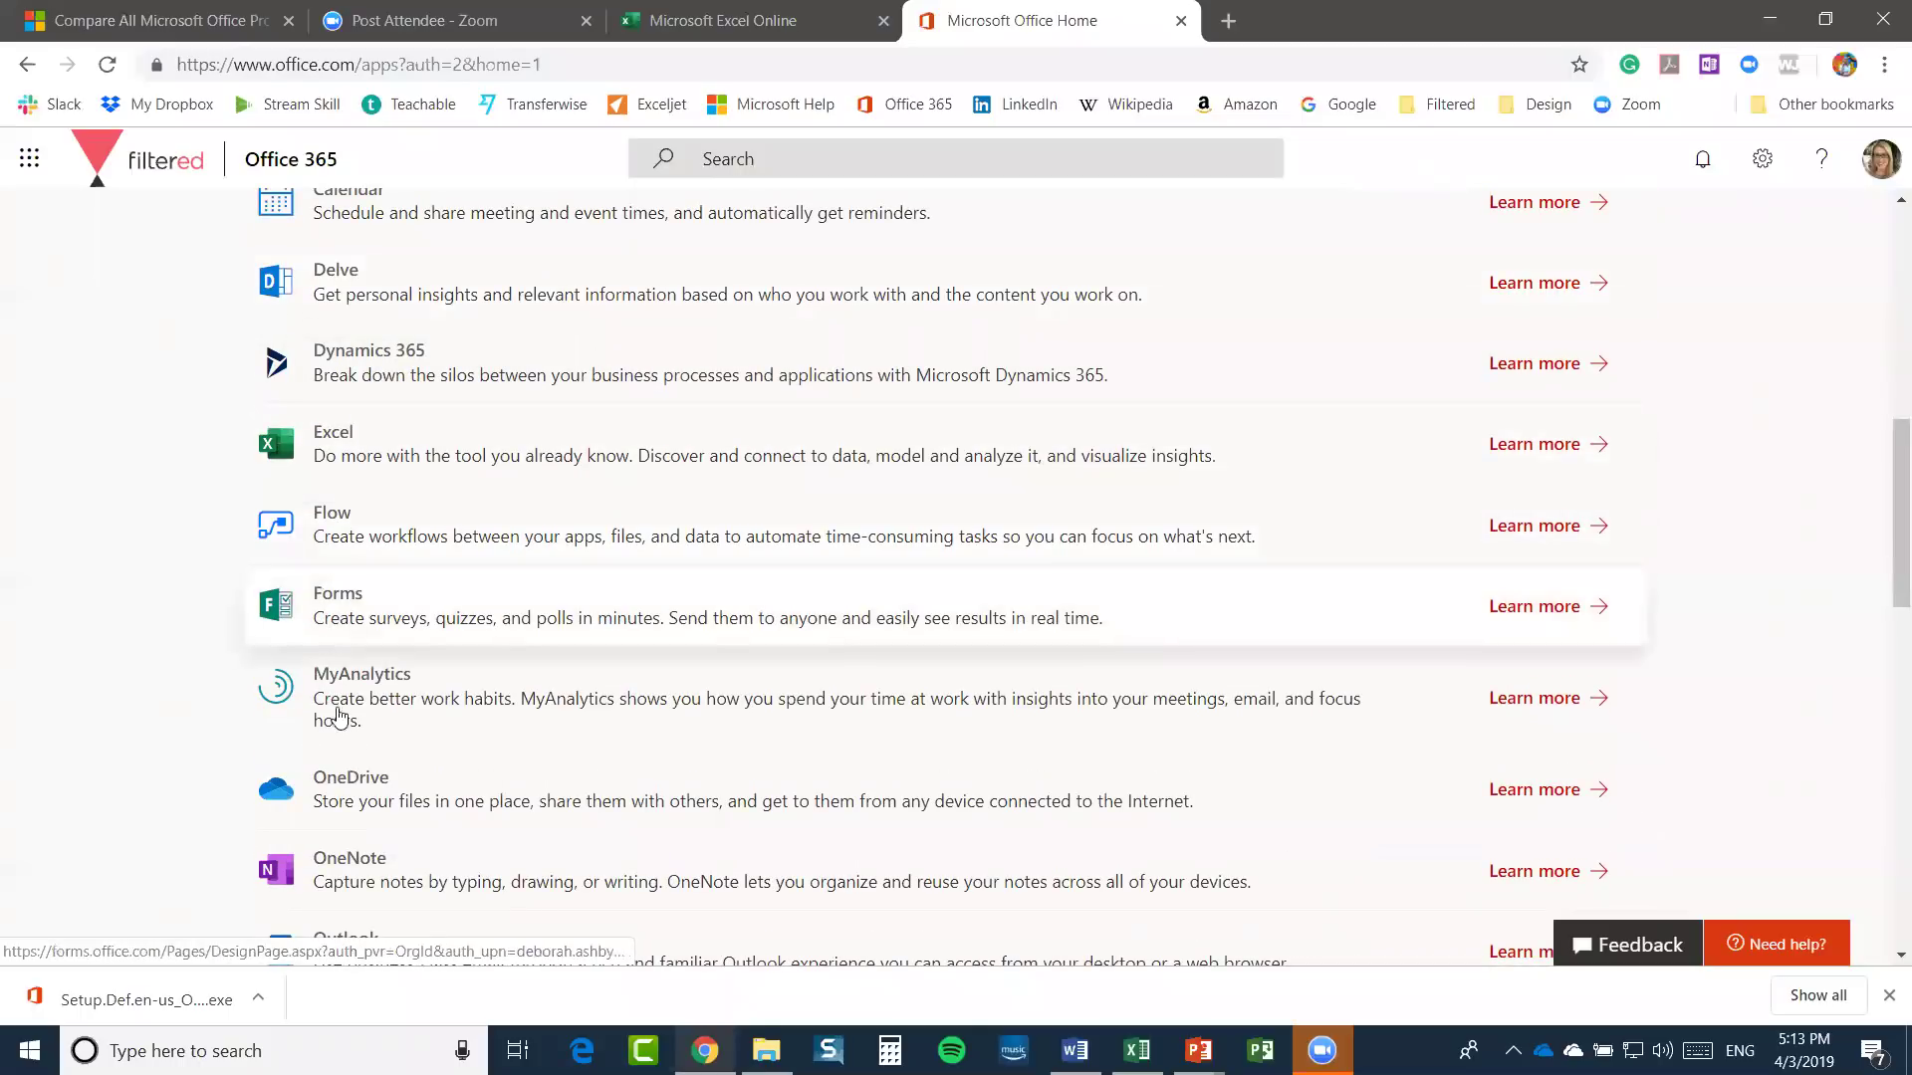
scroll(597, 414, "up", 3)
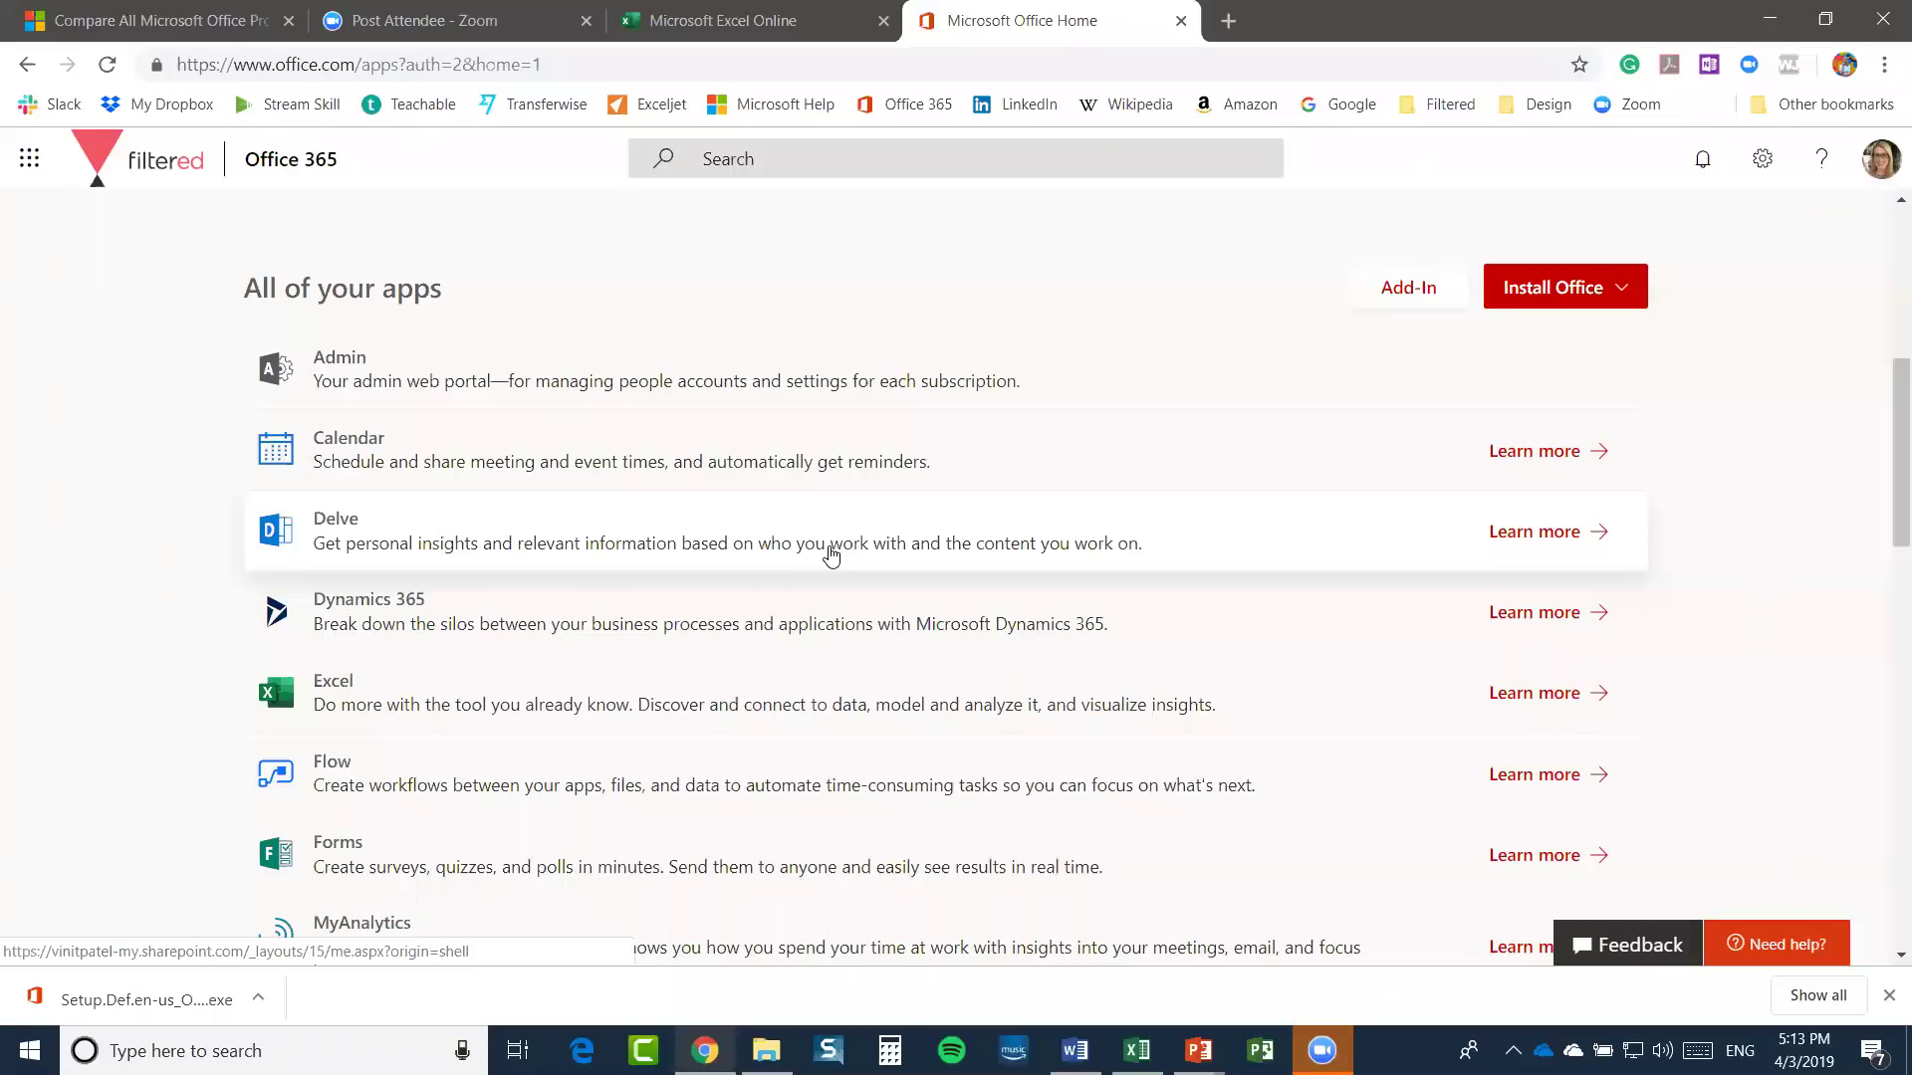
scroll(831, 554, "down", 1)
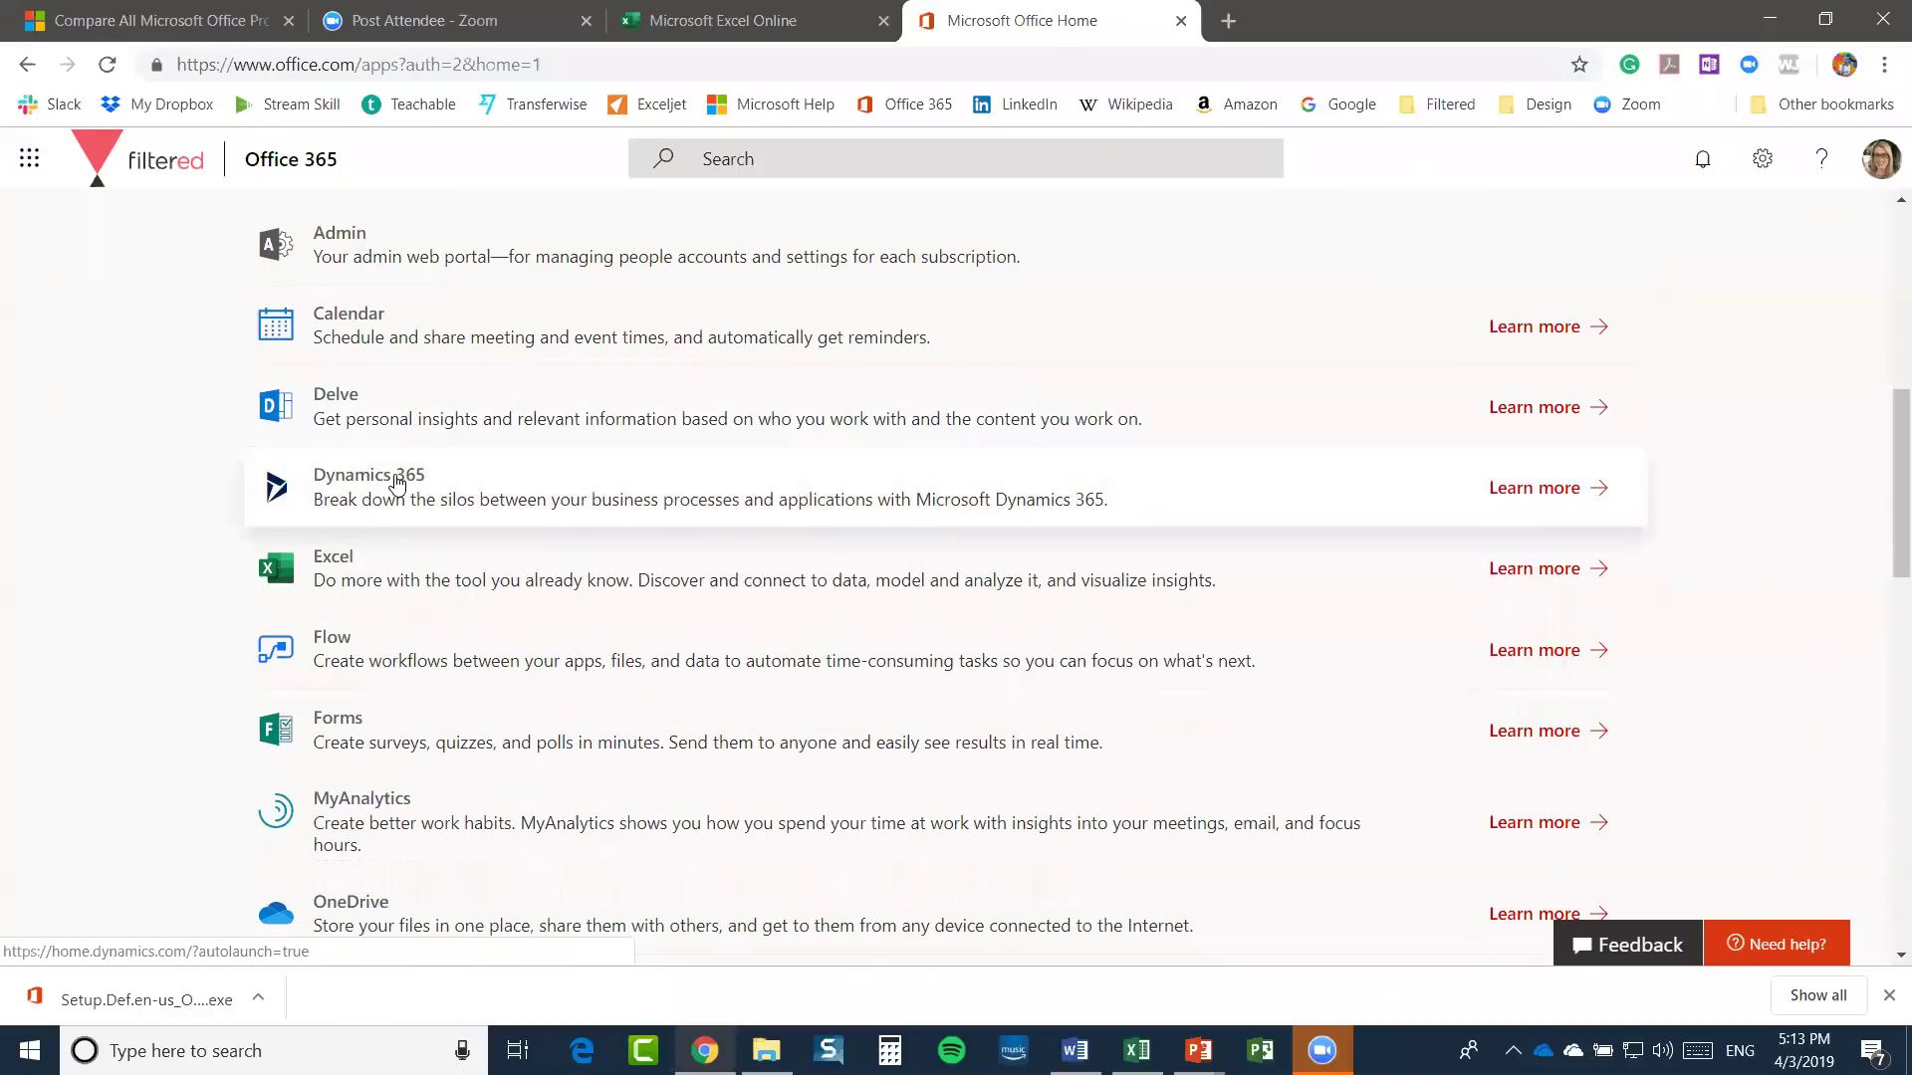
scroll(589, 638, "down", 2)
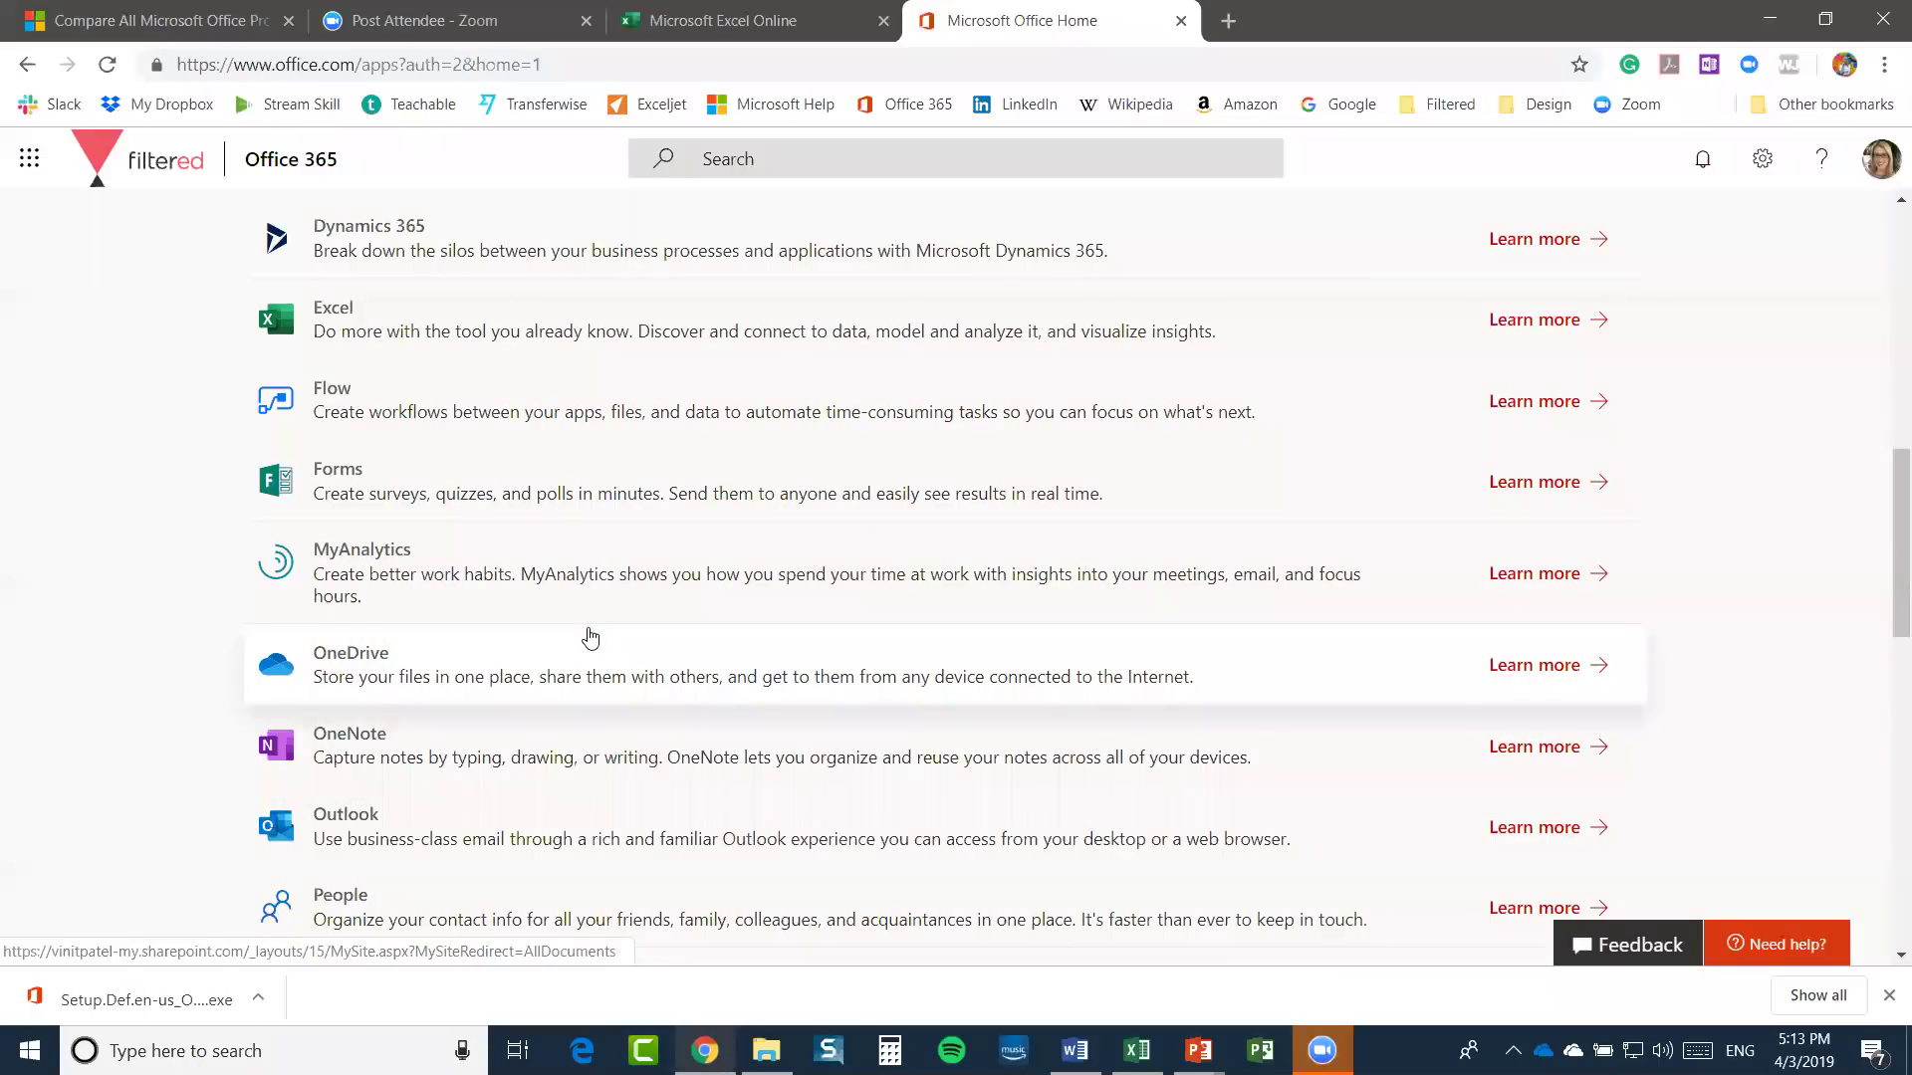
scroll(333, 375, "up", 3)
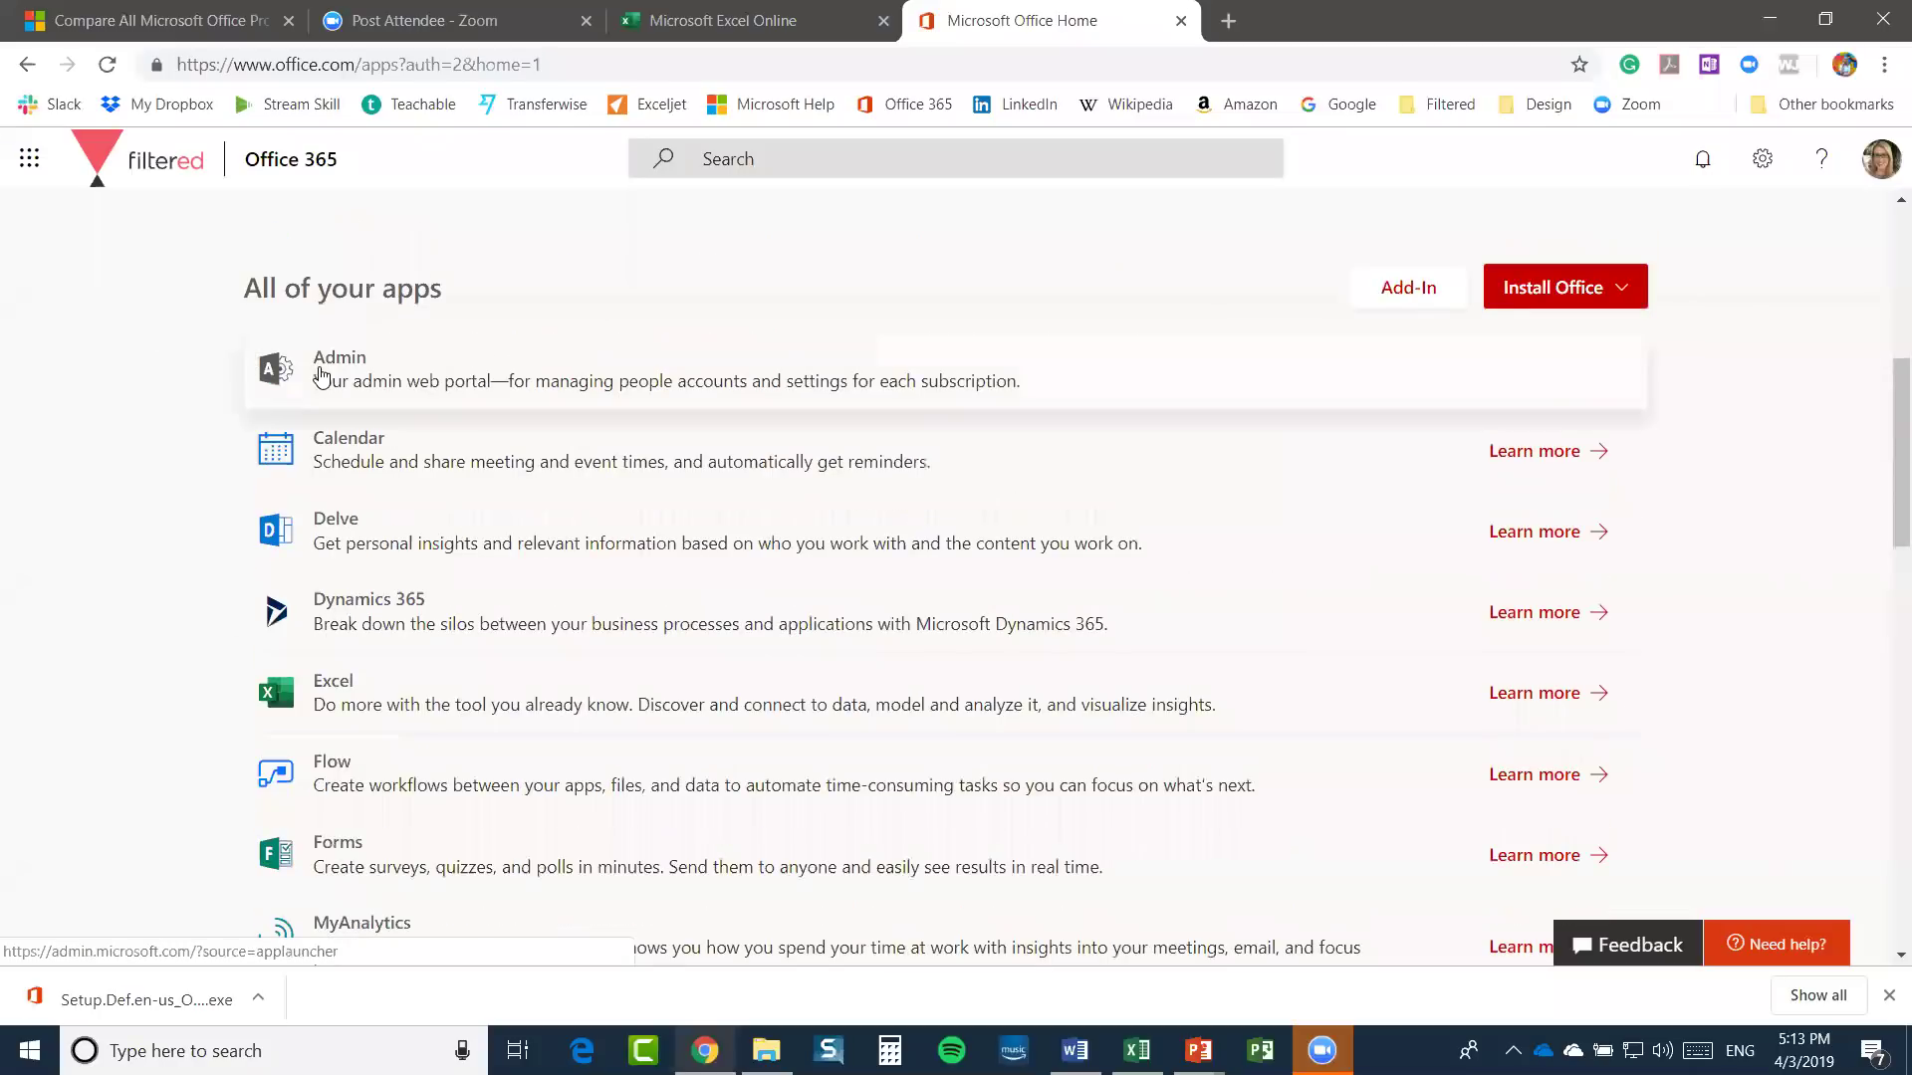
scroll(378, 539, "down", 2)
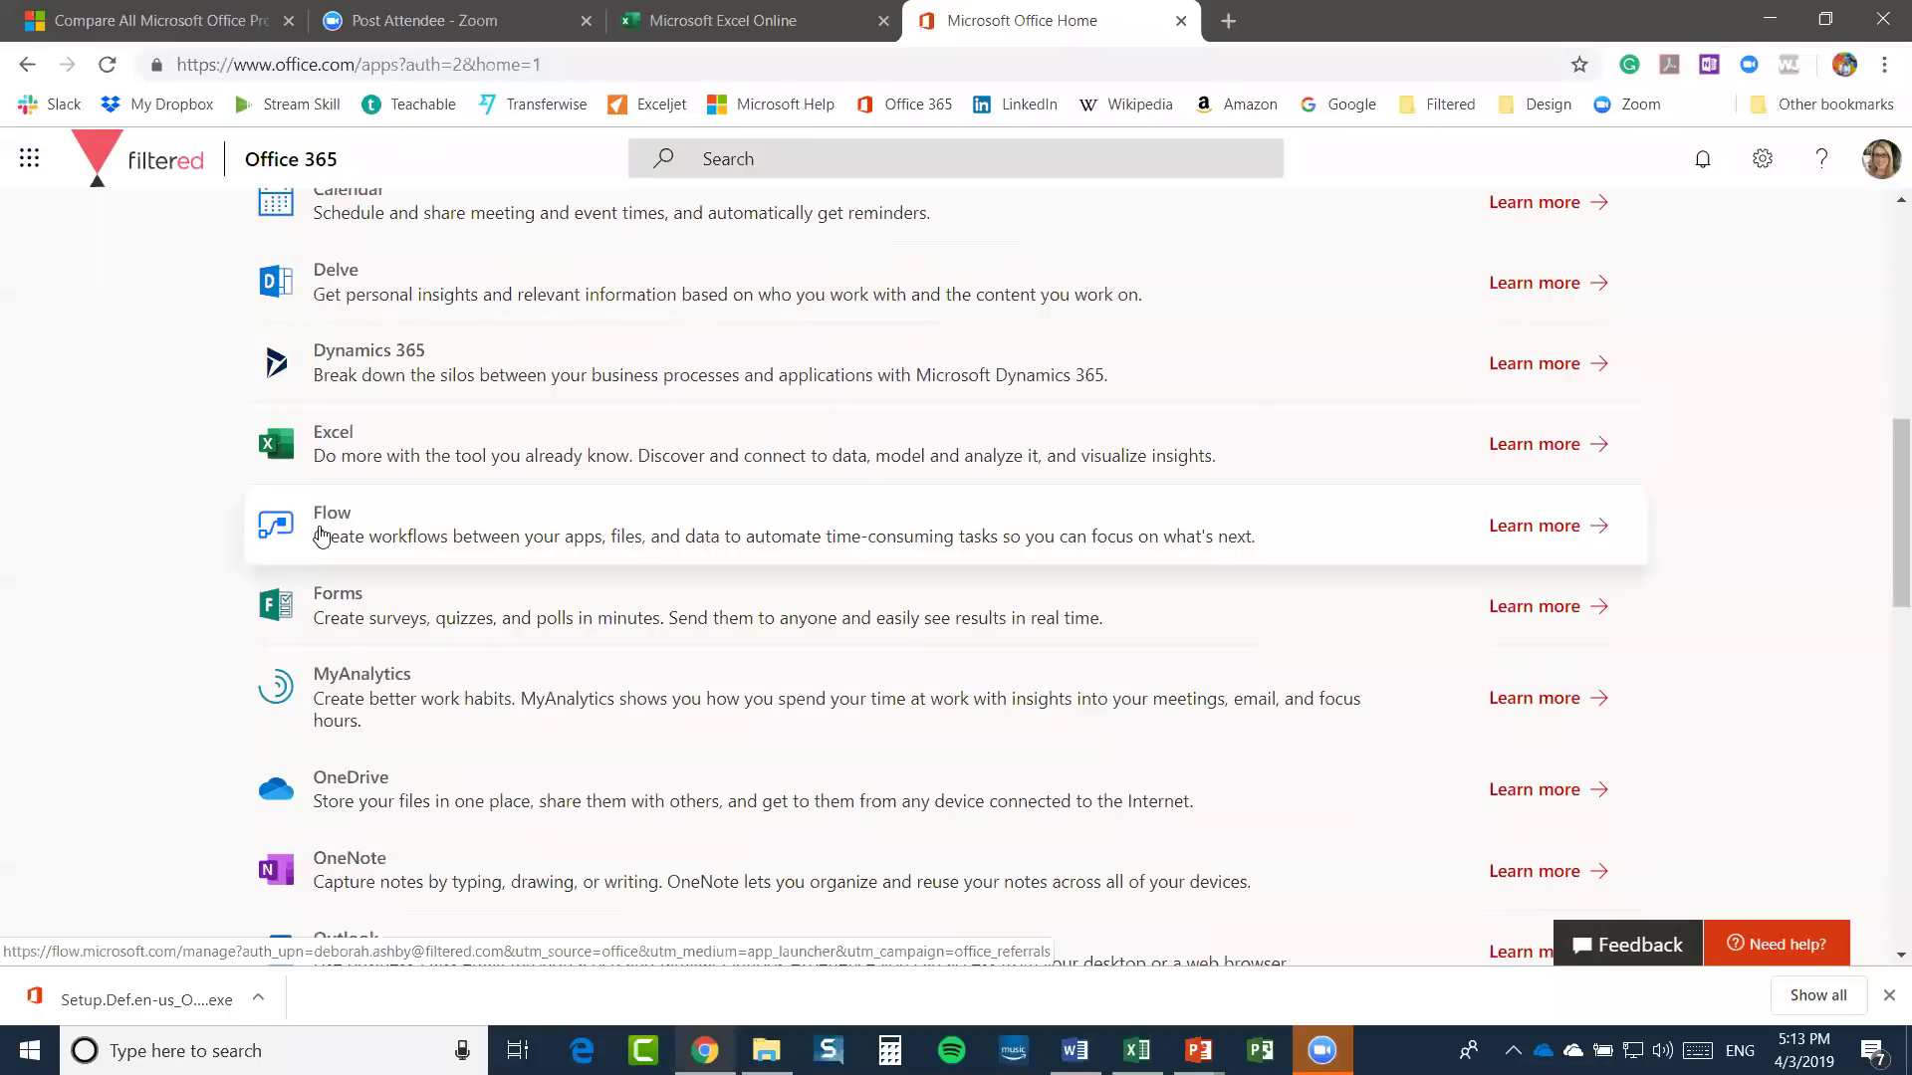
scroll(320, 537, "up", 2)
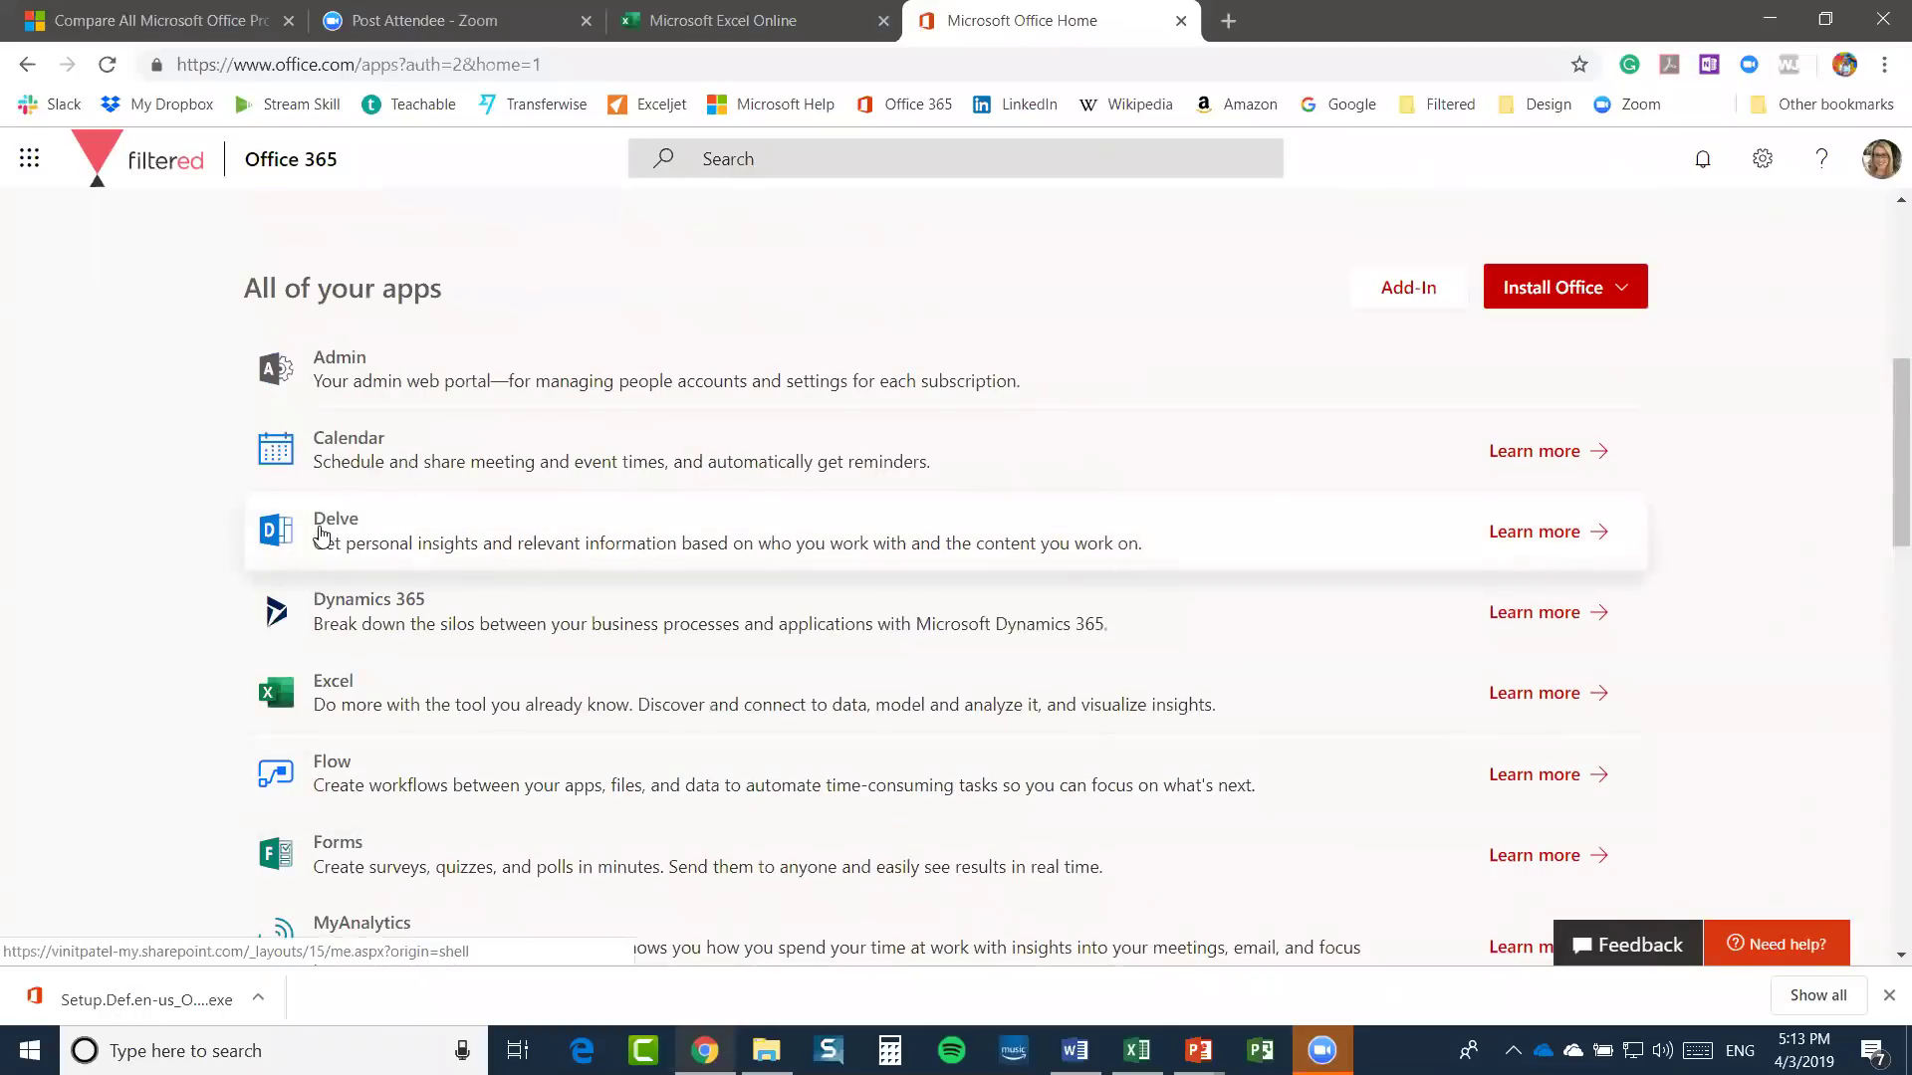
scroll(321, 536, "down", 3)
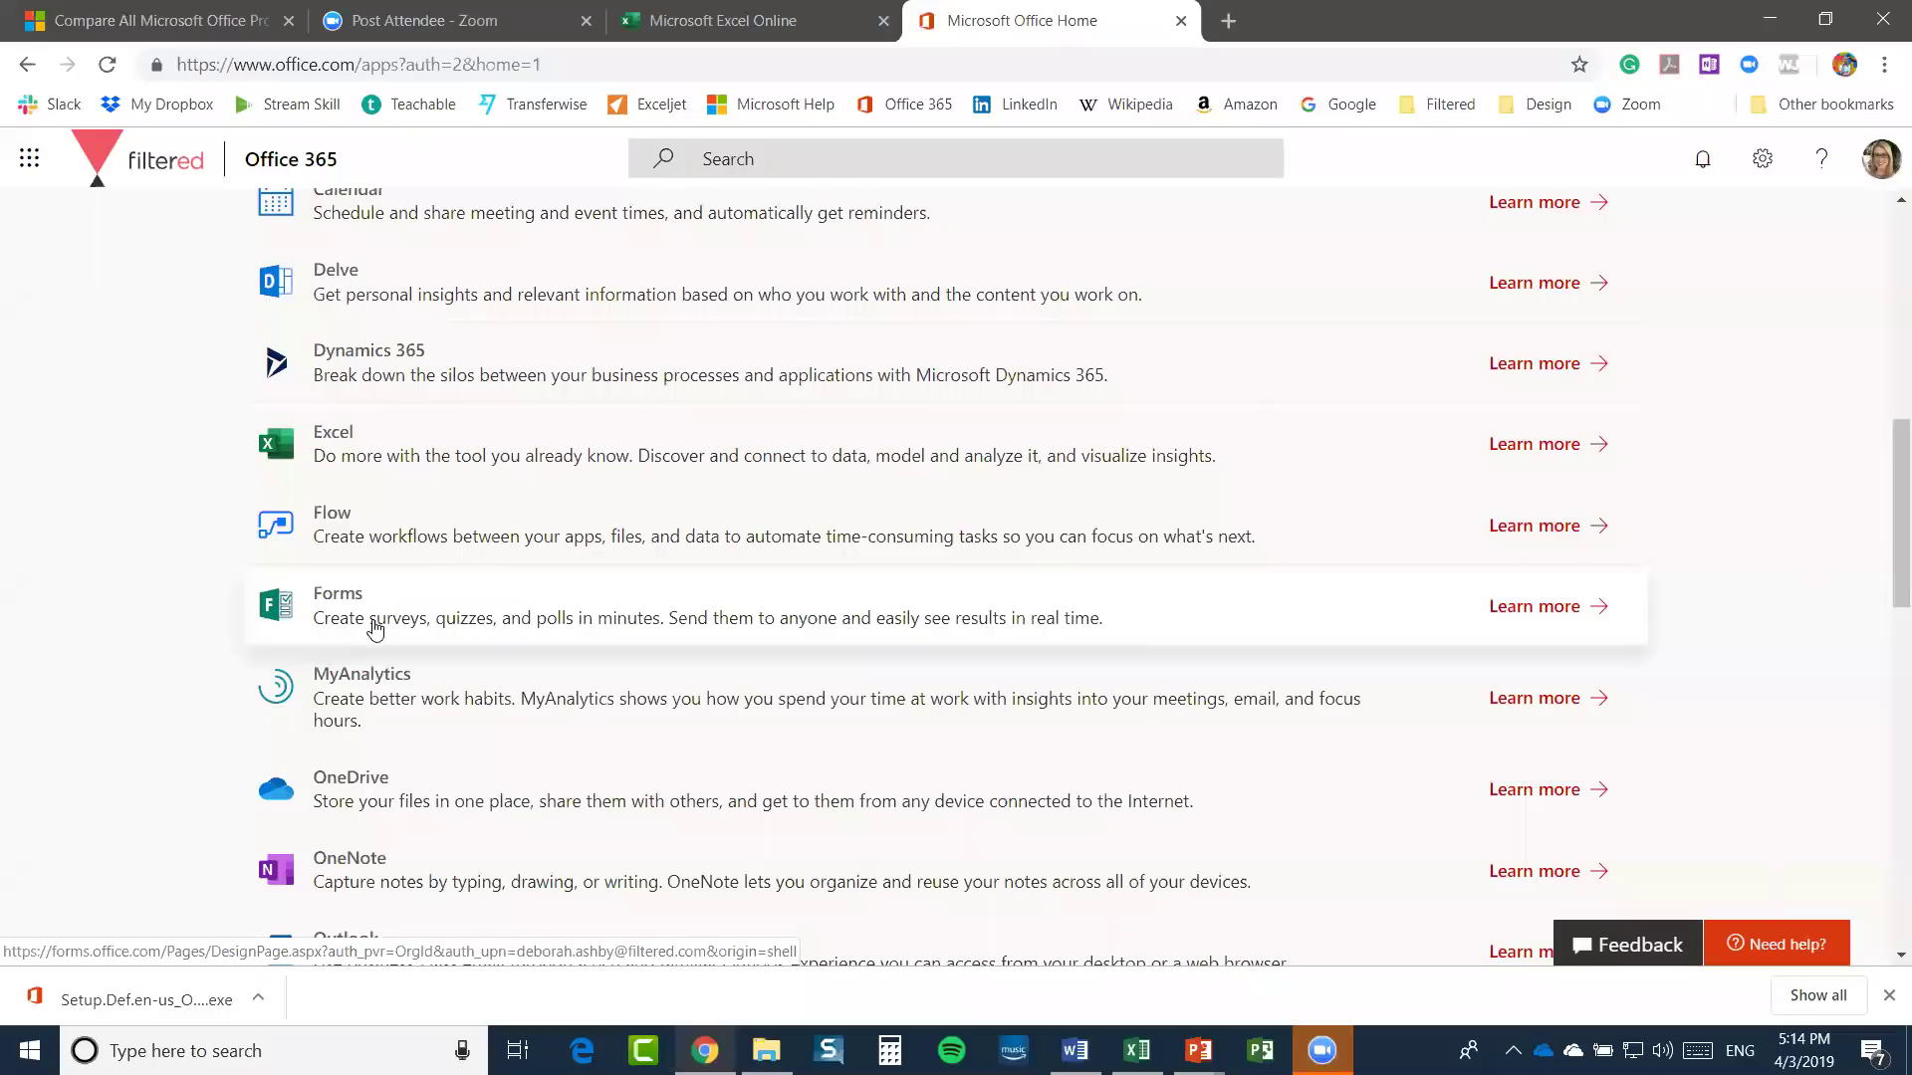
Open Forms from the app list and create a new form titled "Training Needs Analysis", leaving the description empty
left_click(336, 603)
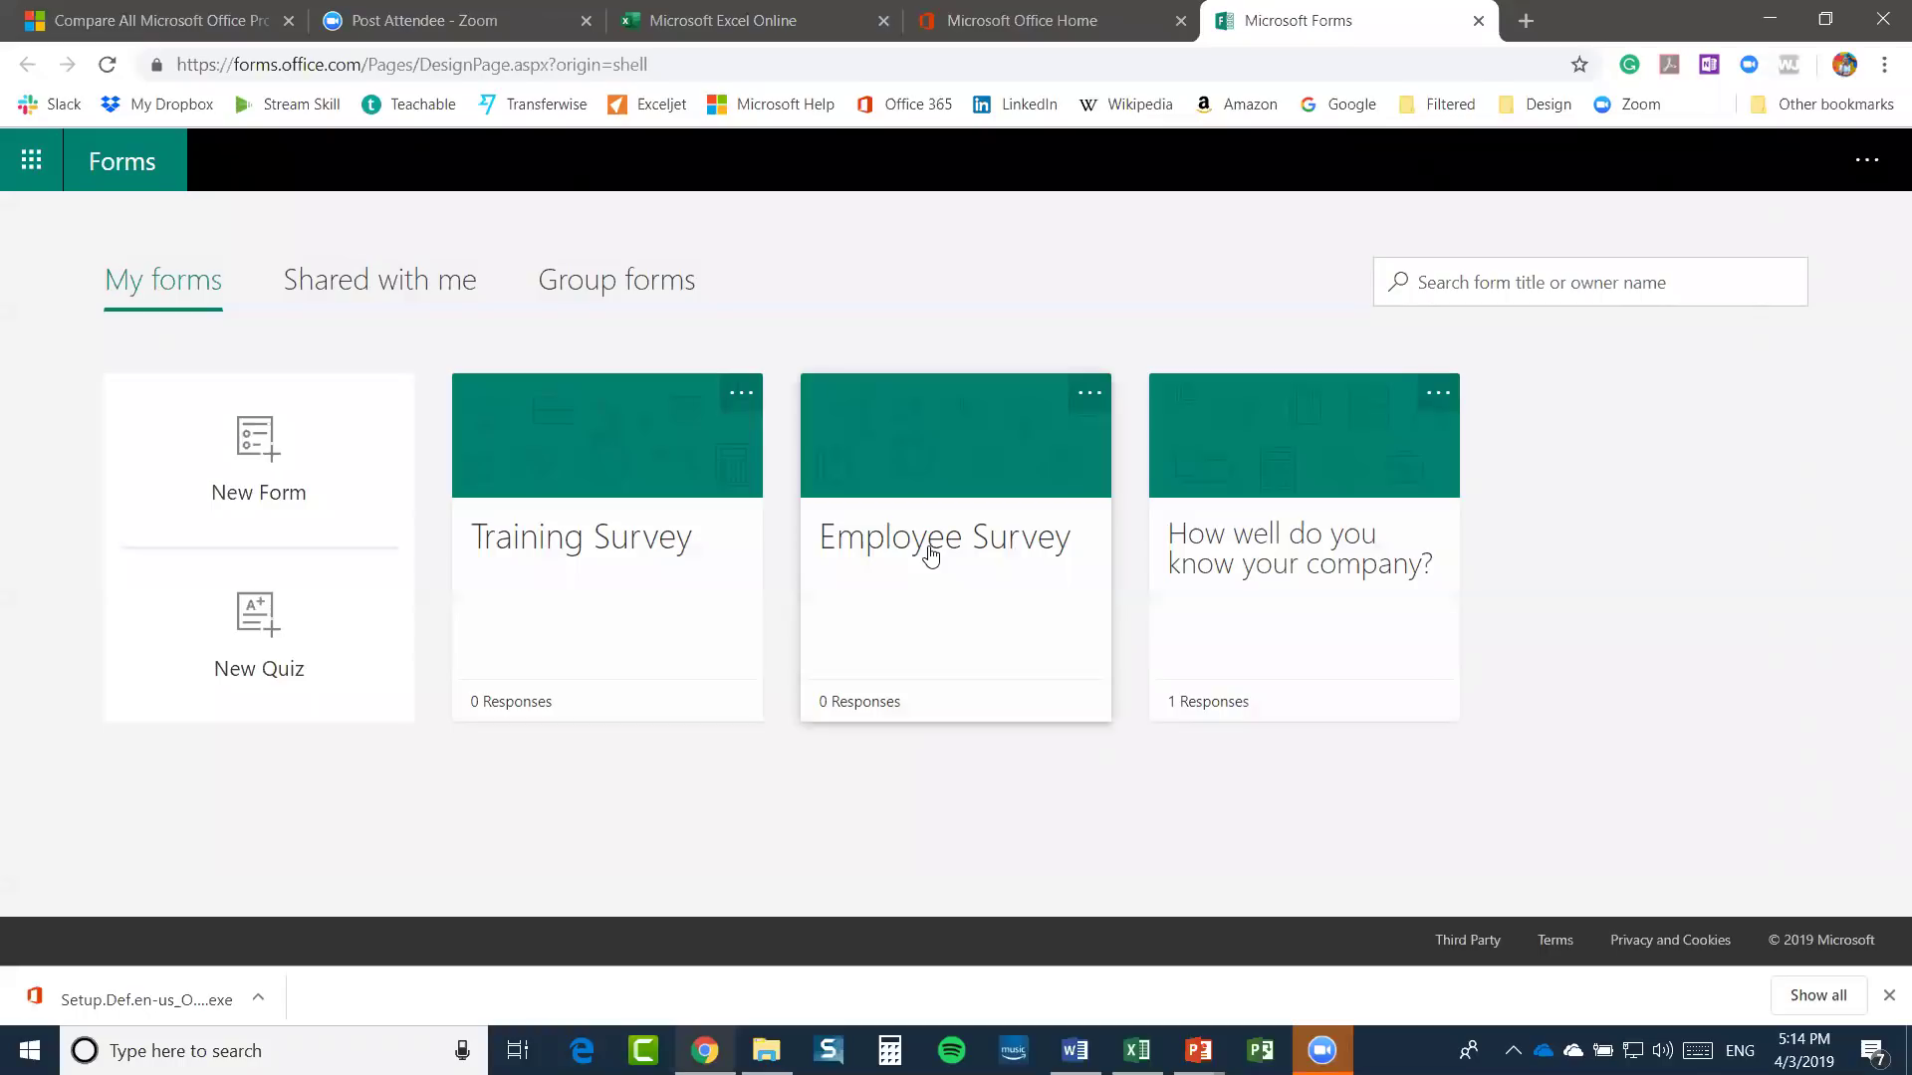
left_click(259, 460)
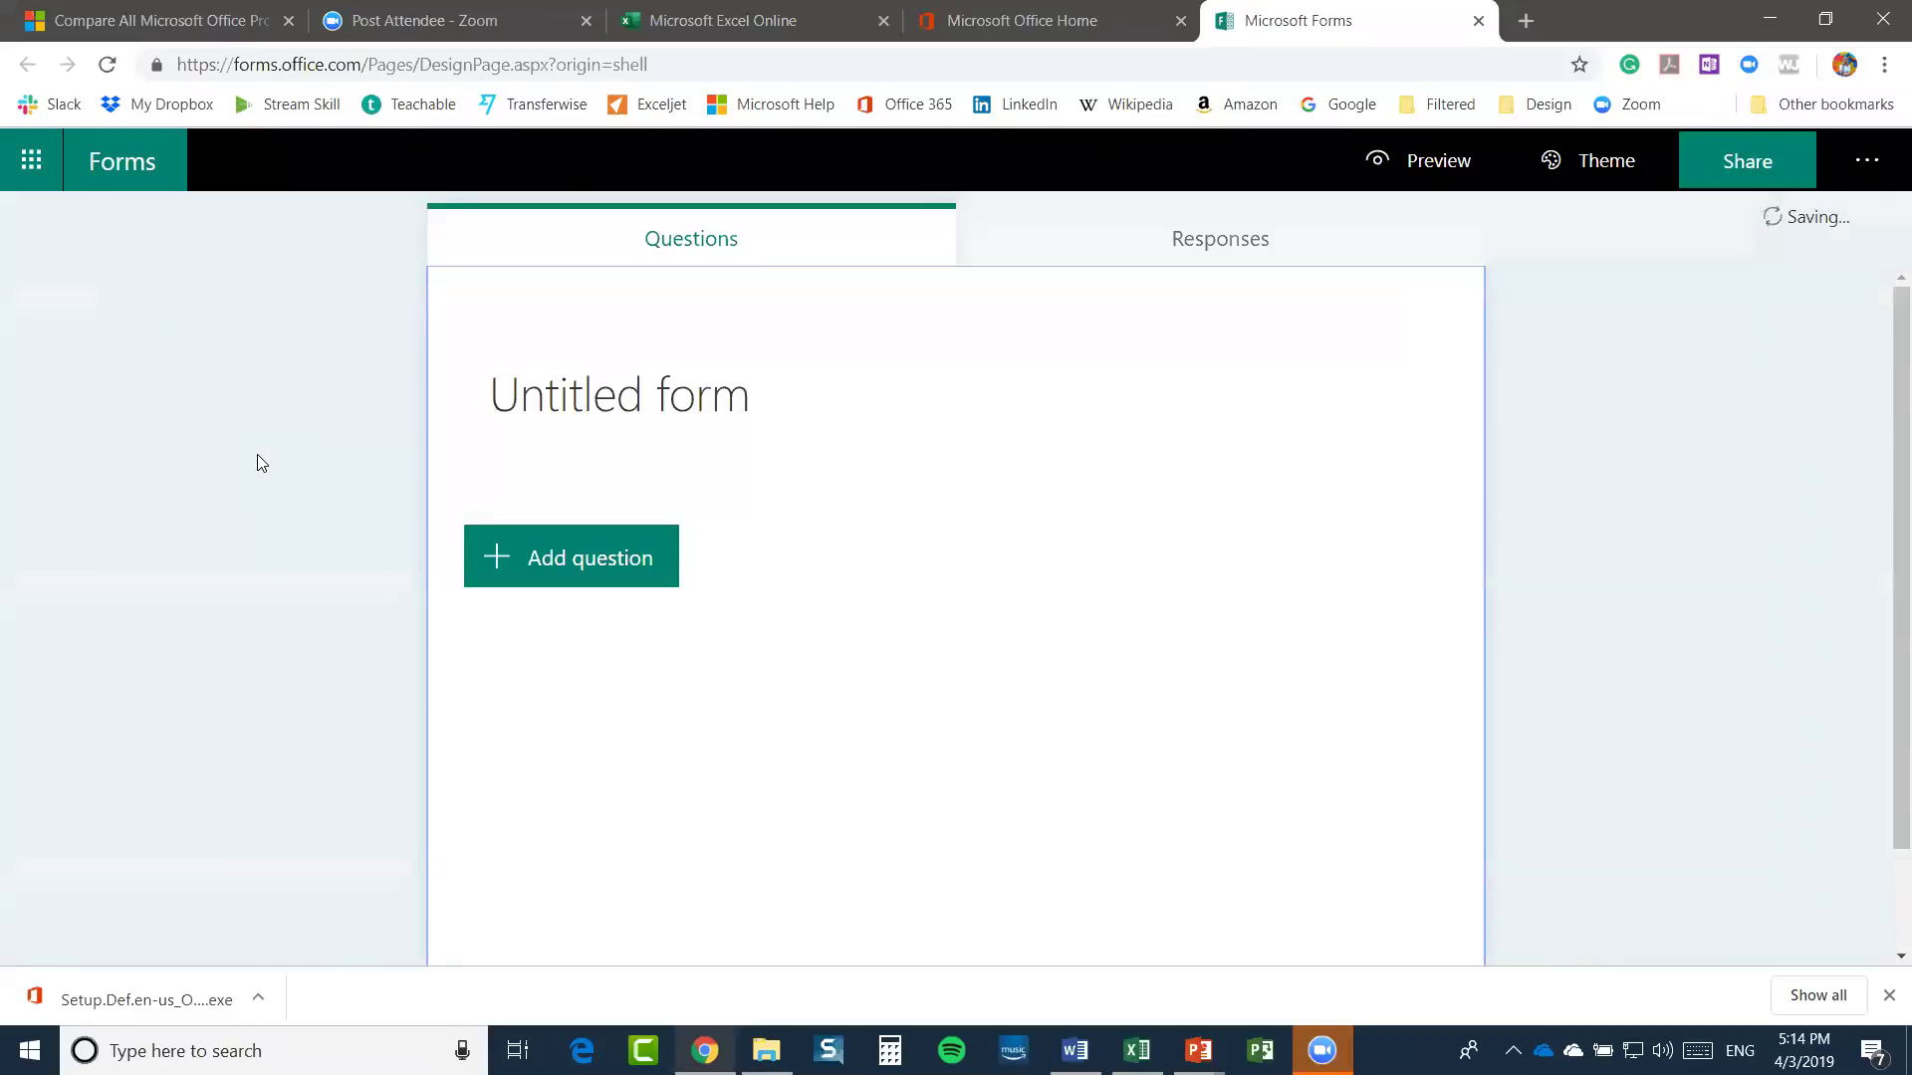
left_click(618, 394)
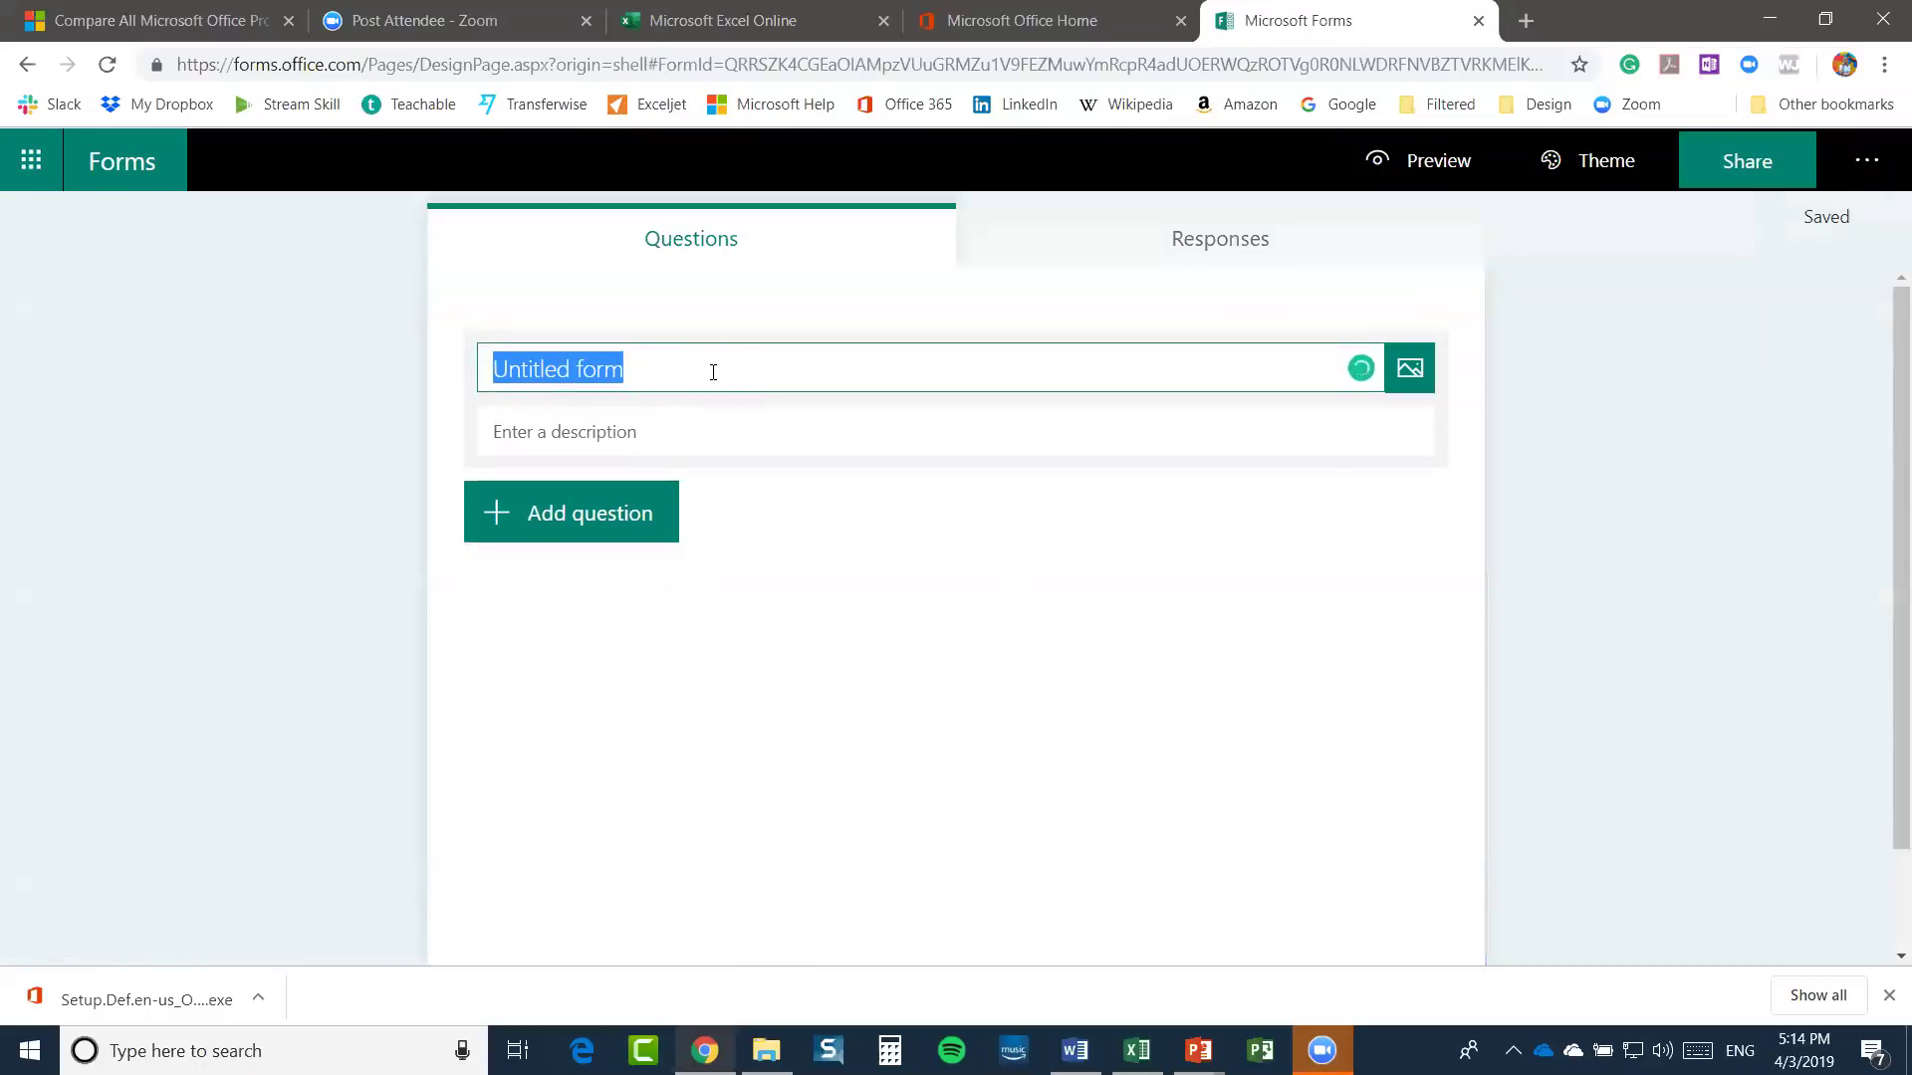
type("tra")
key("BackSpace")
key("BackSpace")
key("BackSpace")
type("Training Ne")
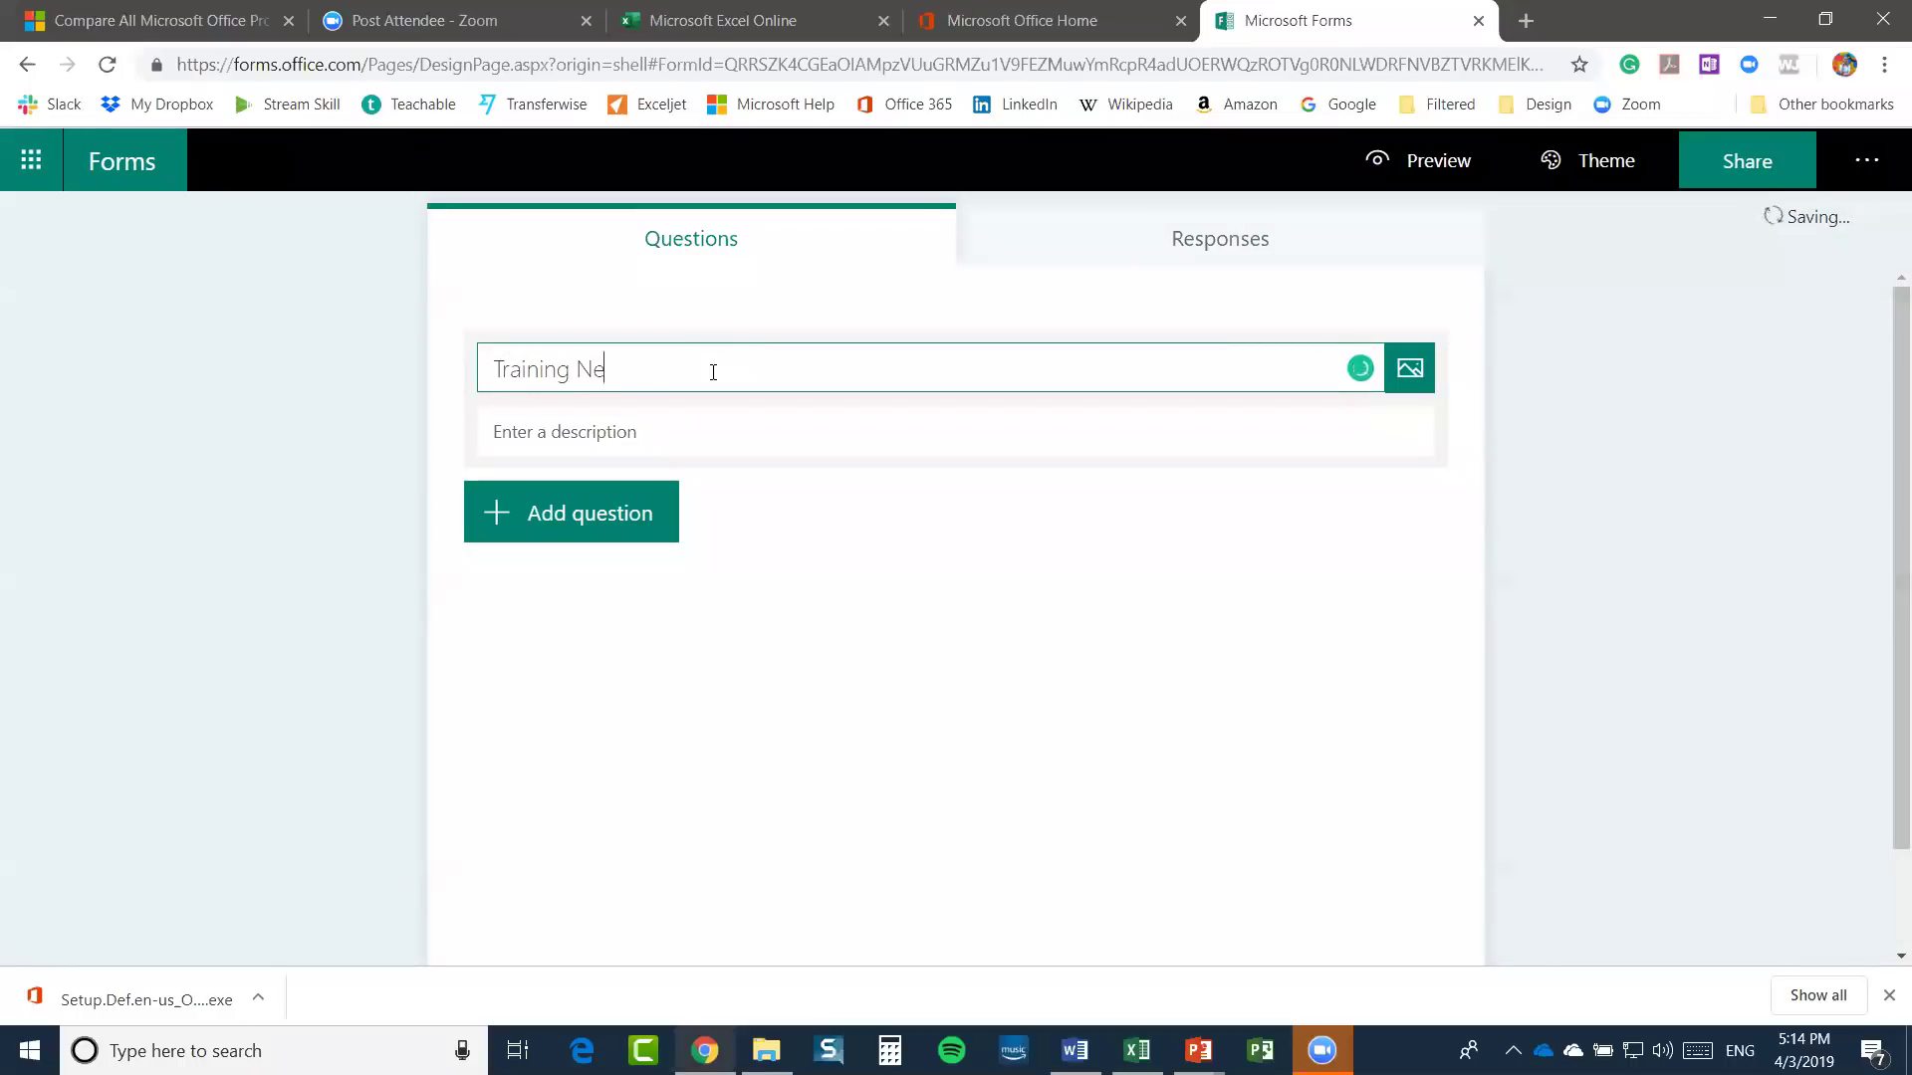
type("eds Analysis")
left_click(687, 436)
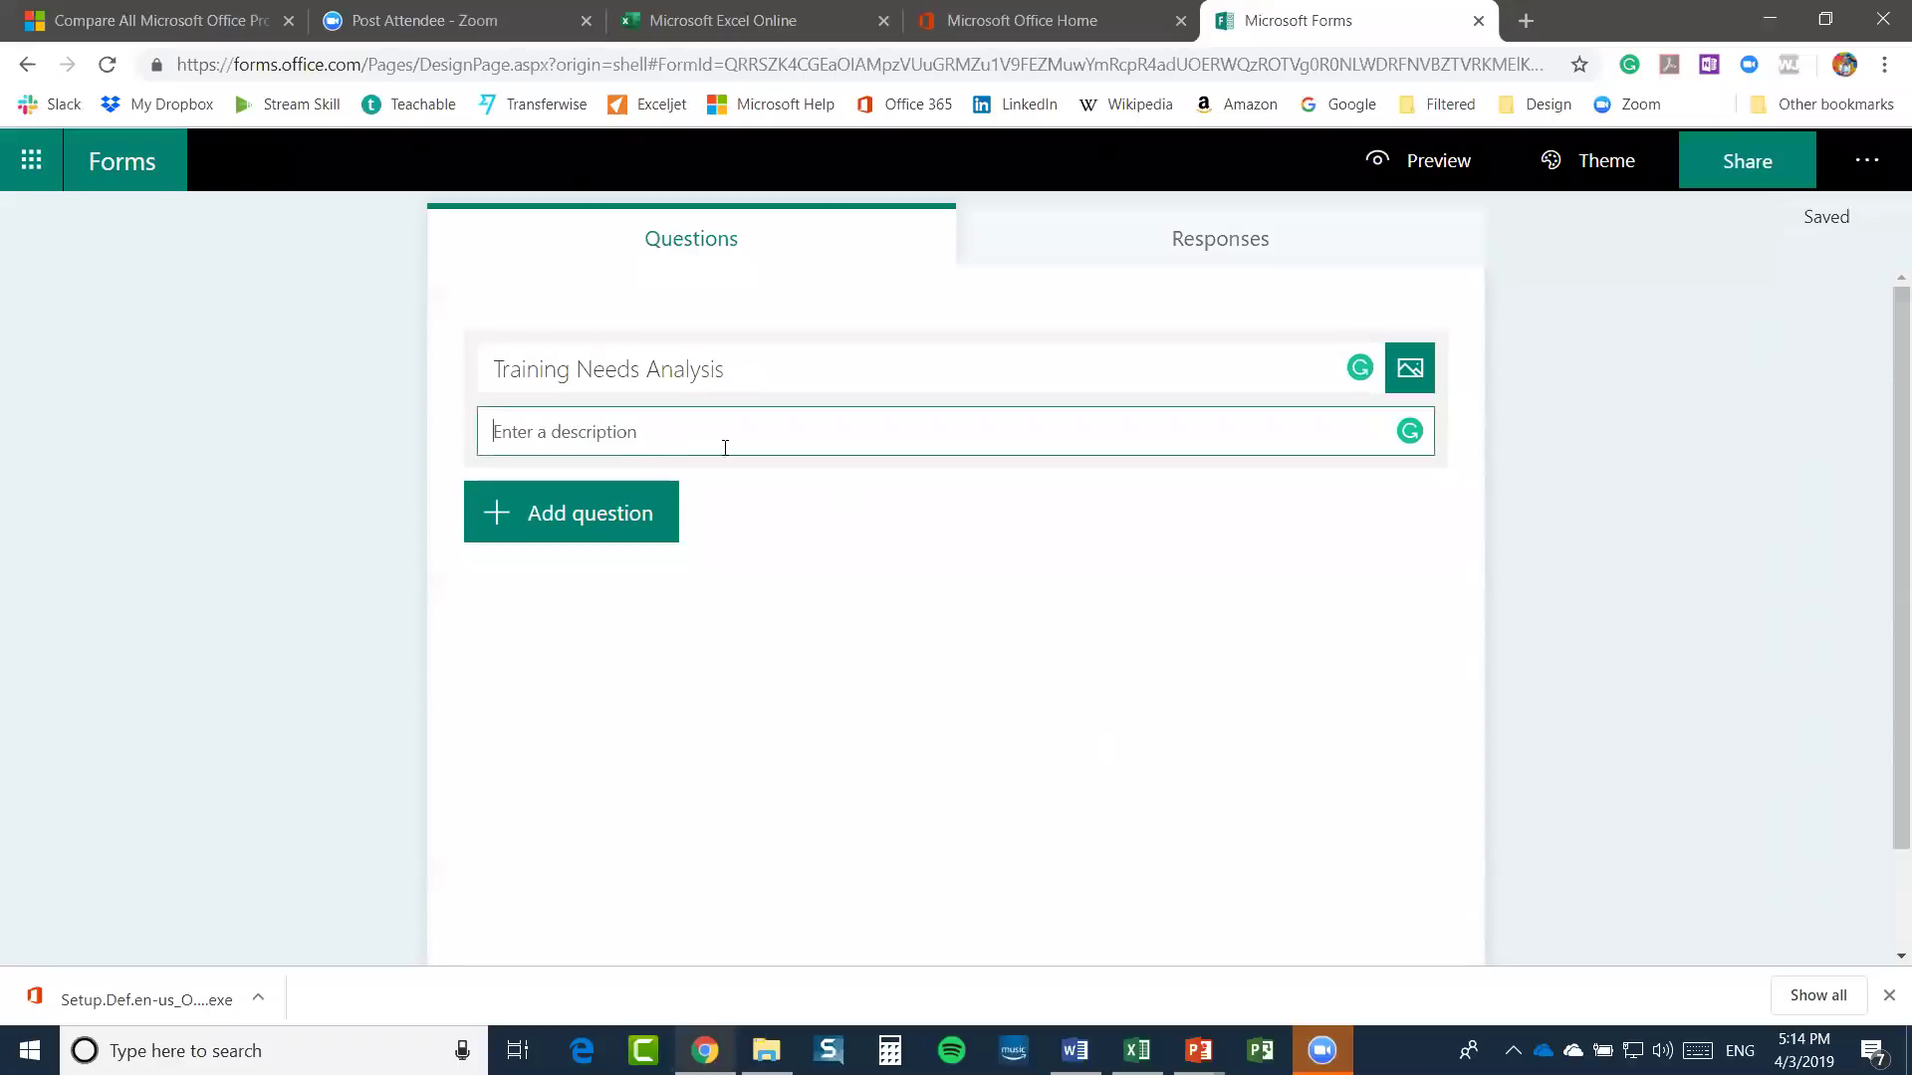
Look over the available question types and add a Choice question reading "Which application do you use most often?"
left_click(583, 515)
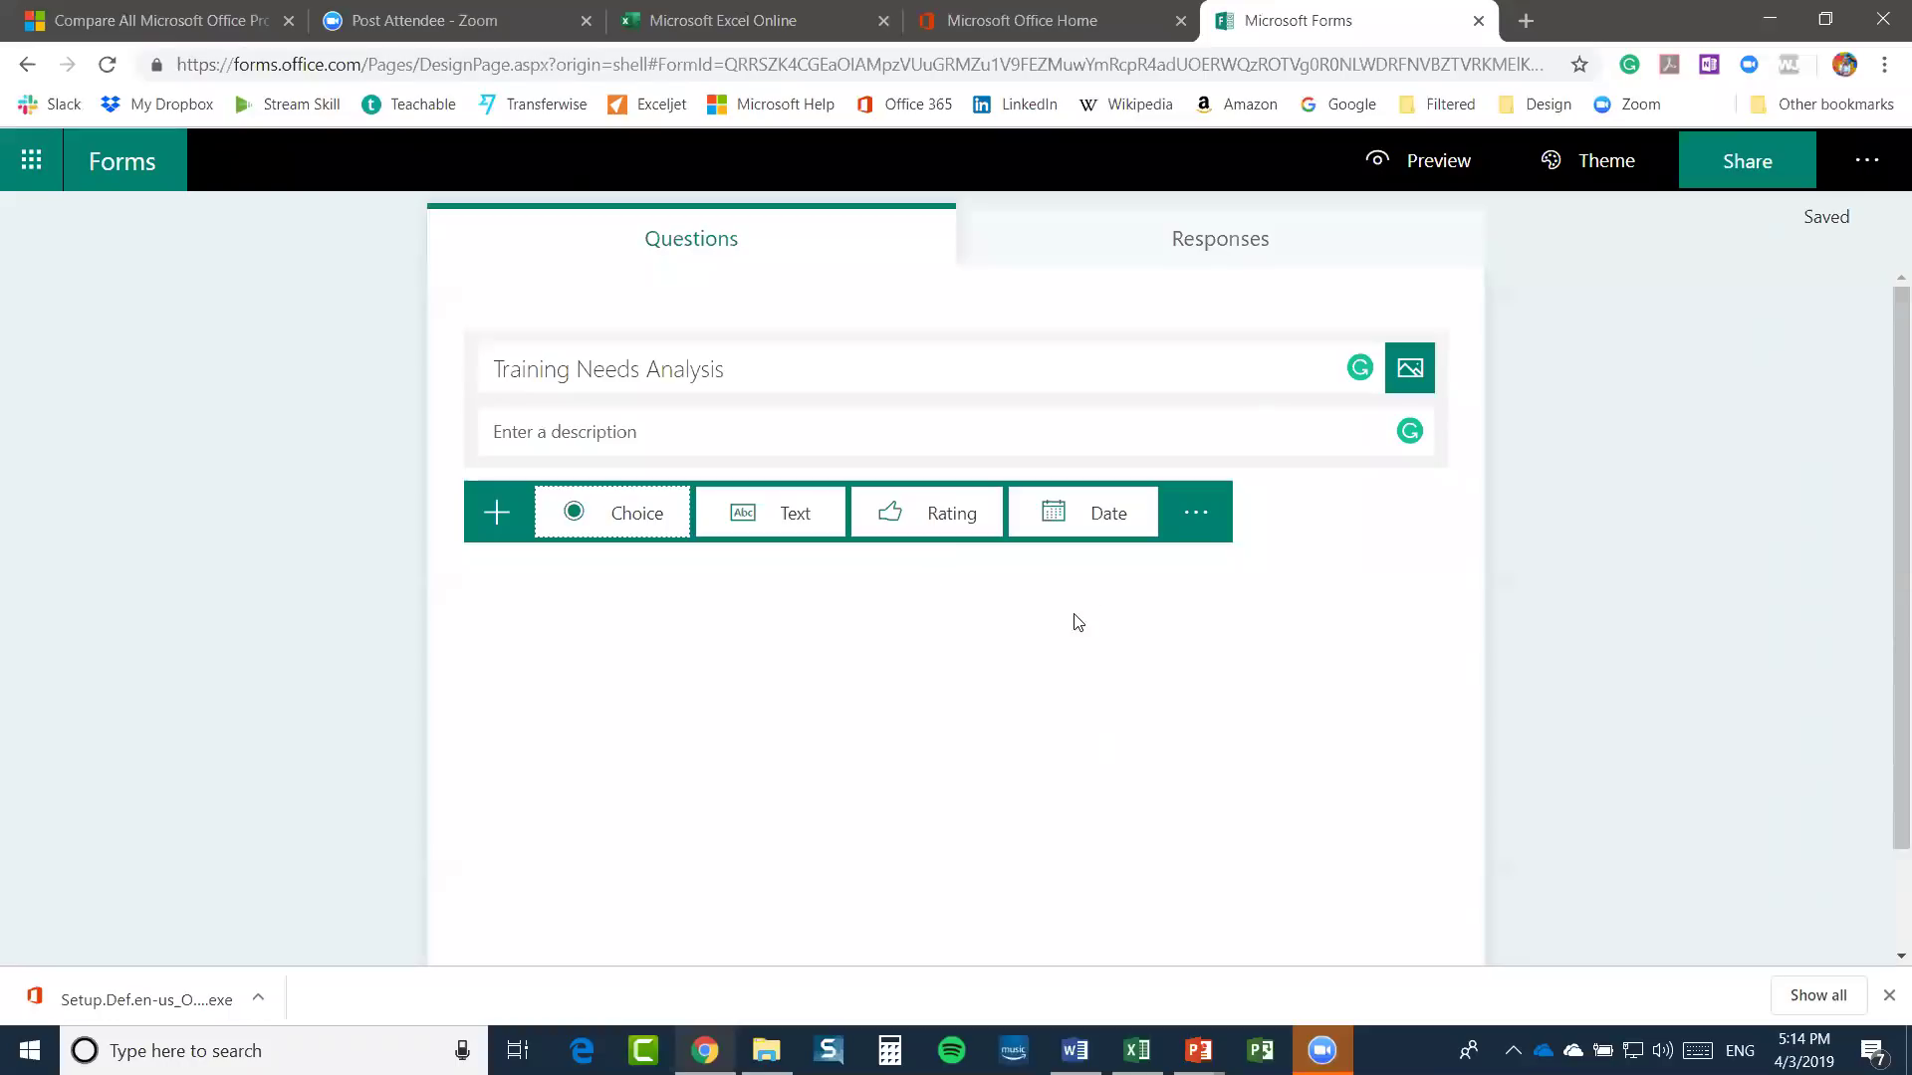
left_click(1198, 520)
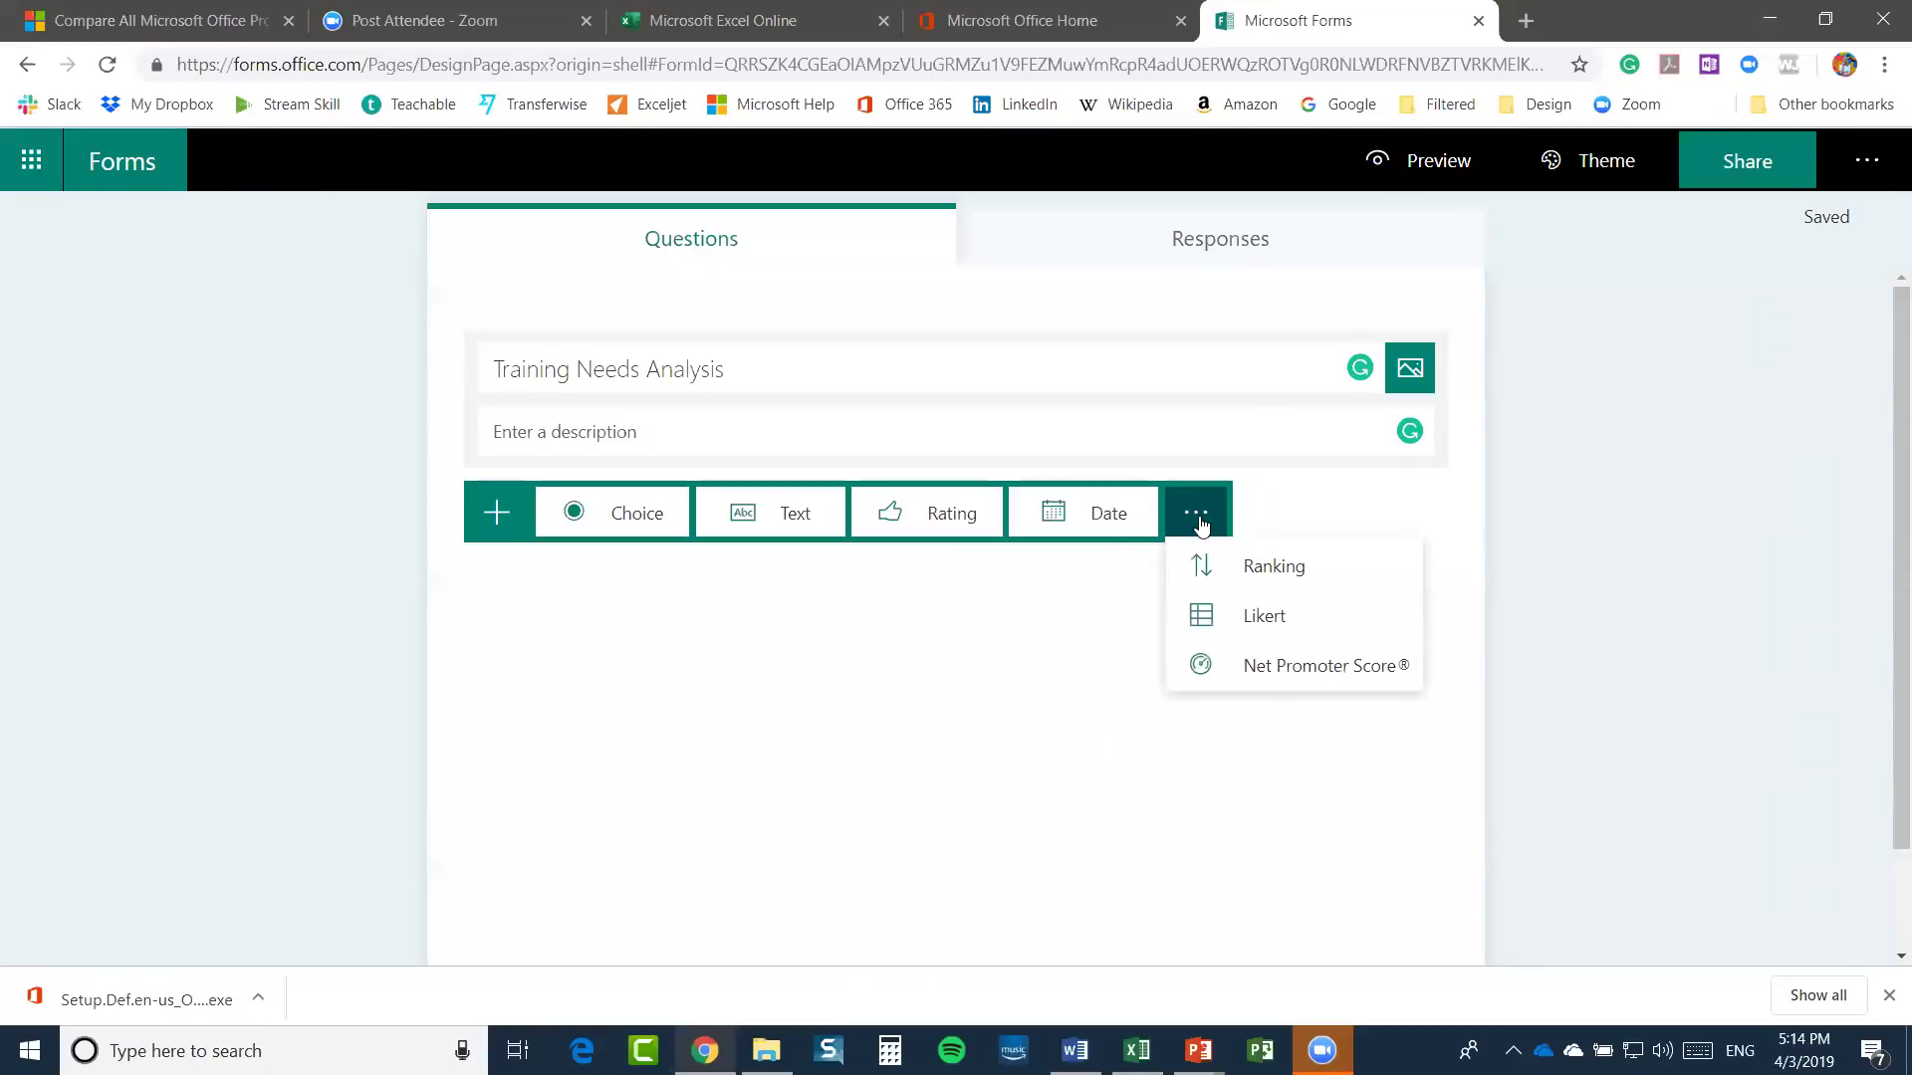
left_click(1419, 823)
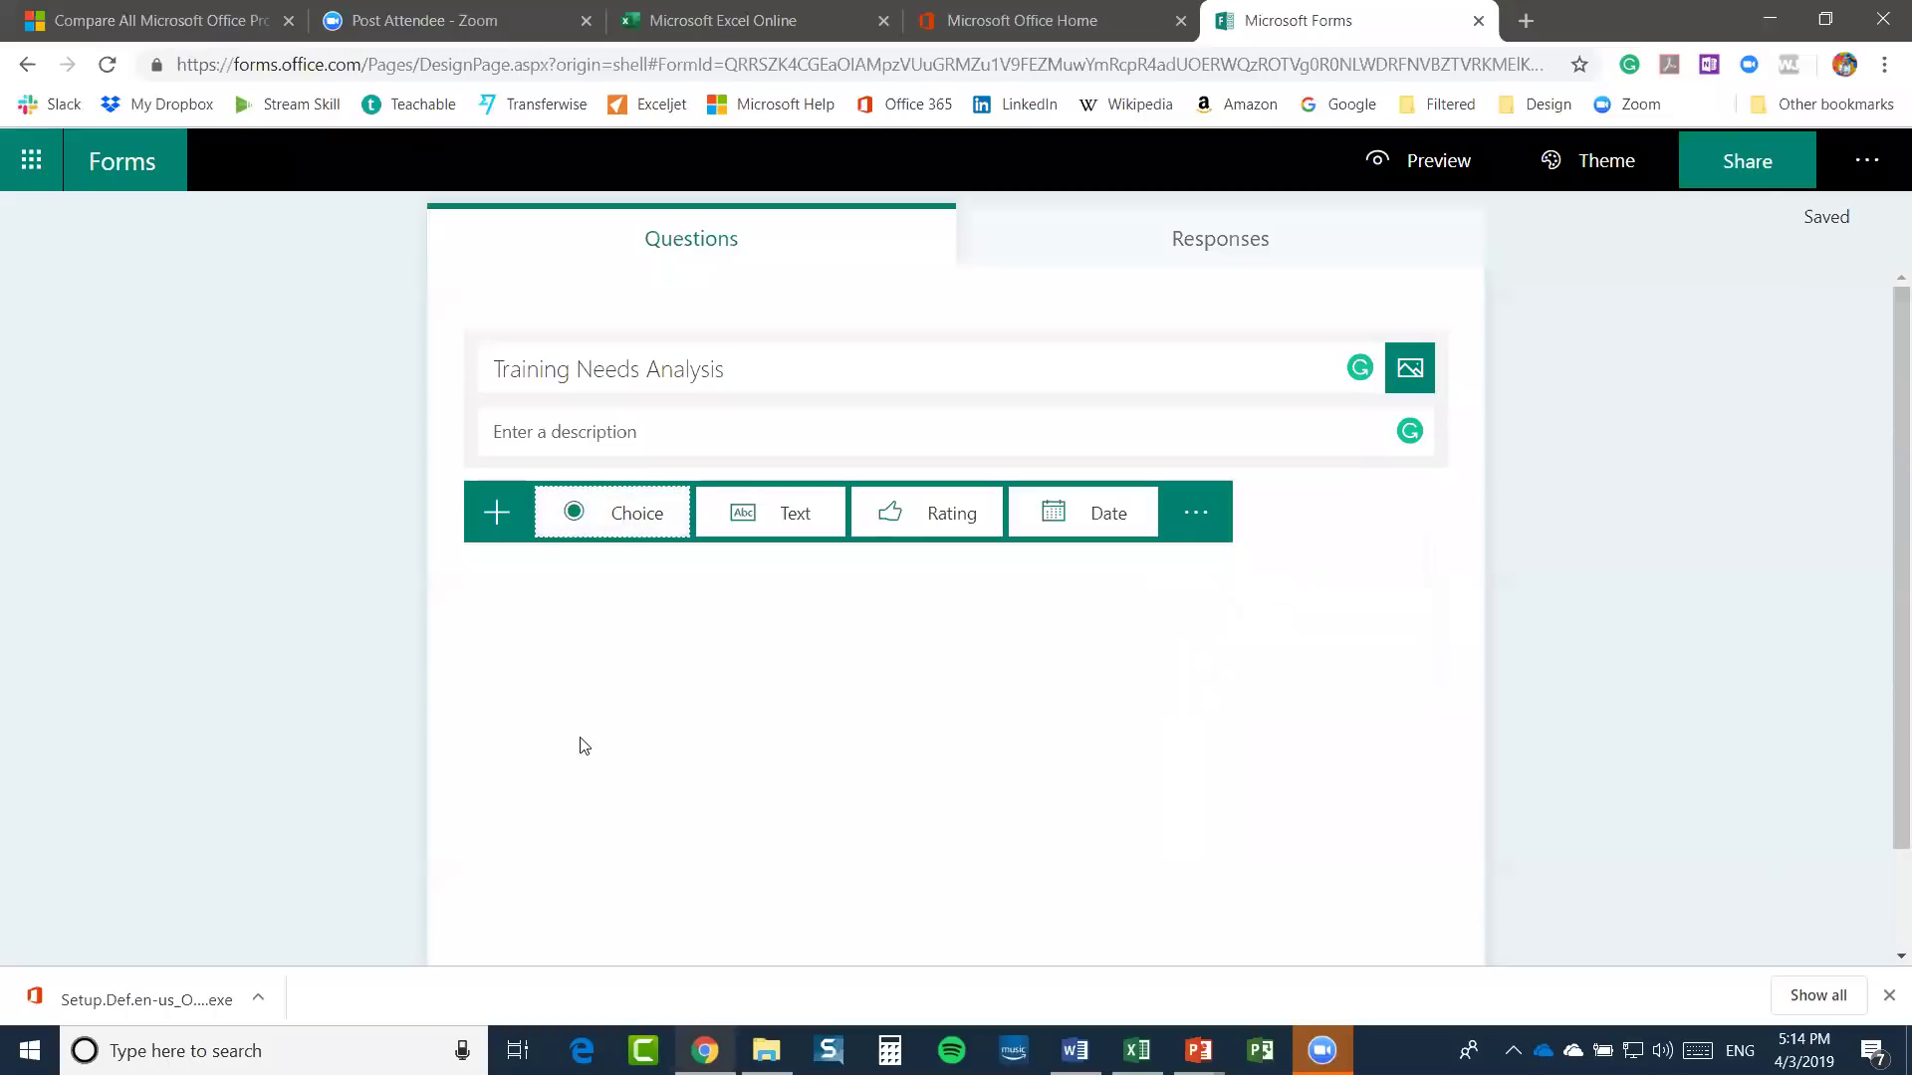
left_click(616, 516)
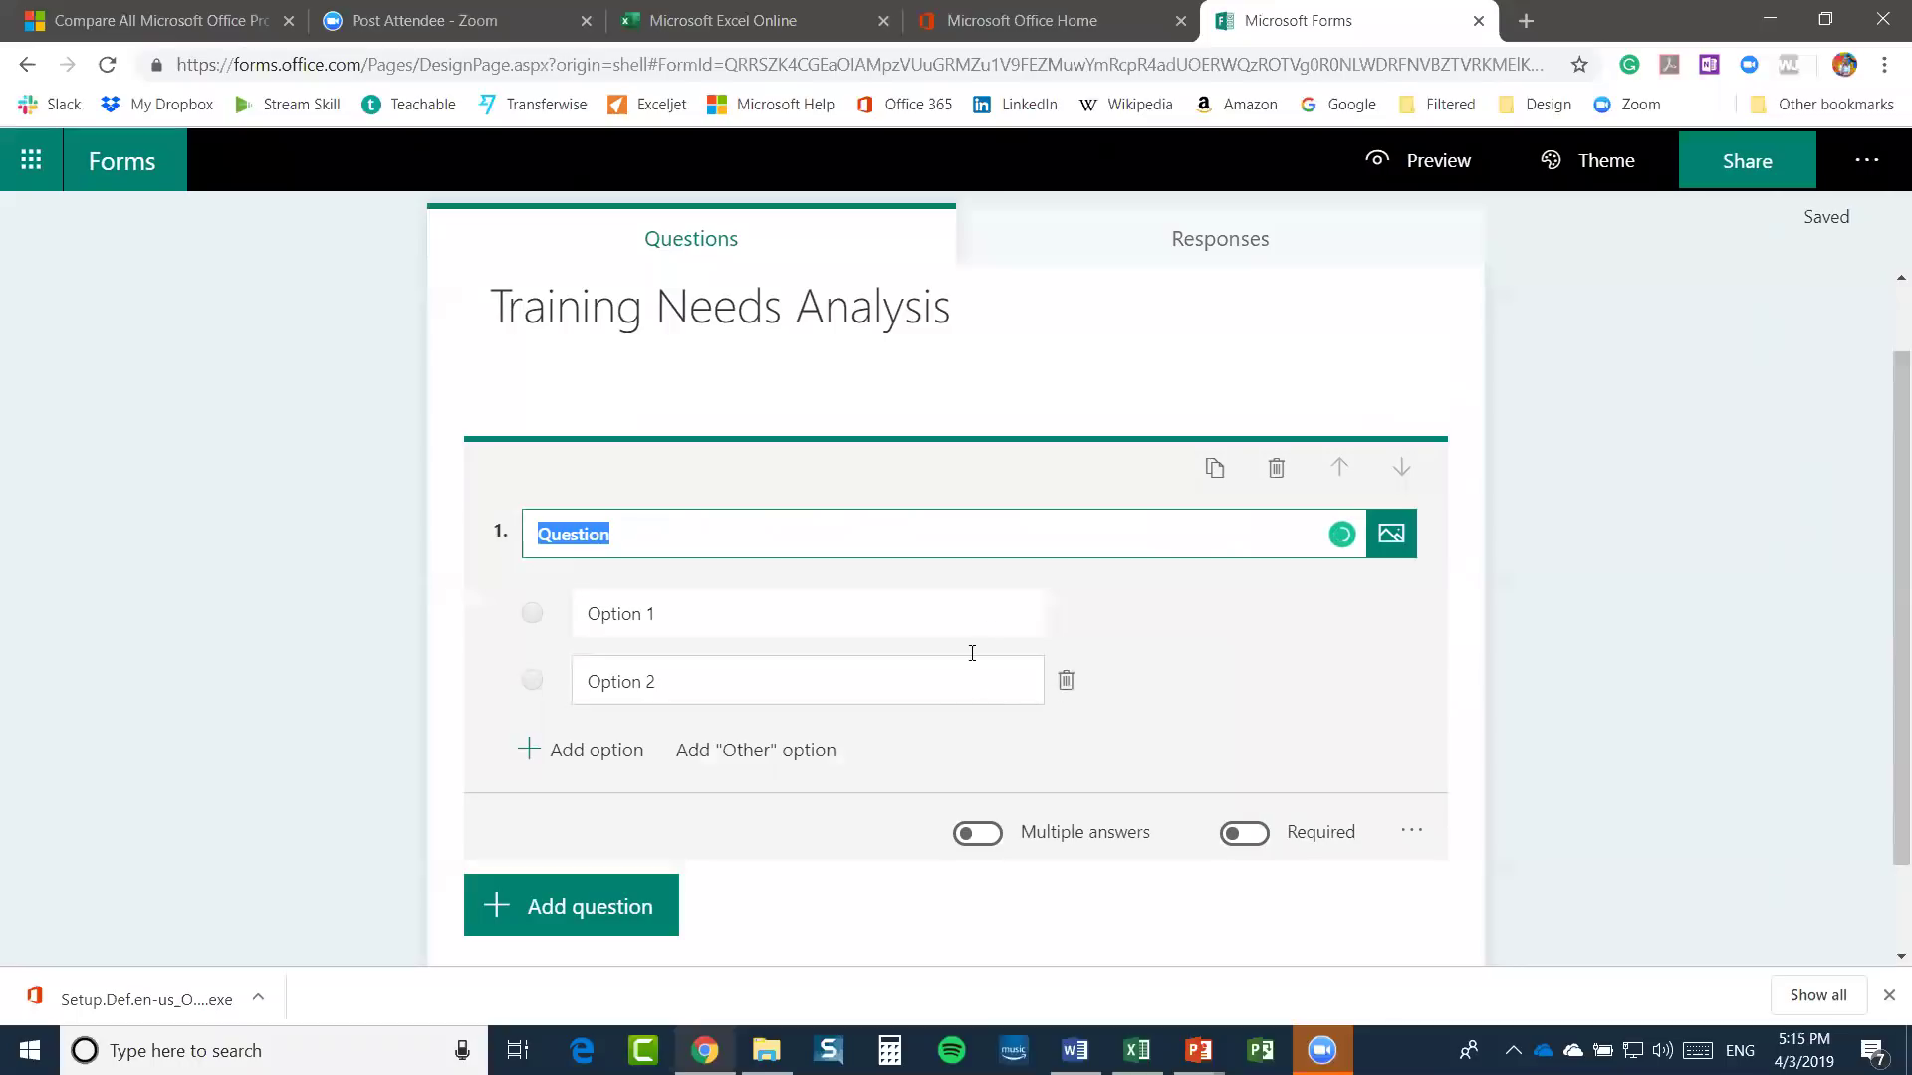
type("Whic")
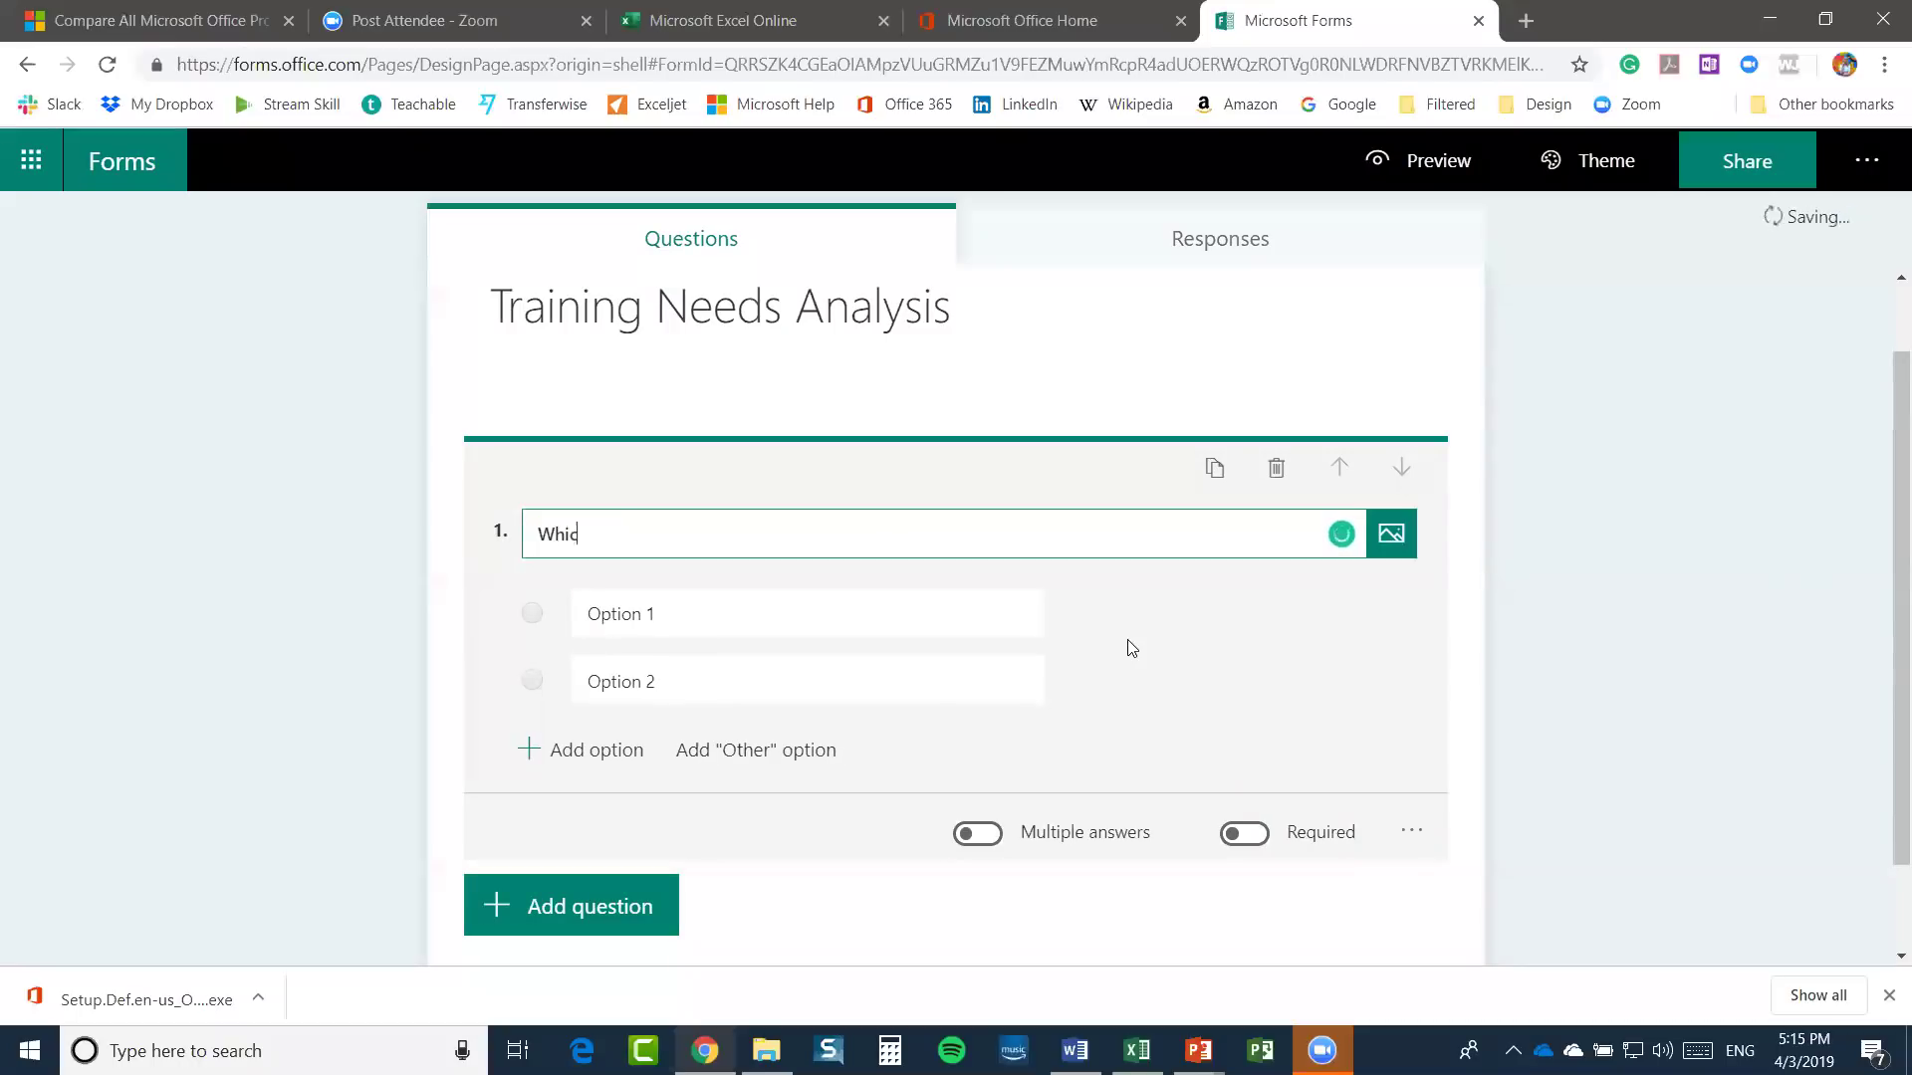
type("h application do you use most oft")
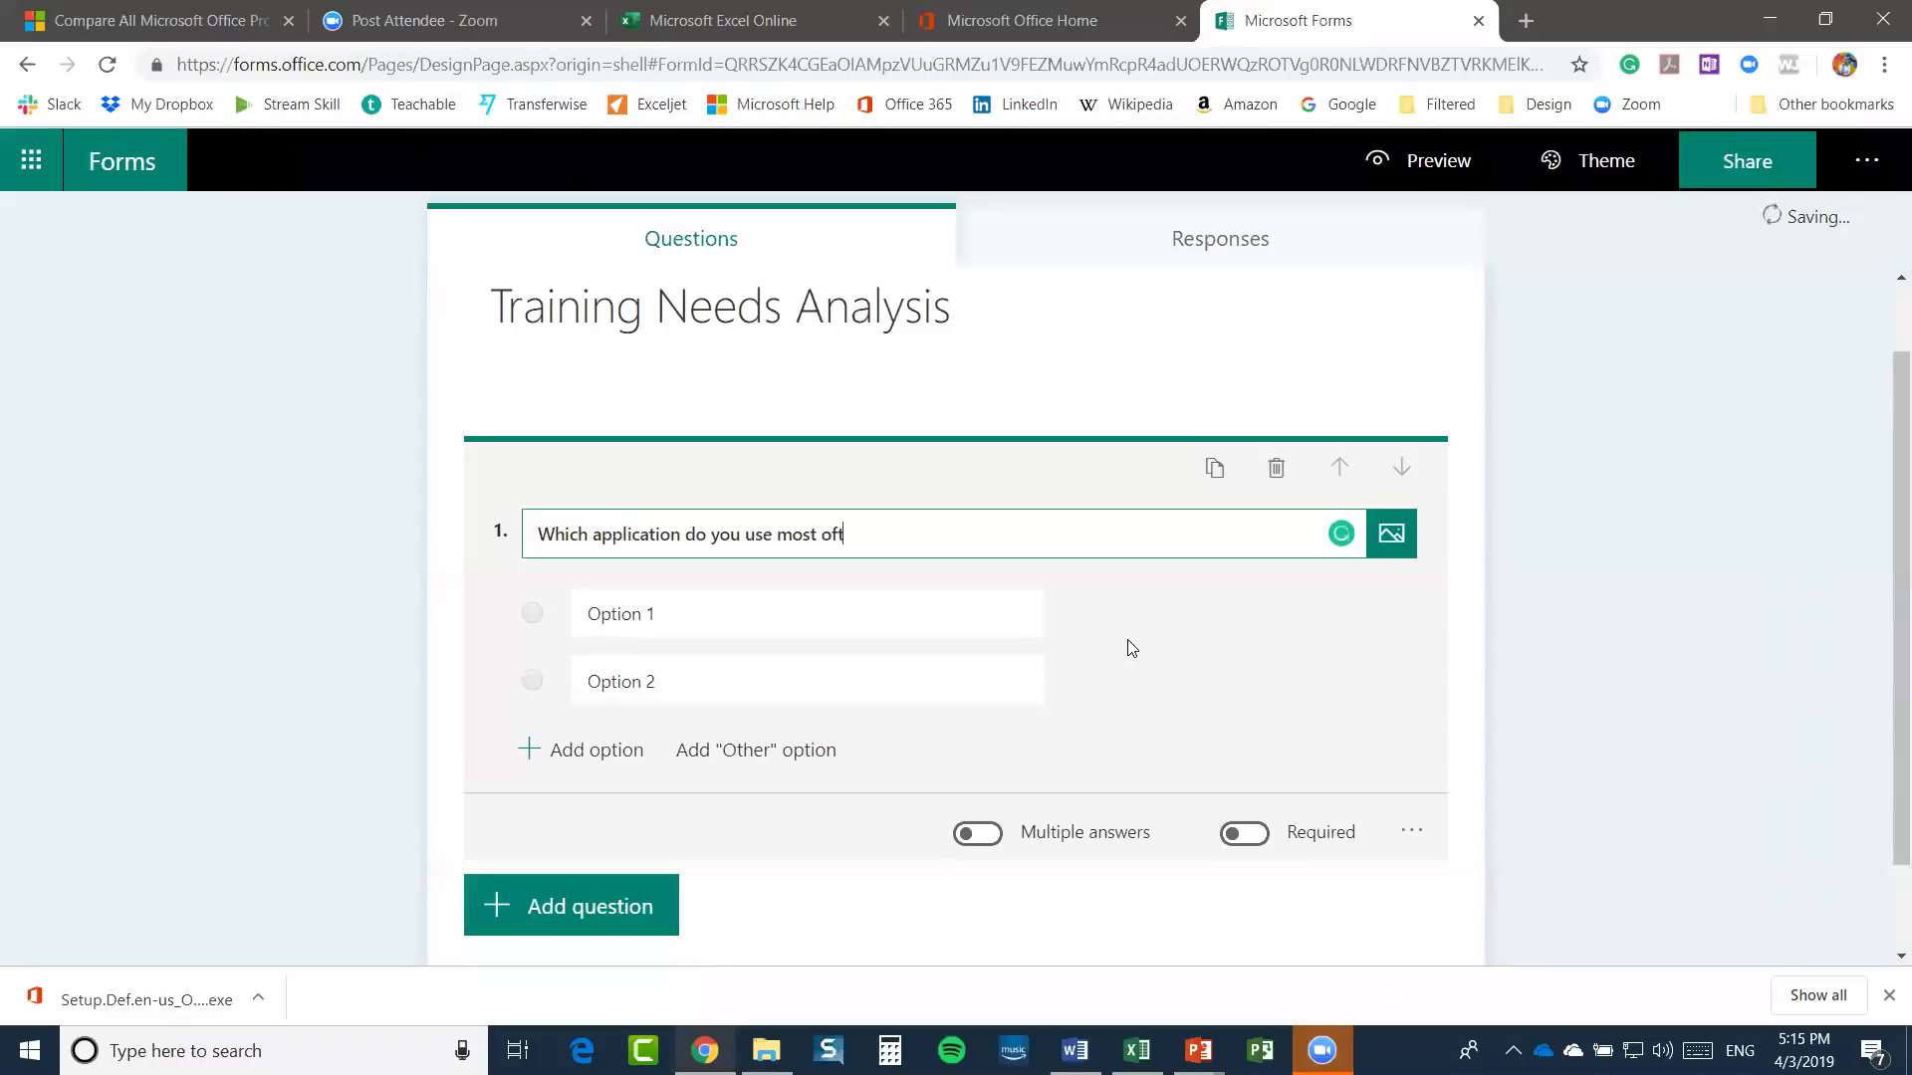
type("en?")
Give the question the answer options Excel, Word and PowerPoint, taking the third one from the suggestions
left_click(683, 616)
type("Excel")
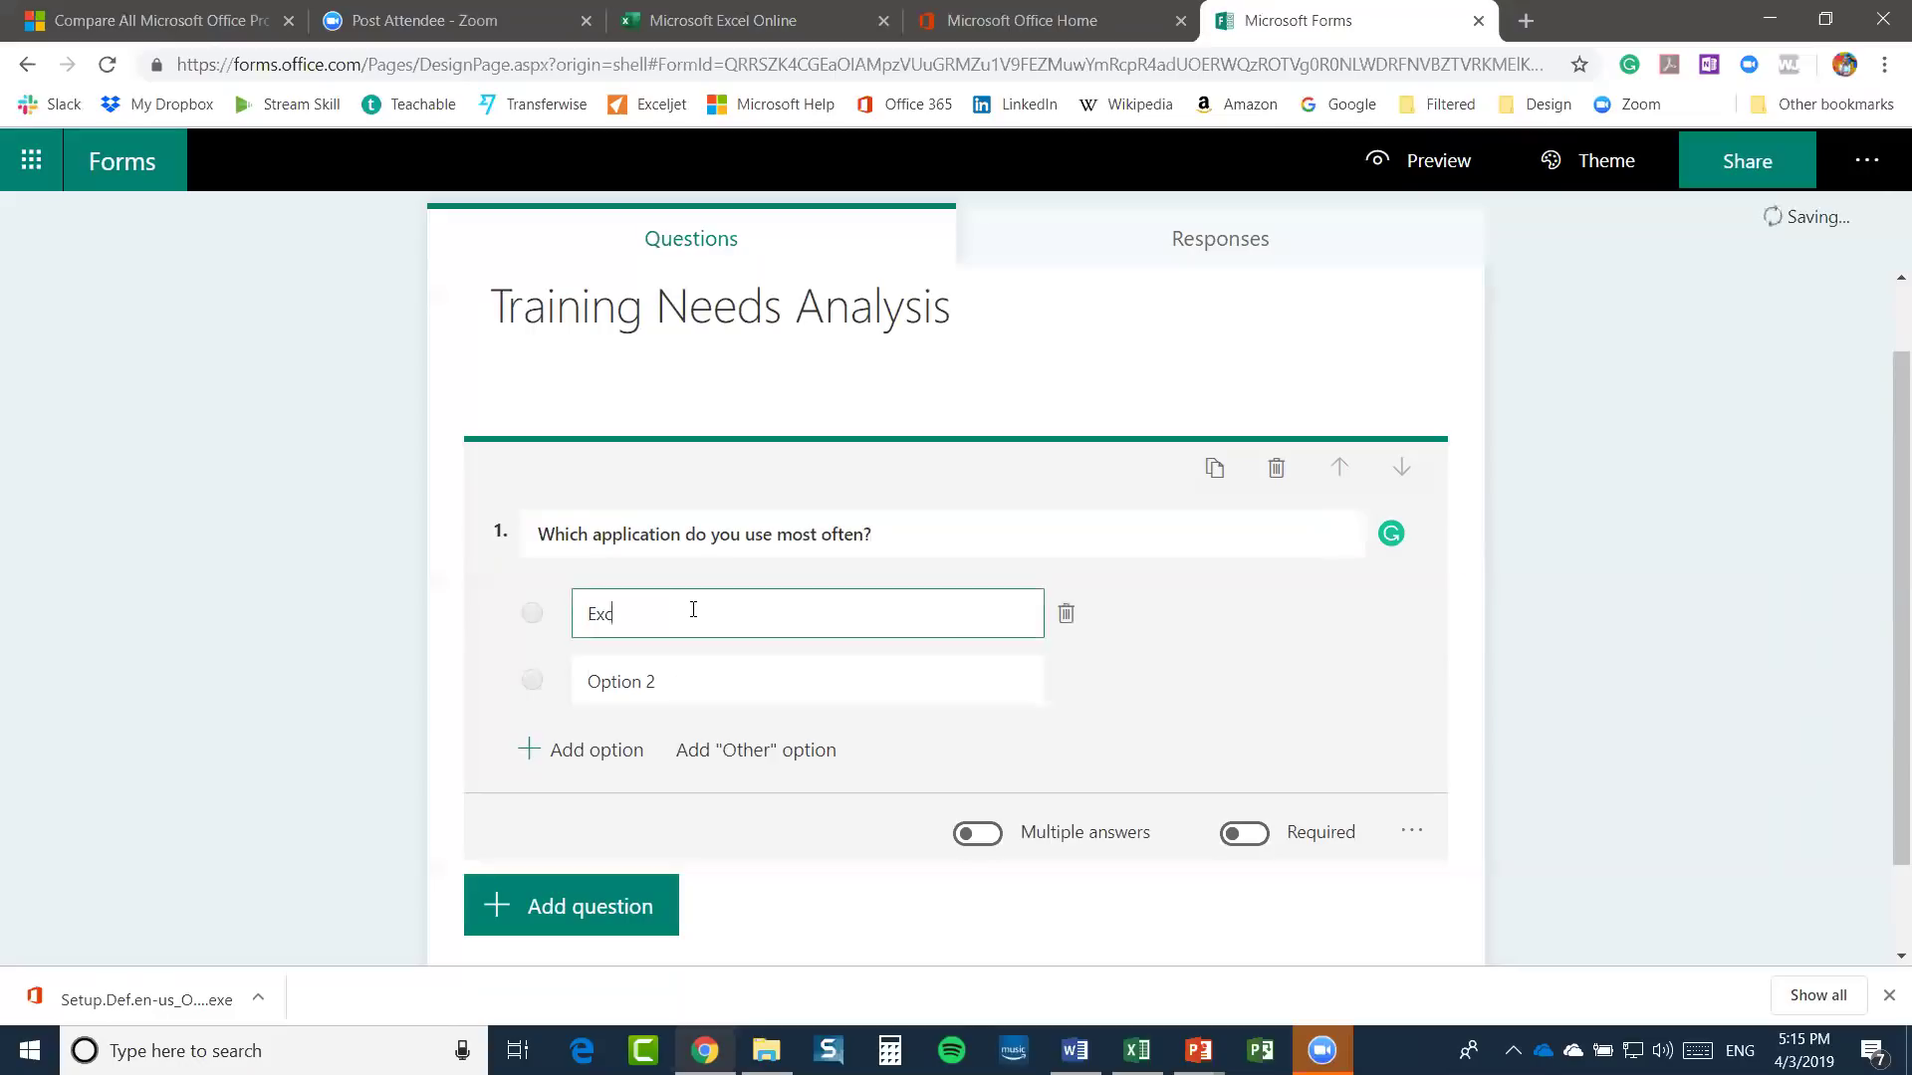
left_click(677, 669)
type("Word")
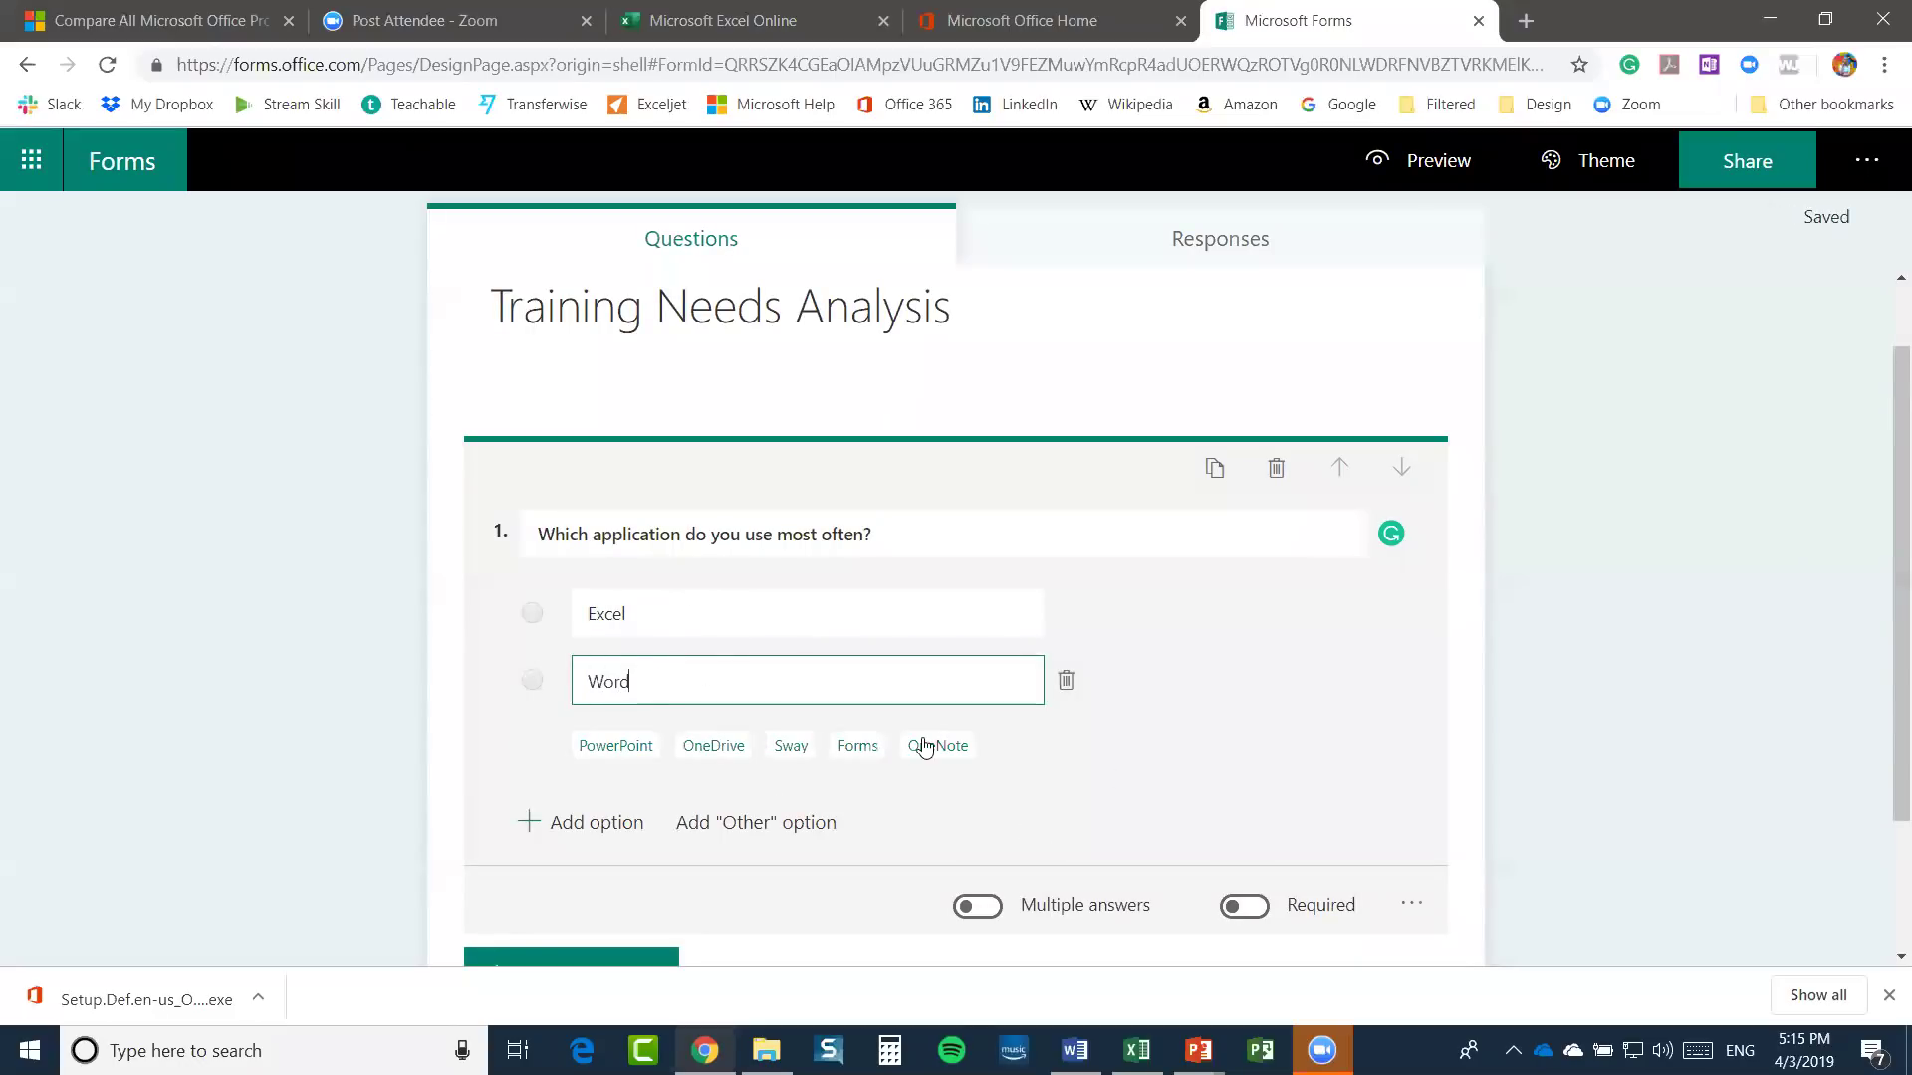
left_click(594, 828)
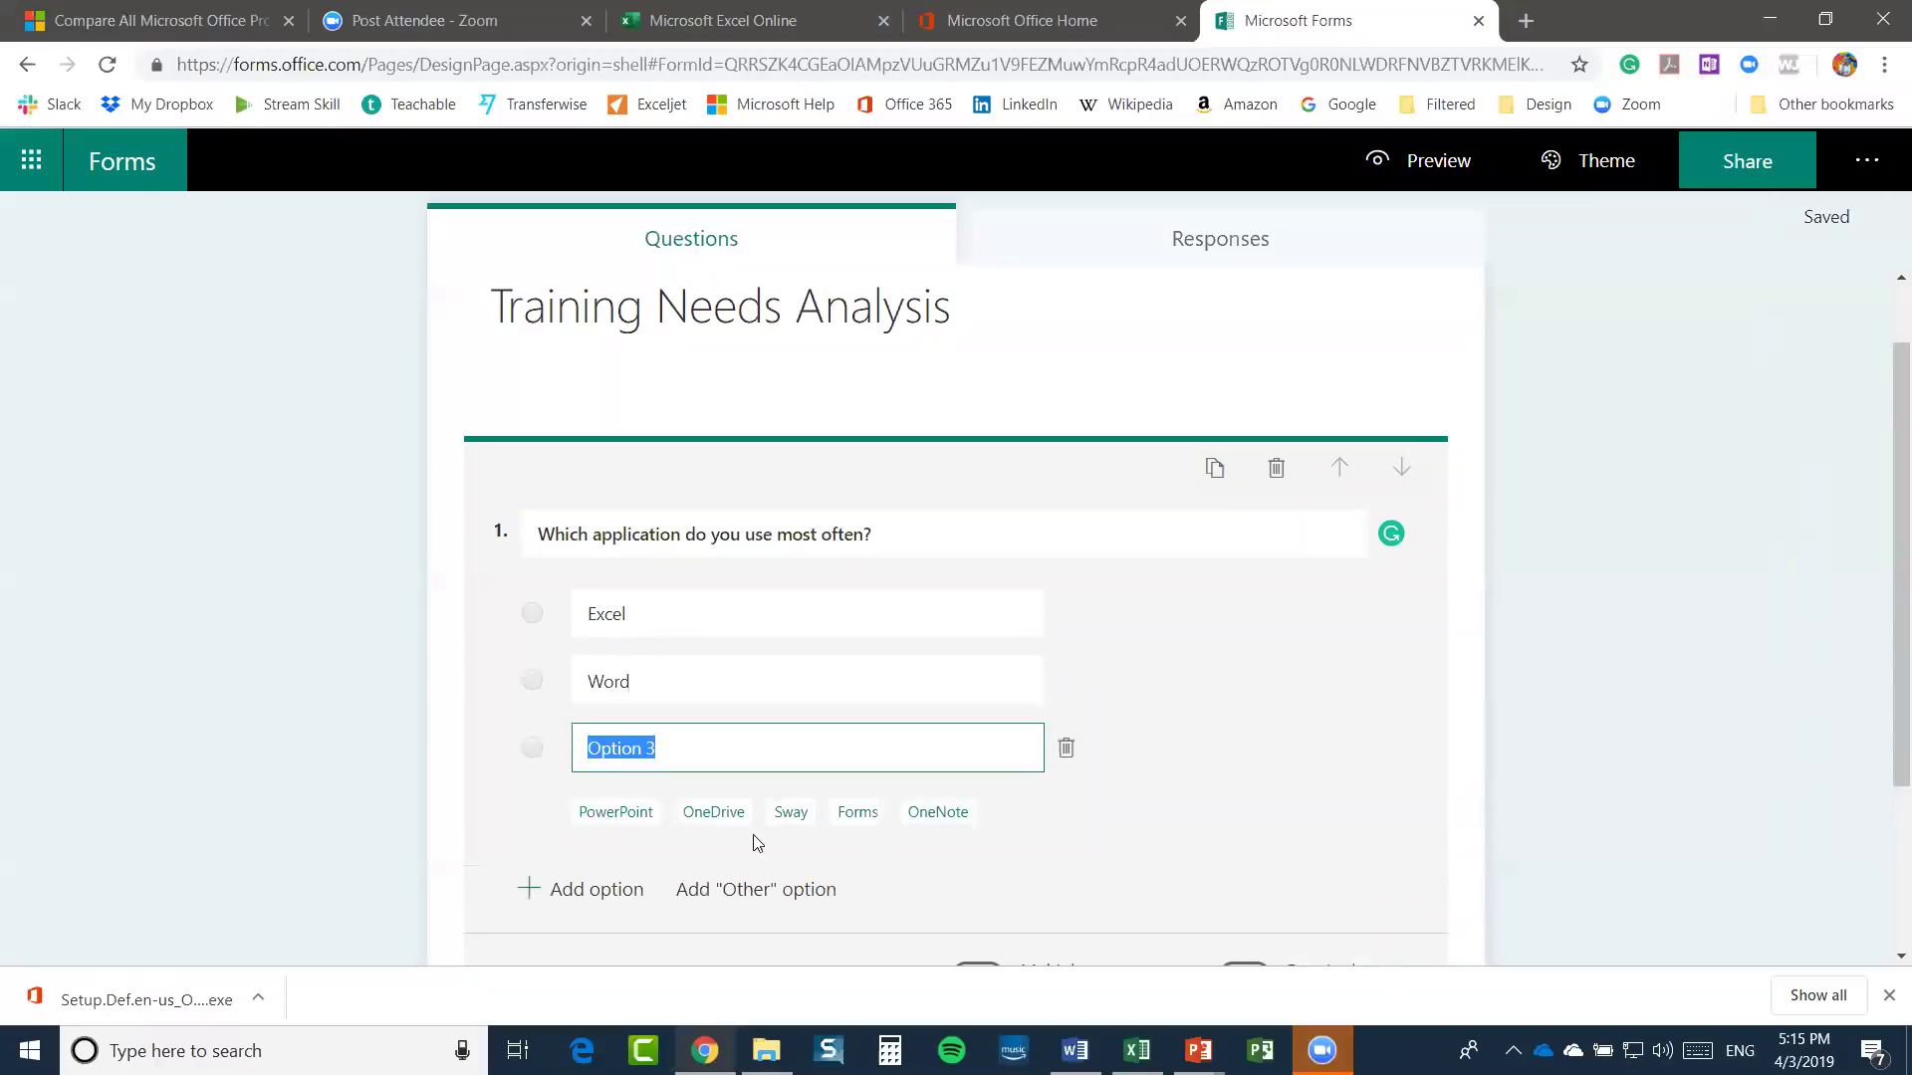
left_click(615, 813)
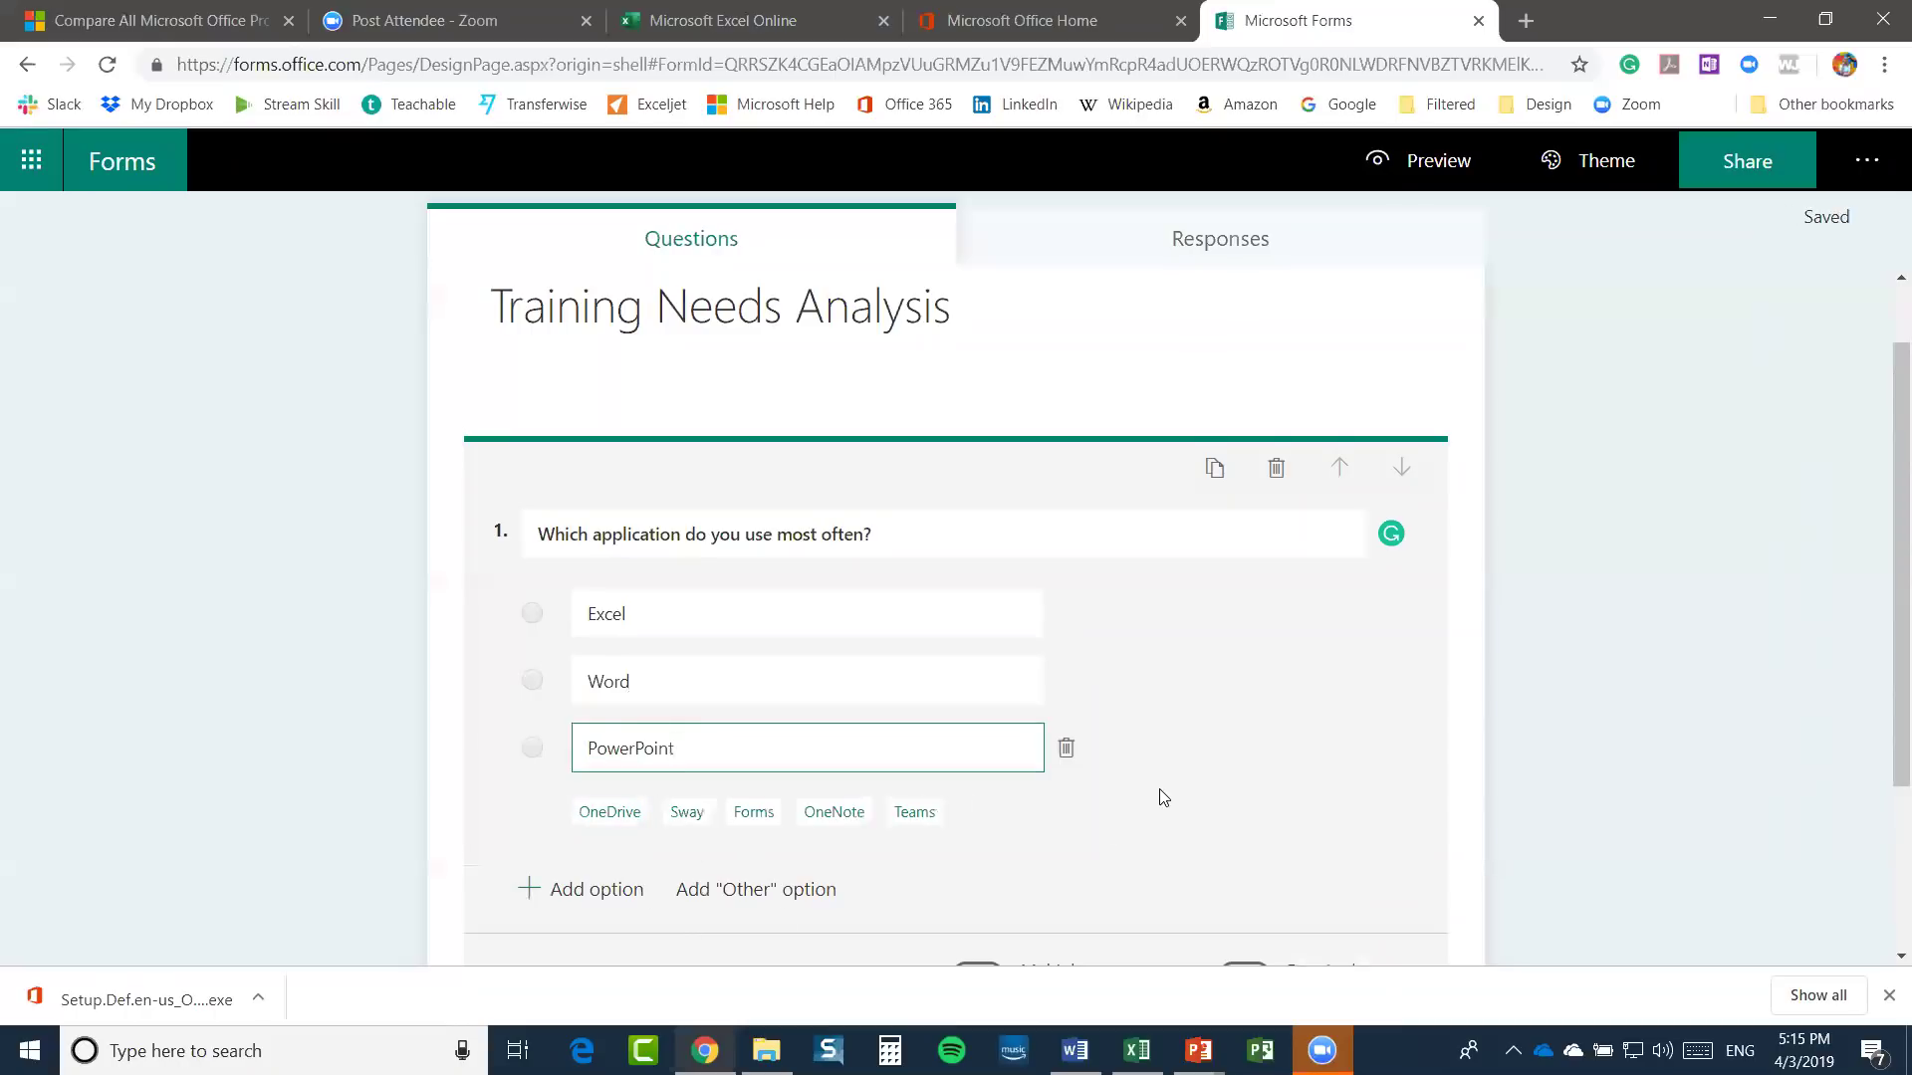
Examine the question's answer settings and the types offered for another question without adding one, and leave question editing
scroll(1163, 797, "down", 1)
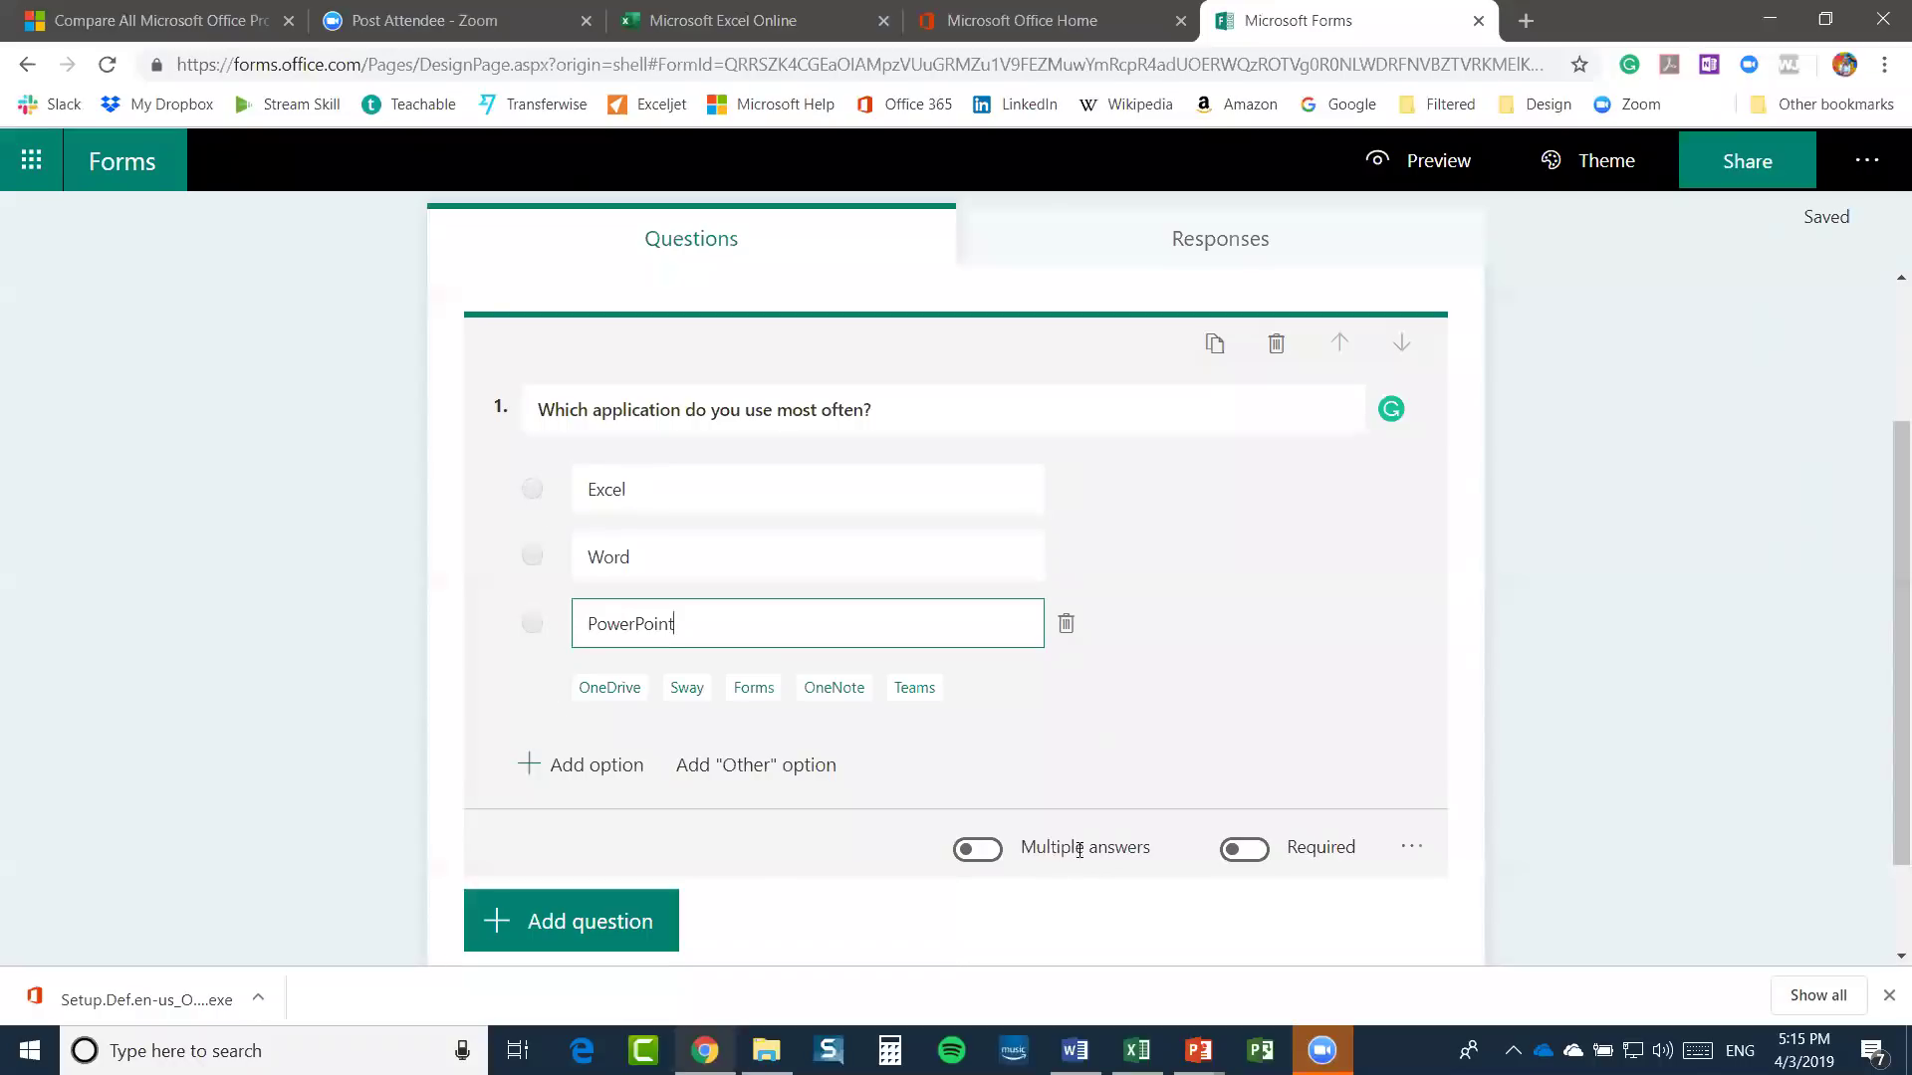
left_click(595, 933)
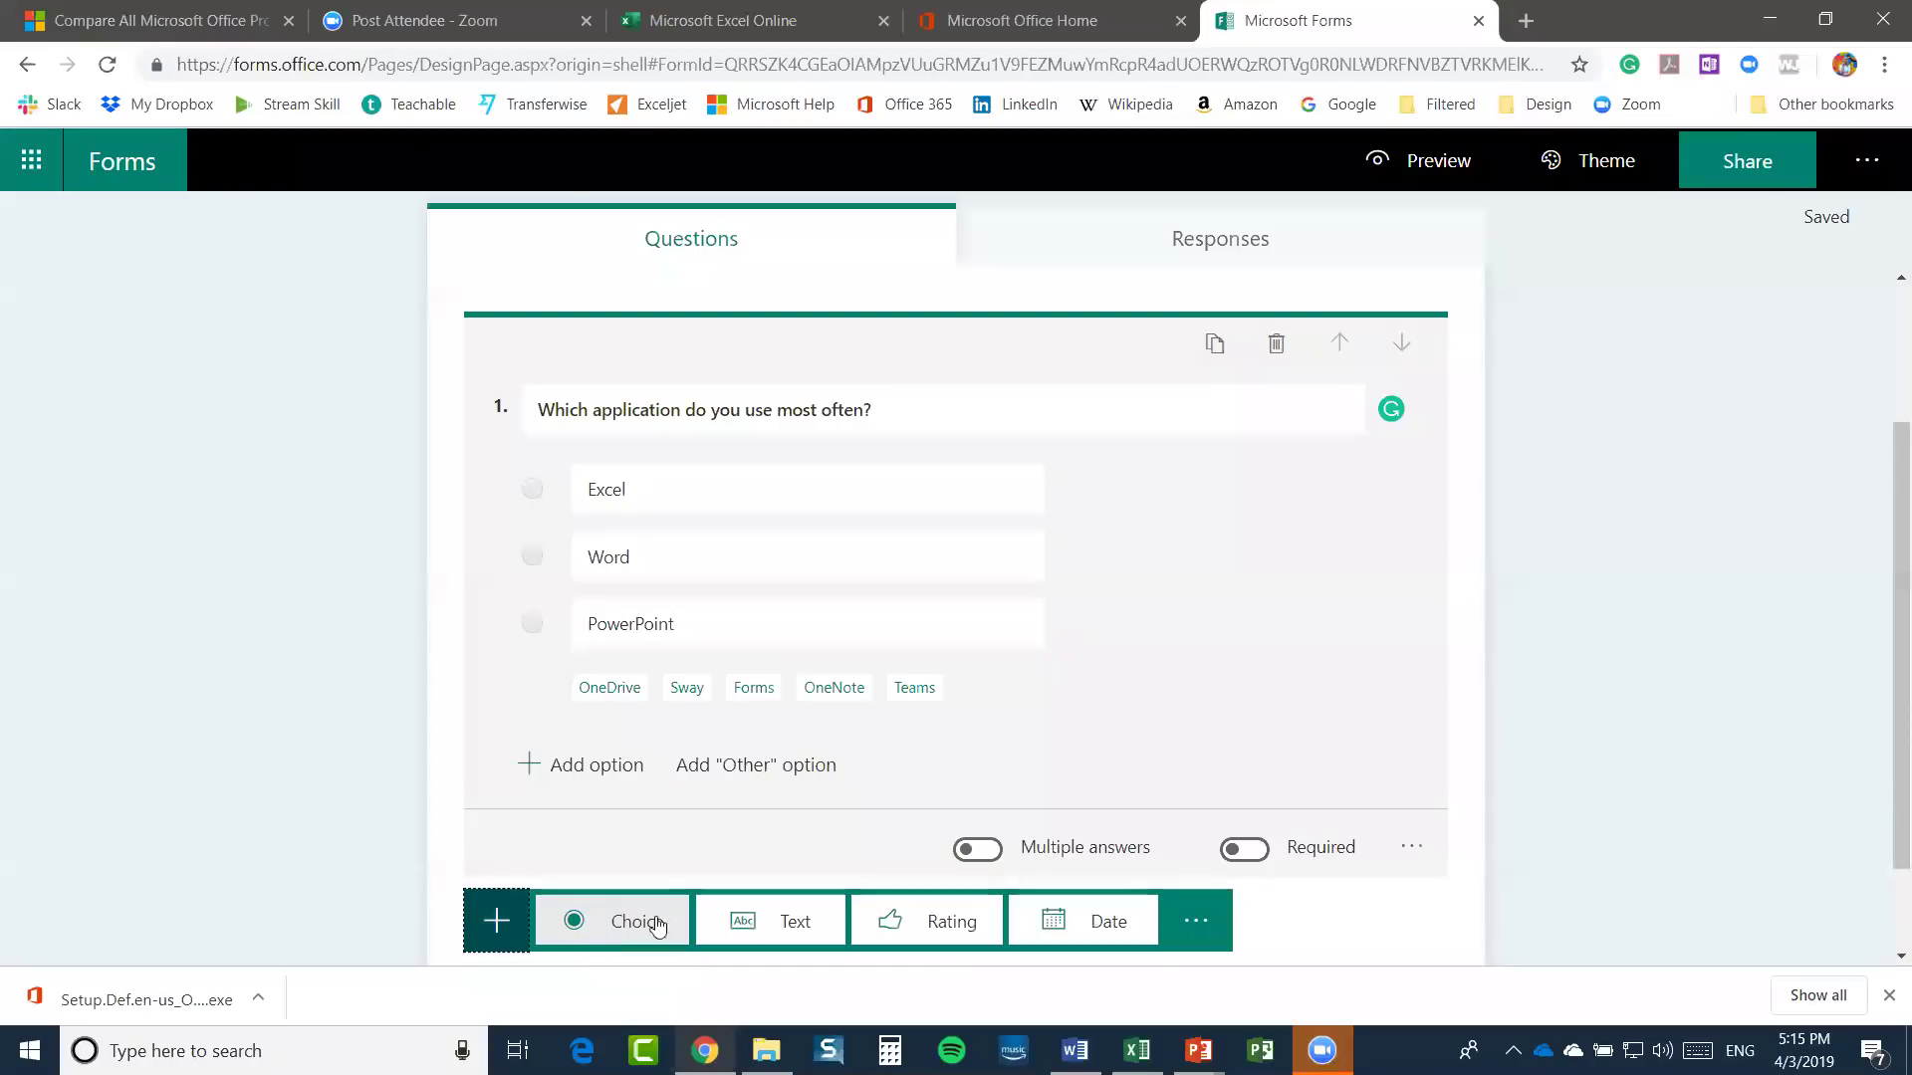
scroll(1455, 729, "down", 1)
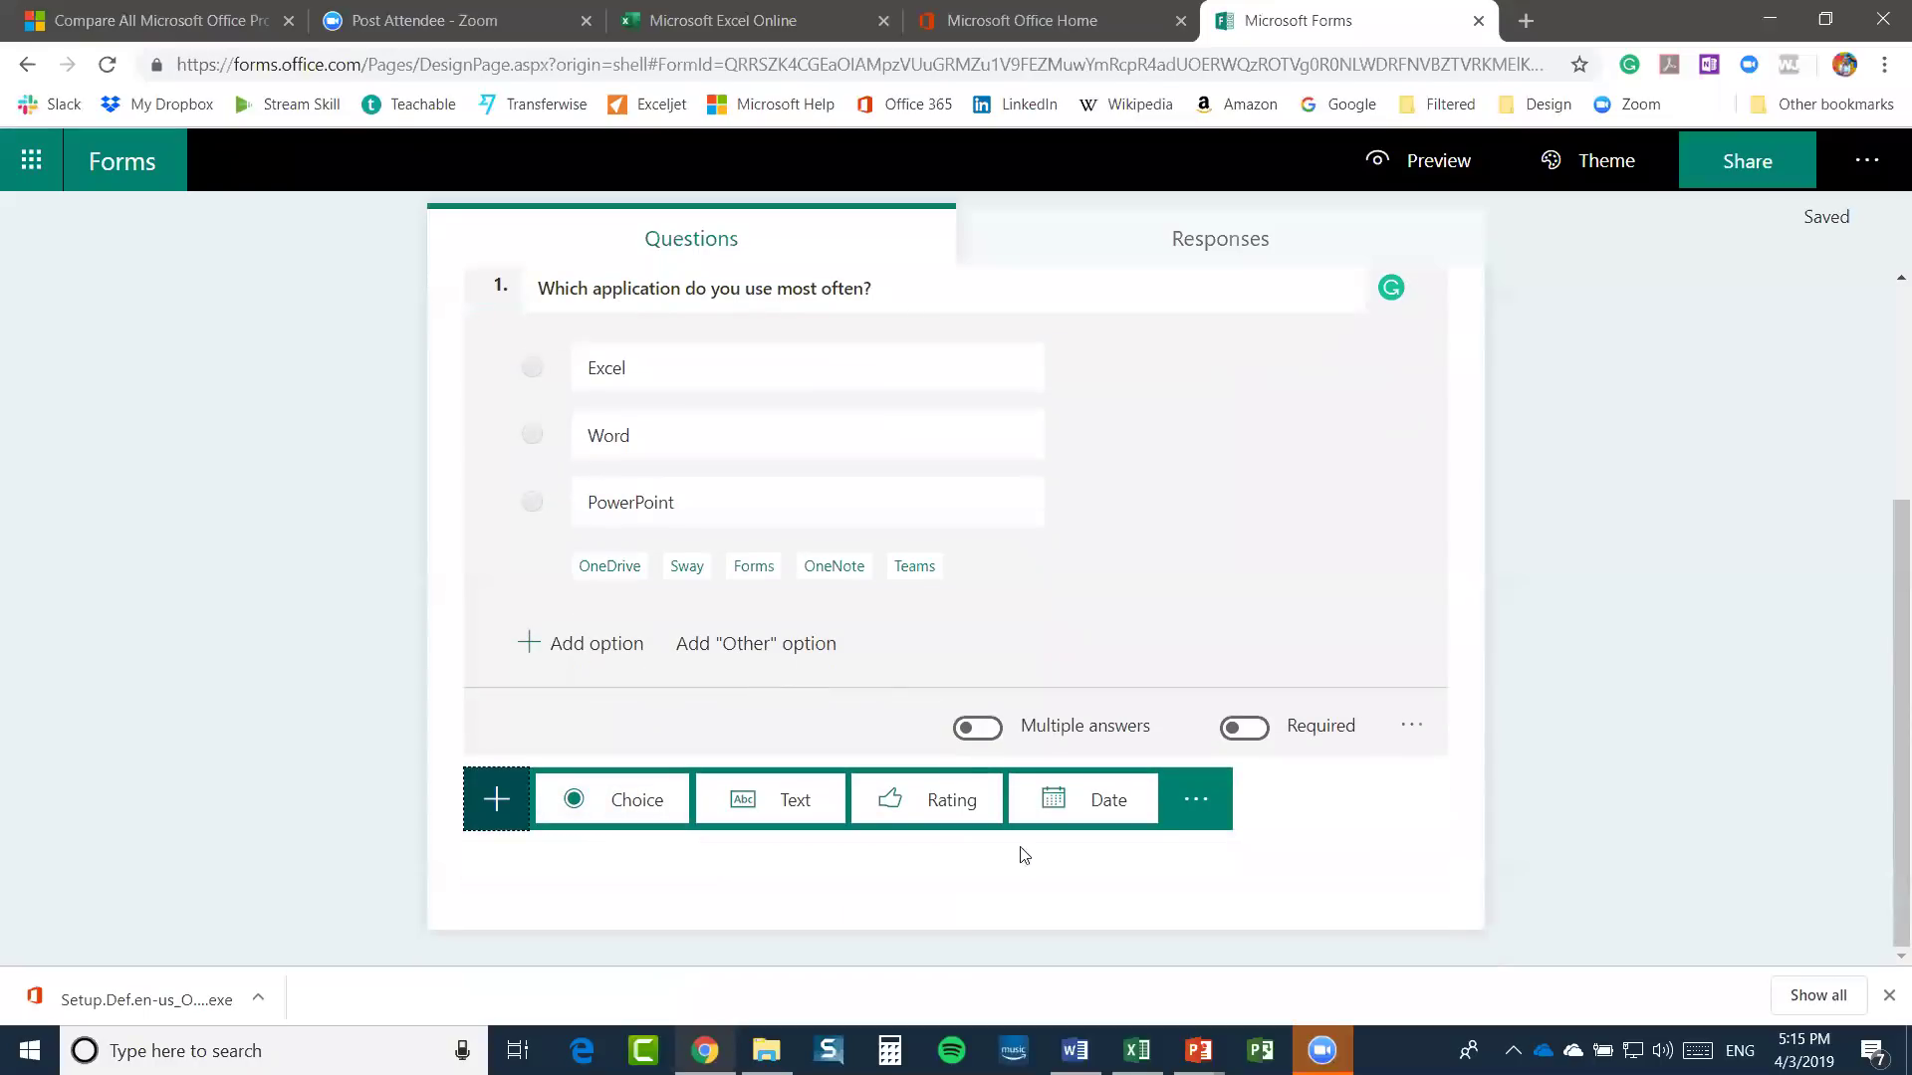
left_click(1335, 772)
scroll(1339, 771, "up", 3)
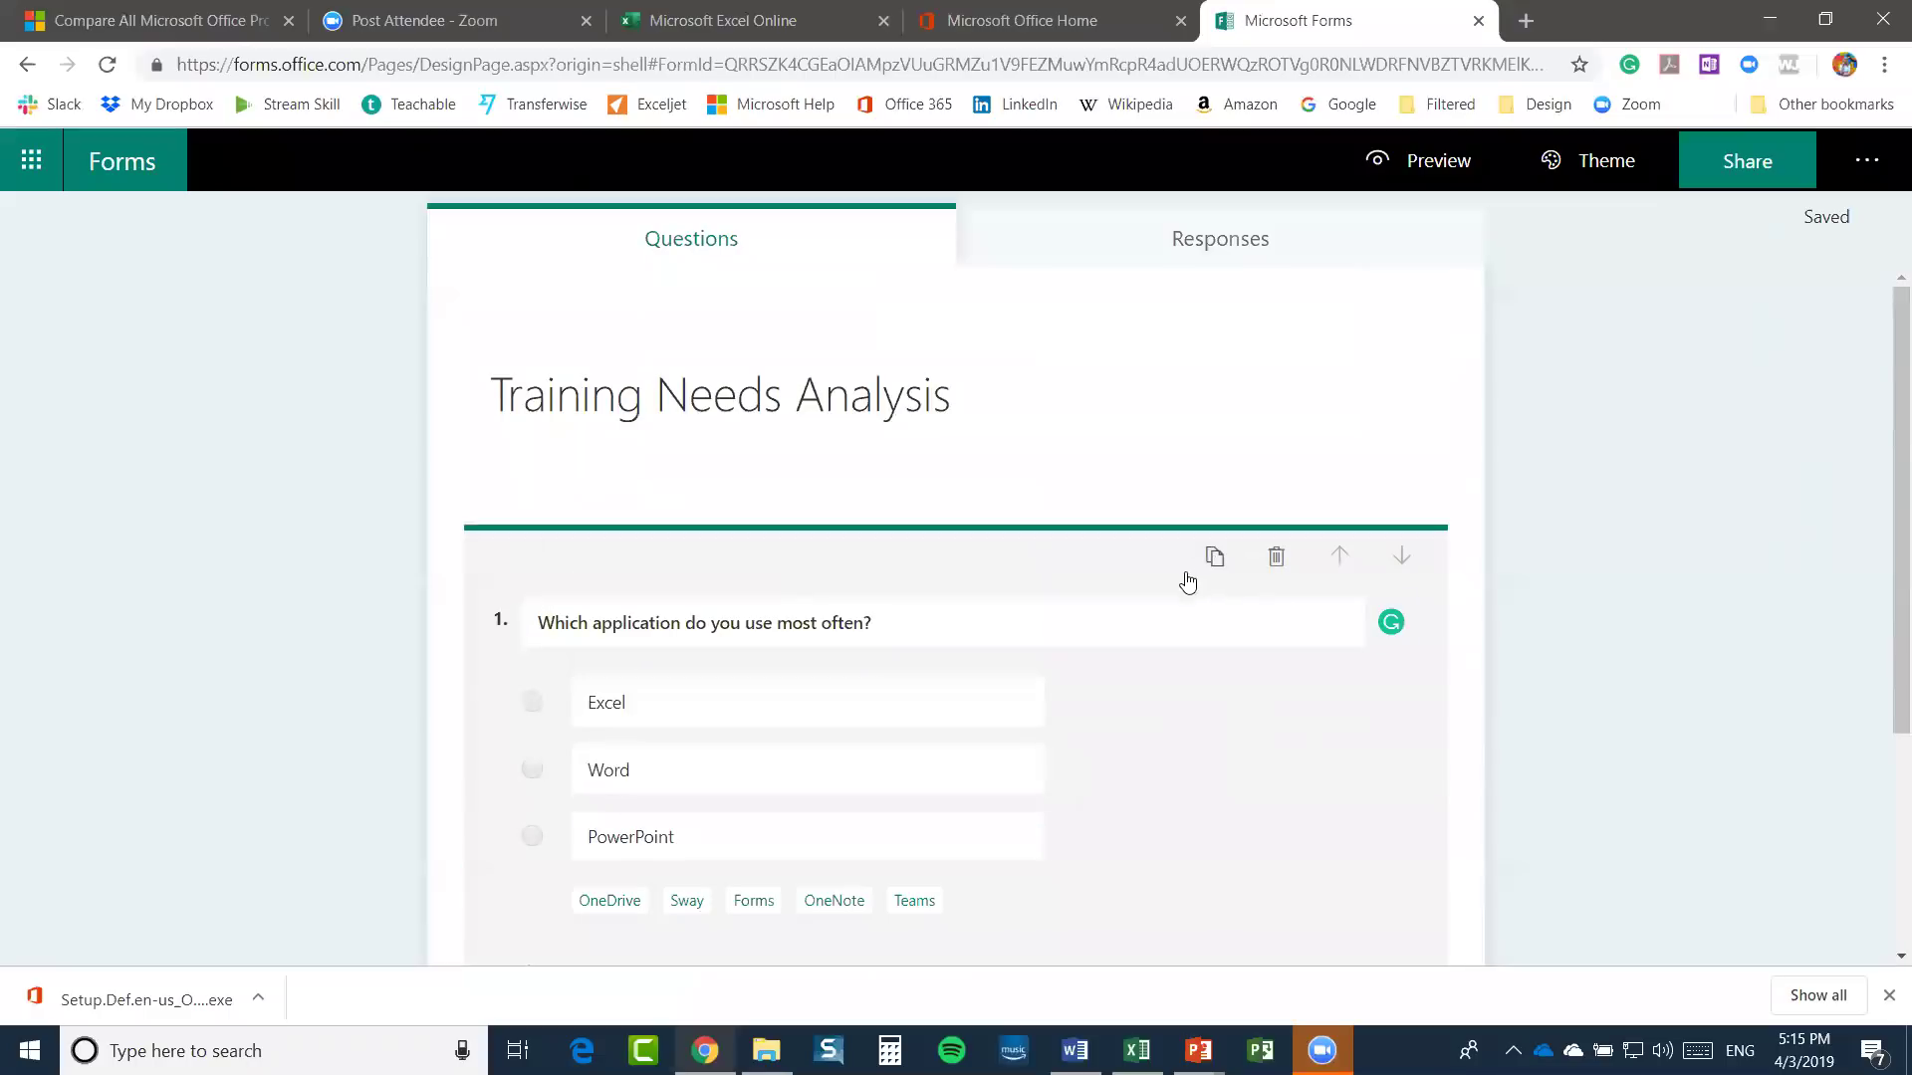
left_click(690, 257)
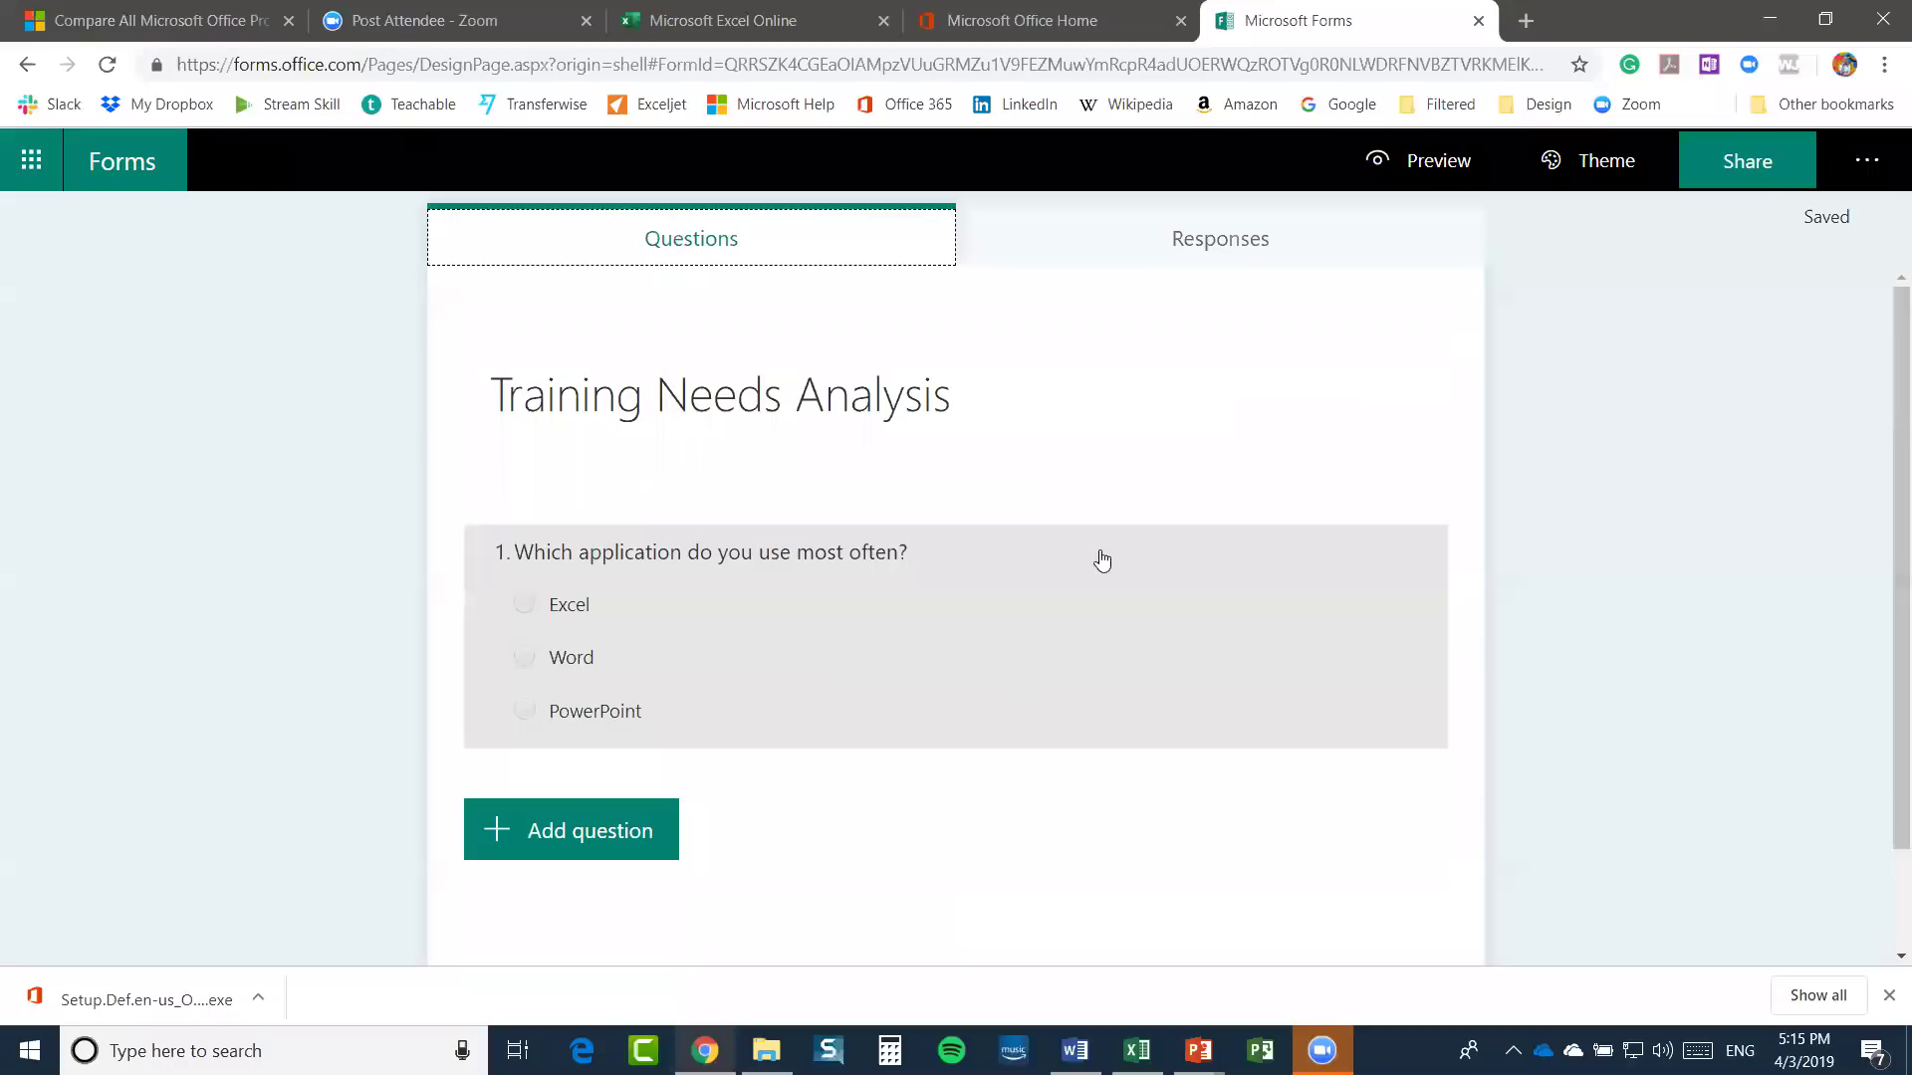
Review the finished form, view its responses summary, and return to the questions
scroll(1103, 451, "down", 2)
scroll(1103, 451, "up", 2)
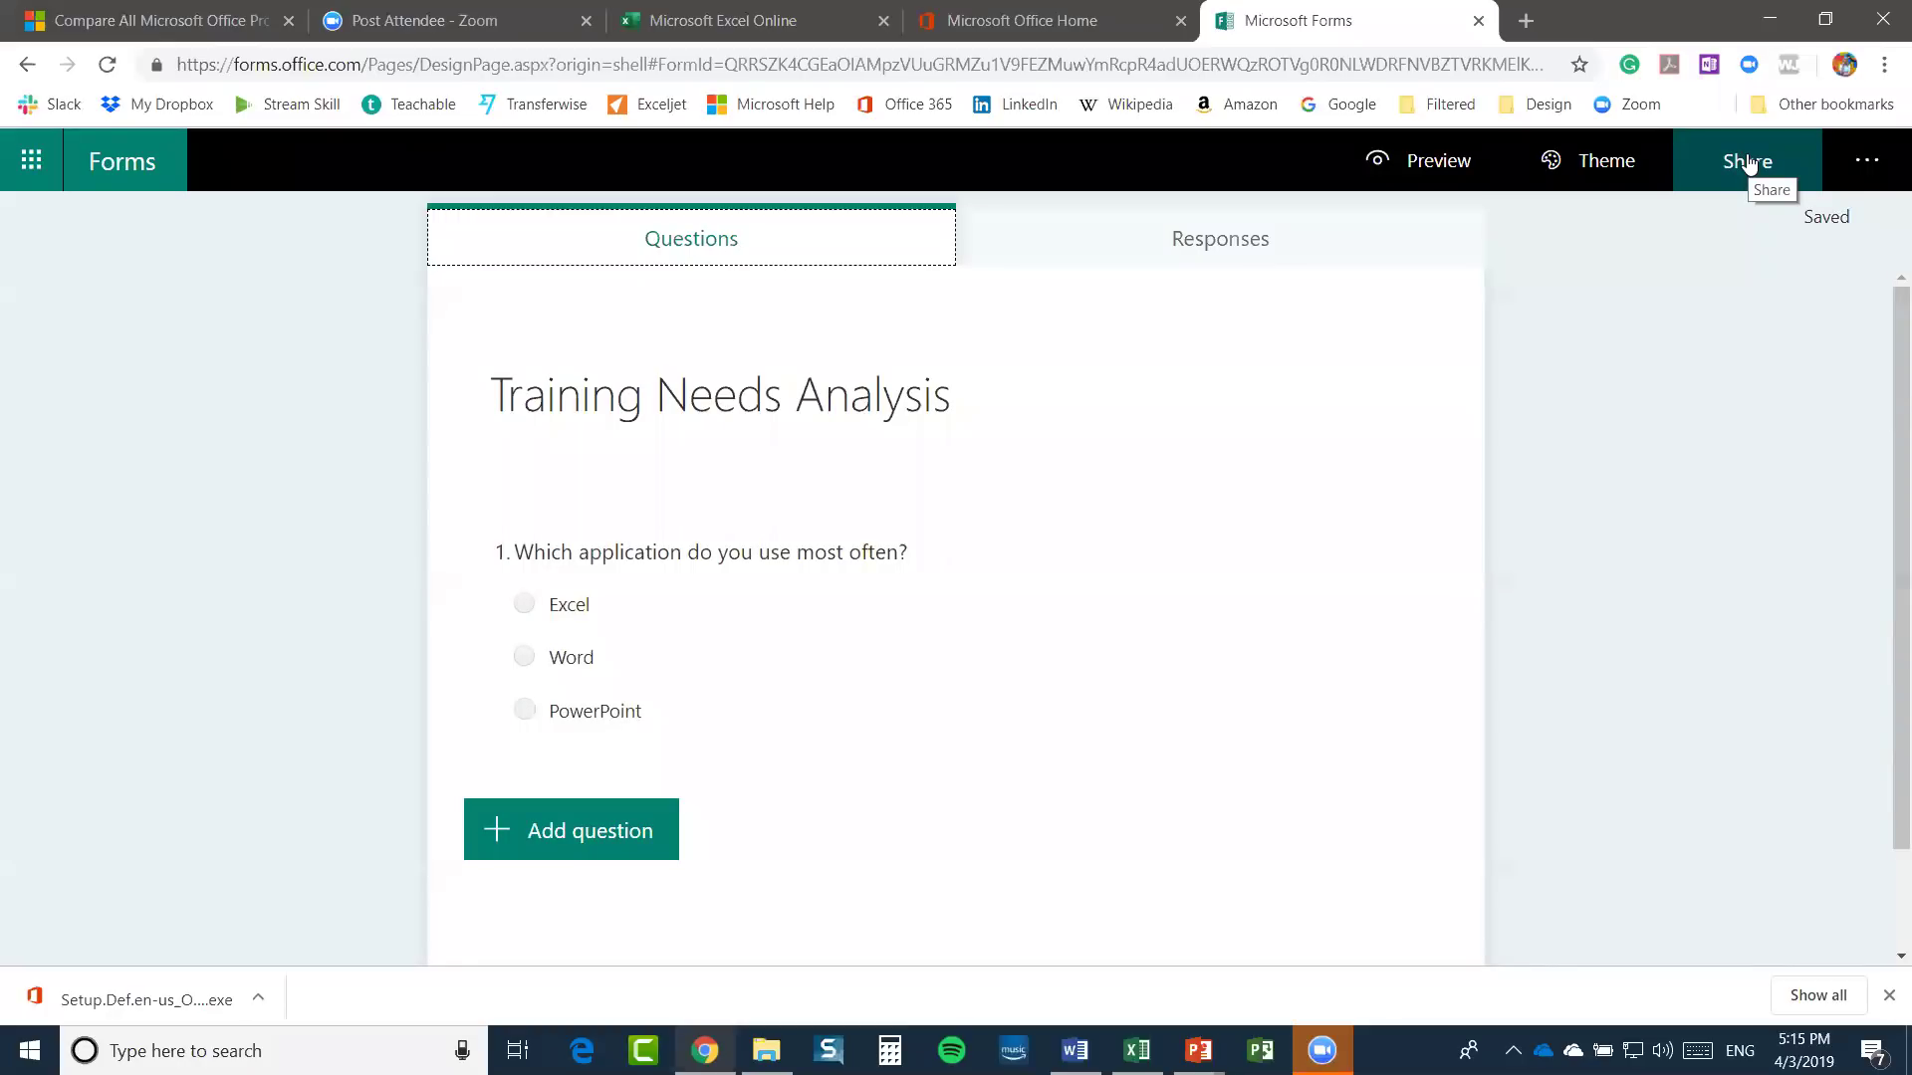
left_click(1216, 243)
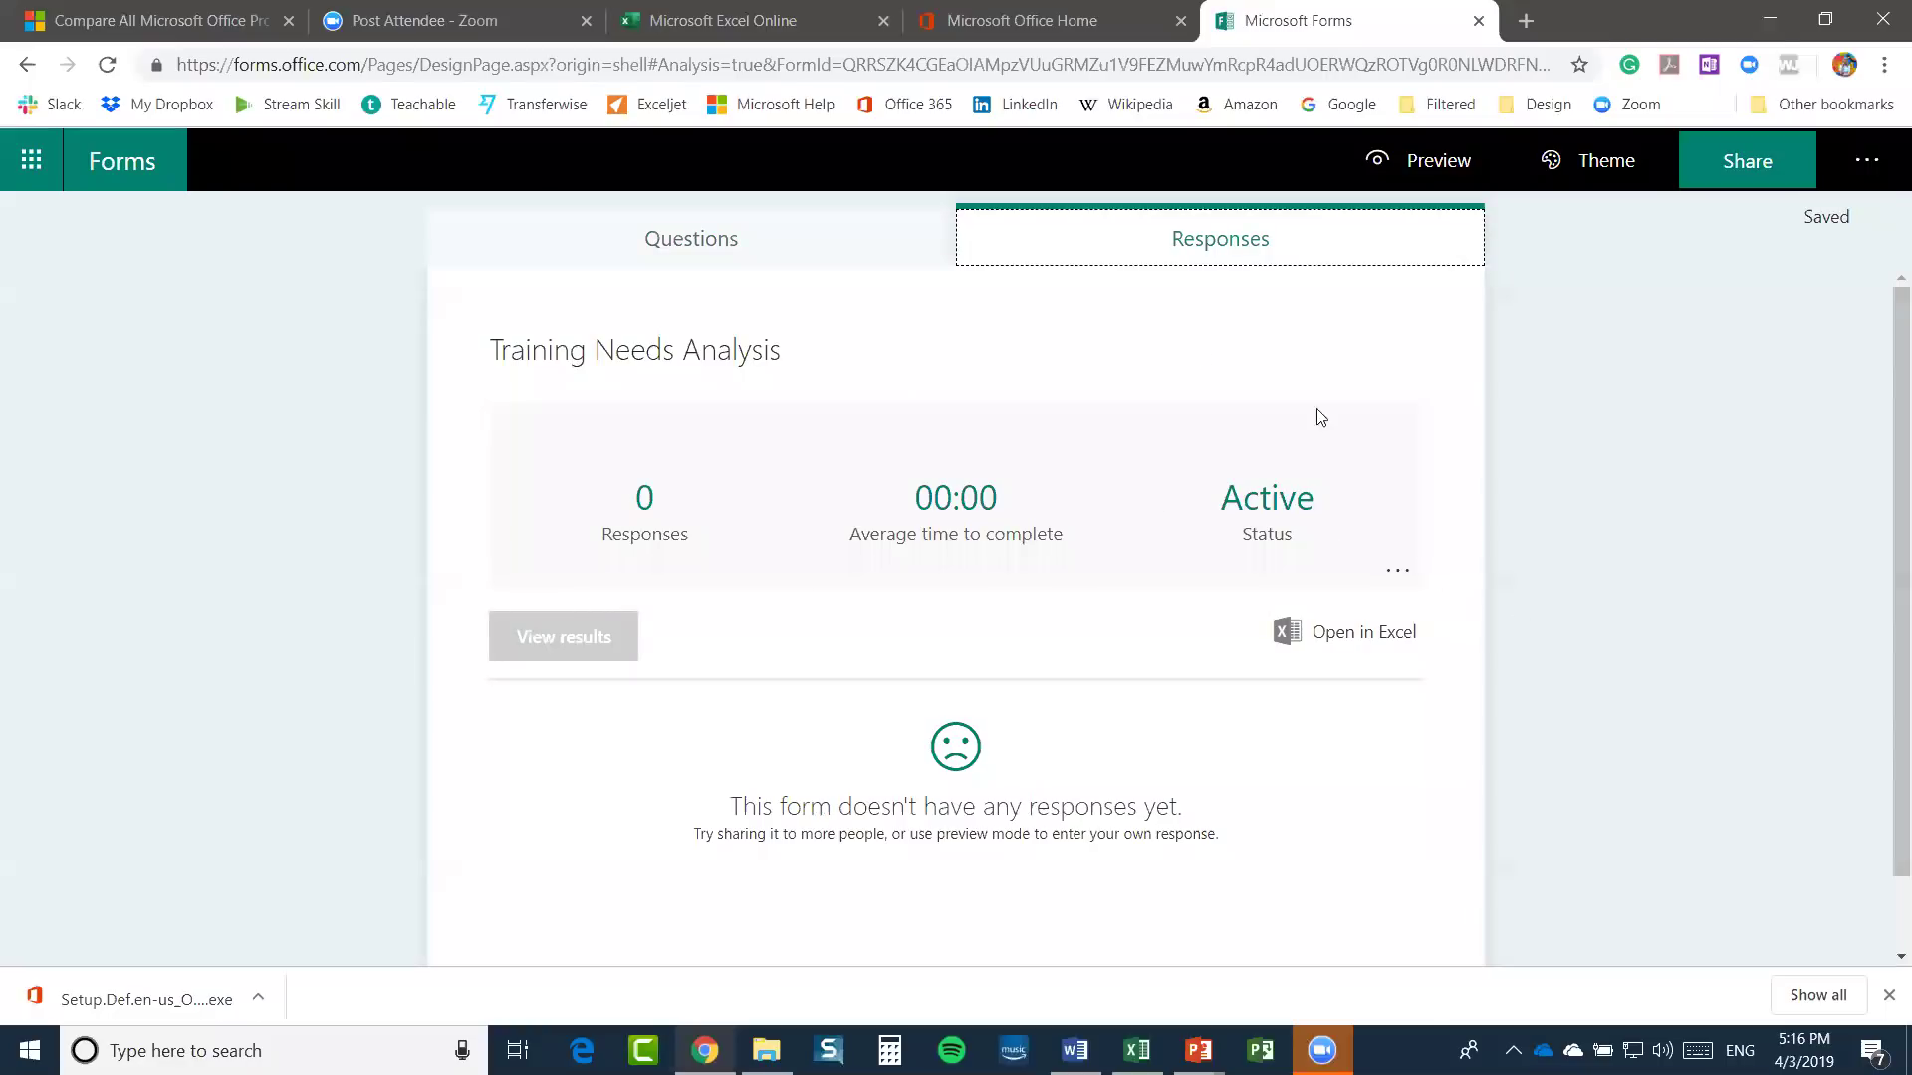
left_click(669, 252)
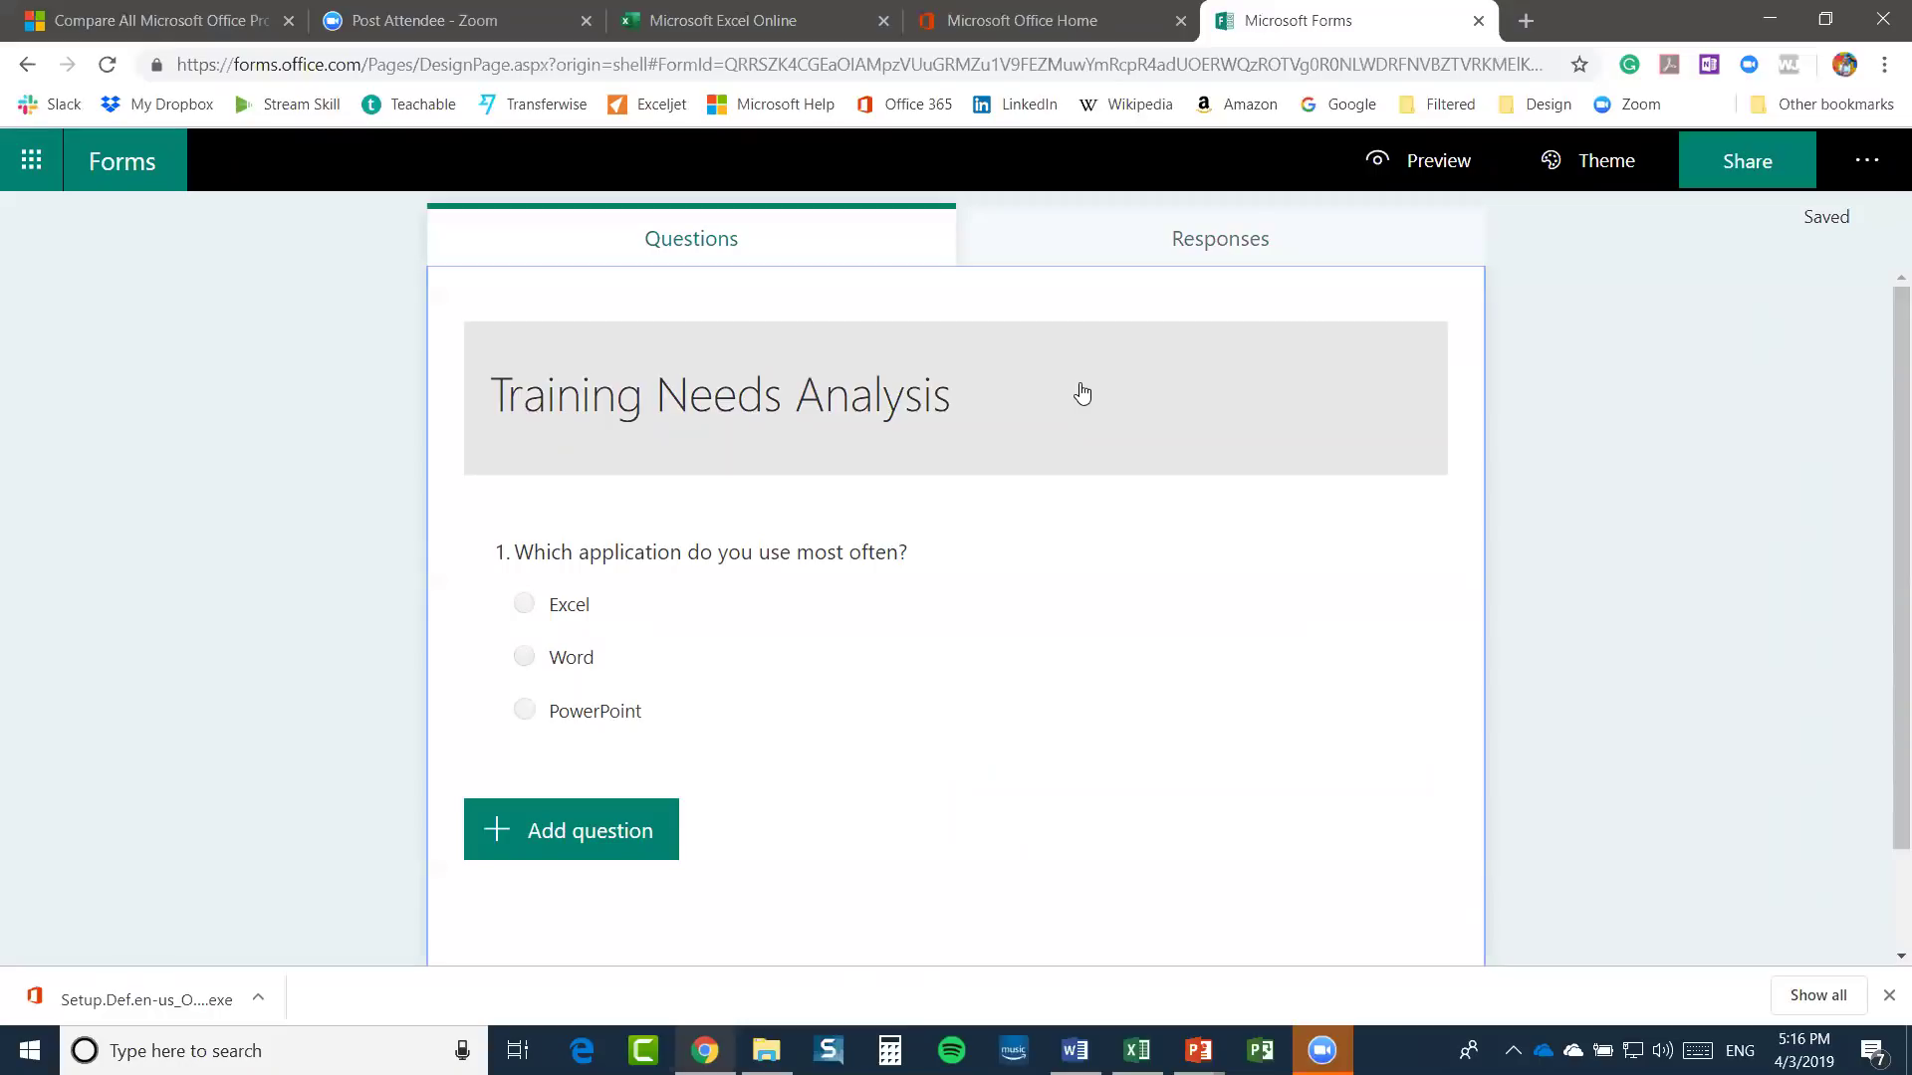
Close the form, open Flow from the Office 365 app list, and look over its templates, popular services and workflow examples
left_click(1479, 21)
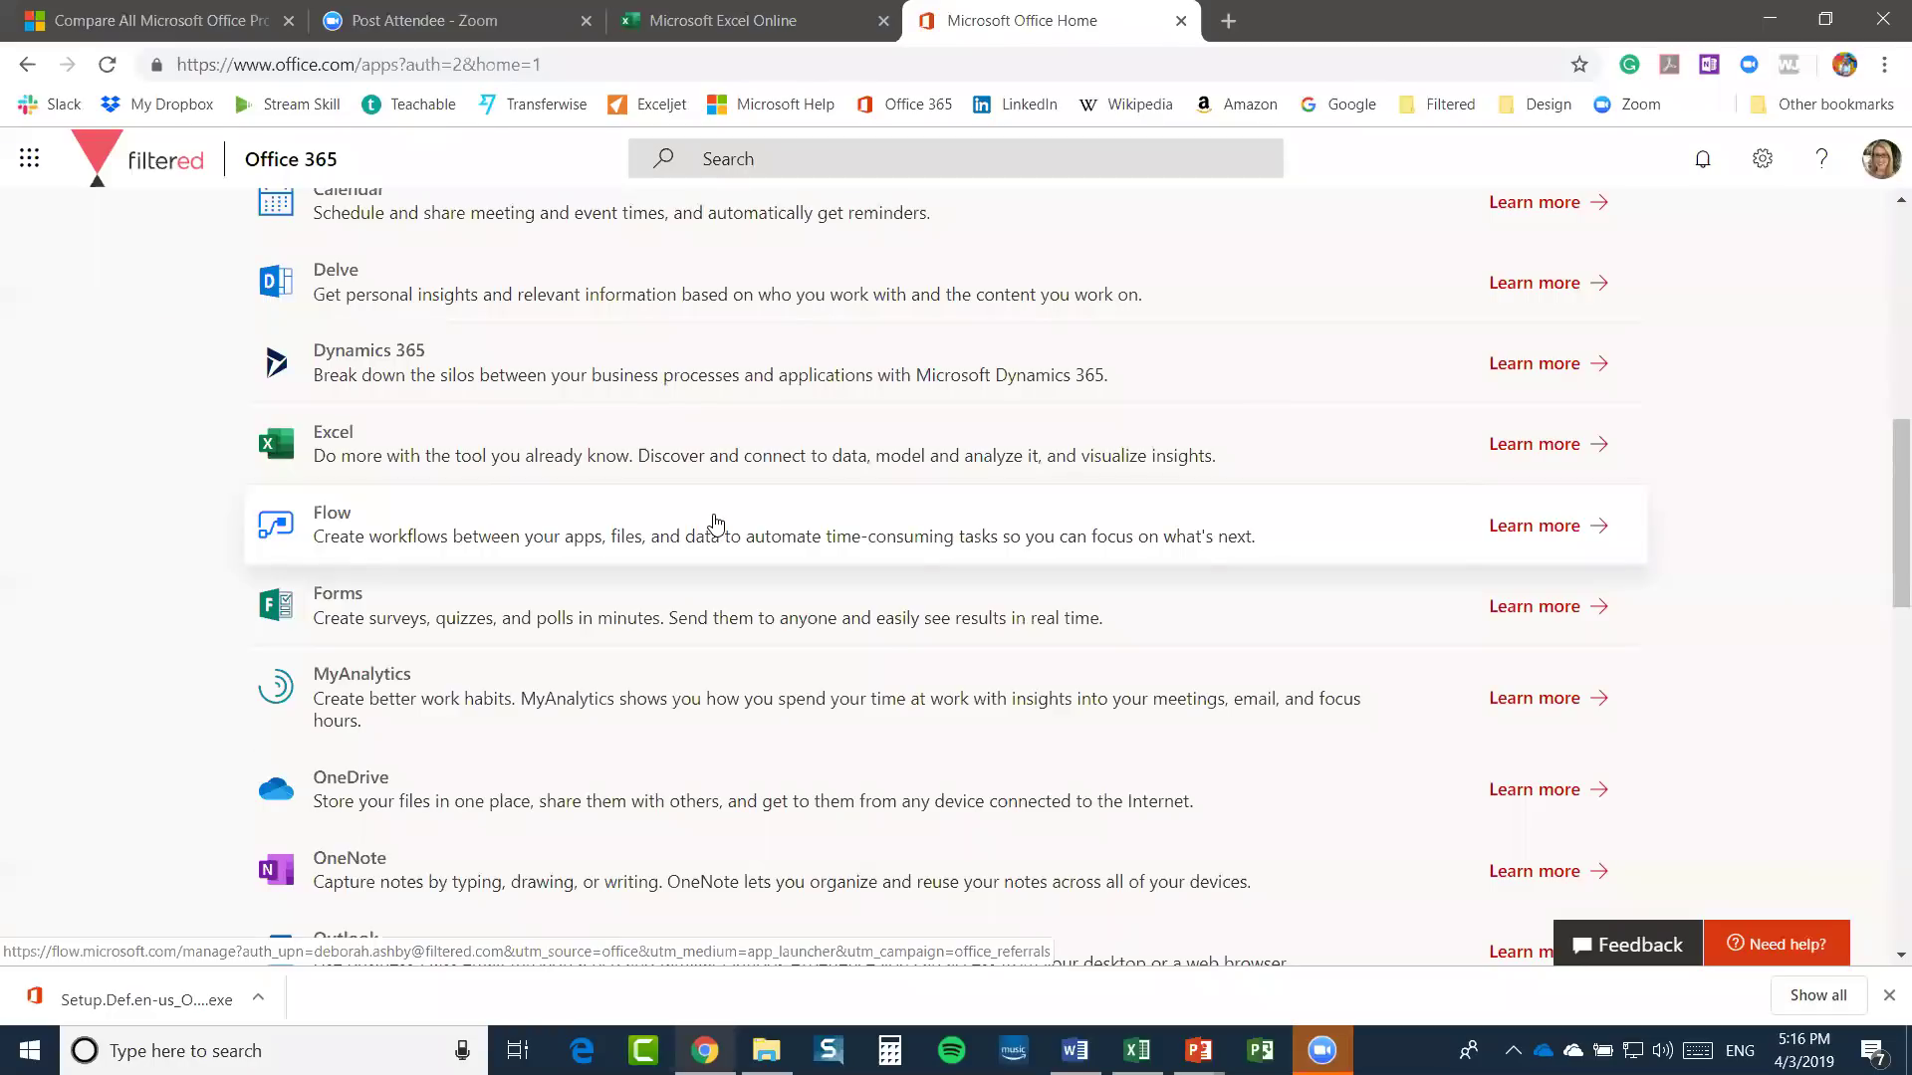
left_click(520, 535)
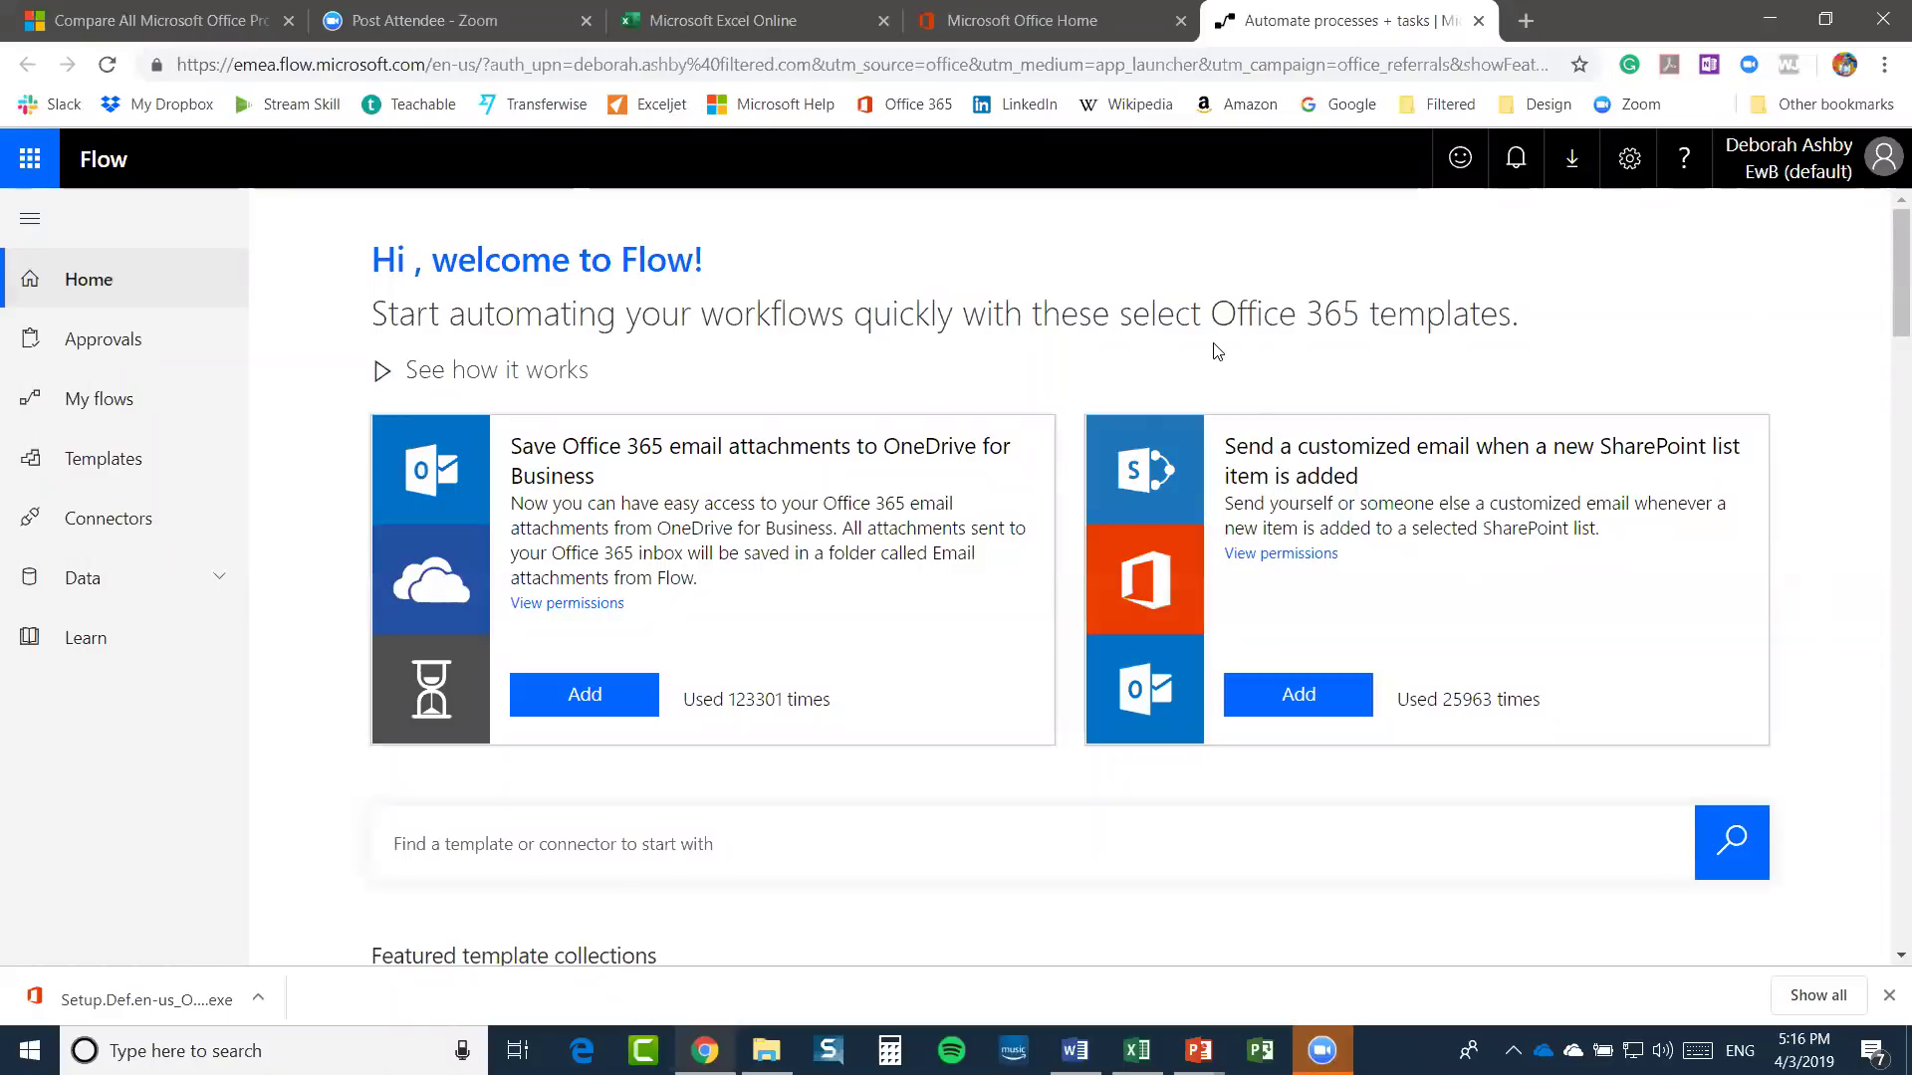
scroll(1215, 351, "down", 2)
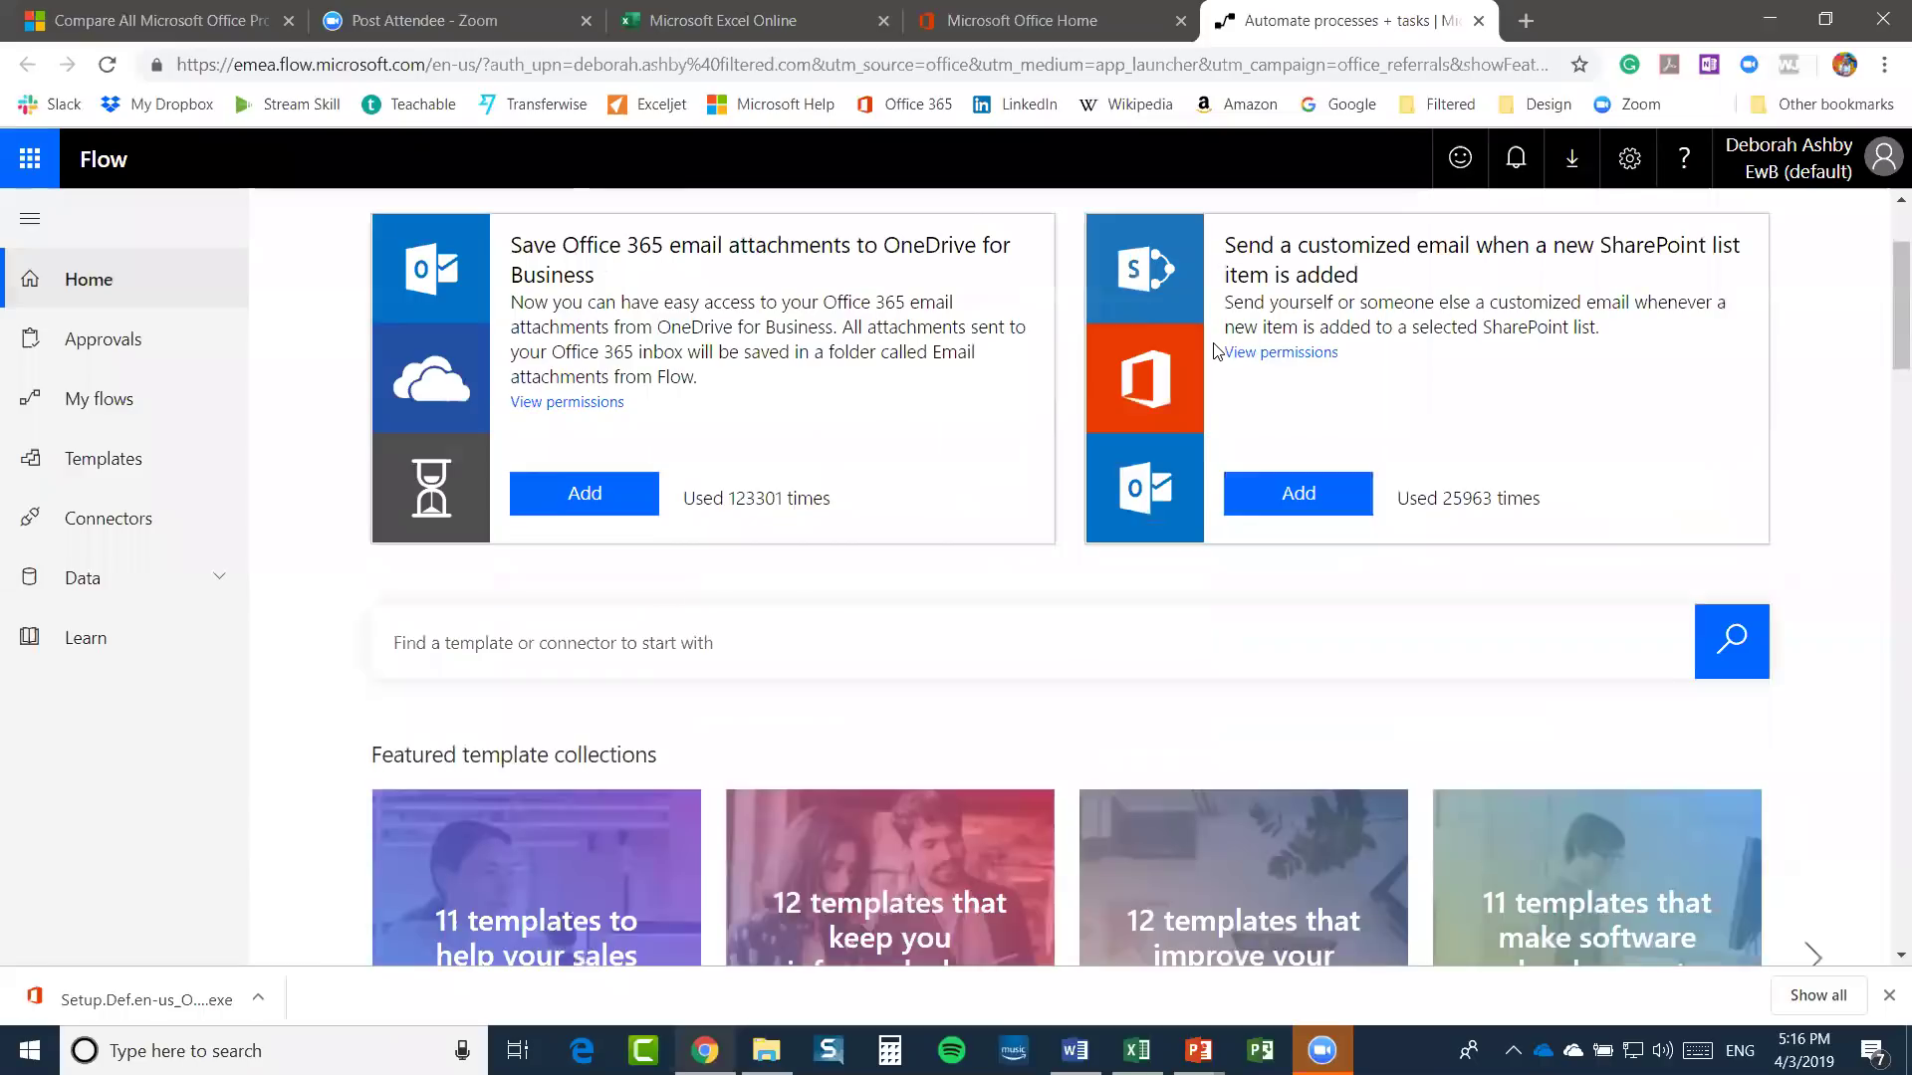
scroll(1215, 350, "down", 10)
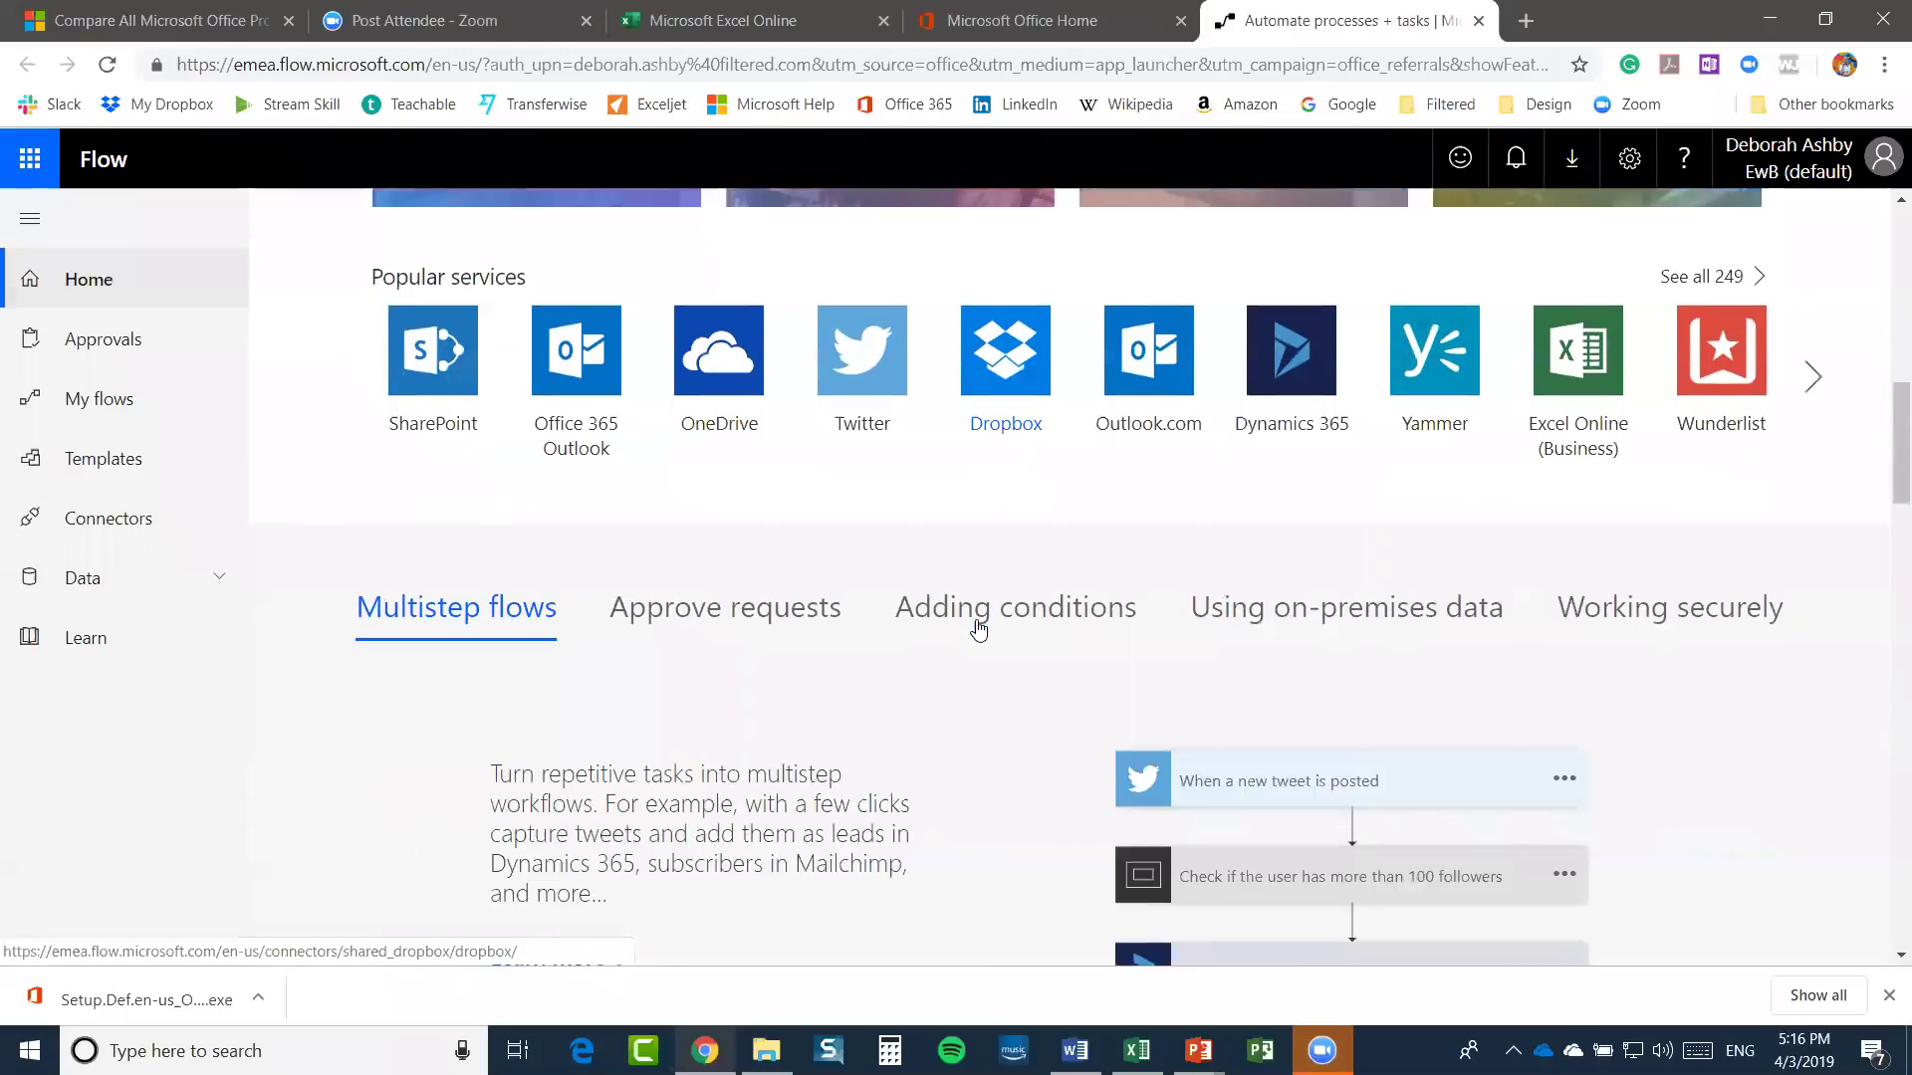
scroll(976, 627, "down", 3)
scroll(976, 627, "up", 15)
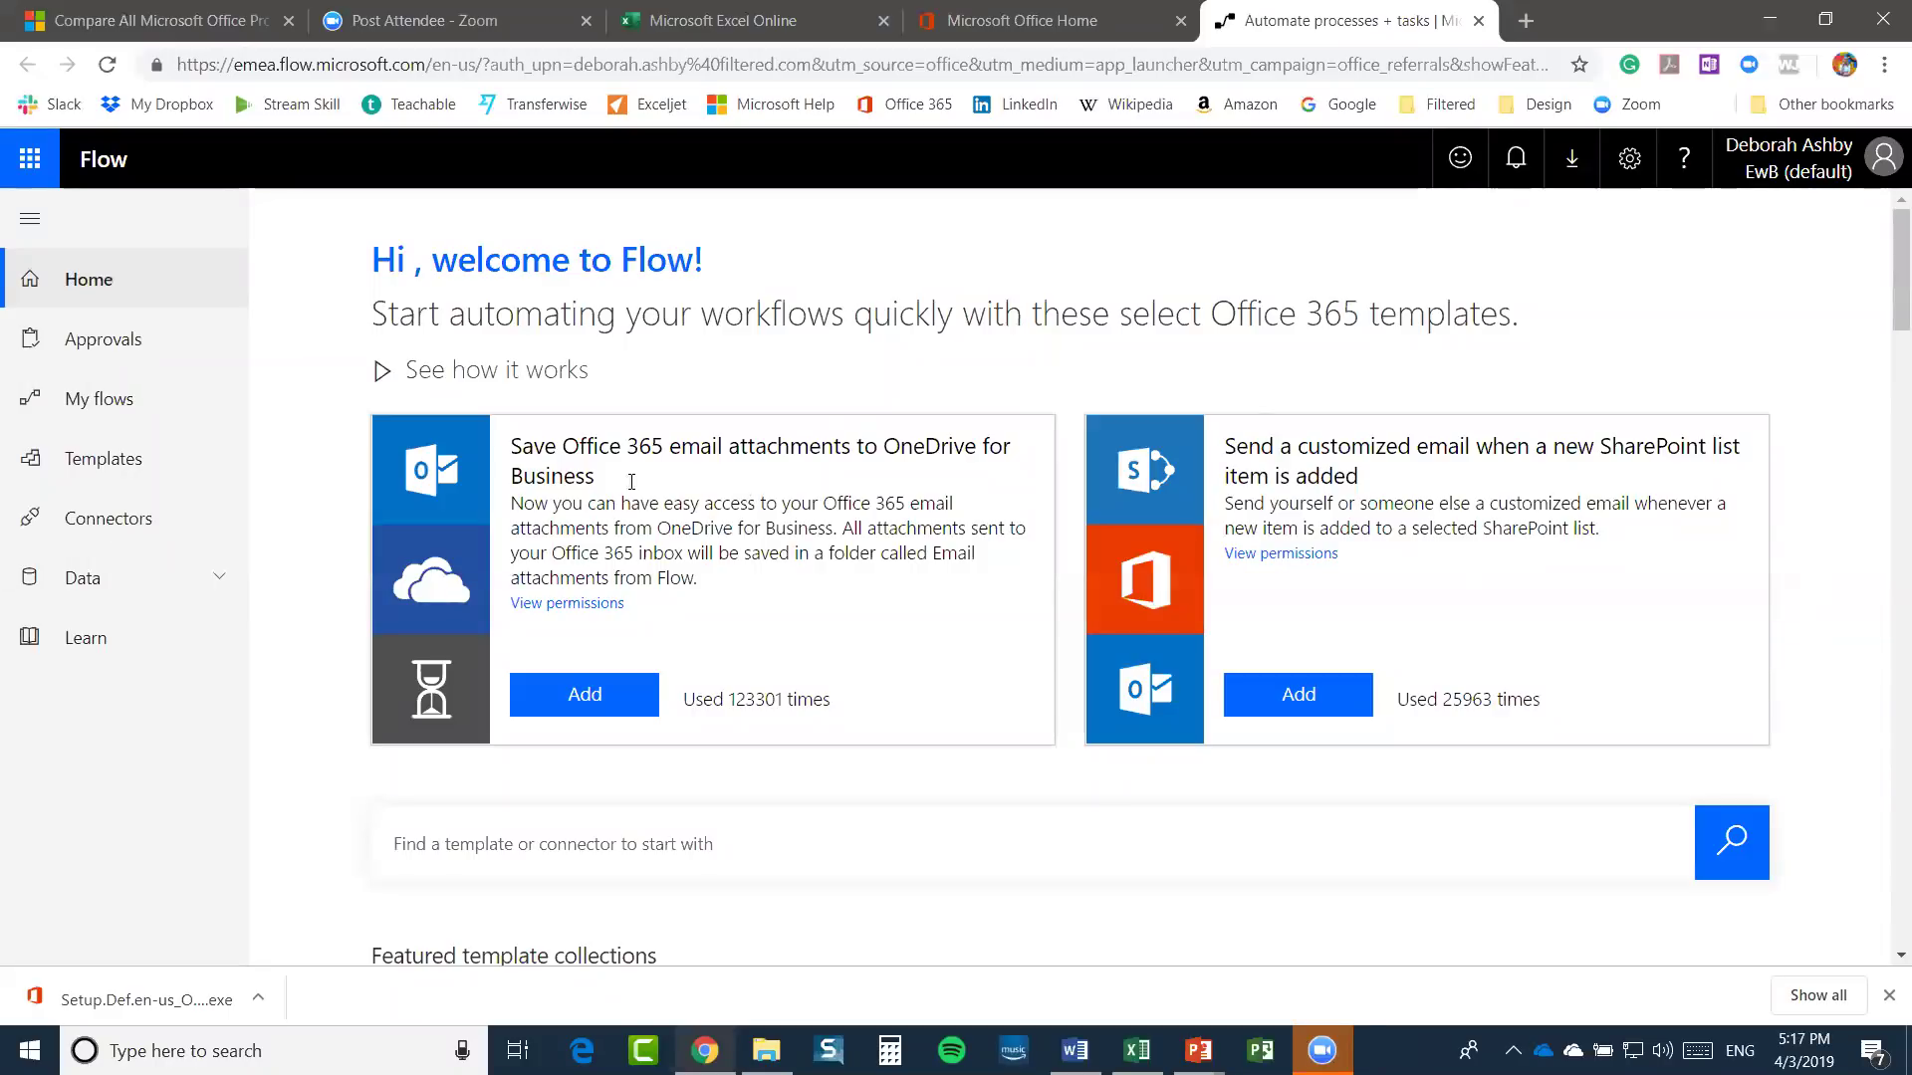
Add the flow that saves Office 365 email attachments to OneDrive for Business, and review its management page
left_click(590, 699)
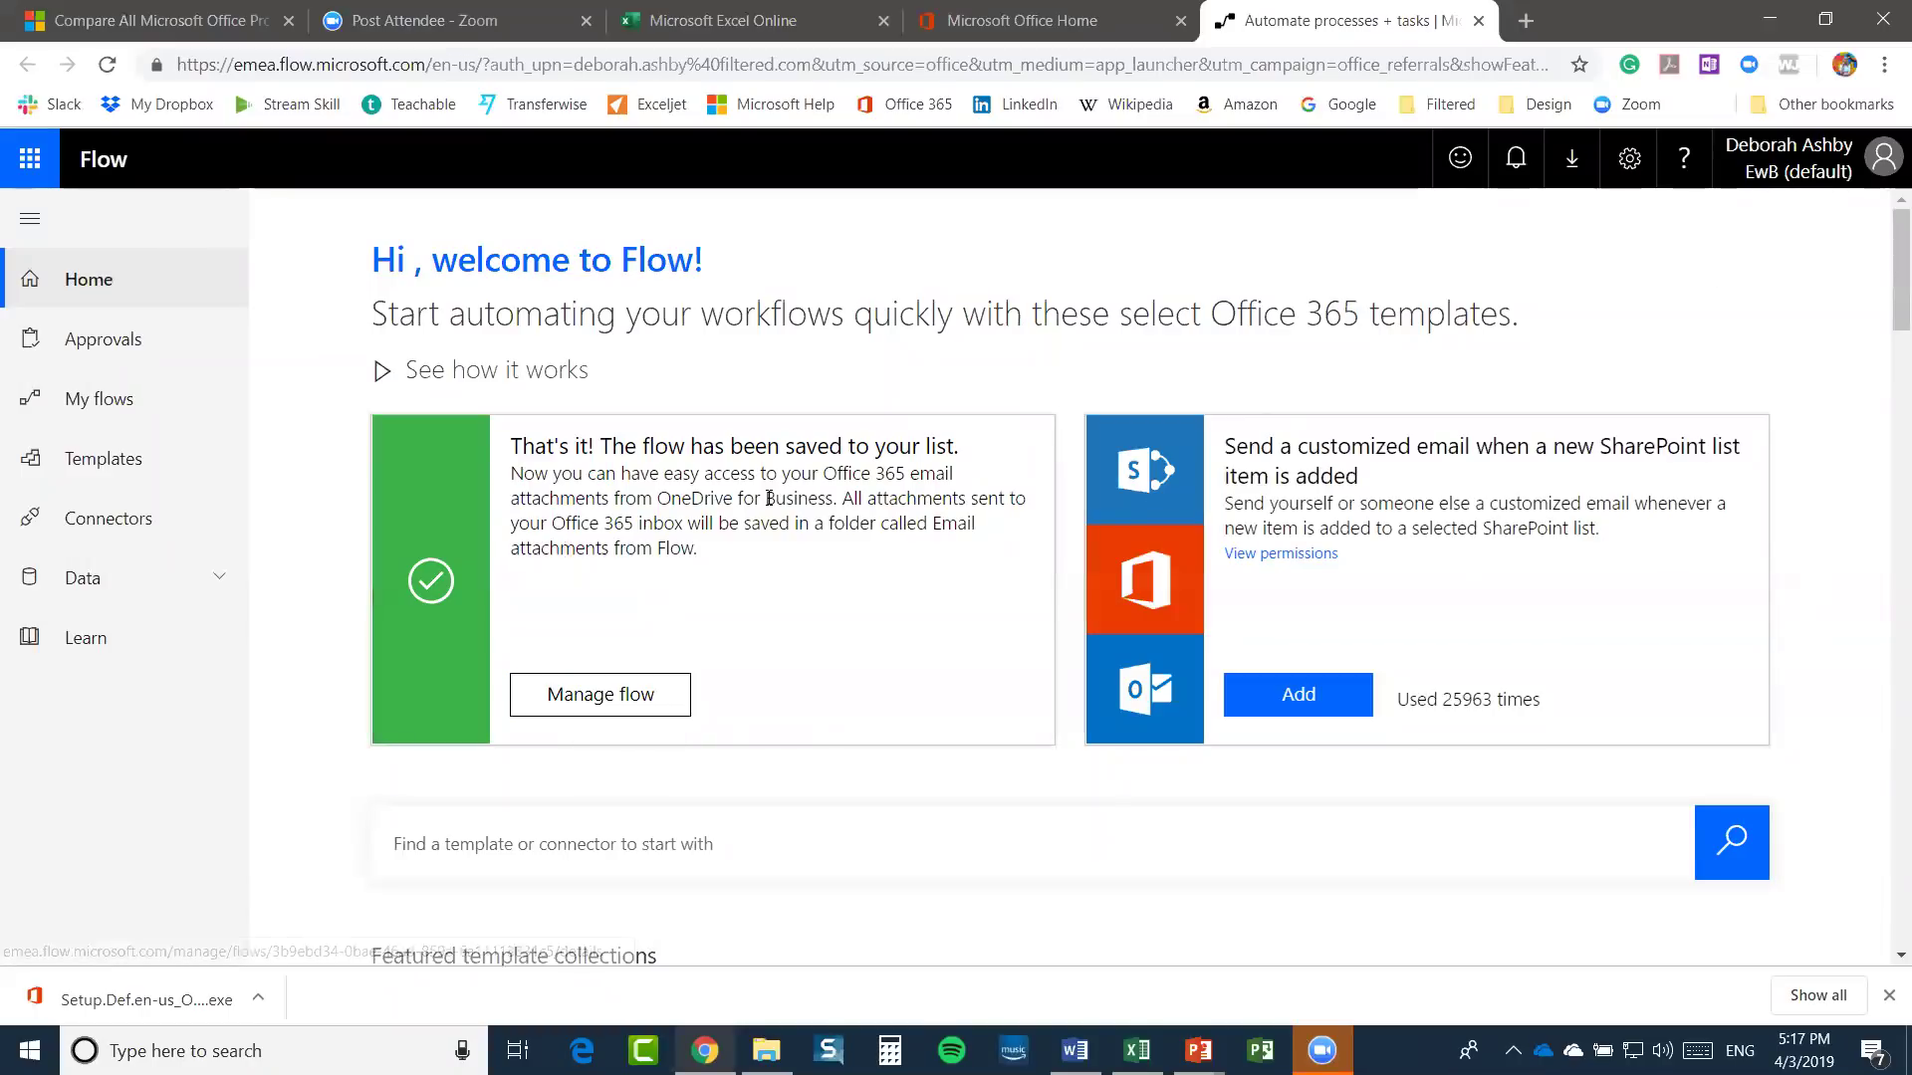
left_click(598, 696)
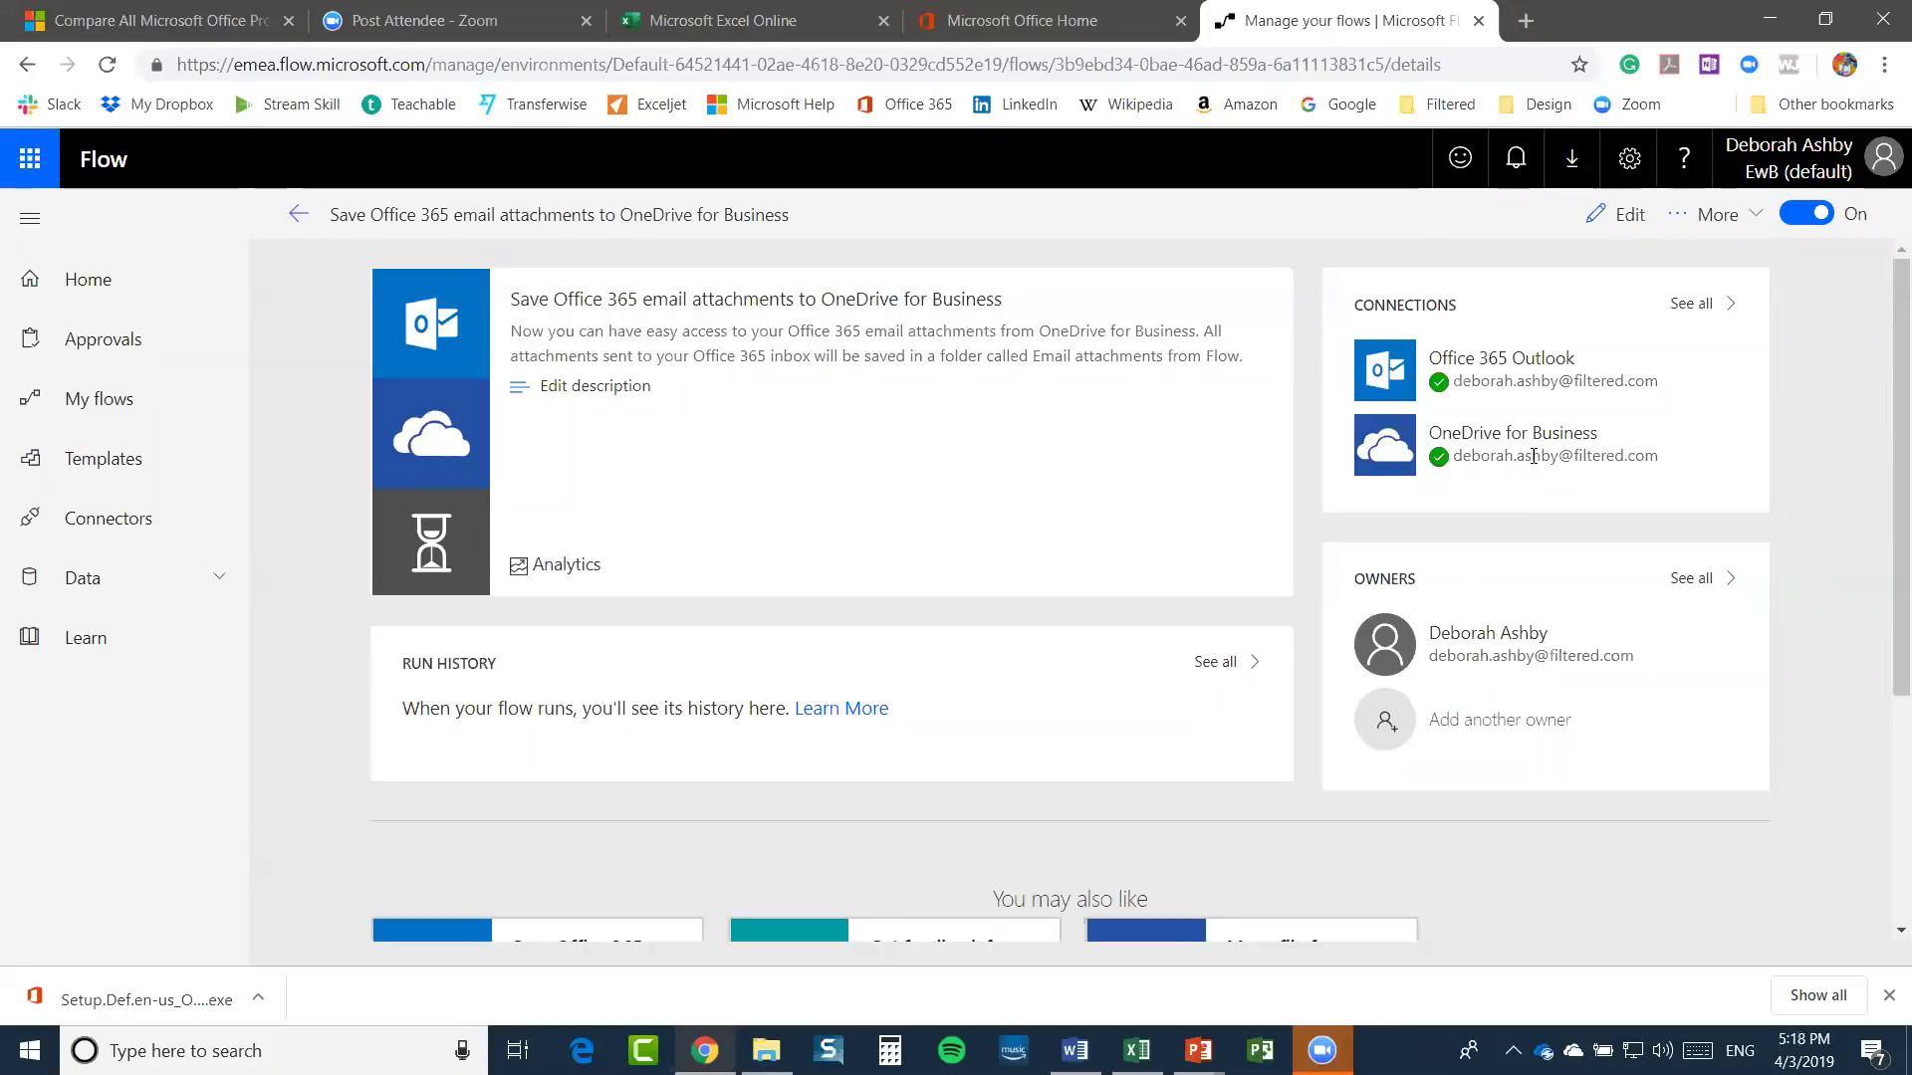
scroll(994, 619, "down", 3)
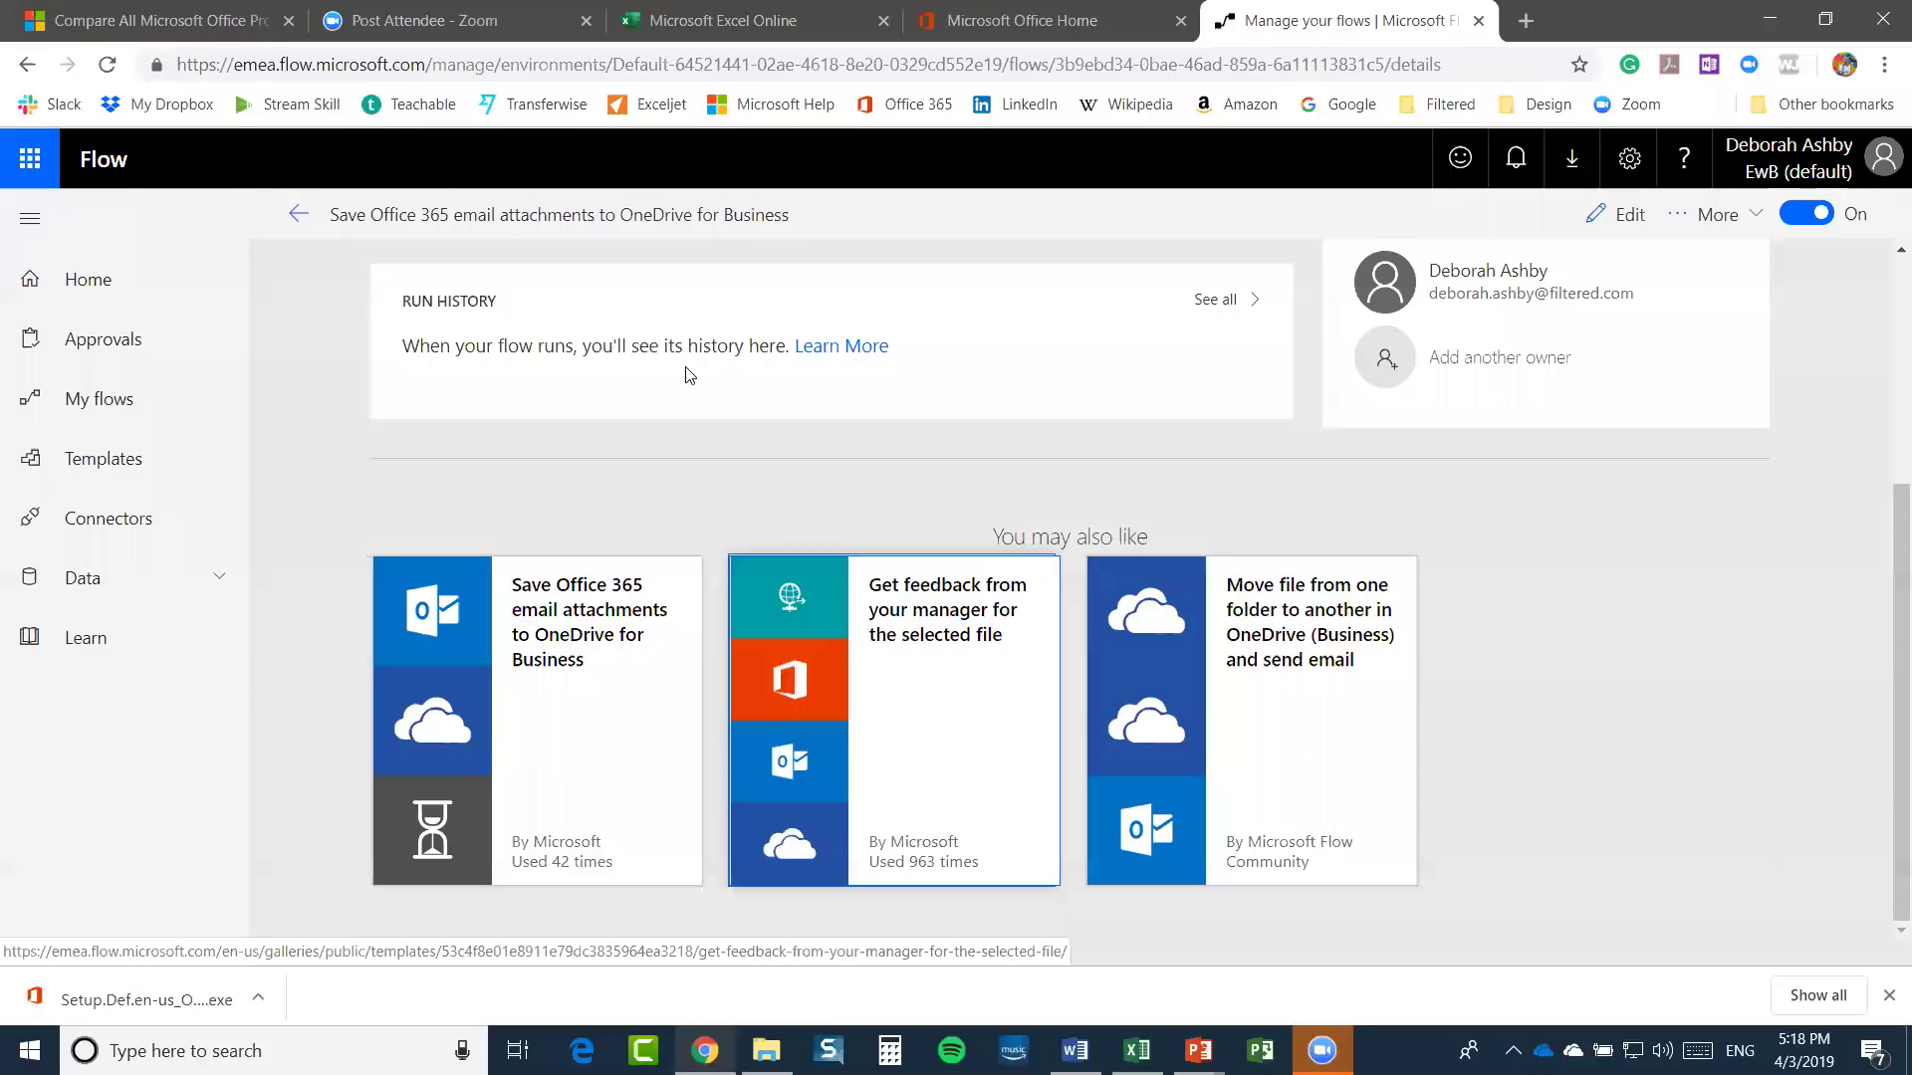
Close the Flow page and open Sway from the Office 365 app list
left_click(1479, 20)
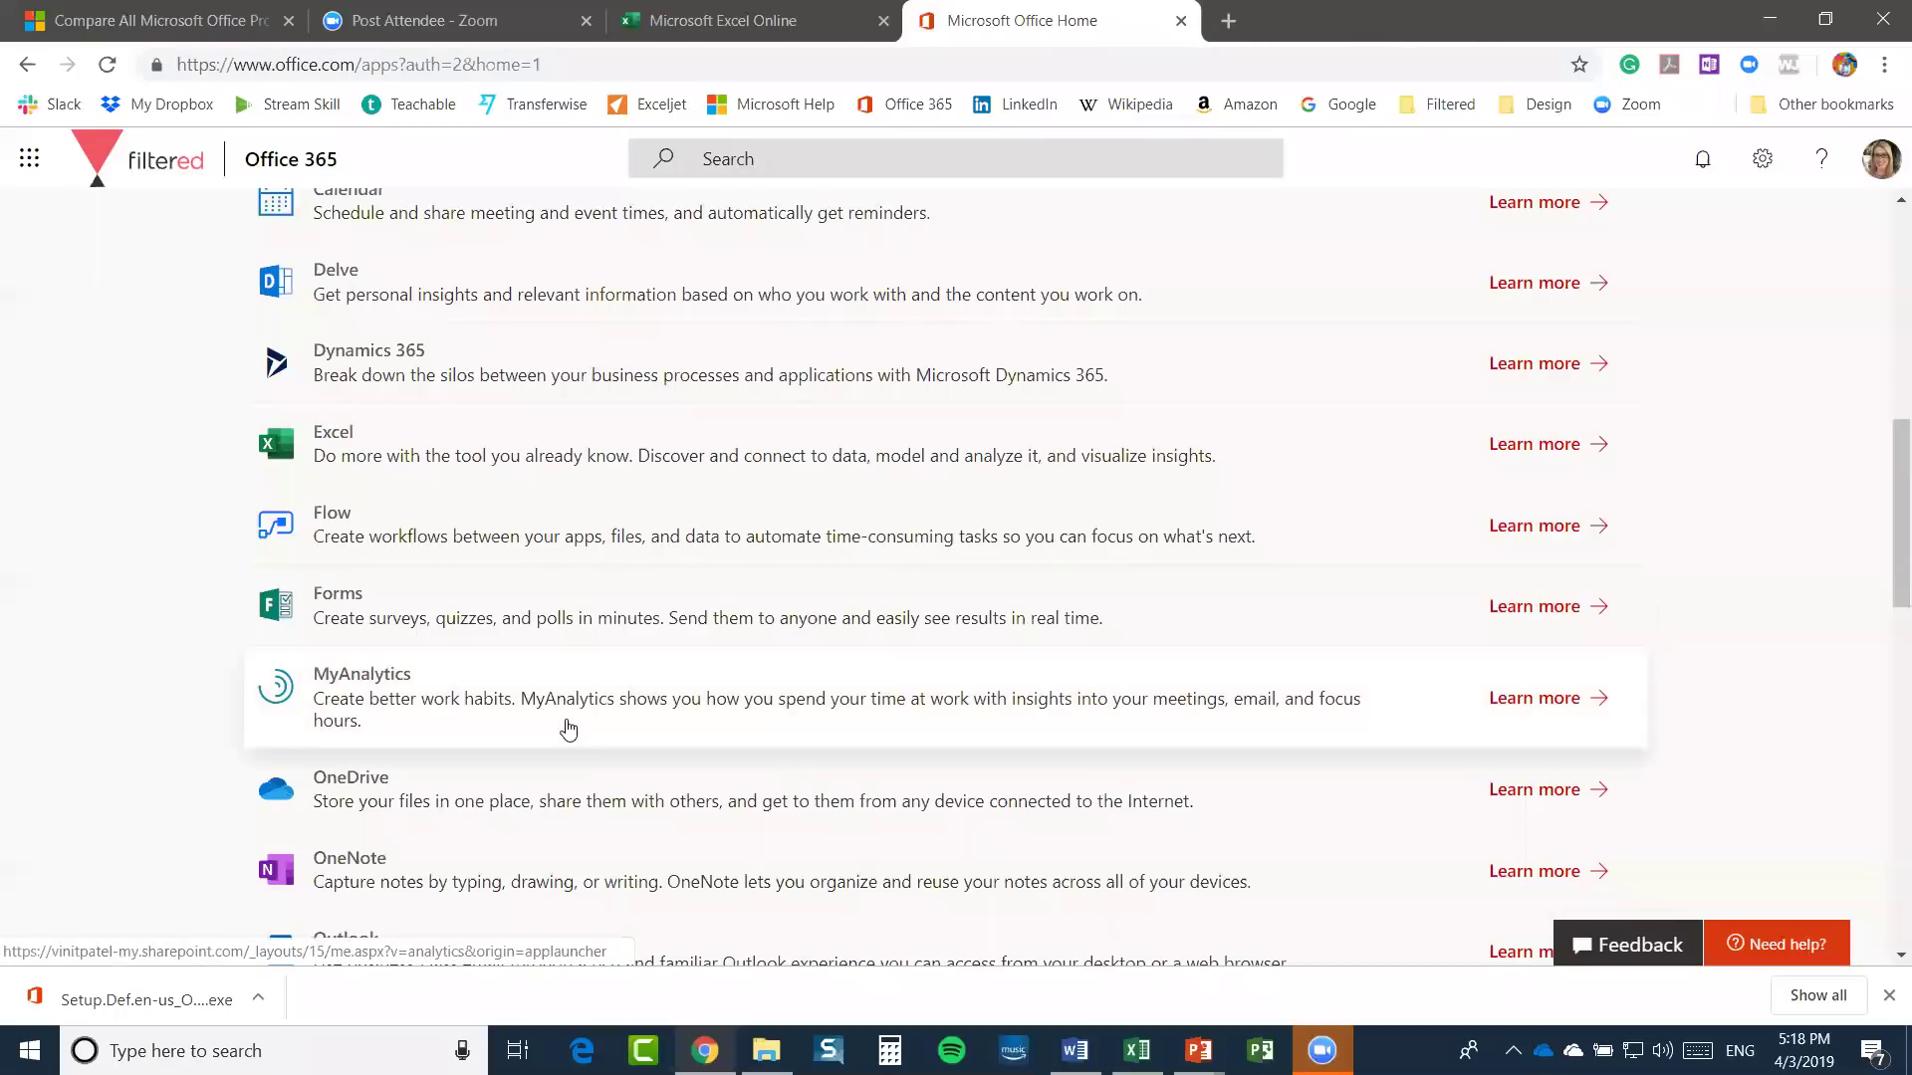
scroll(610, 619, "down", 4)
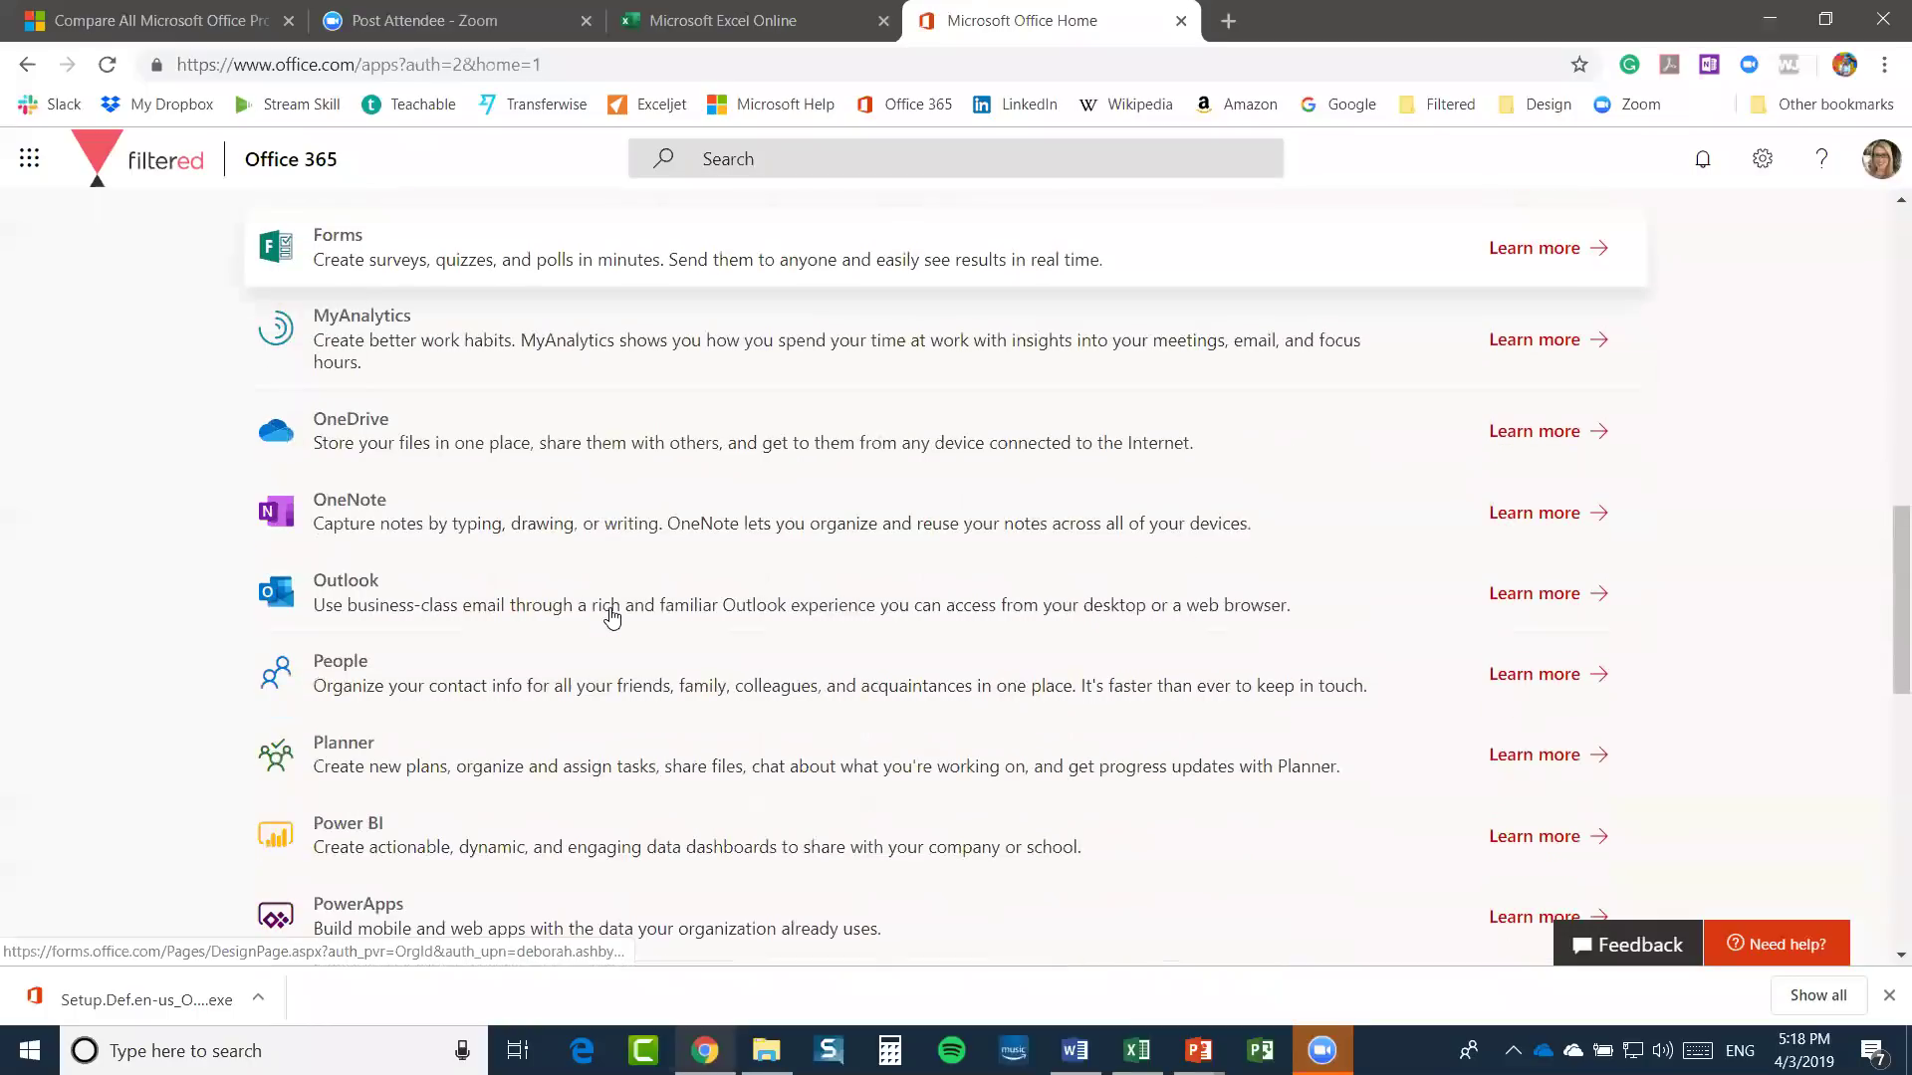
scroll(612, 618, "down", 4)
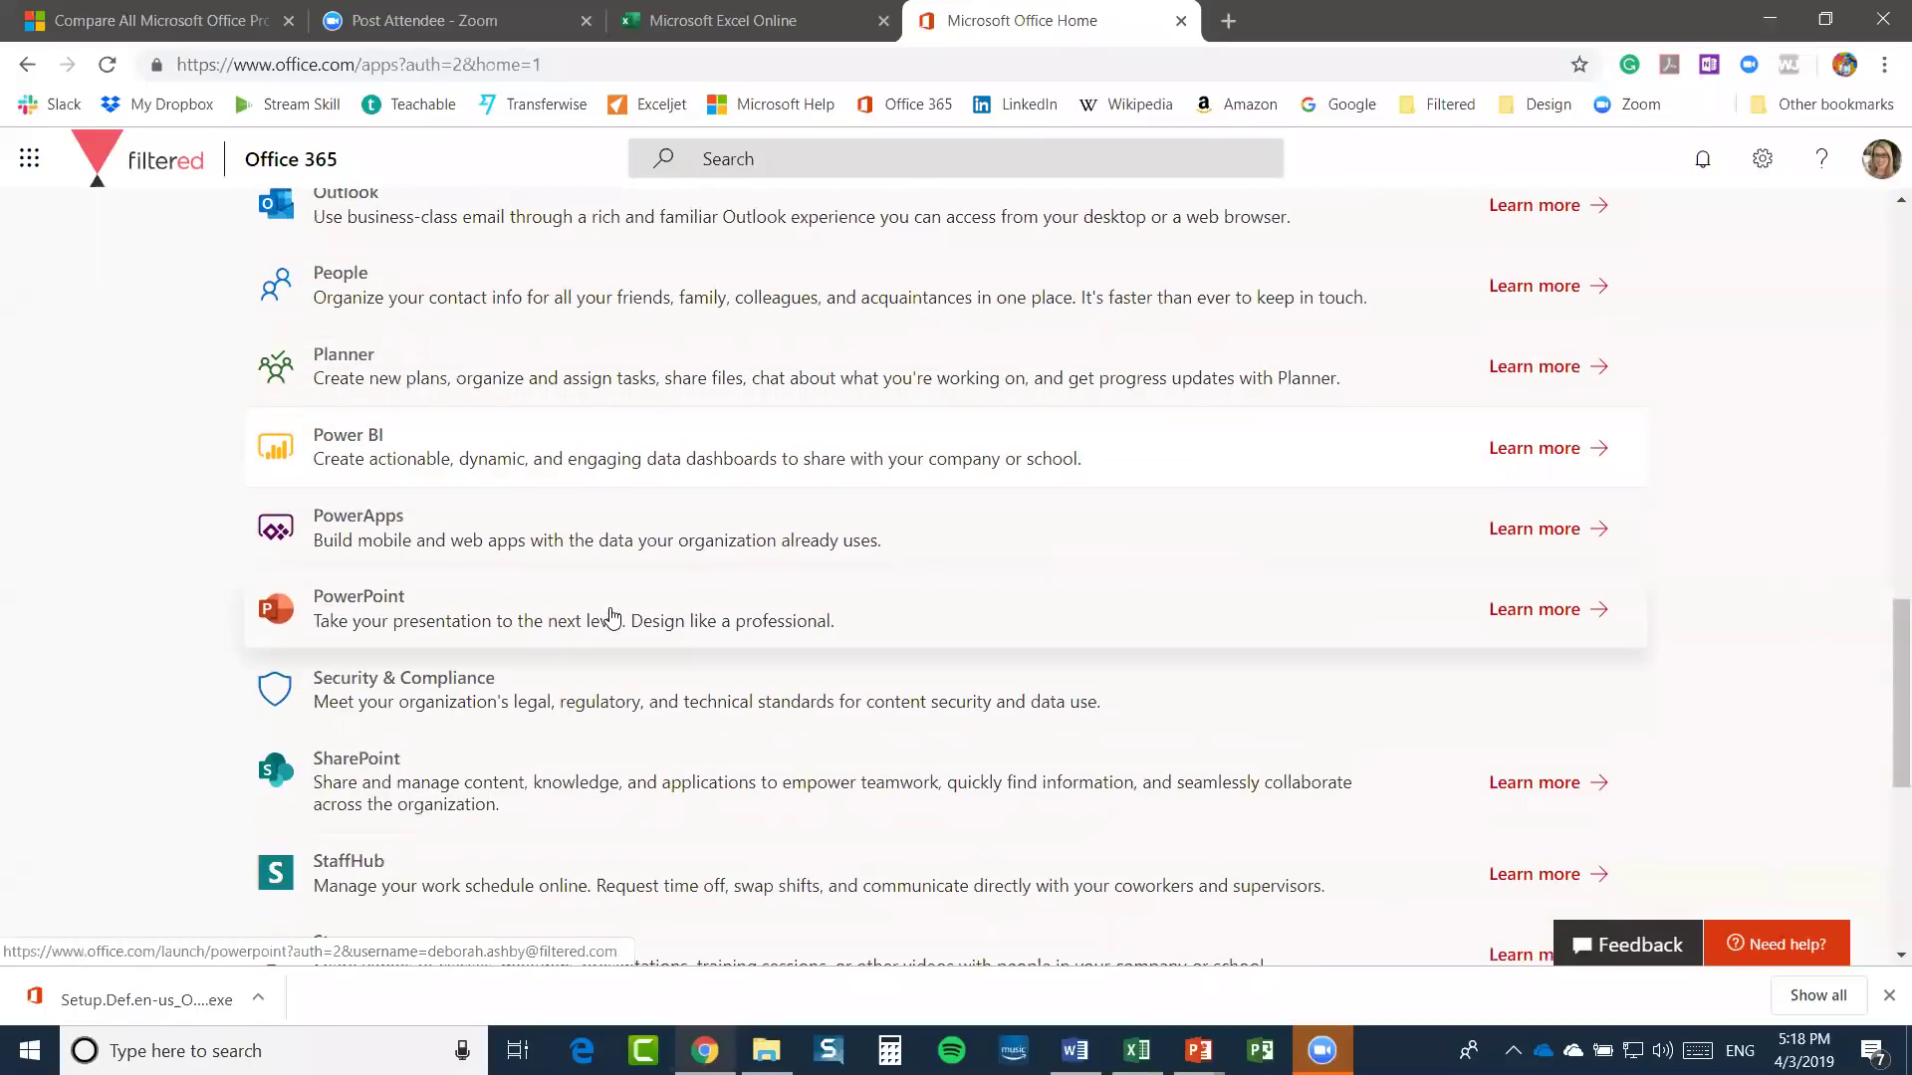
scroll(691, 597, "down", 4)
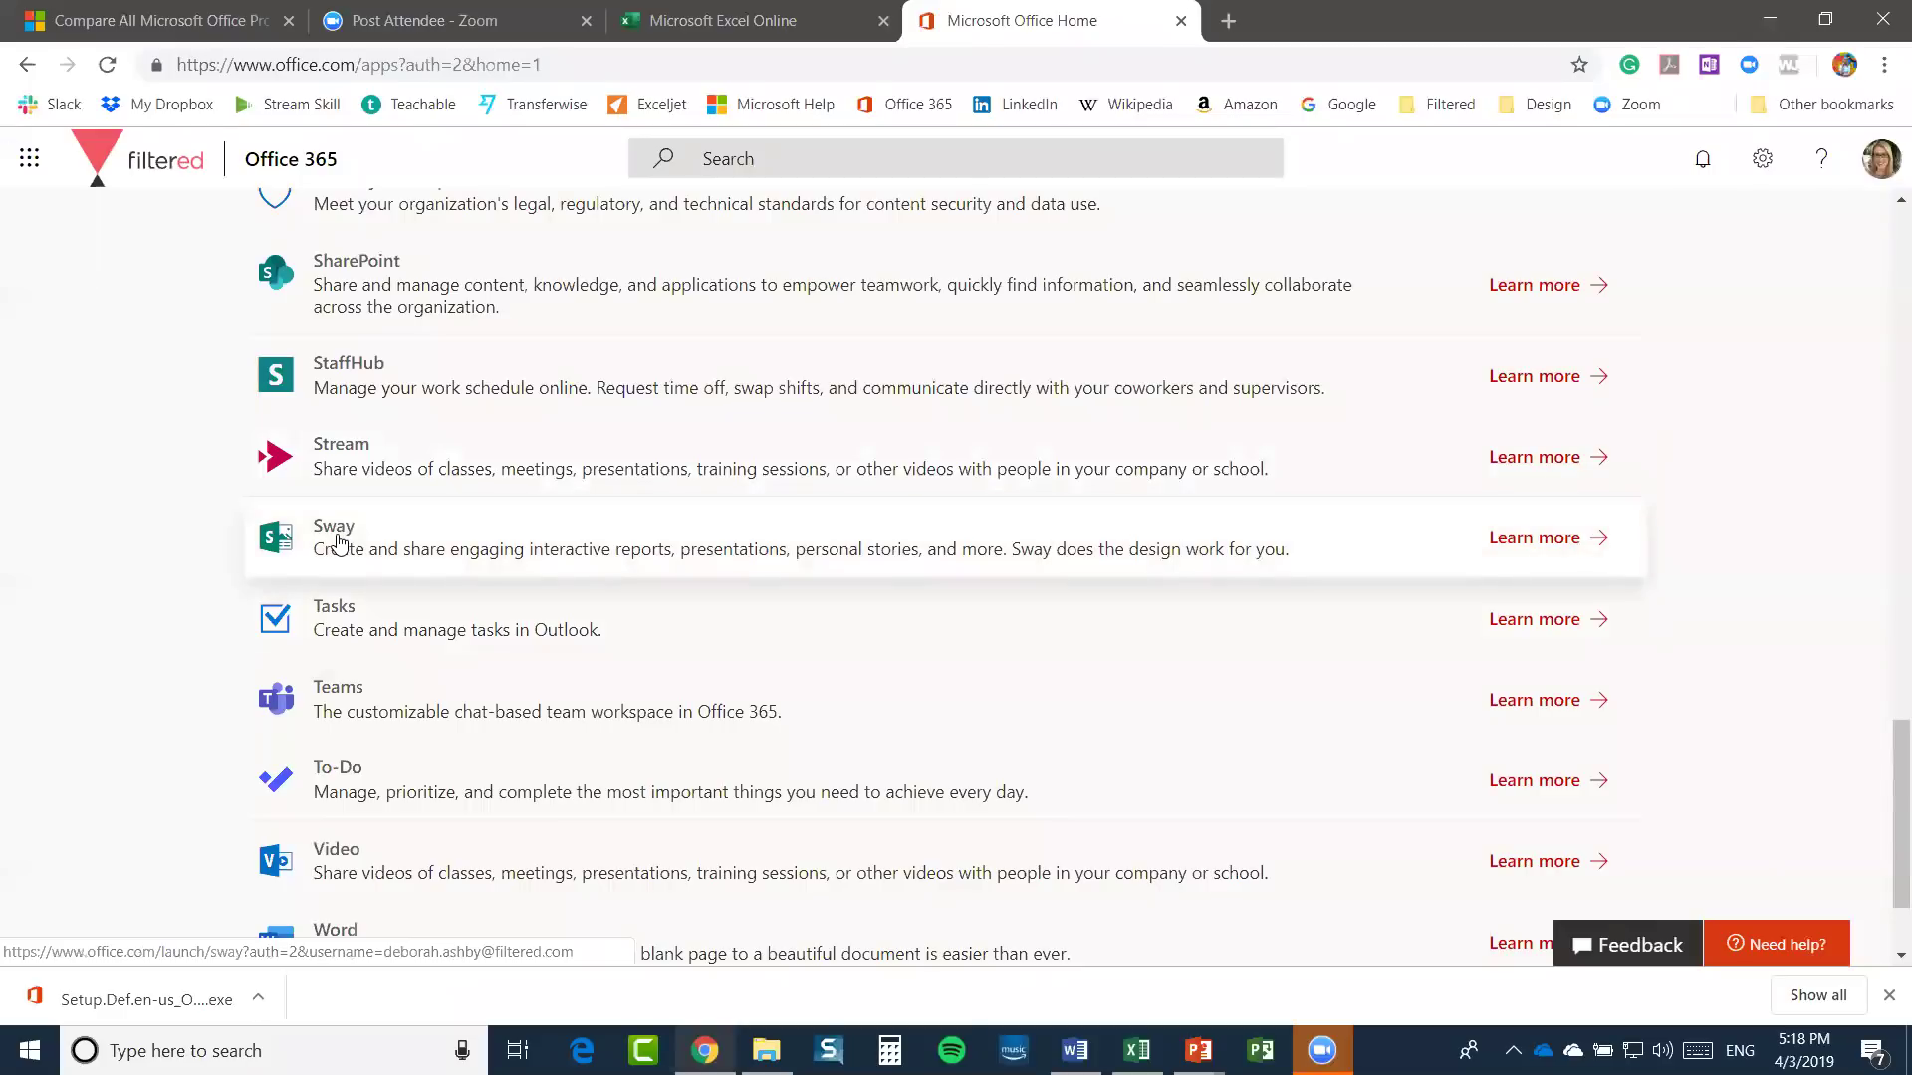
left_click(338, 543)
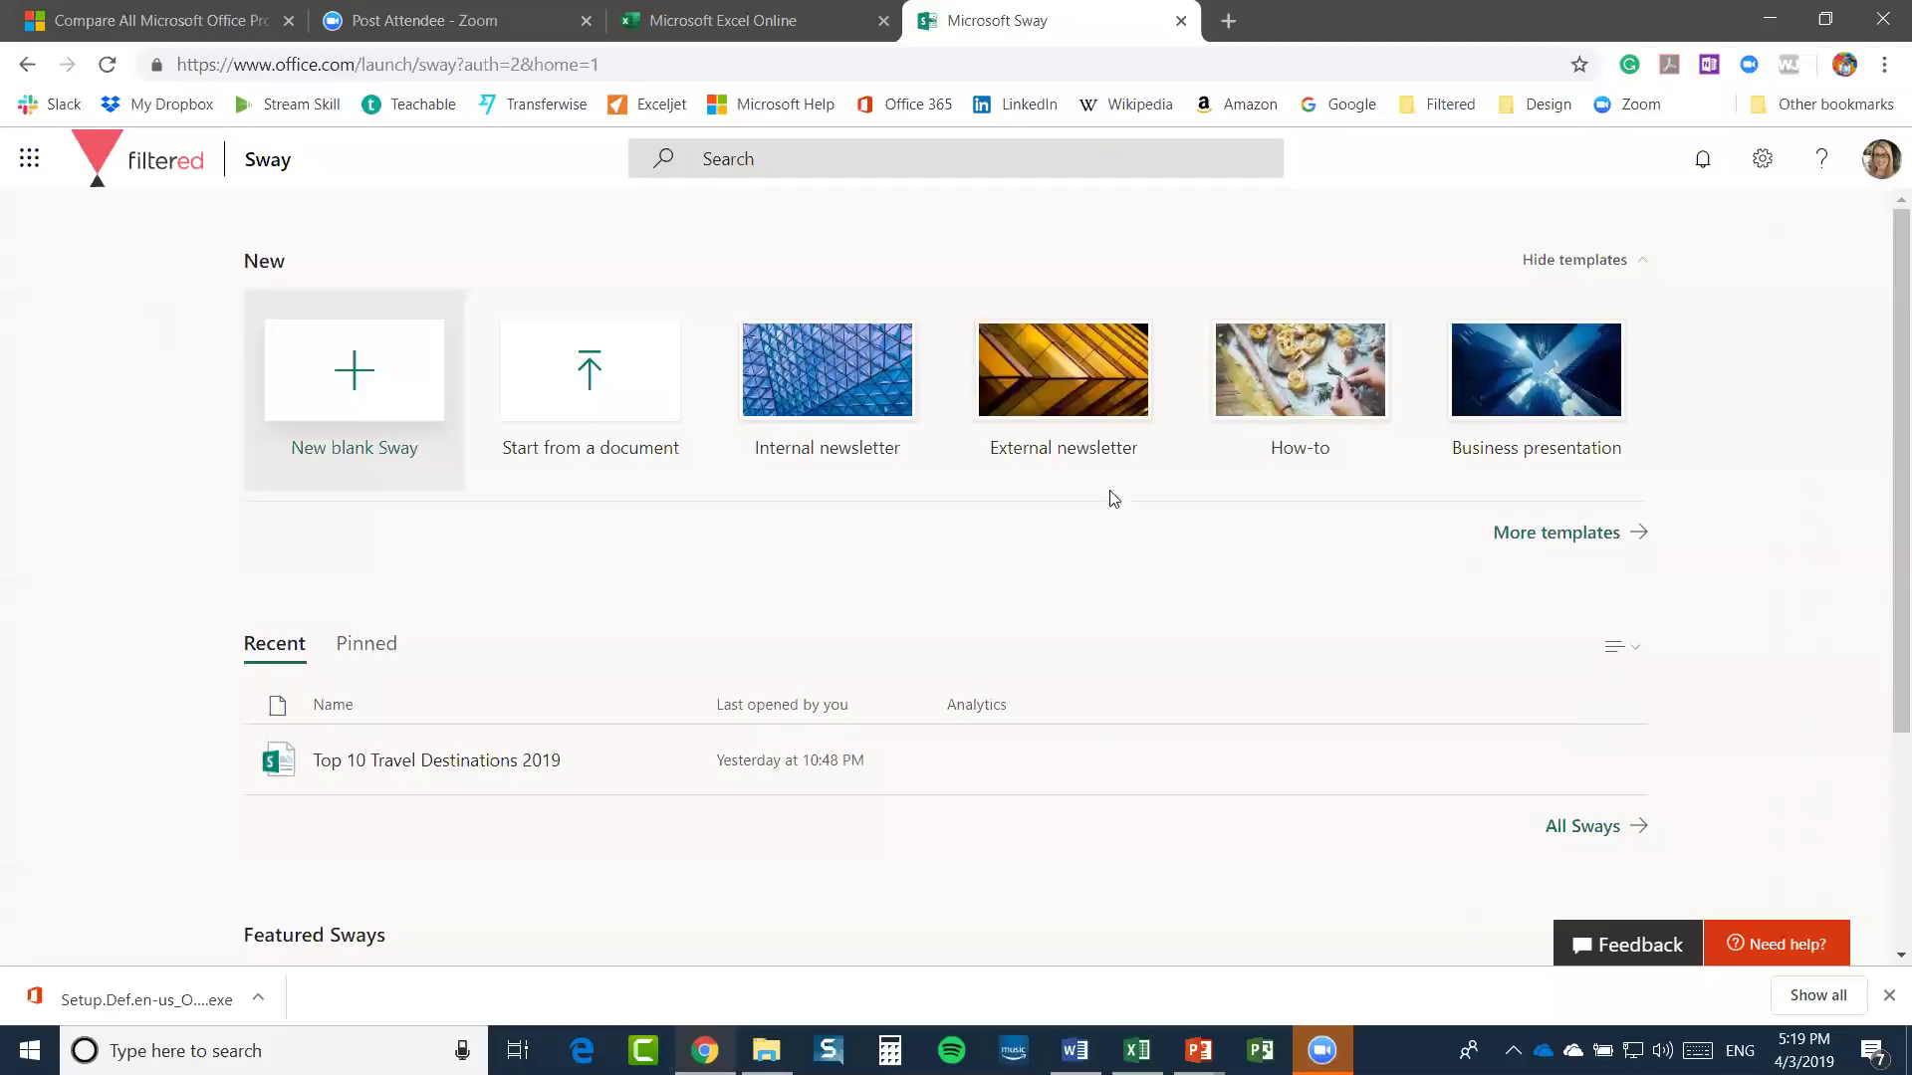
Create a new blank Sway, view its Design page and return to the Storyline
left_click(364, 373)
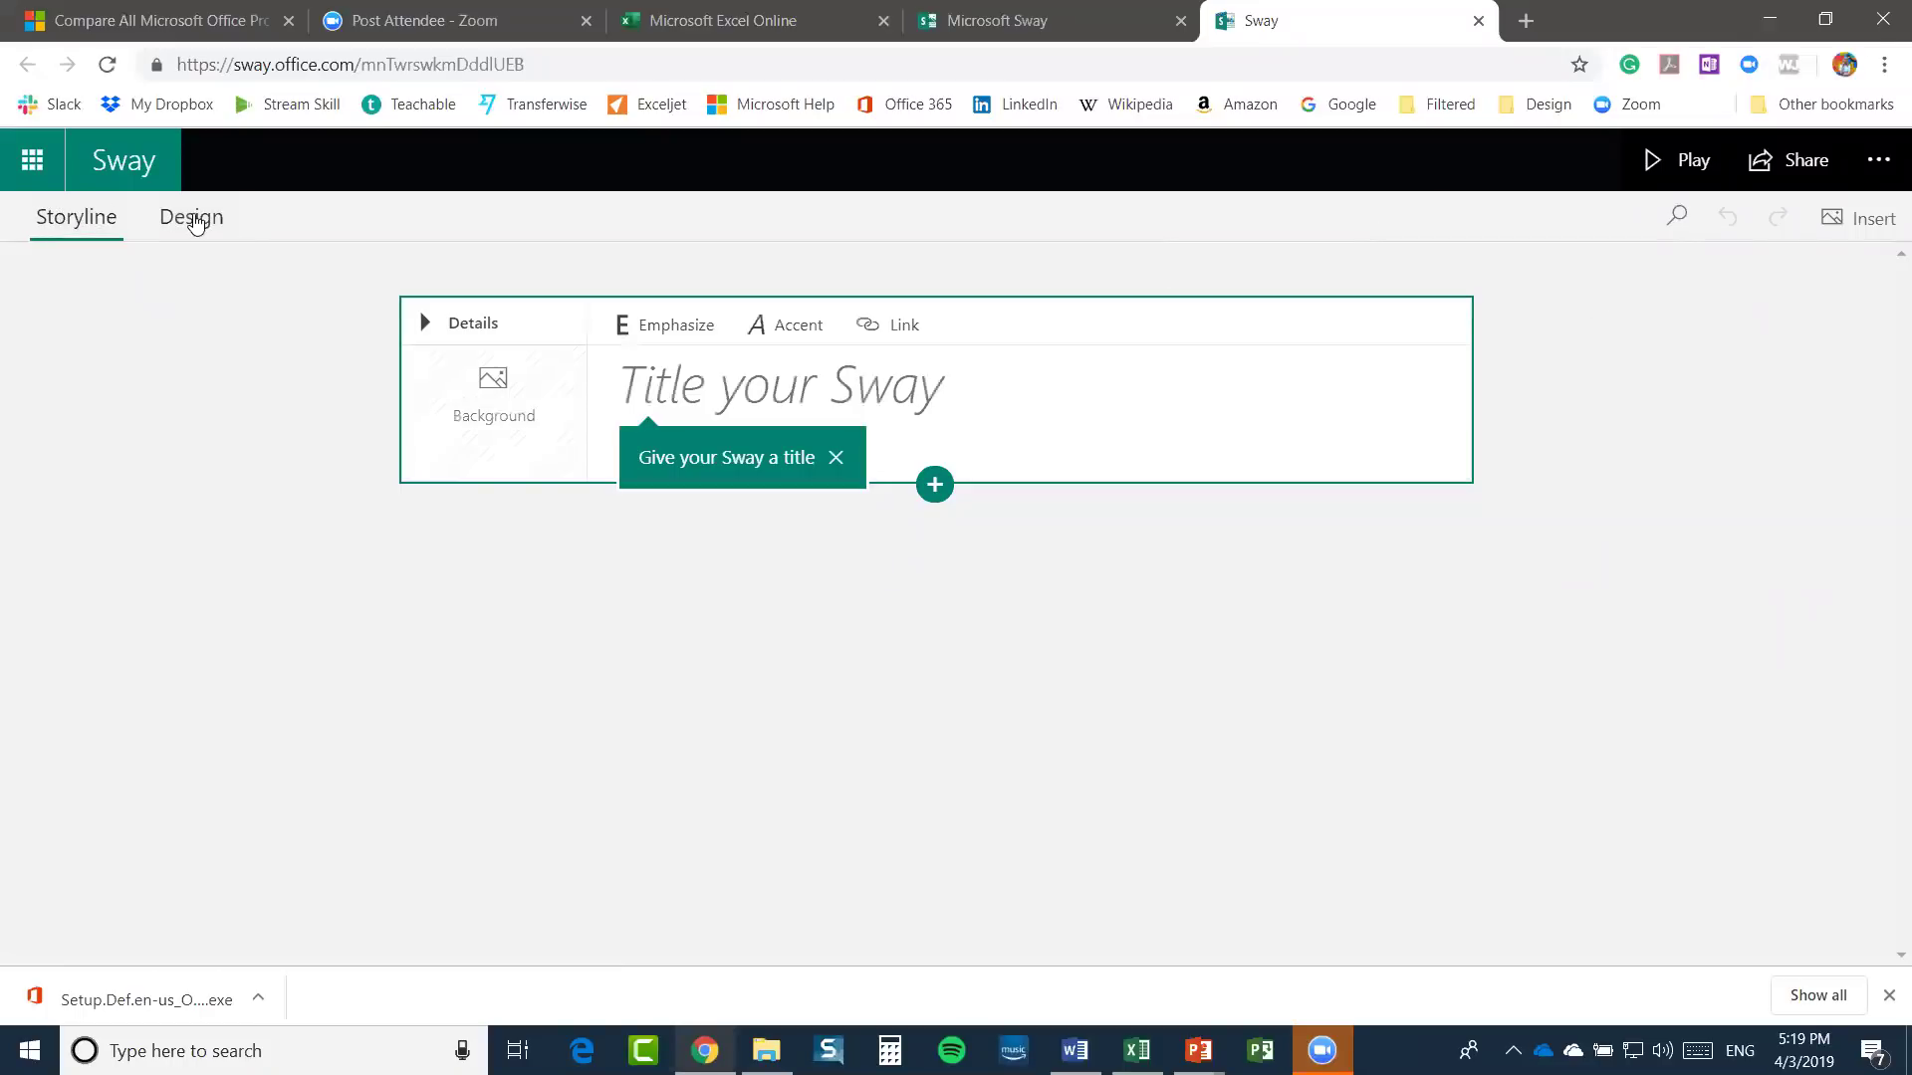
left_click(194, 219)
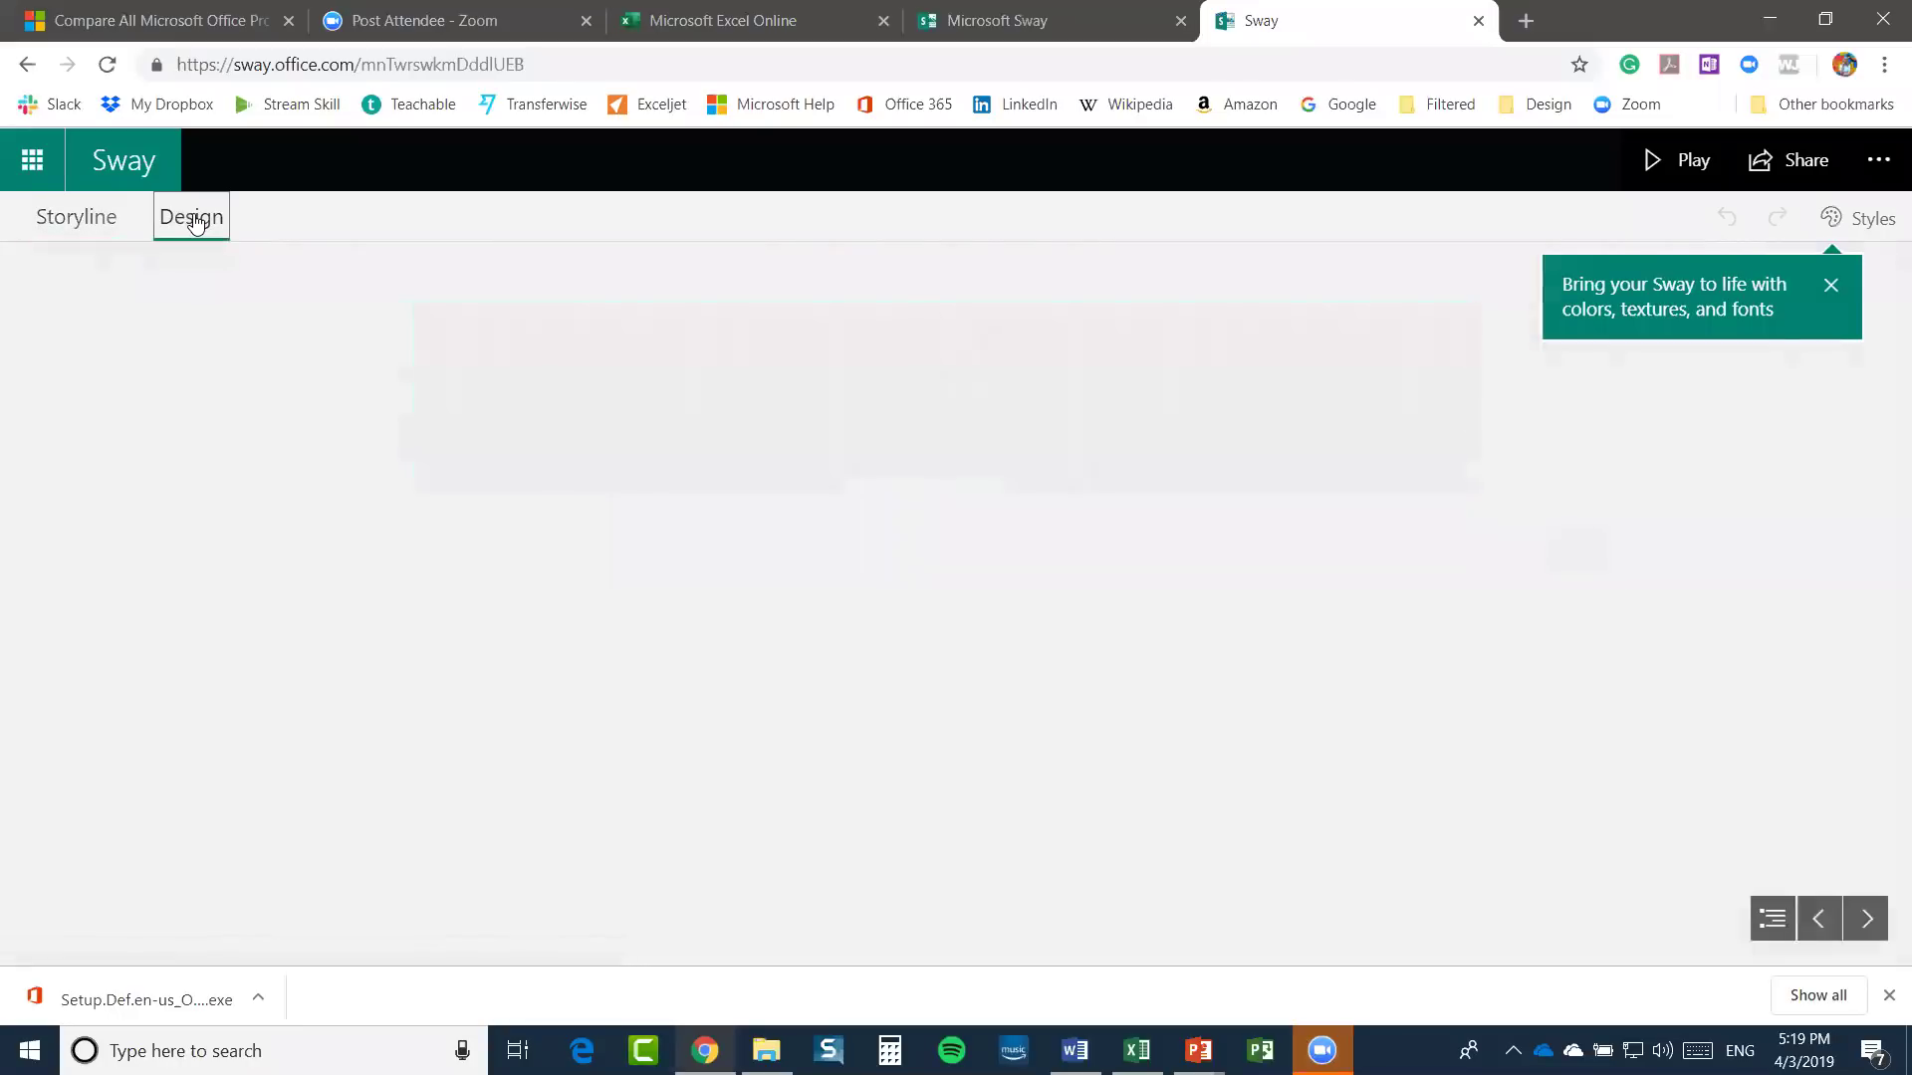
left_click(73, 219)
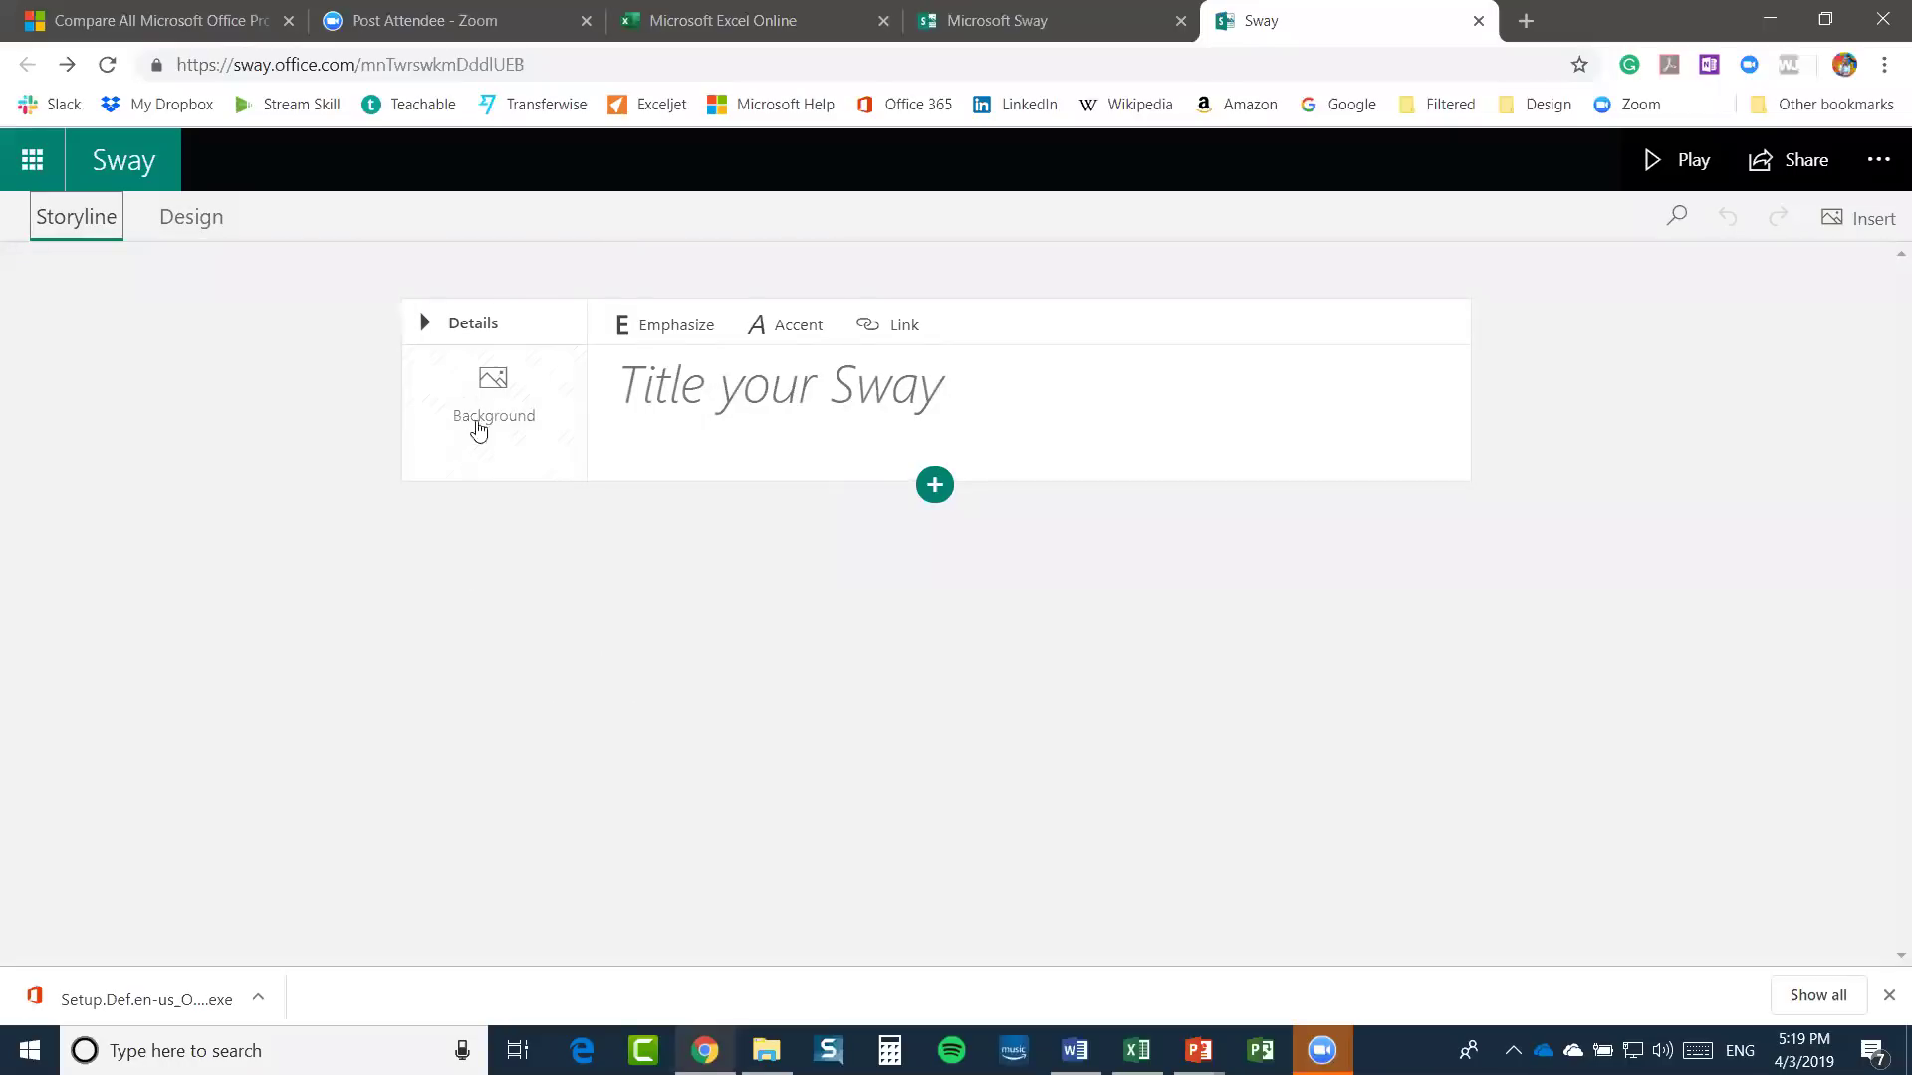
Set the title card's background to the 1920 x 1289 forest stream image from the suggested Nature search
left_click(495, 393)
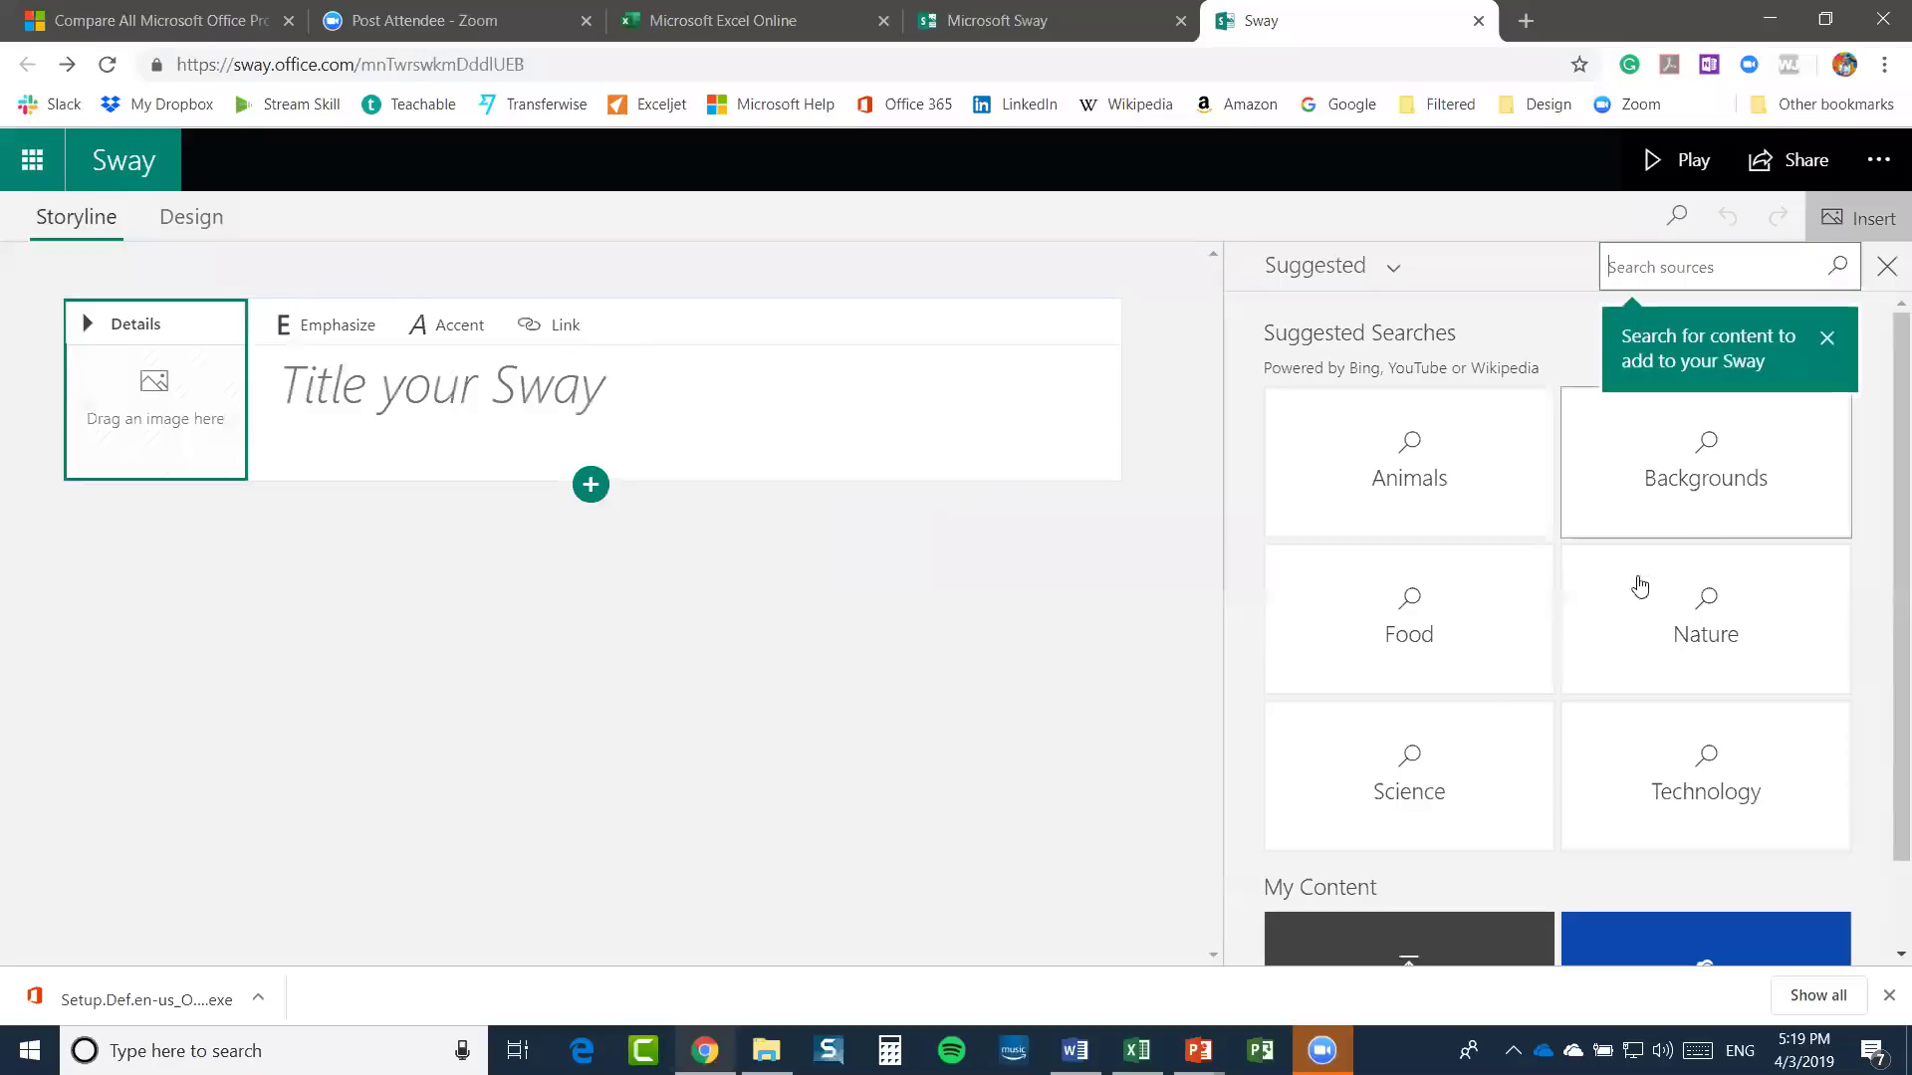
scroll(1523, 713, "down", 1)
scroll(1444, 647, "up", 1)
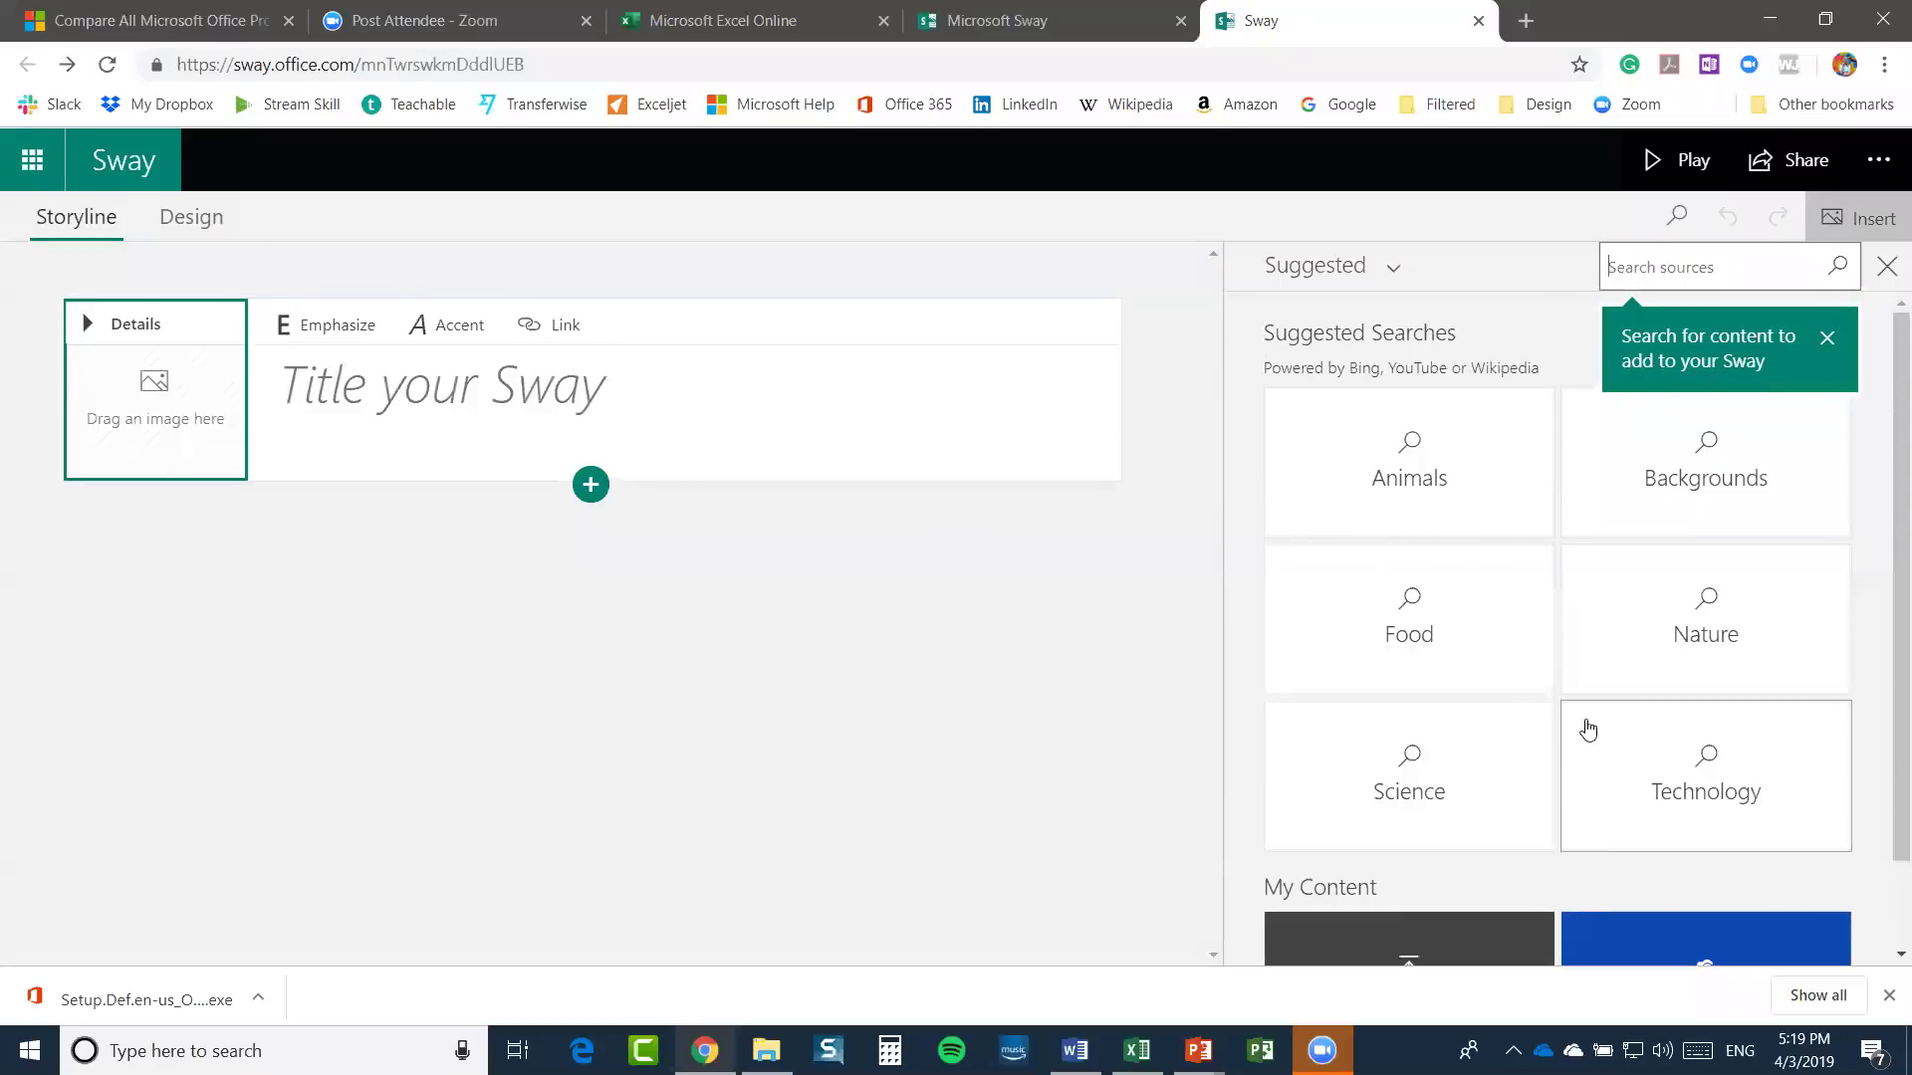
left_click(1609, 610)
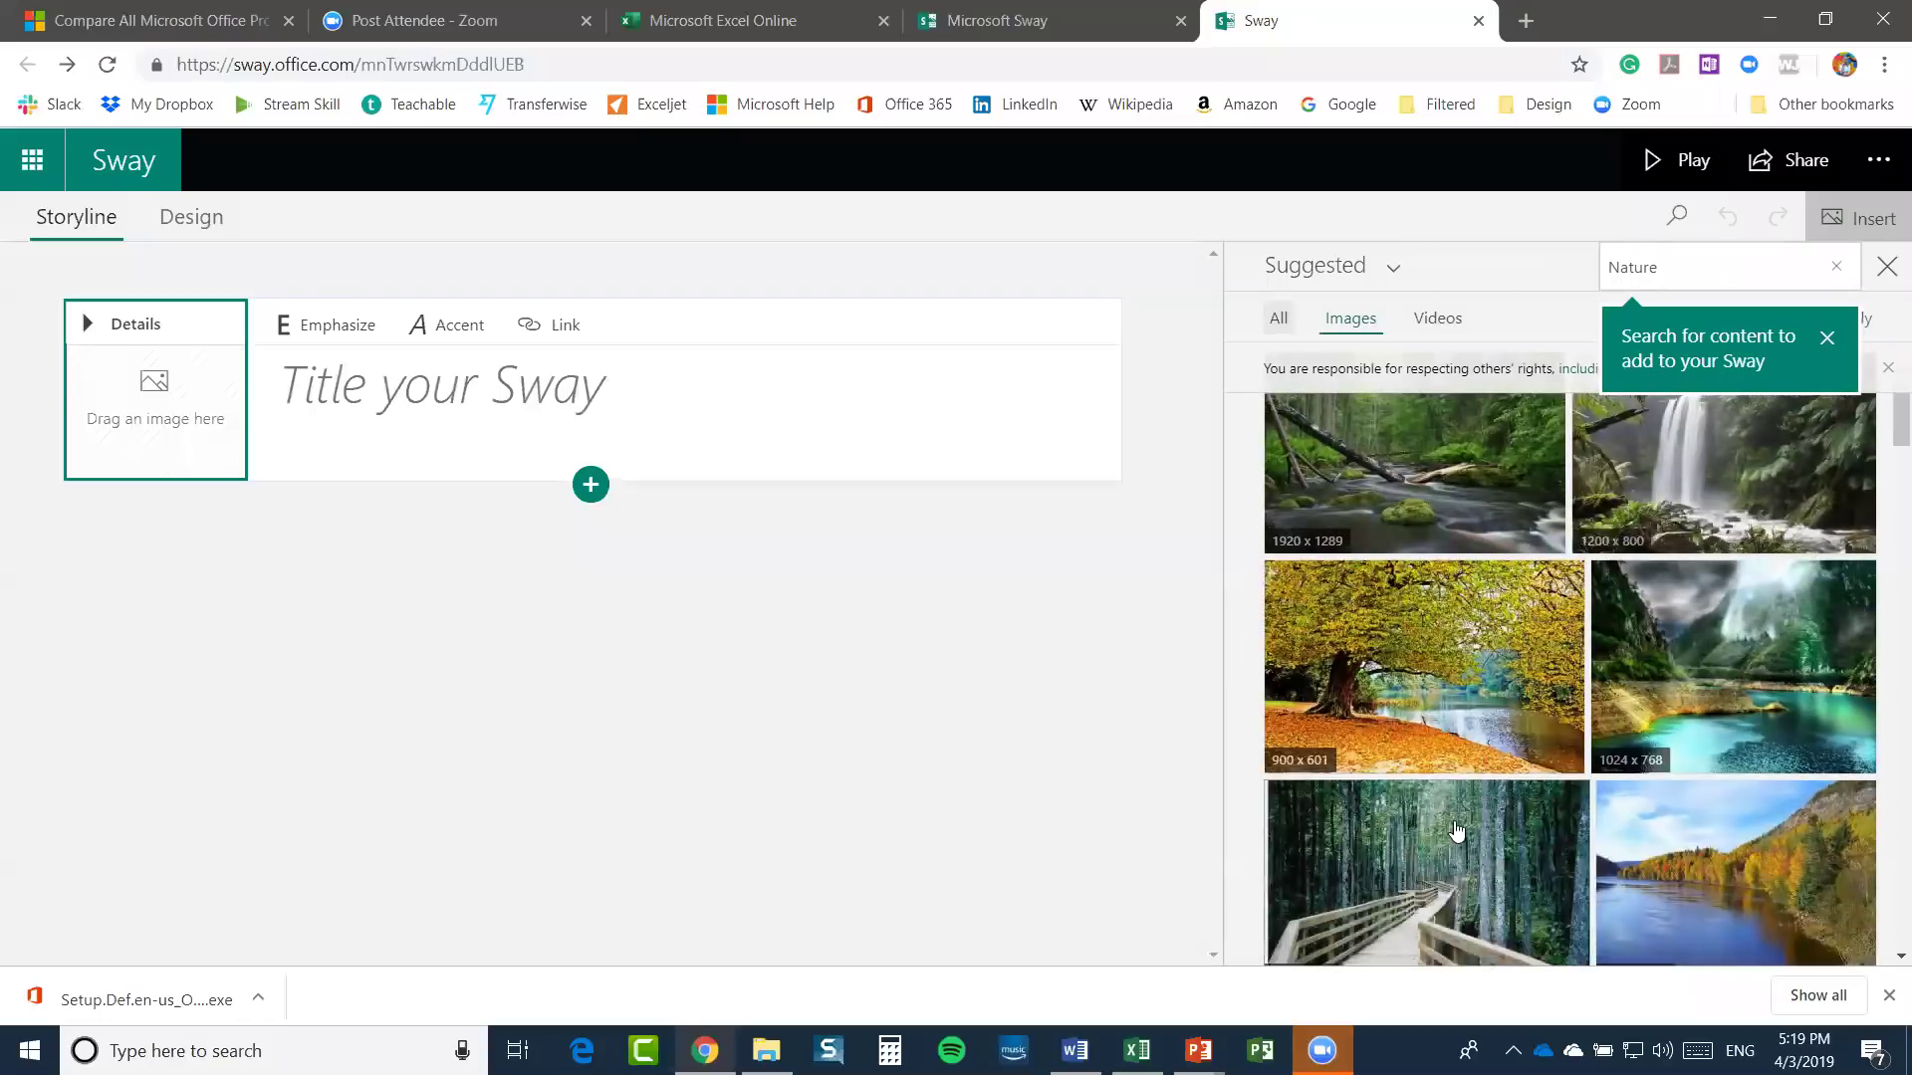
left_click_drag(1436, 498, 163, 429)
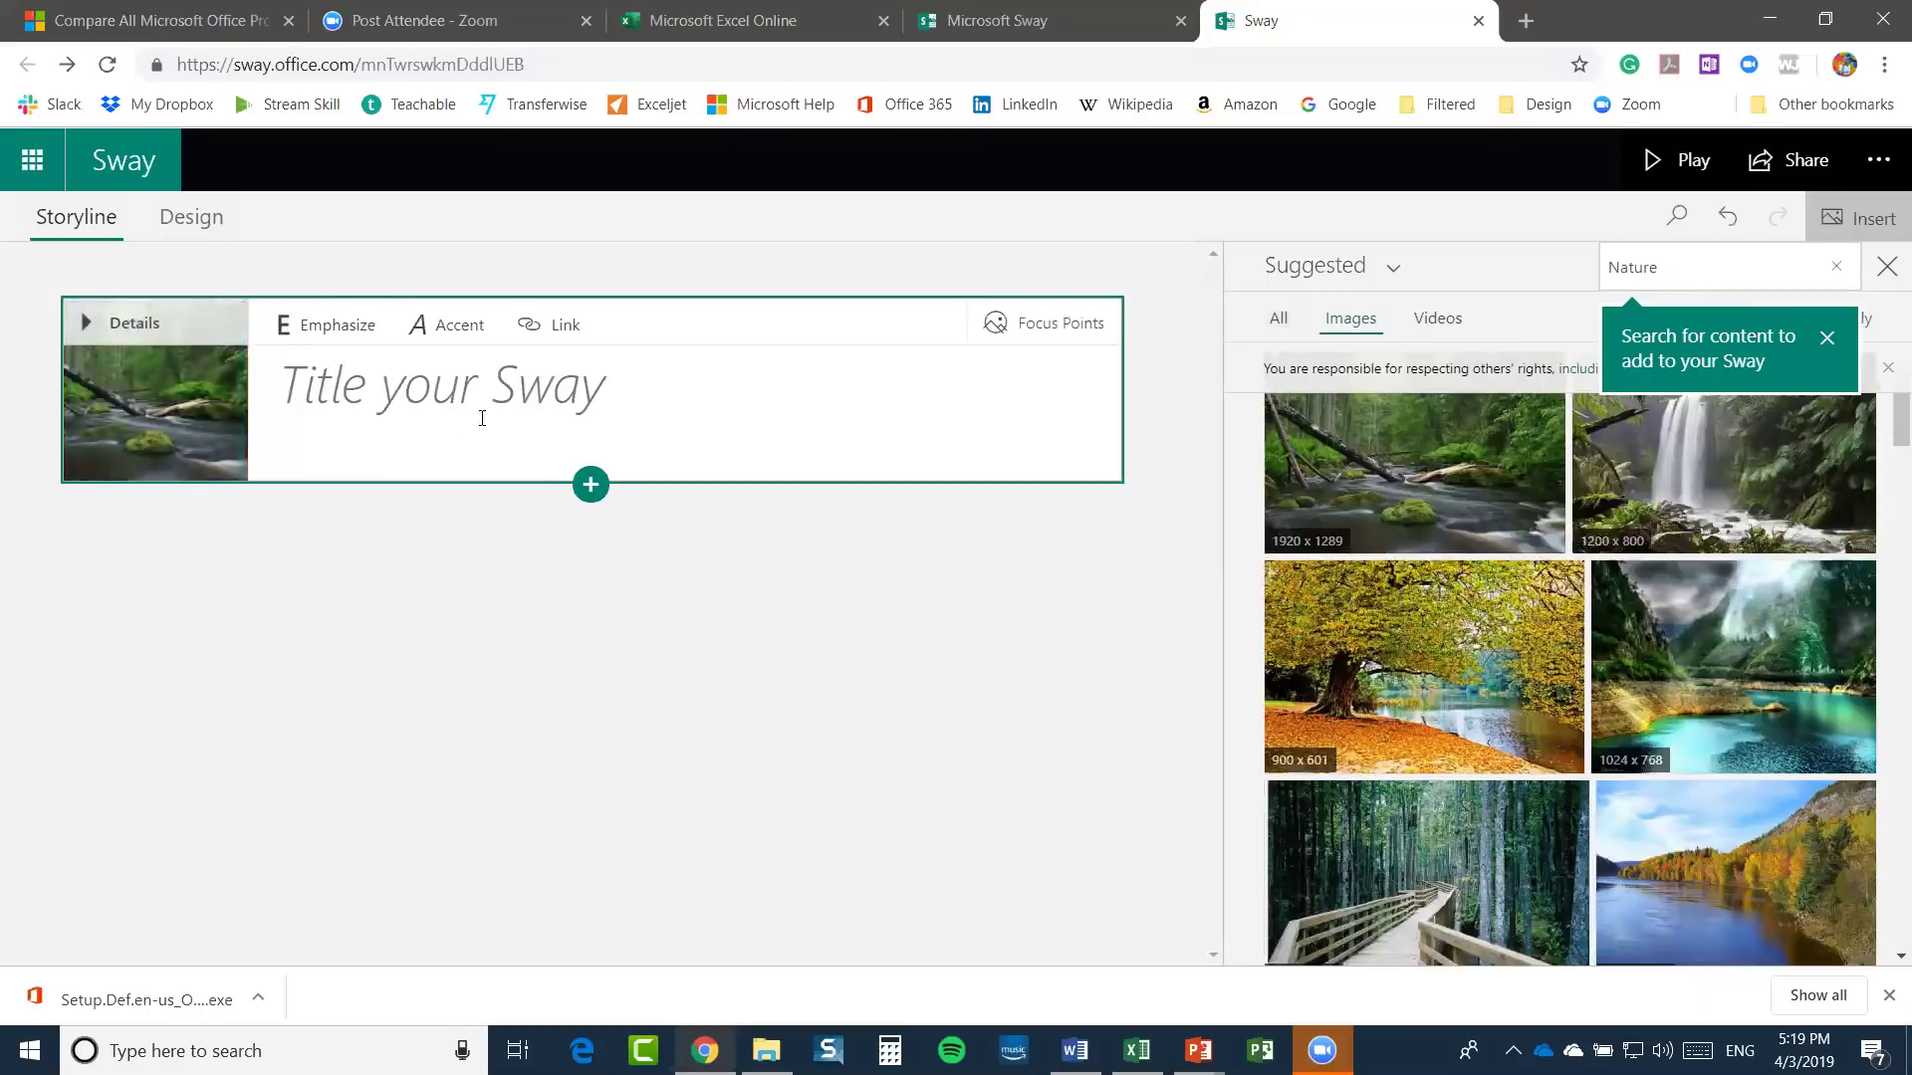
Title the Sway "Best travel destinations 2019"
left_click(508, 393)
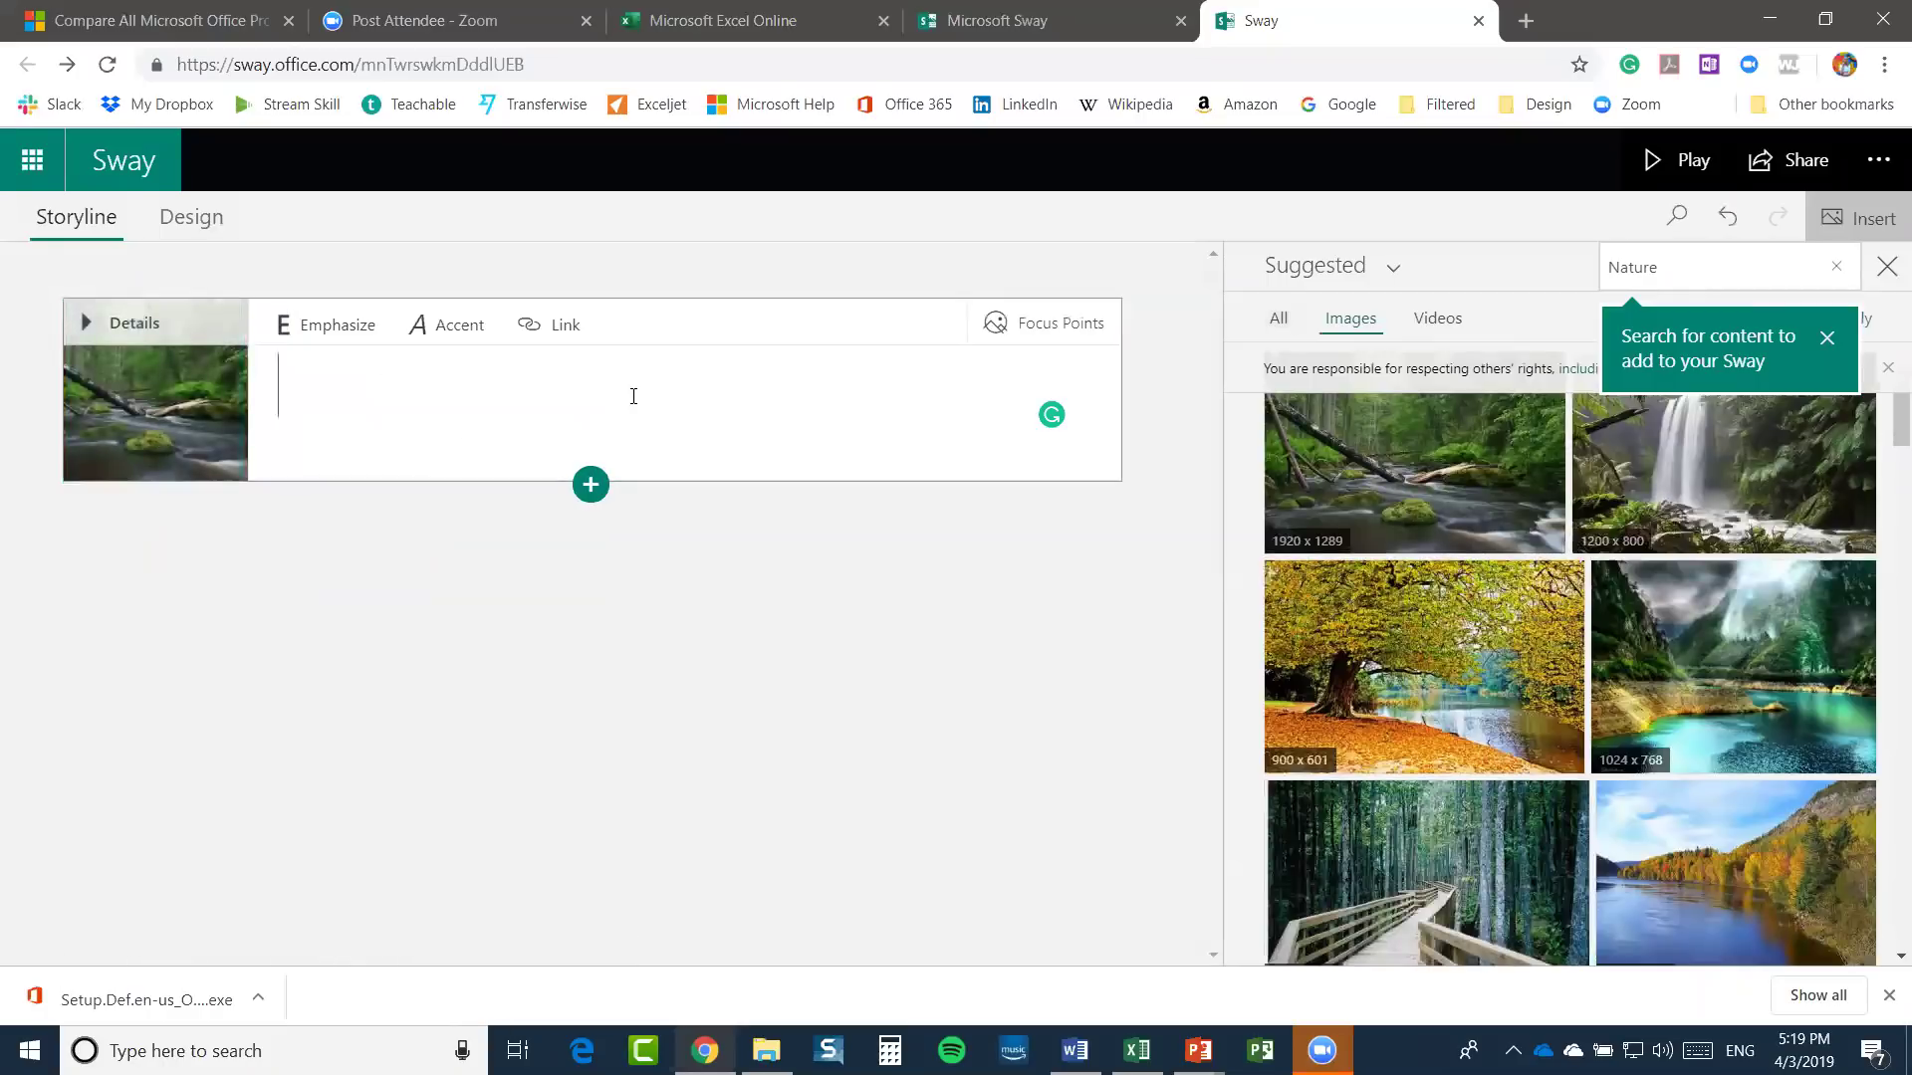
type("Best tra")
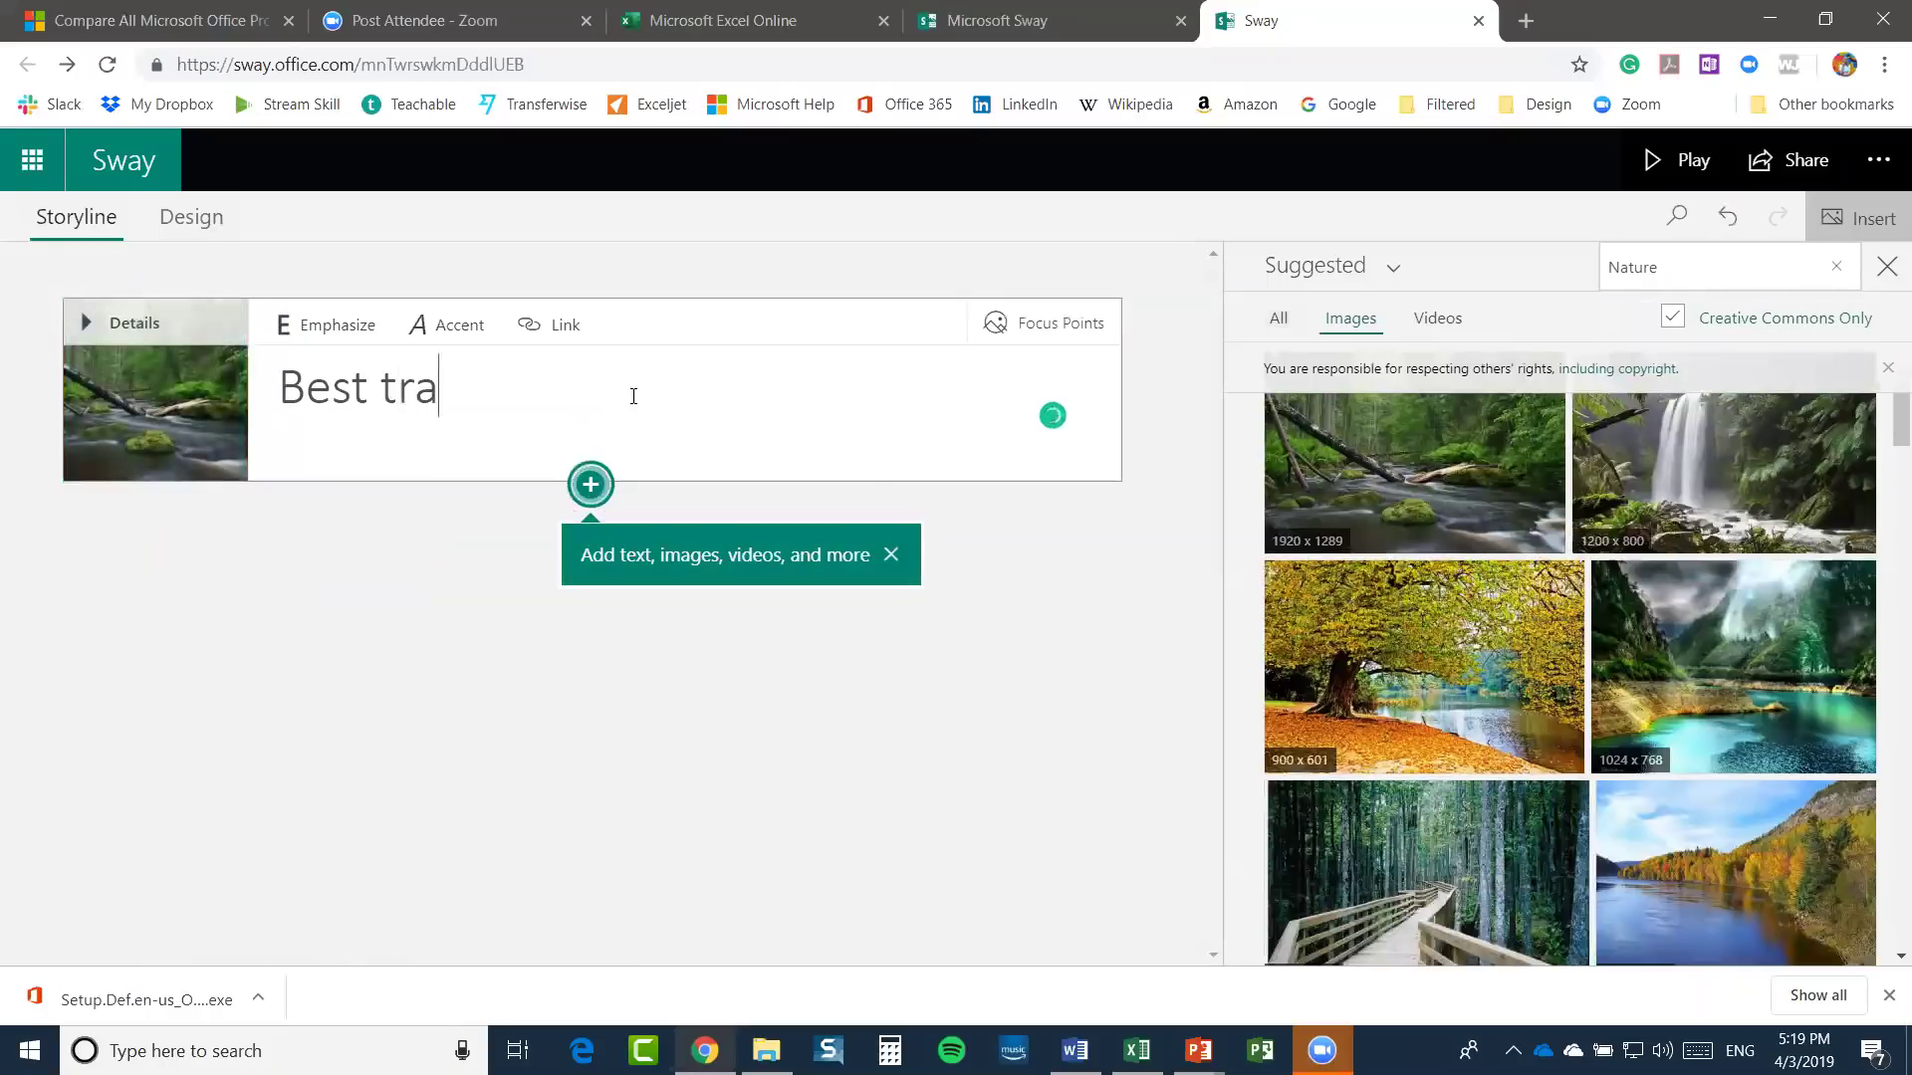
type("vel destionati")
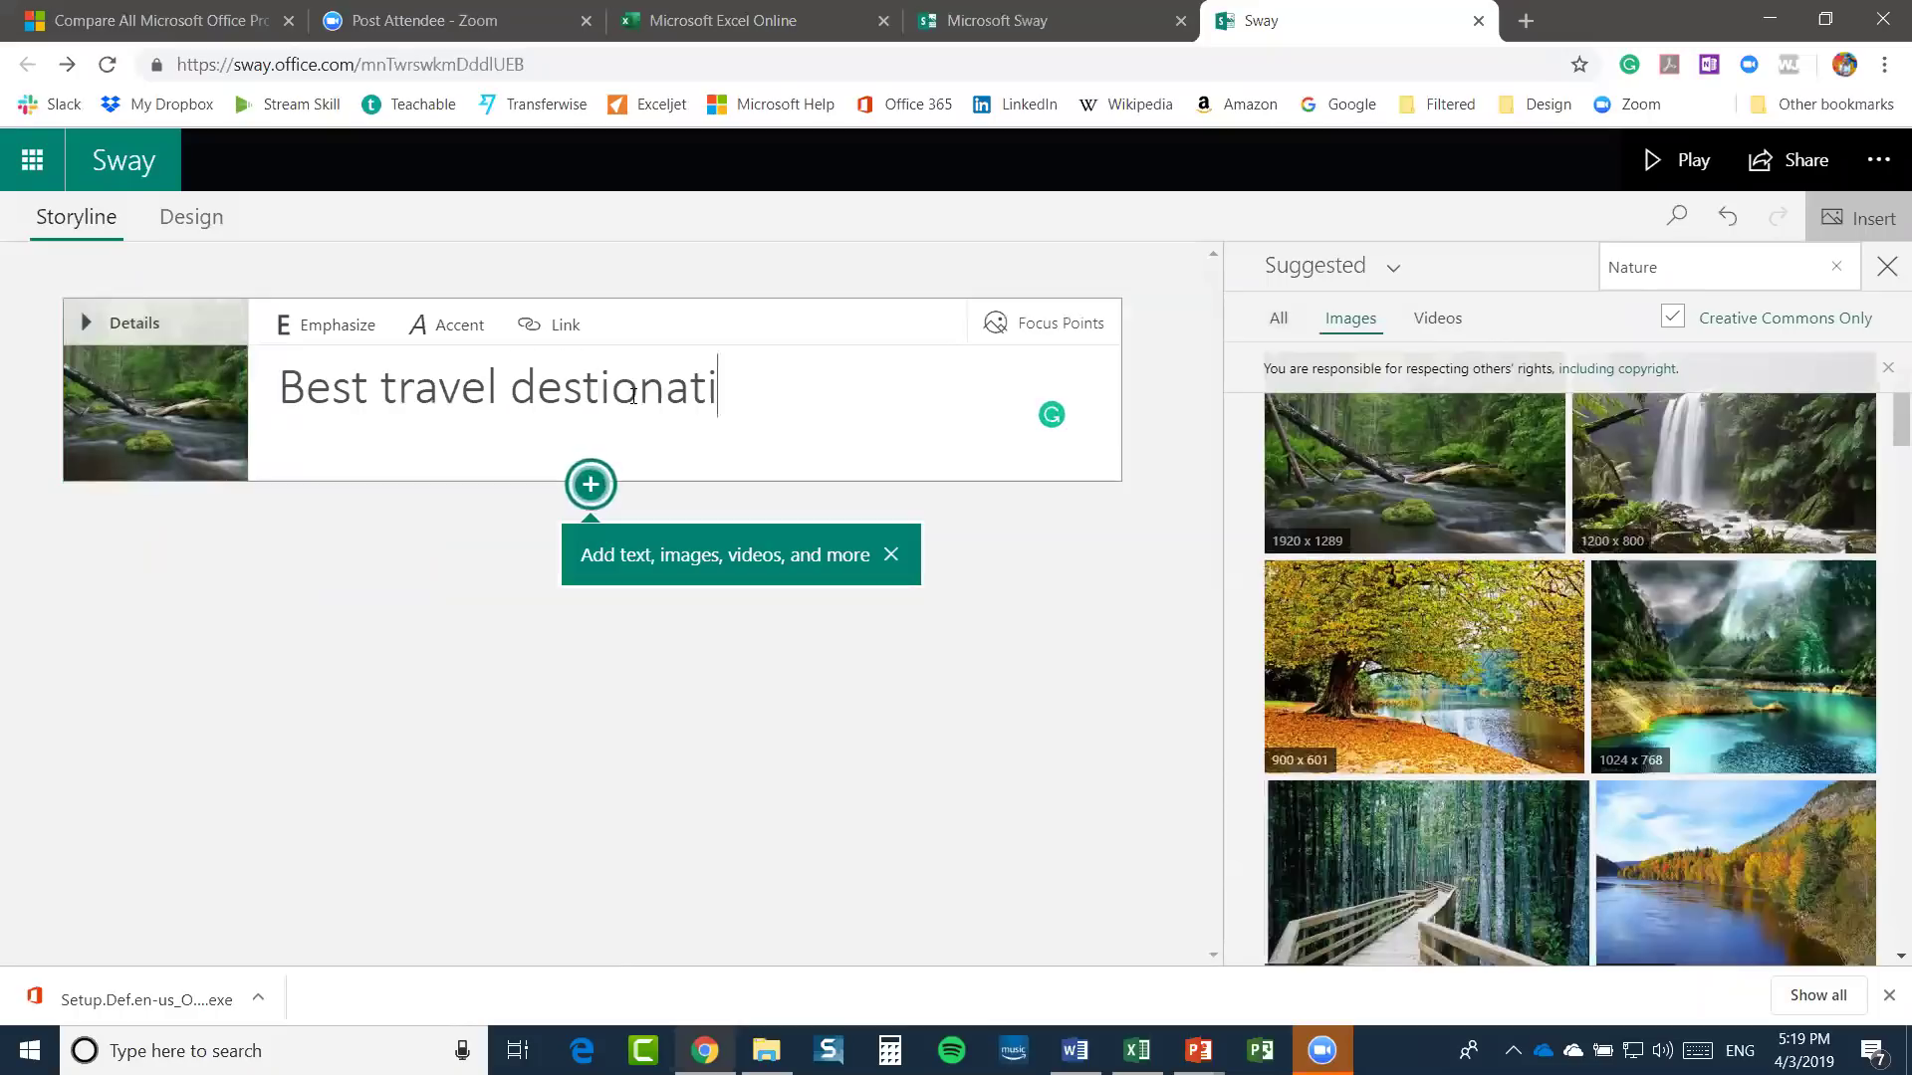
type("ons 2019")
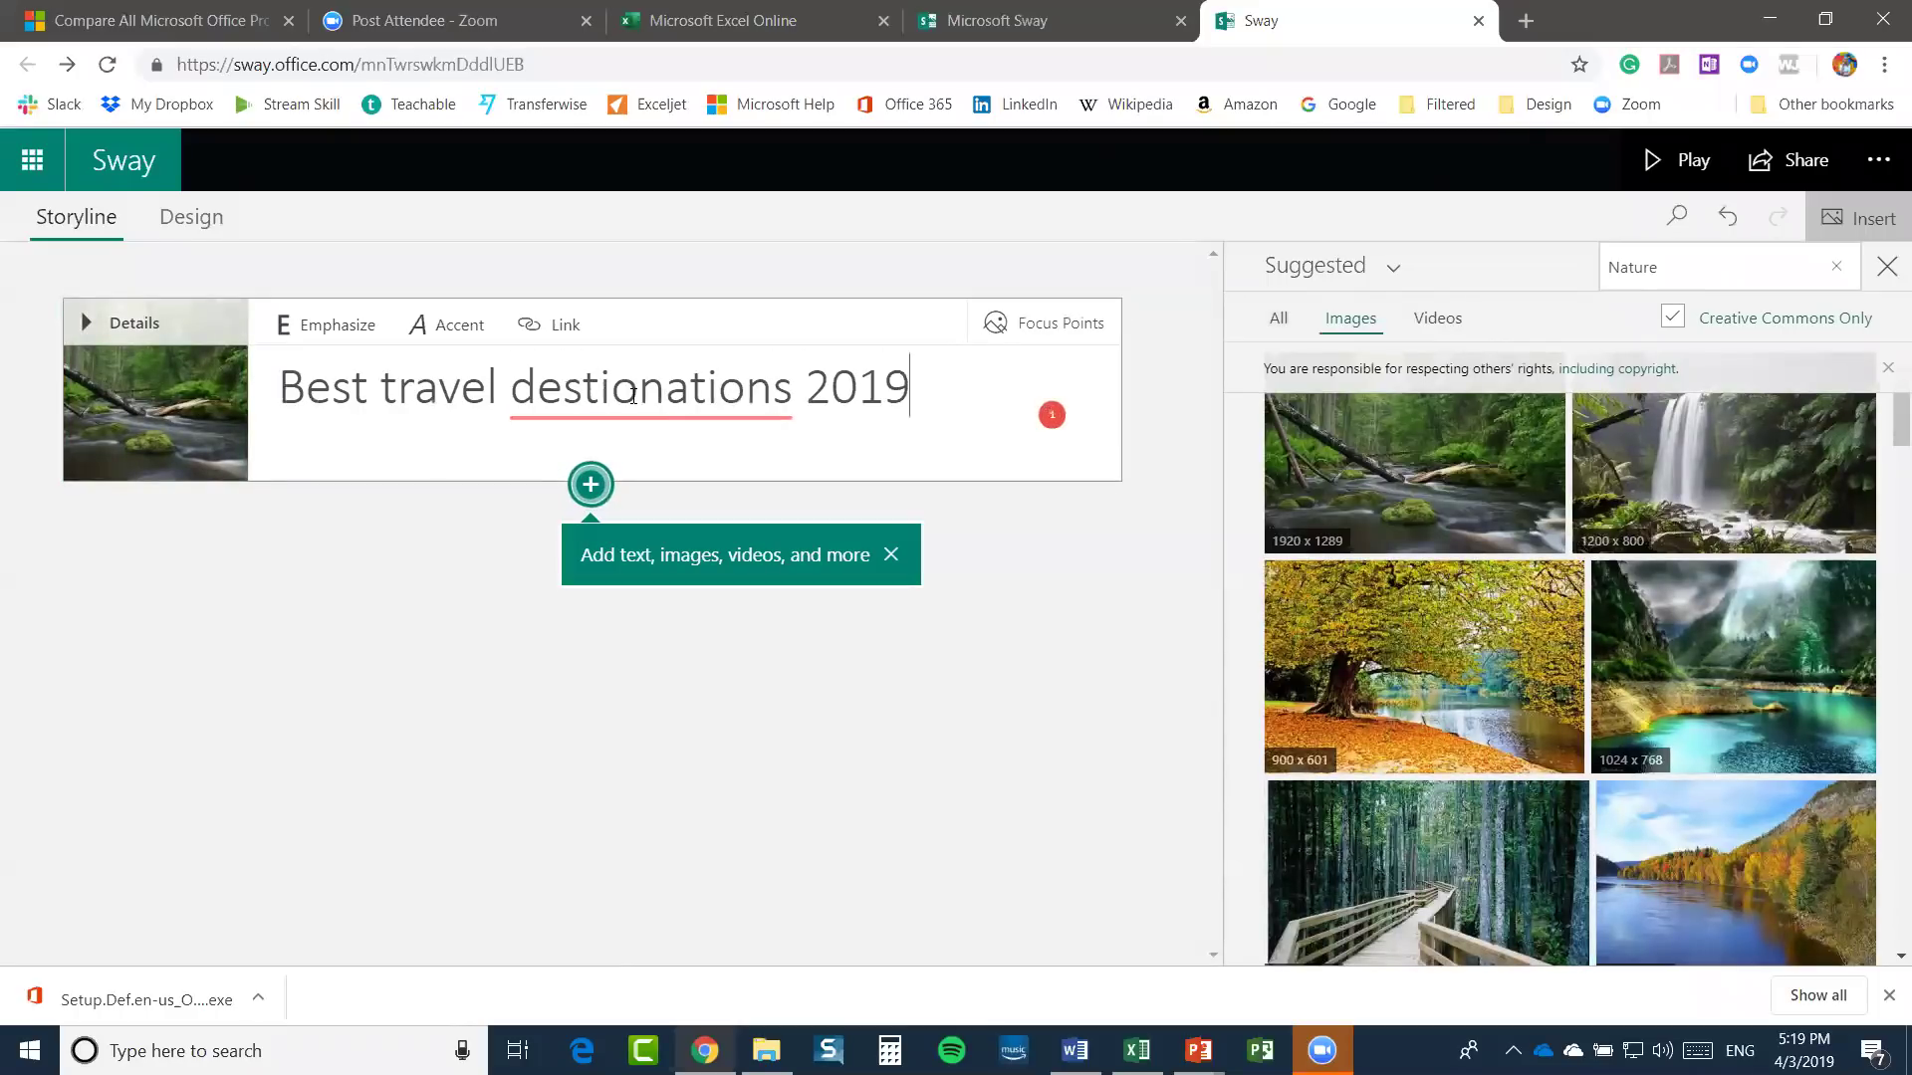
key("BackSpace")
key("BackSpace")
key("BackSpace")
key("BackSpace")
key("BackSpace")
key("BackSpace")
key("BackSpace")
key("BackSpace")
key("BackSpace")
key("BackSpace")
key("BackSpace")
key("BackSpace")
key("BackSpace")
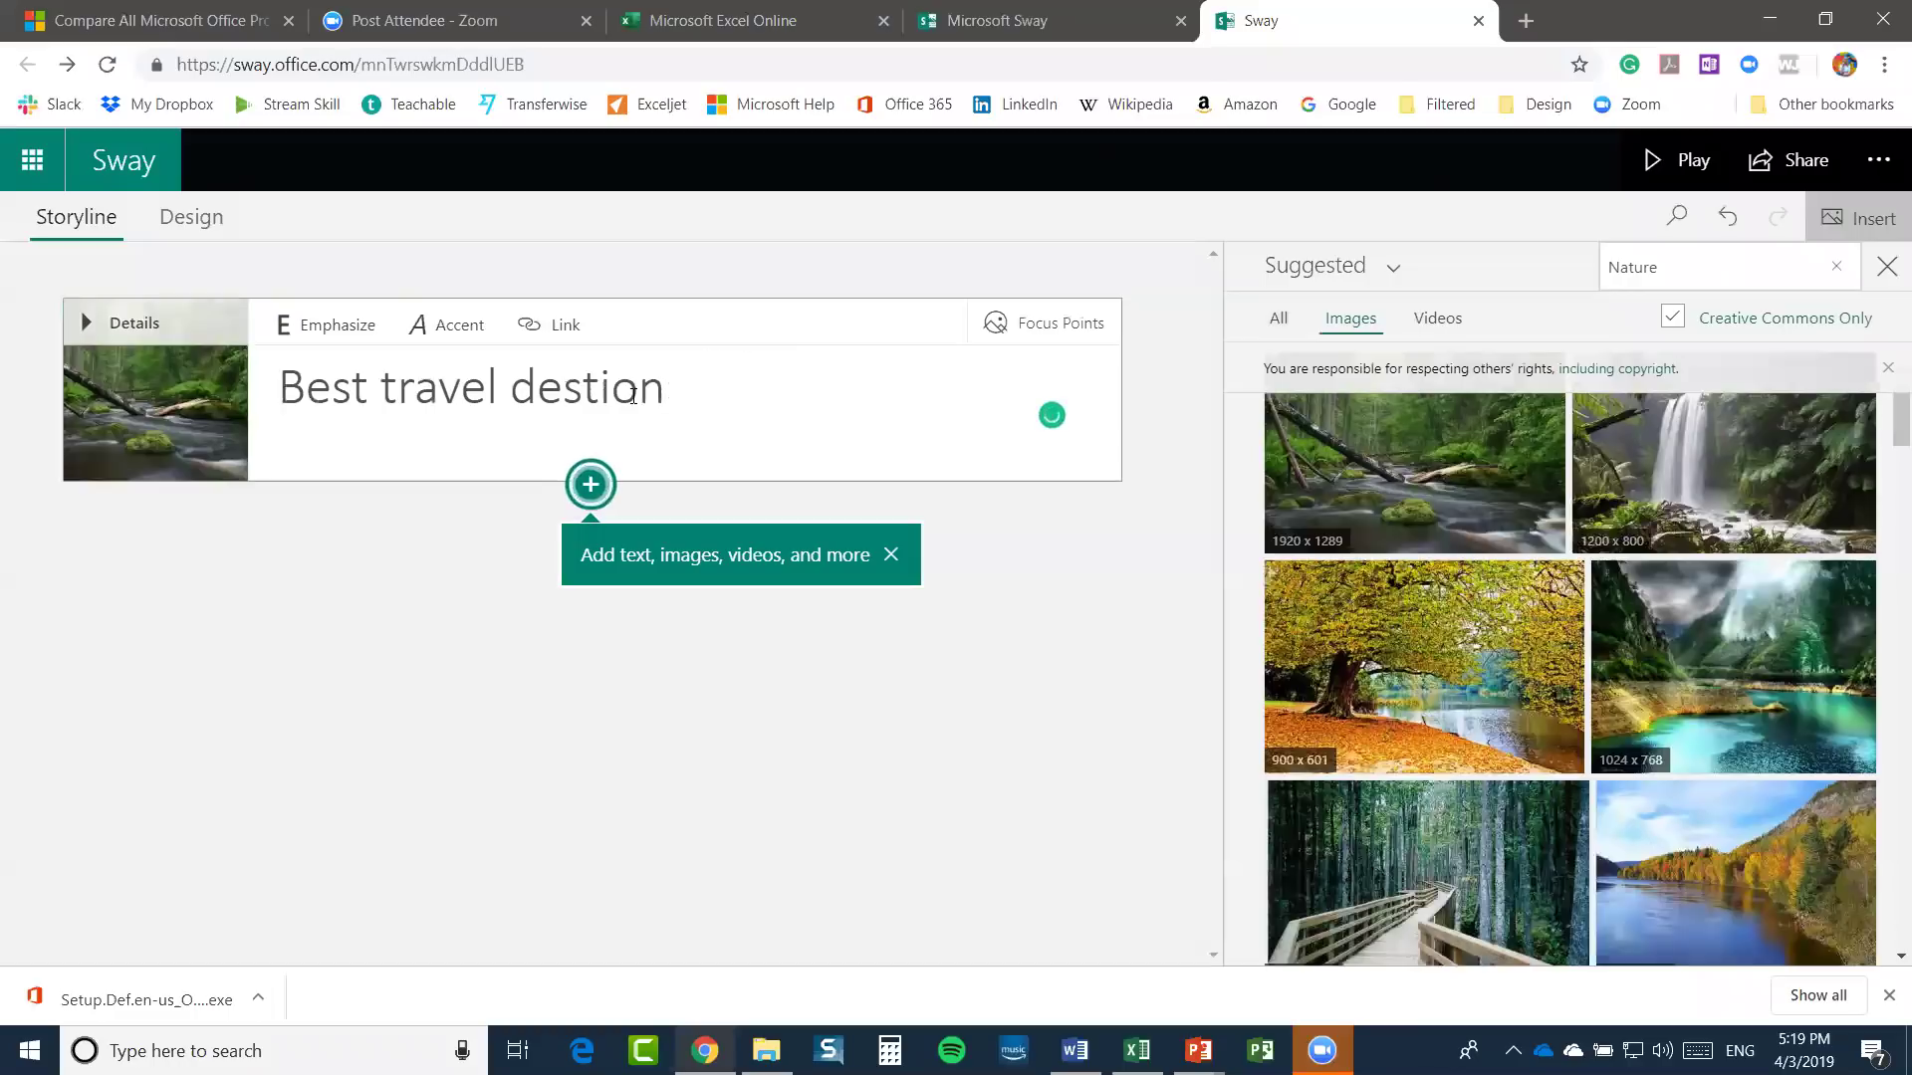
key("BackSpace")
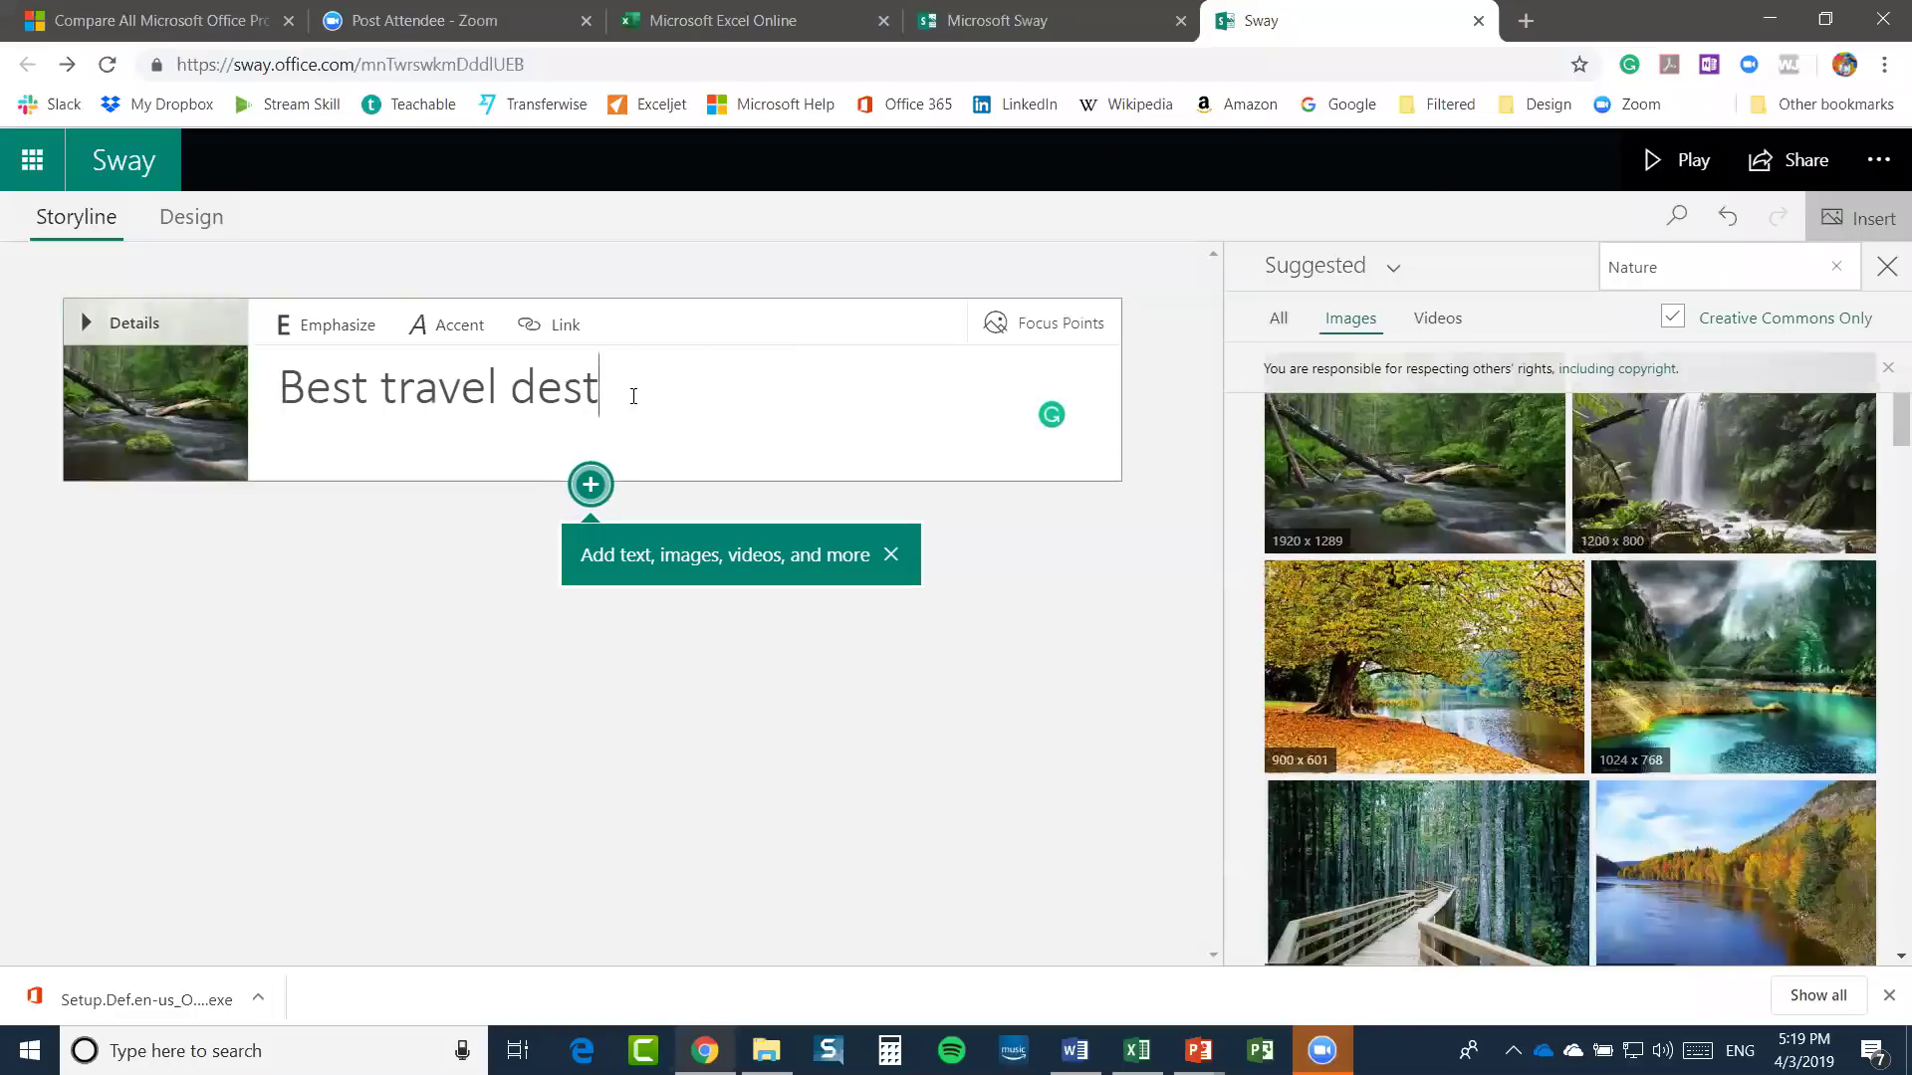
type("inations ")
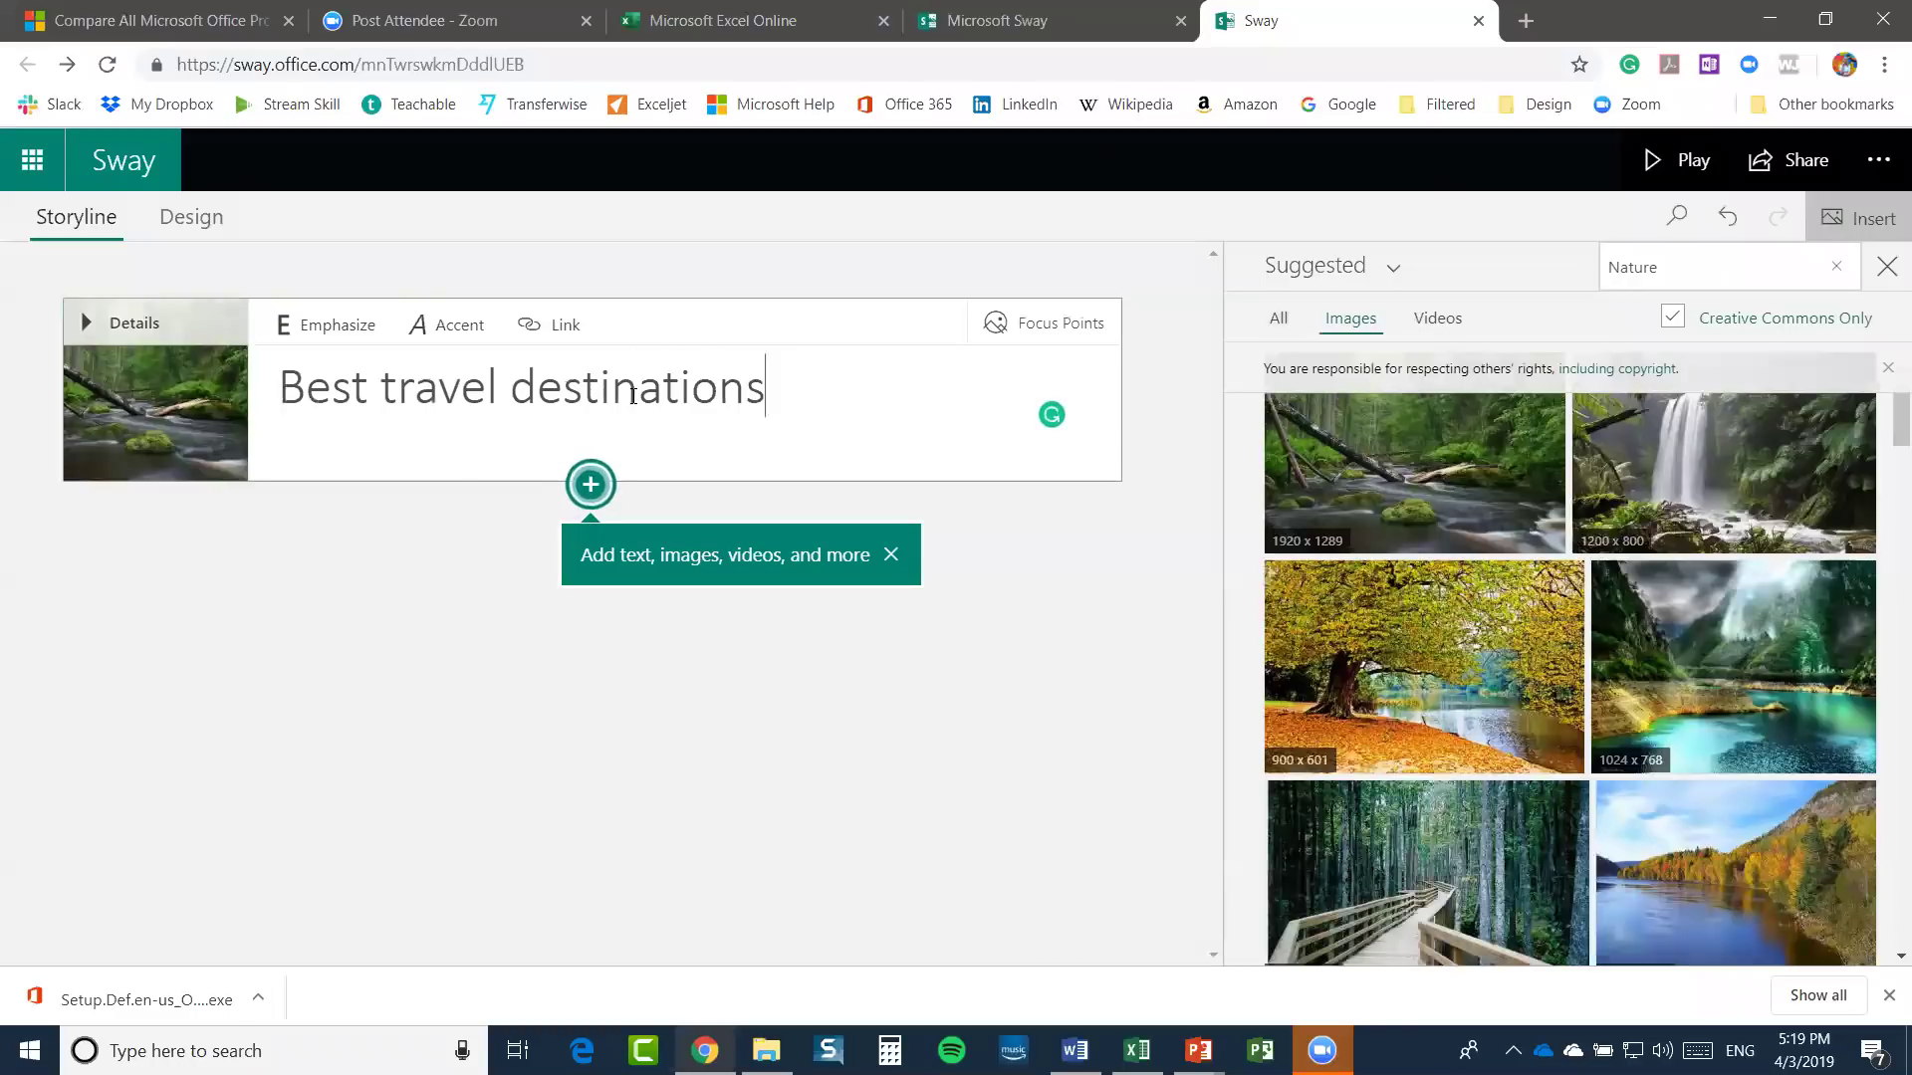
type("2019")
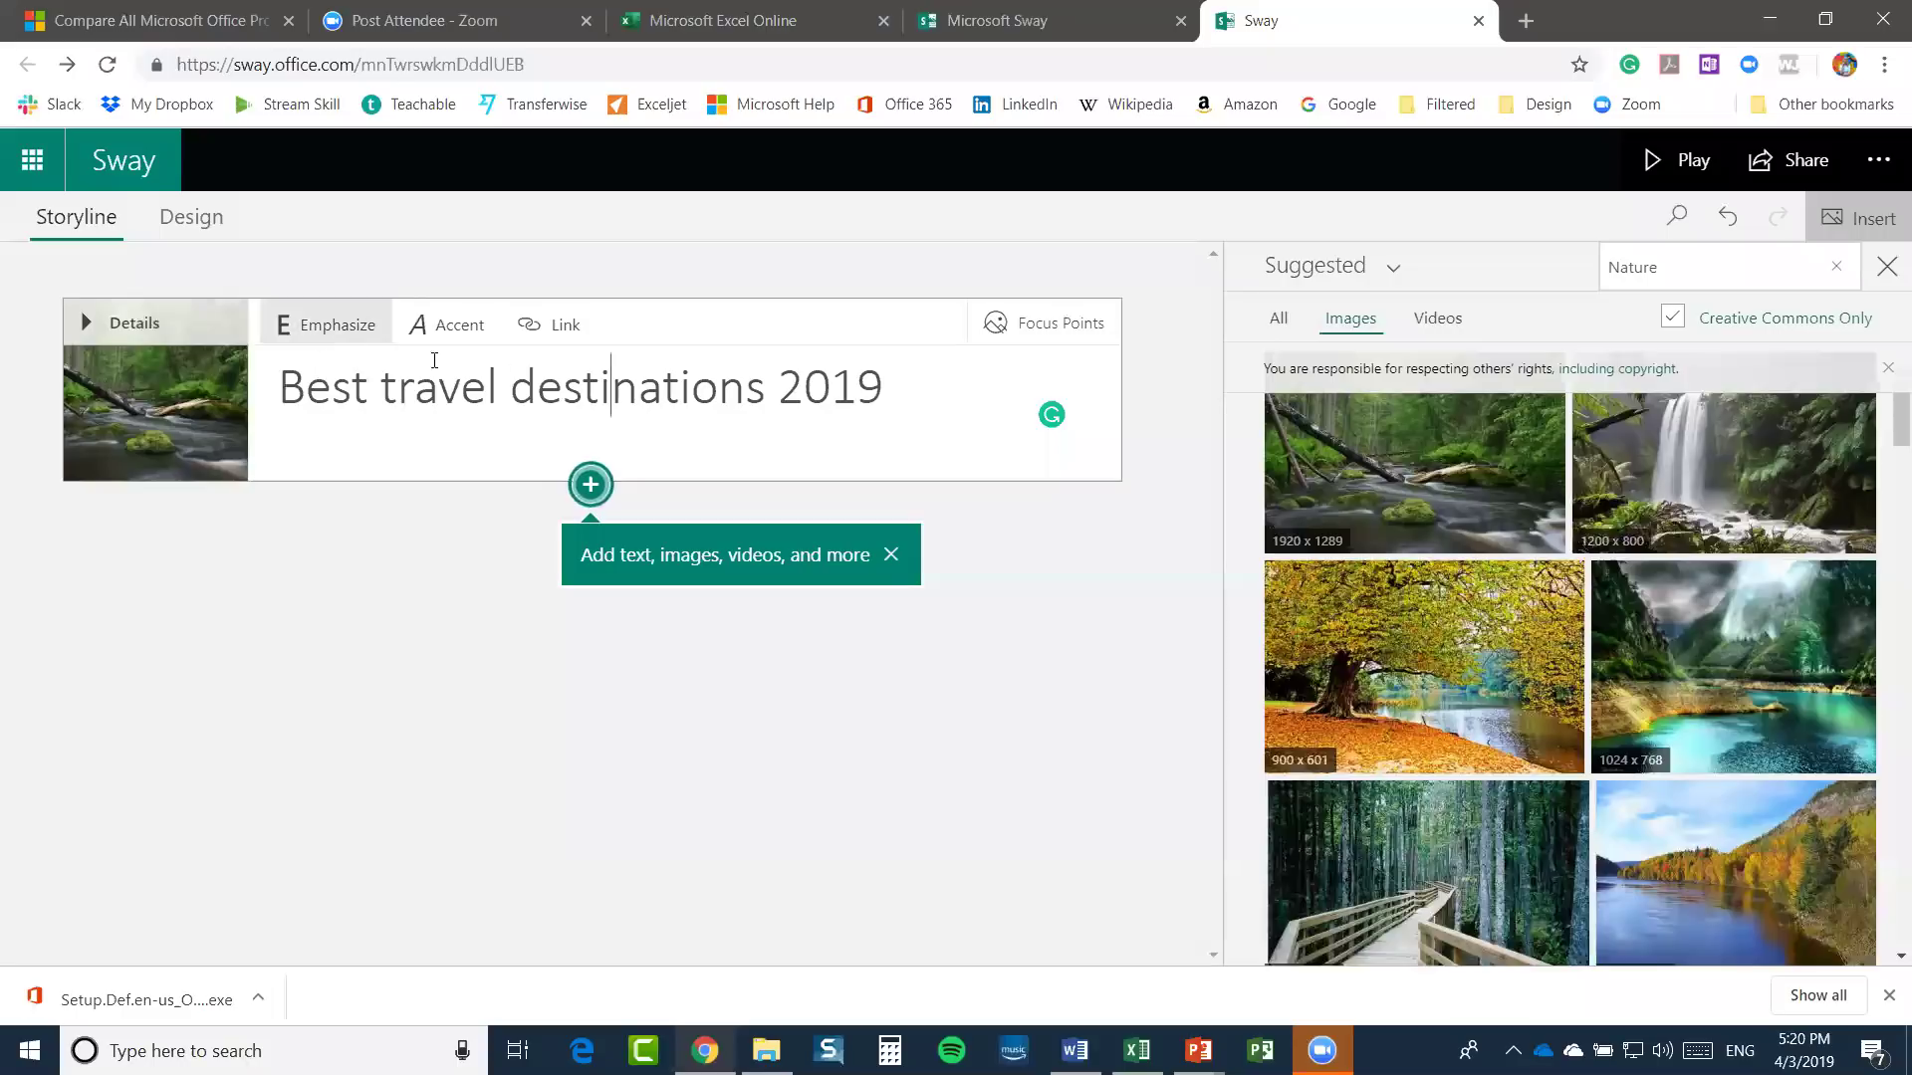
left_click(364, 390)
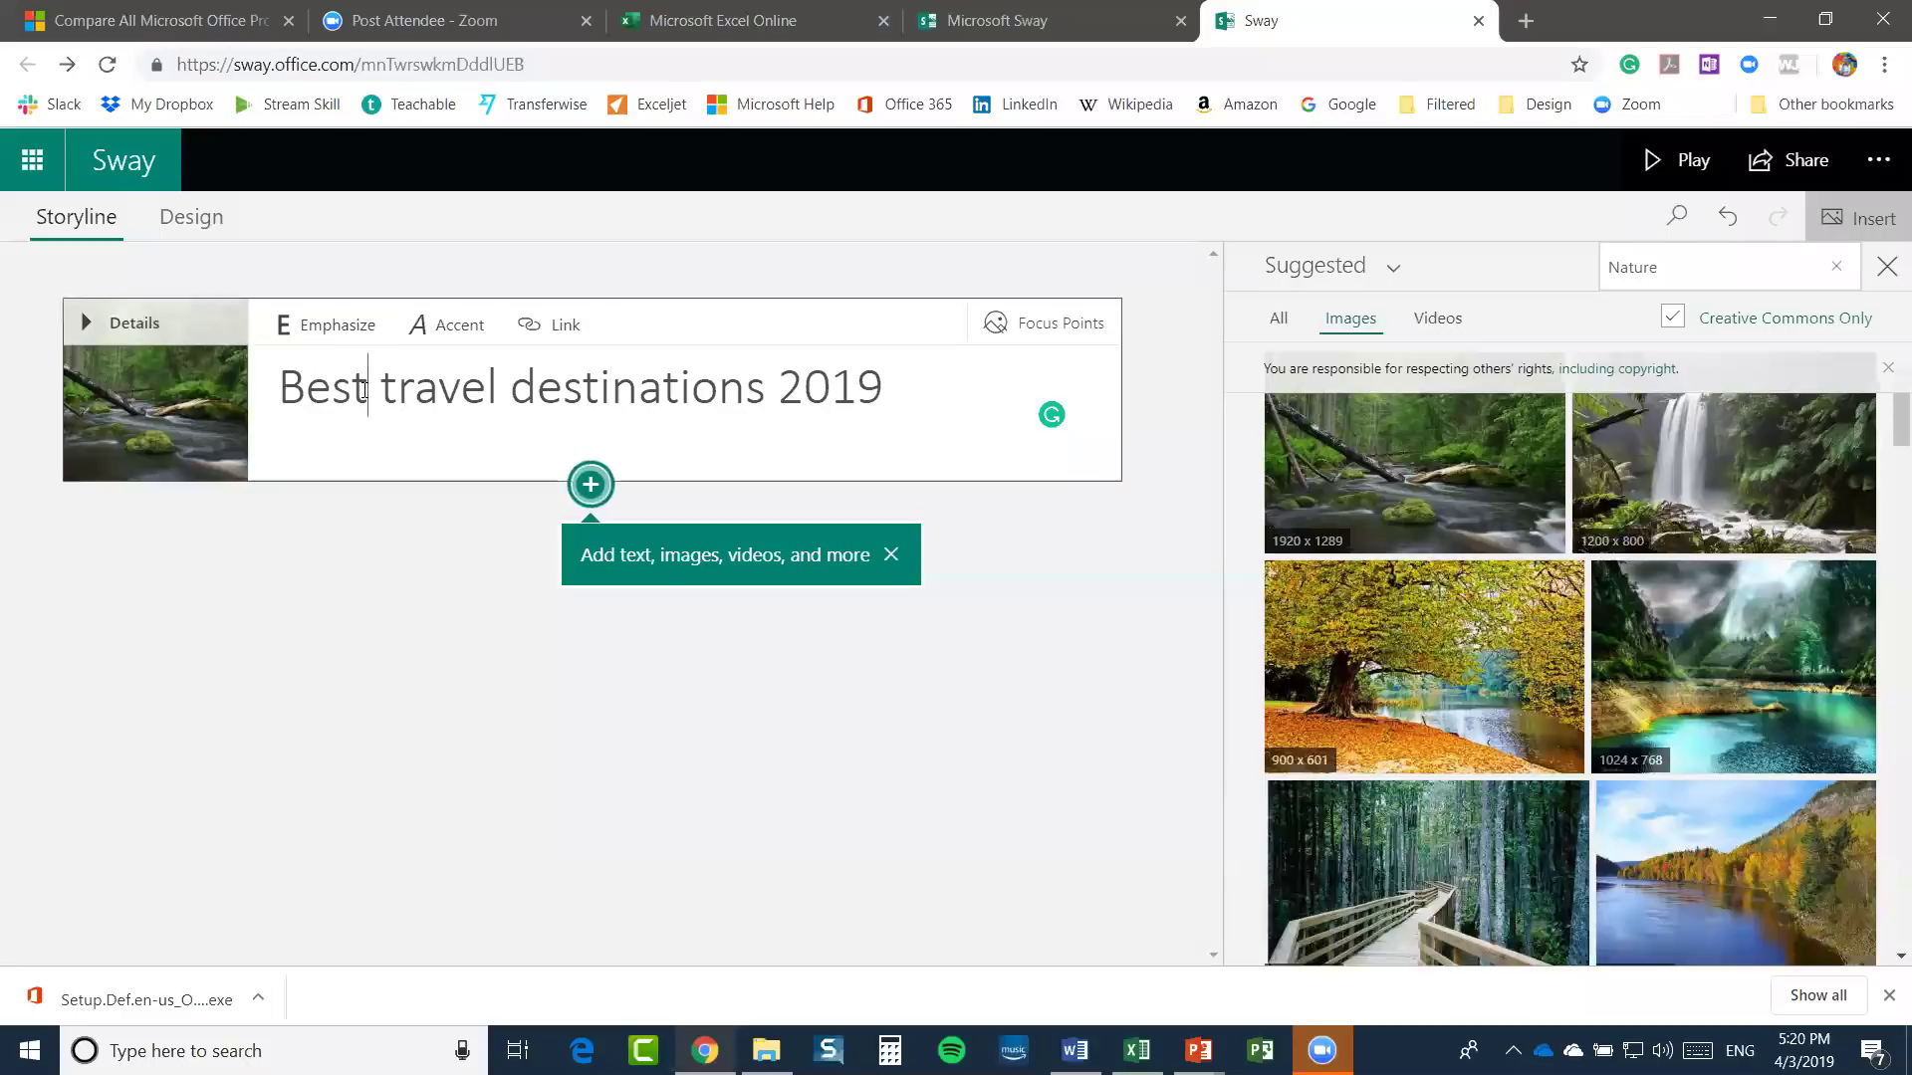
Add a text card below the title reading "These are the best travel destinations of 2019", using the suggested spelling correction for "destinations"
left_click(597, 496)
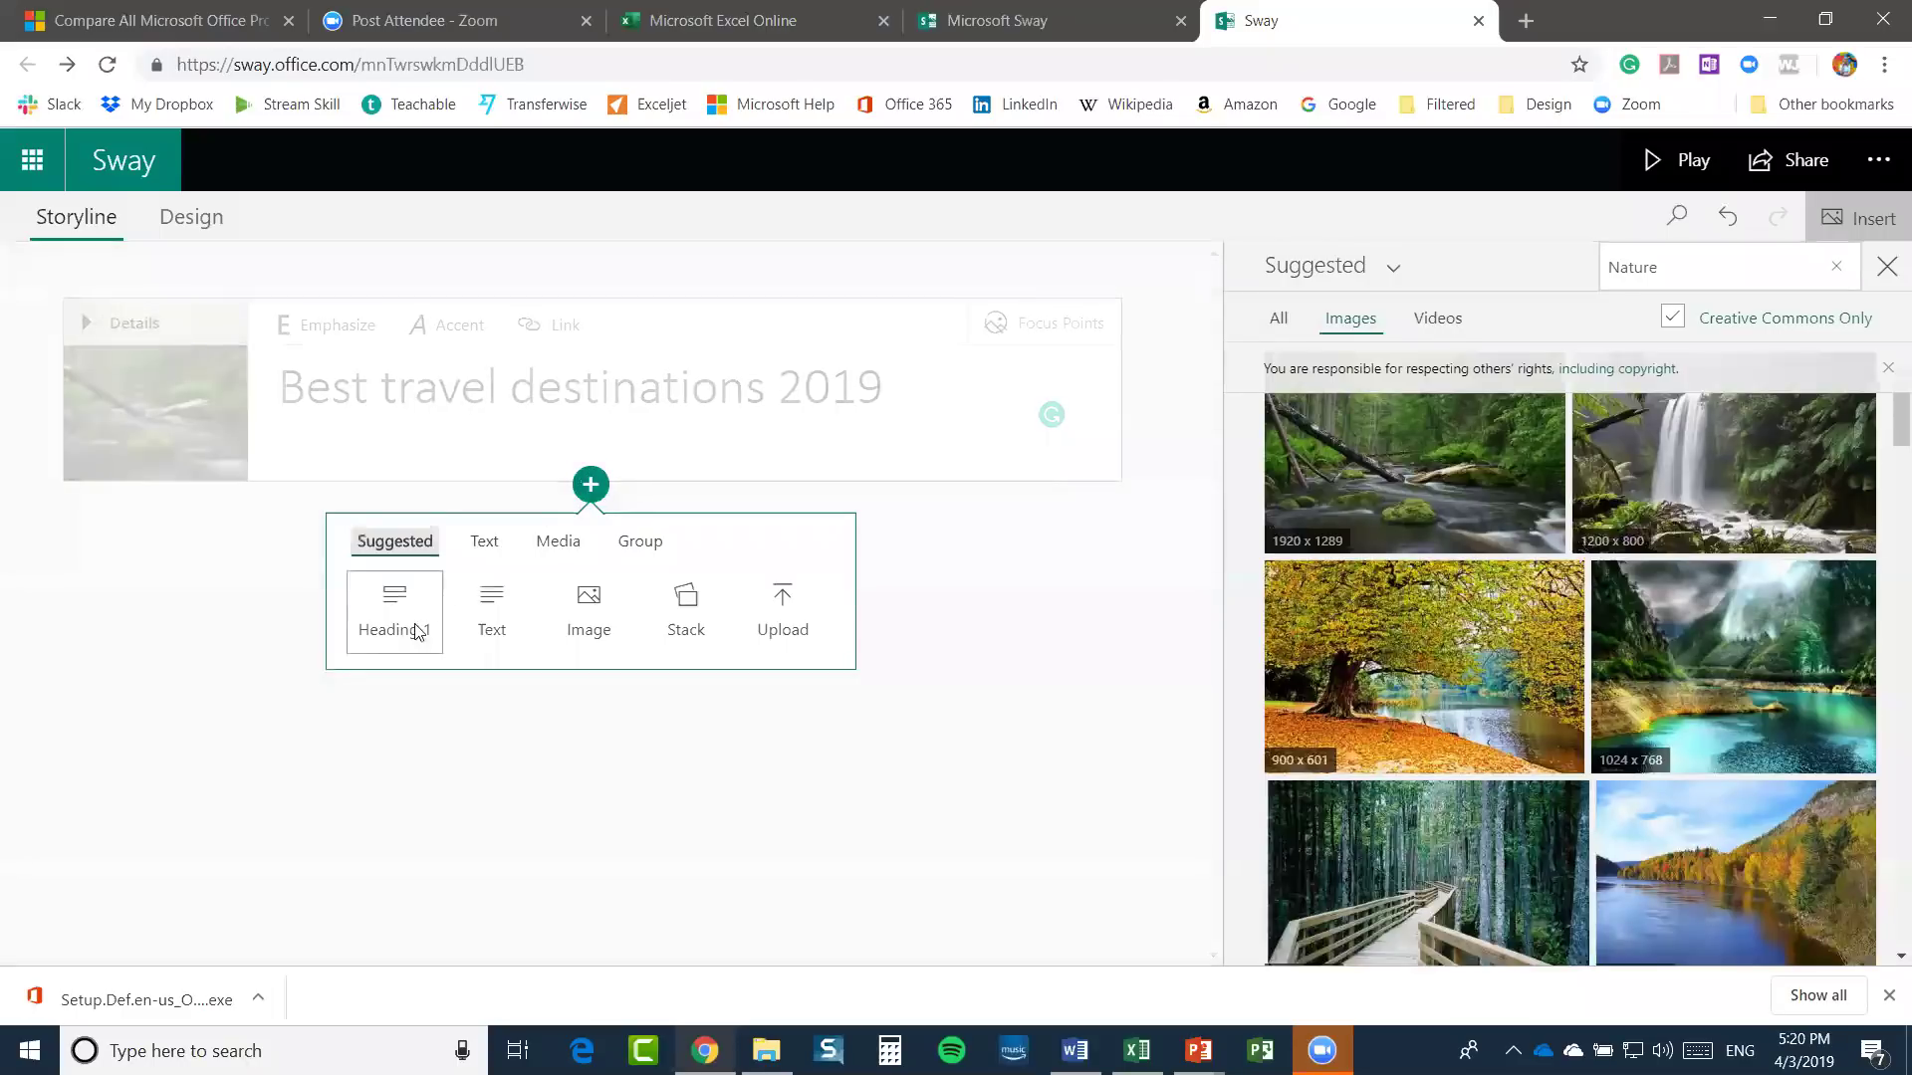
left_click(492, 614)
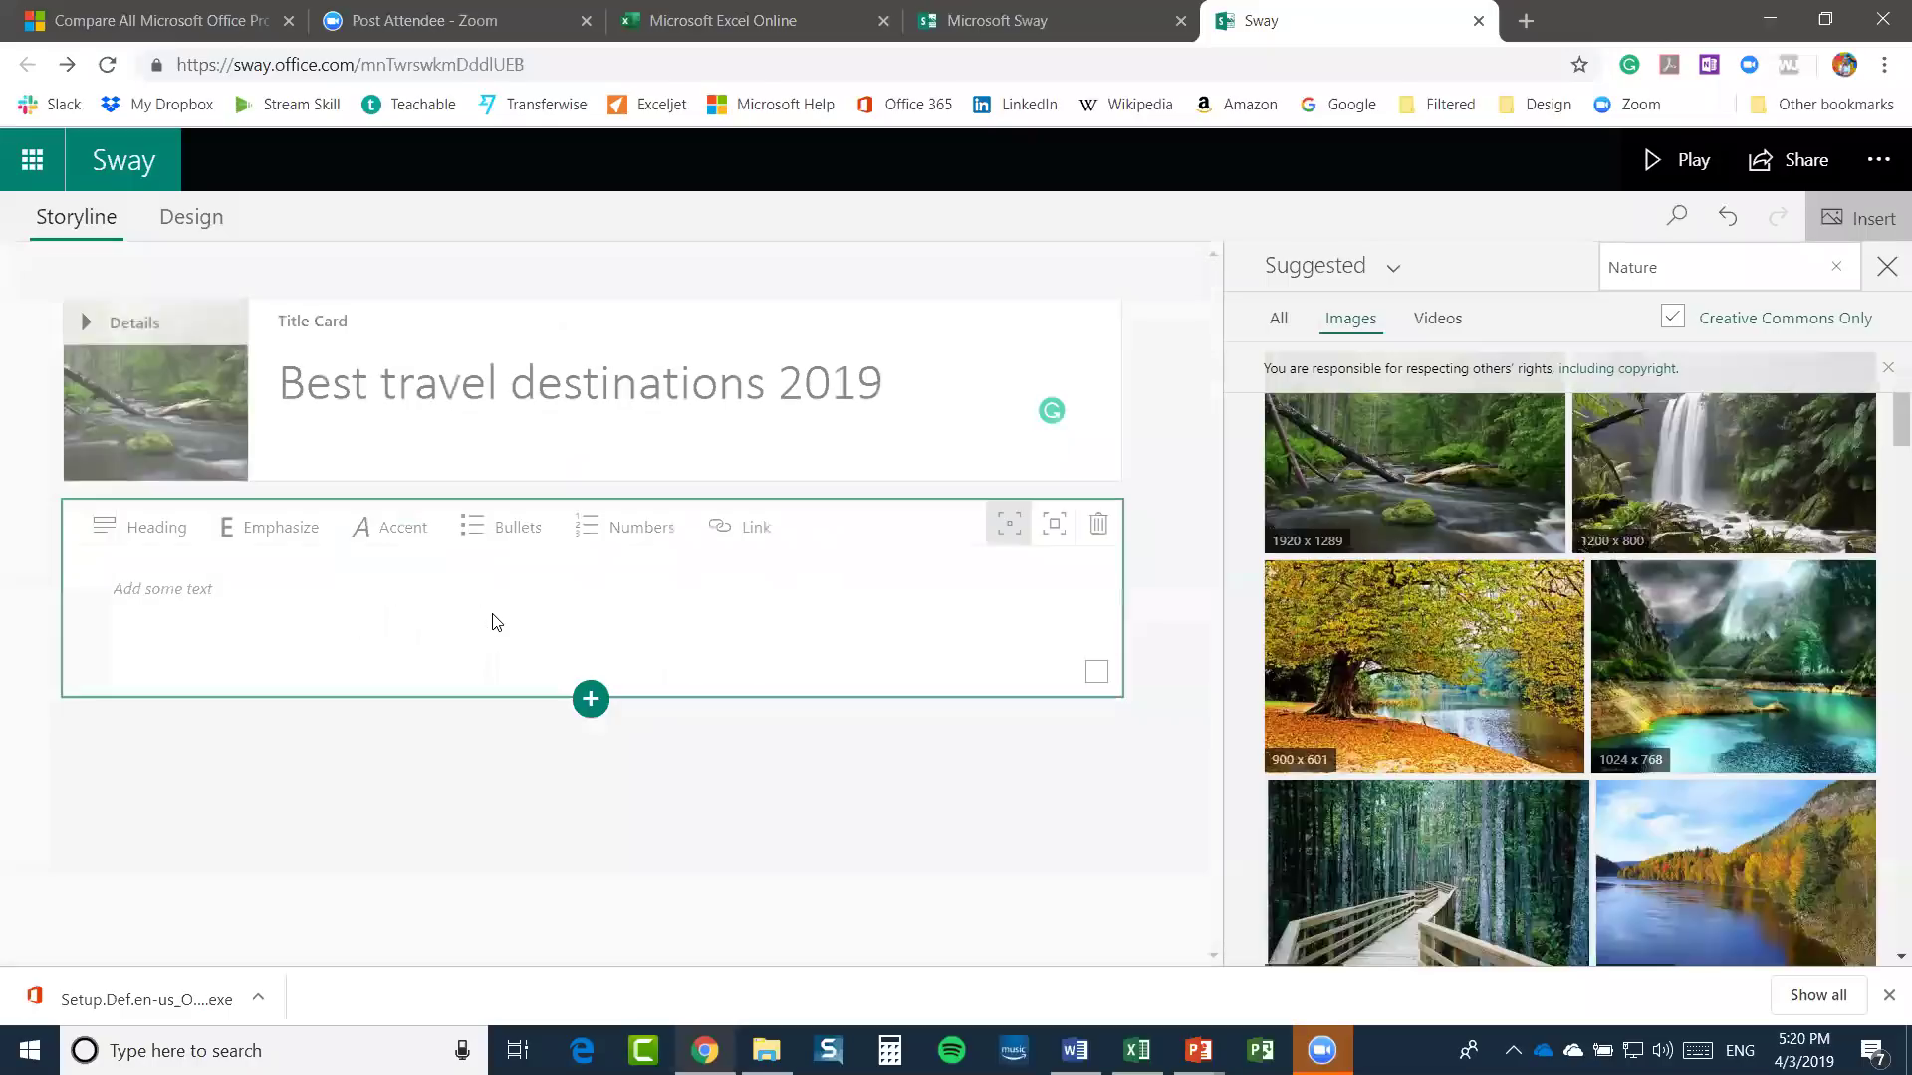
left_click(209, 587)
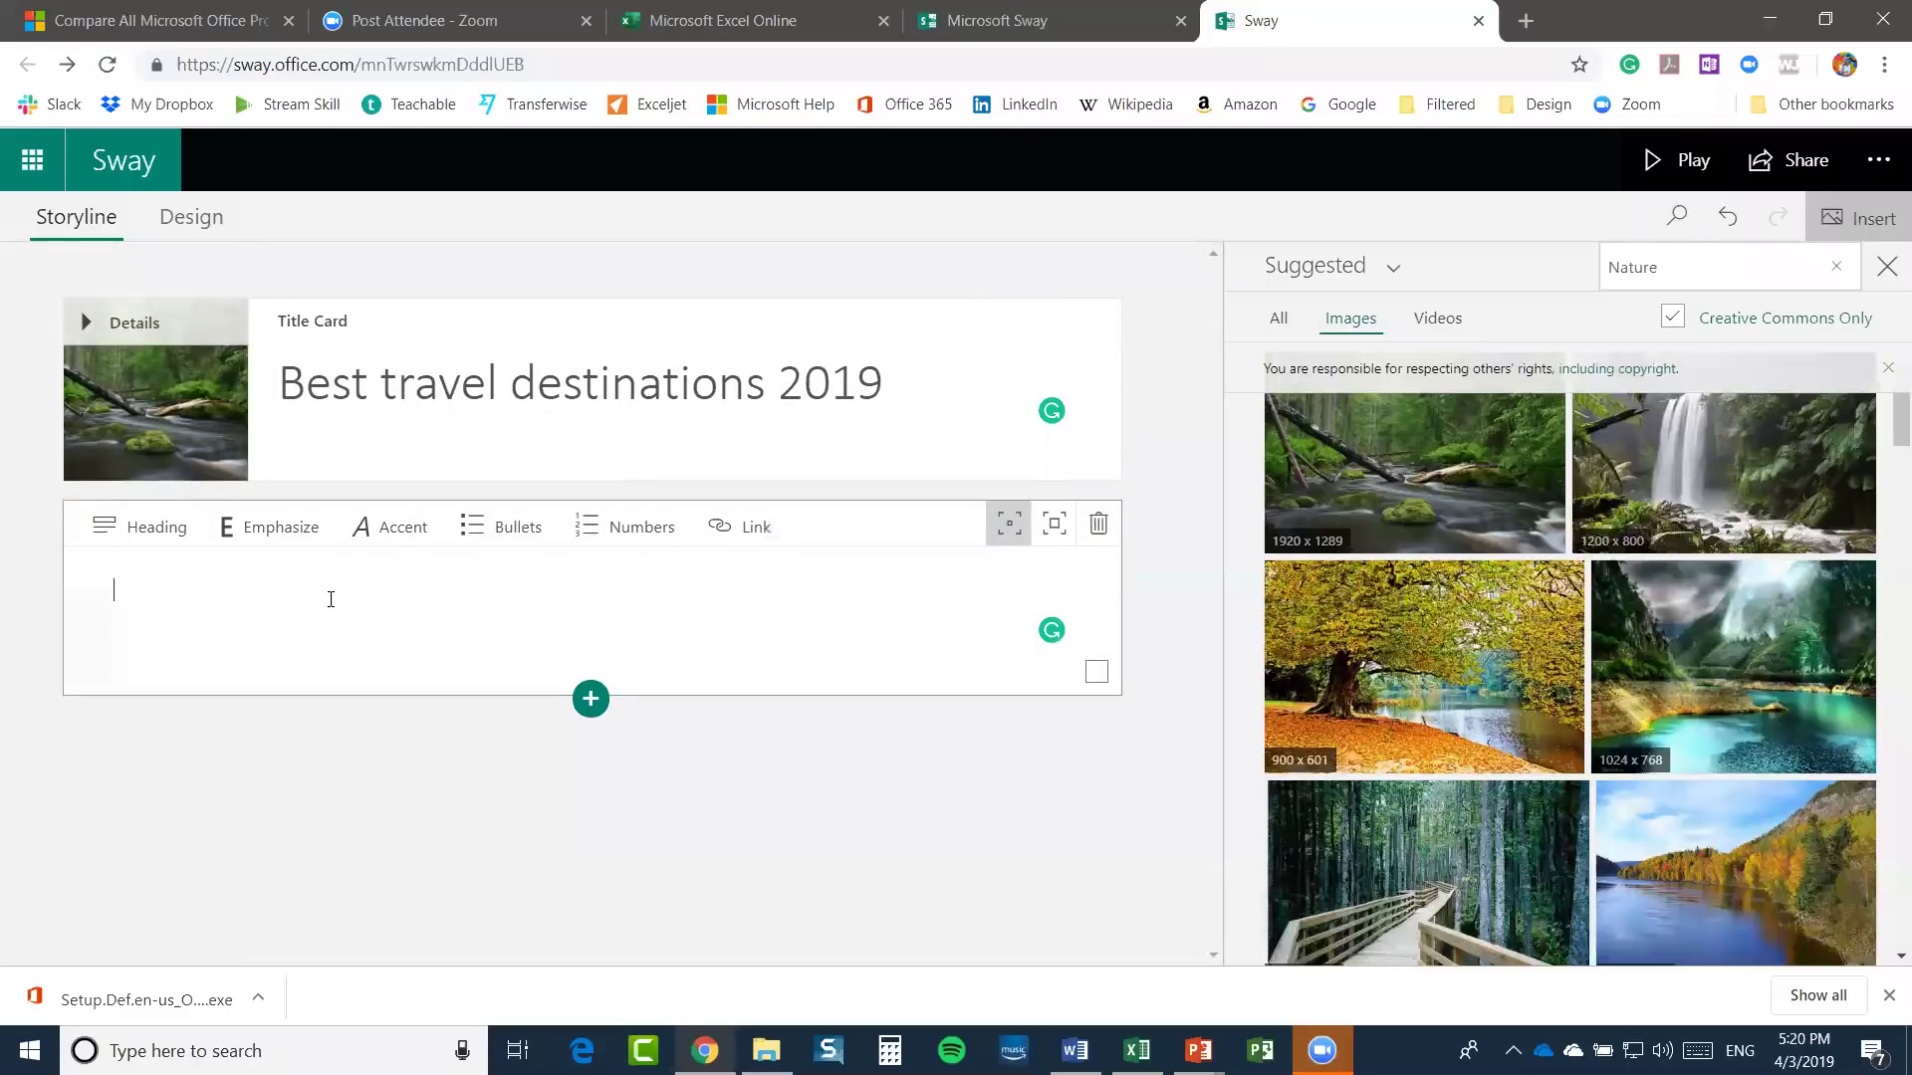
type("These are the best travel destiantions of 2019")
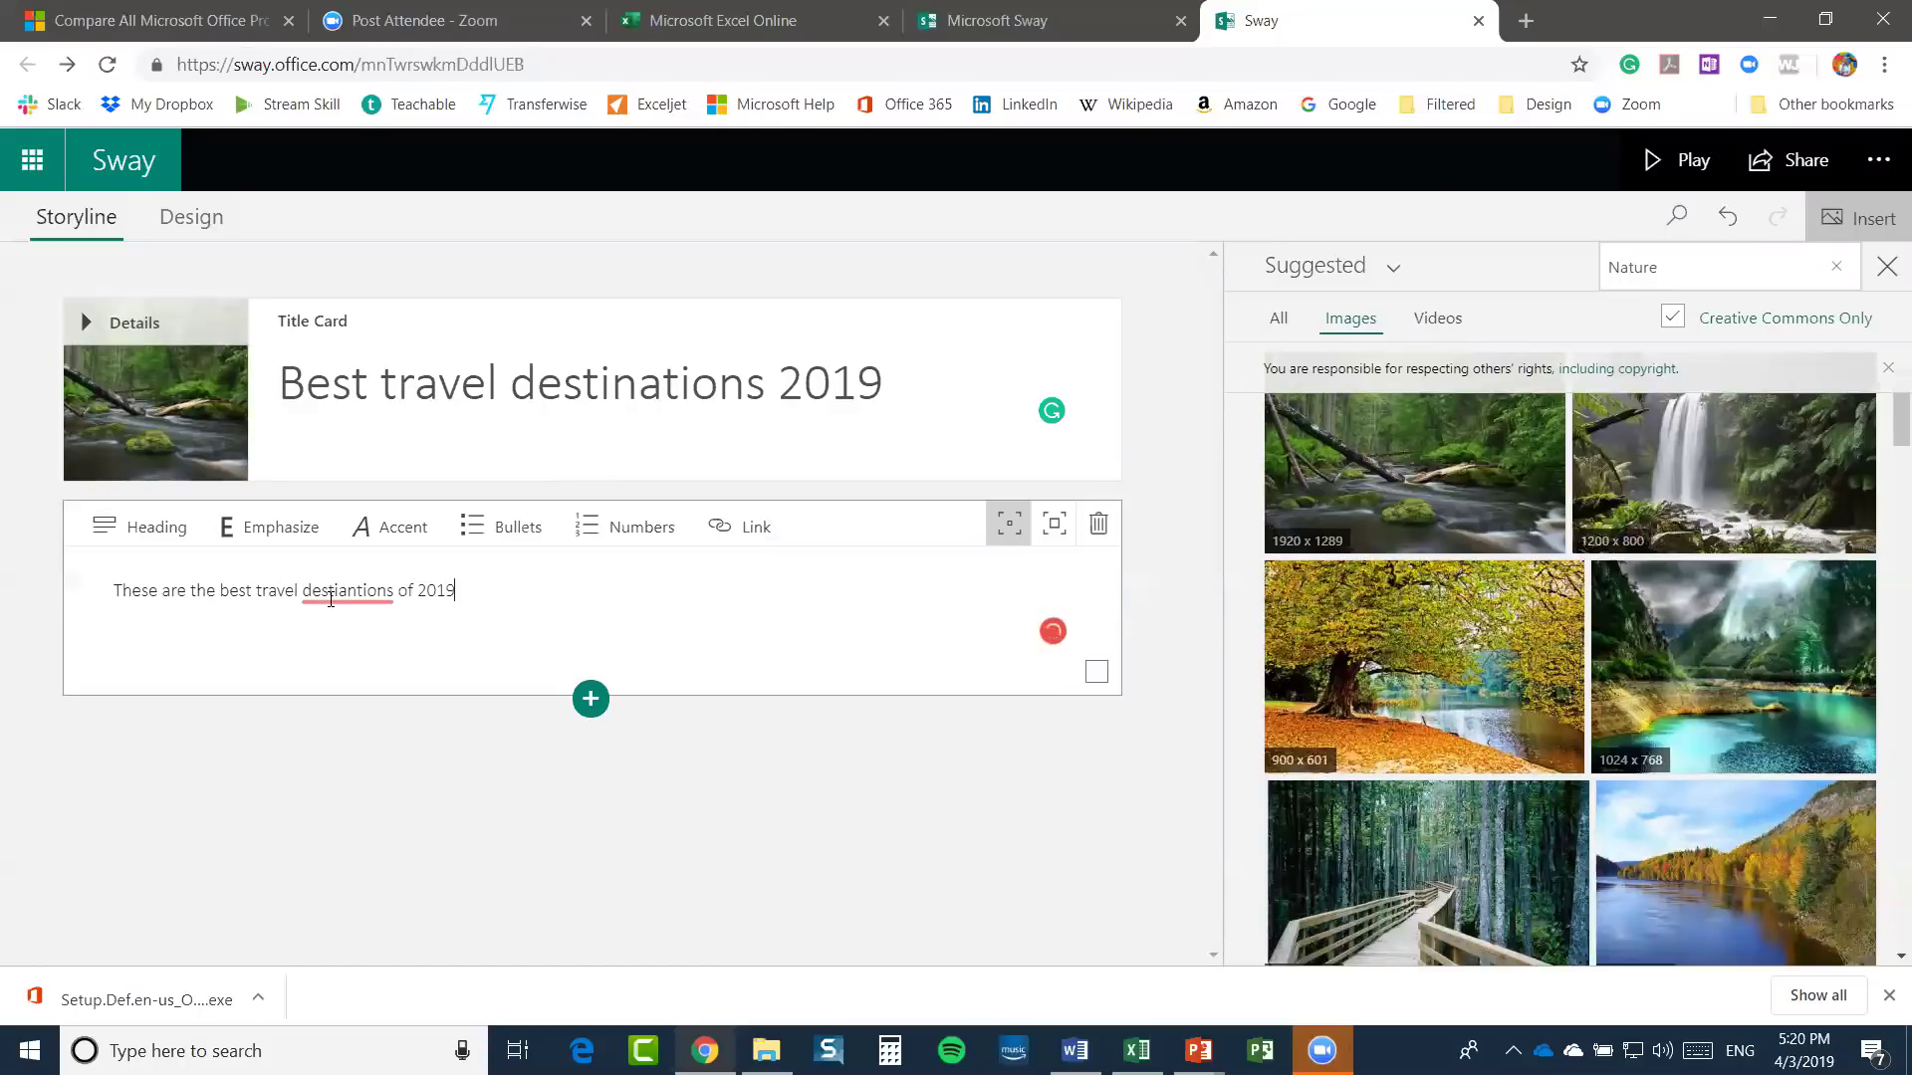
left_click(330, 599)
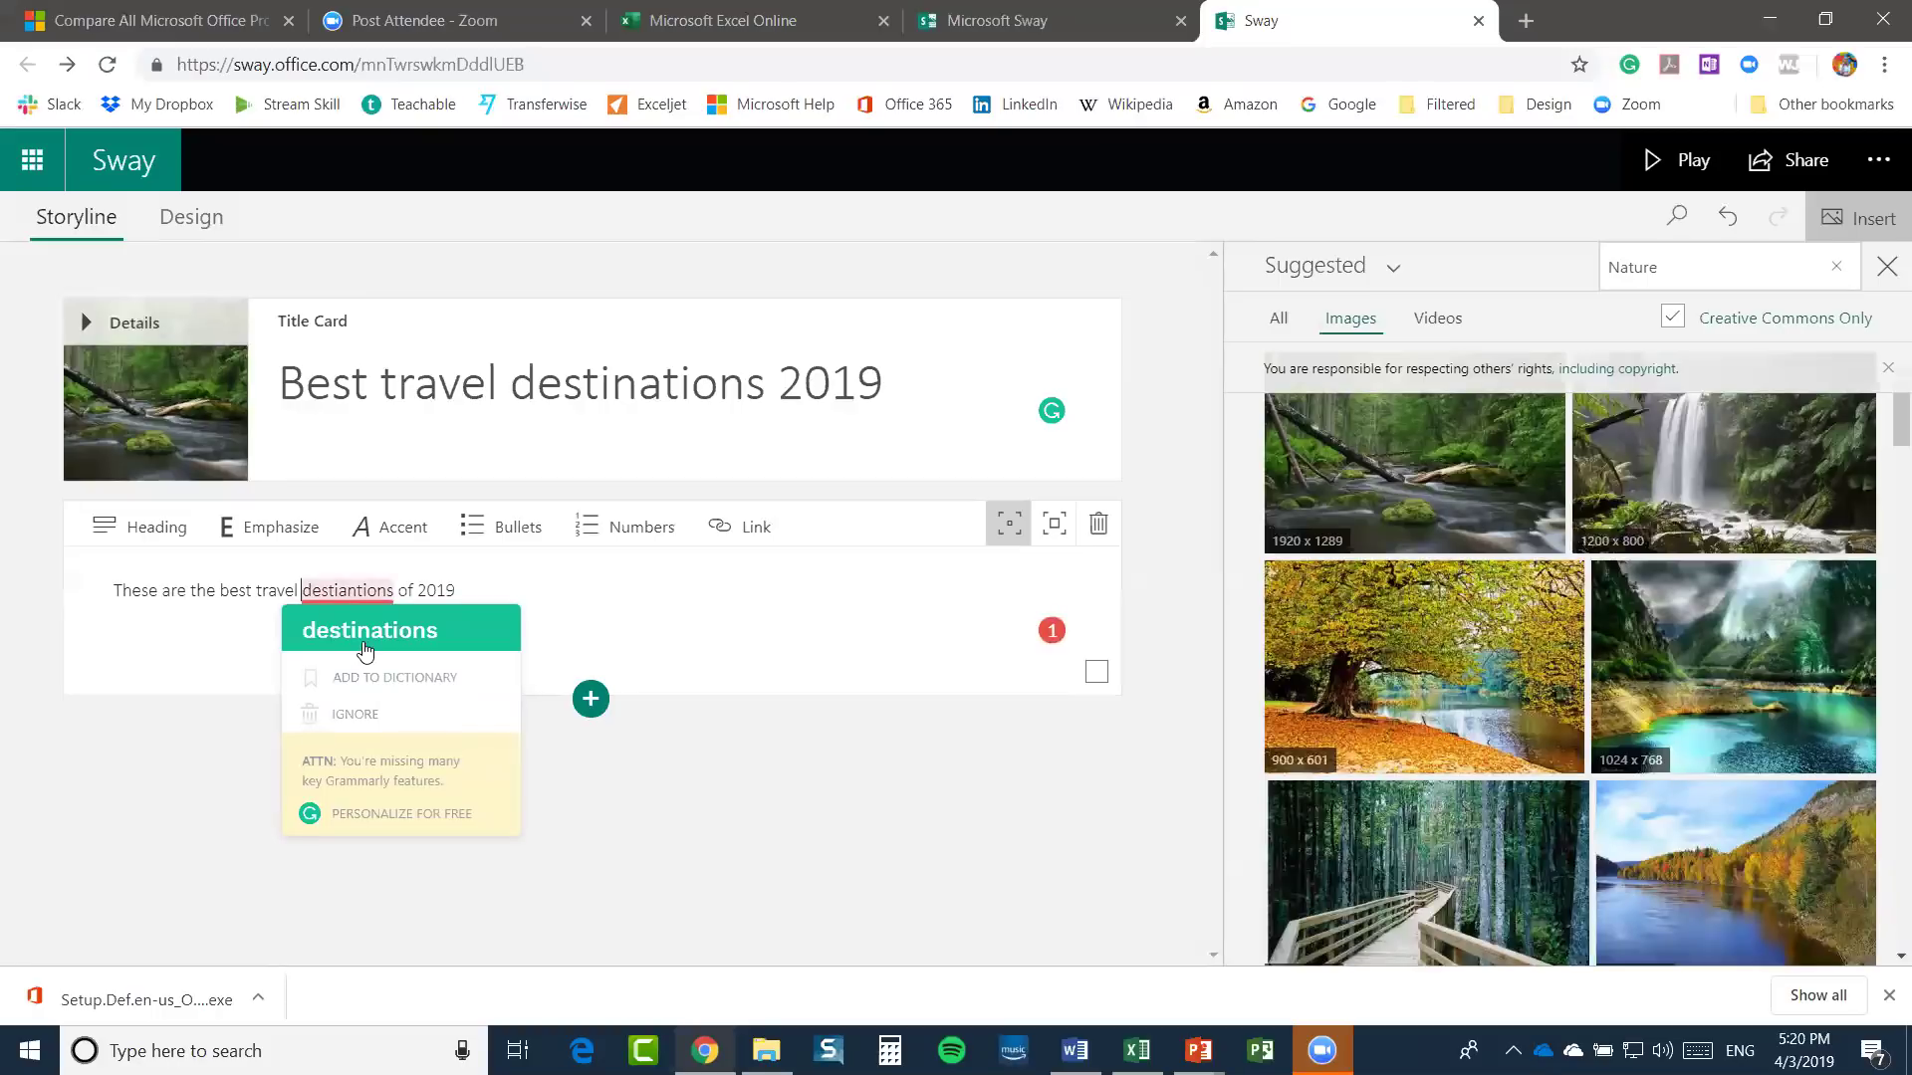
left_click(367, 631)
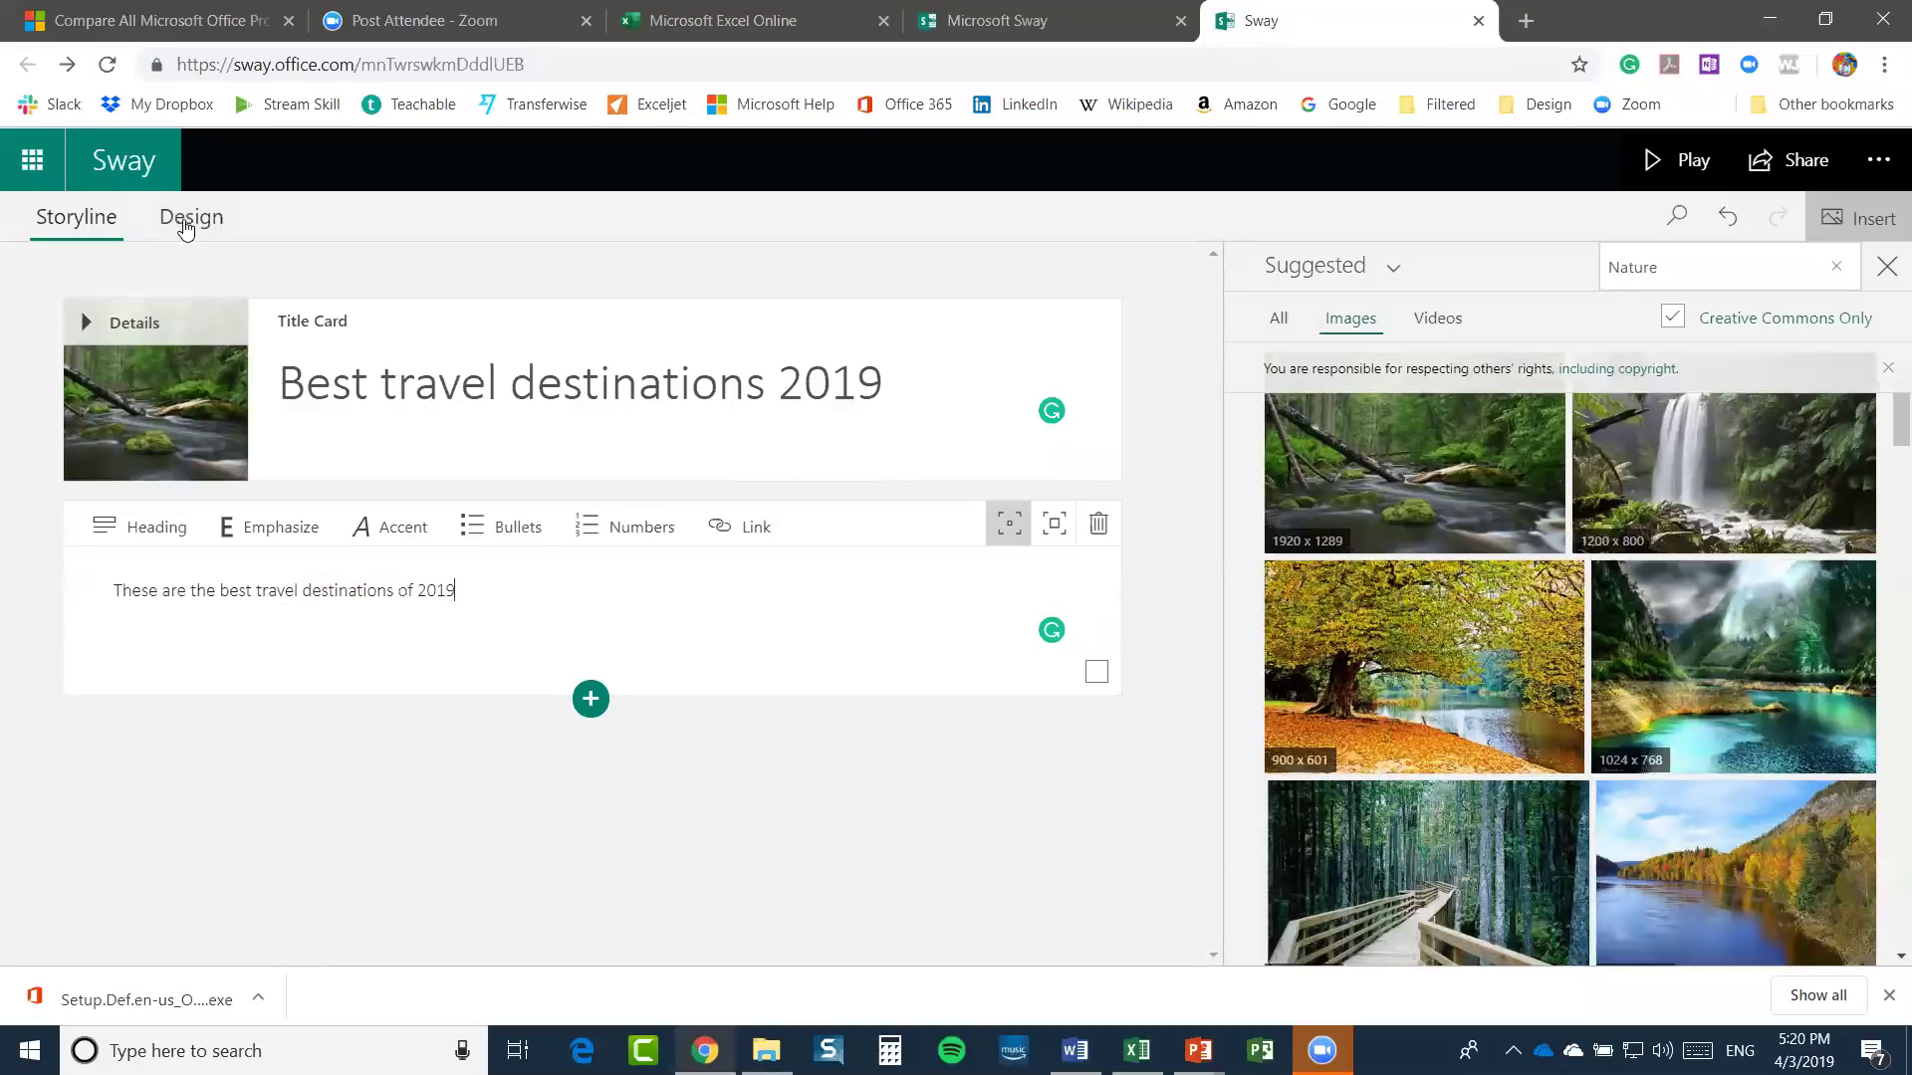
Check the Sway's current design and add a Grid group below the text card in the Storyline
left_click(185, 228)
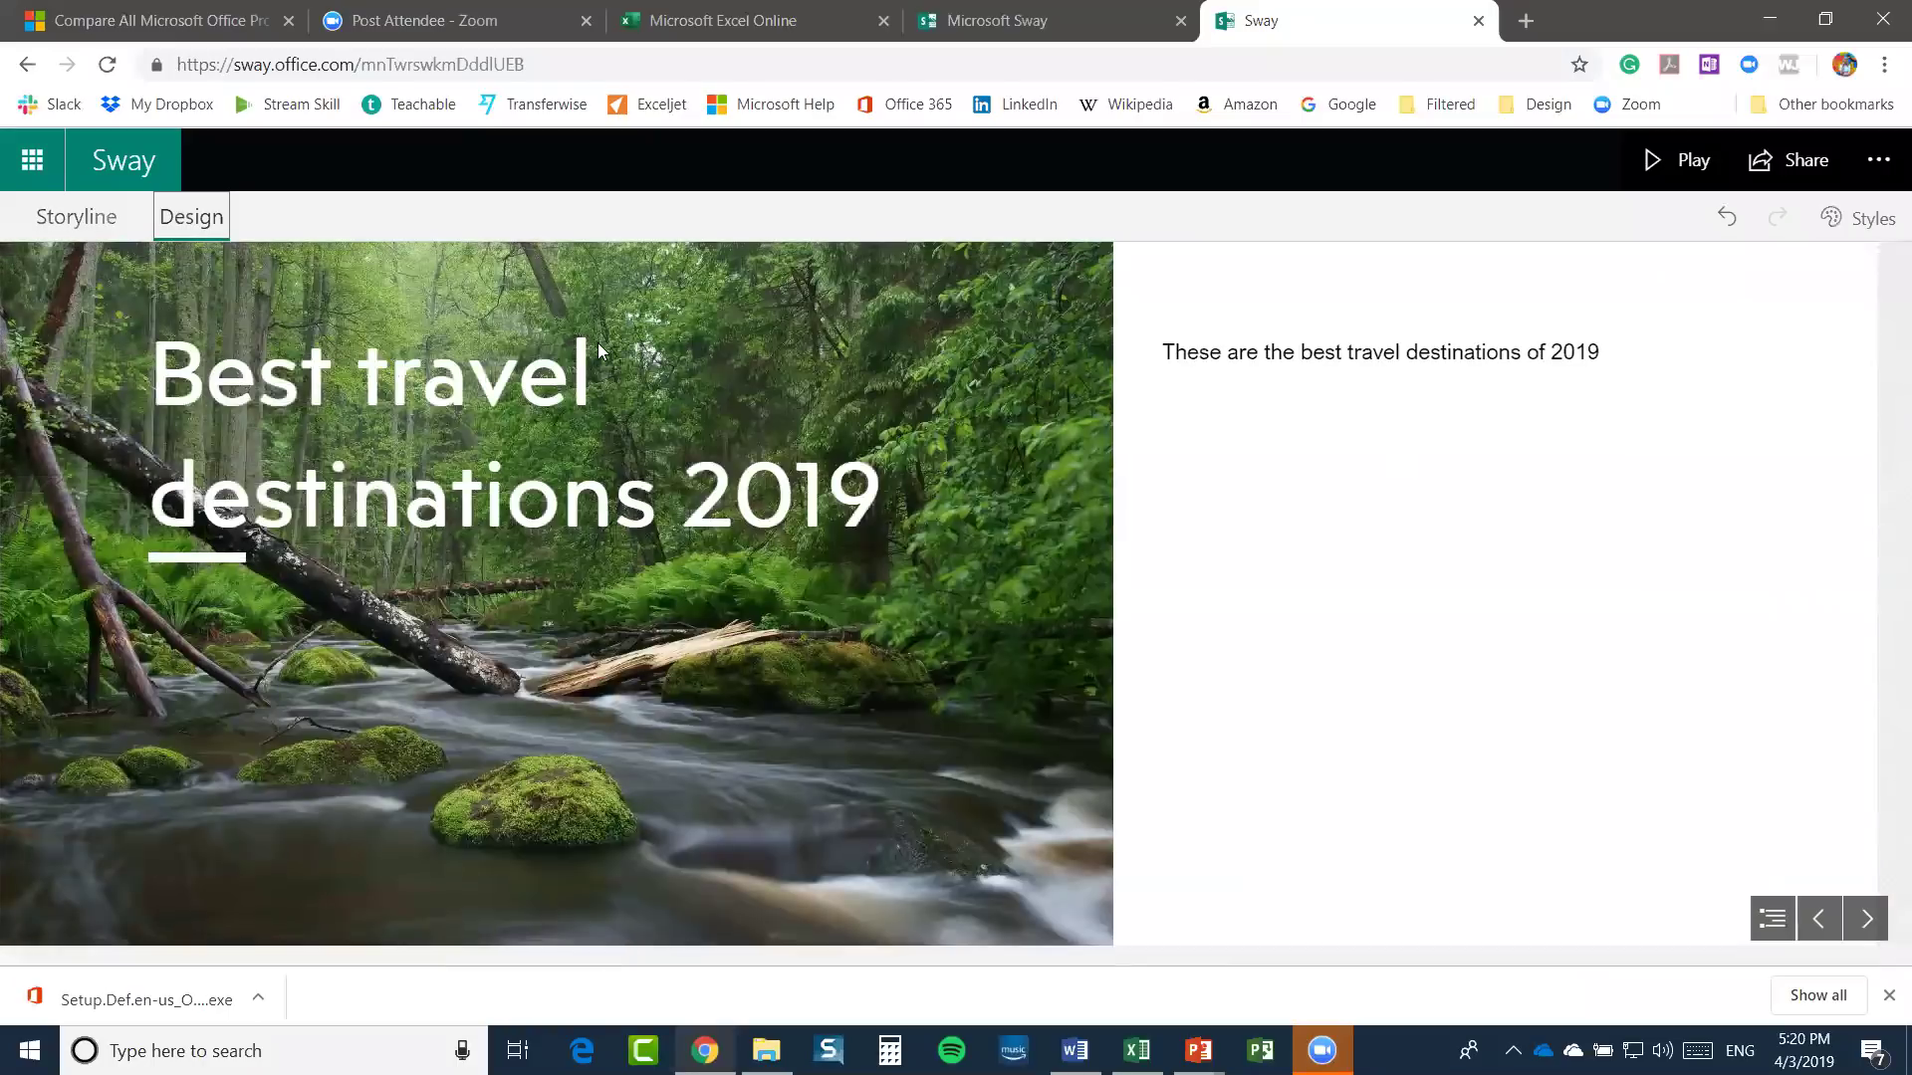
left_click(84, 225)
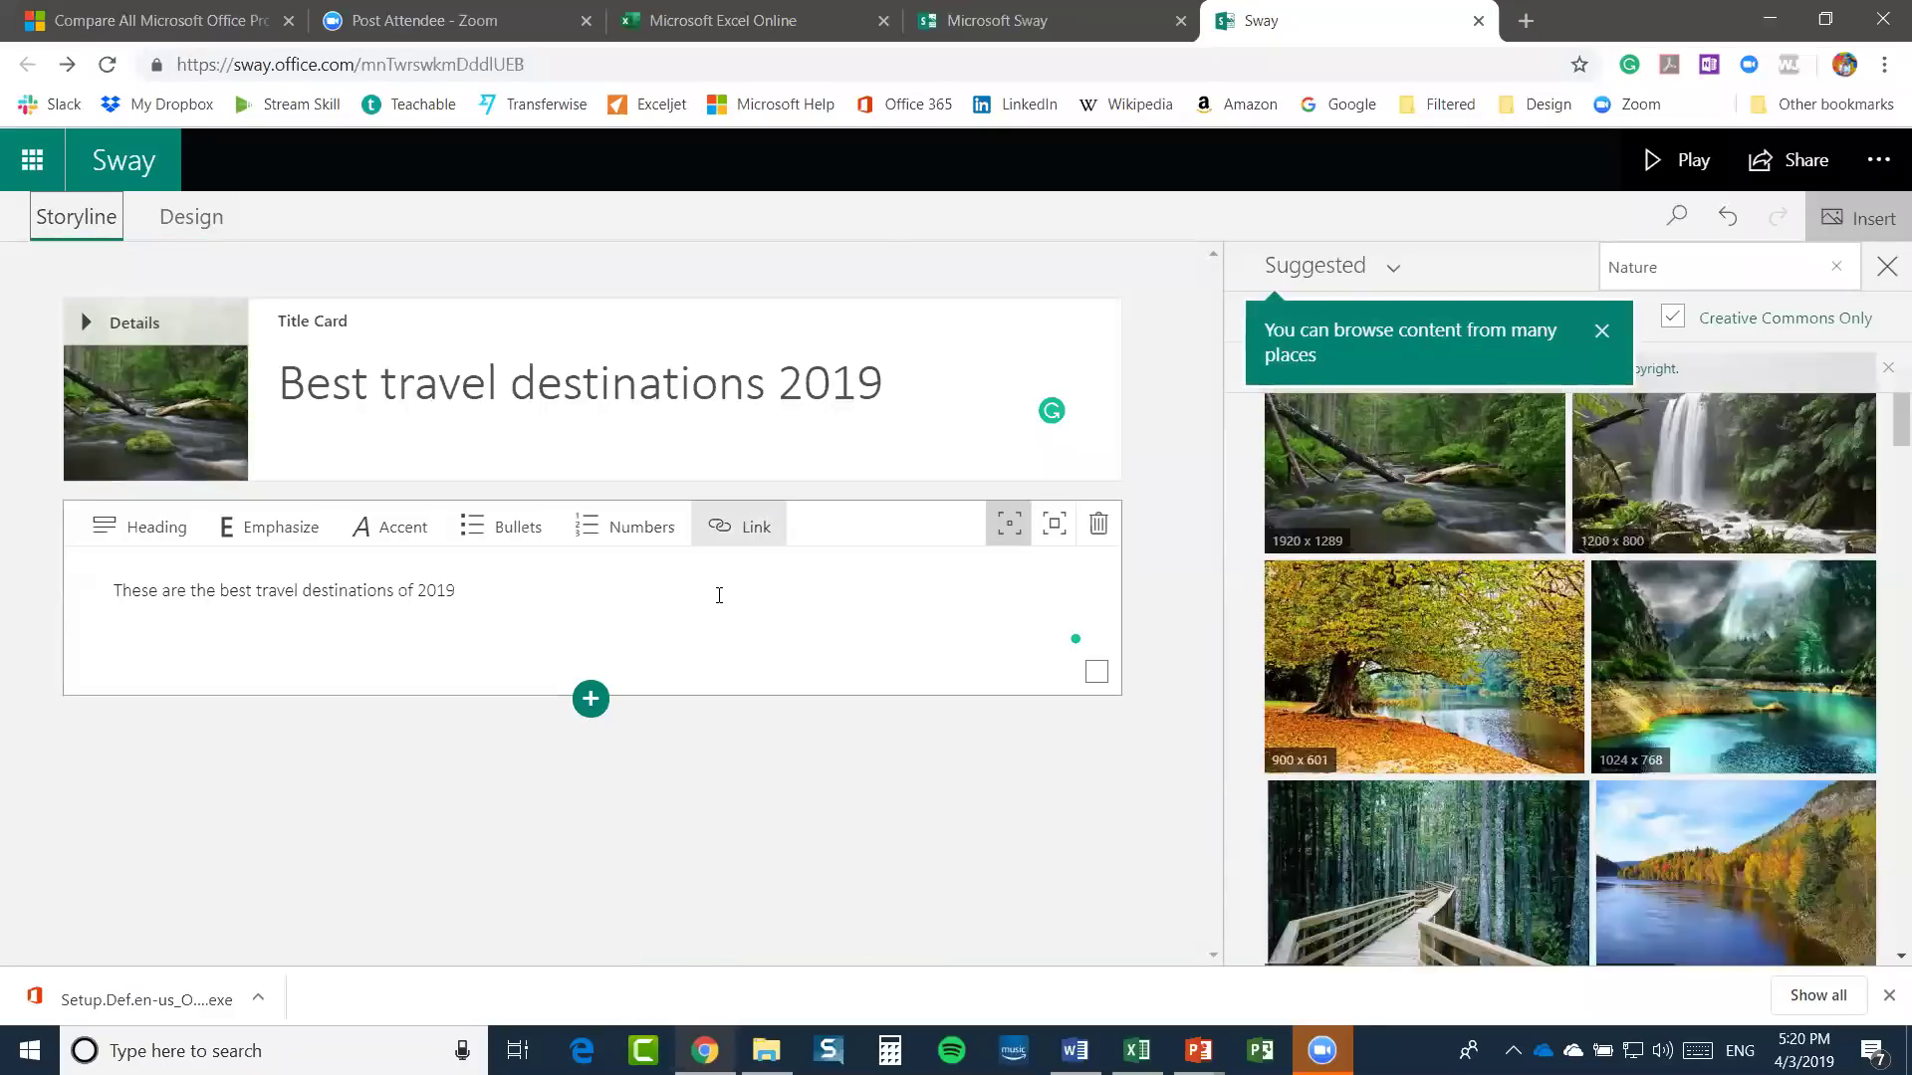
left_click(595, 705)
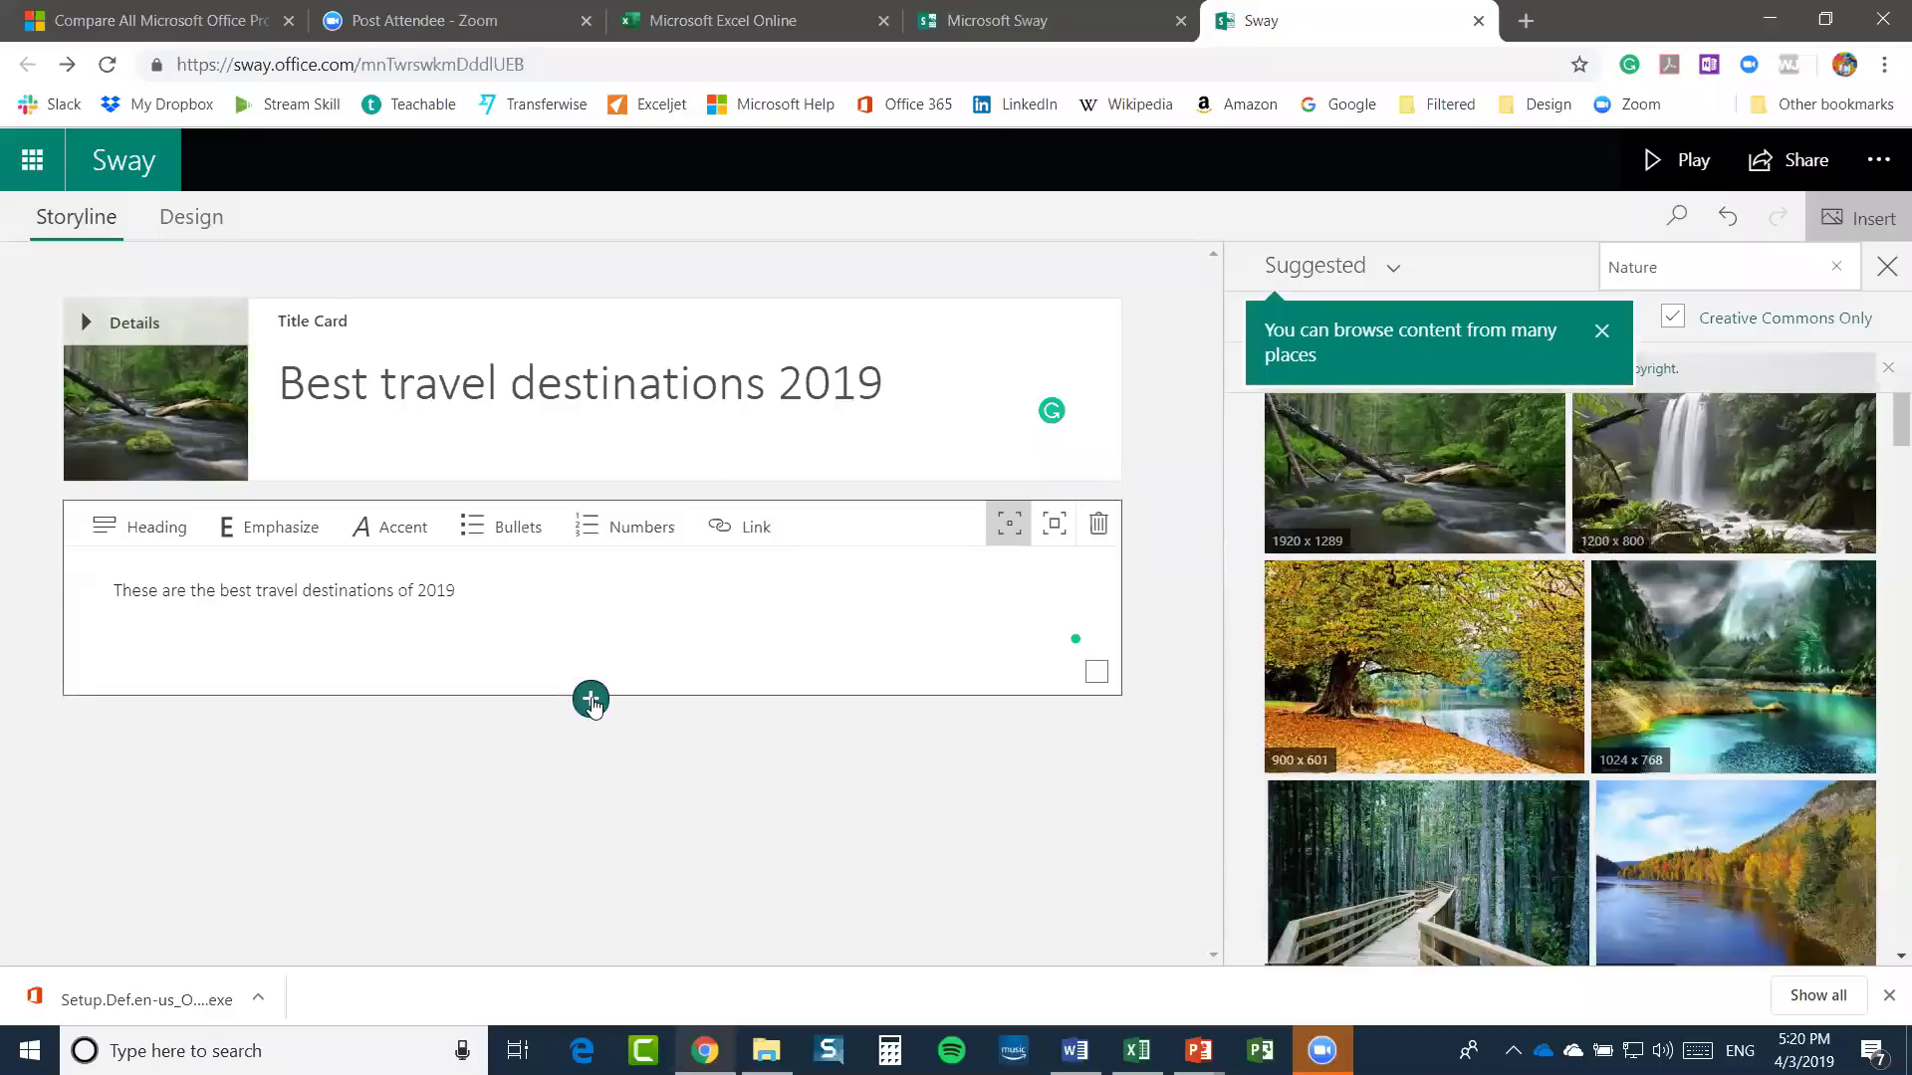
left_click(560, 758)
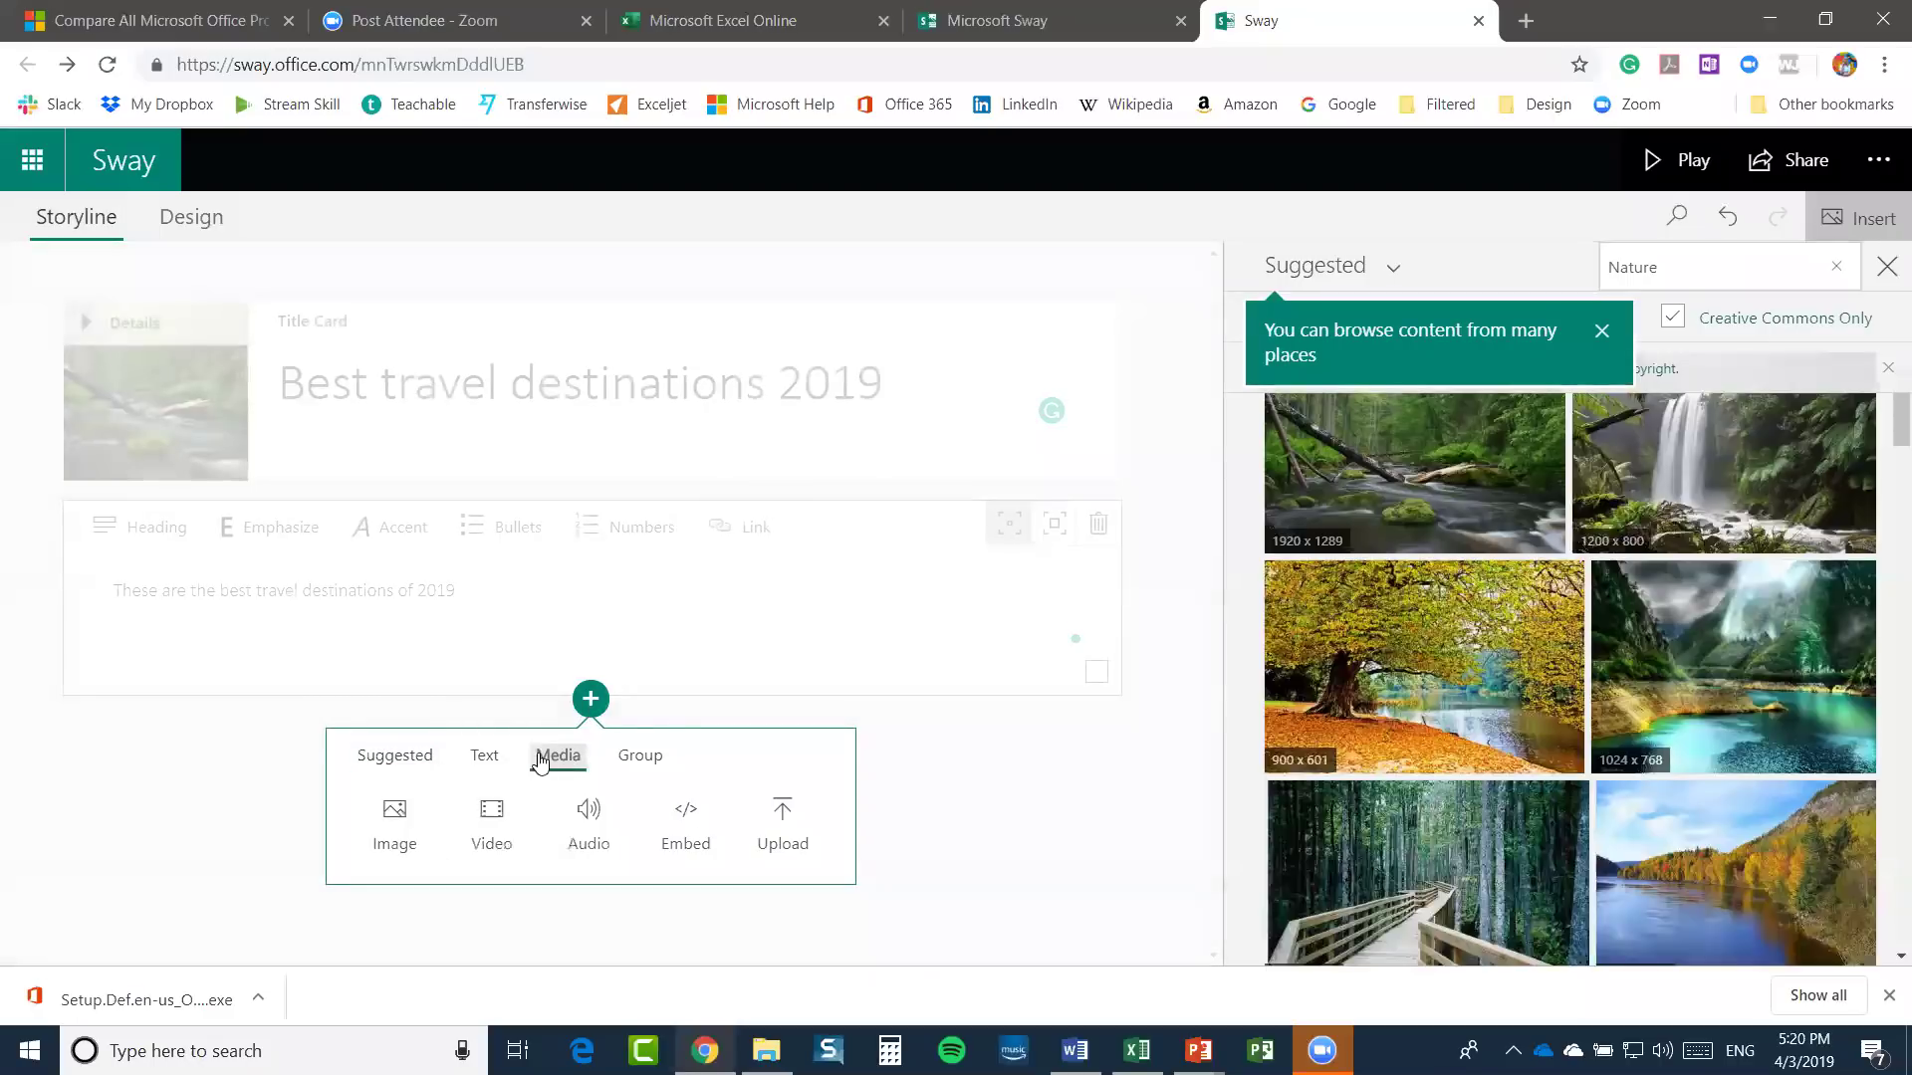
left_click(630, 757)
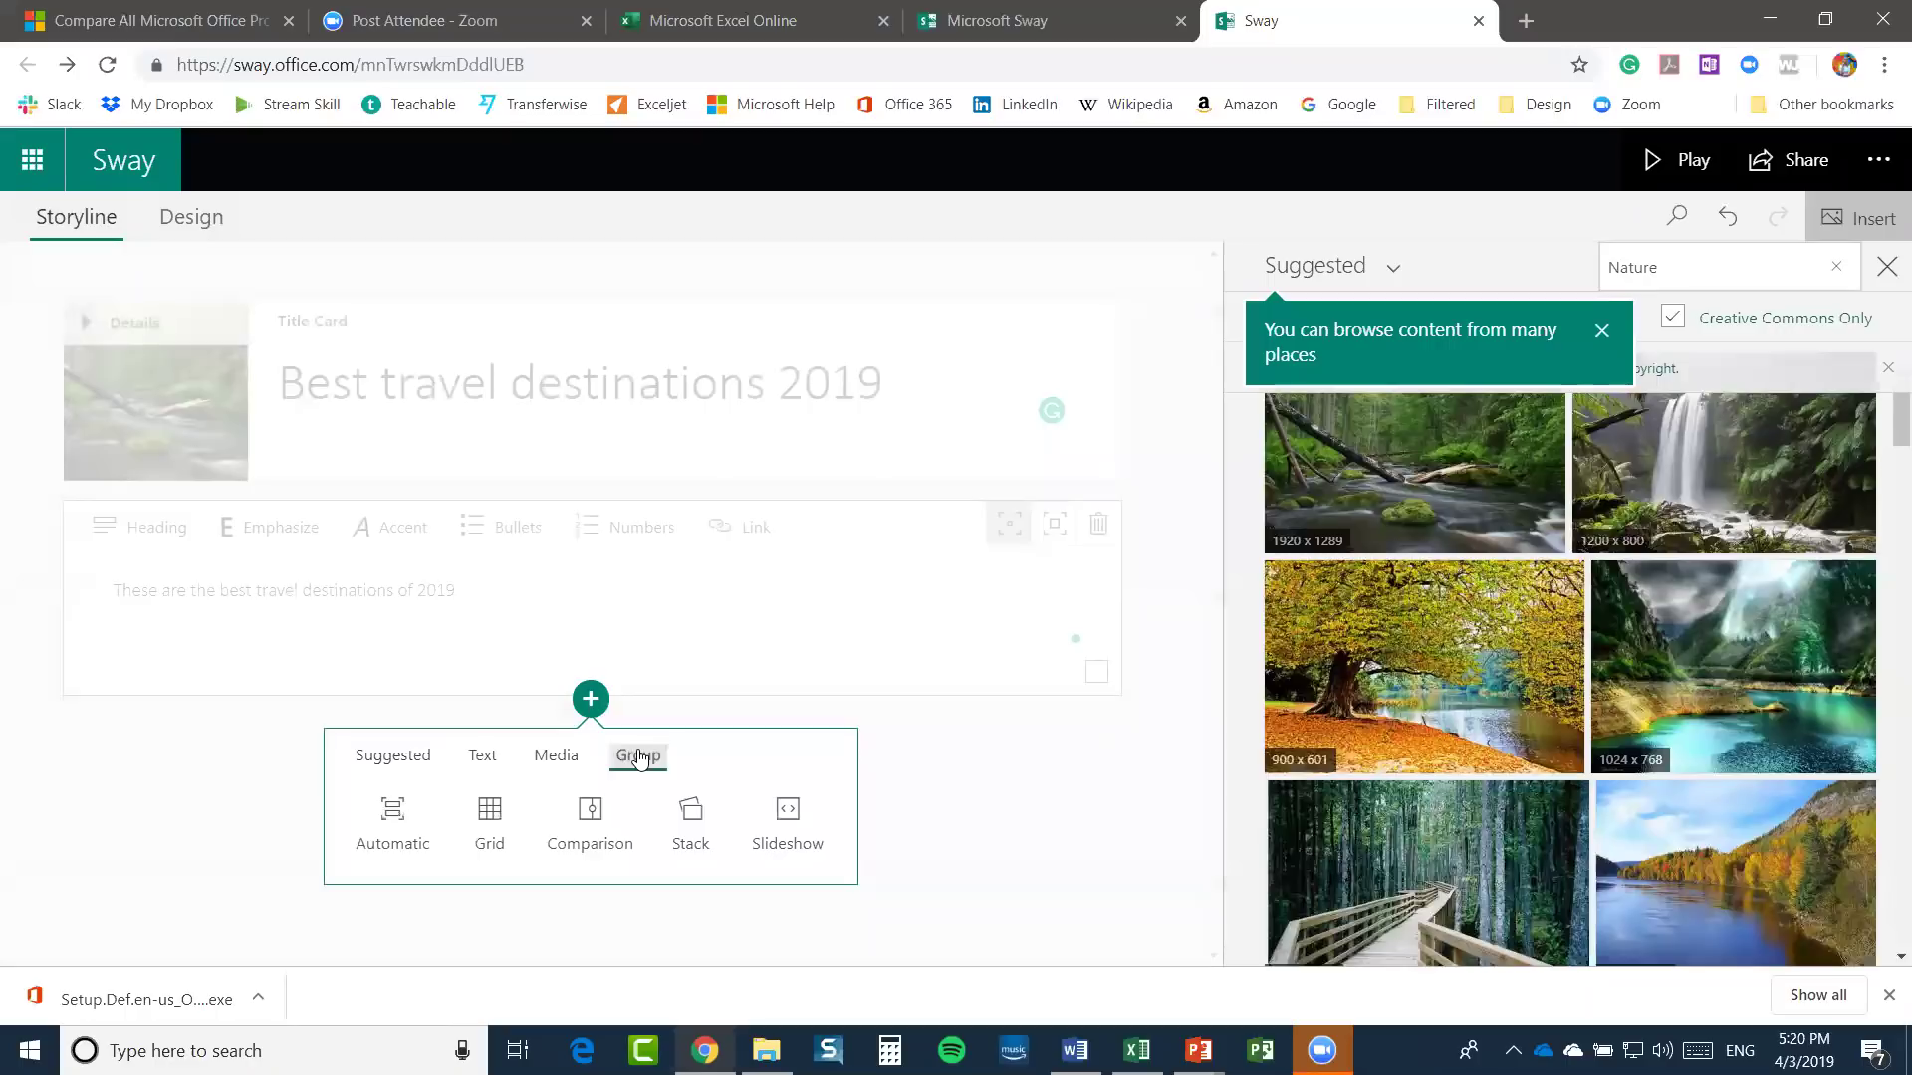
left_click(492, 815)
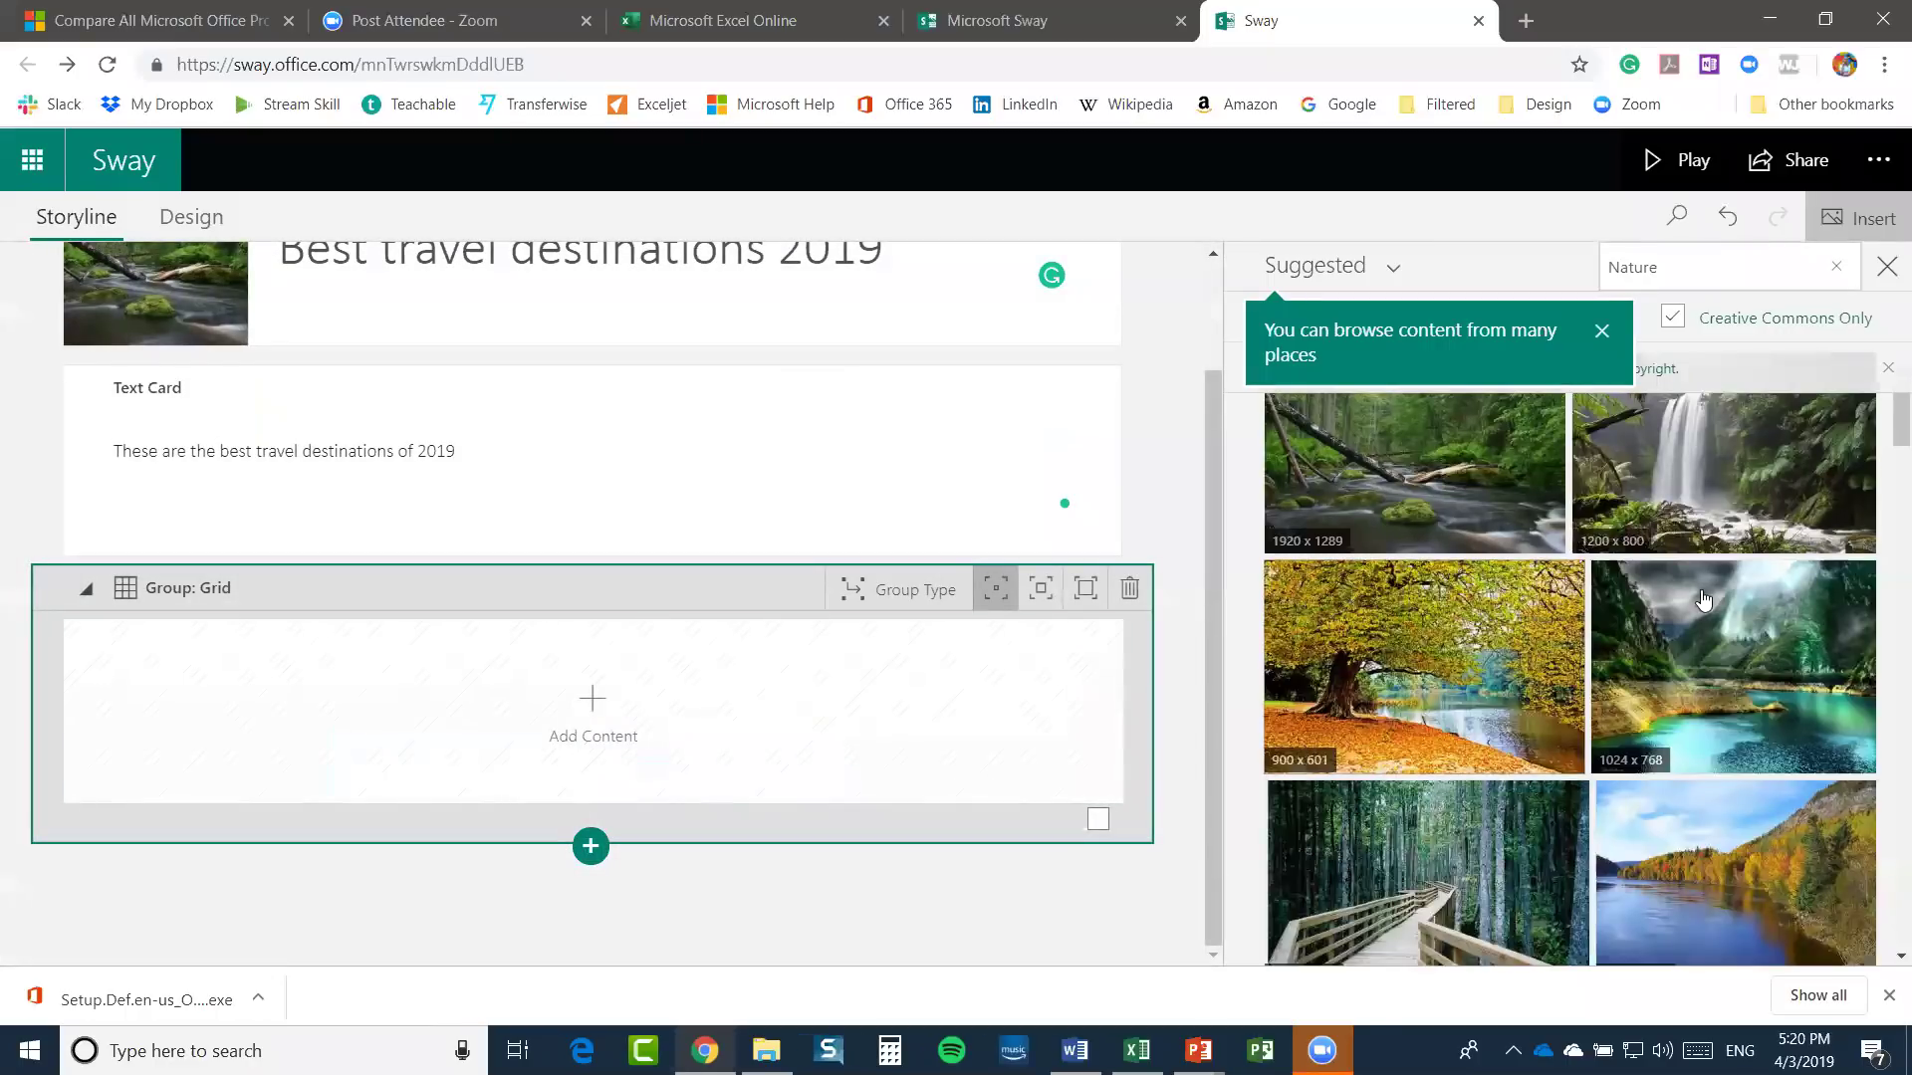
Add the 1024 x 768 canyon lake, autumn river and forest boardwalk images from the suggested Nature results to the Grid group
left_click_drag(1698, 727, 414, 745)
left_click_drag(1722, 862, 399, 687)
left_click_drag(1424, 866, 767, 797)
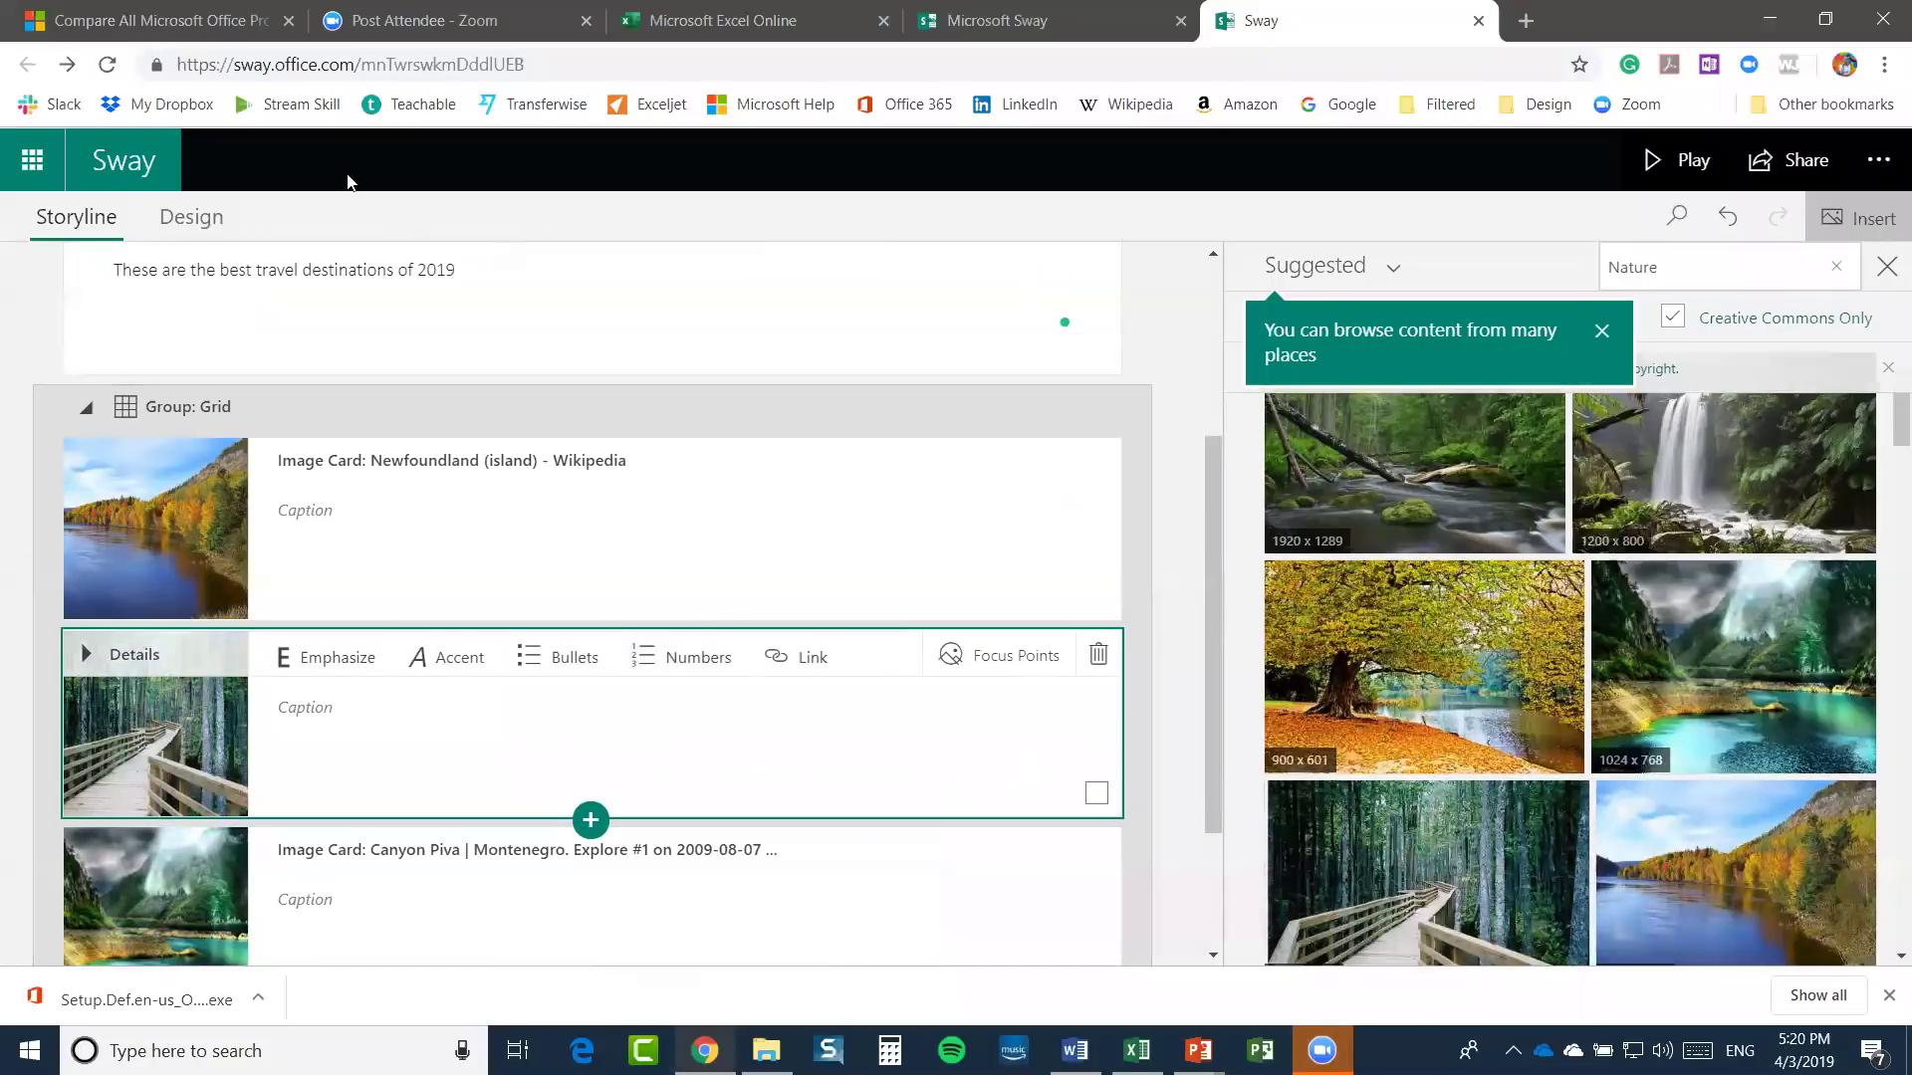
Review the image grid in the Sway's design view and play the Sway as viewers see it
left_click(189, 219)
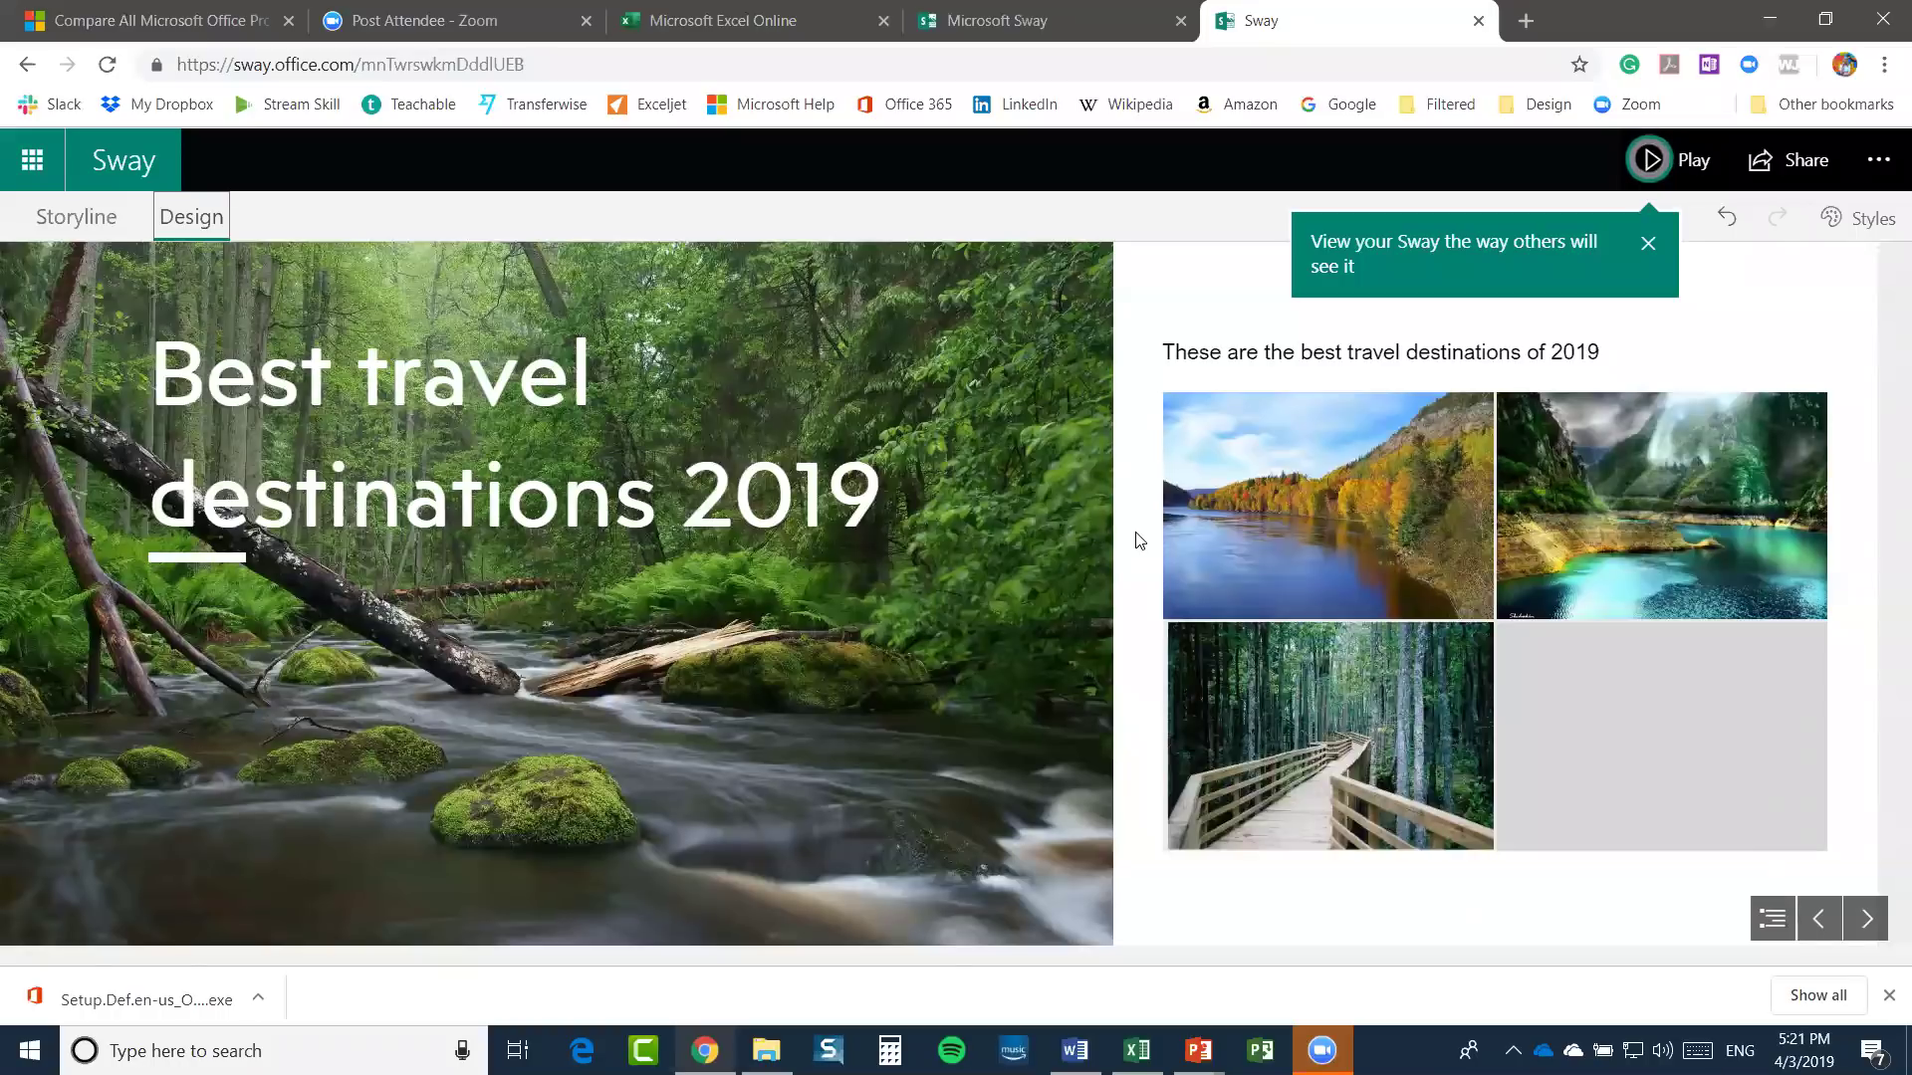
left_click(80, 223)
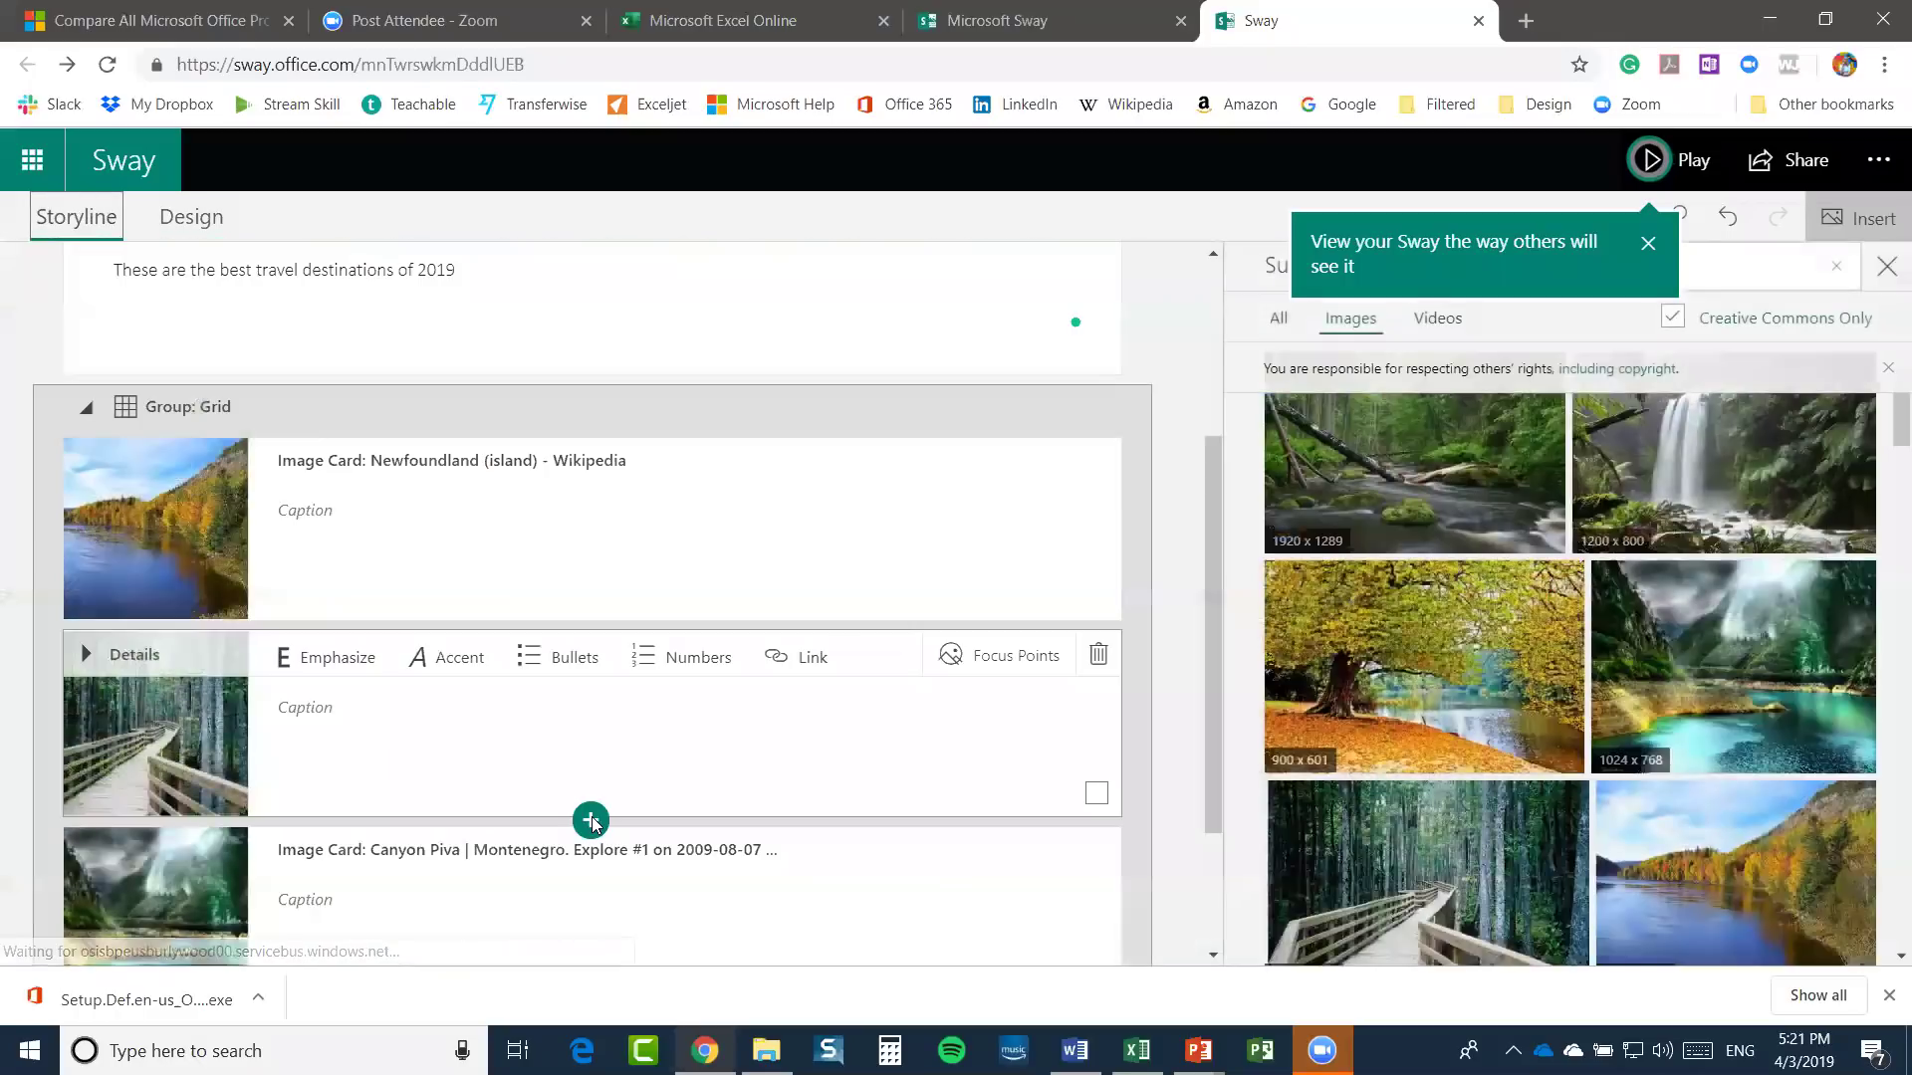
left_click(598, 818)
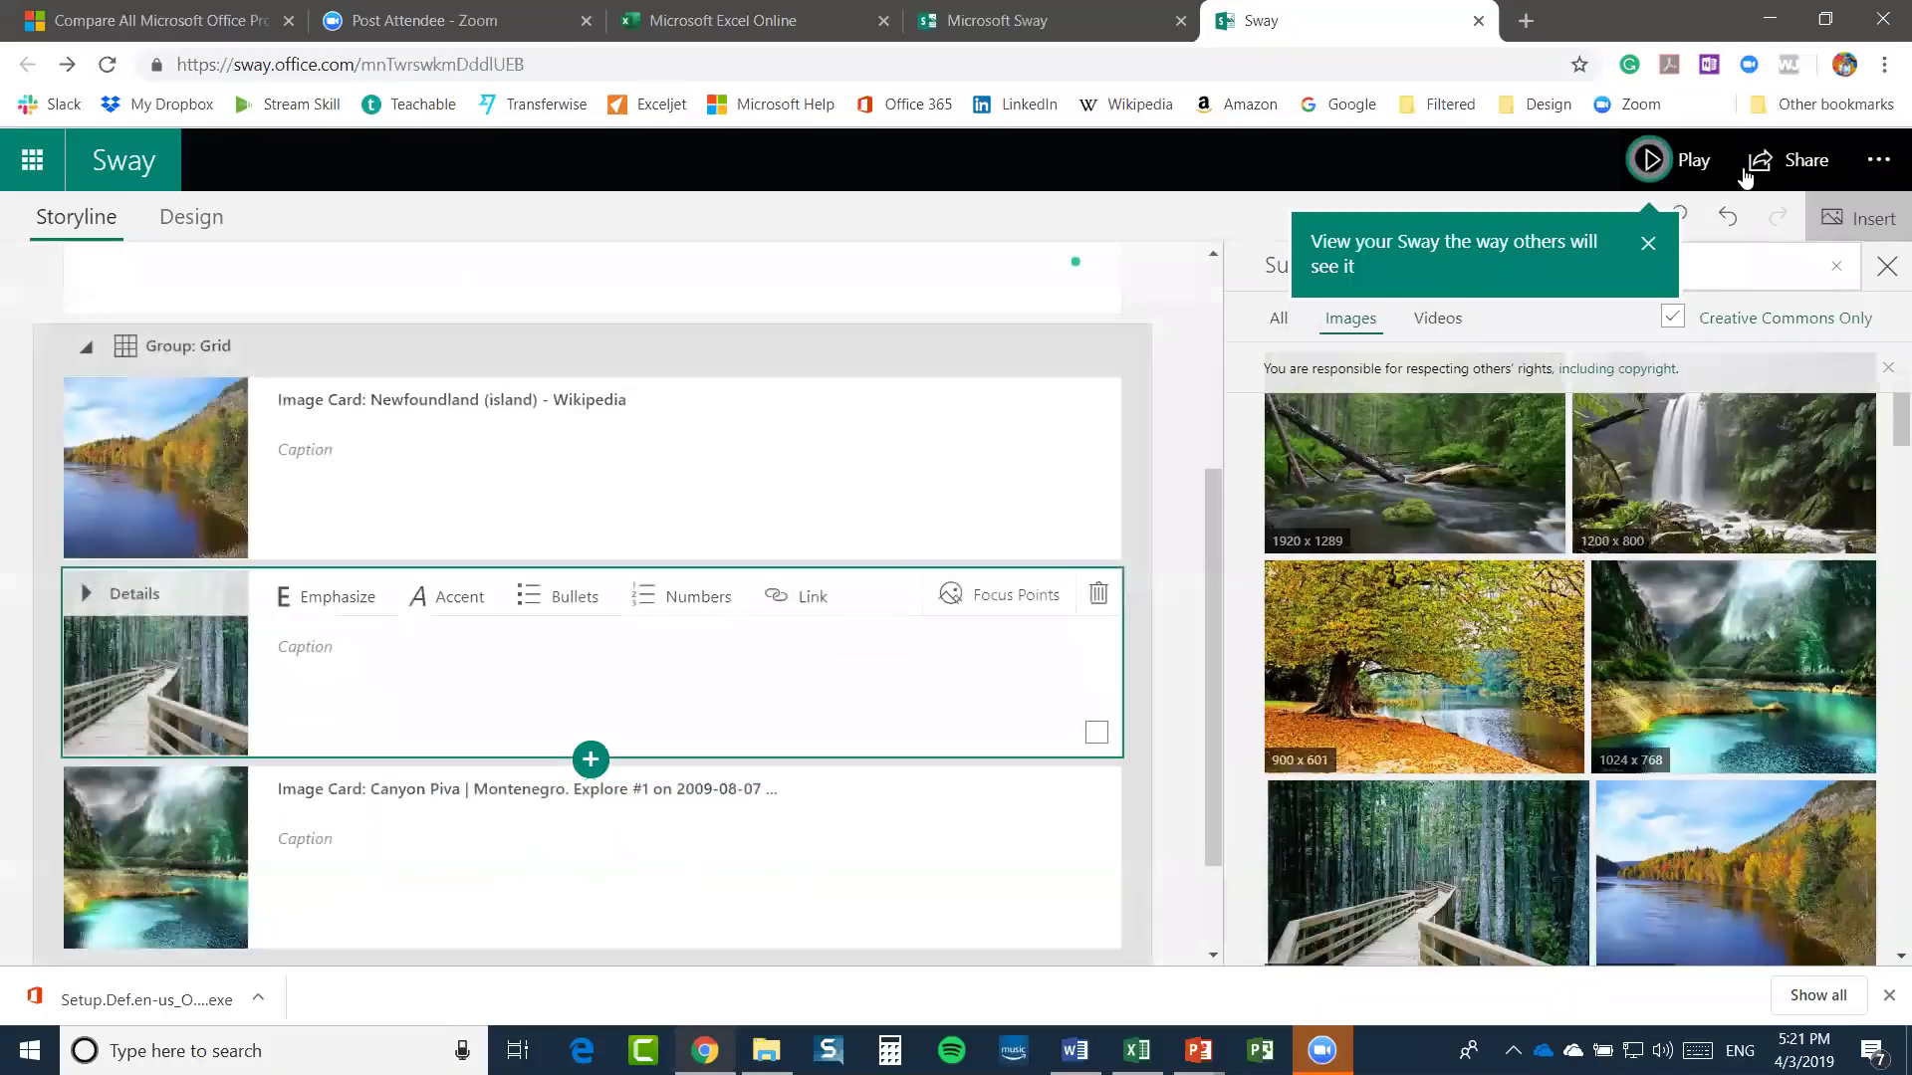
left_click(189, 219)
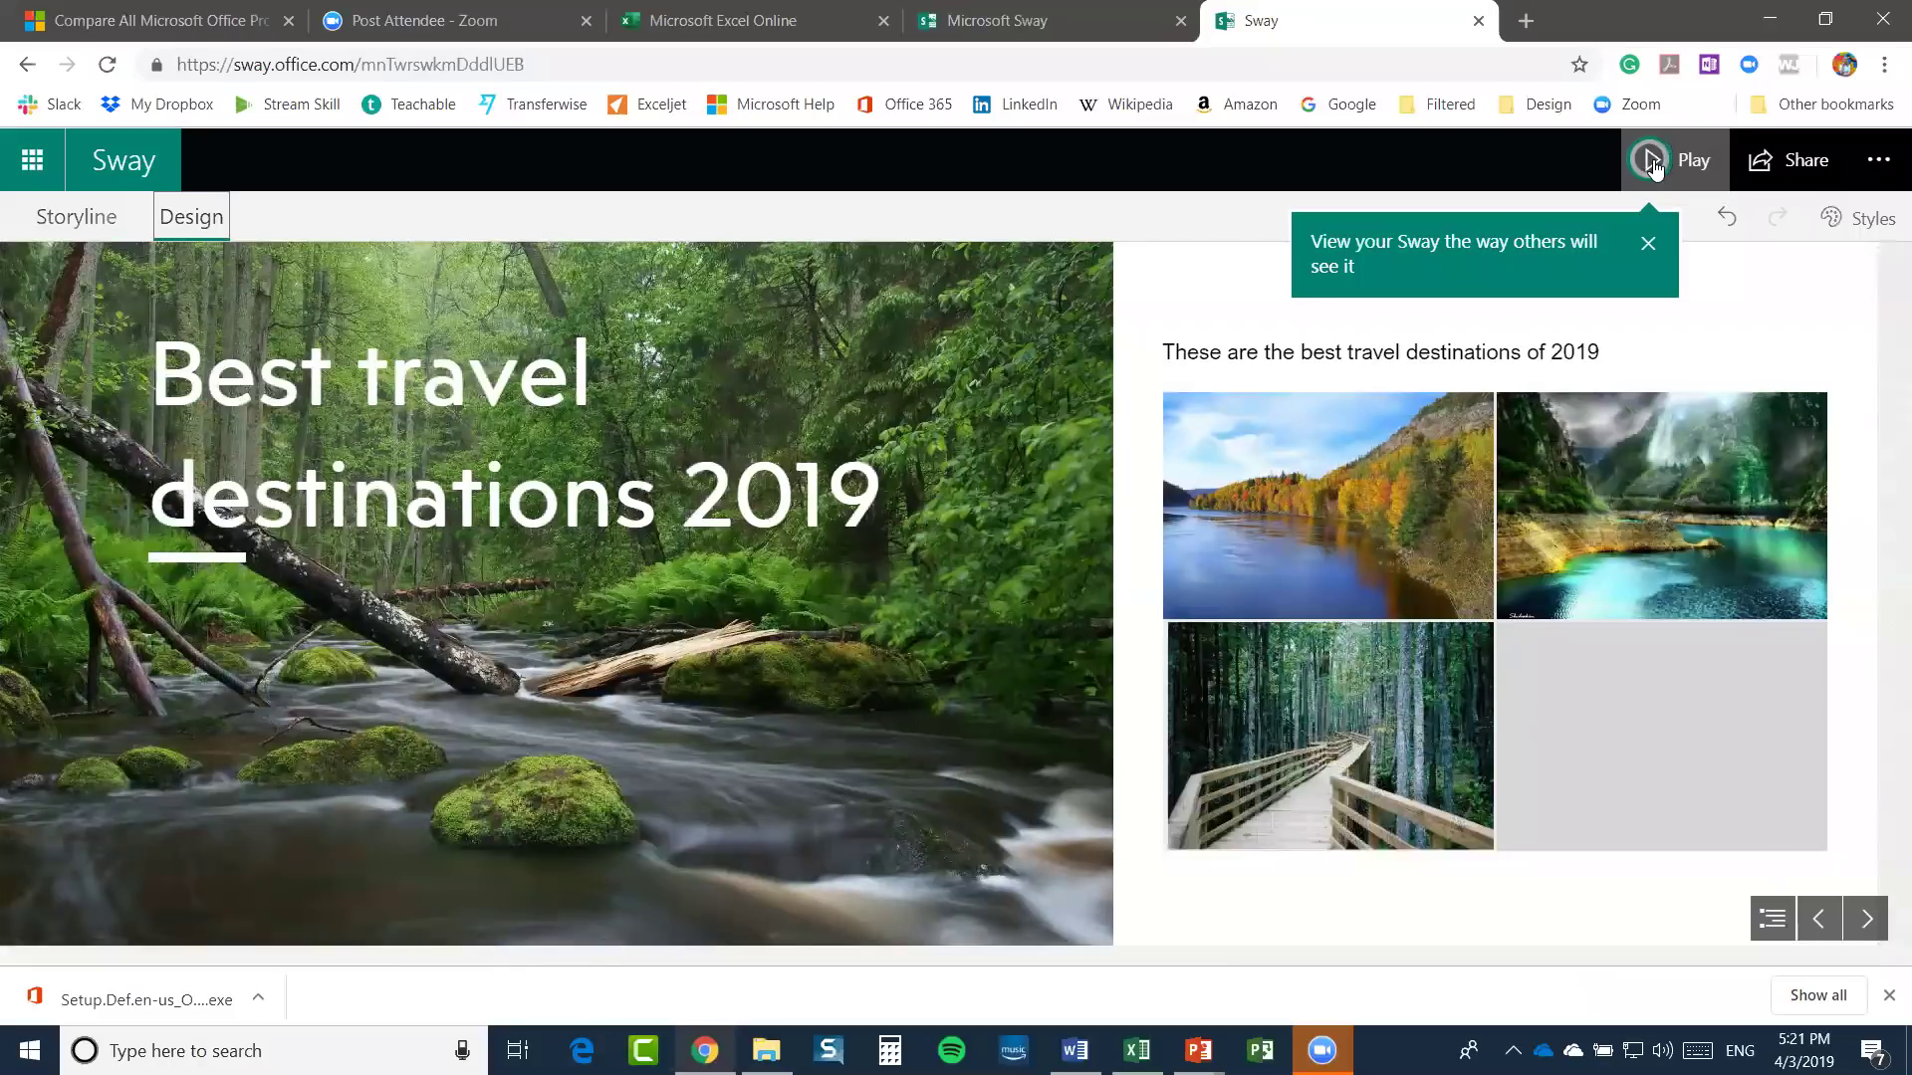
left_click(1678, 160)
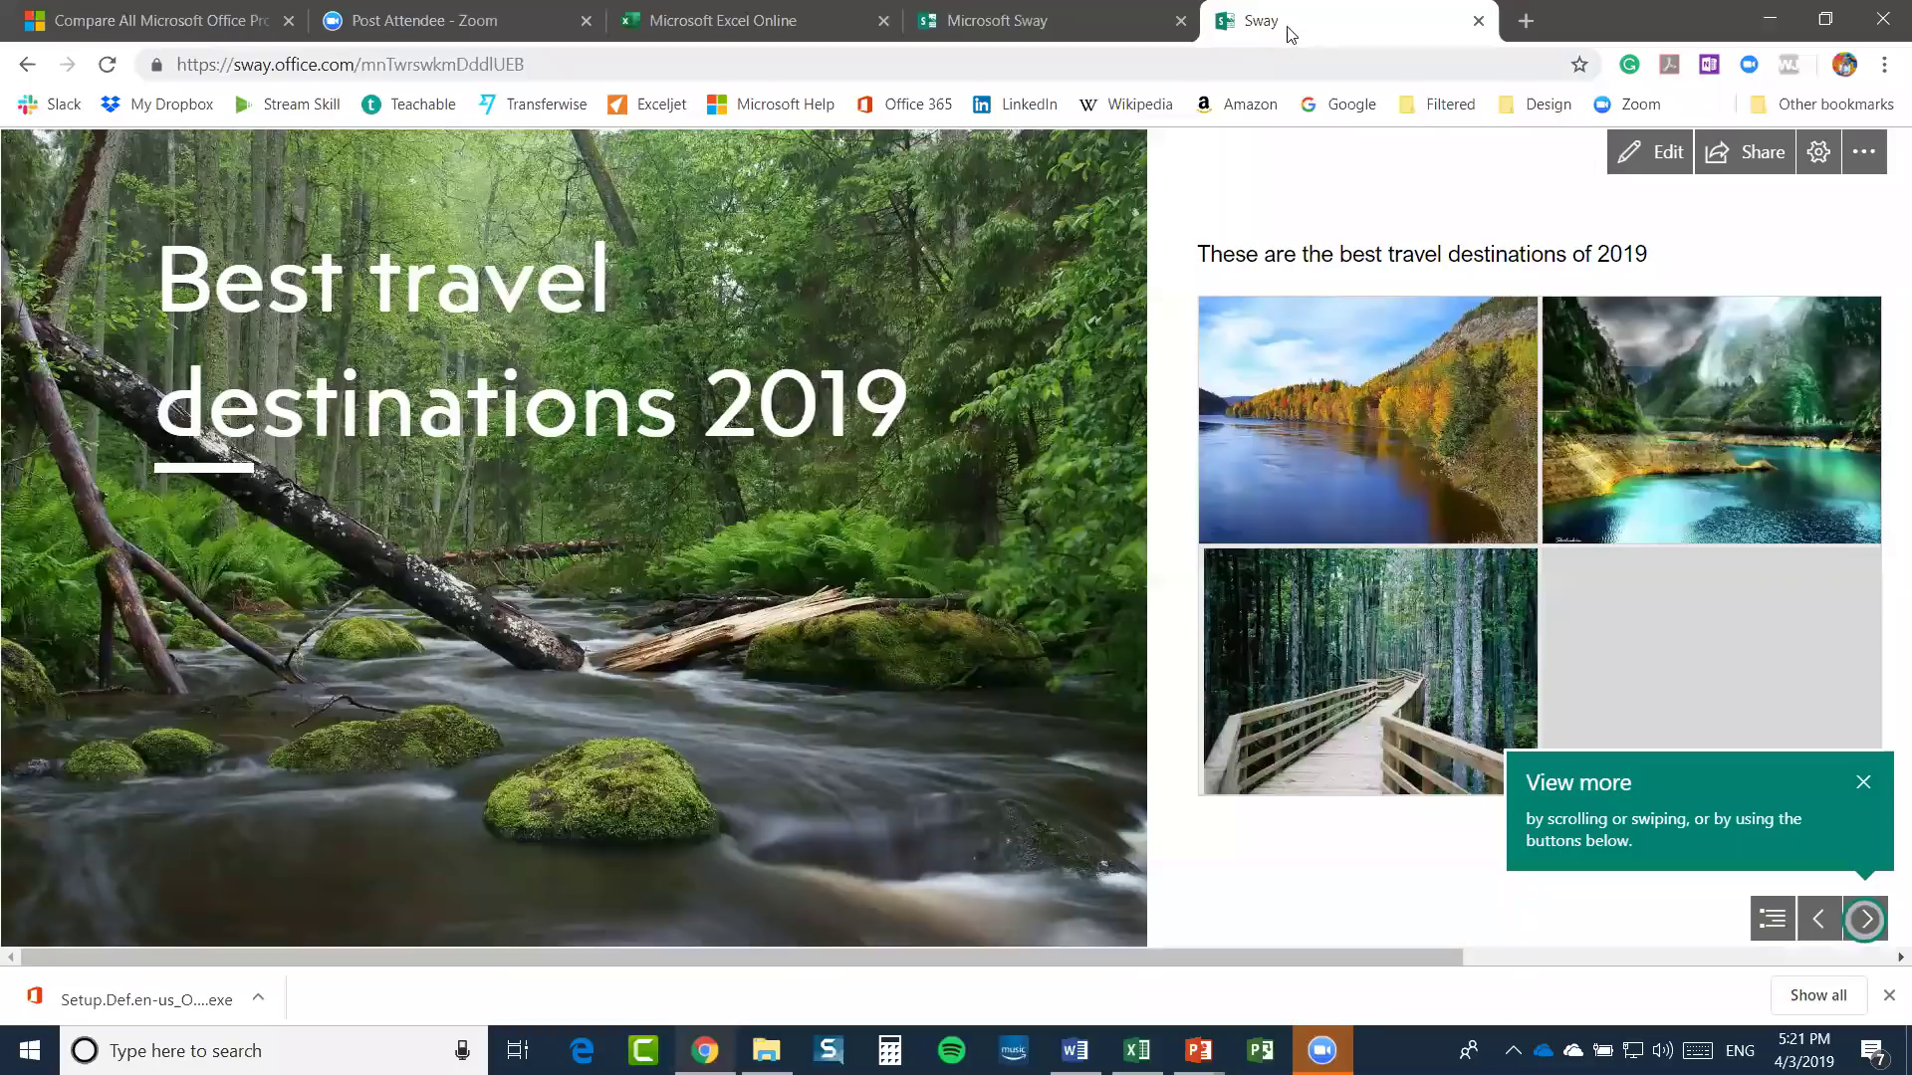
Close both Sway pages, switch to Planner from the full app list and open the Project Artemis plan
left_click(1478, 20)
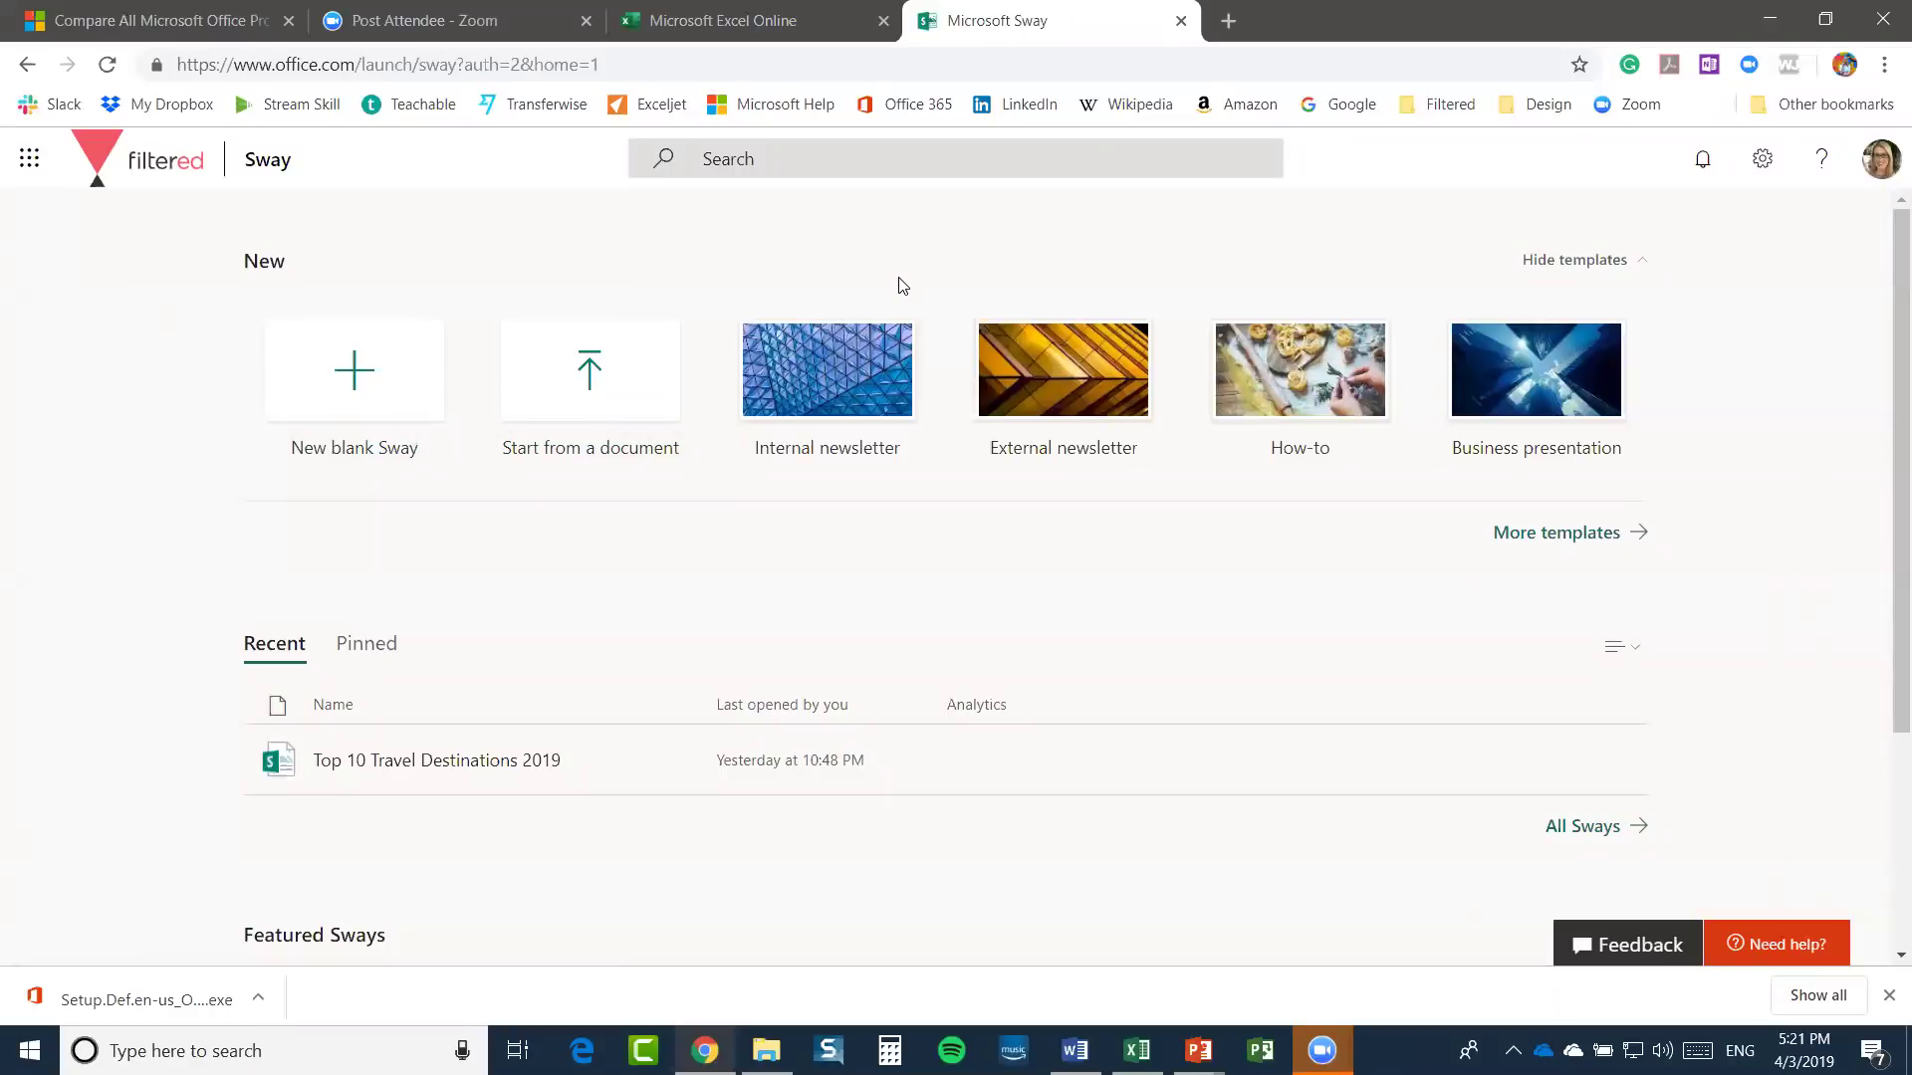
left_click(1180, 20)
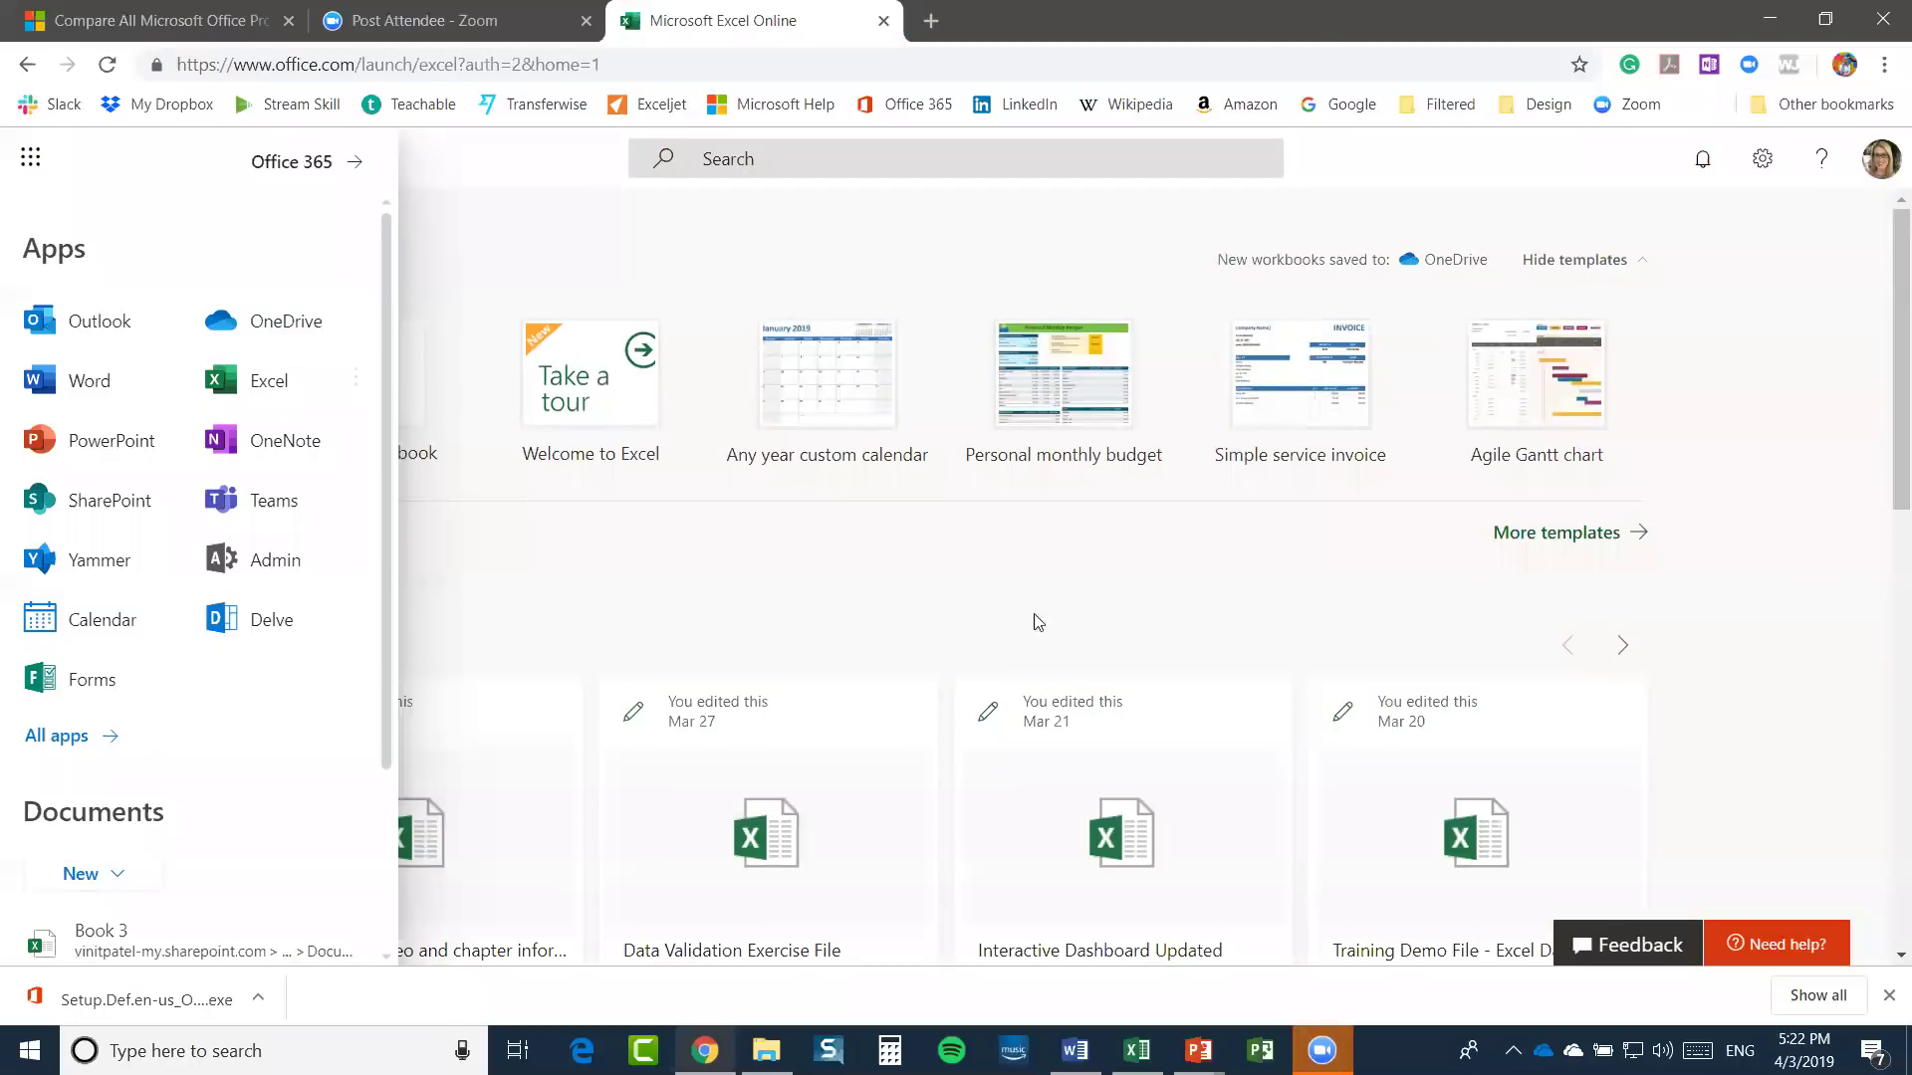
left_click(58, 735)
scroll(136, 612, "down", 5)
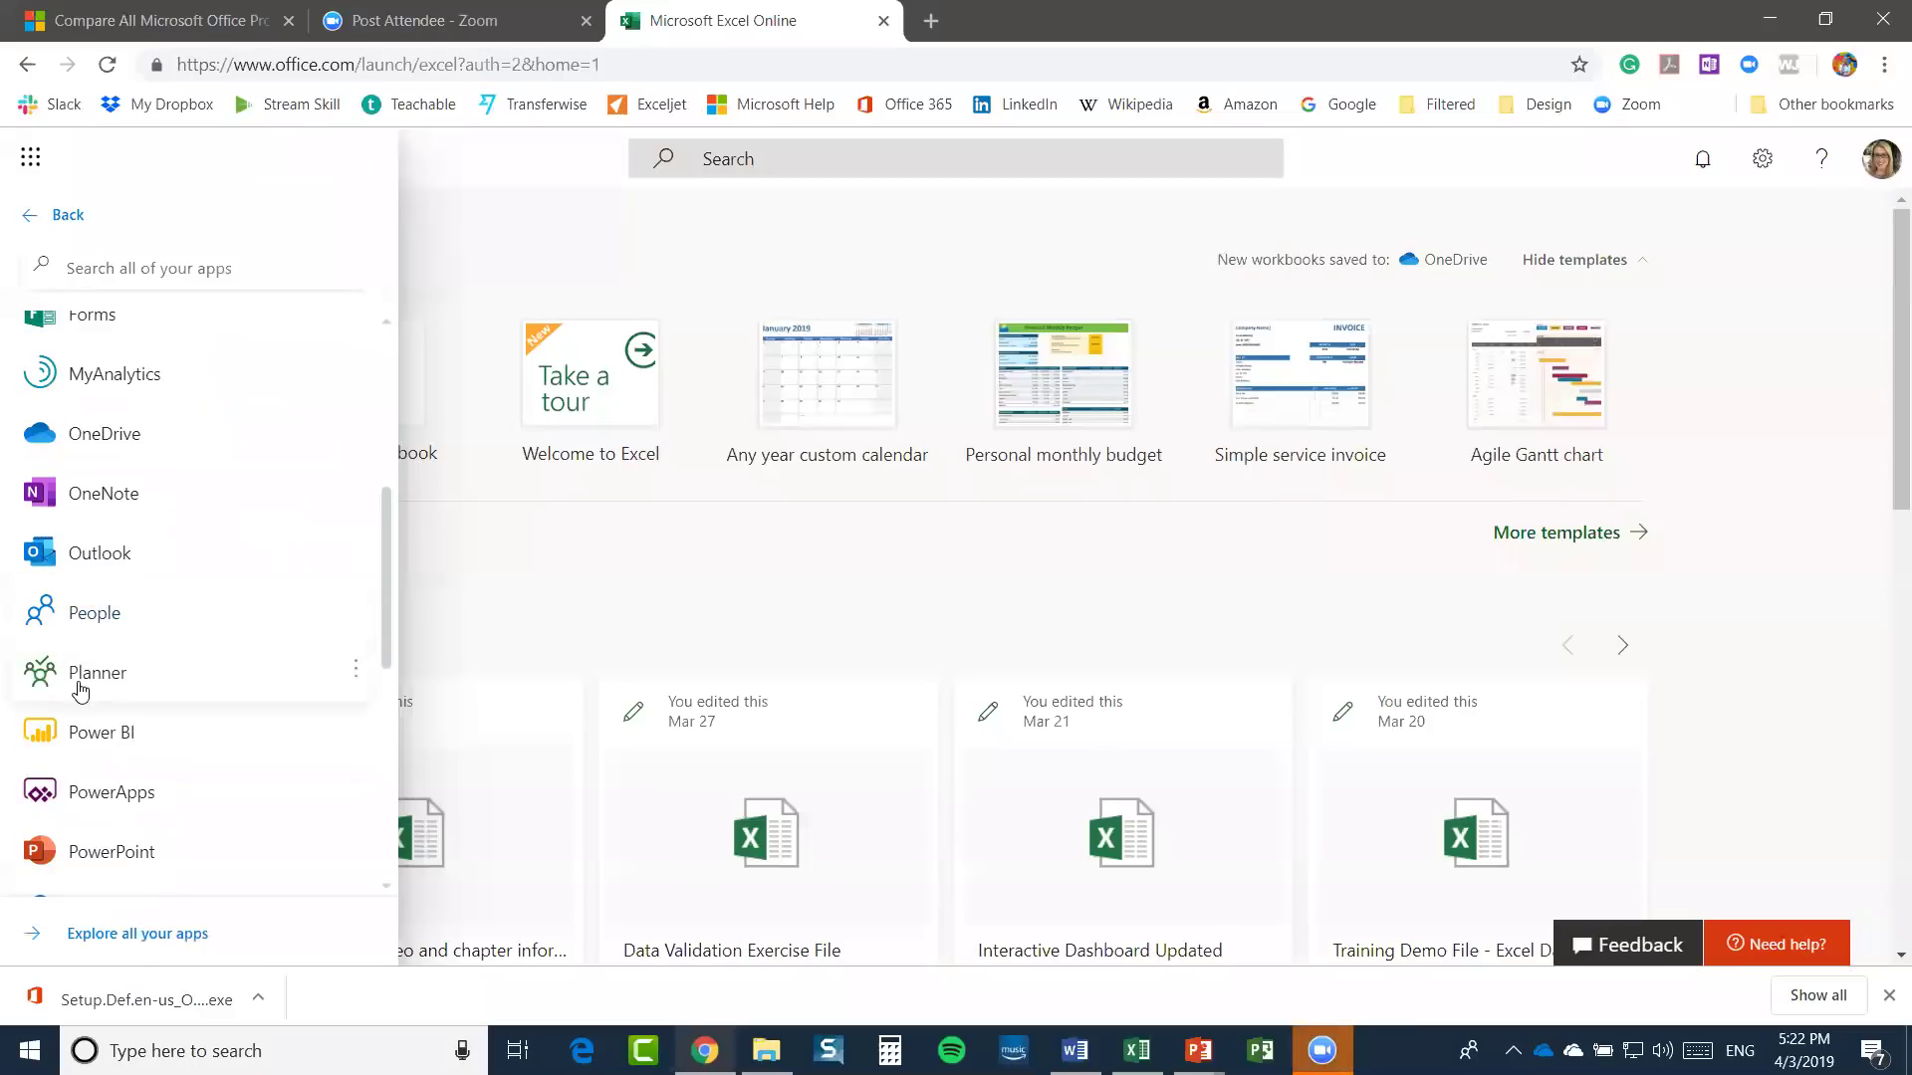
left_click(85, 681)
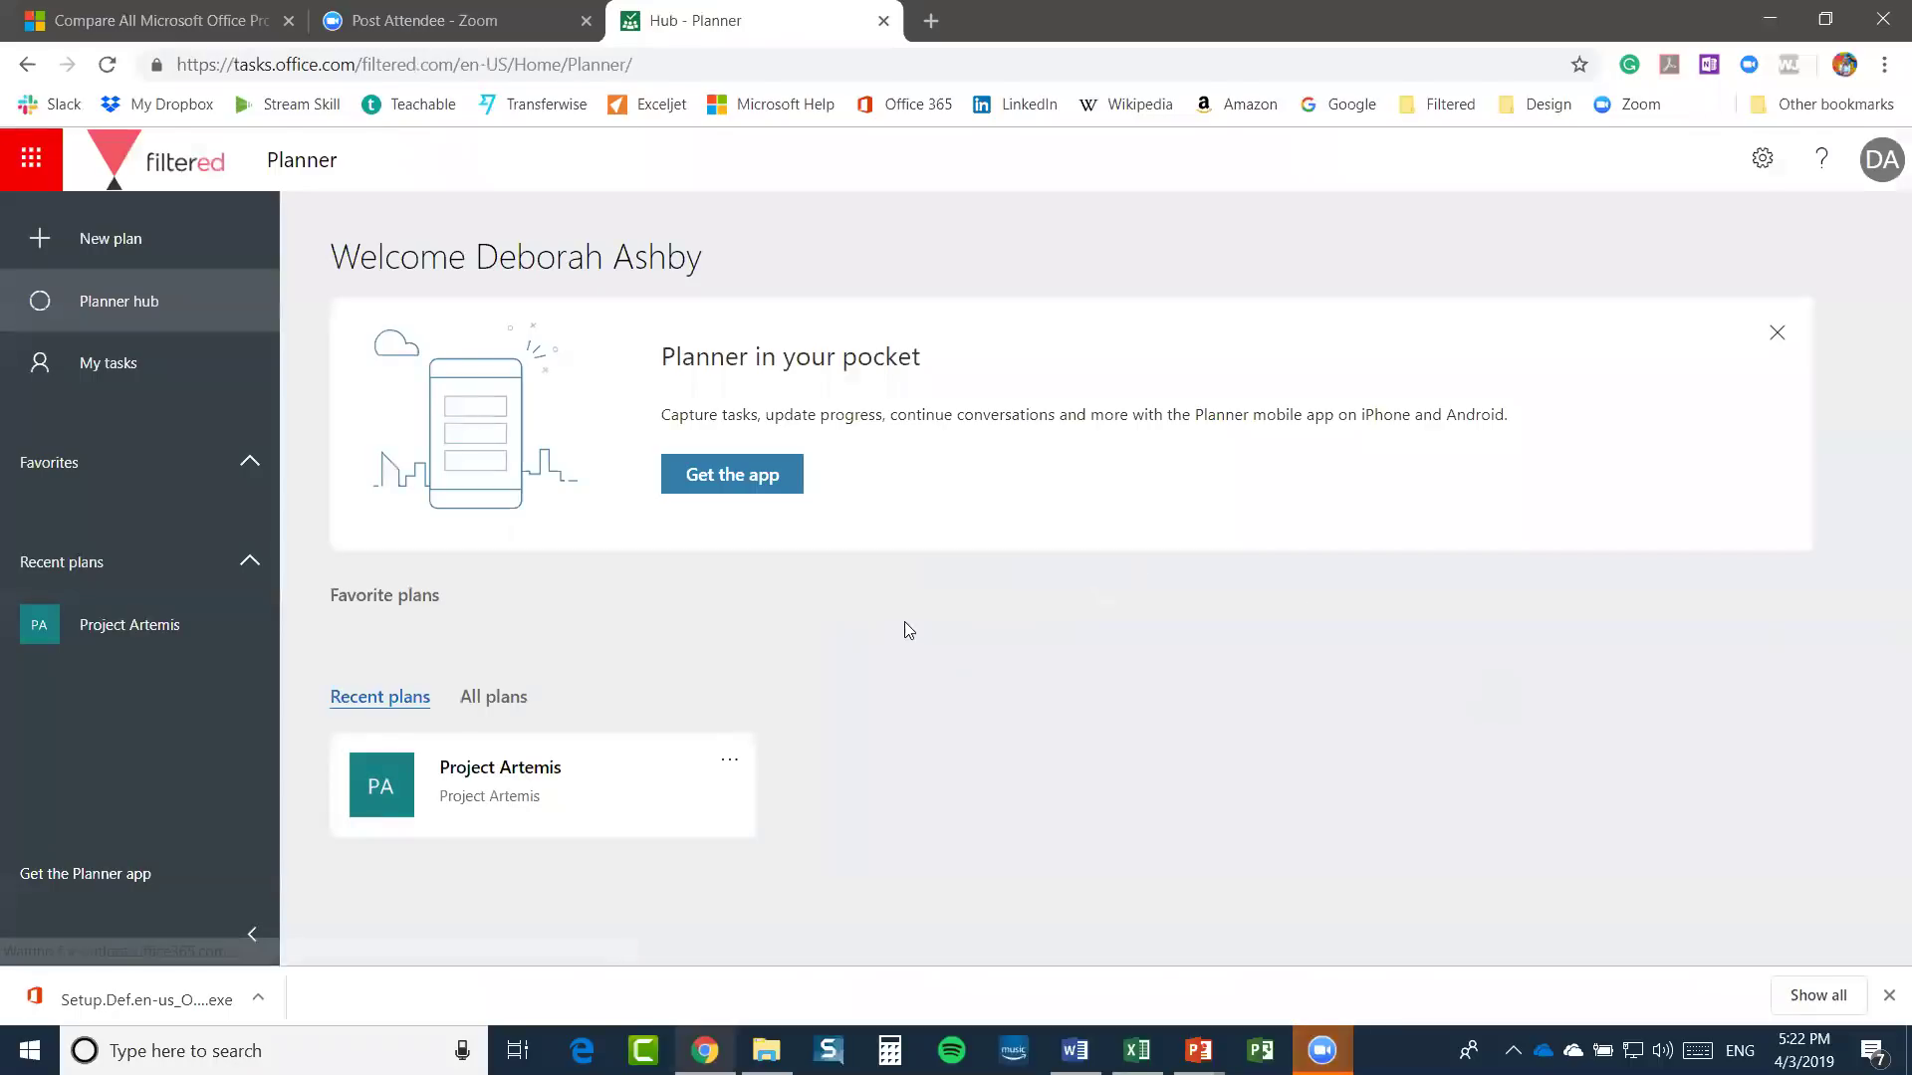
left_click(503, 784)
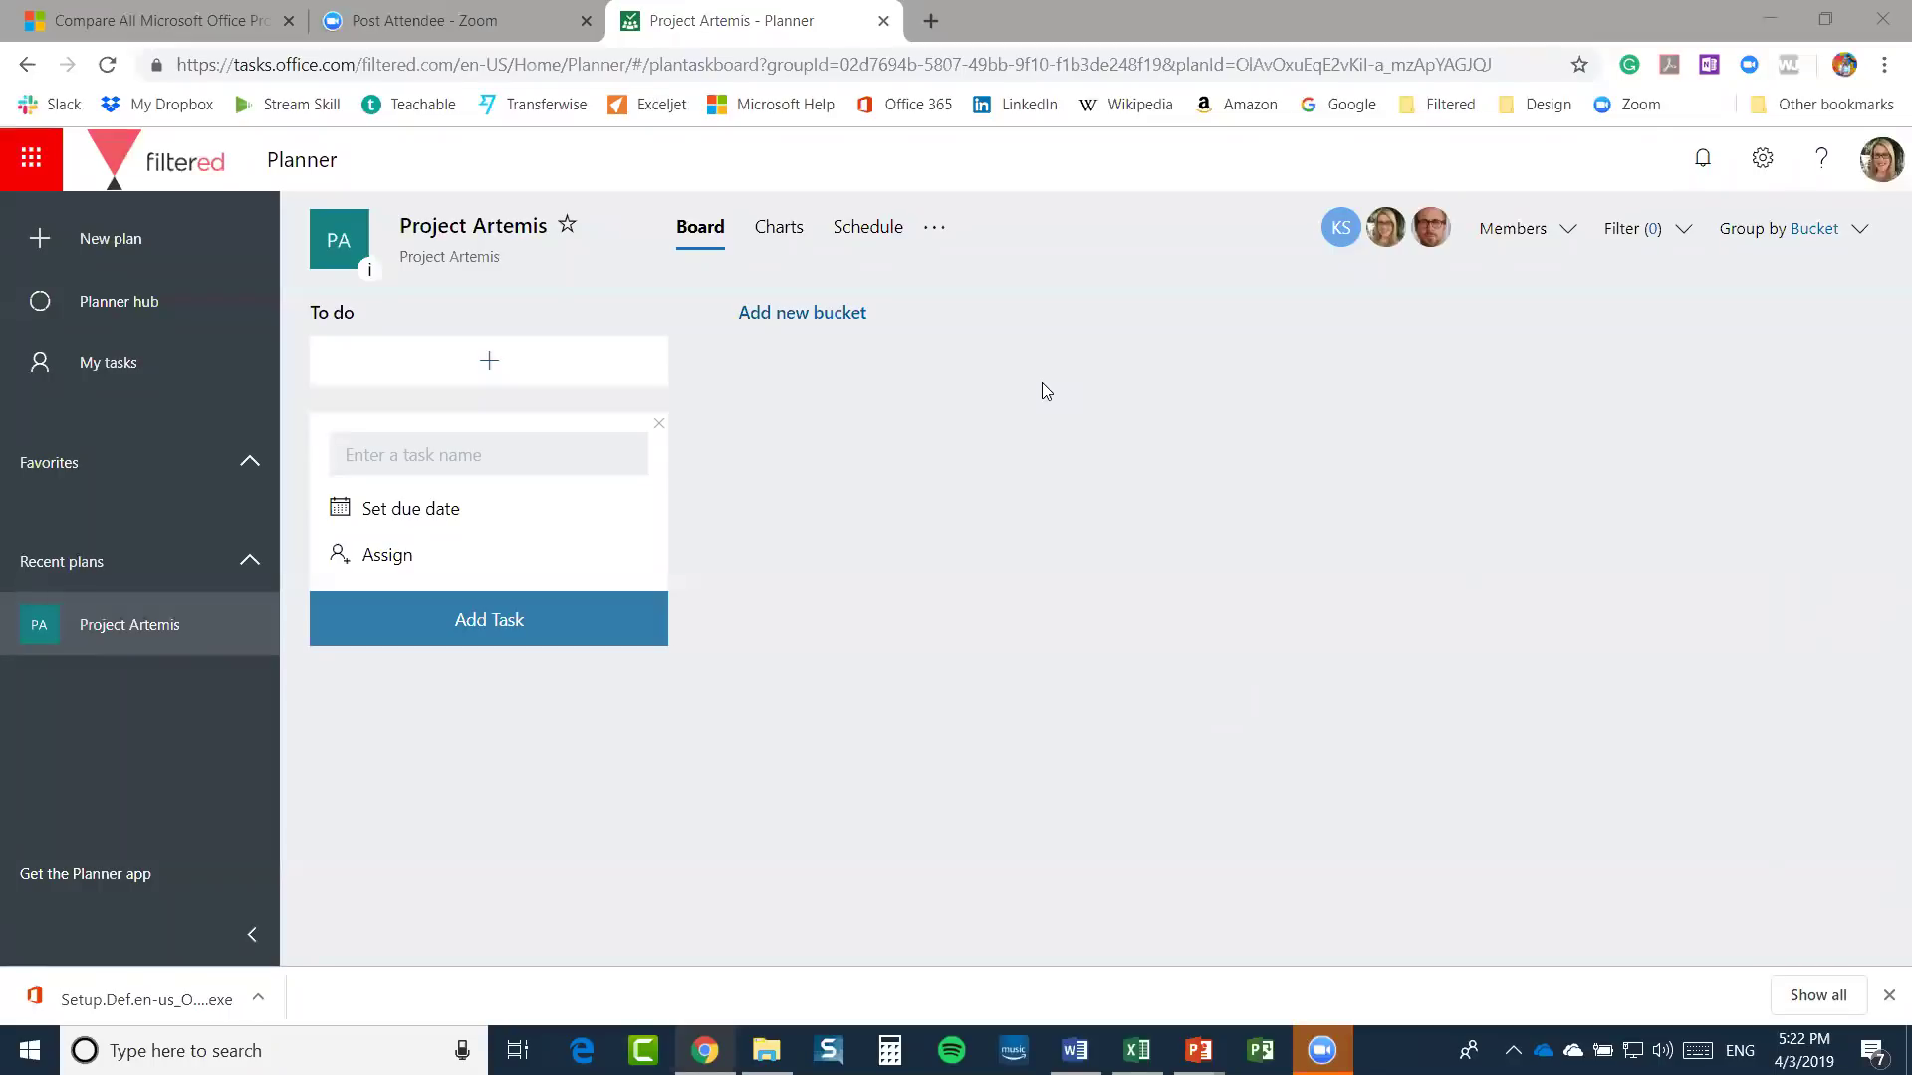
left_click(1825, 18)
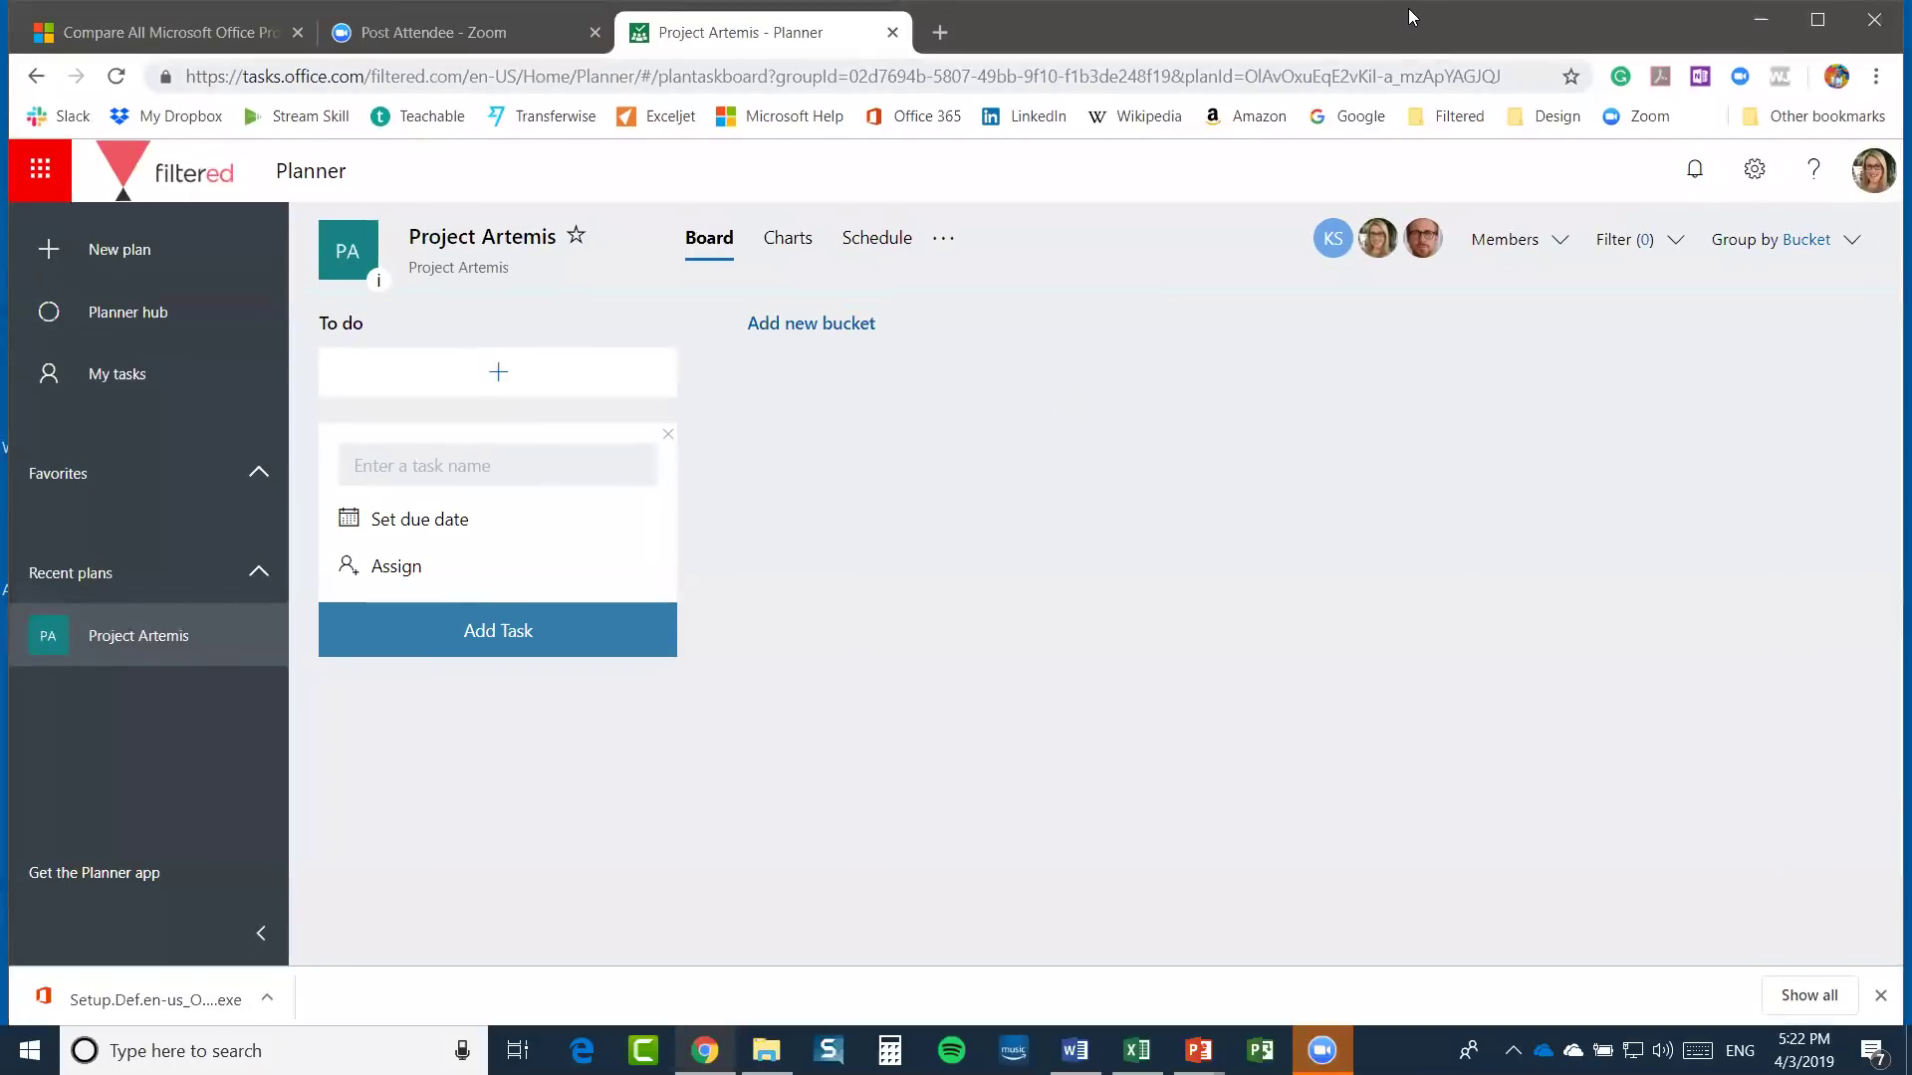
left_click_drag(1414, 22, 1405, 86)
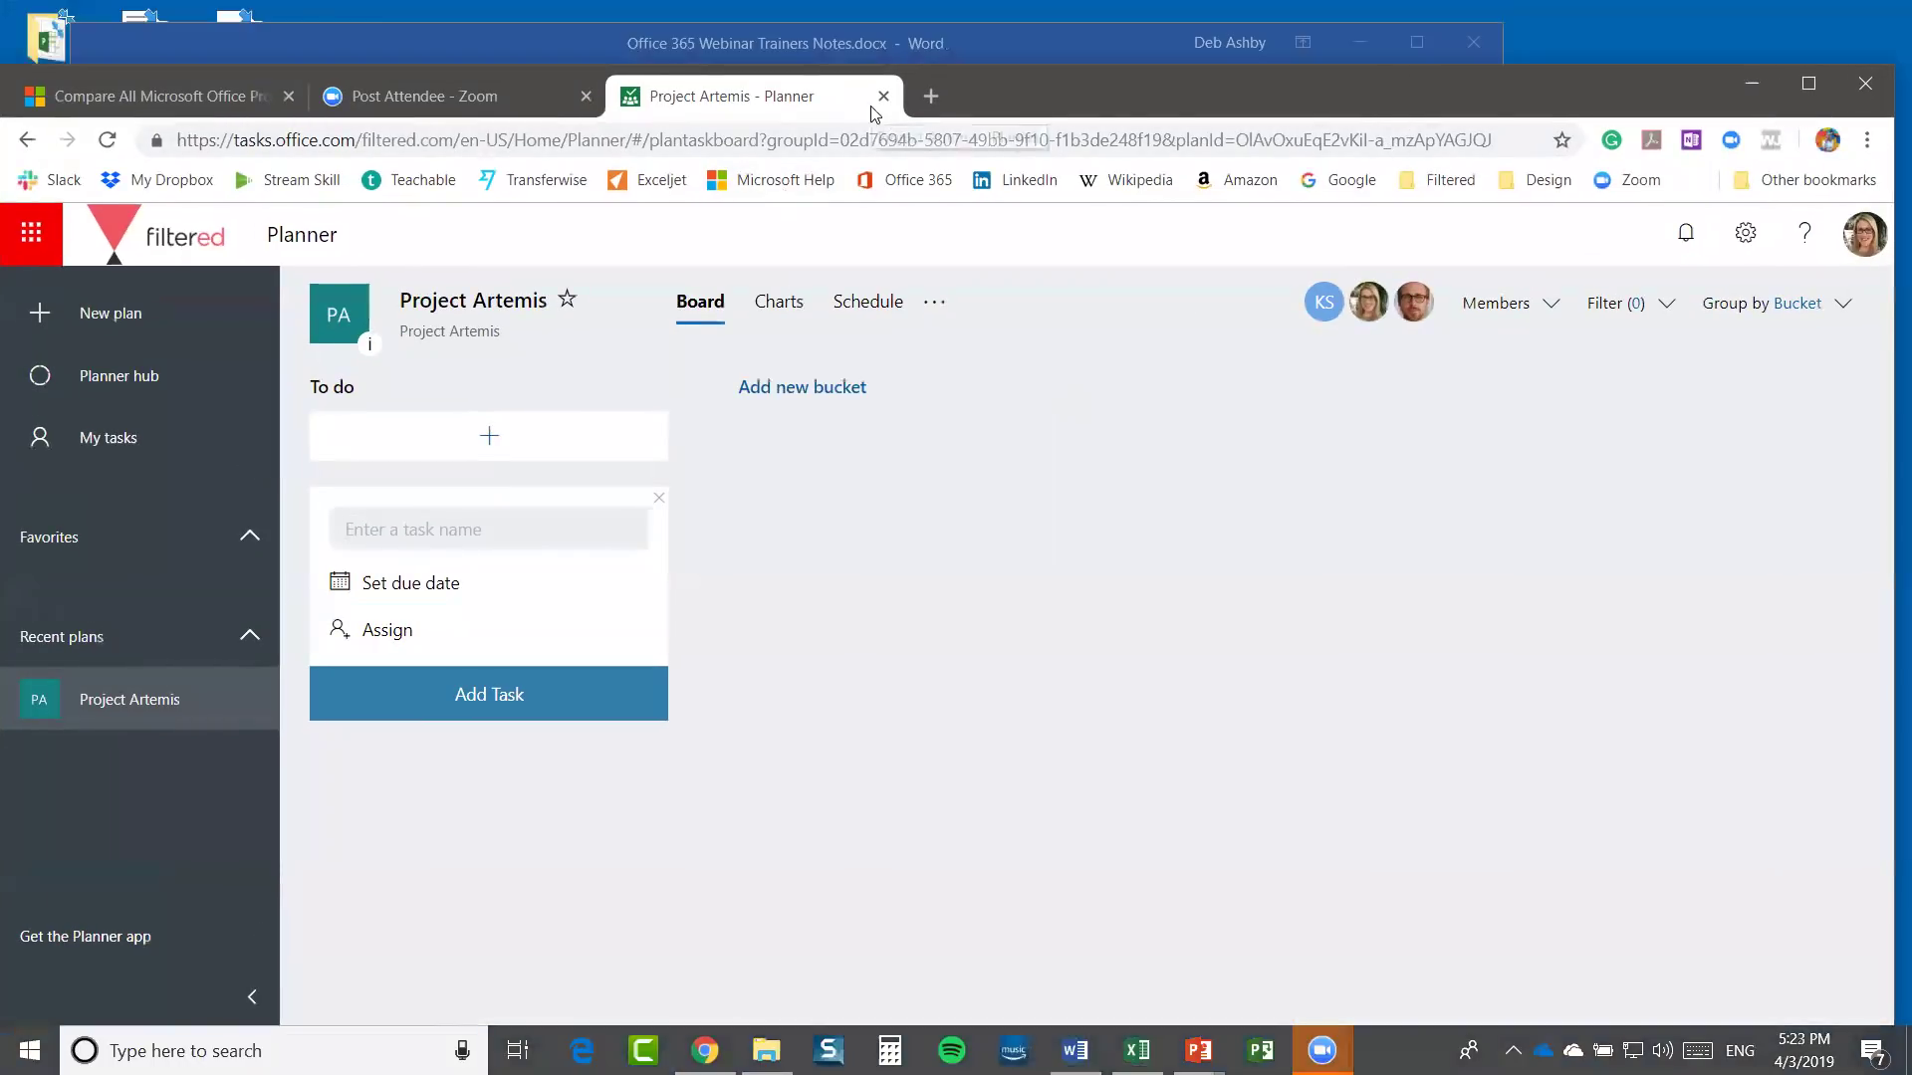
left_click_drag(1160, 95, 1167, 87)
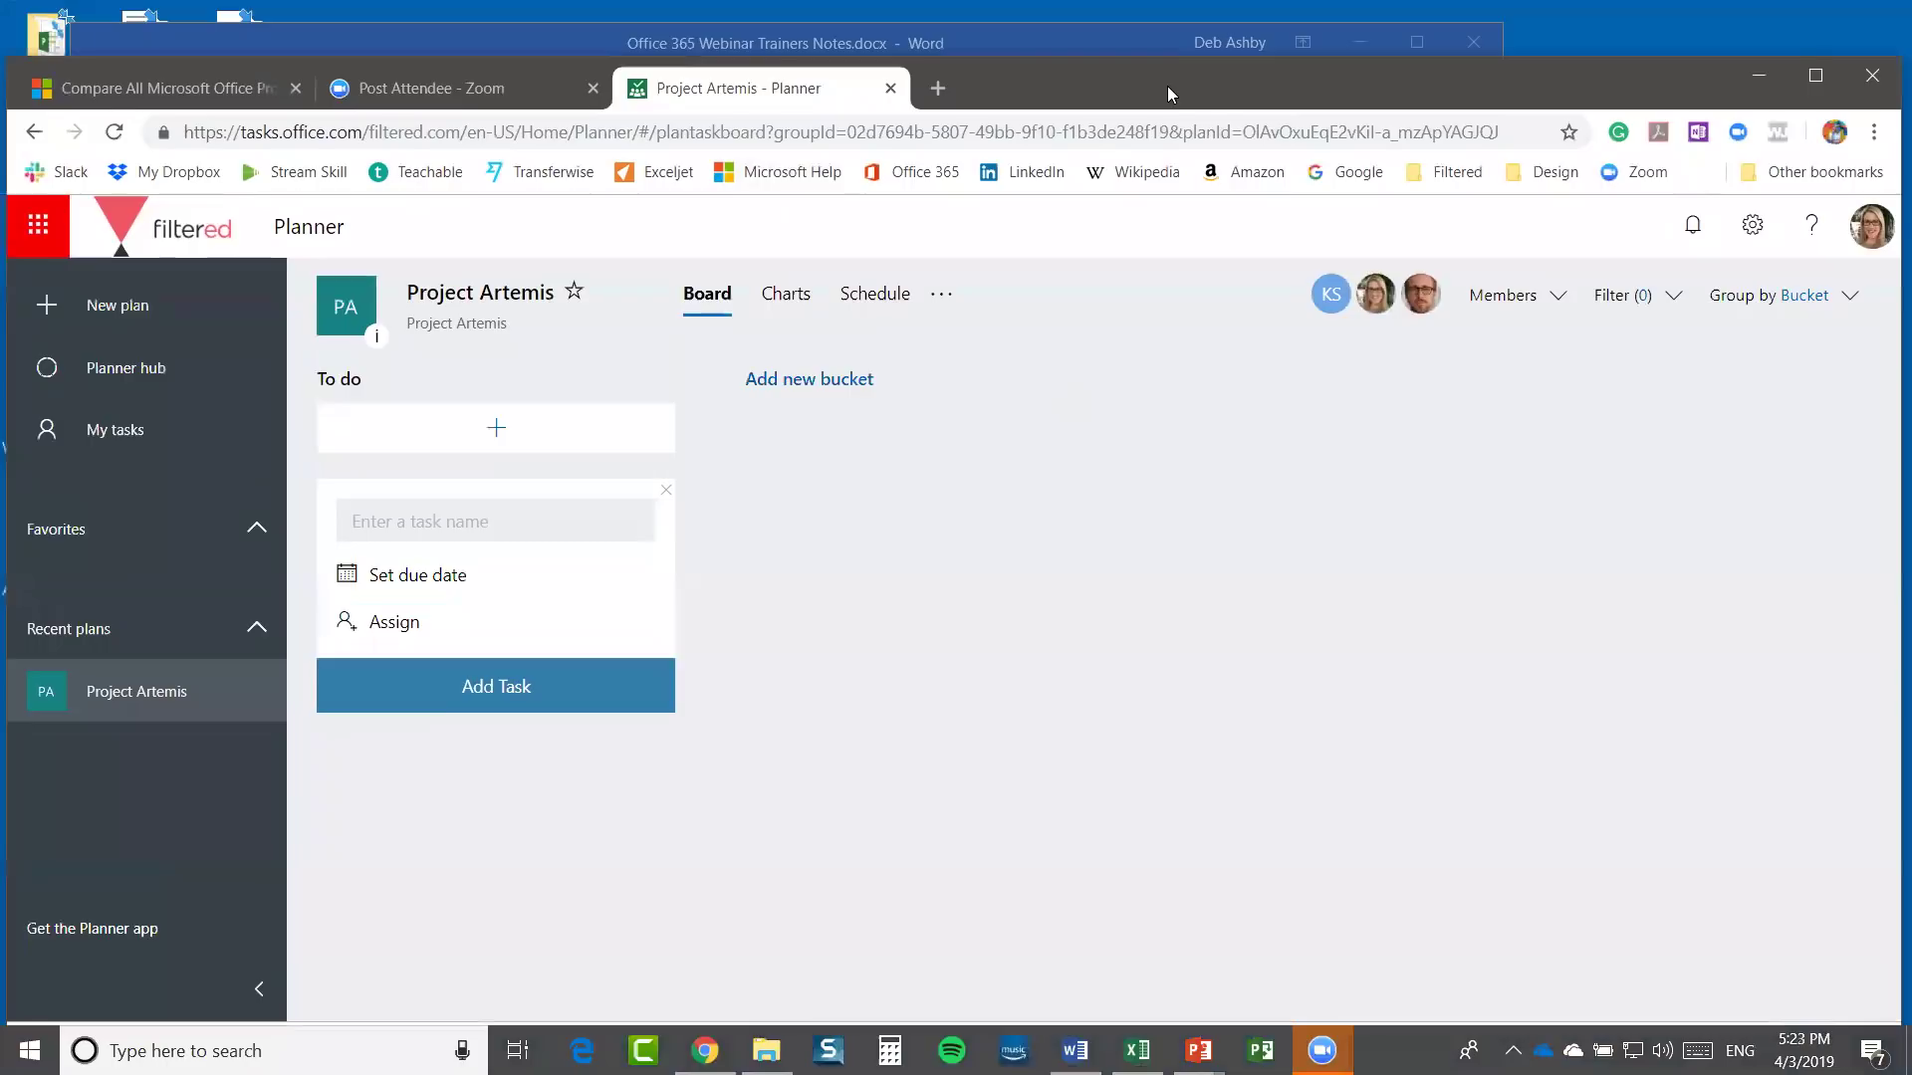
double_click(1167, 86)
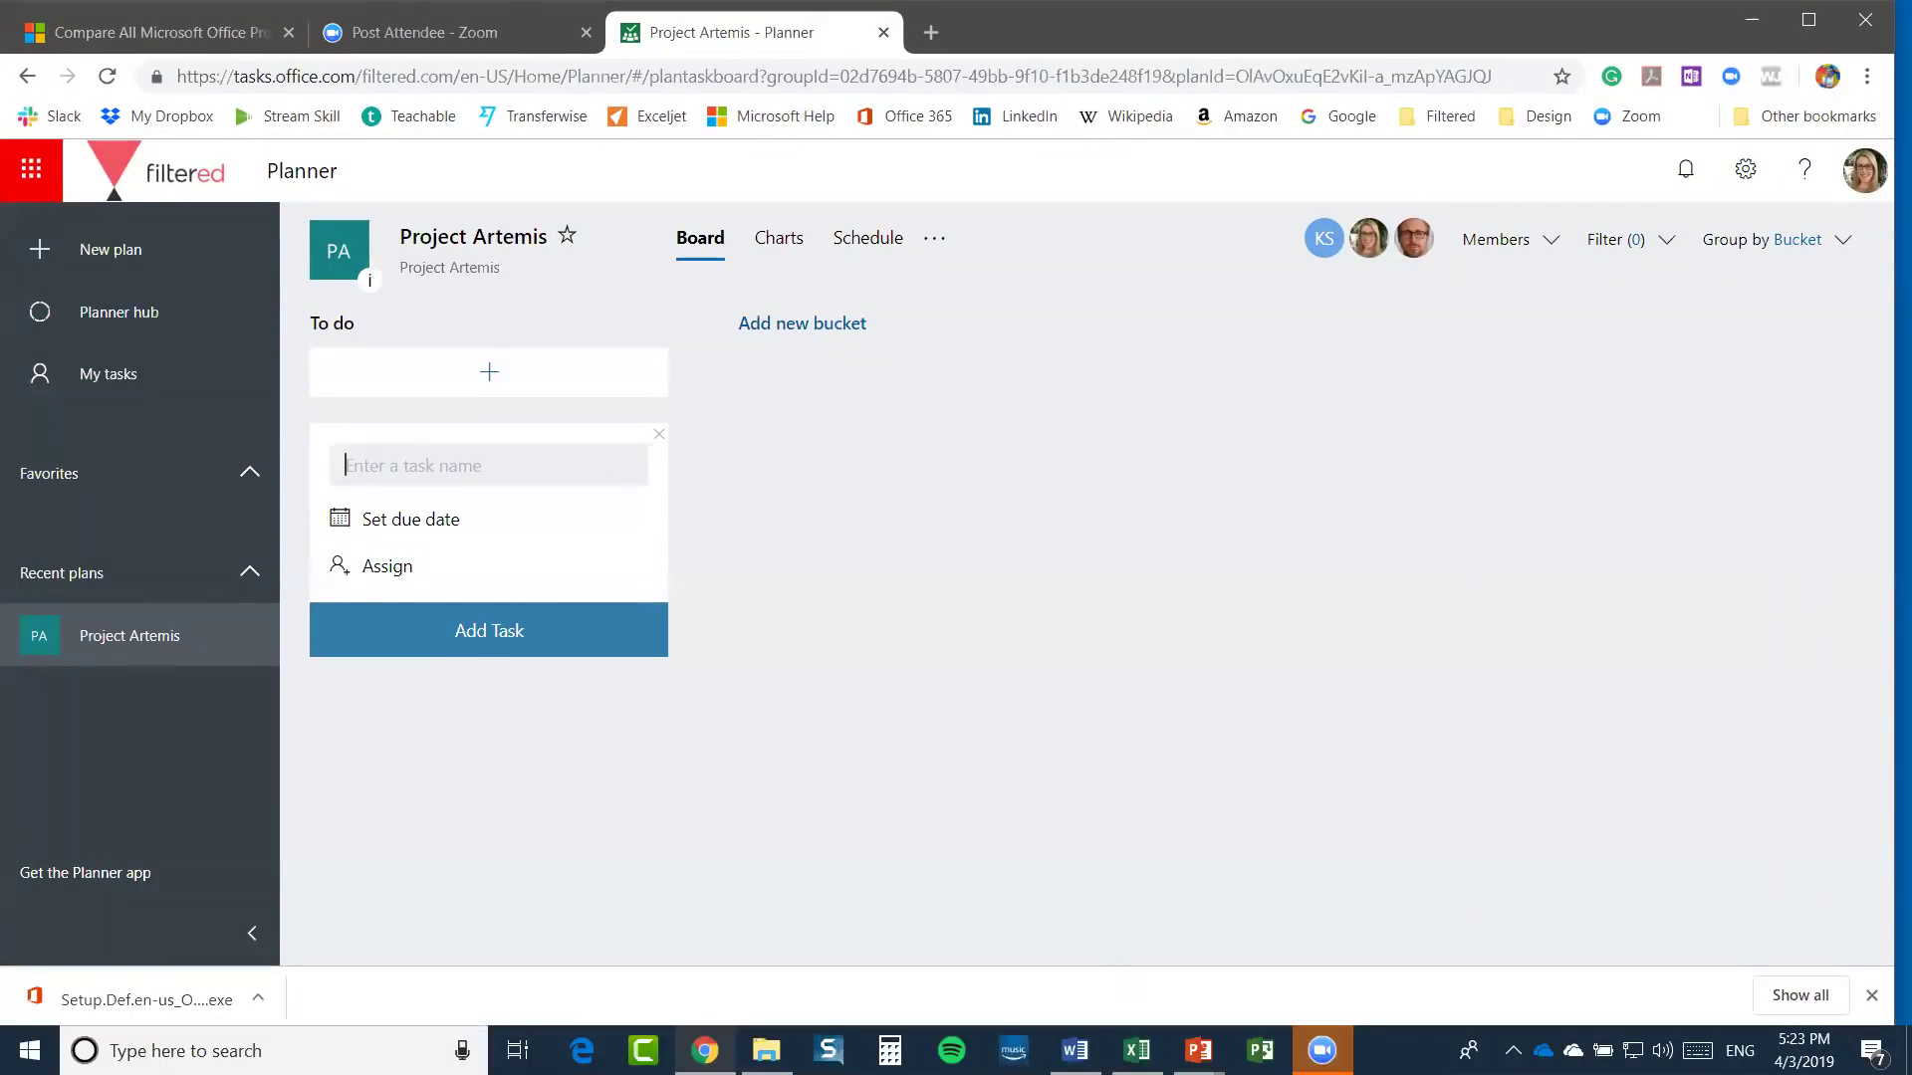
mouse_move(1076, 1050)
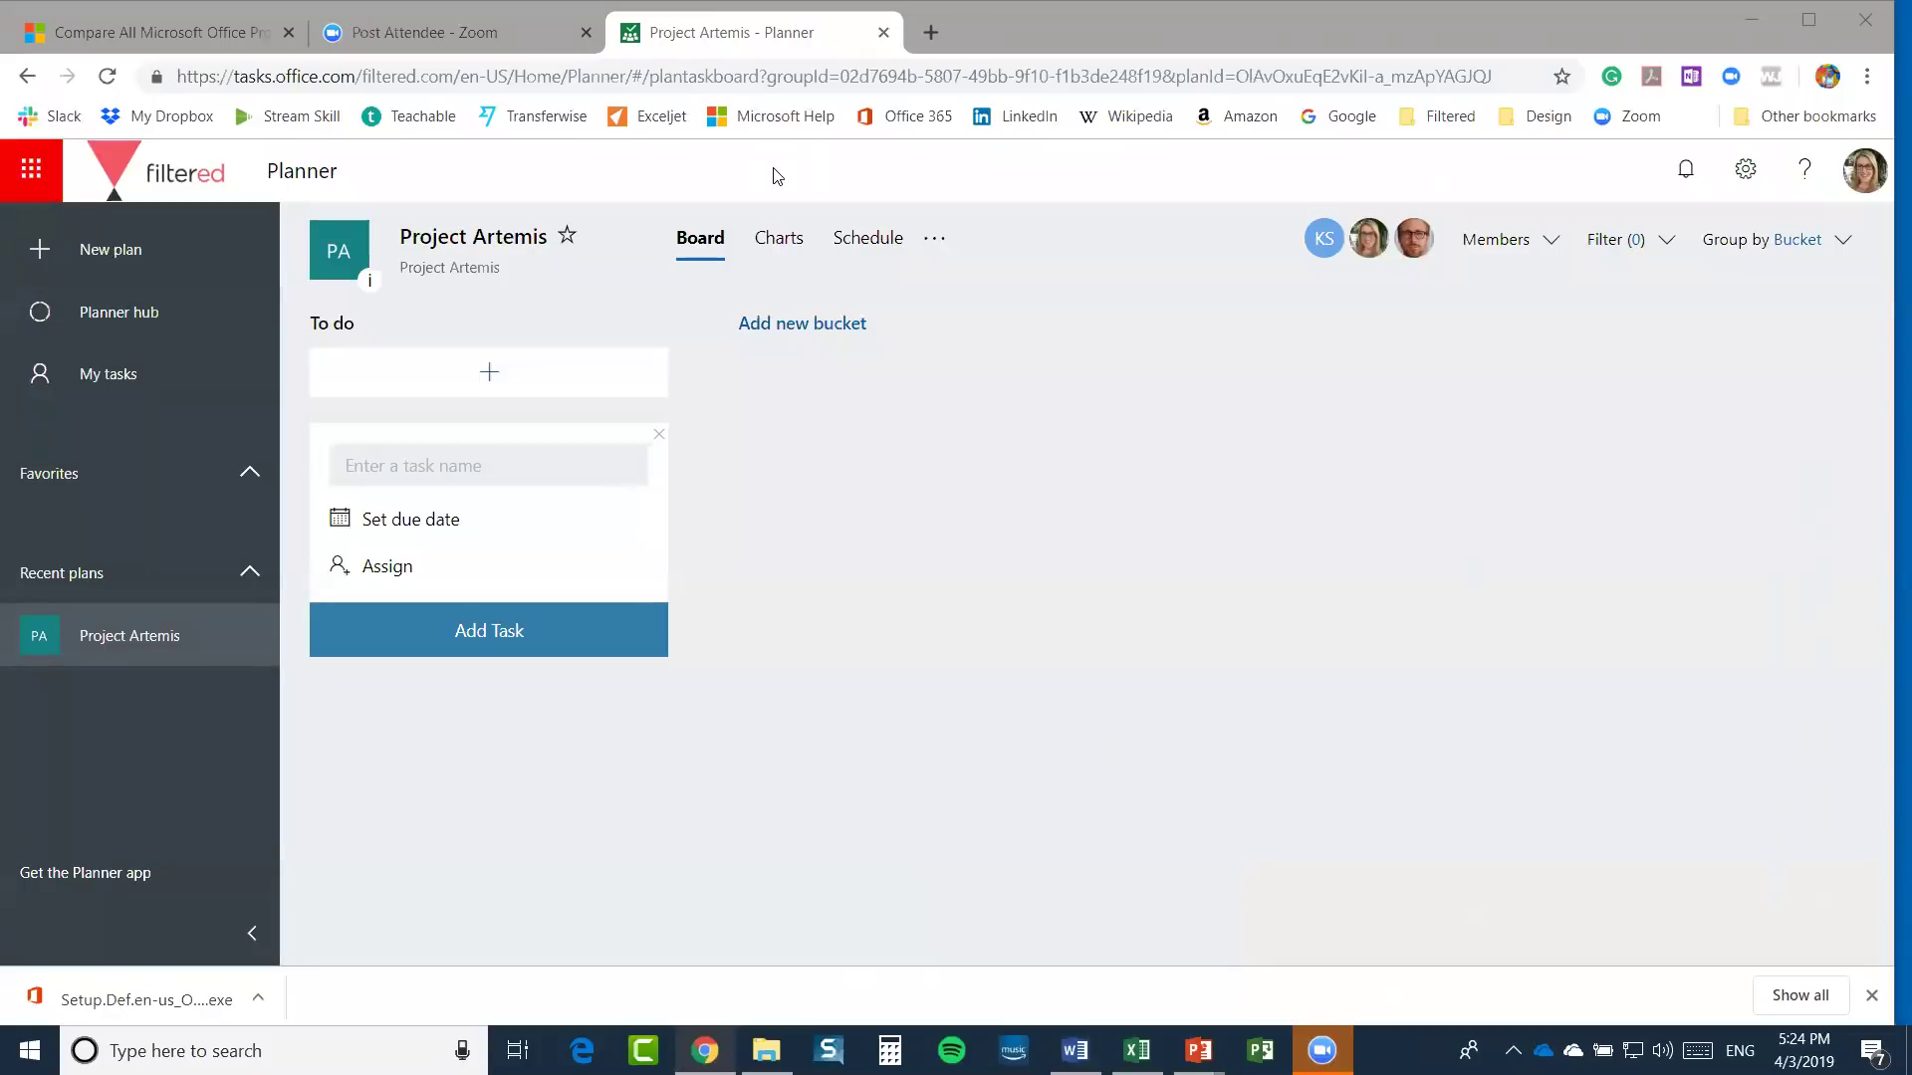
left_click(1380, 28)
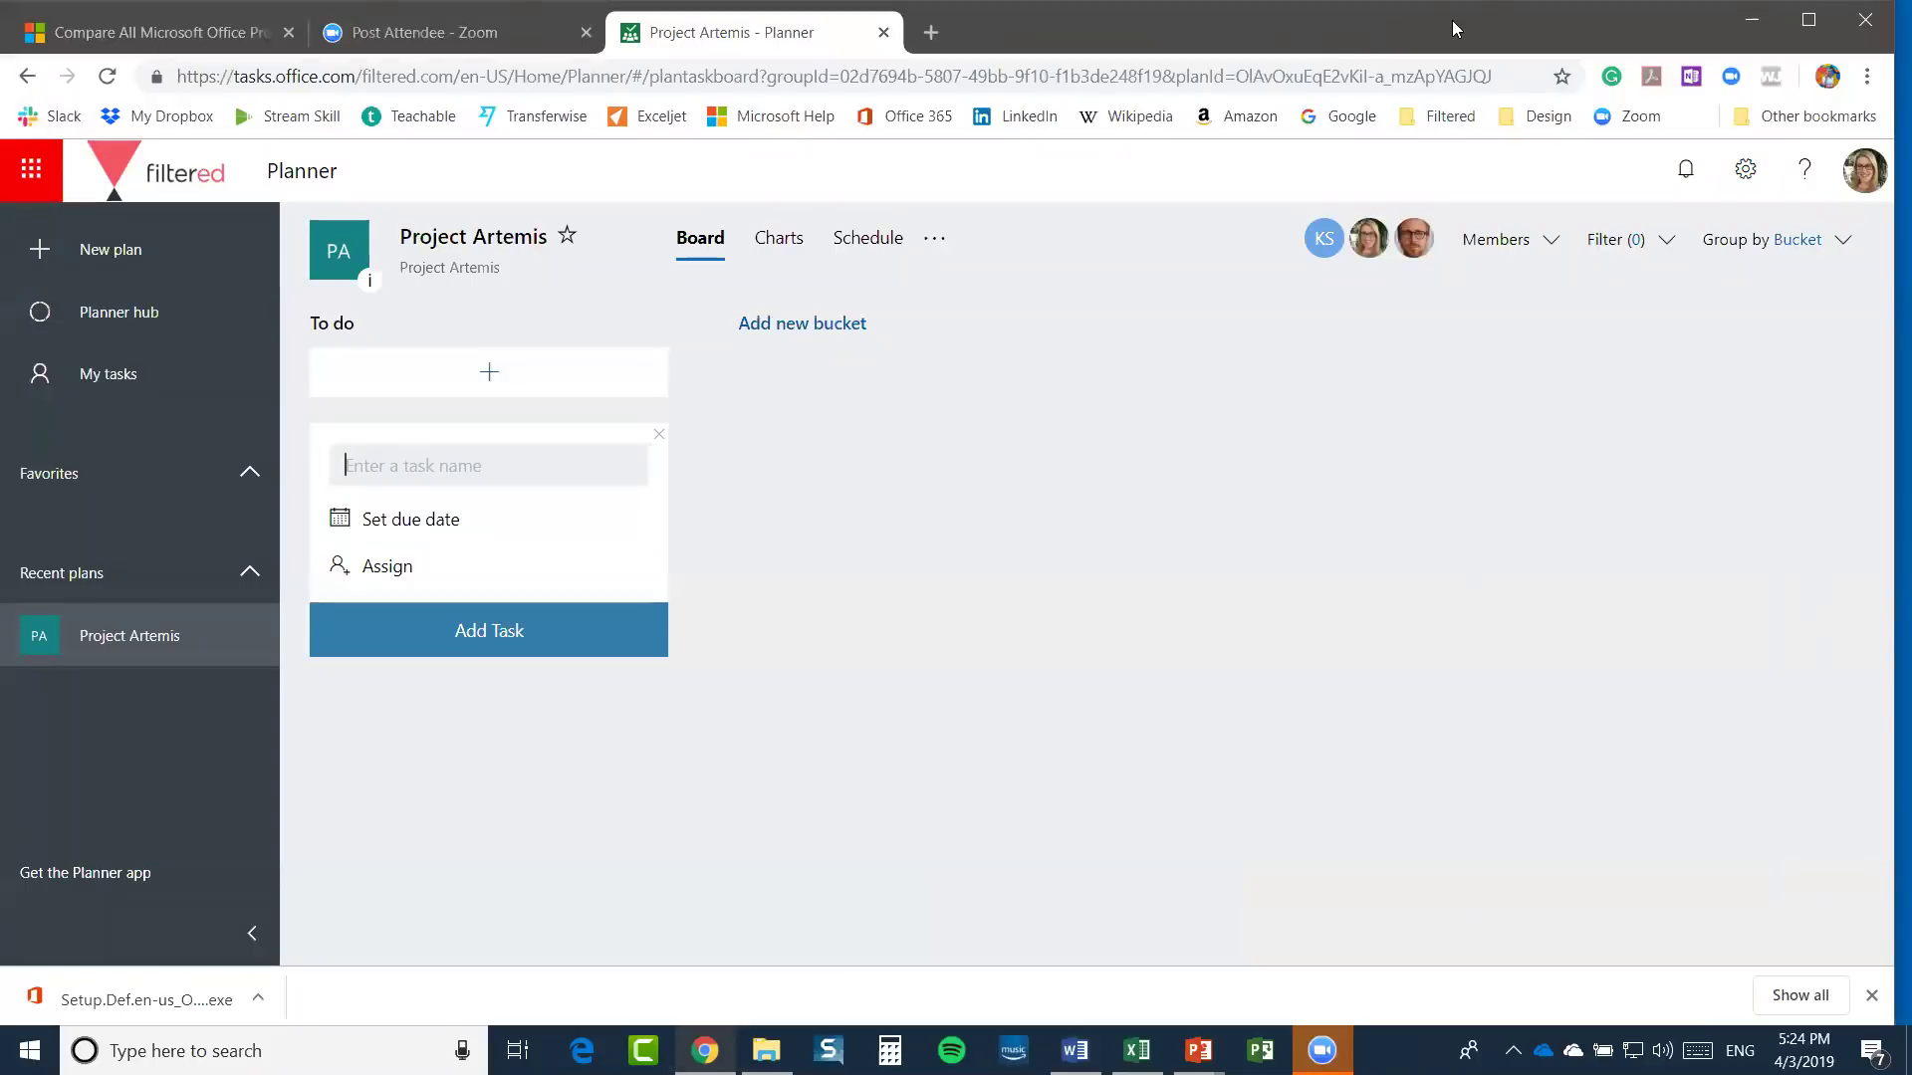
left_click_drag(1445, 76, 1418, 97)
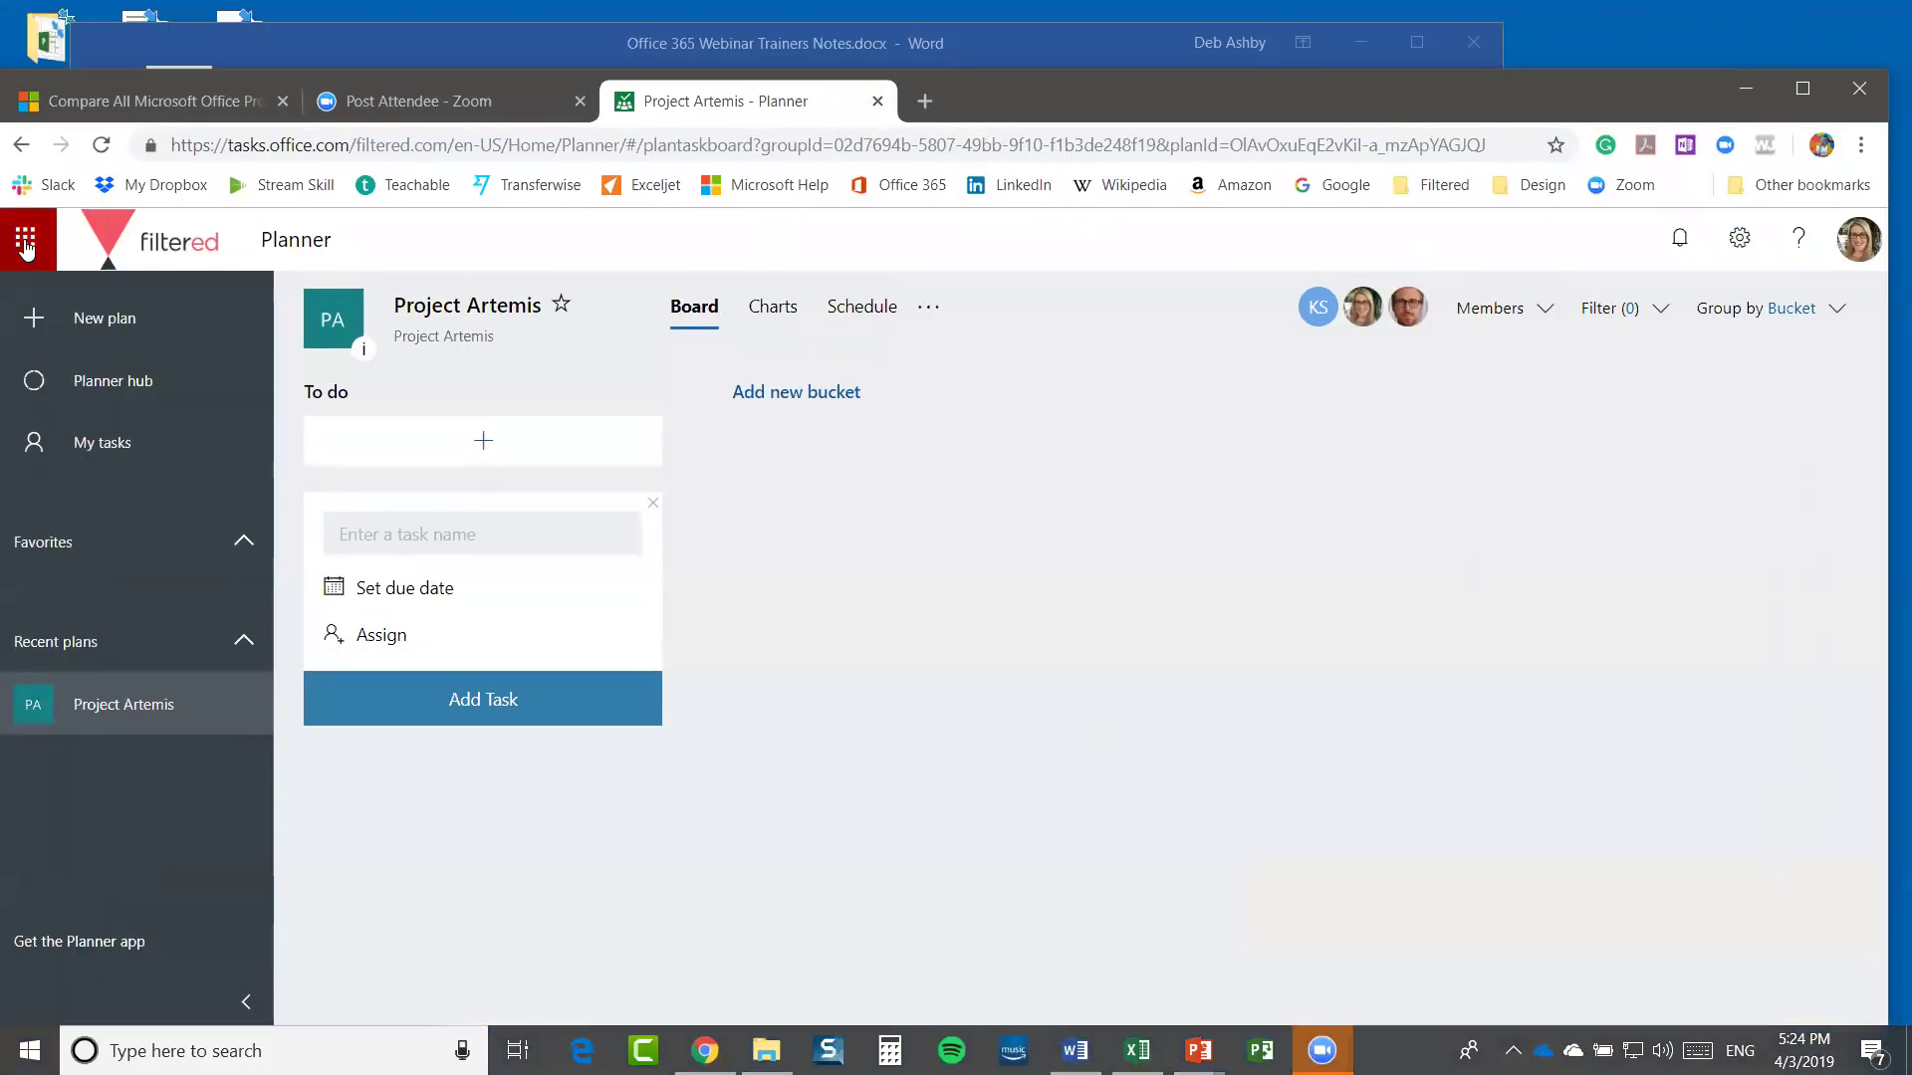
Switch to OneDrive and look through the folders, files and their sharing status in the Files list
left_click(287, 394)
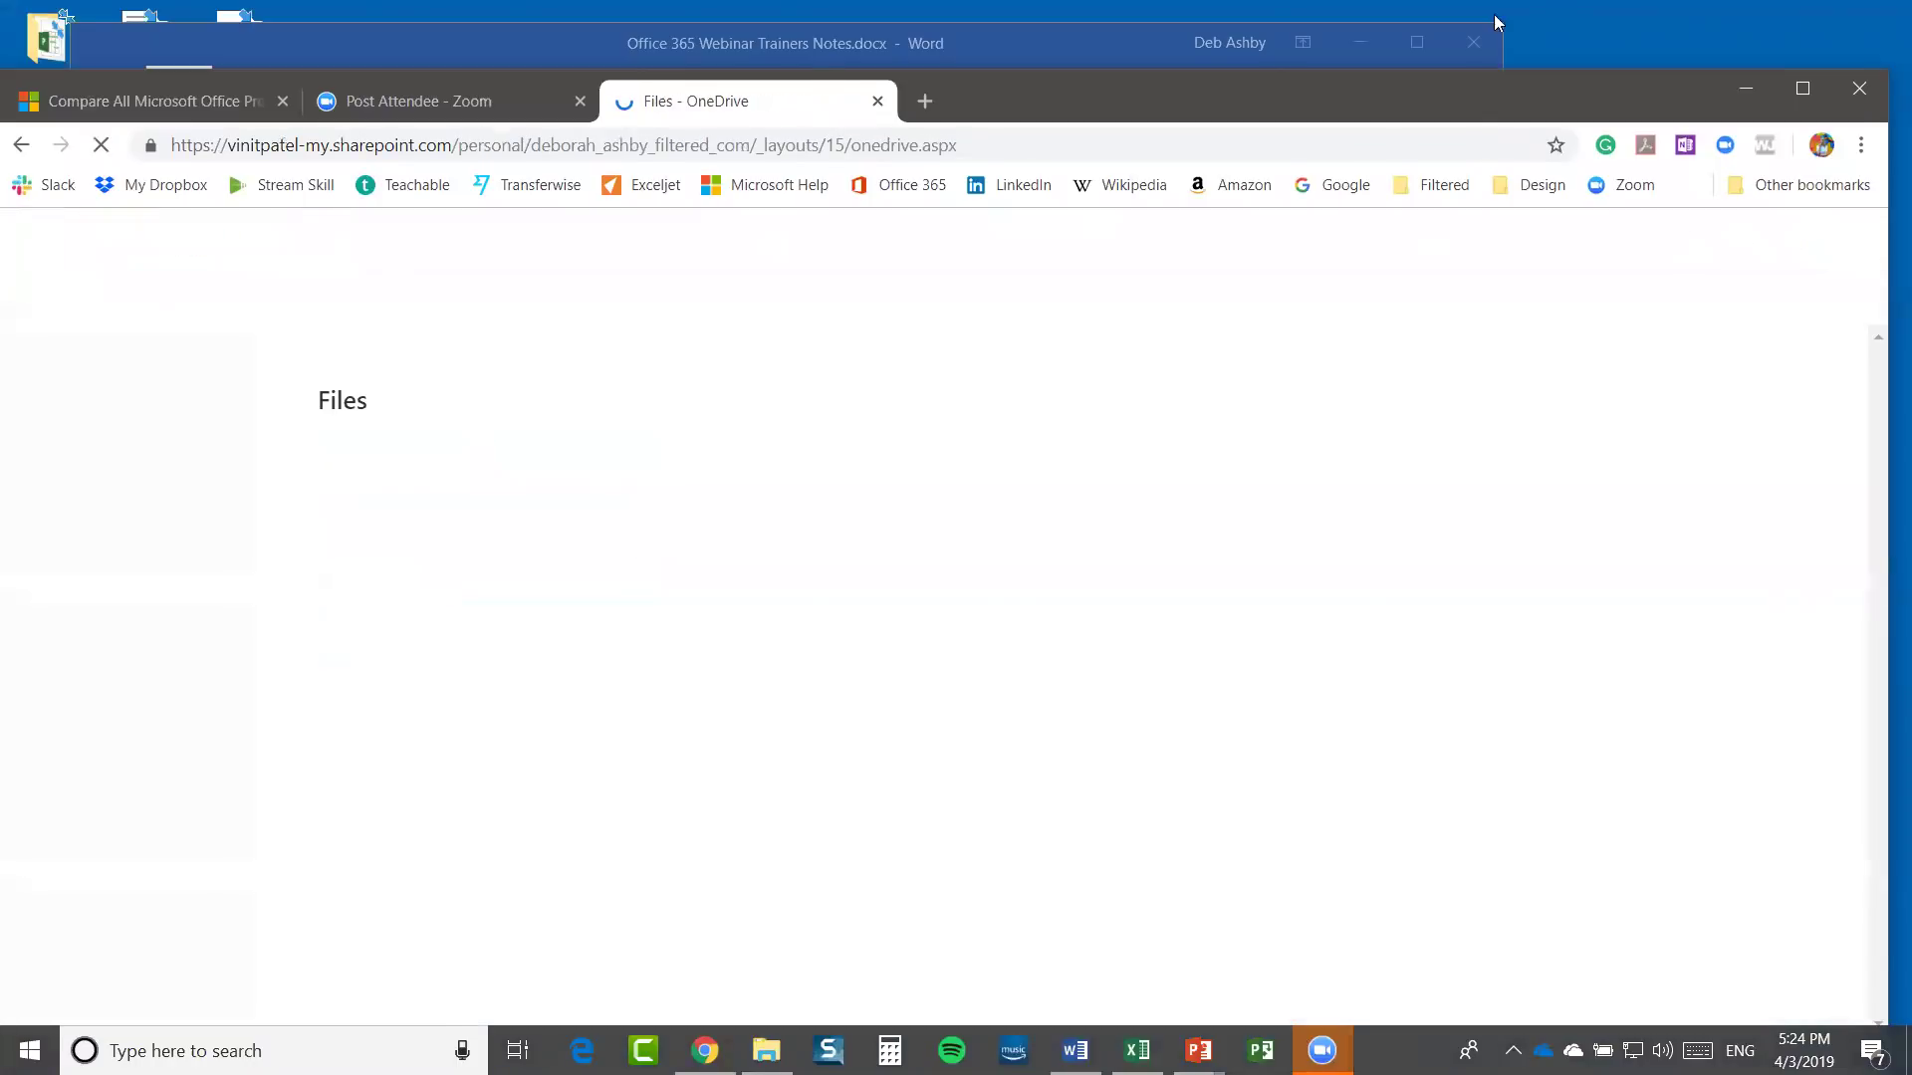
left_click_drag(1487, 90, 1493, 20)
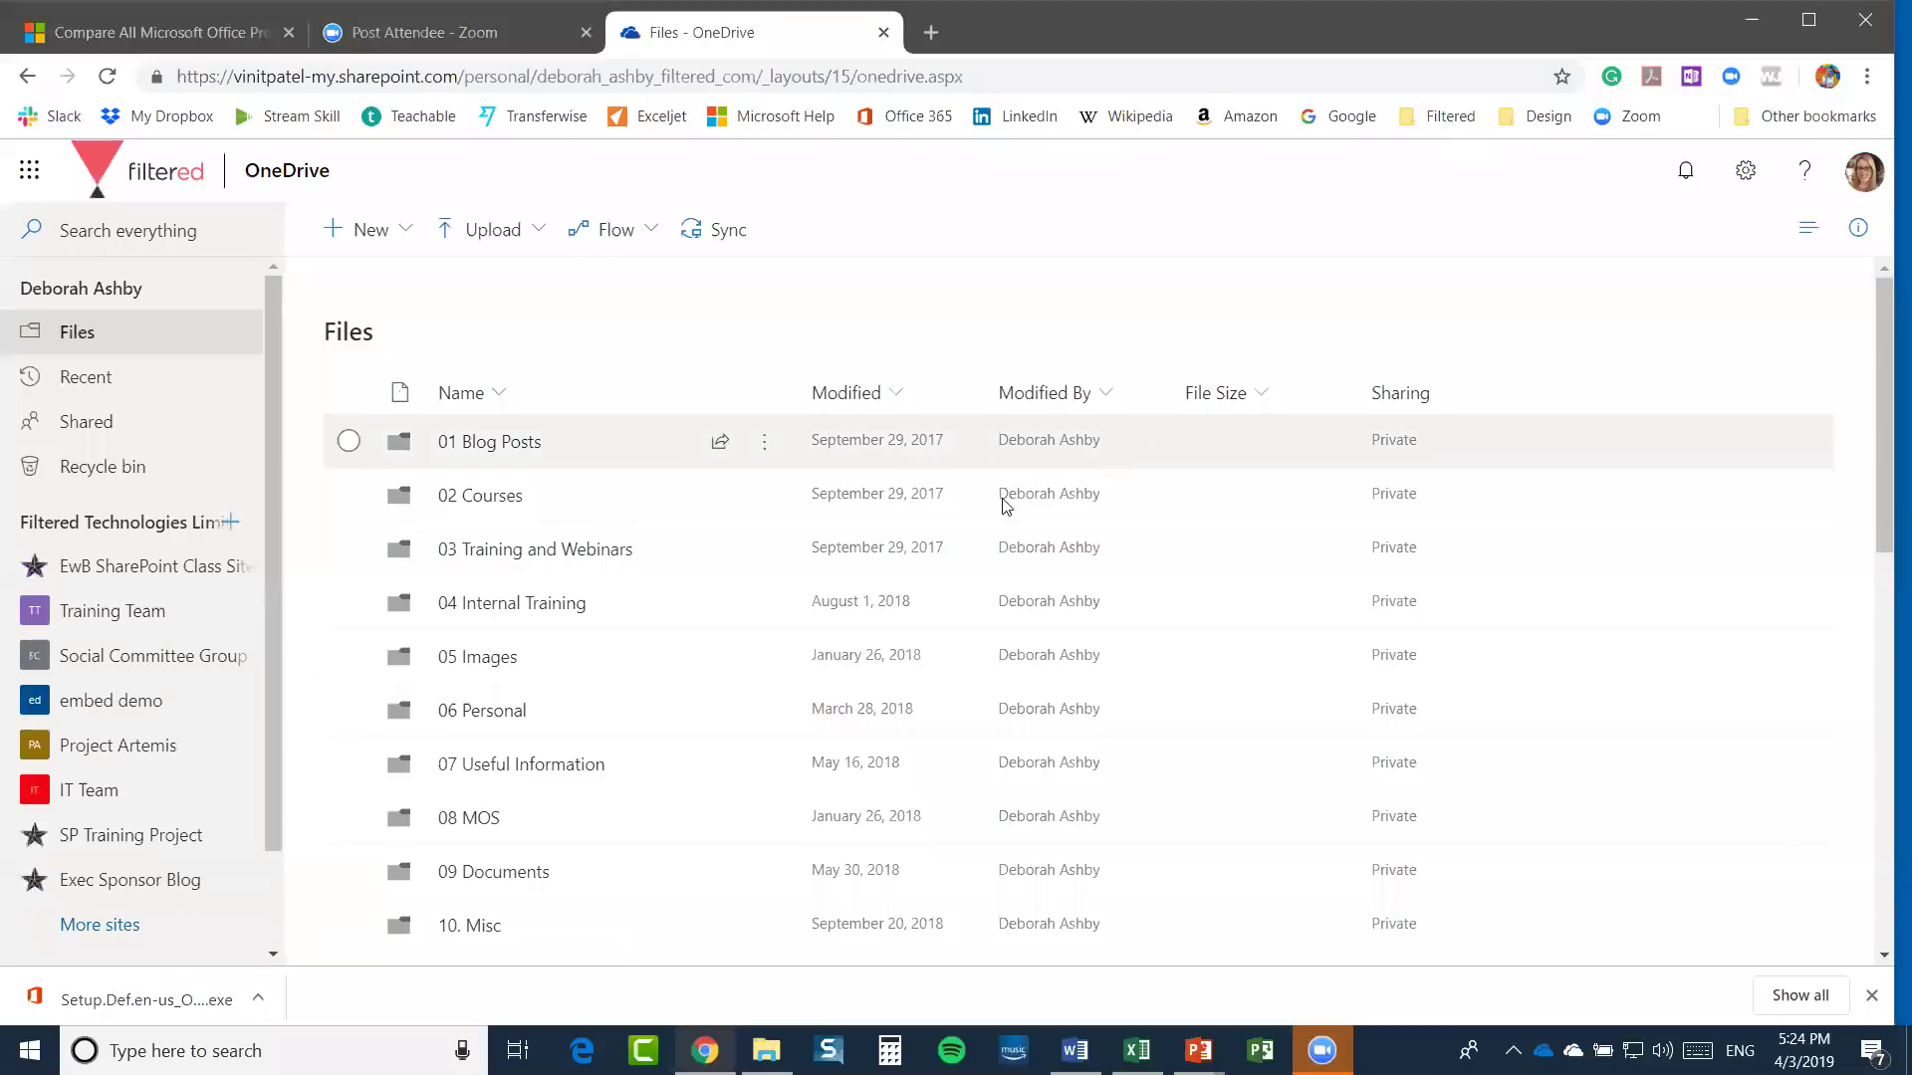
scroll(1035, 601, "down", 2)
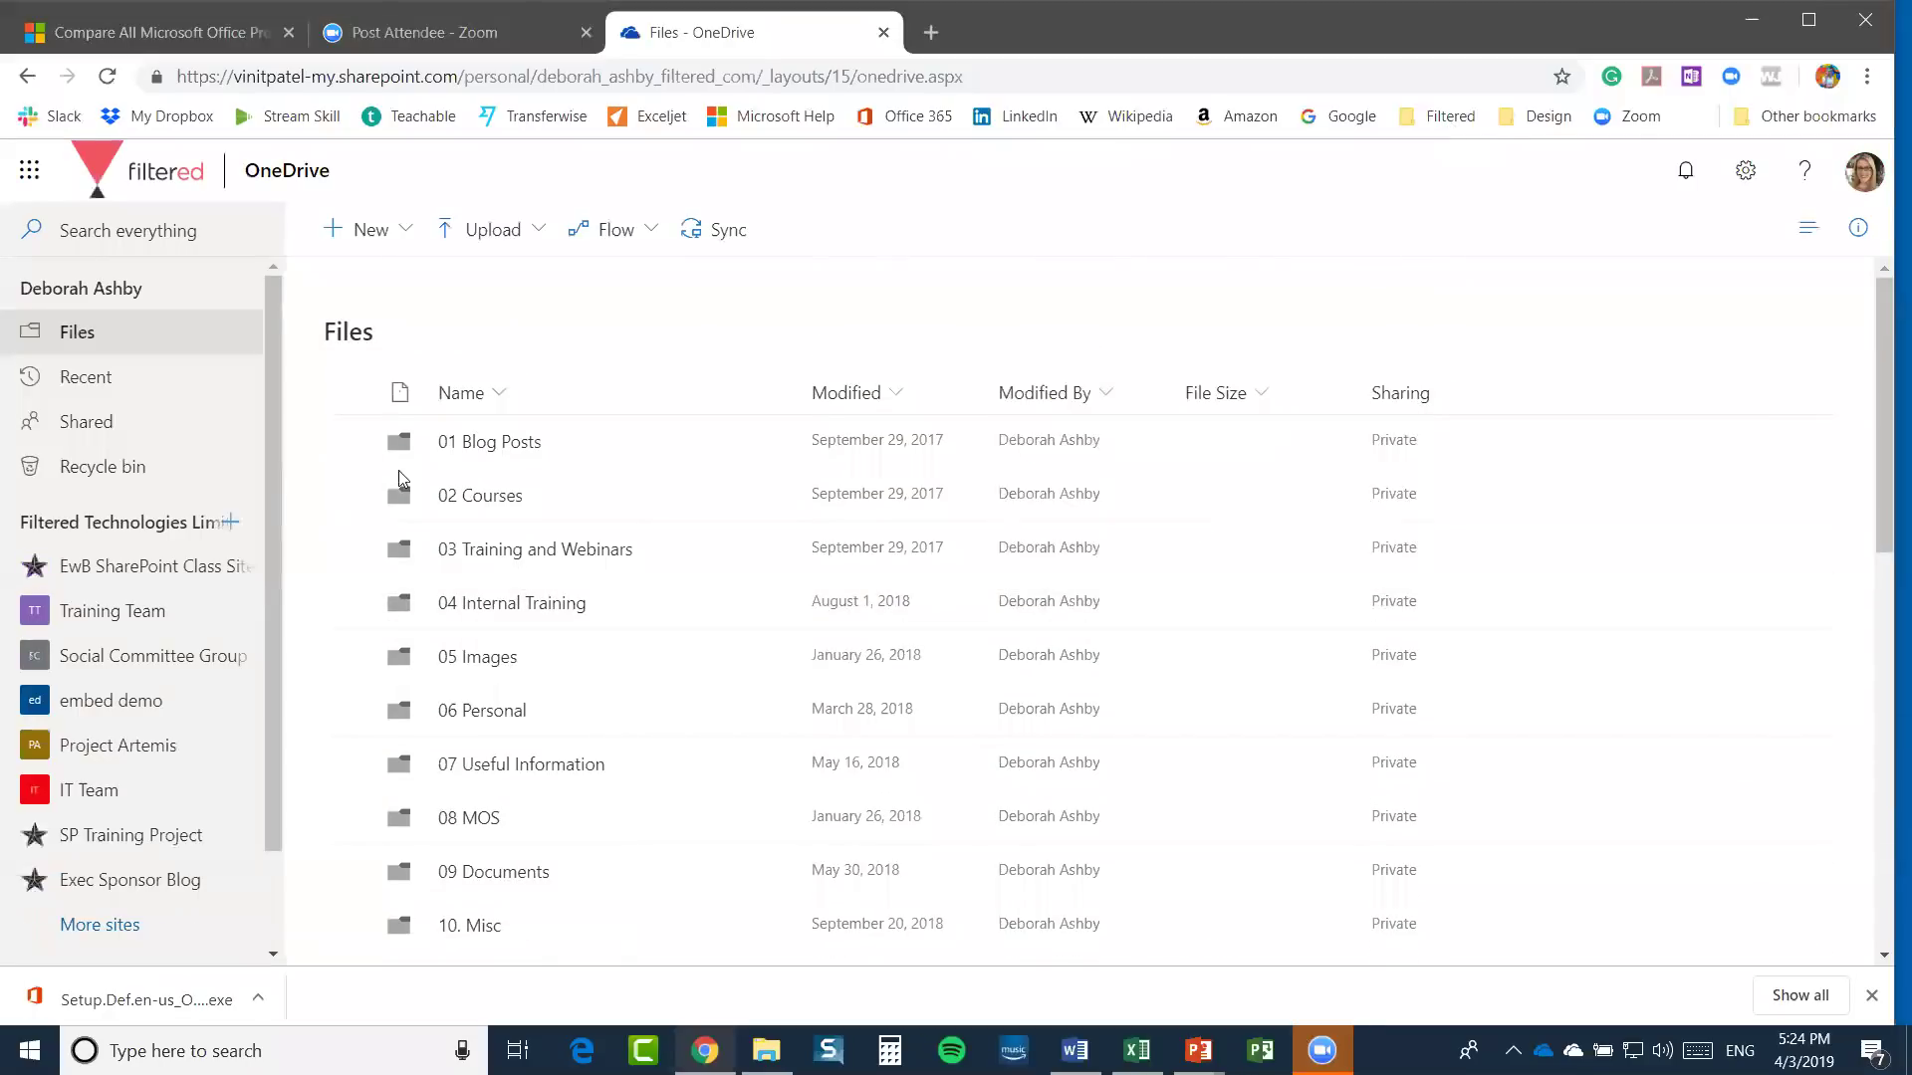
scroll(568, 631, "down", 8)
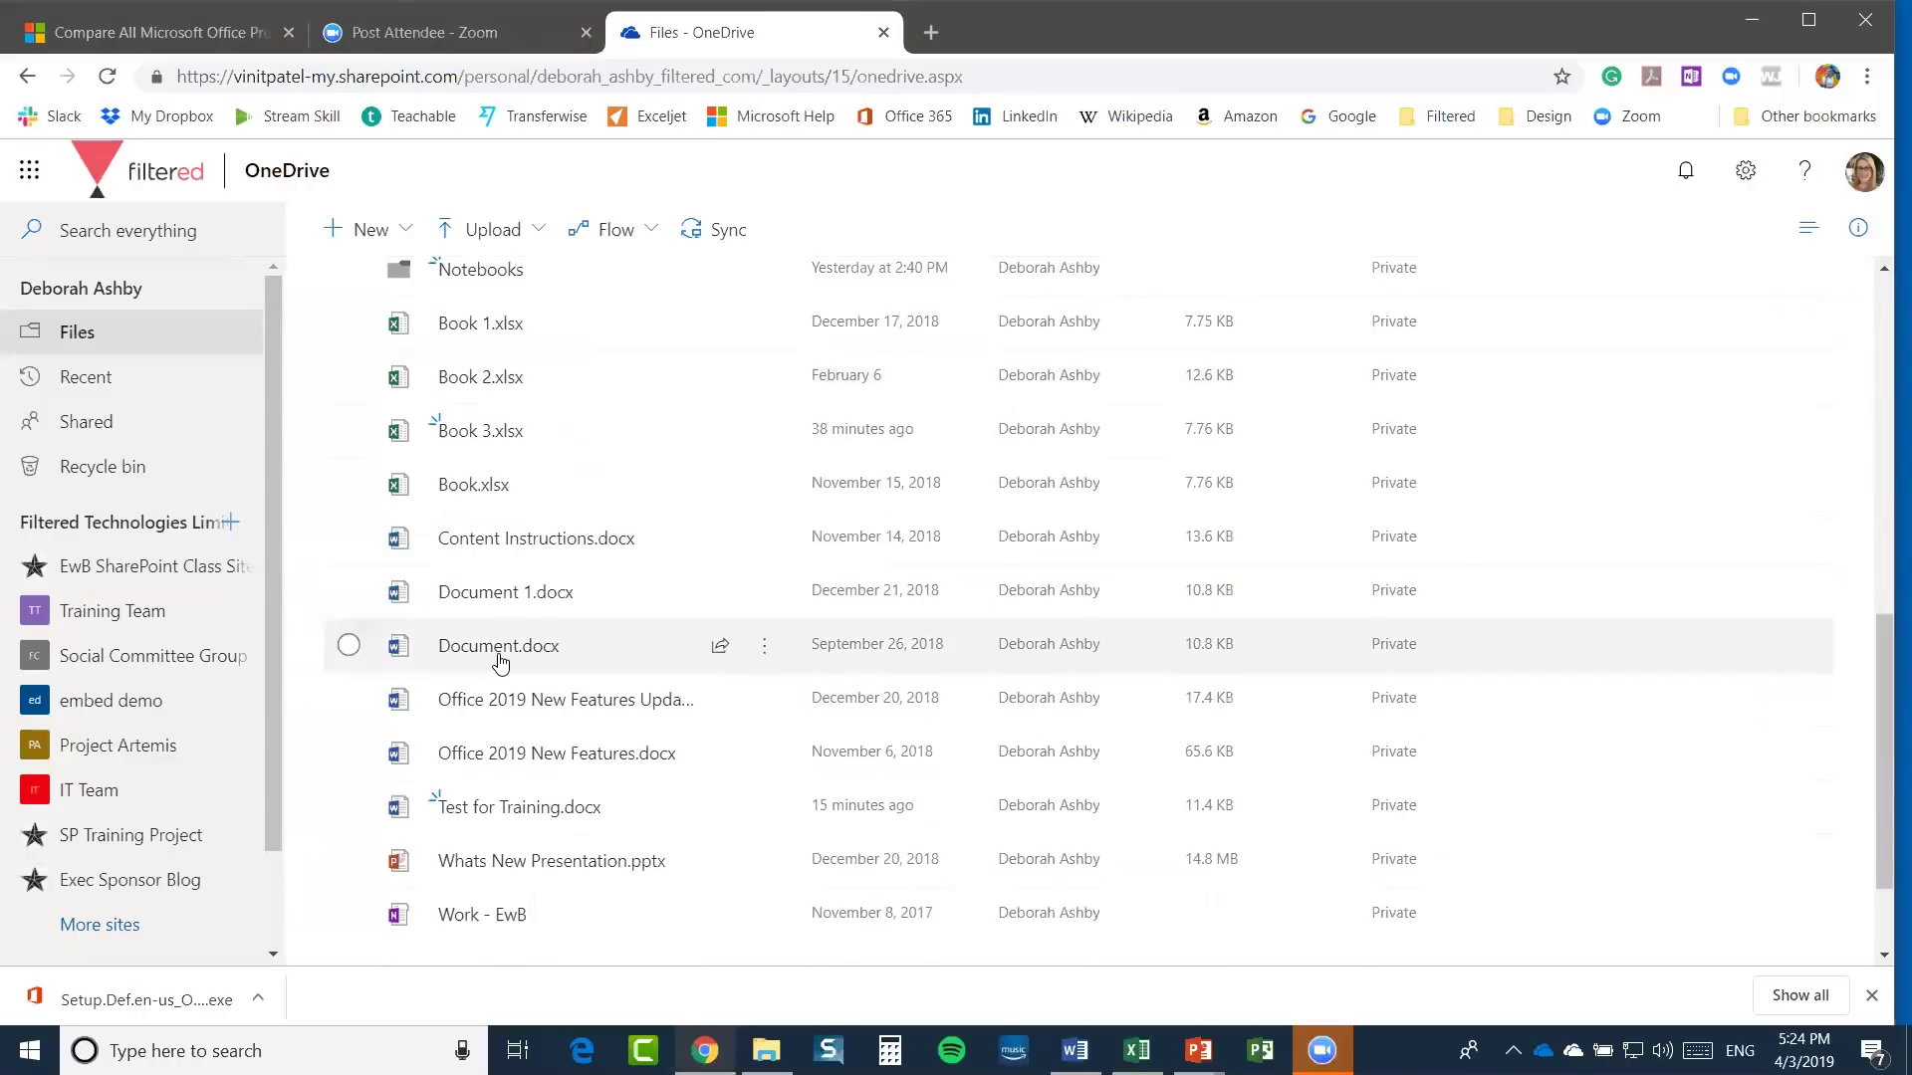
scroll(1390, 349, "up", 8)
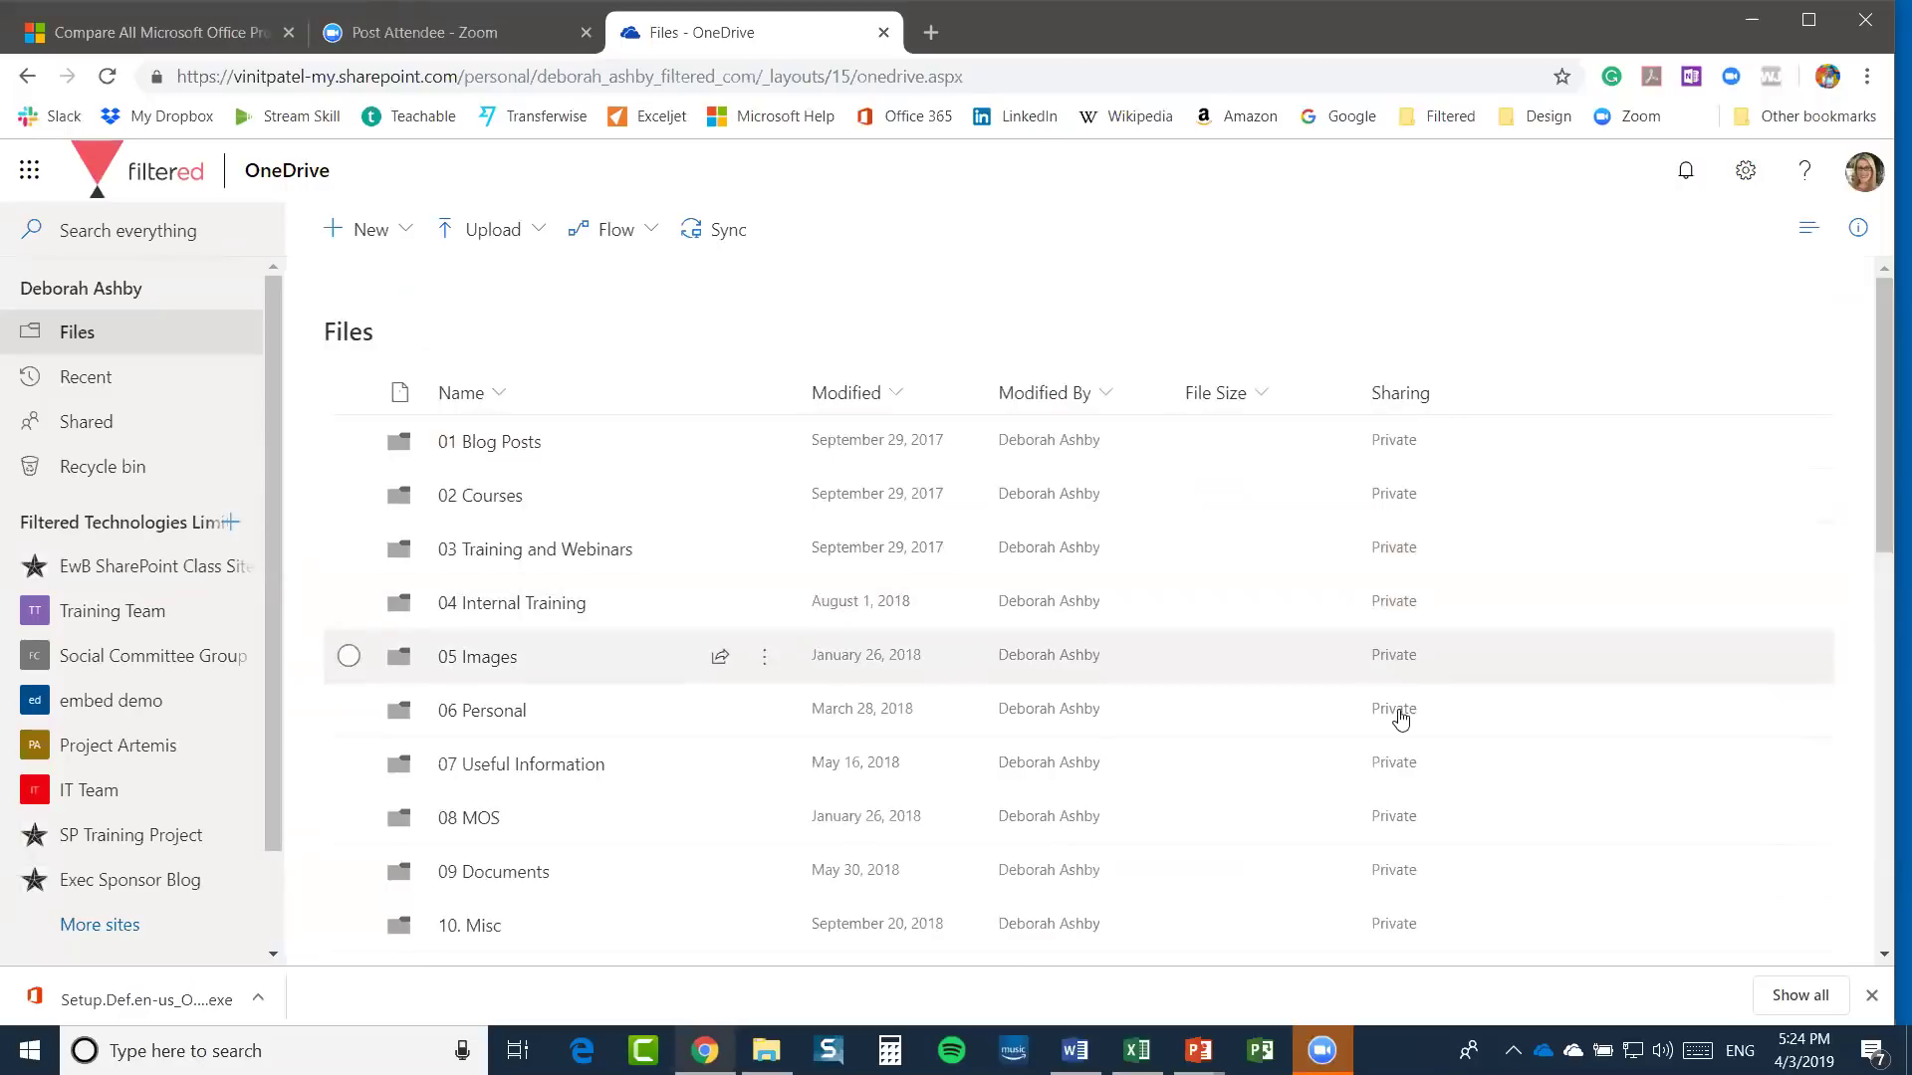
scroll(1476, 589, "down", 2)
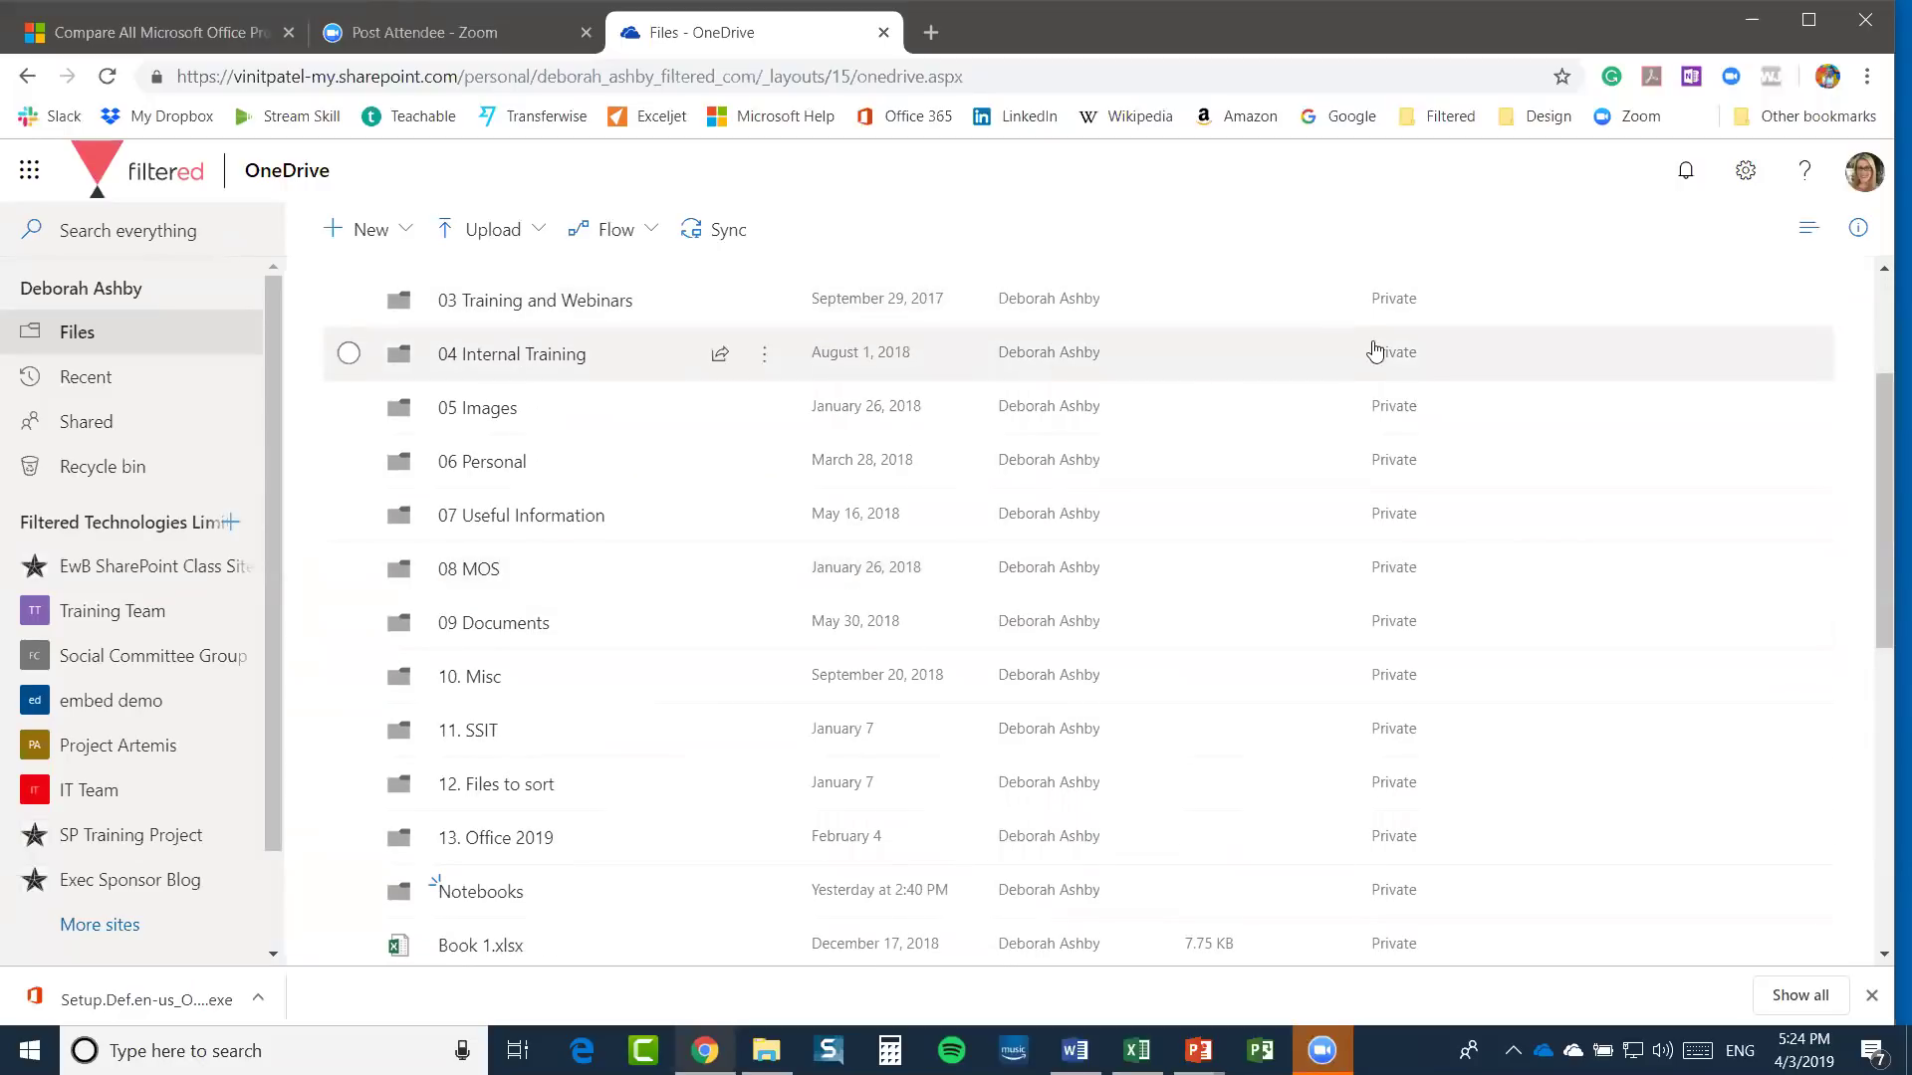
scroll(1418, 354, "down", 3)
scroll(1422, 362, "down", 5)
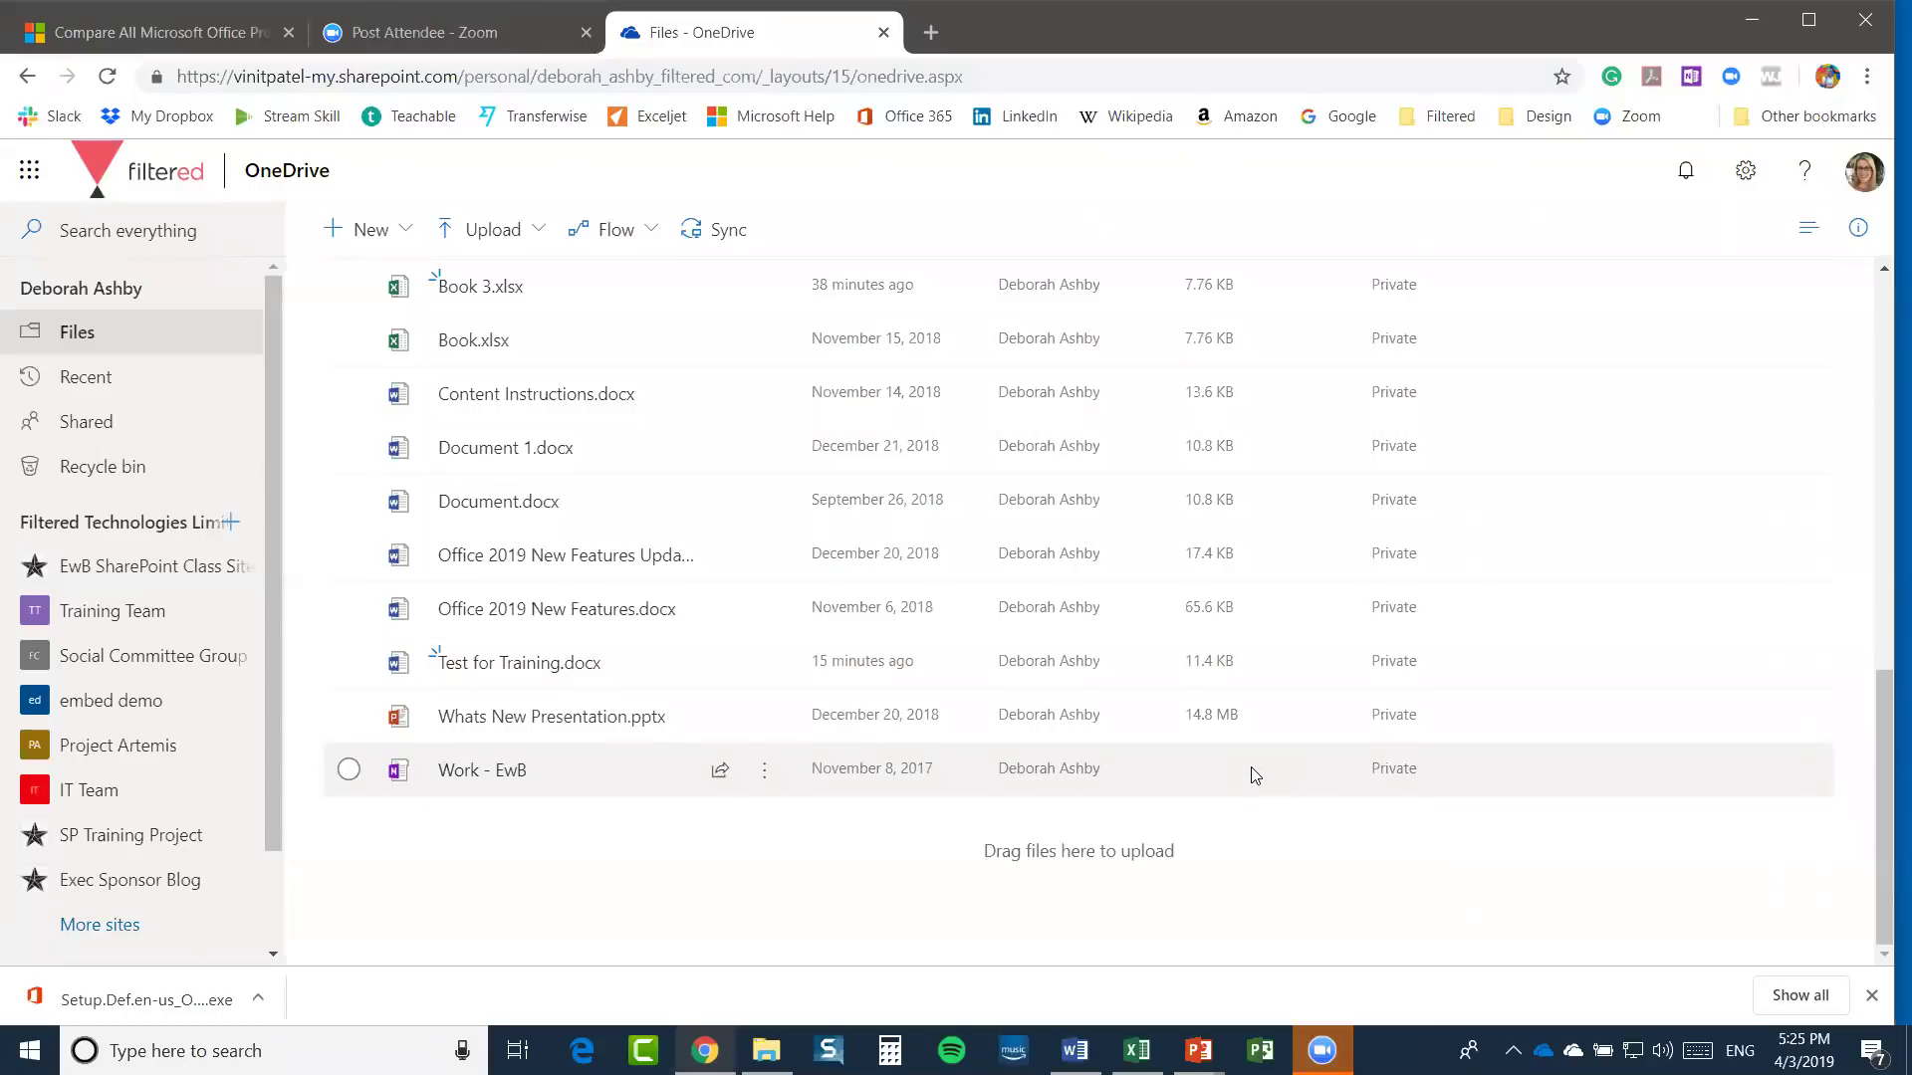
View the available file actions for Whats New Presentation.pptx and deselect the file
left_click(348, 716)
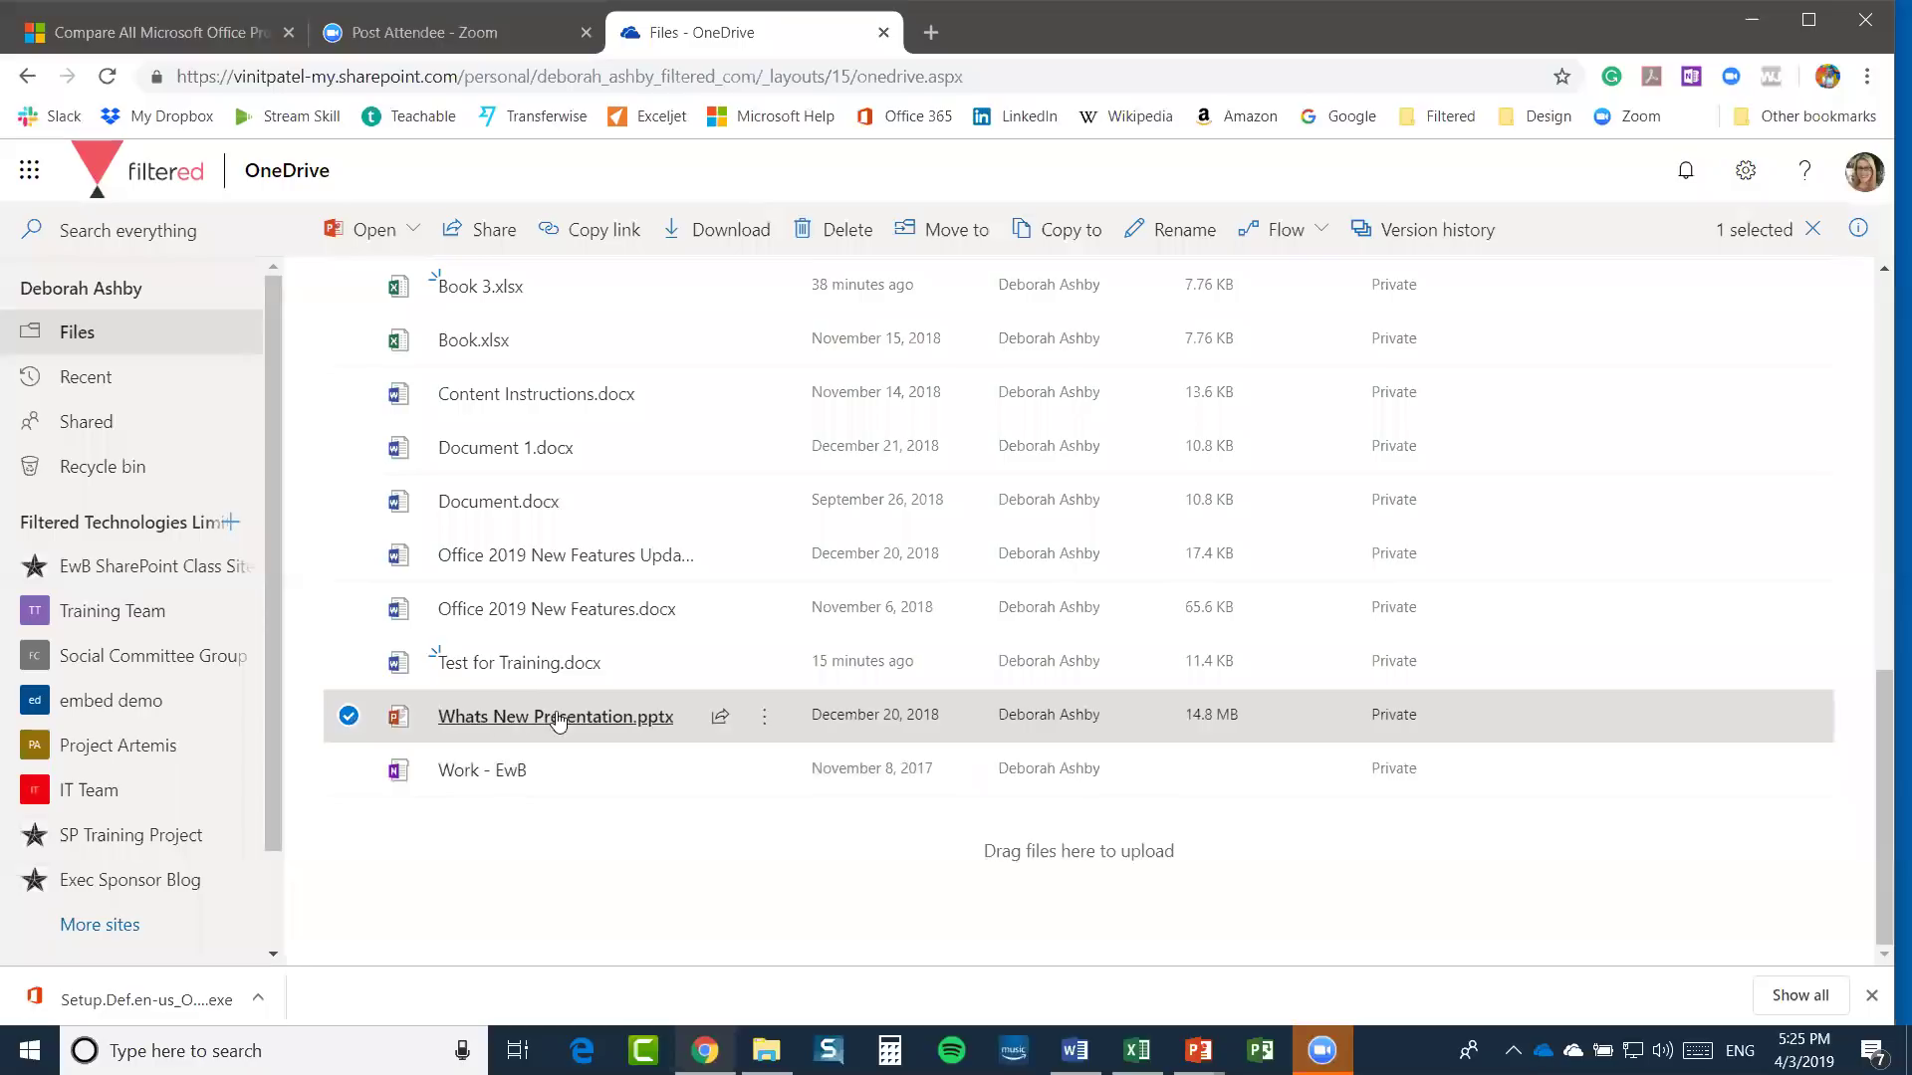
left_click(764, 717)
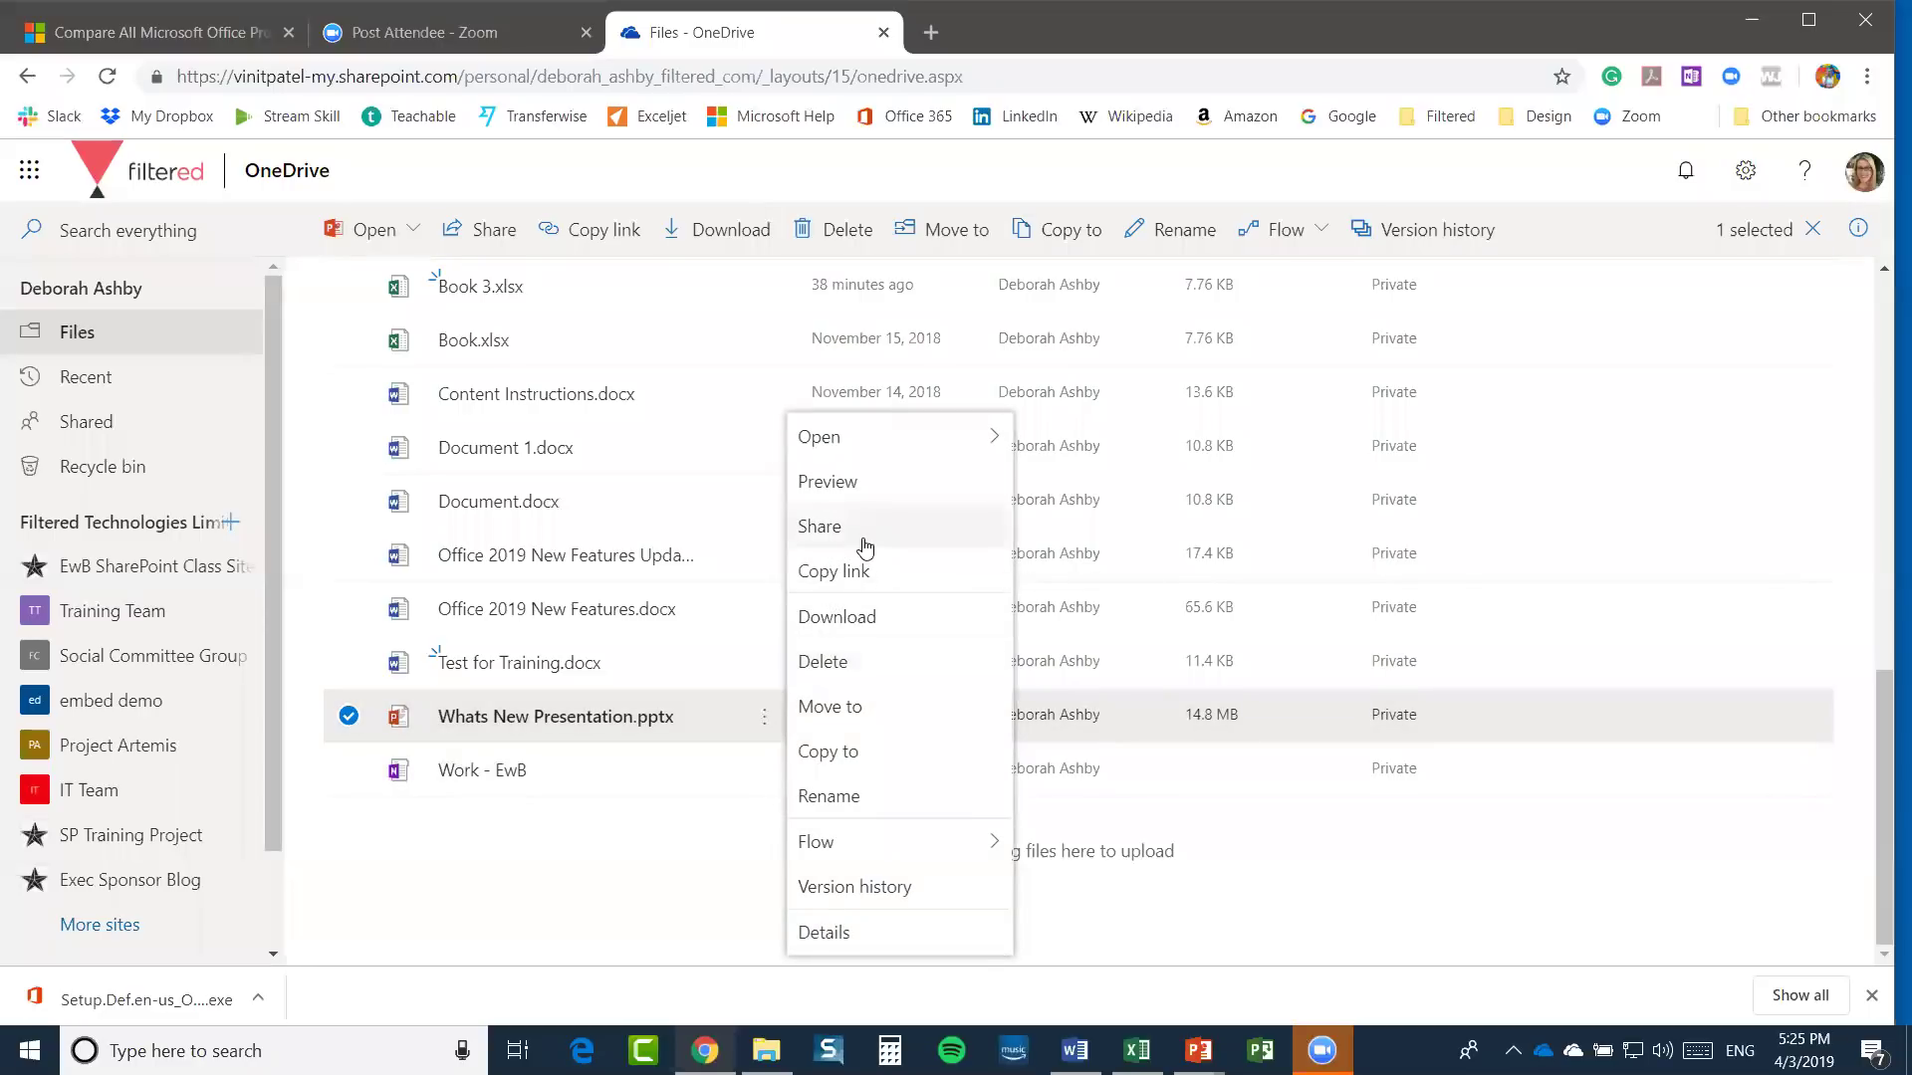
left_click(349, 716)
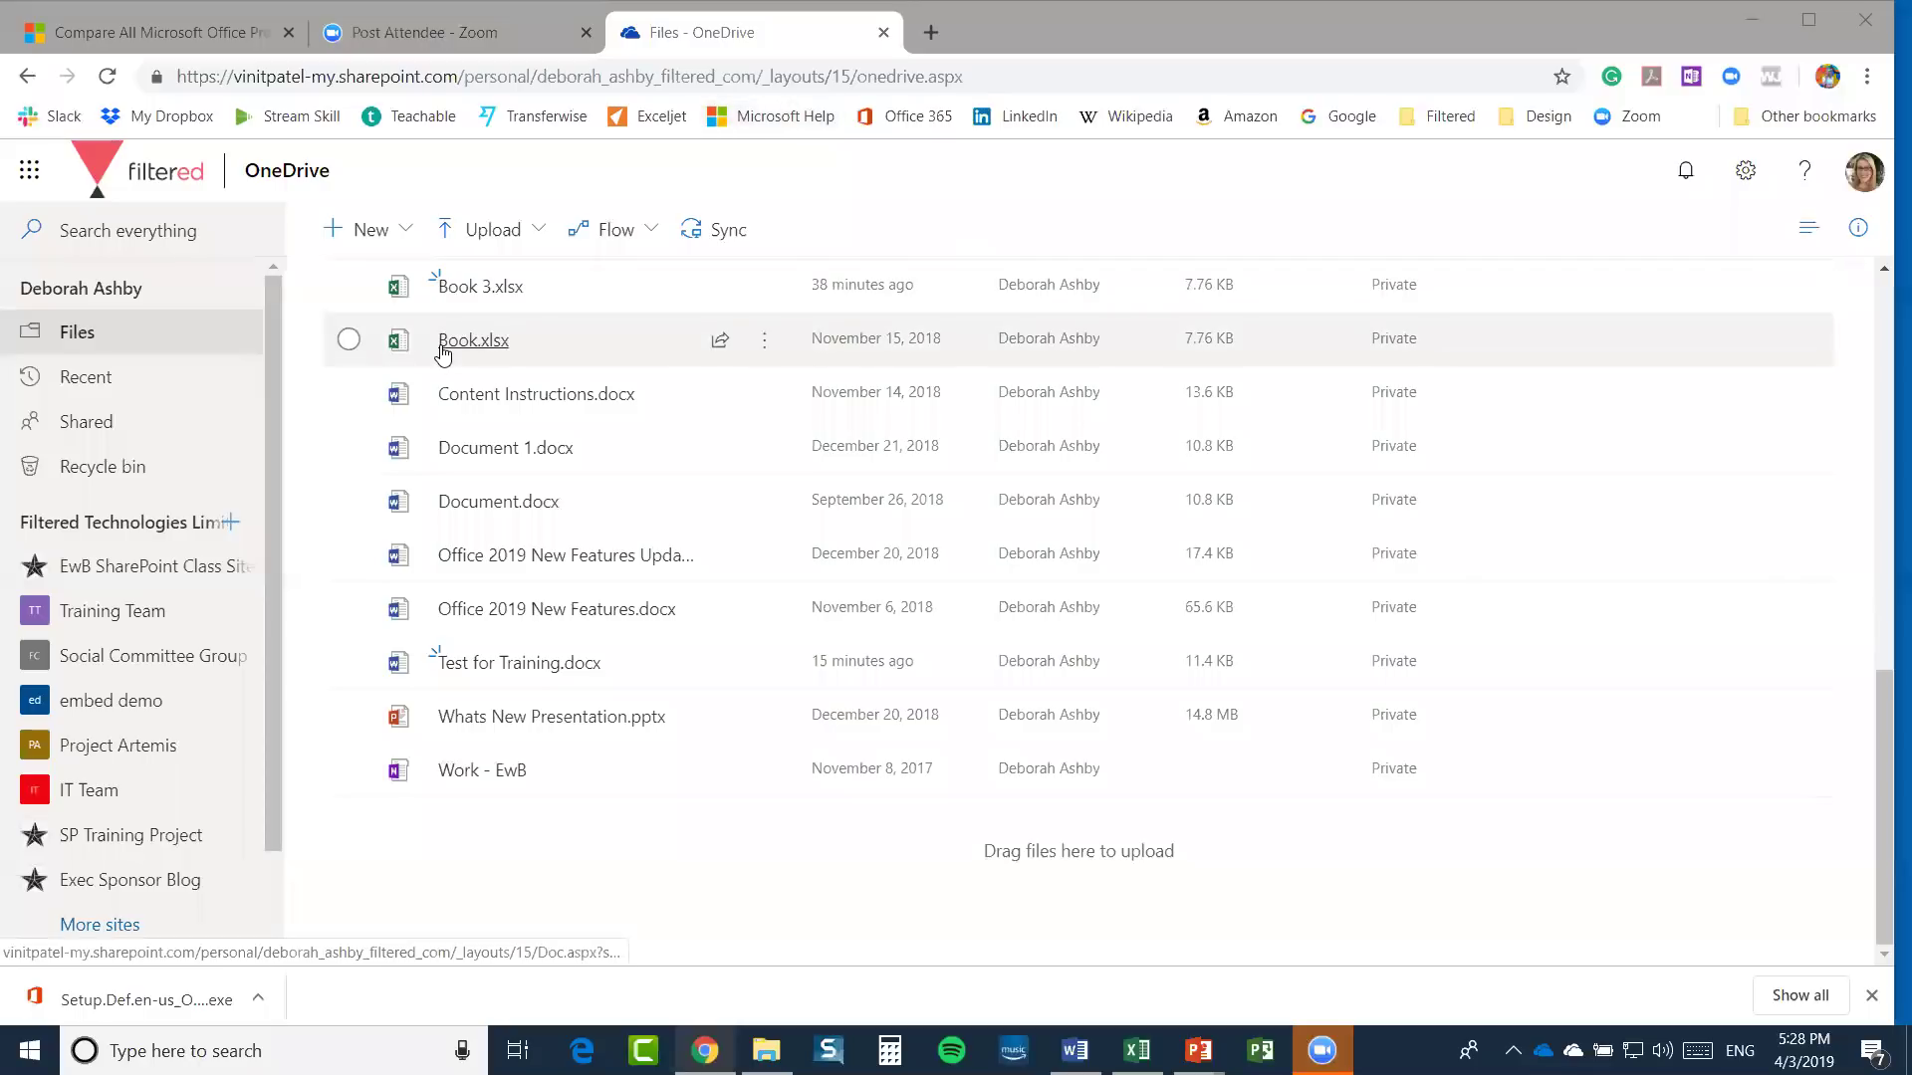
mouse_move(468, 343)
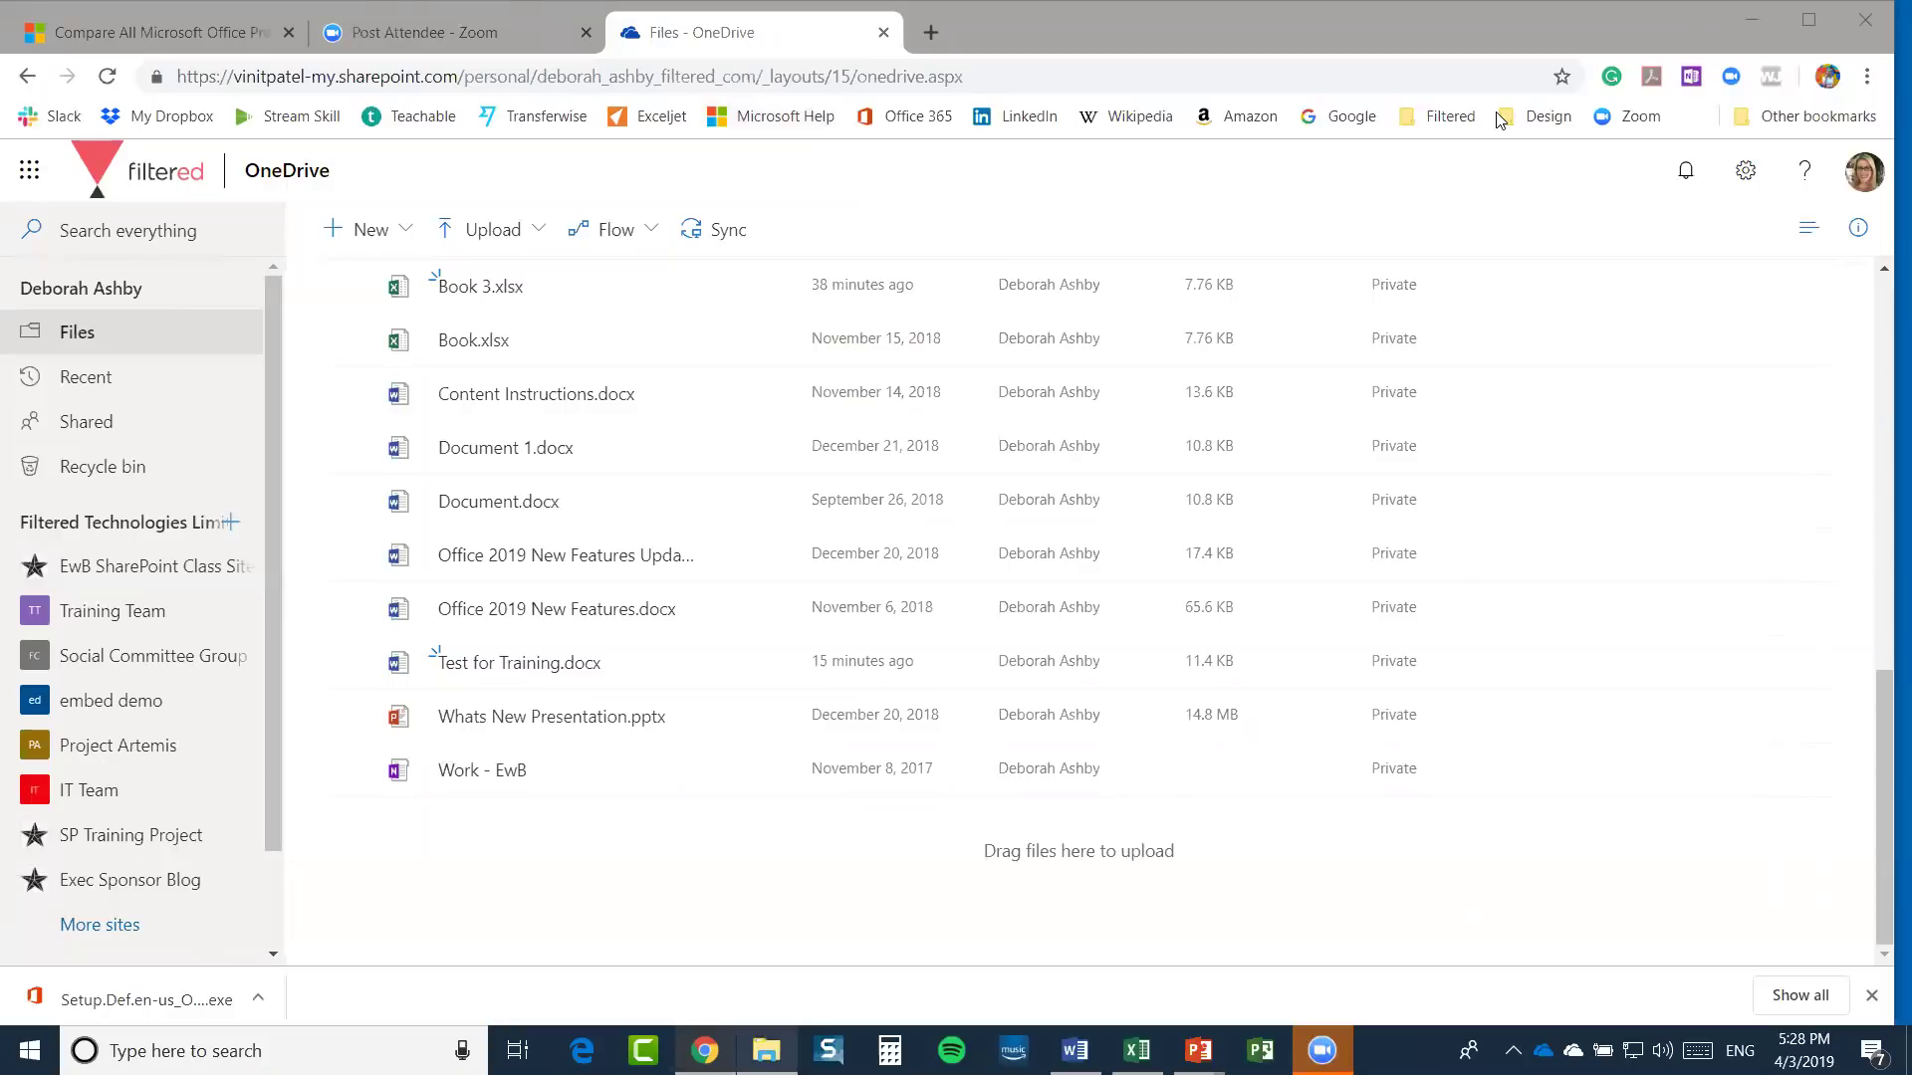
Switch between File Explorer and the online OneDrive list to compare the sync status of the same files
key("alt+Tab")
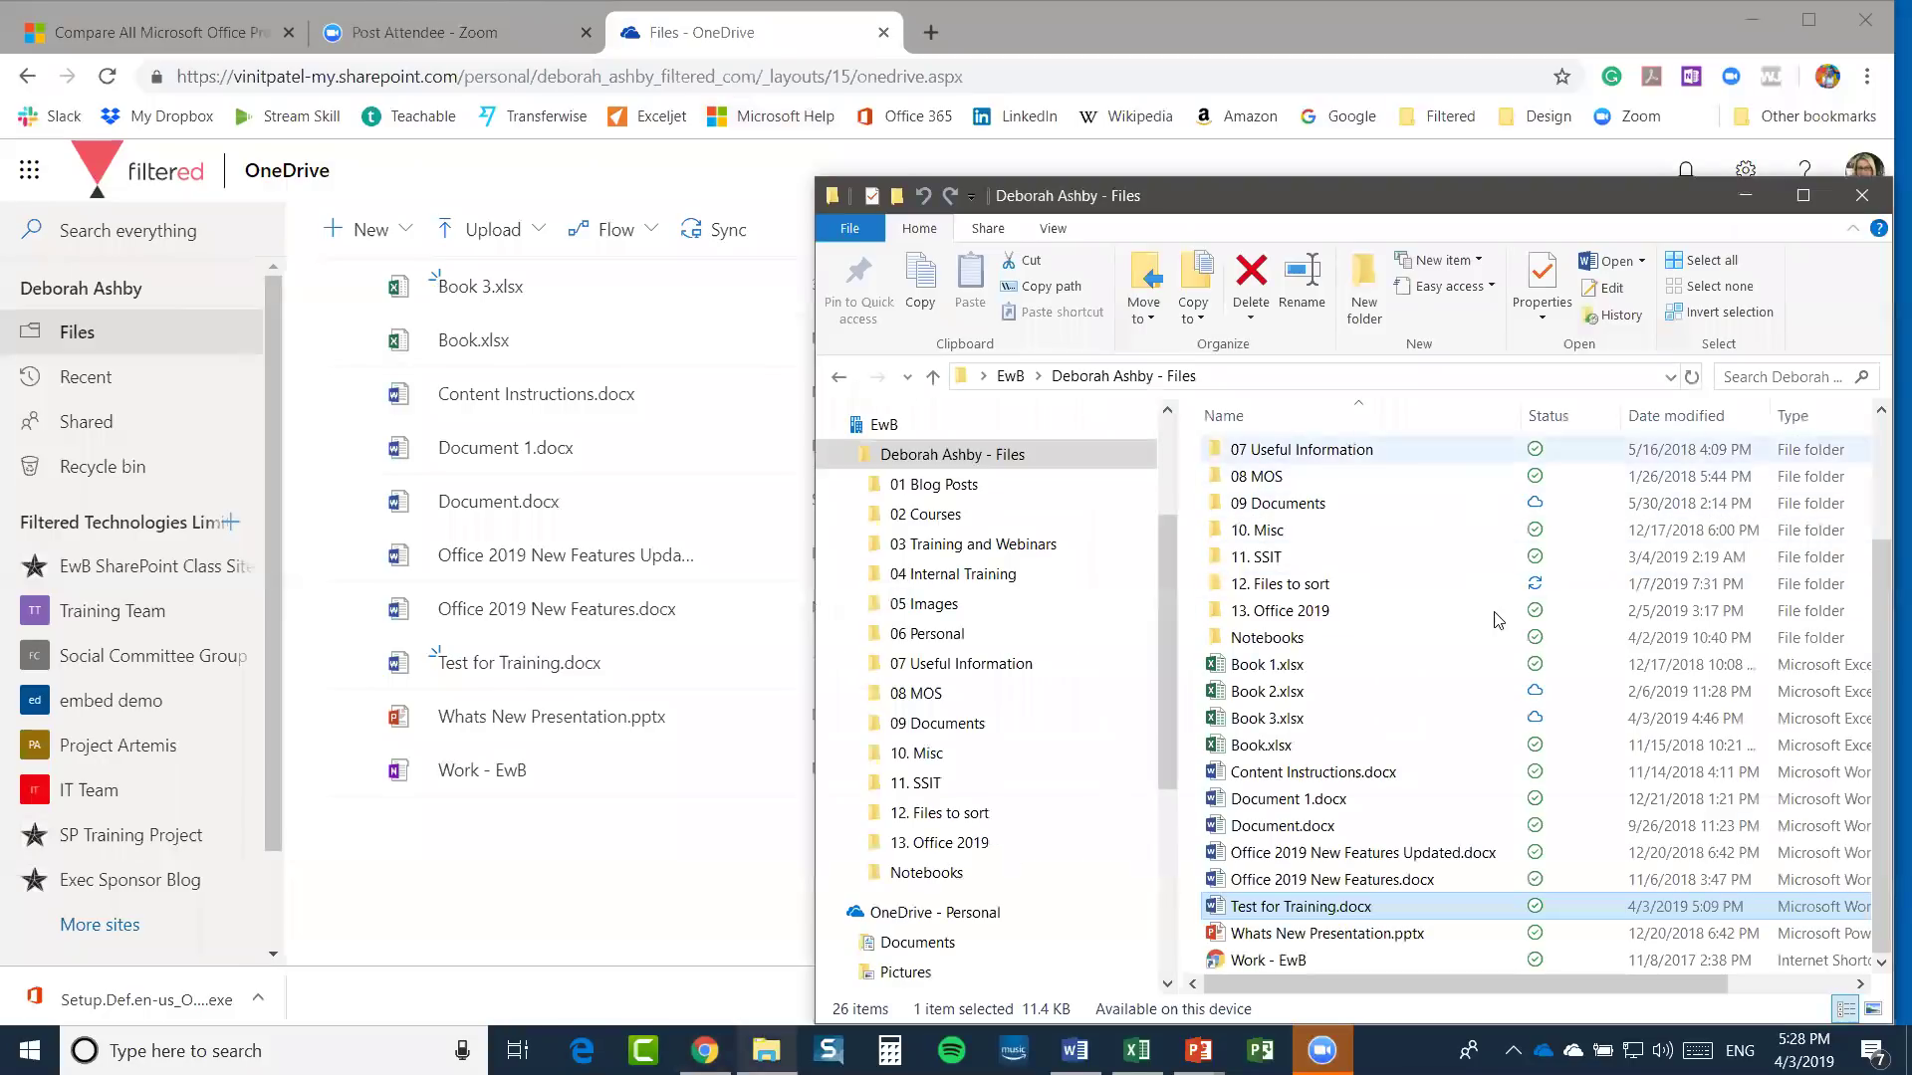
left_click(1766, 213)
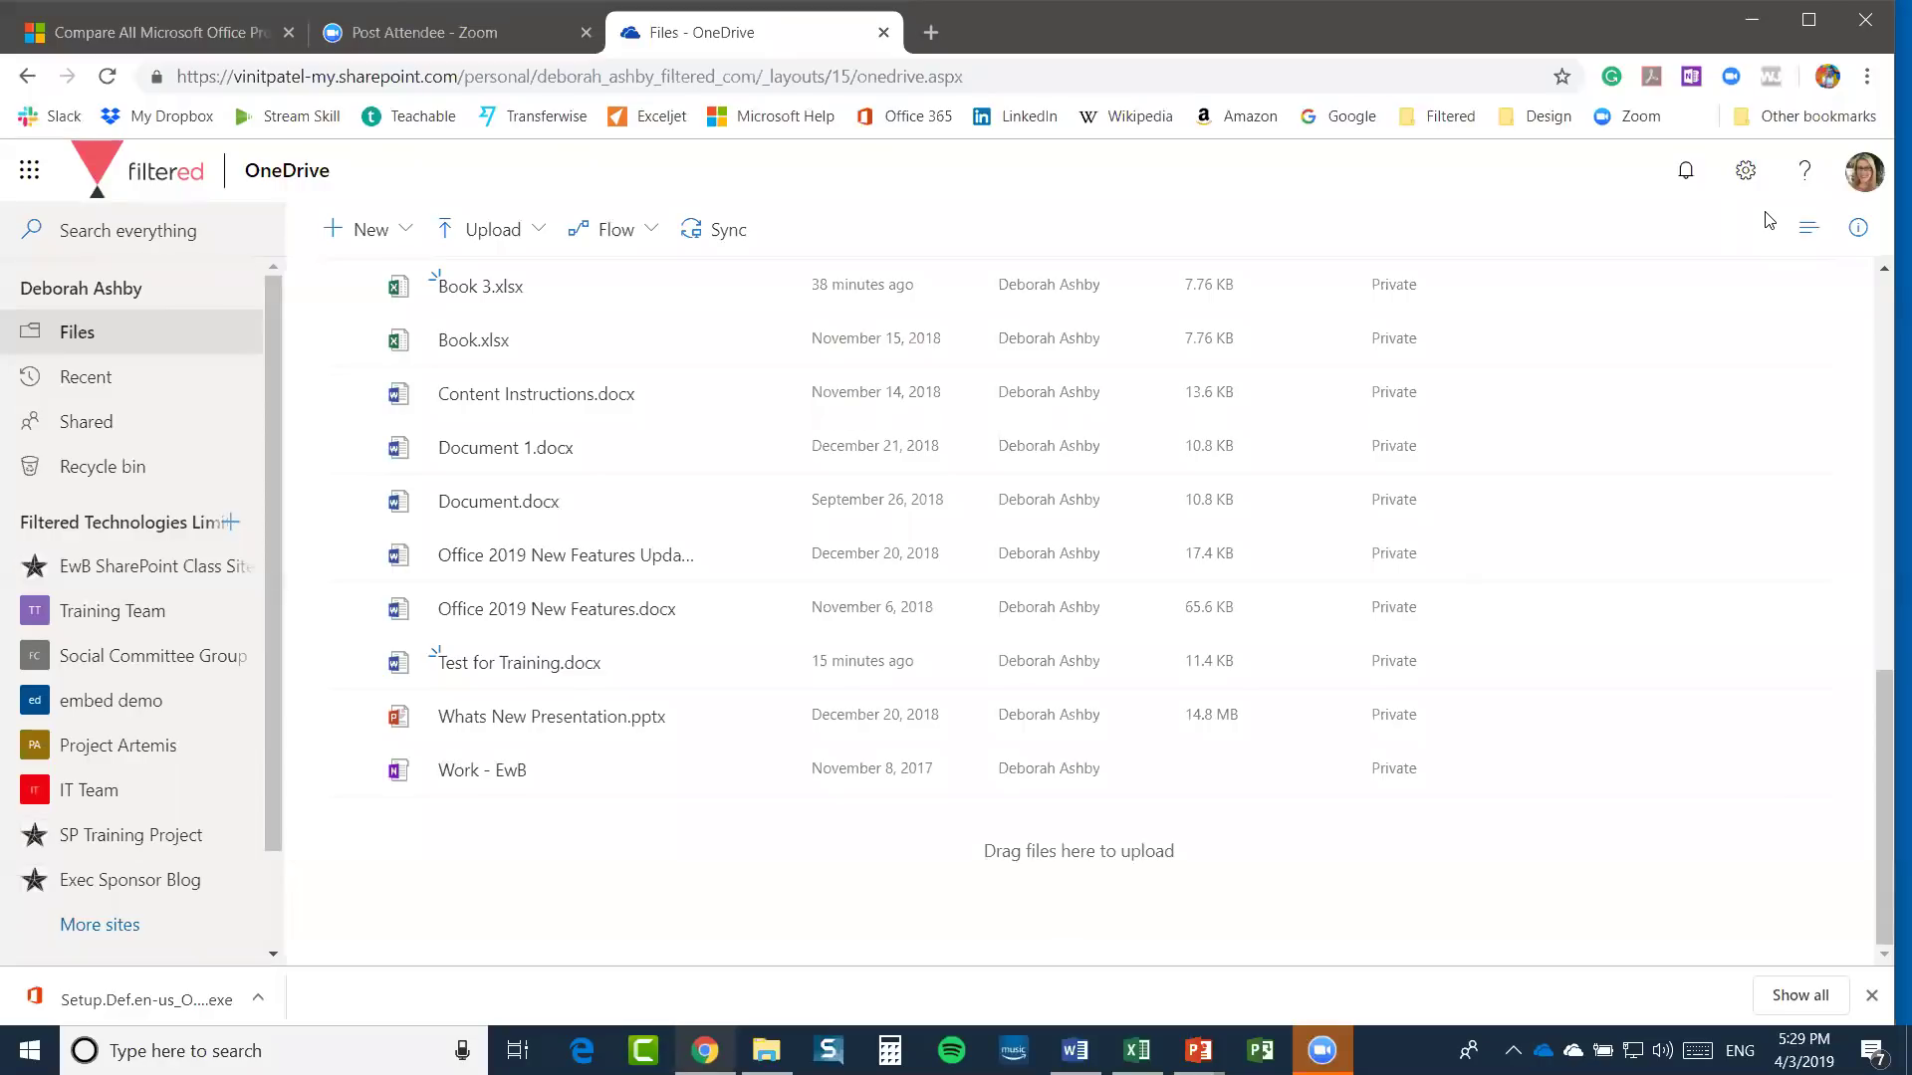
left_click(766, 1051)
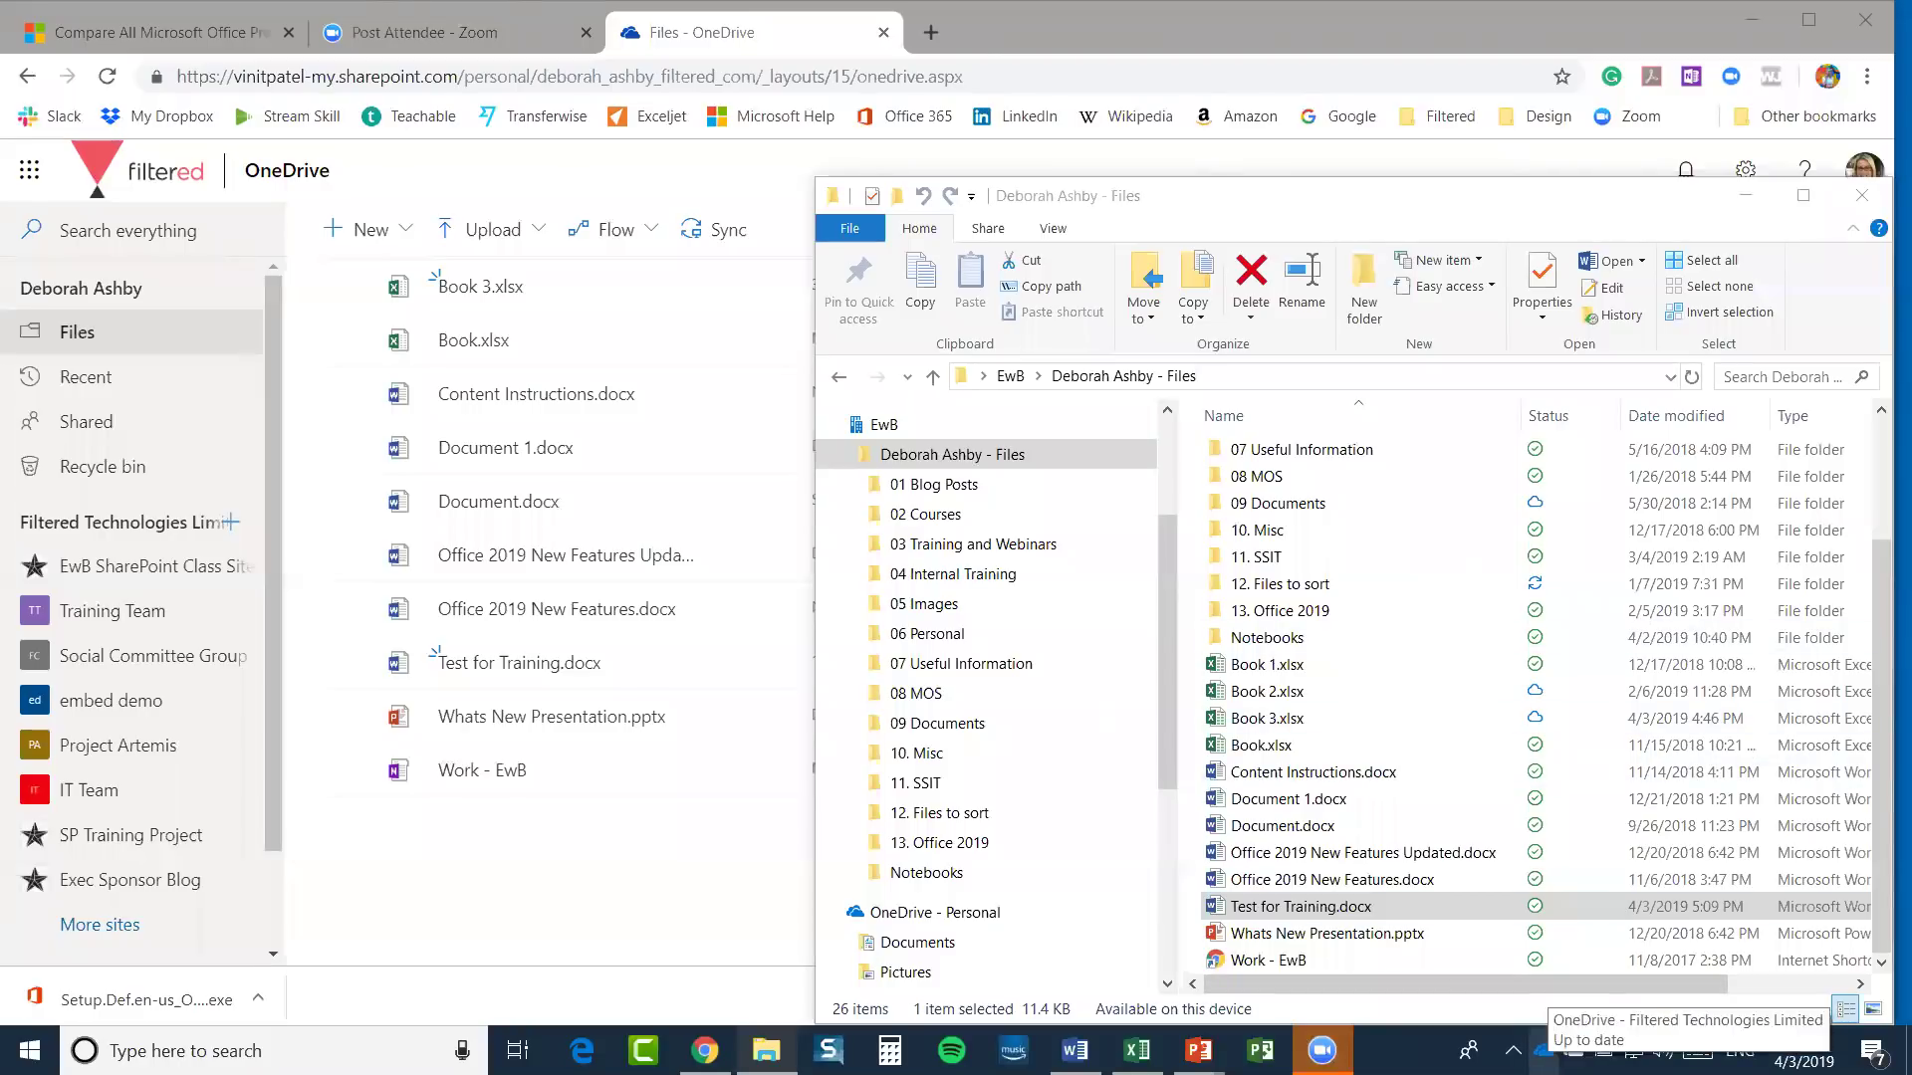
View the OneDrive sync client's recent activity and pause-syncing durations, then close it and minimise File Explorer
right_click(1542, 1051)
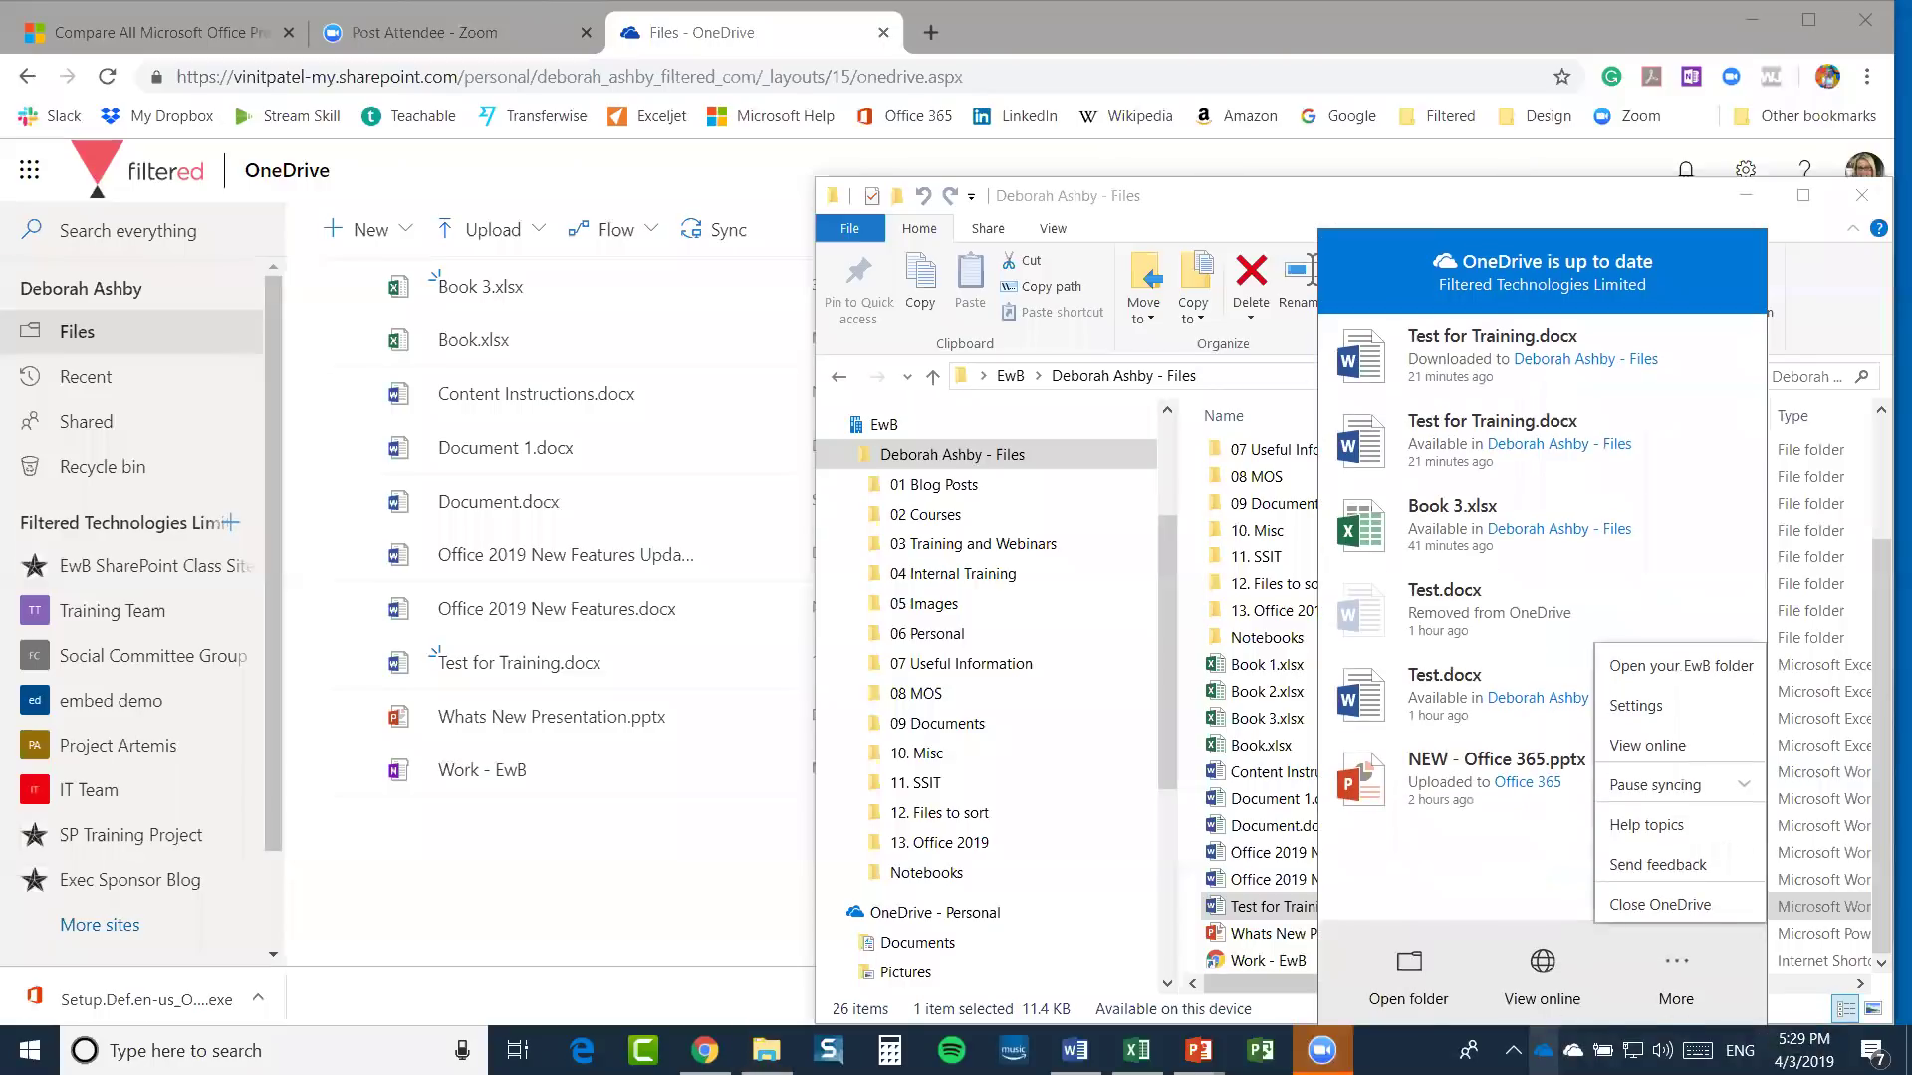
left_click(1749, 778)
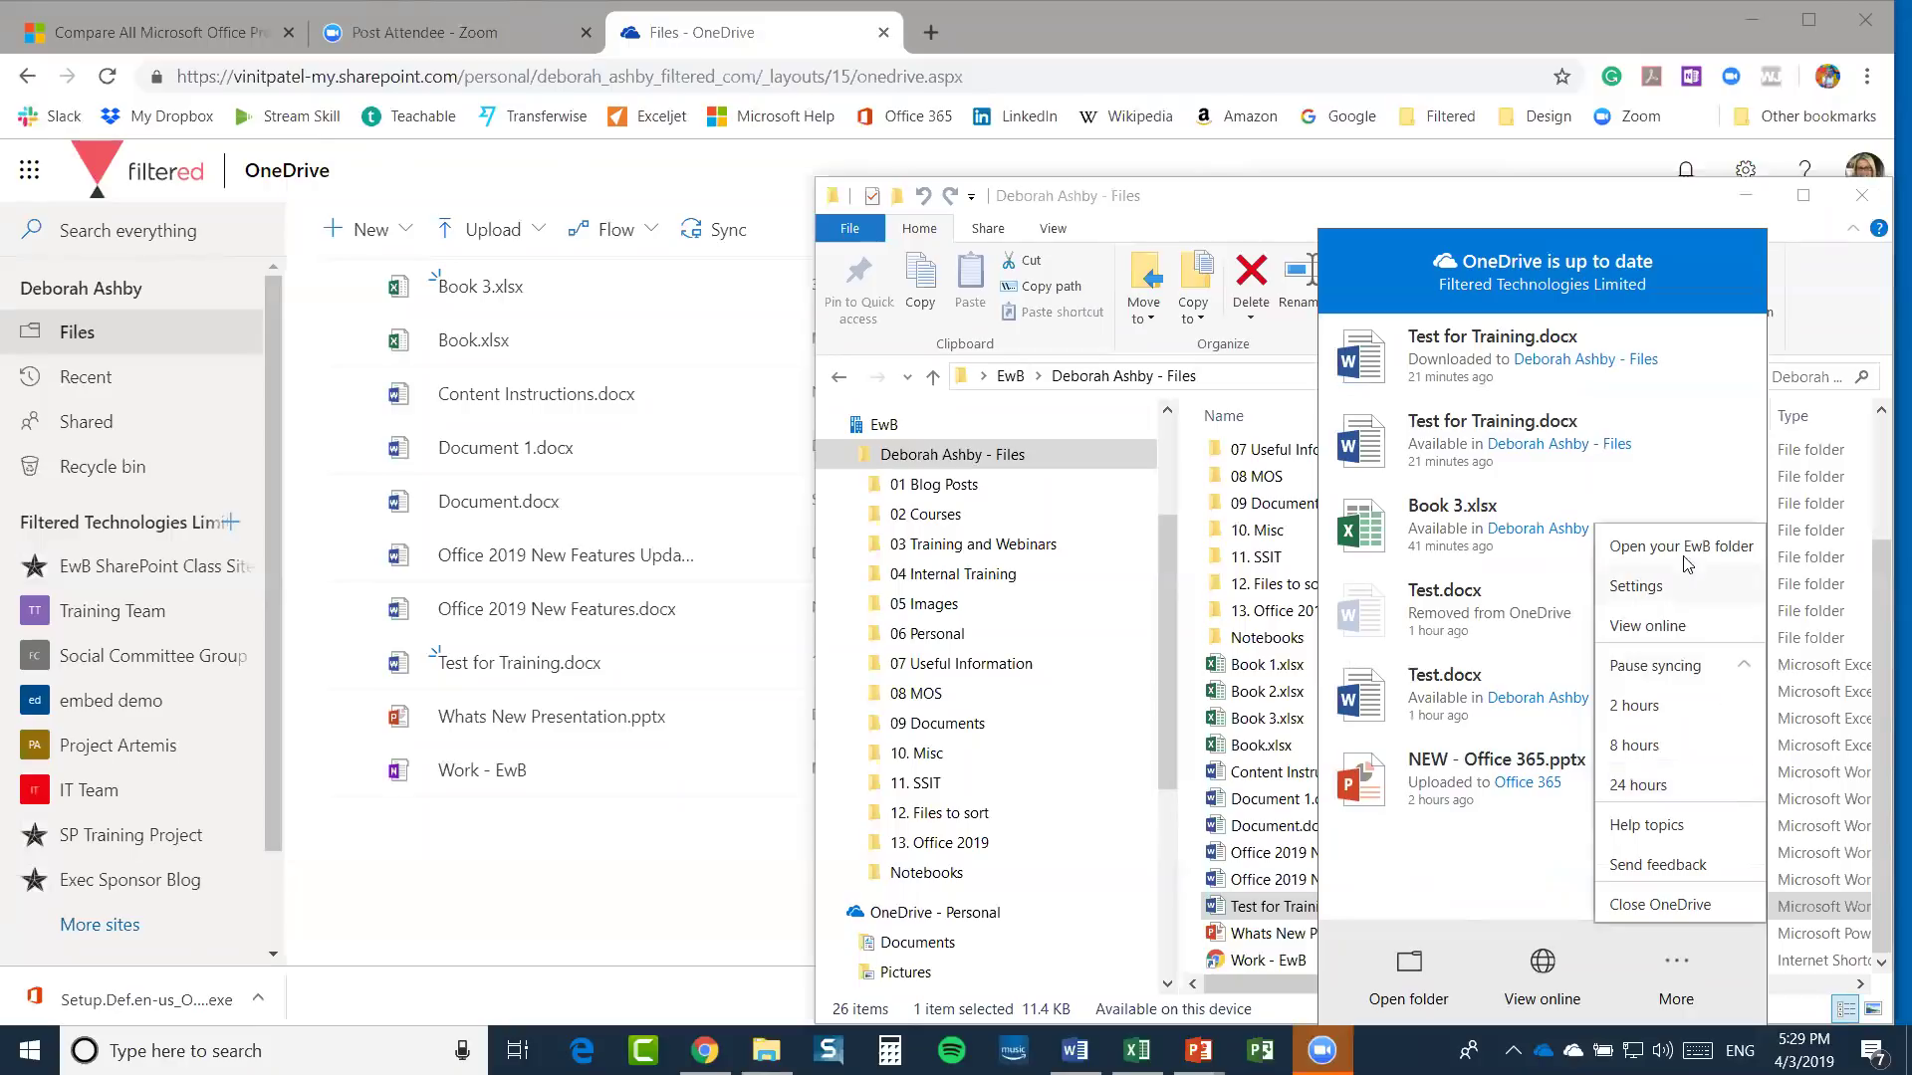
left_click(1695, 249)
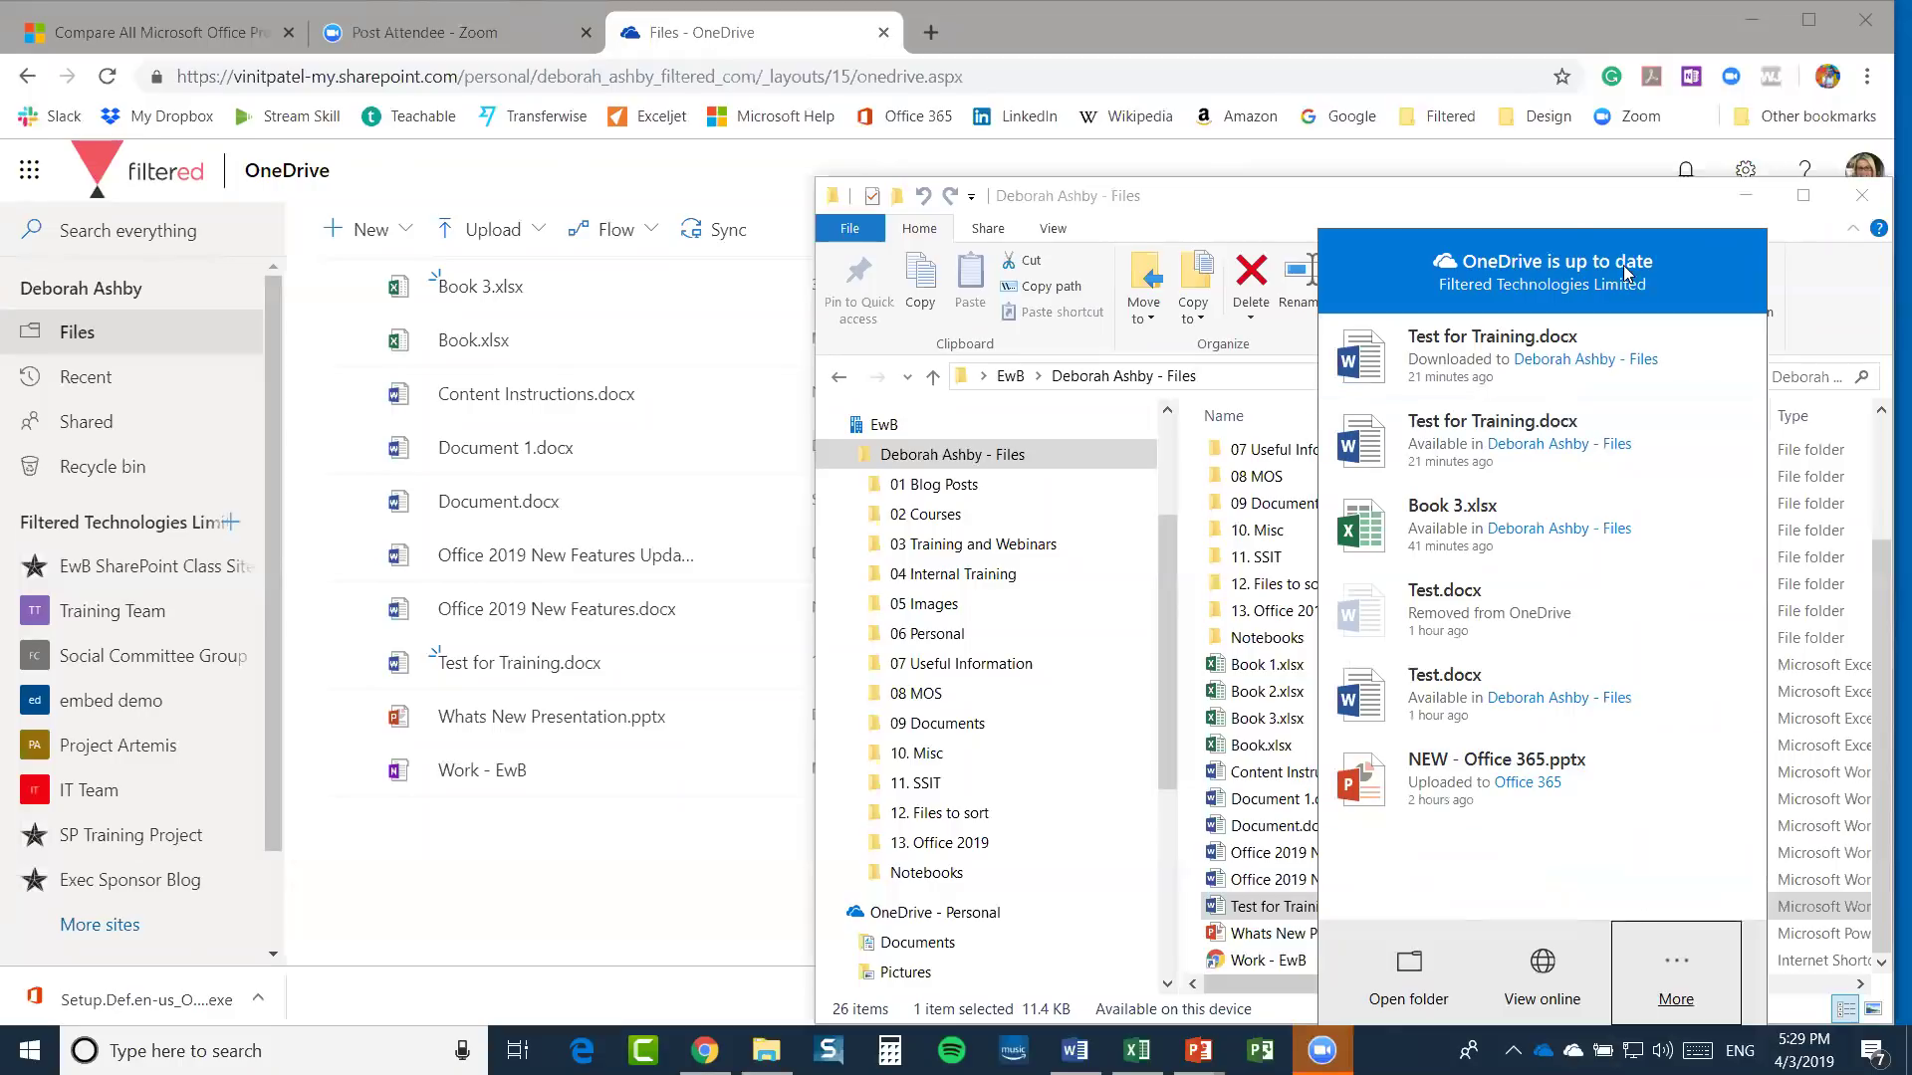
left_click(1586, 209)
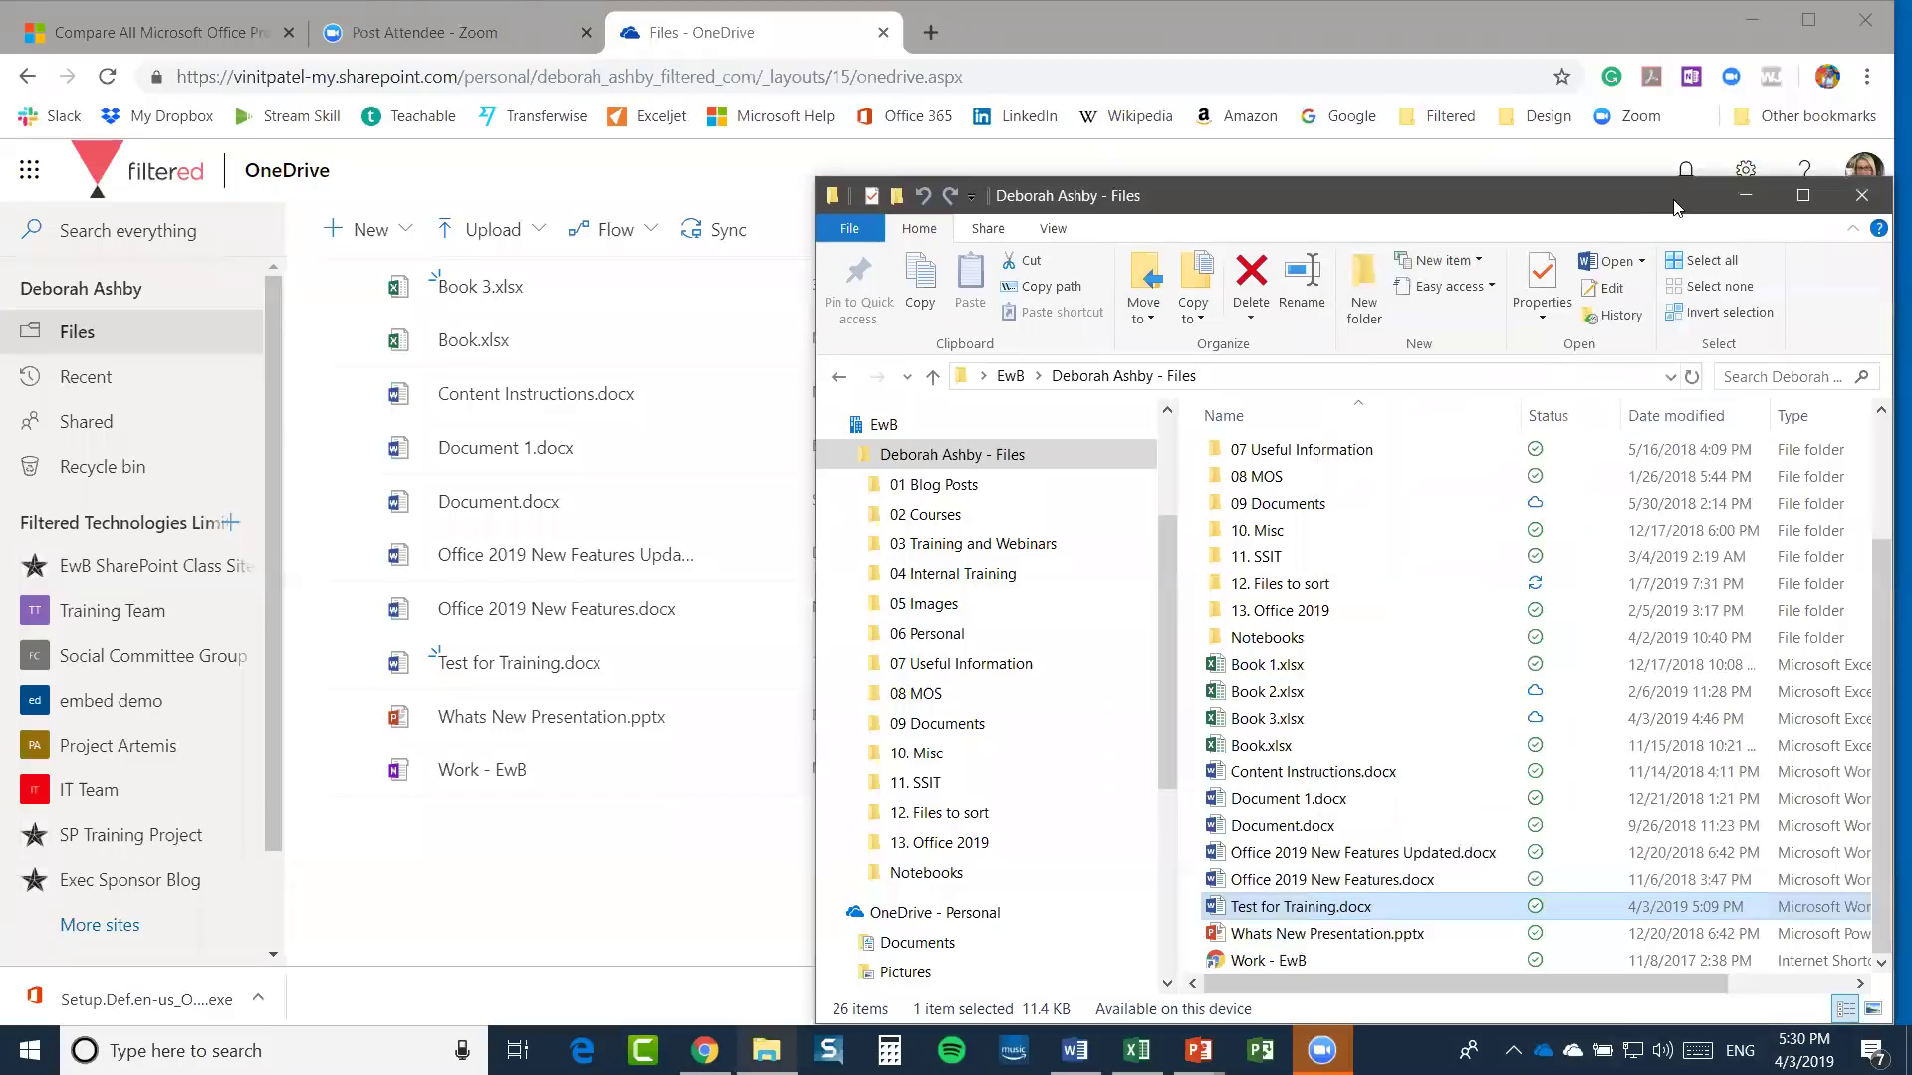
left_click(1744, 195)
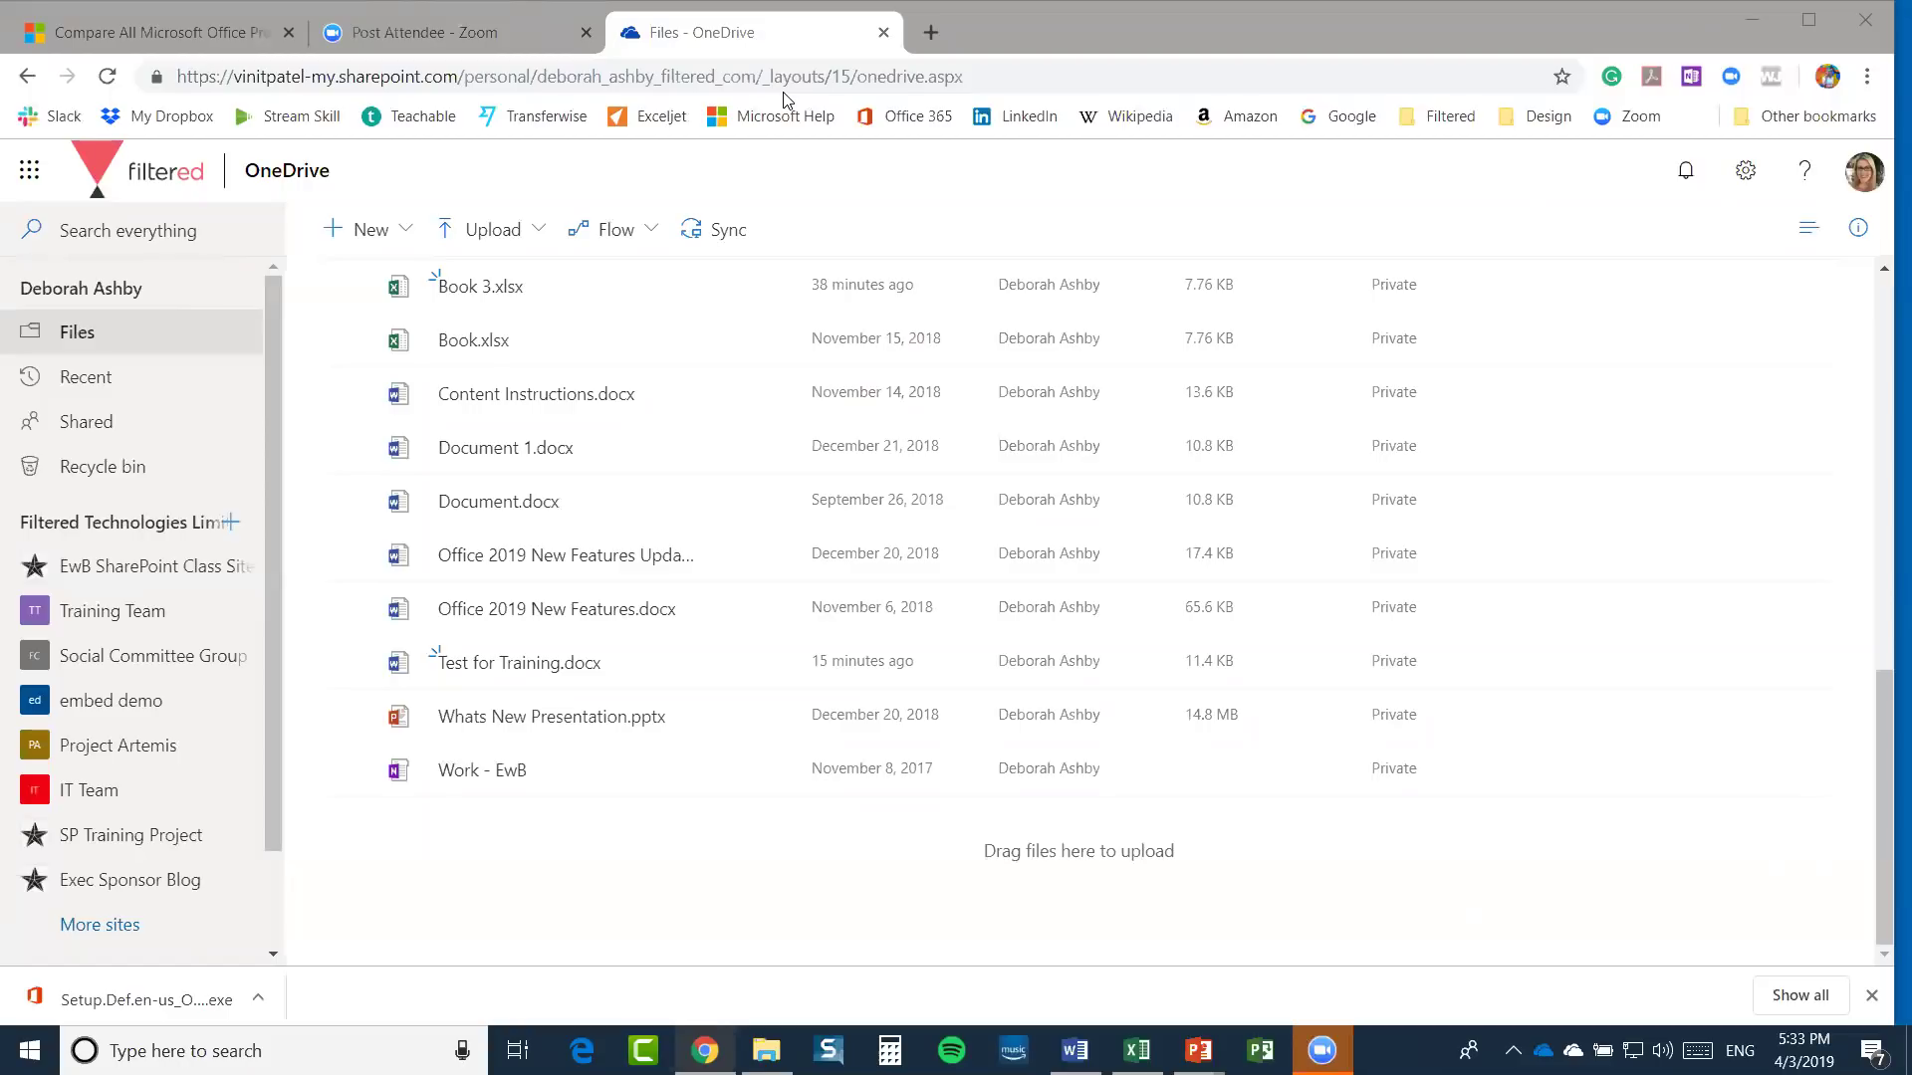
Open Sway from the full list of Office 365 apps and create a new blank Sway
left_click(29, 169)
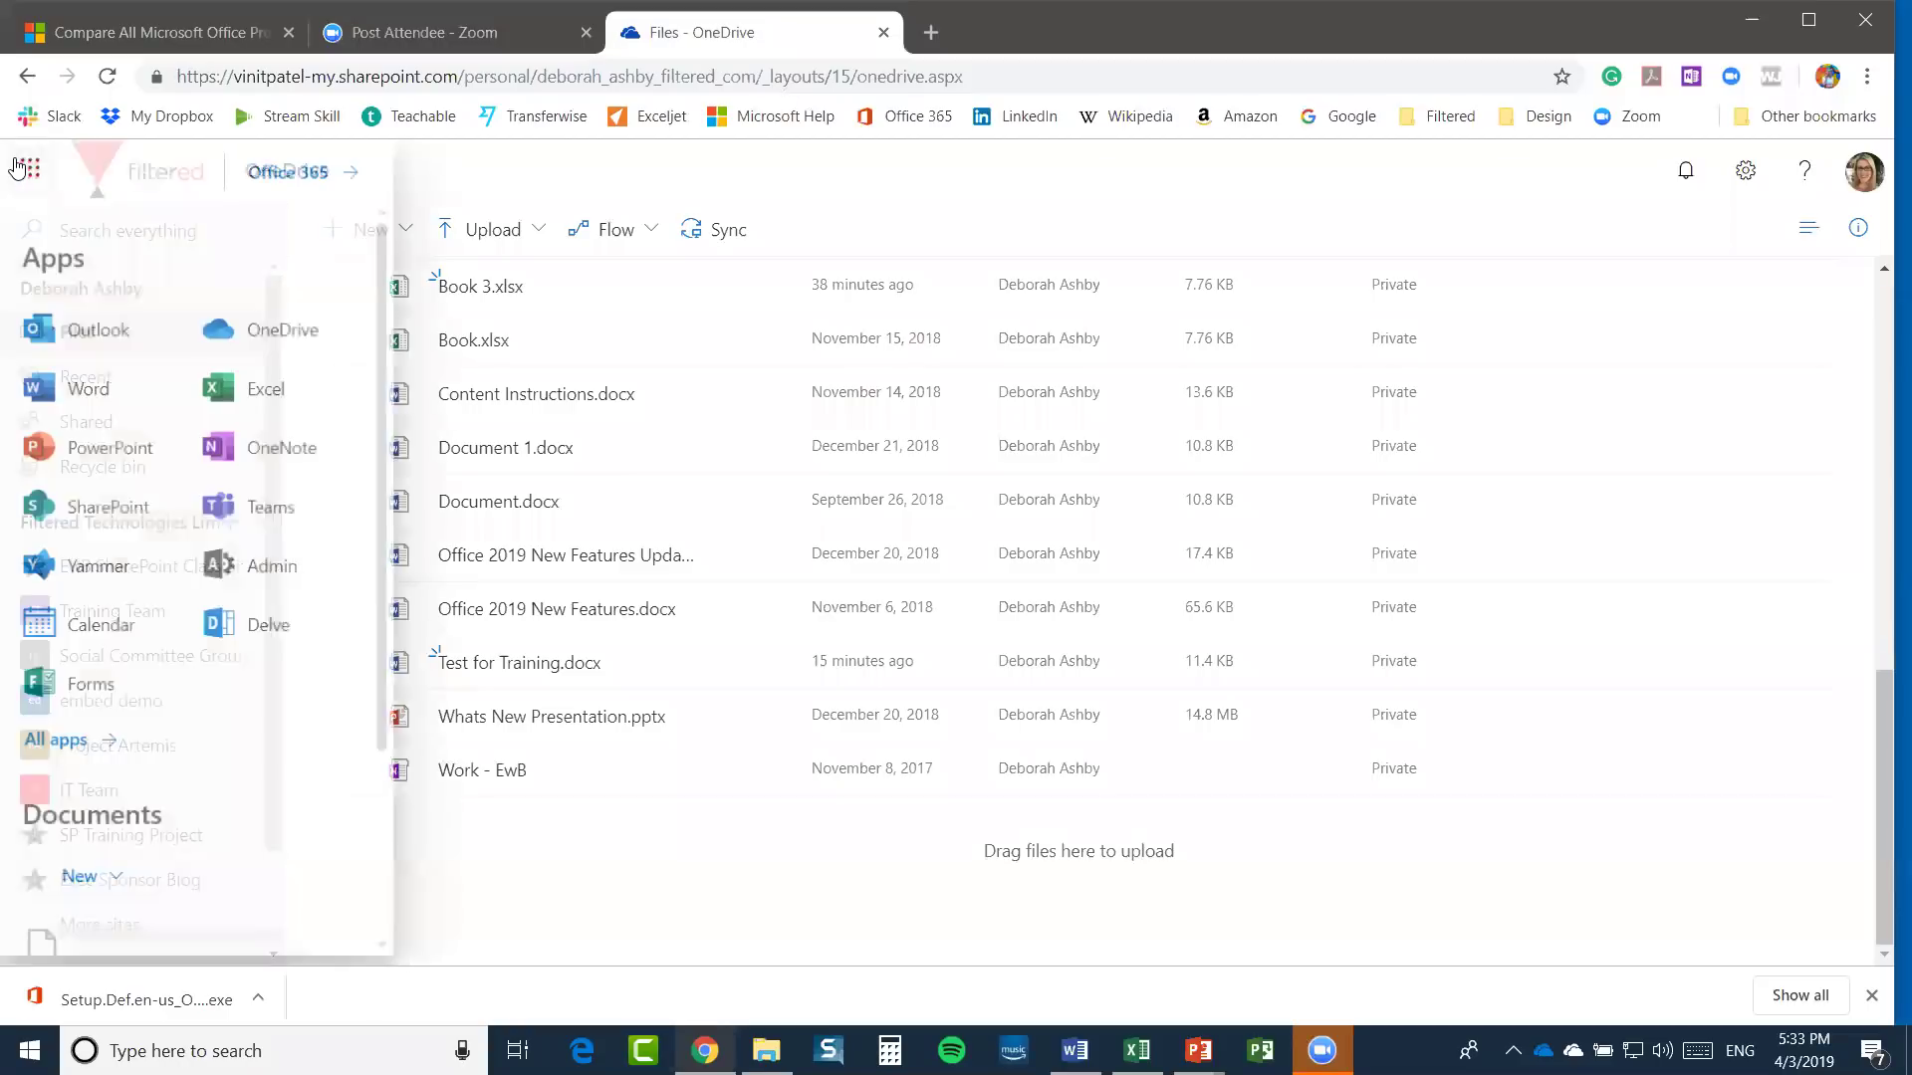
left_click(76, 760)
scroll(165, 699, "down", 7)
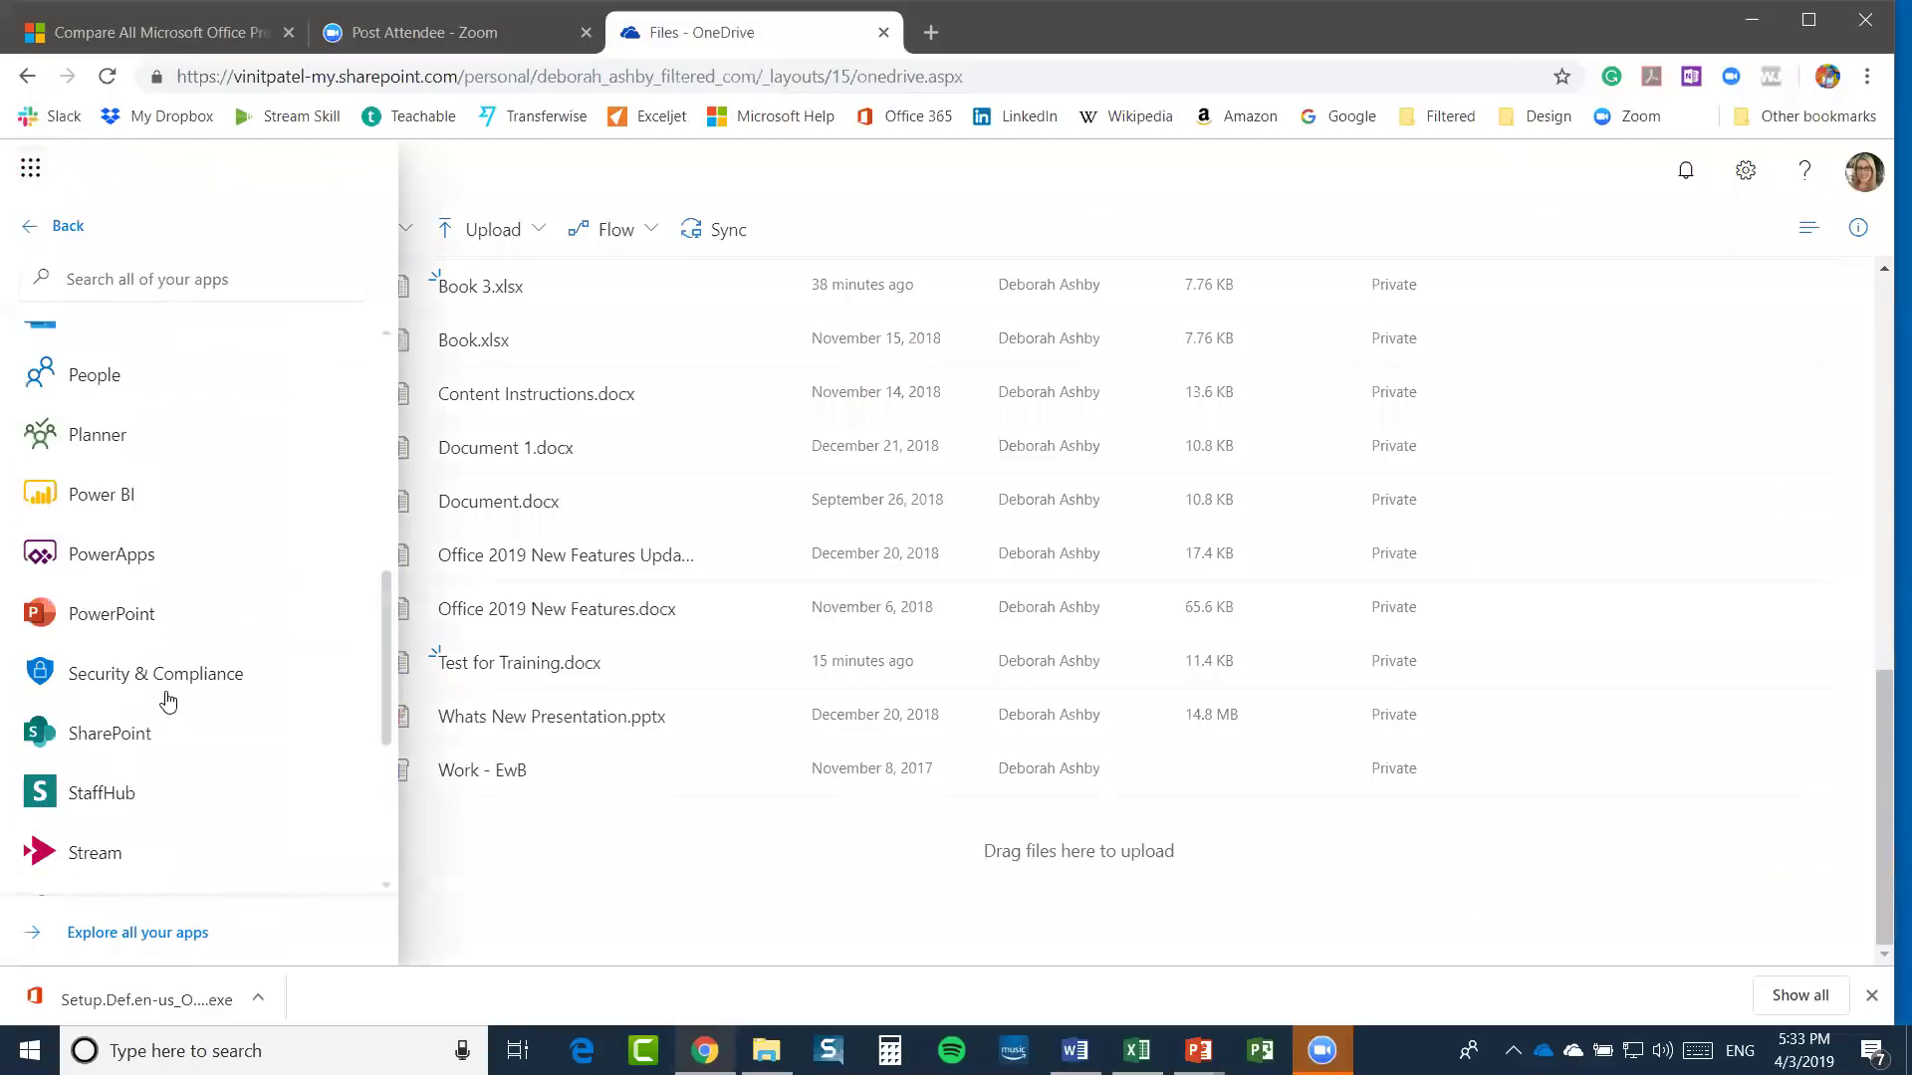
scroll(116, 776, "down", 5)
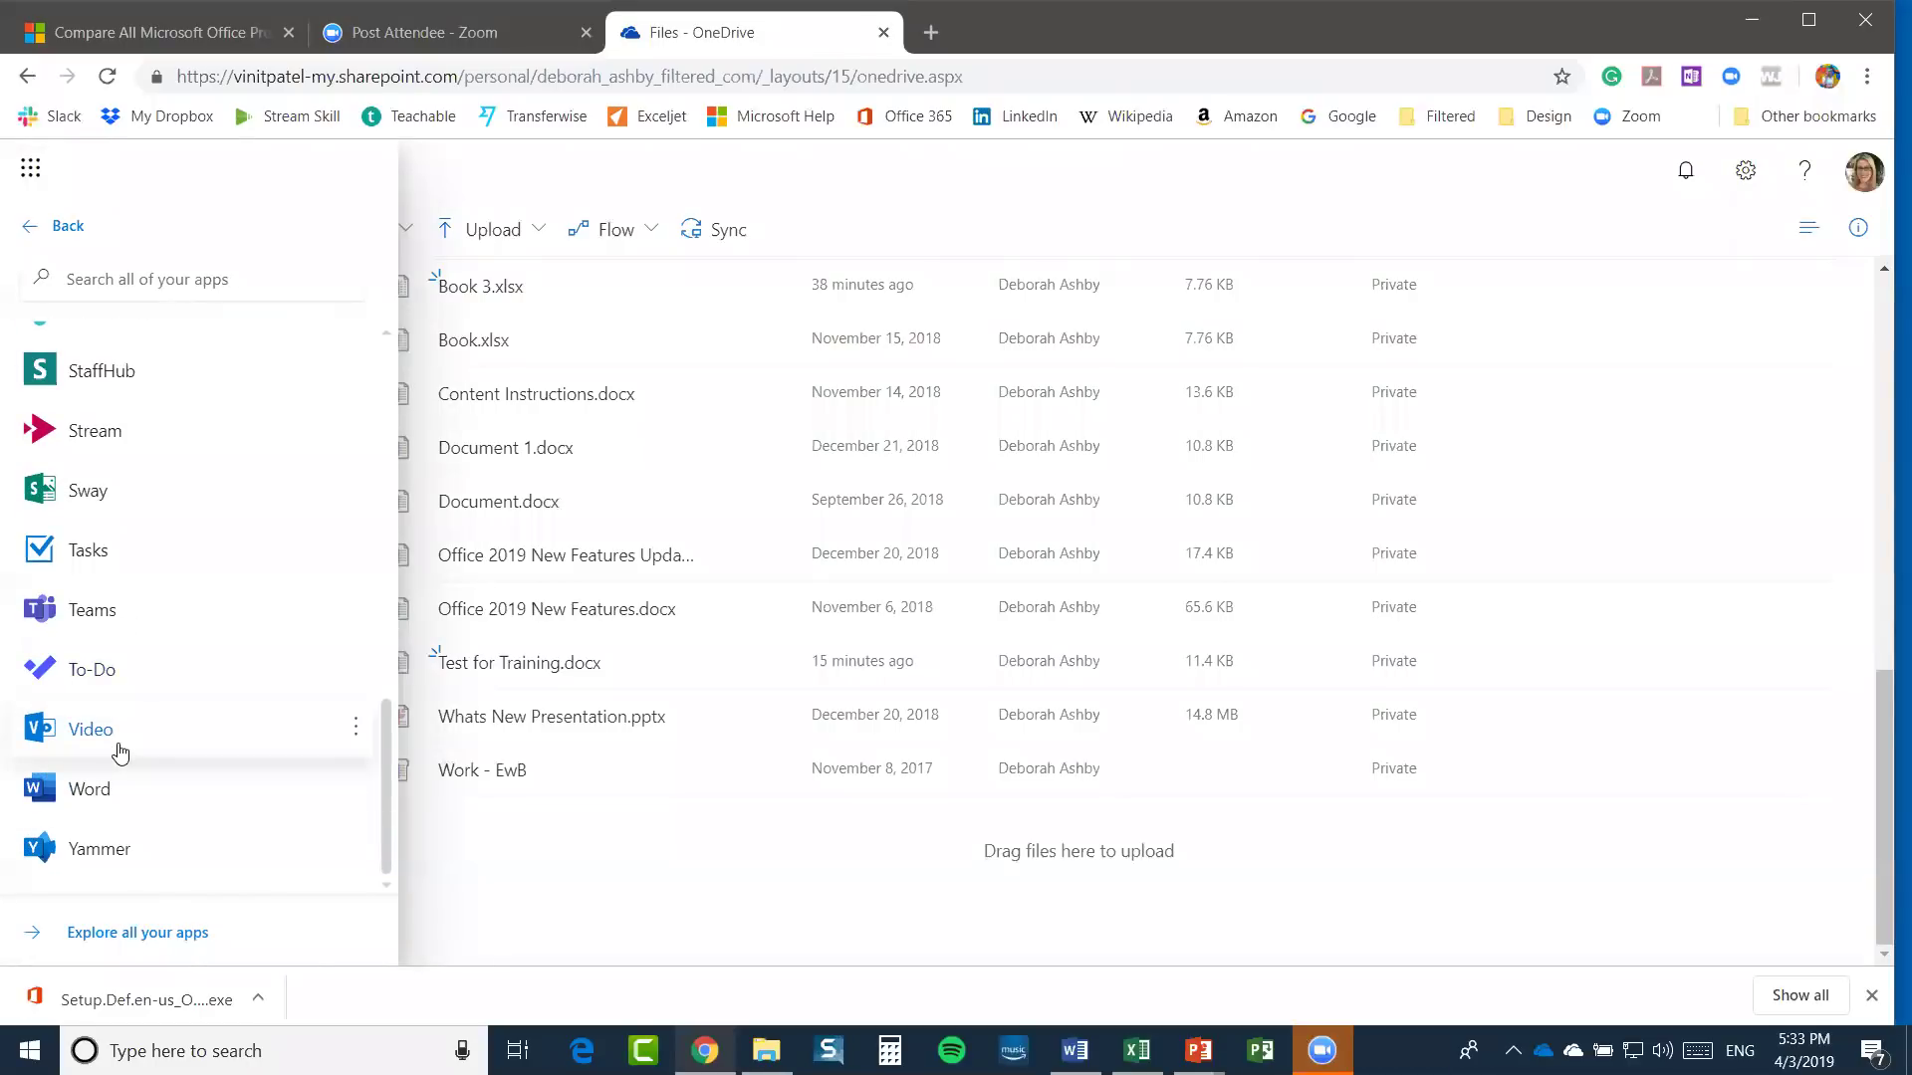
left_click(80, 501)
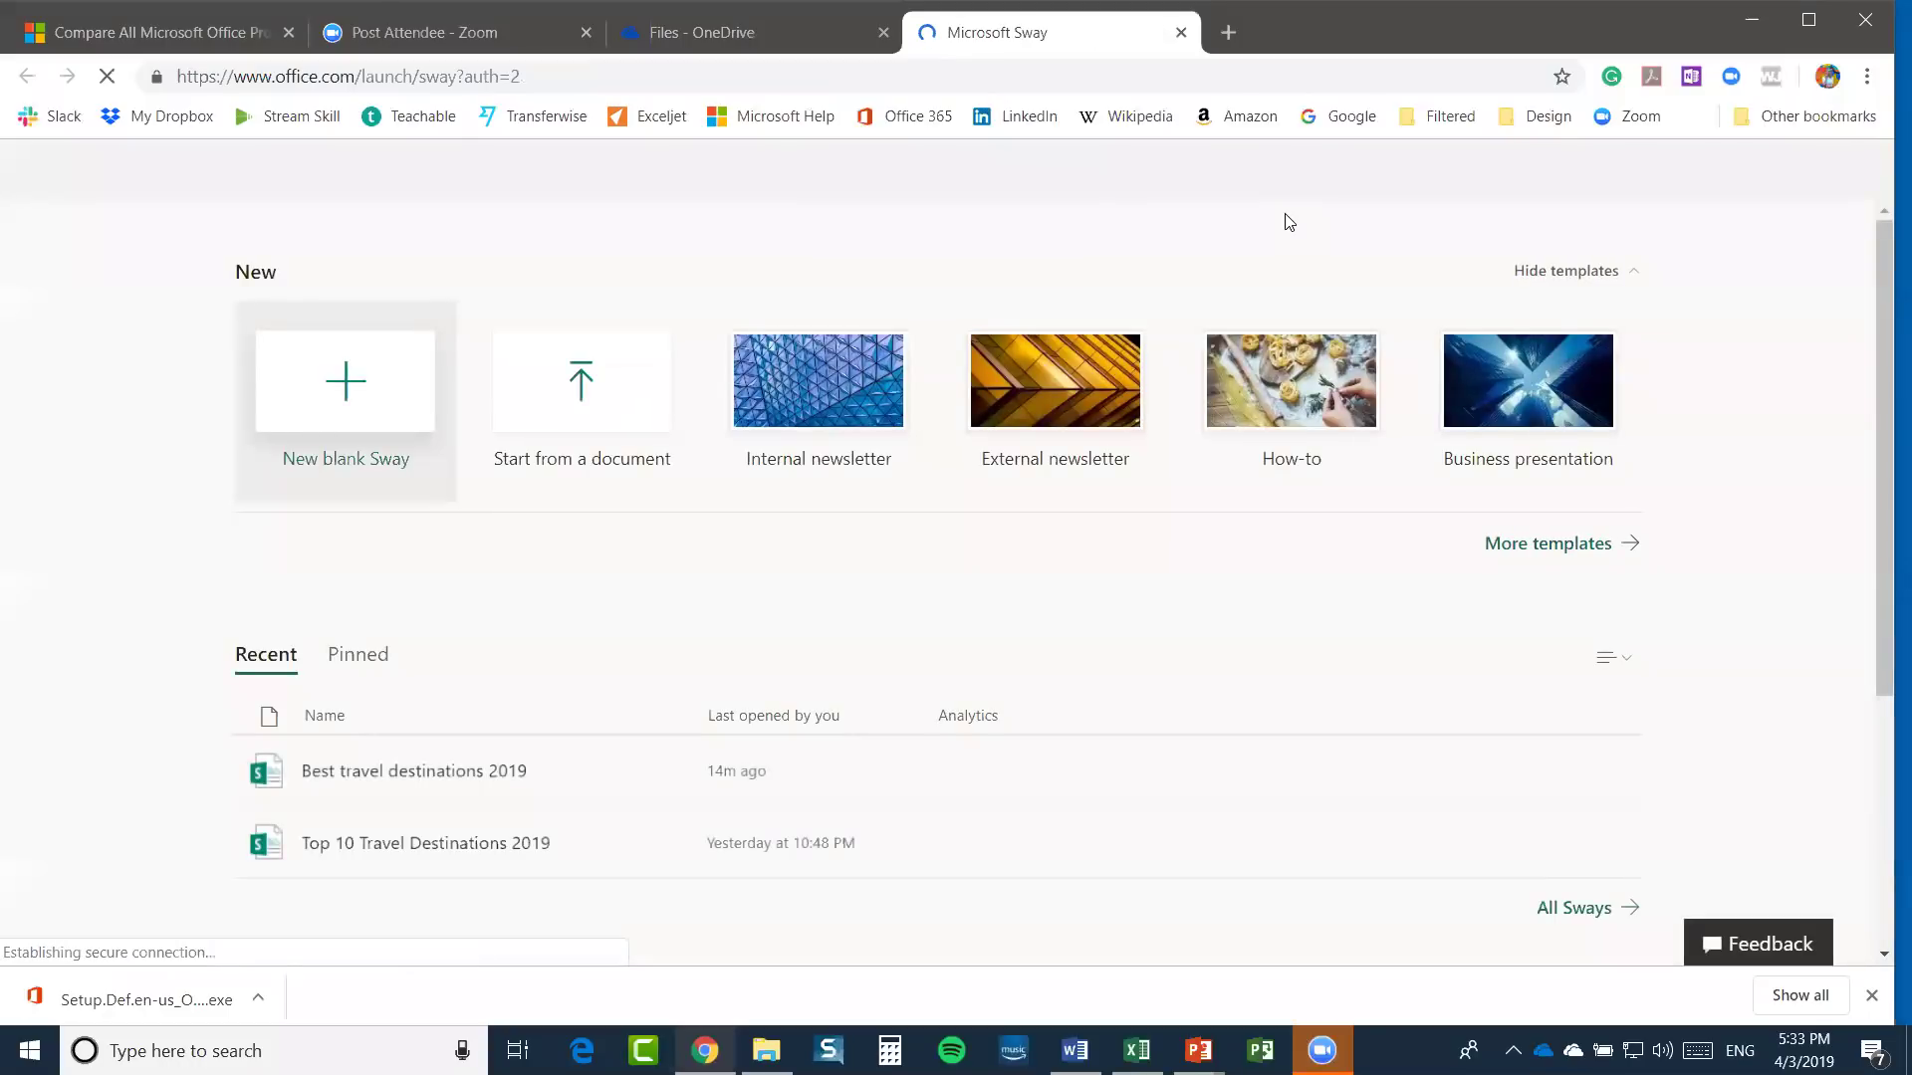
left_click(341, 384)
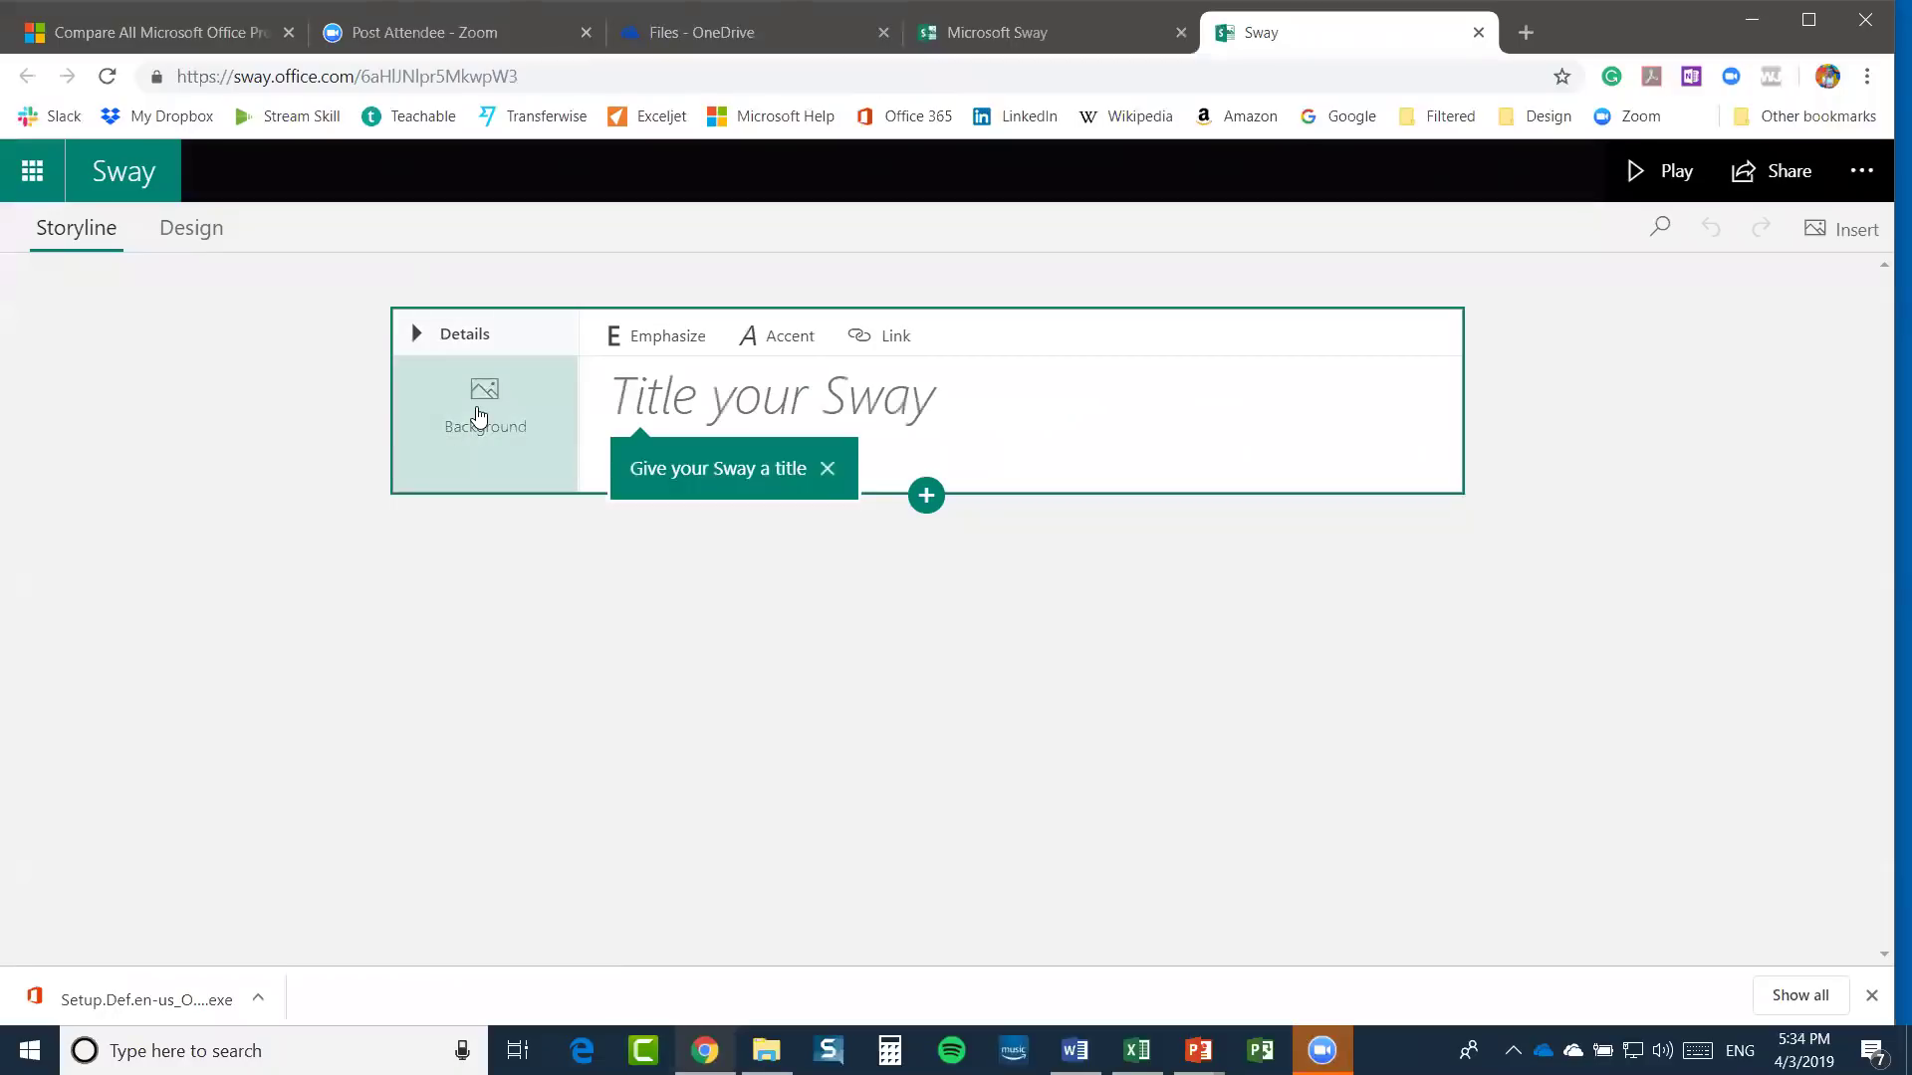
Open the content sources for the title card's background and browse the suggested Backgrounds images
left_click(482, 416)
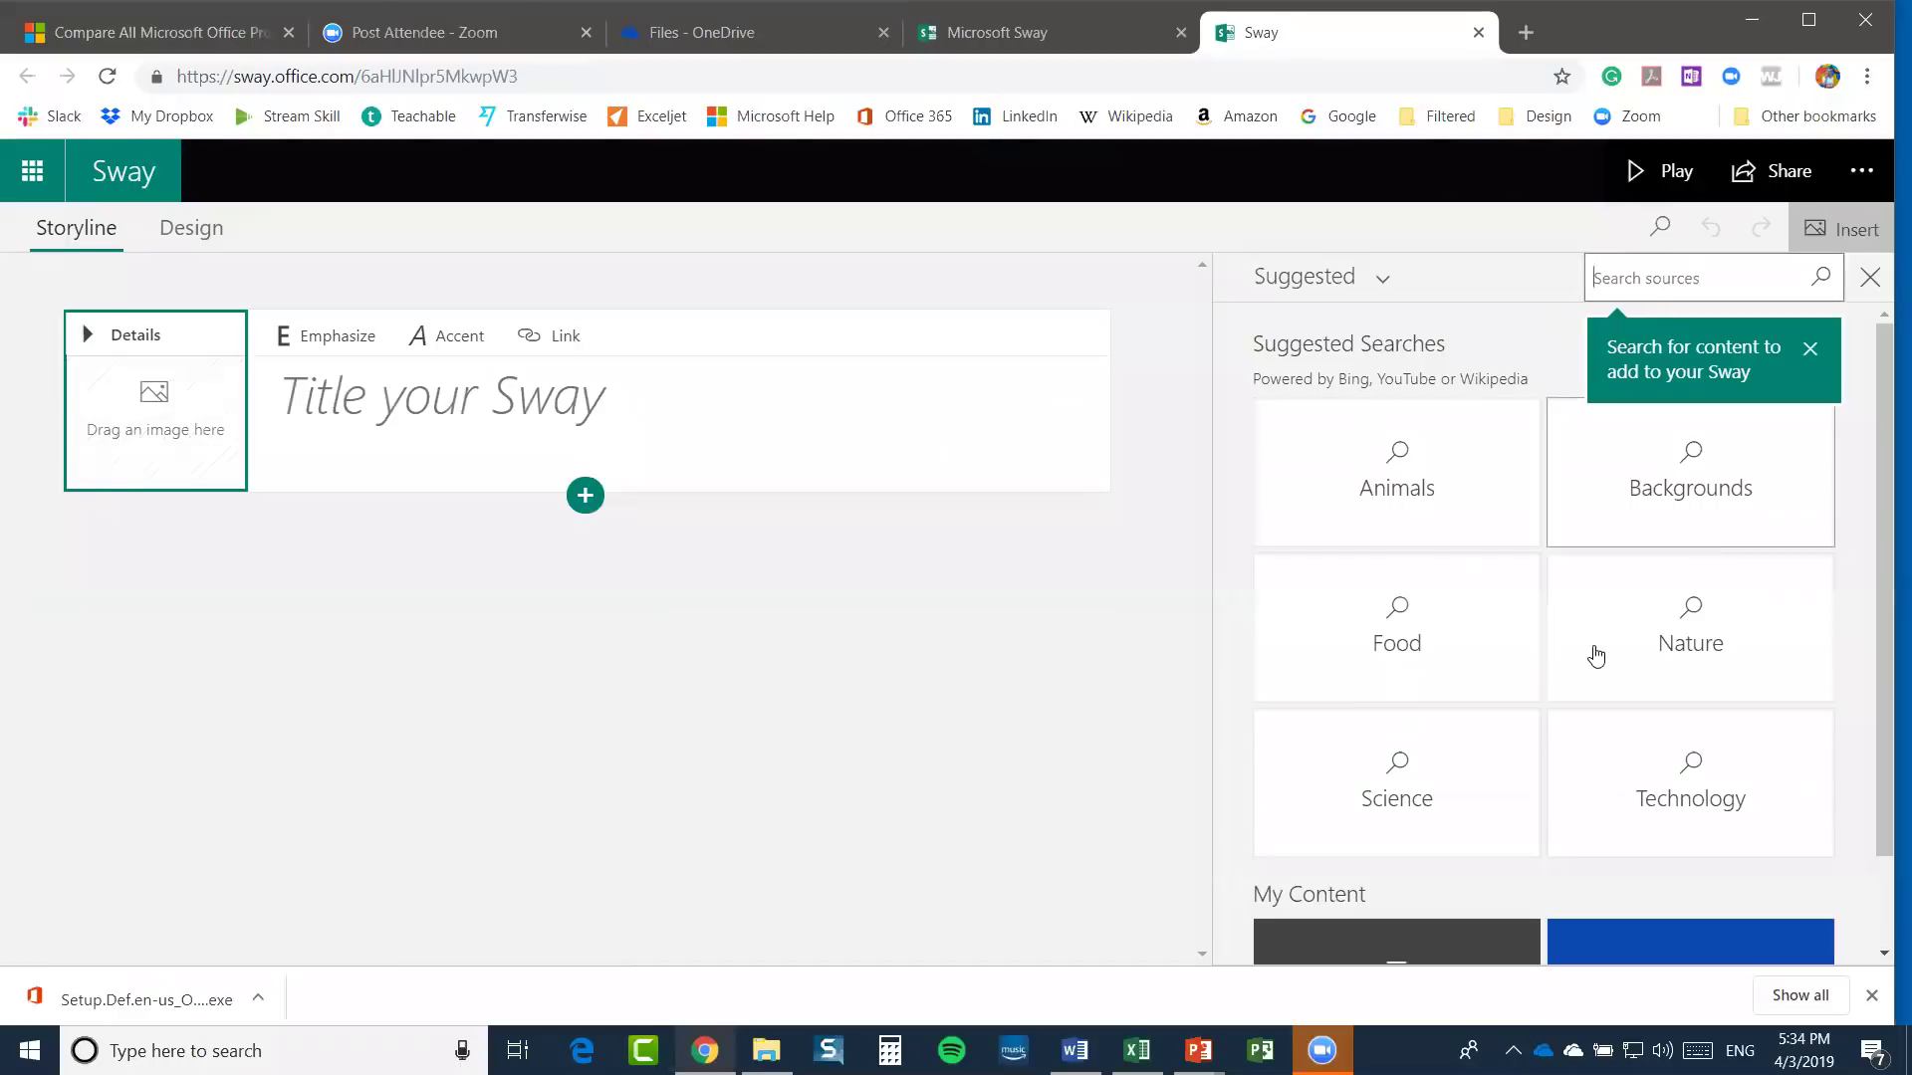
scroll(1496, 719, "down", 1)
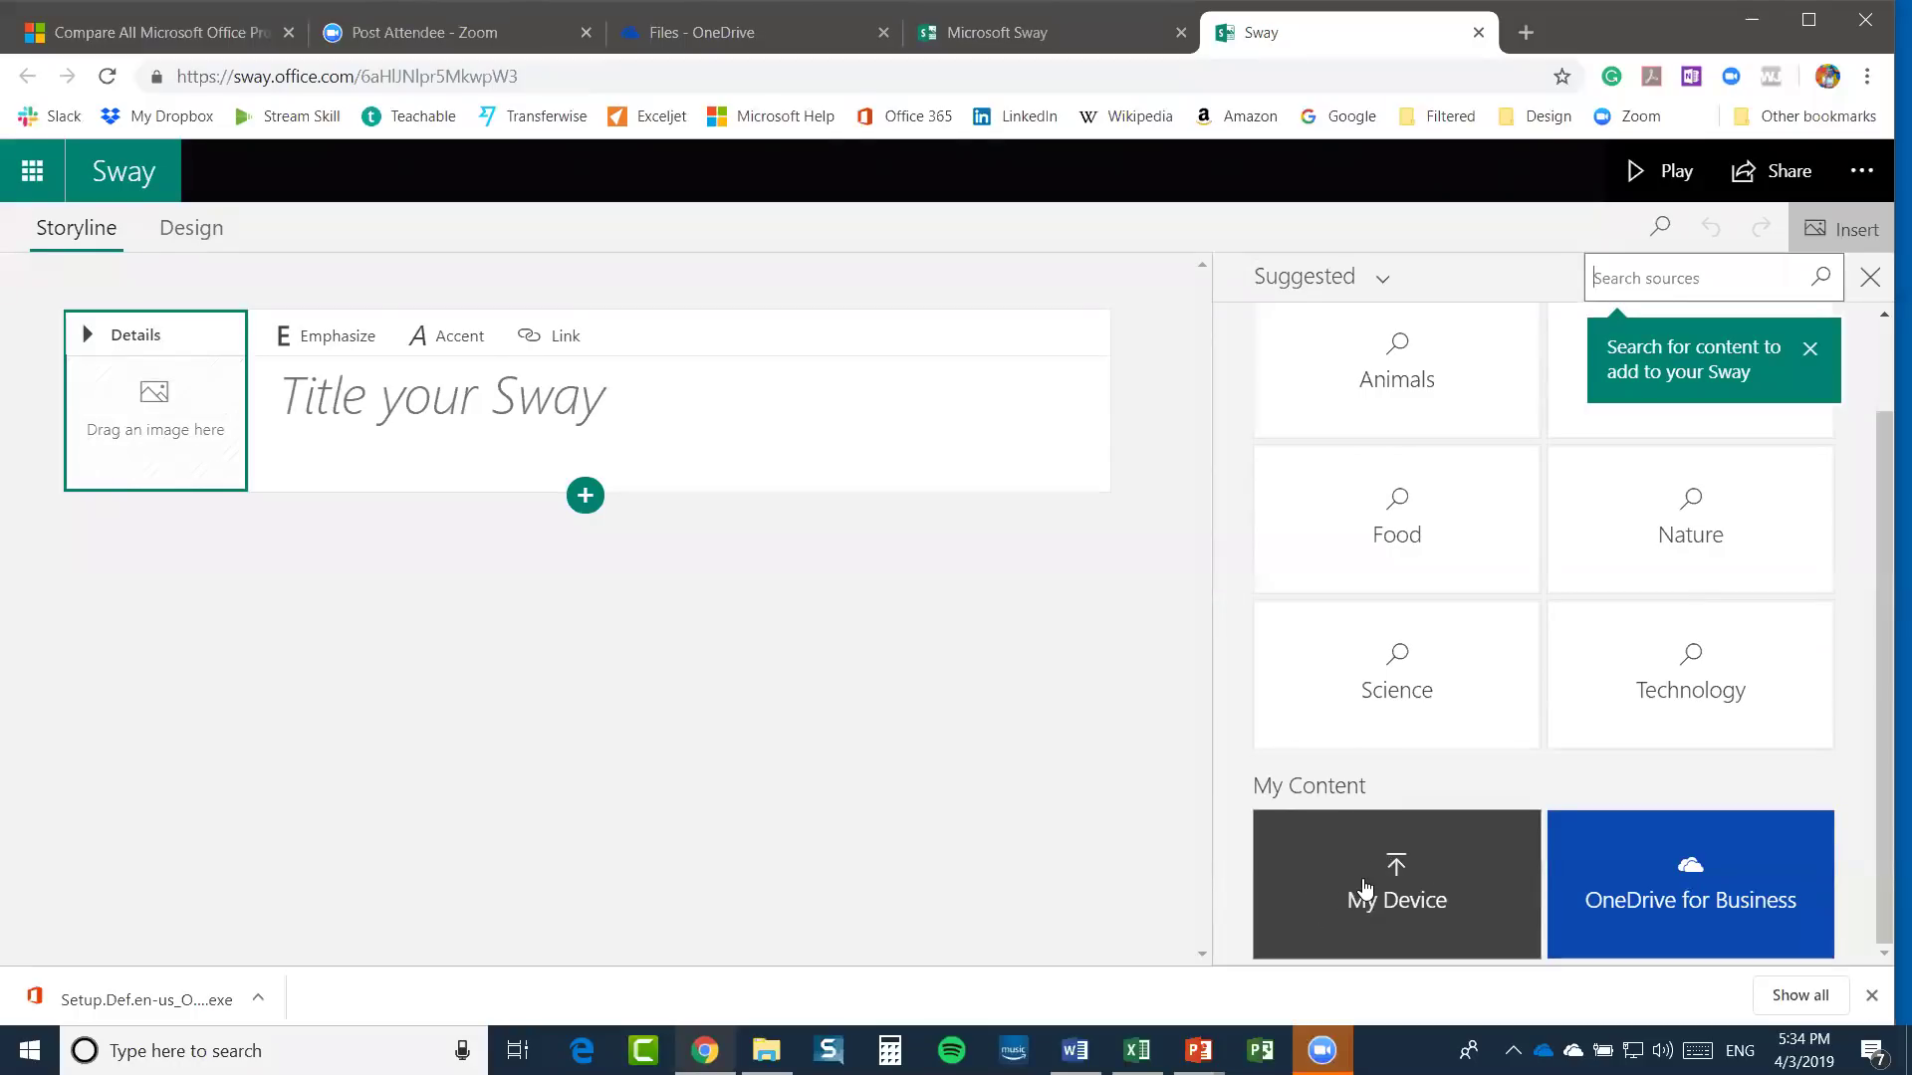
scroll(1383, 778, "up", 2)
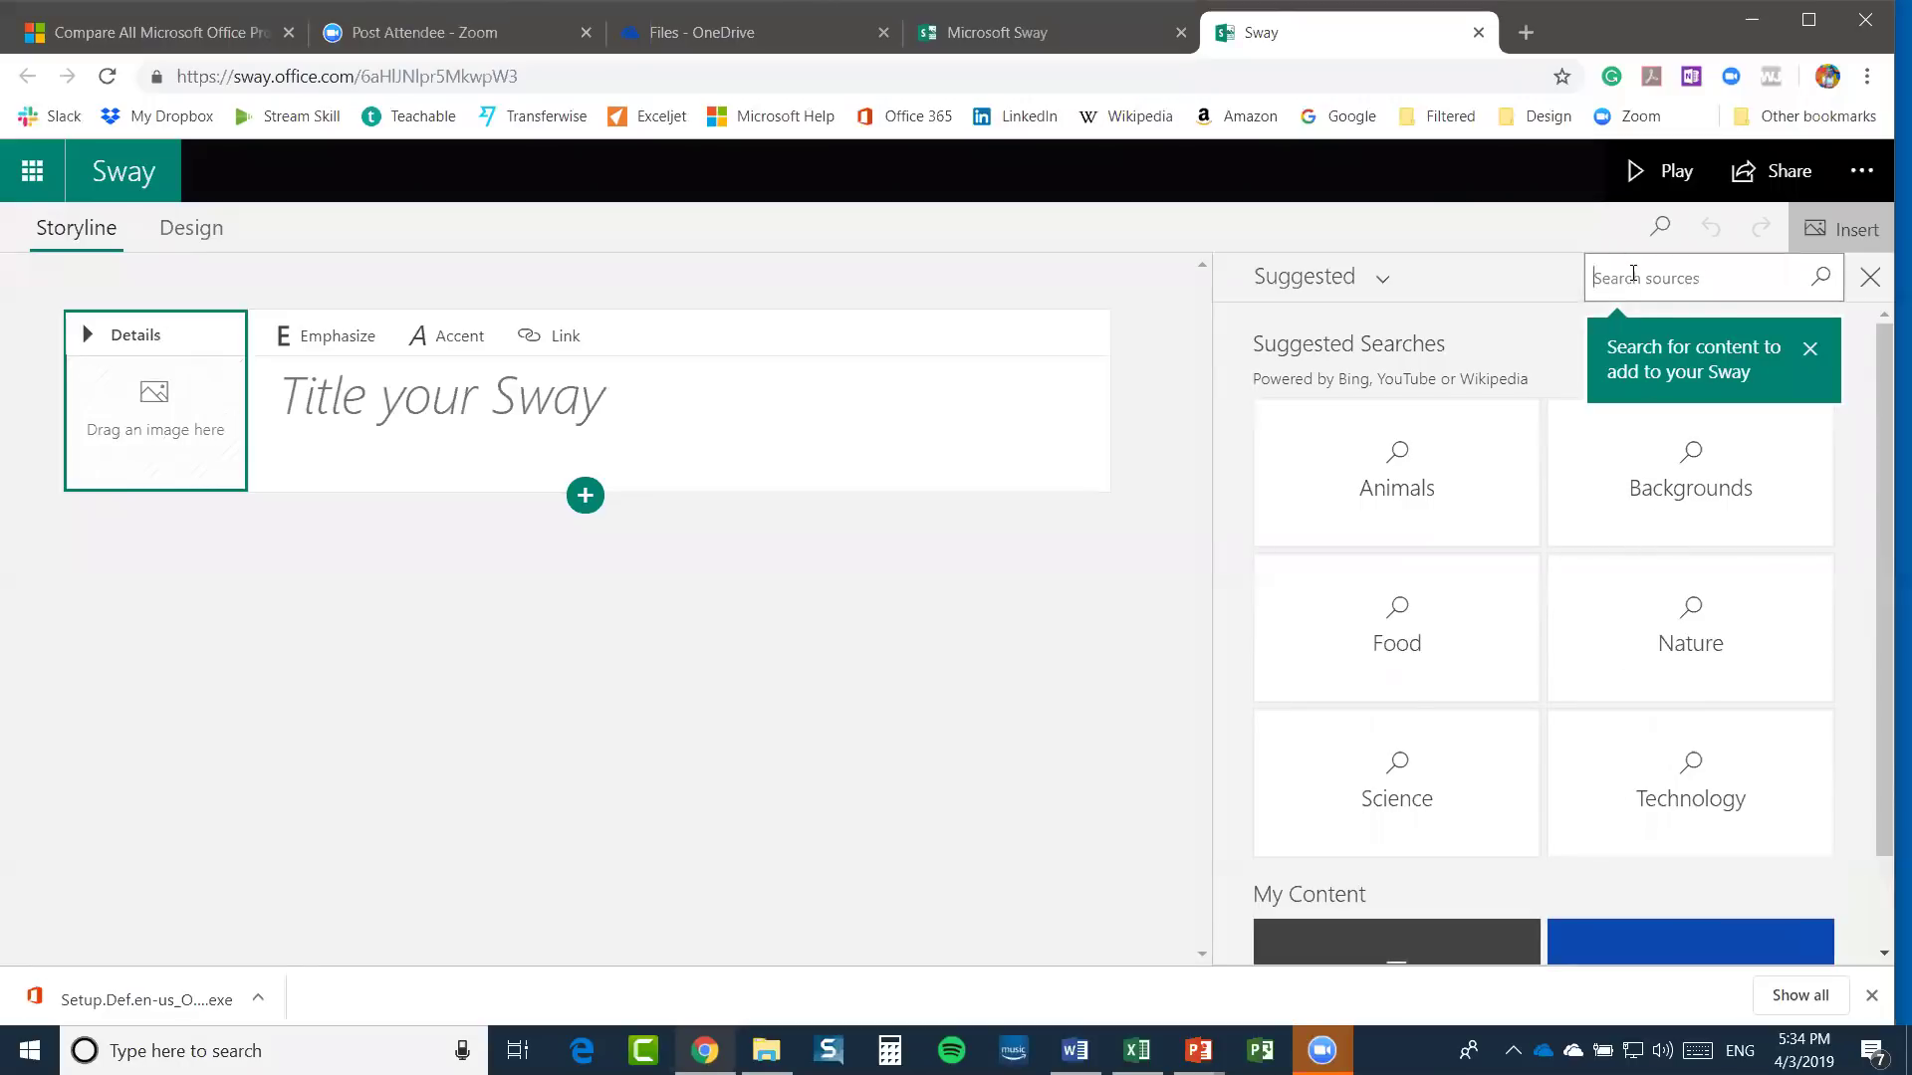
left_click(1622, 520)
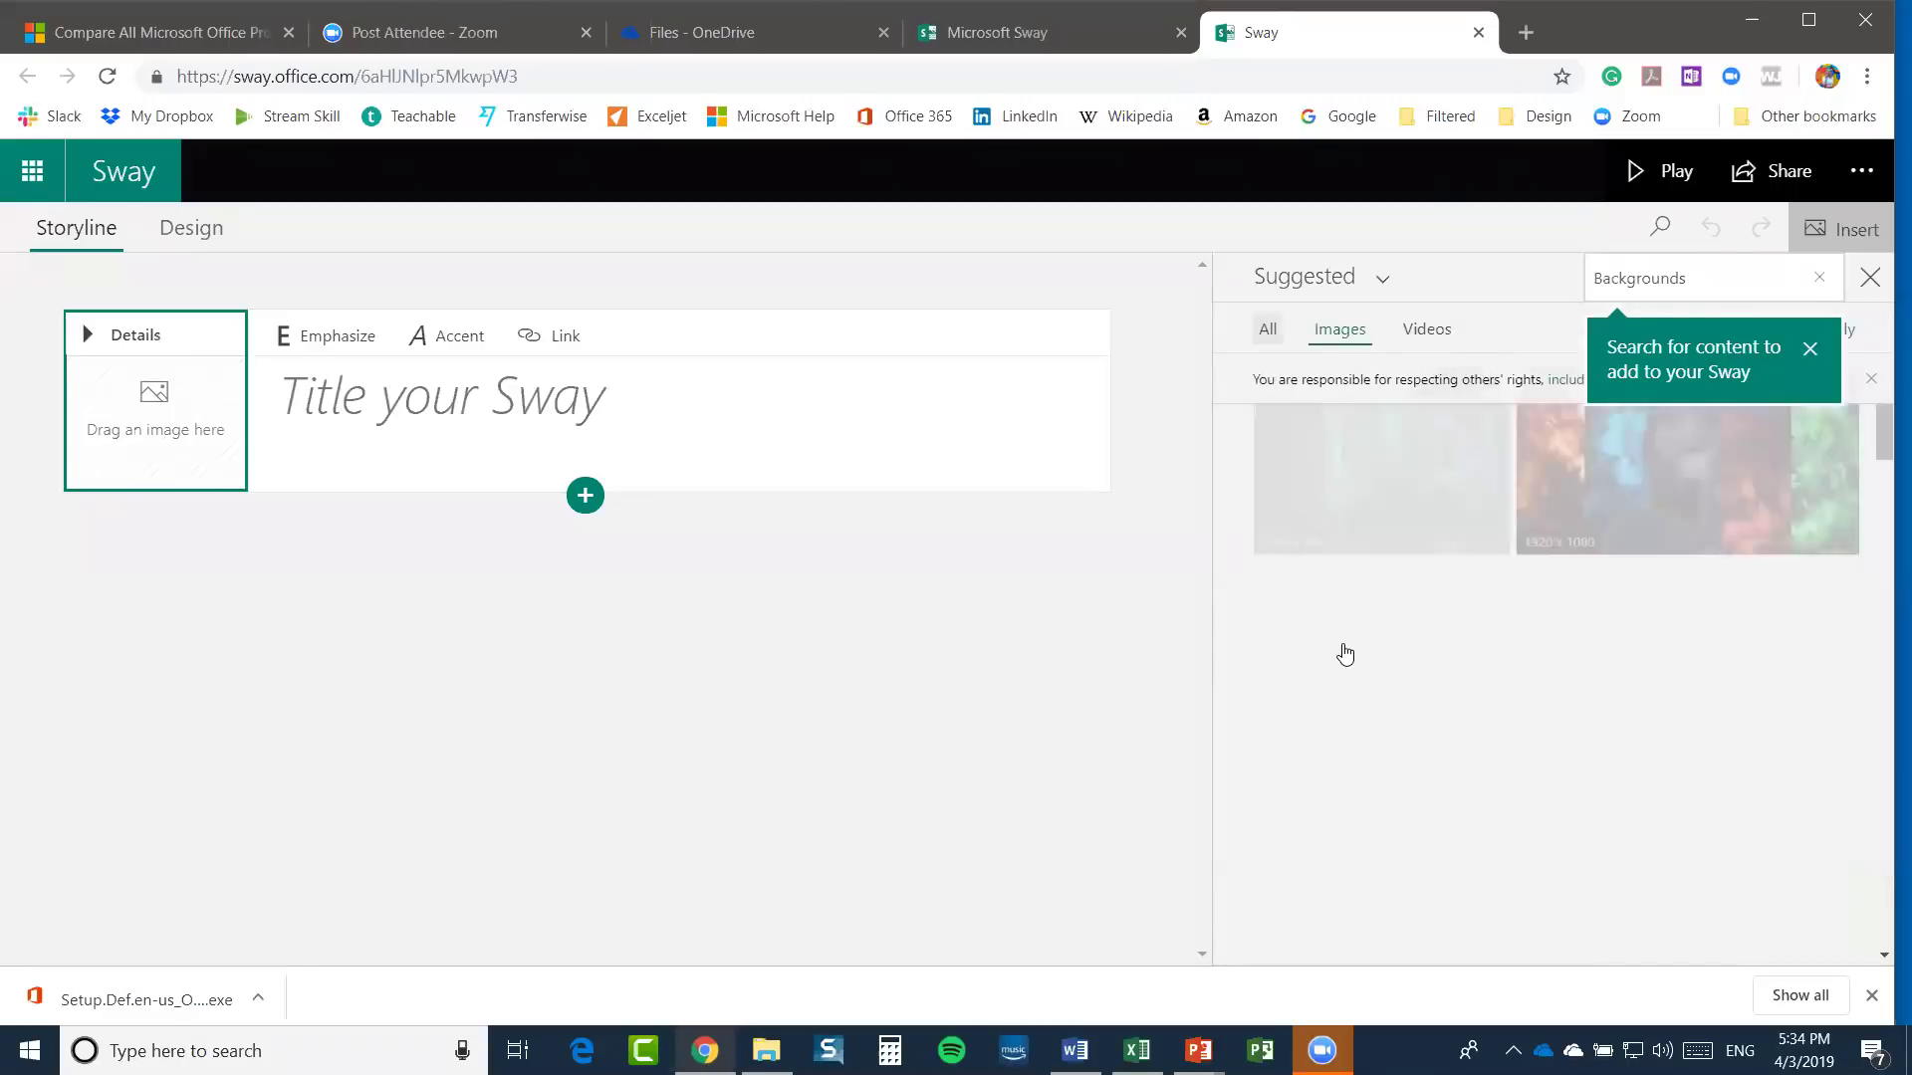
scroll(1570, 538, "down", 15)
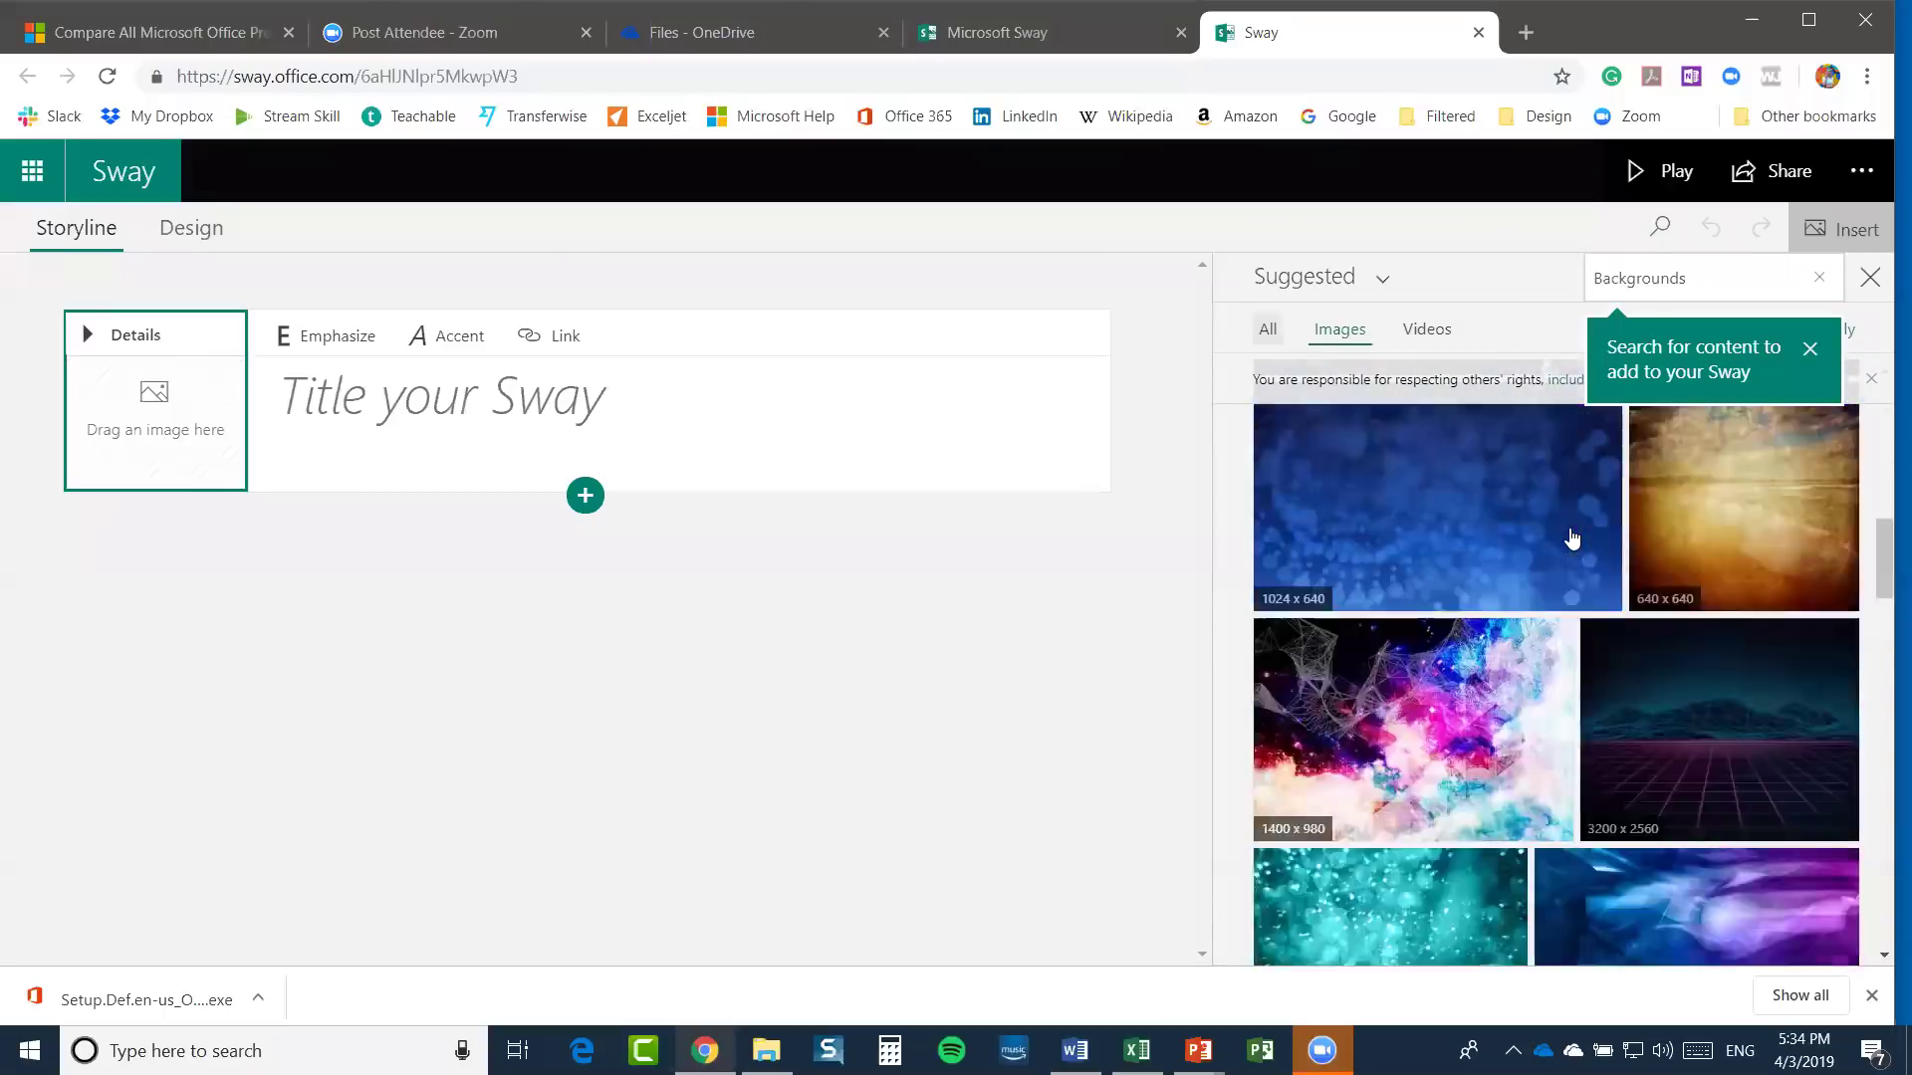
scroll(1573, 538, "down", 15)
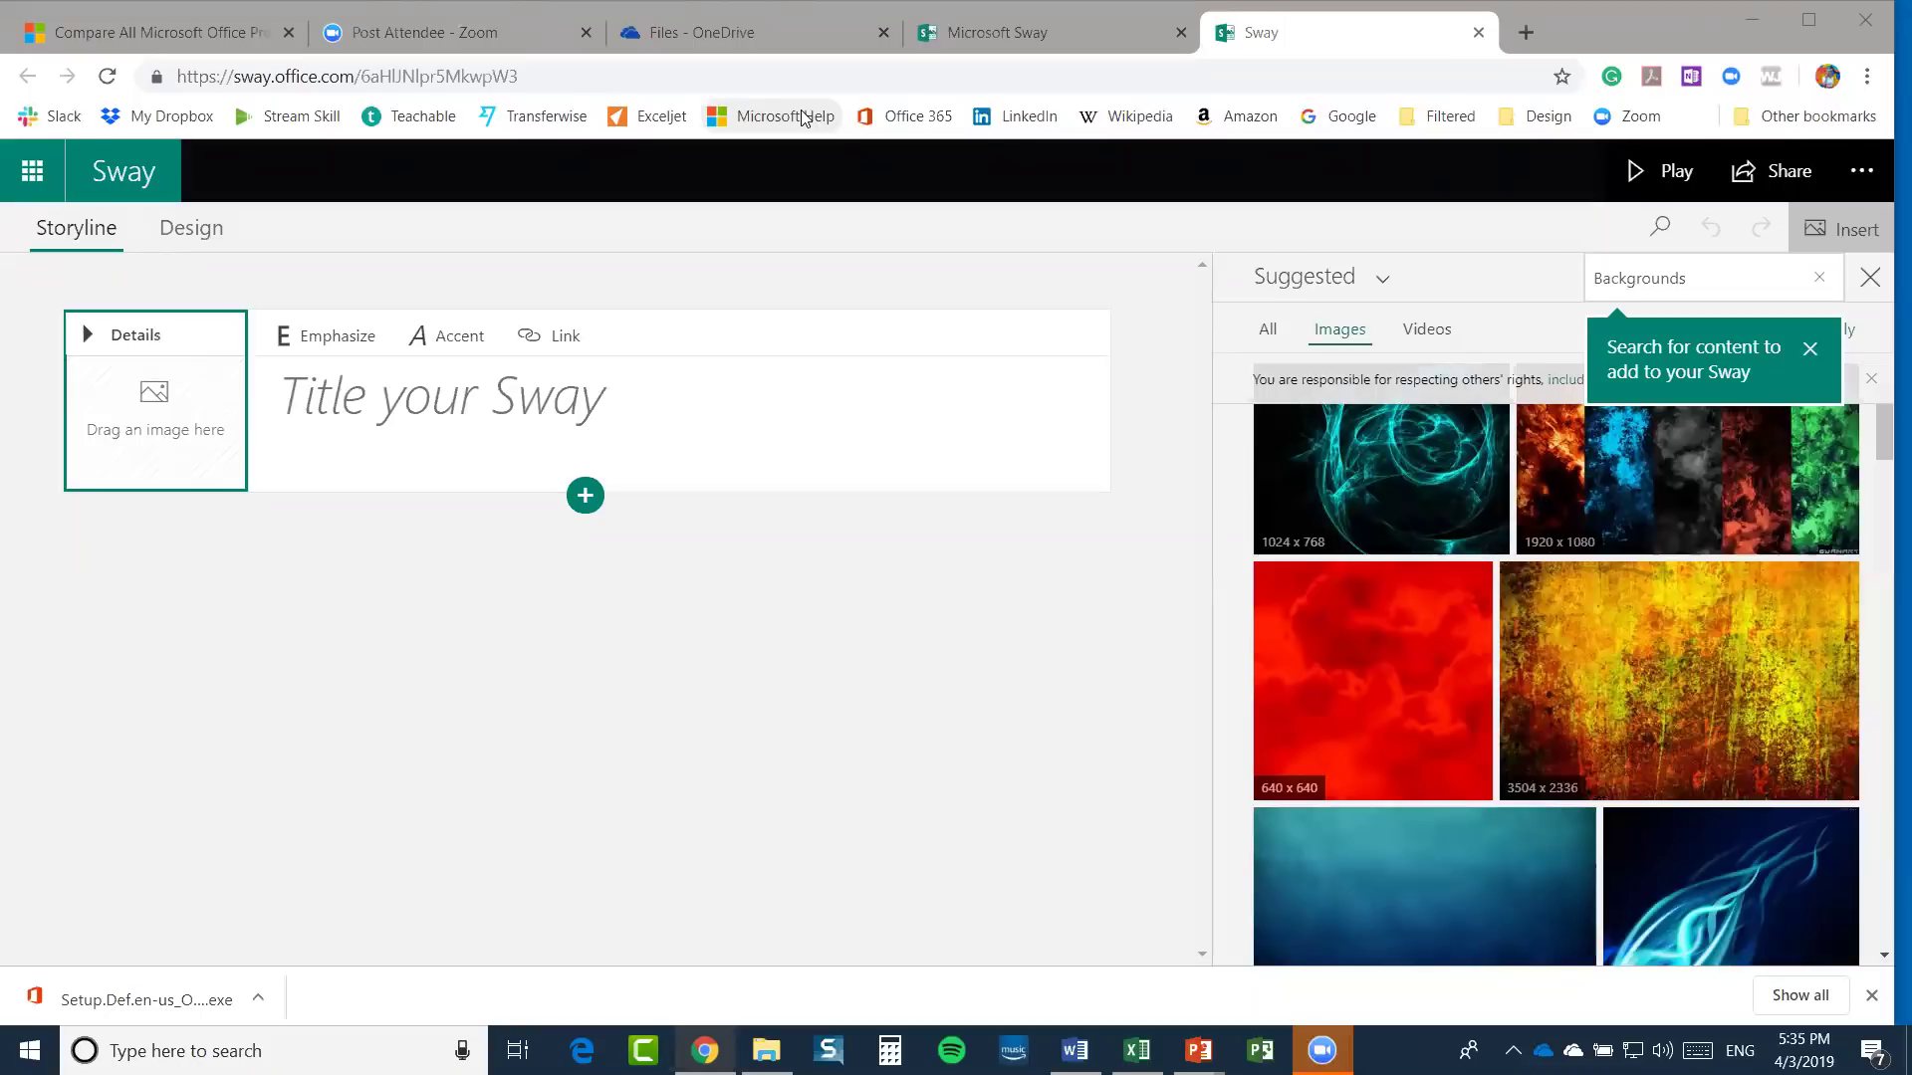
View the Sway's sharing options, including the link and embed code choices, and close them
left_click(1779, 174)
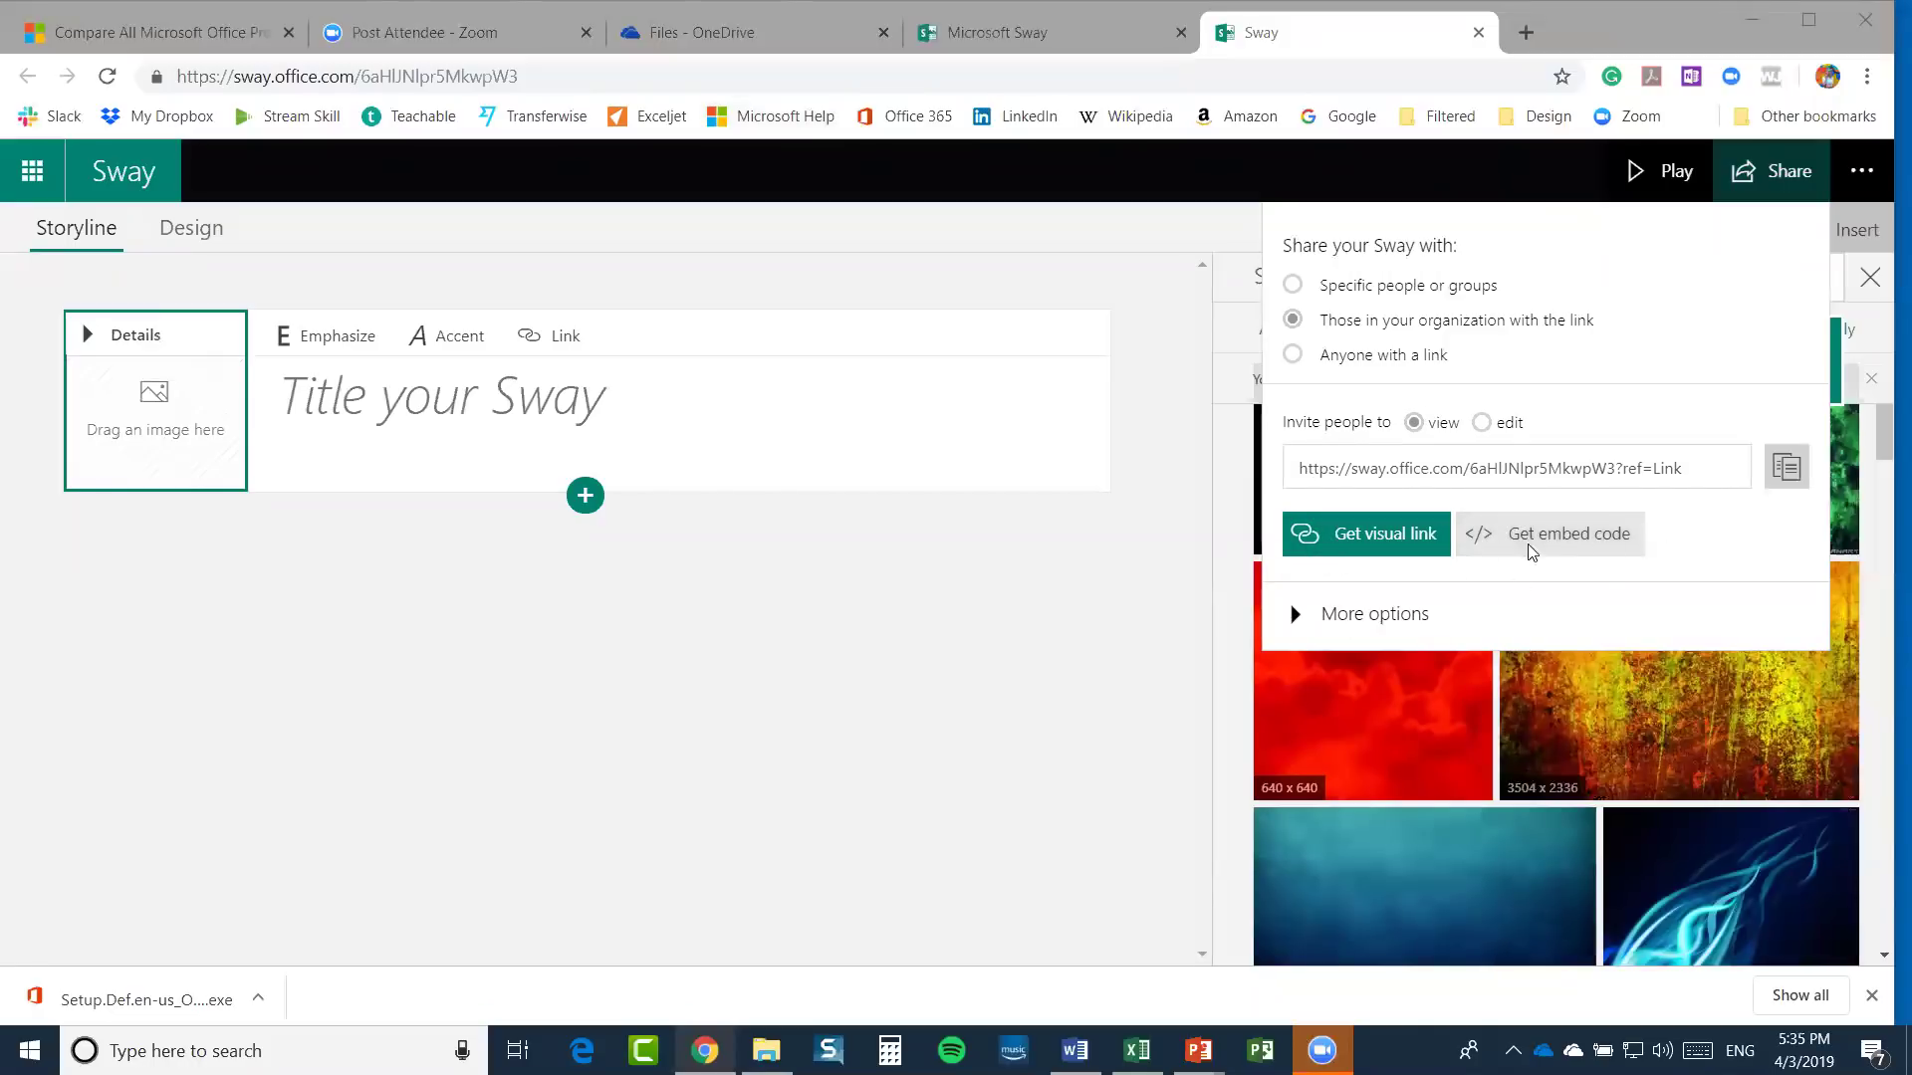
left_click(1626, 534)
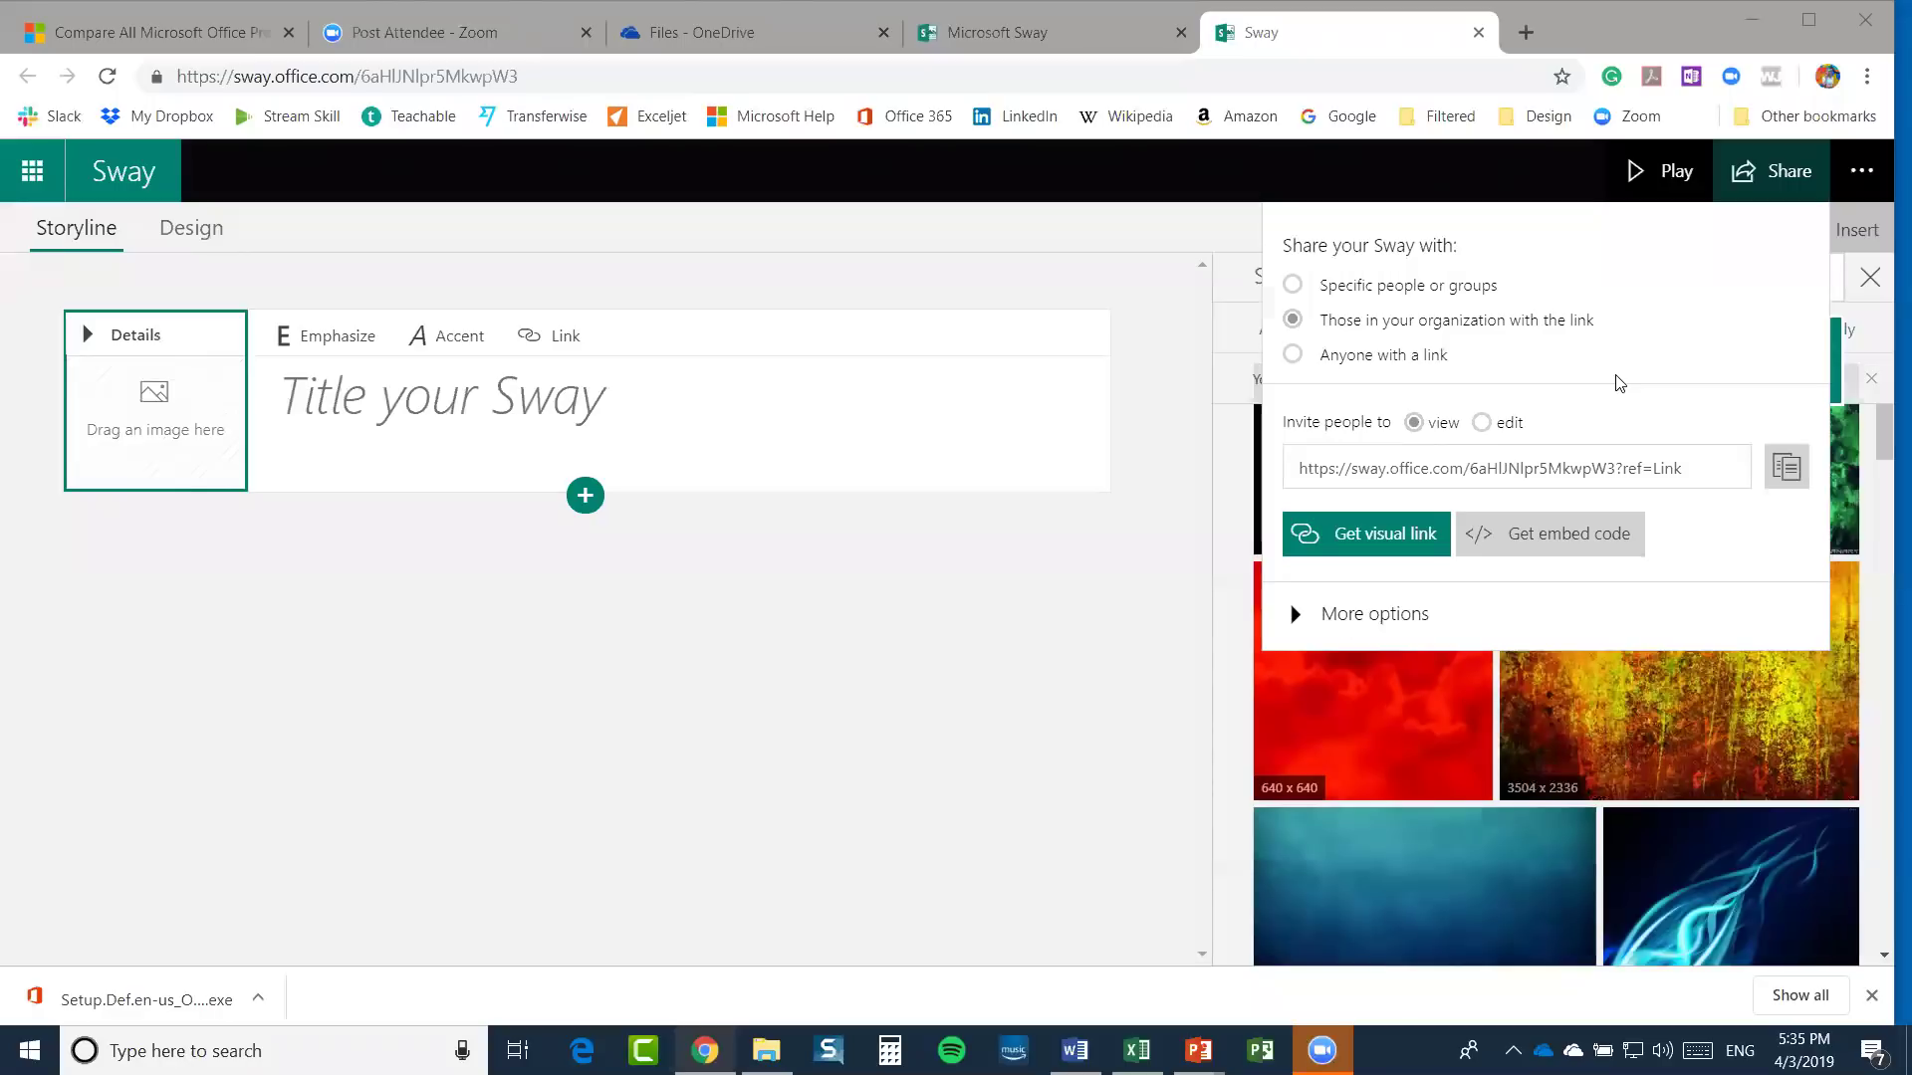
left_click(1178, 384)
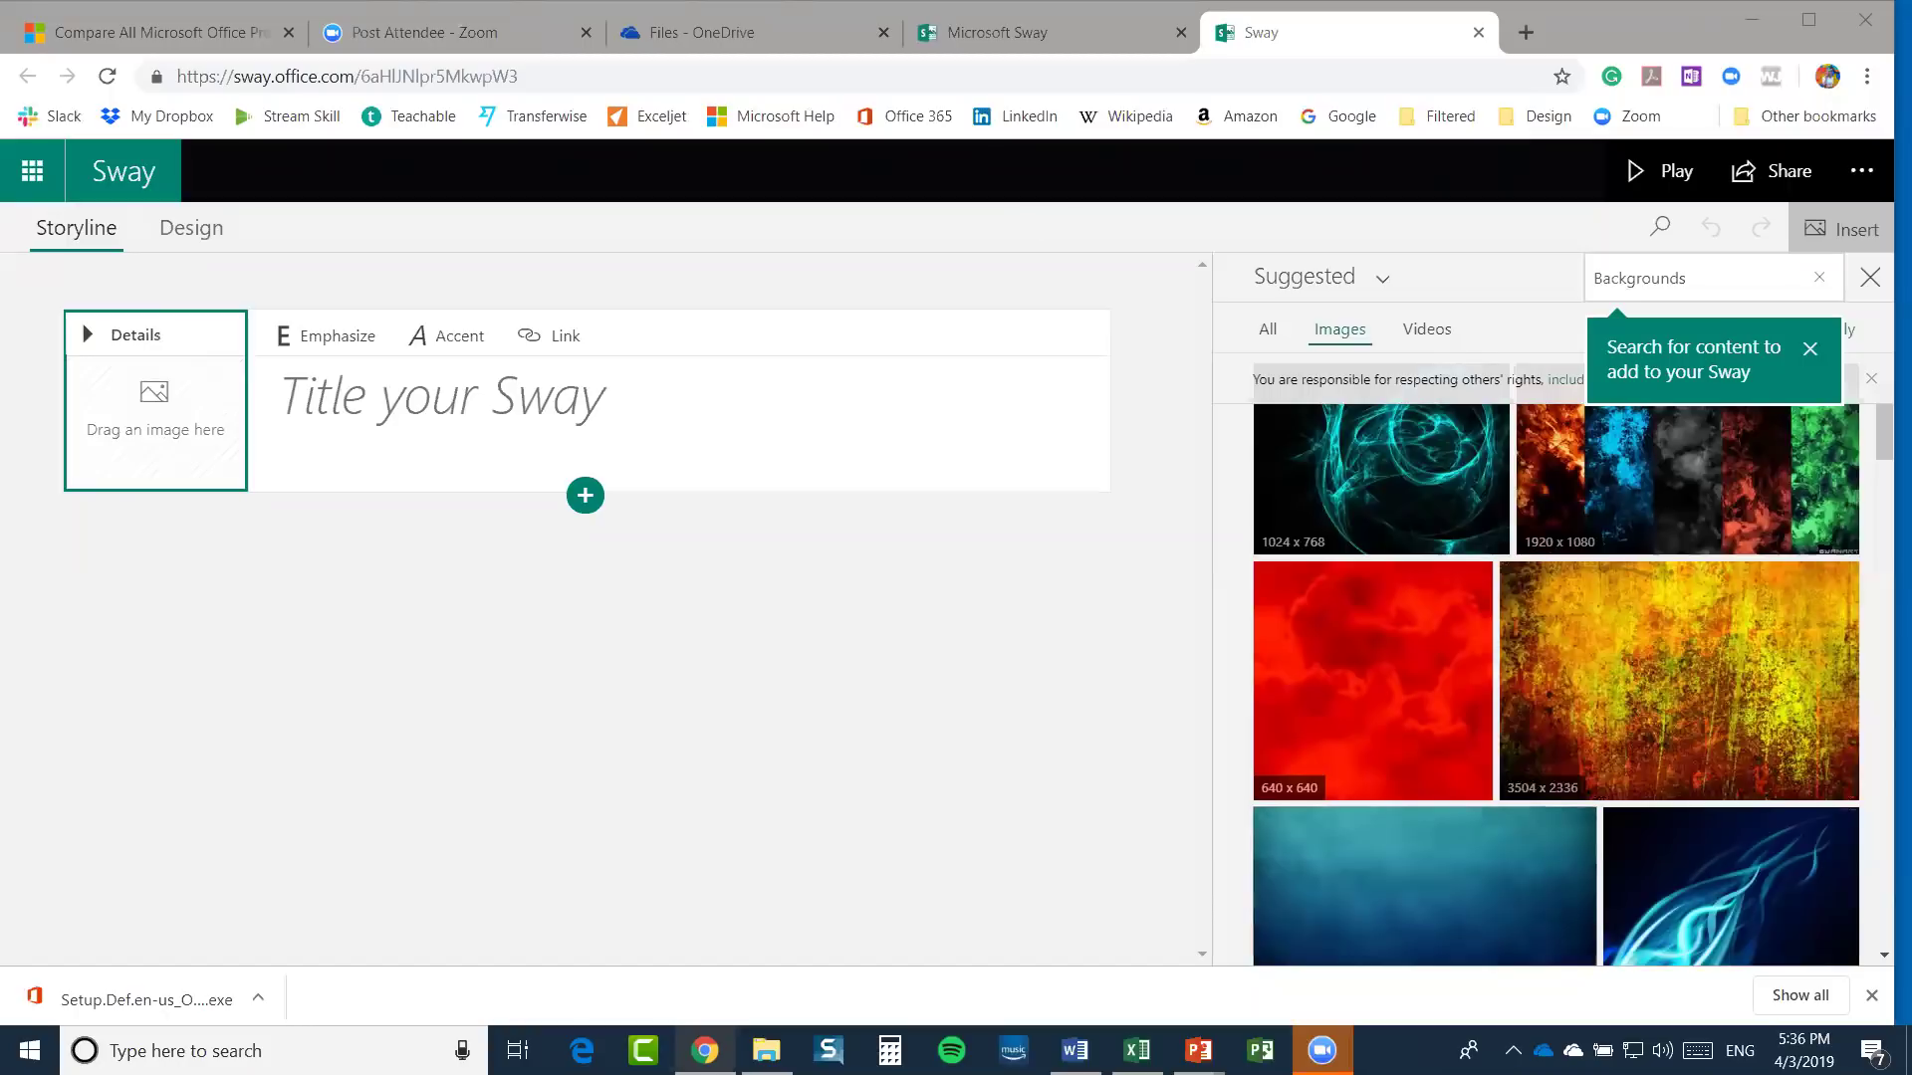
Switch to the NEW - Office 365.pptx presentation in PowerPoint, look at its slides and minimise it to return to Sway
left_click(1233, 971)
scroll(328, 550, "up", 10)
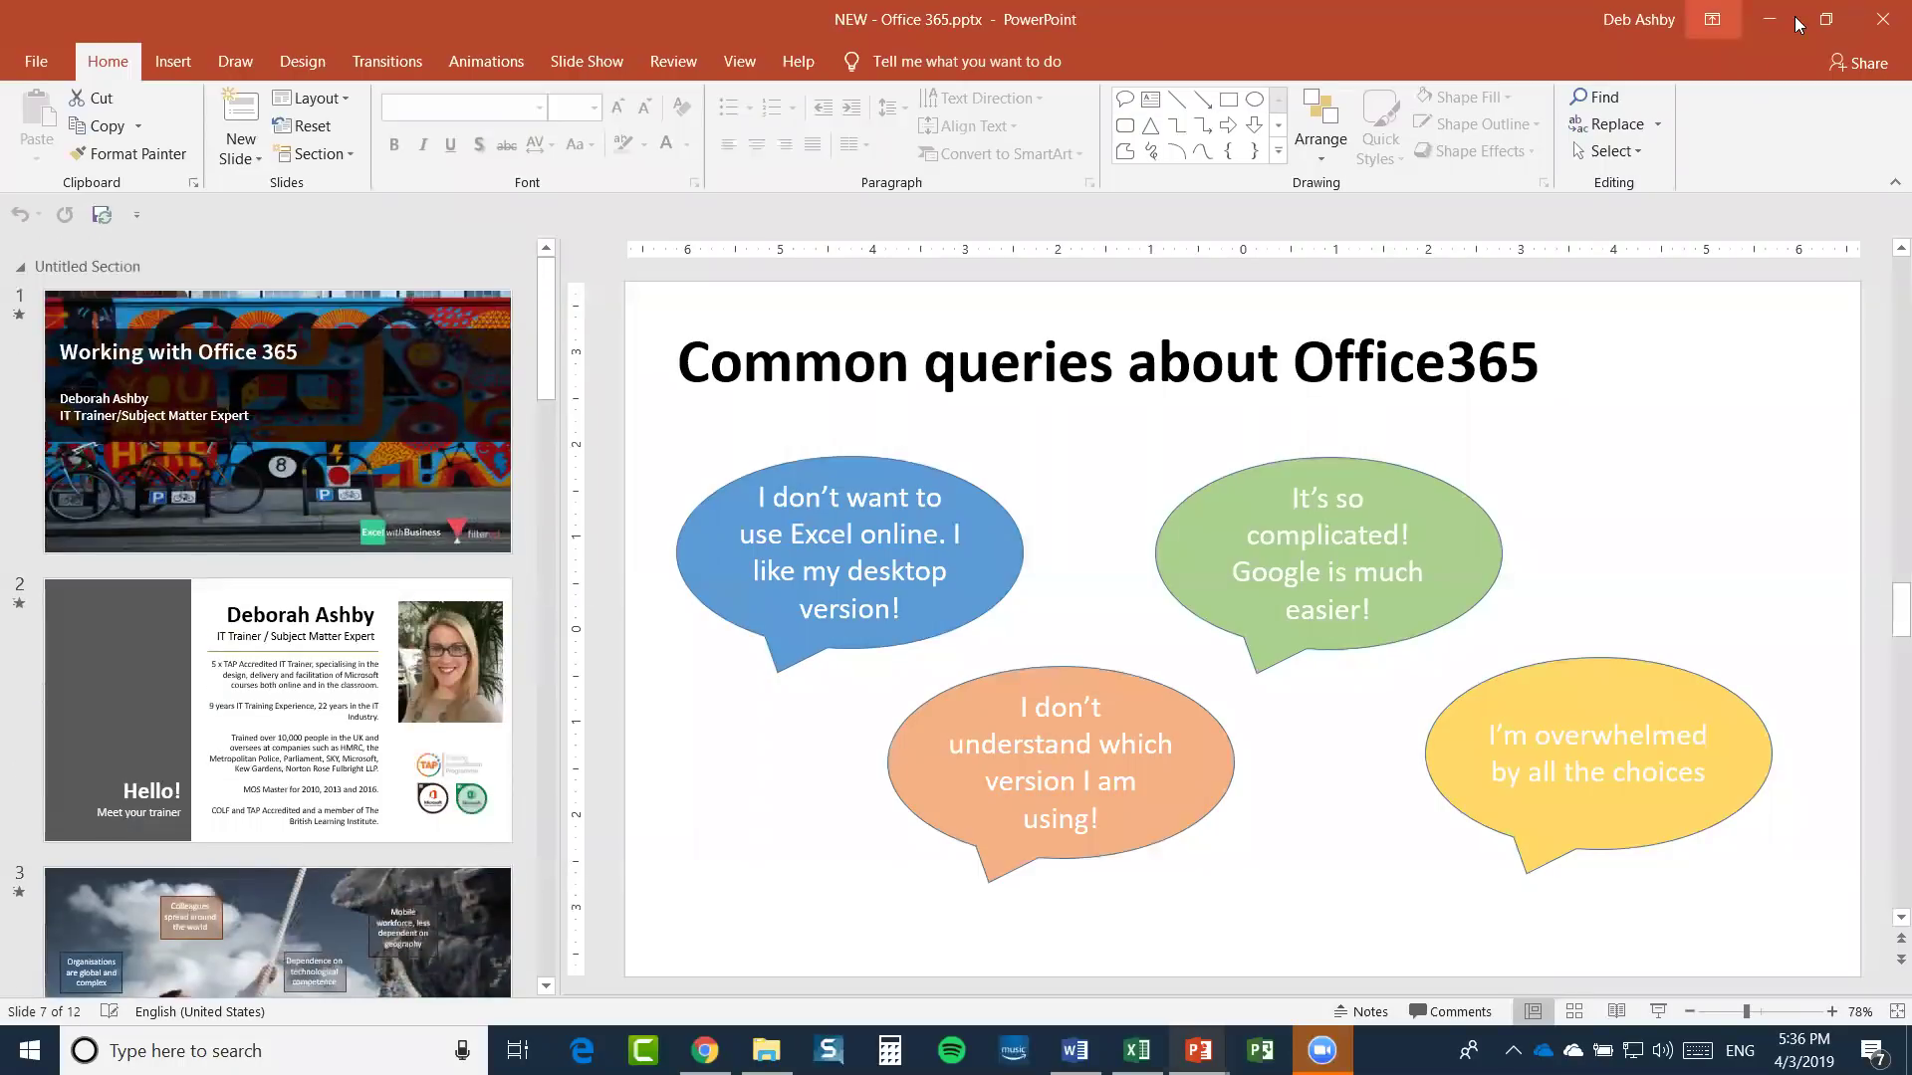
left_click(1771, 17)
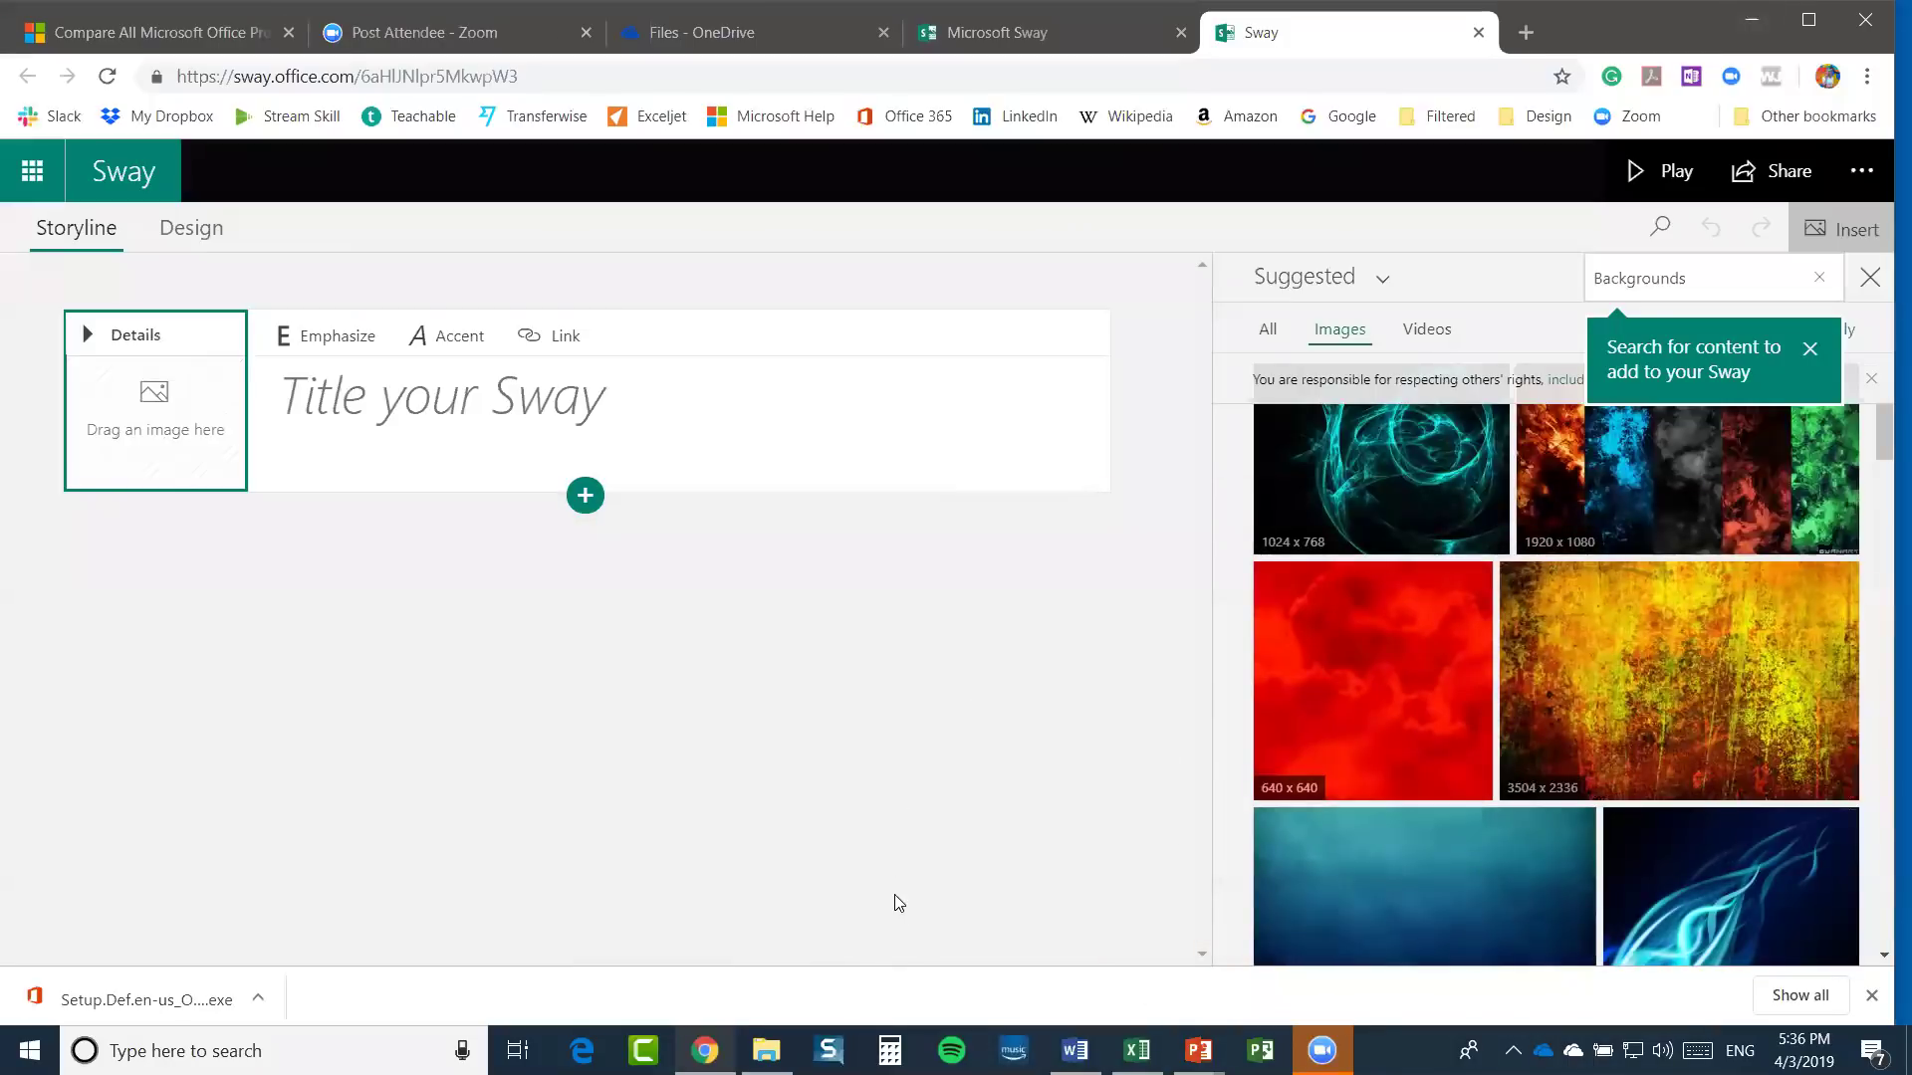